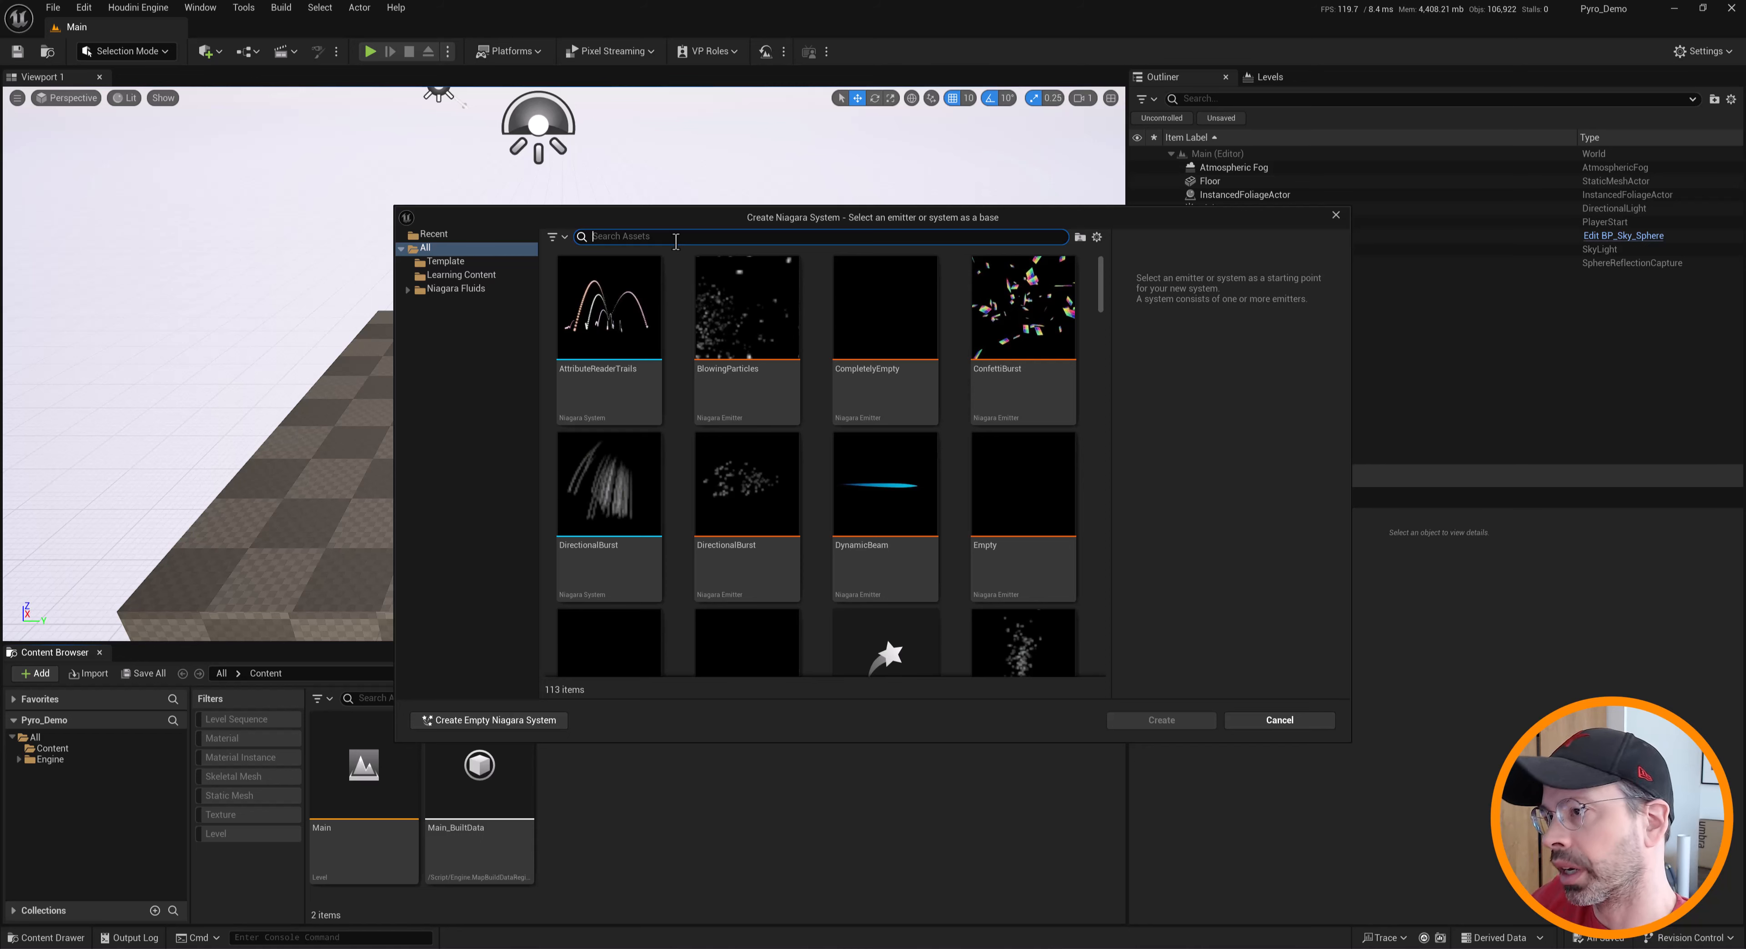
Search the base emitters for gas master and create a Niagara system from Grid3D_Gas_Master_Emitter
text(gas )
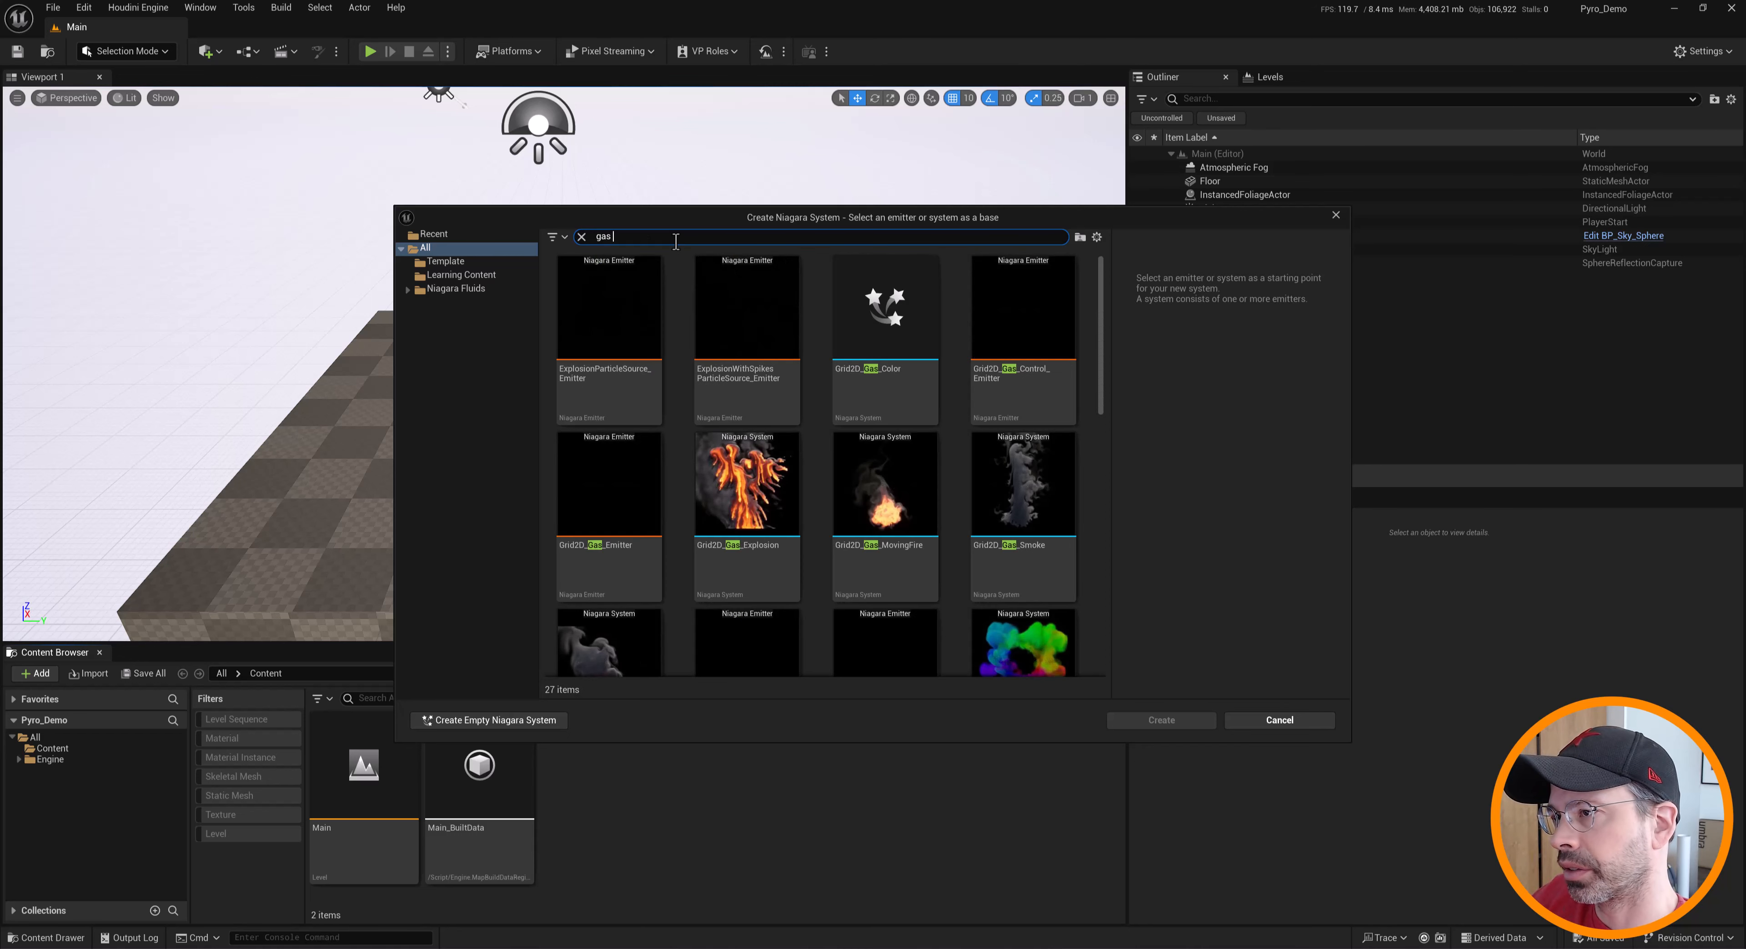
text(master)
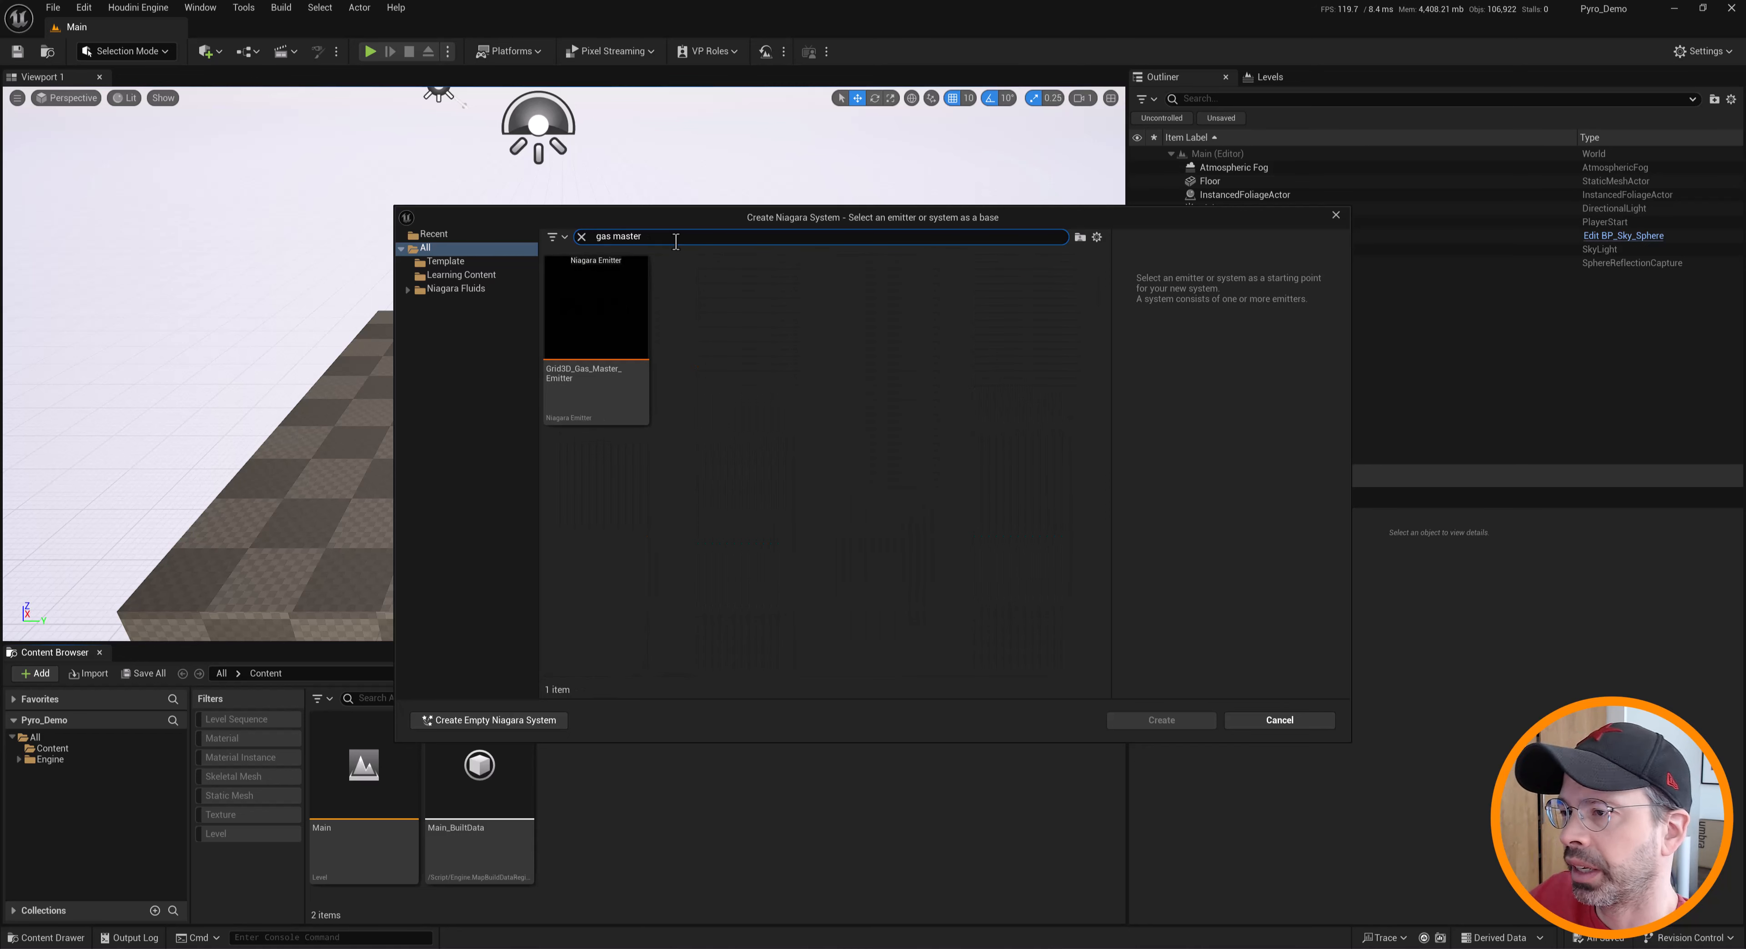
click(594, 396)
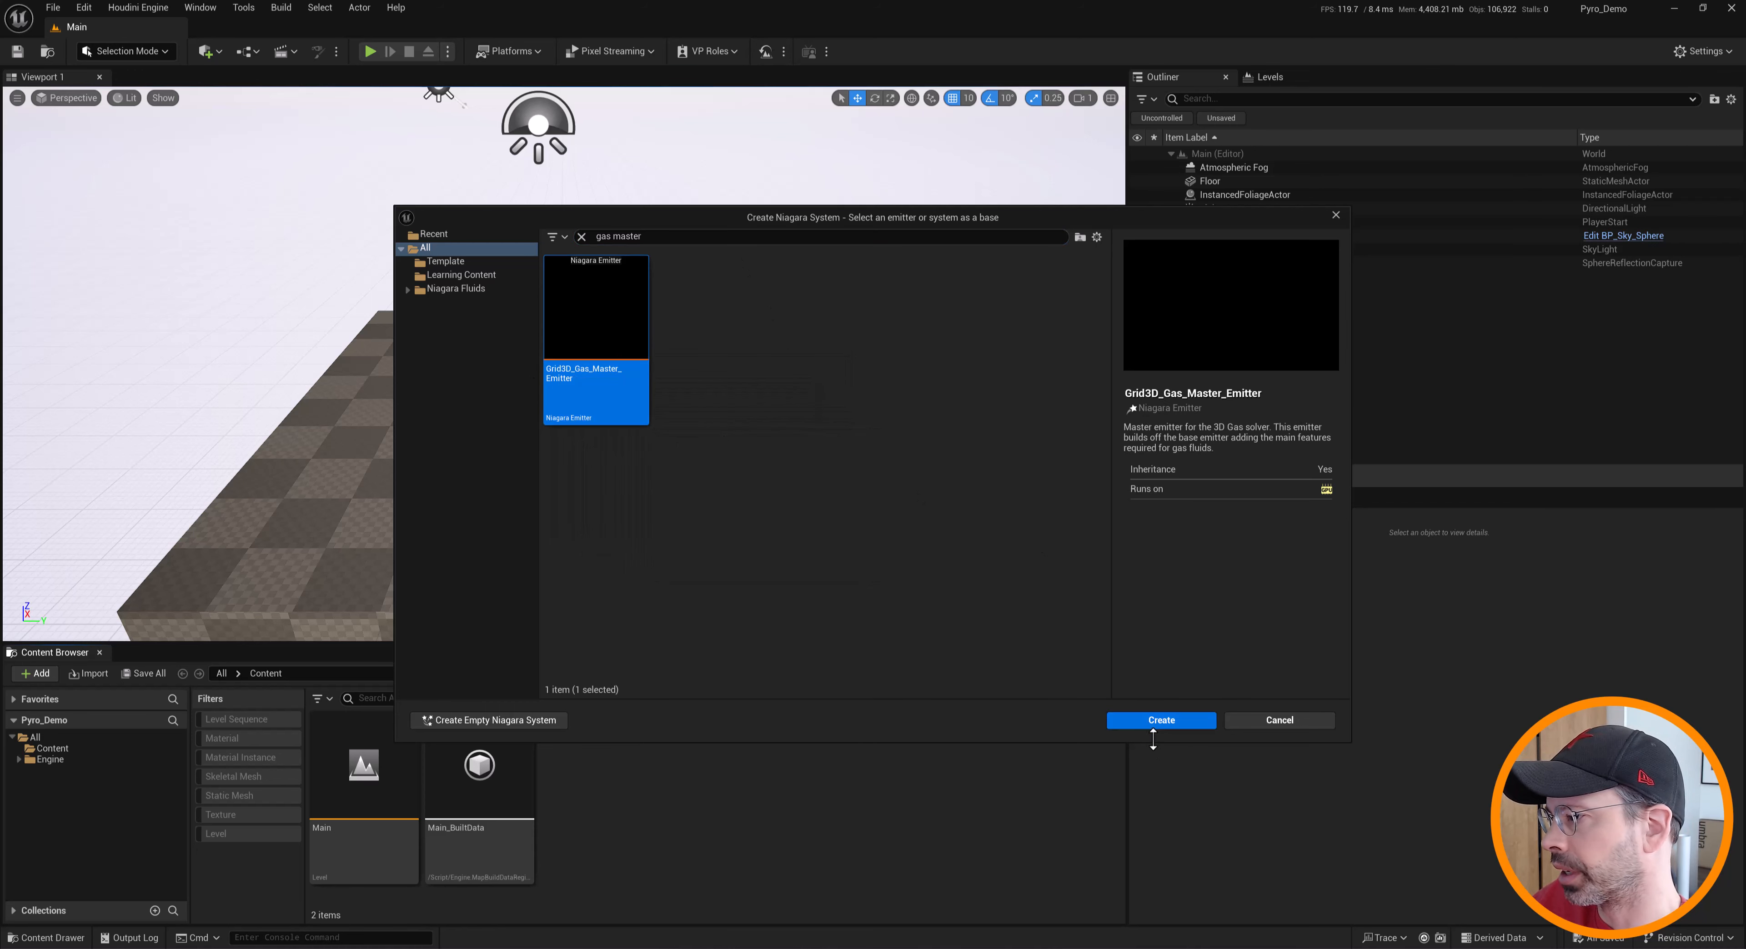
click(1177, 725)
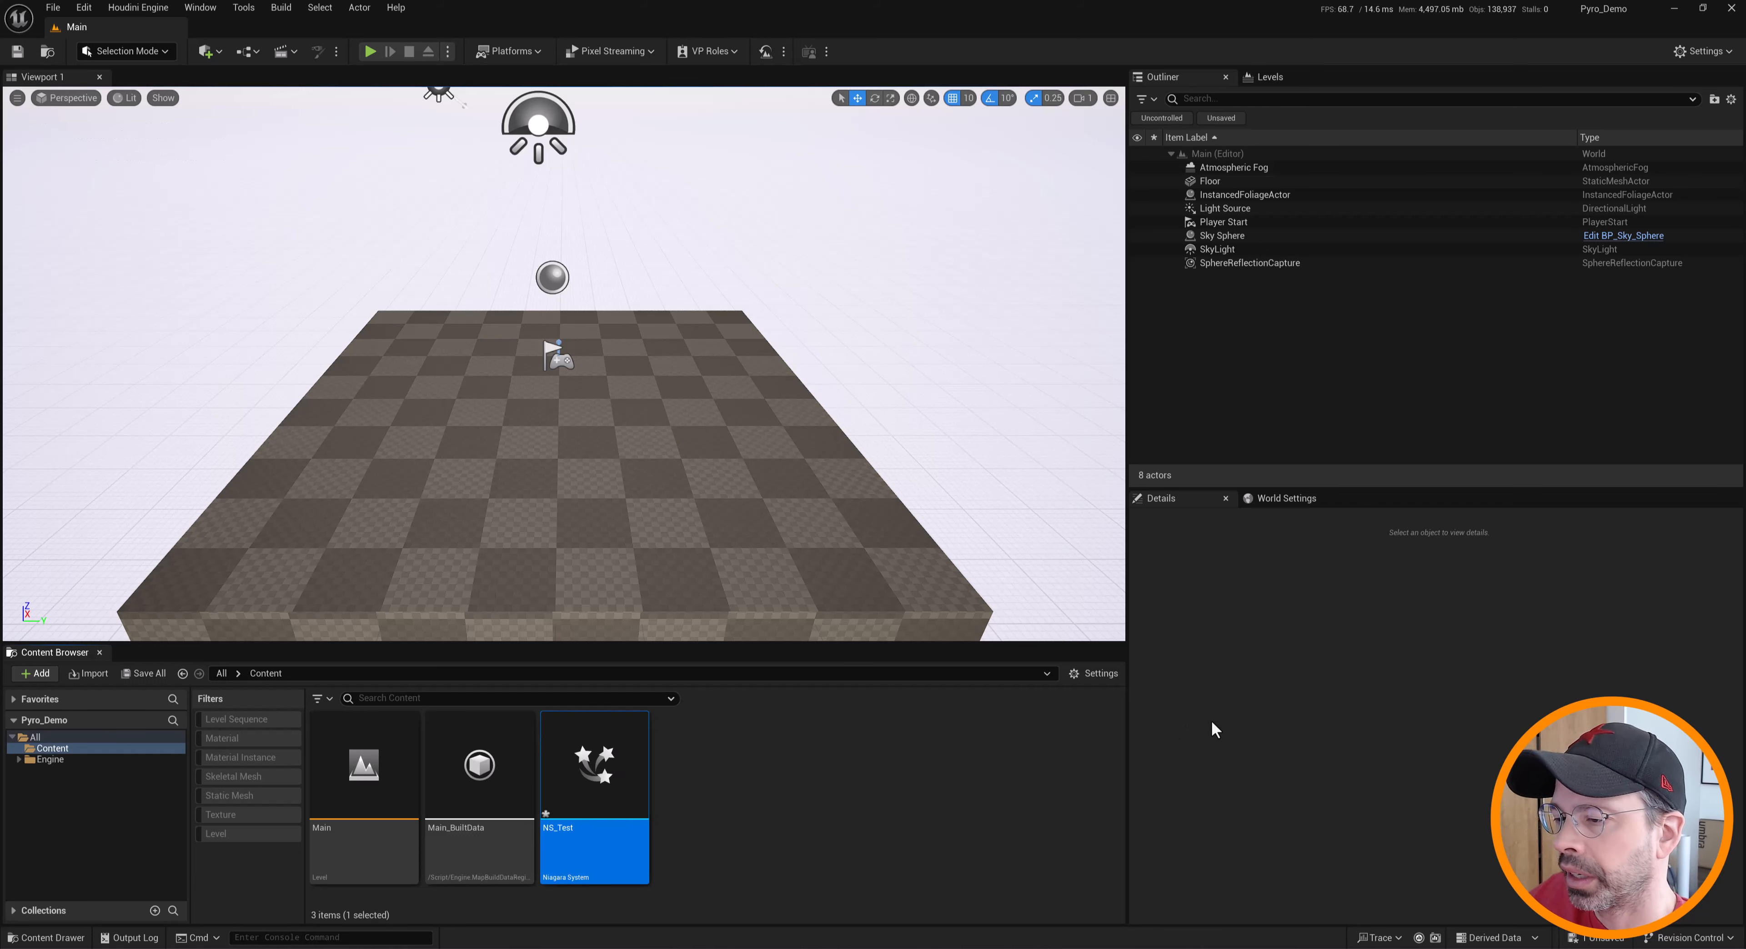
Open the NS_Test system in a maximized editor and widen the System Overview area
double_click(567, 790)
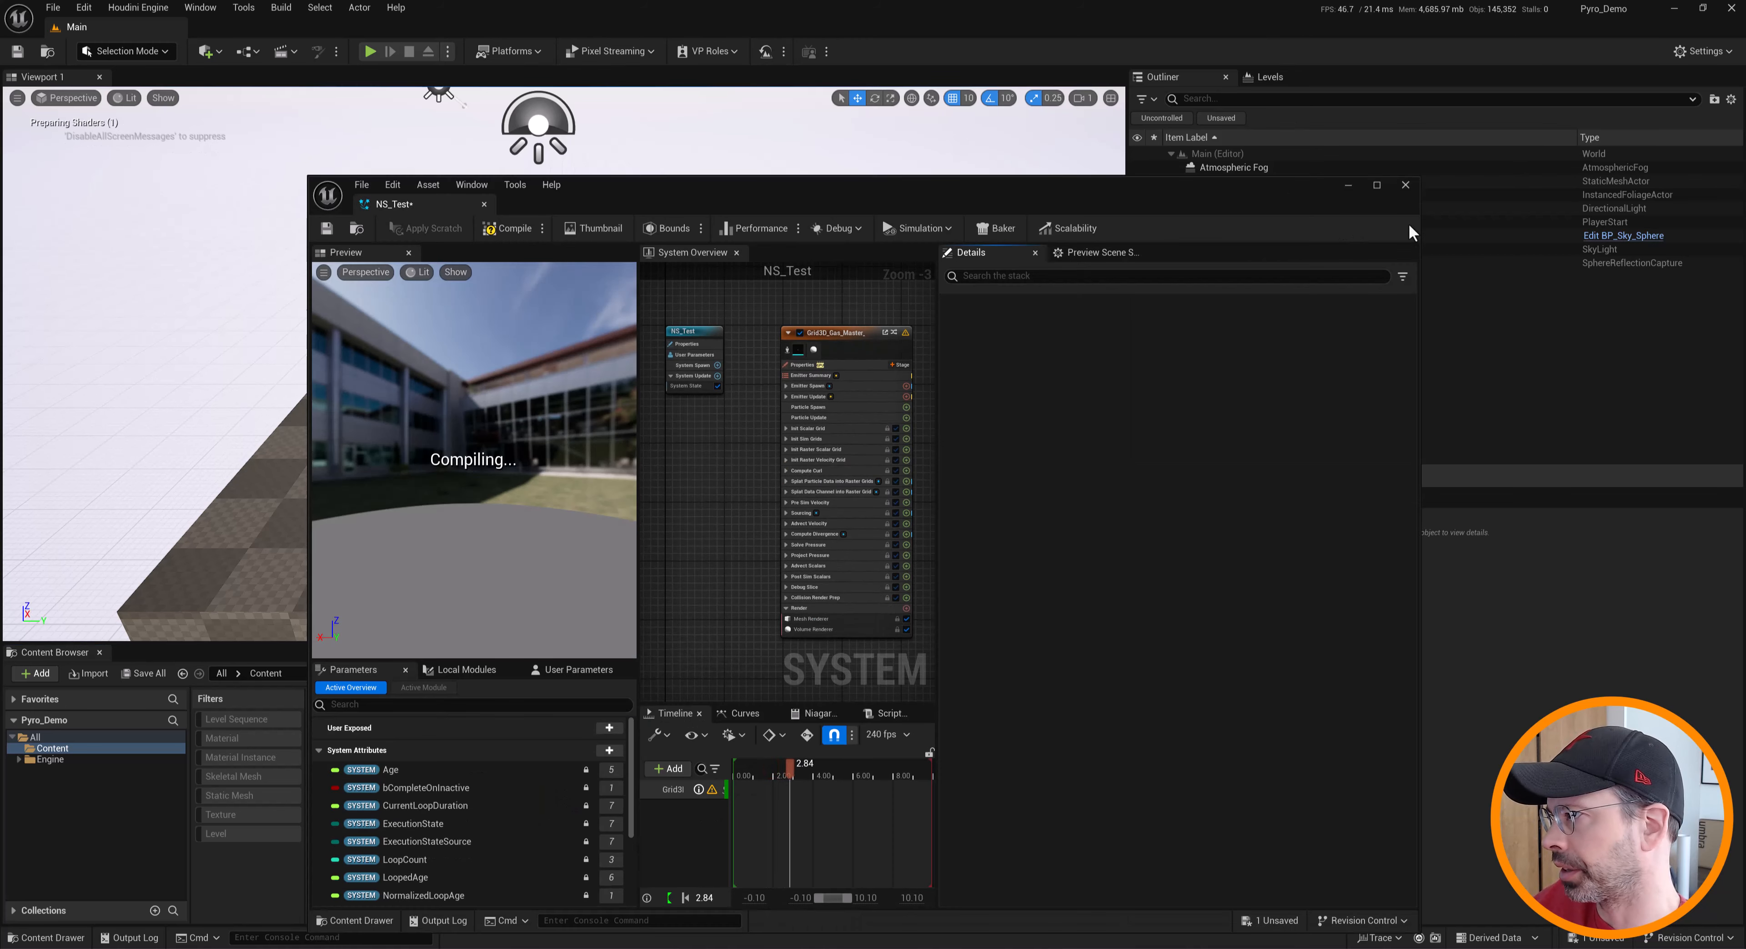
click(1377, 185)
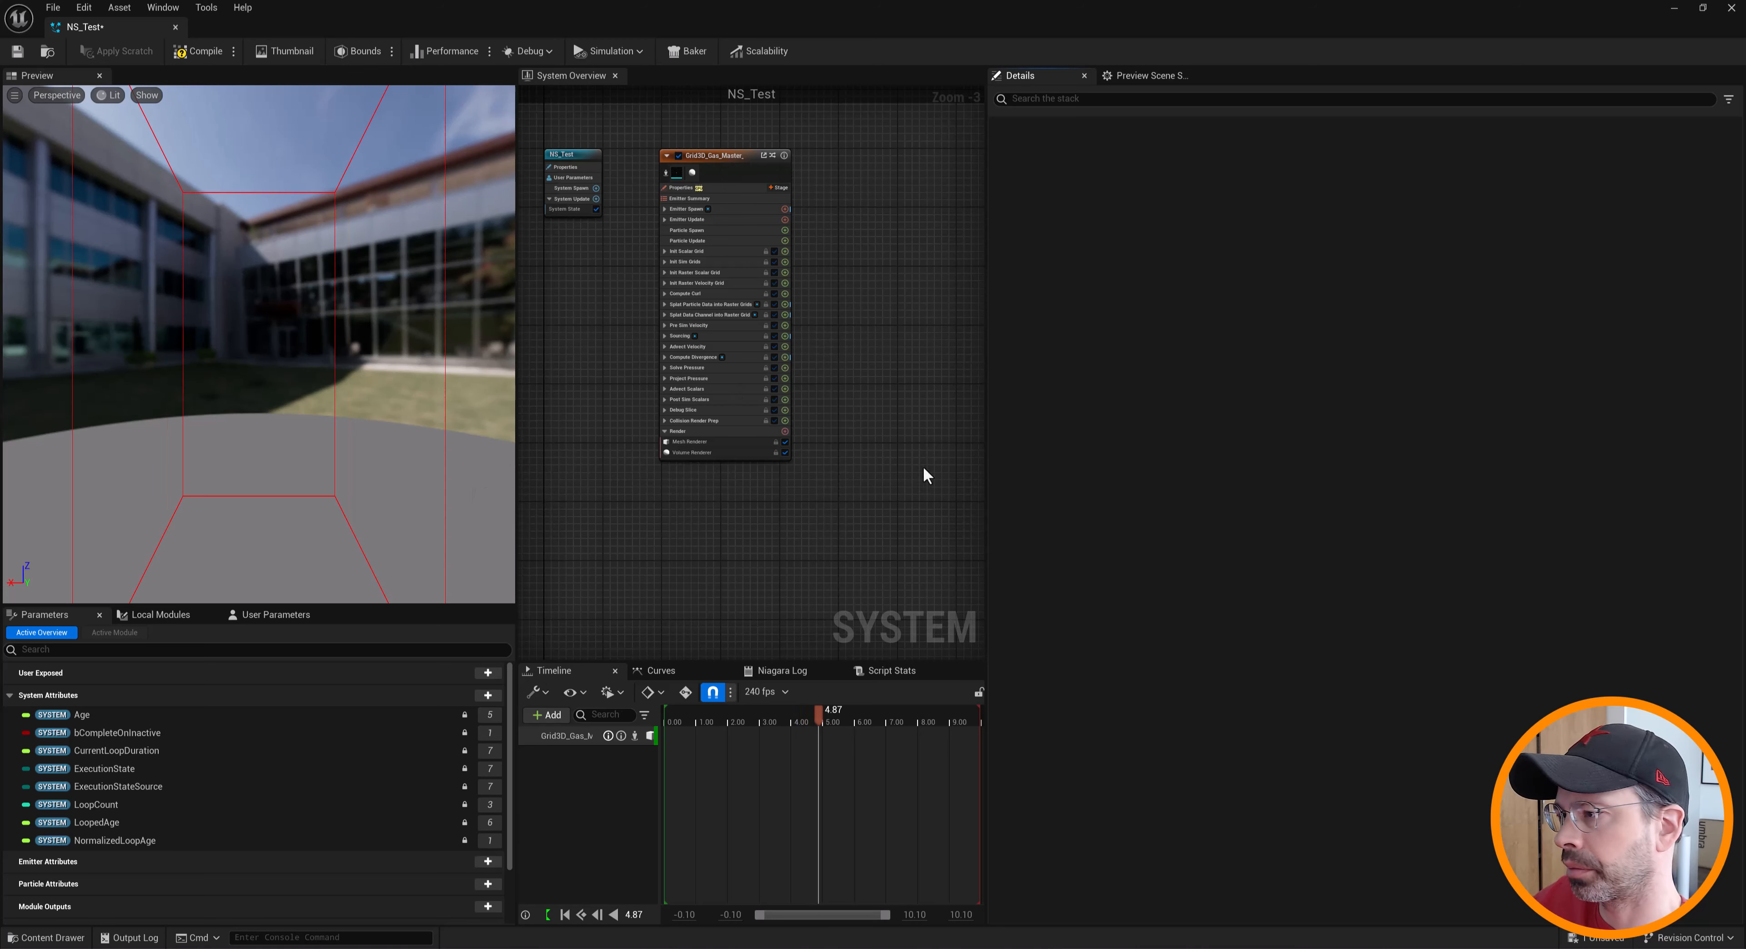
drag(985, 473, 1220, 469)
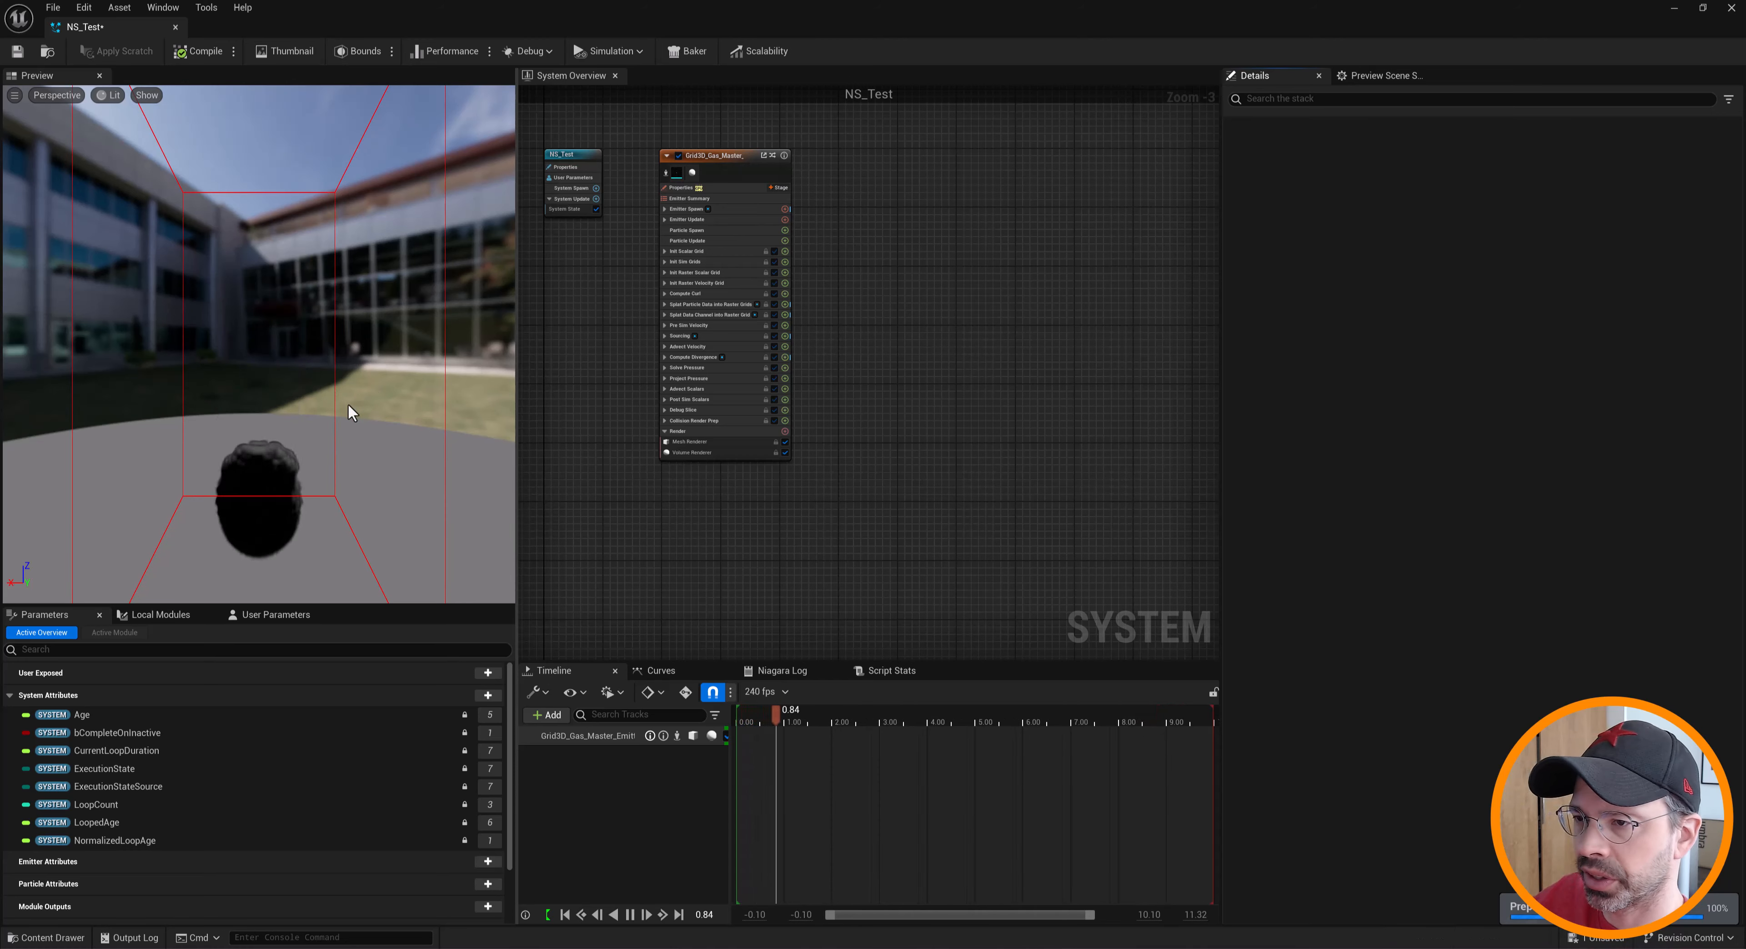
drag(348, 413, 498, 526)
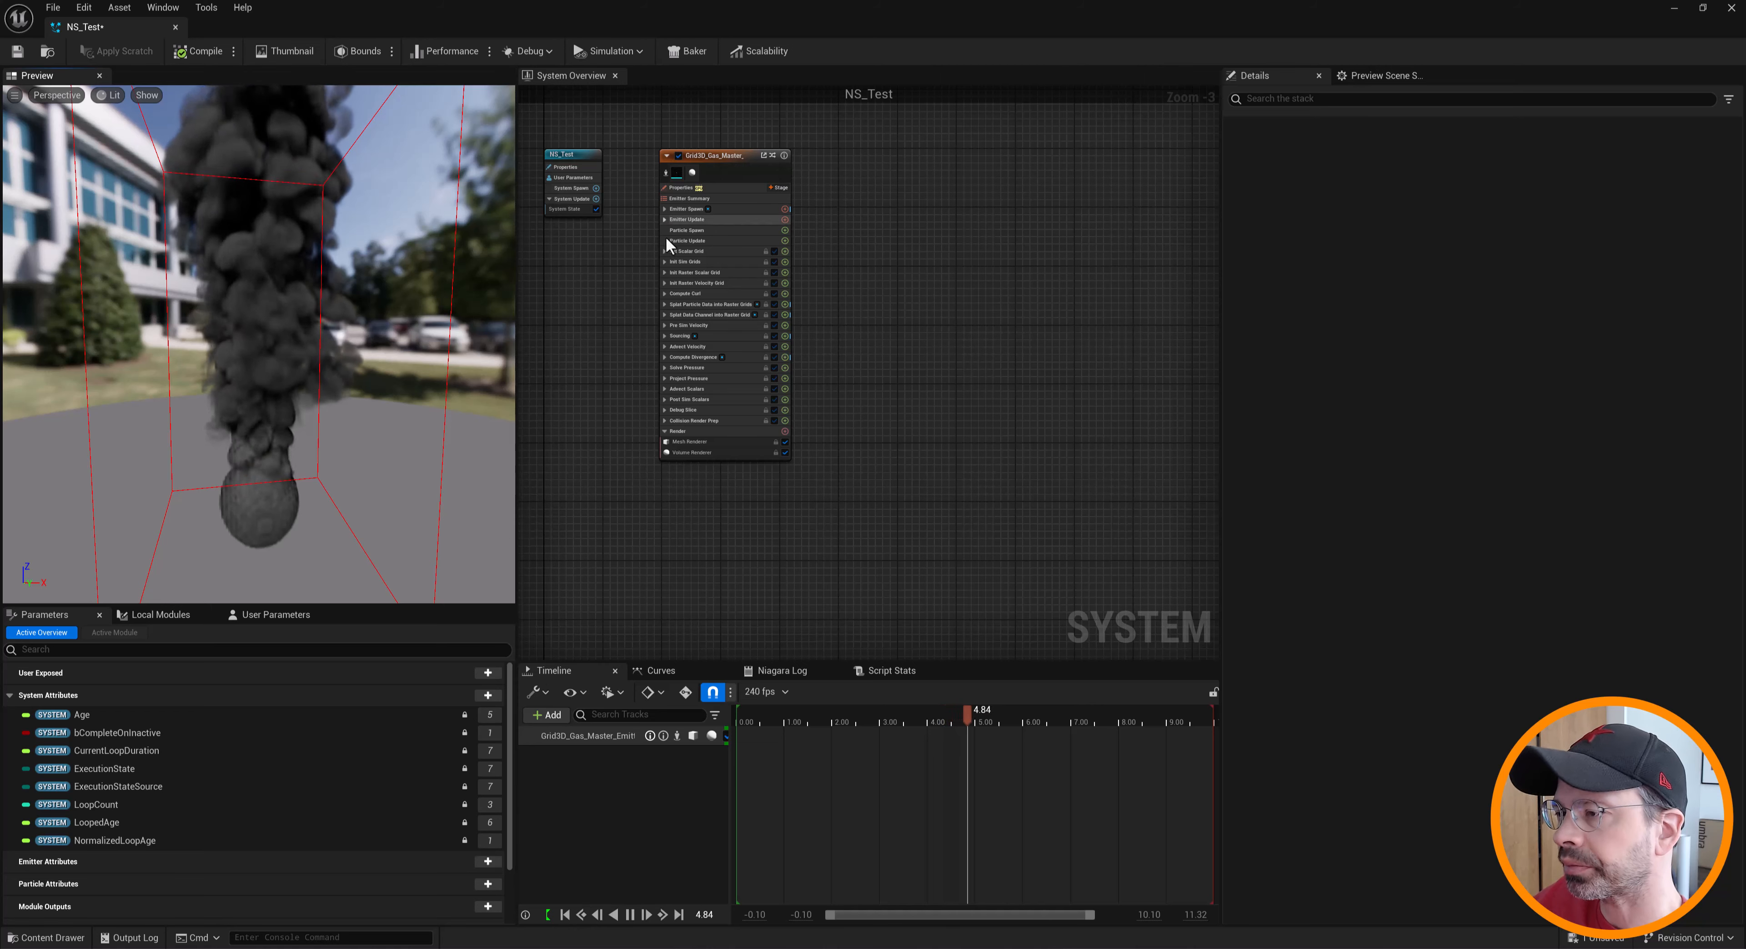
Display the Grid3D_Gas_Master_Emitter's Emitter Summary and collapse its node to the summary view
right_drag(555, 260, 657, 316)
scroll(657, 315, up, 2)
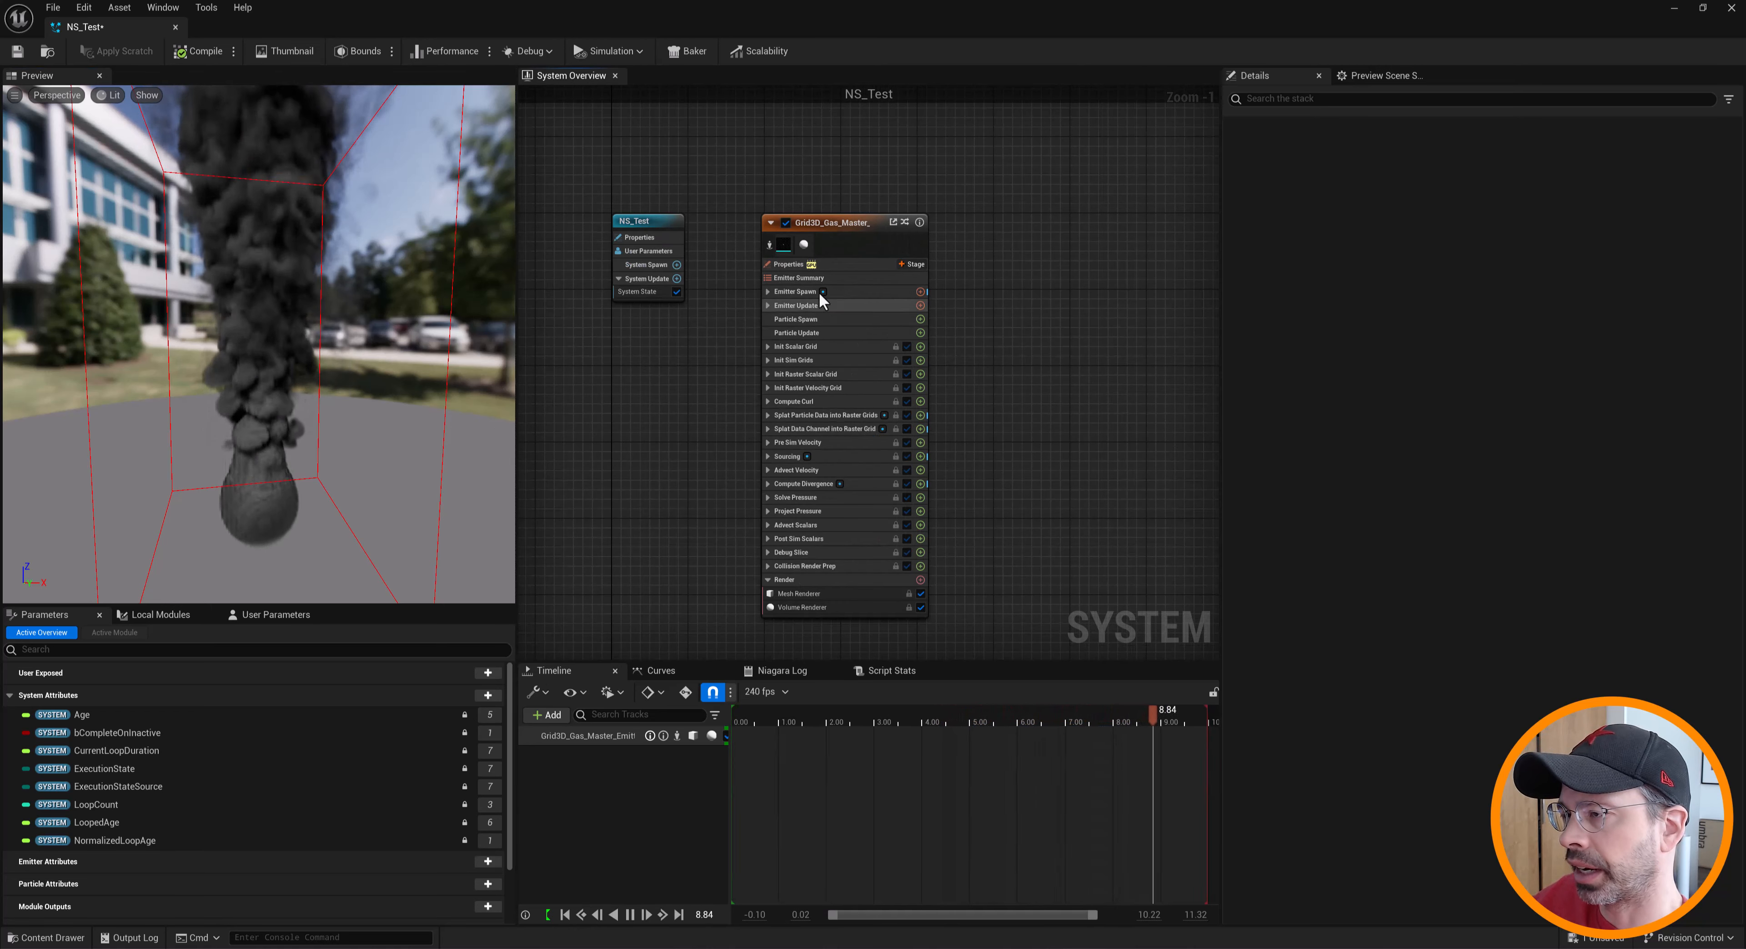
mouse_move(819, 292)
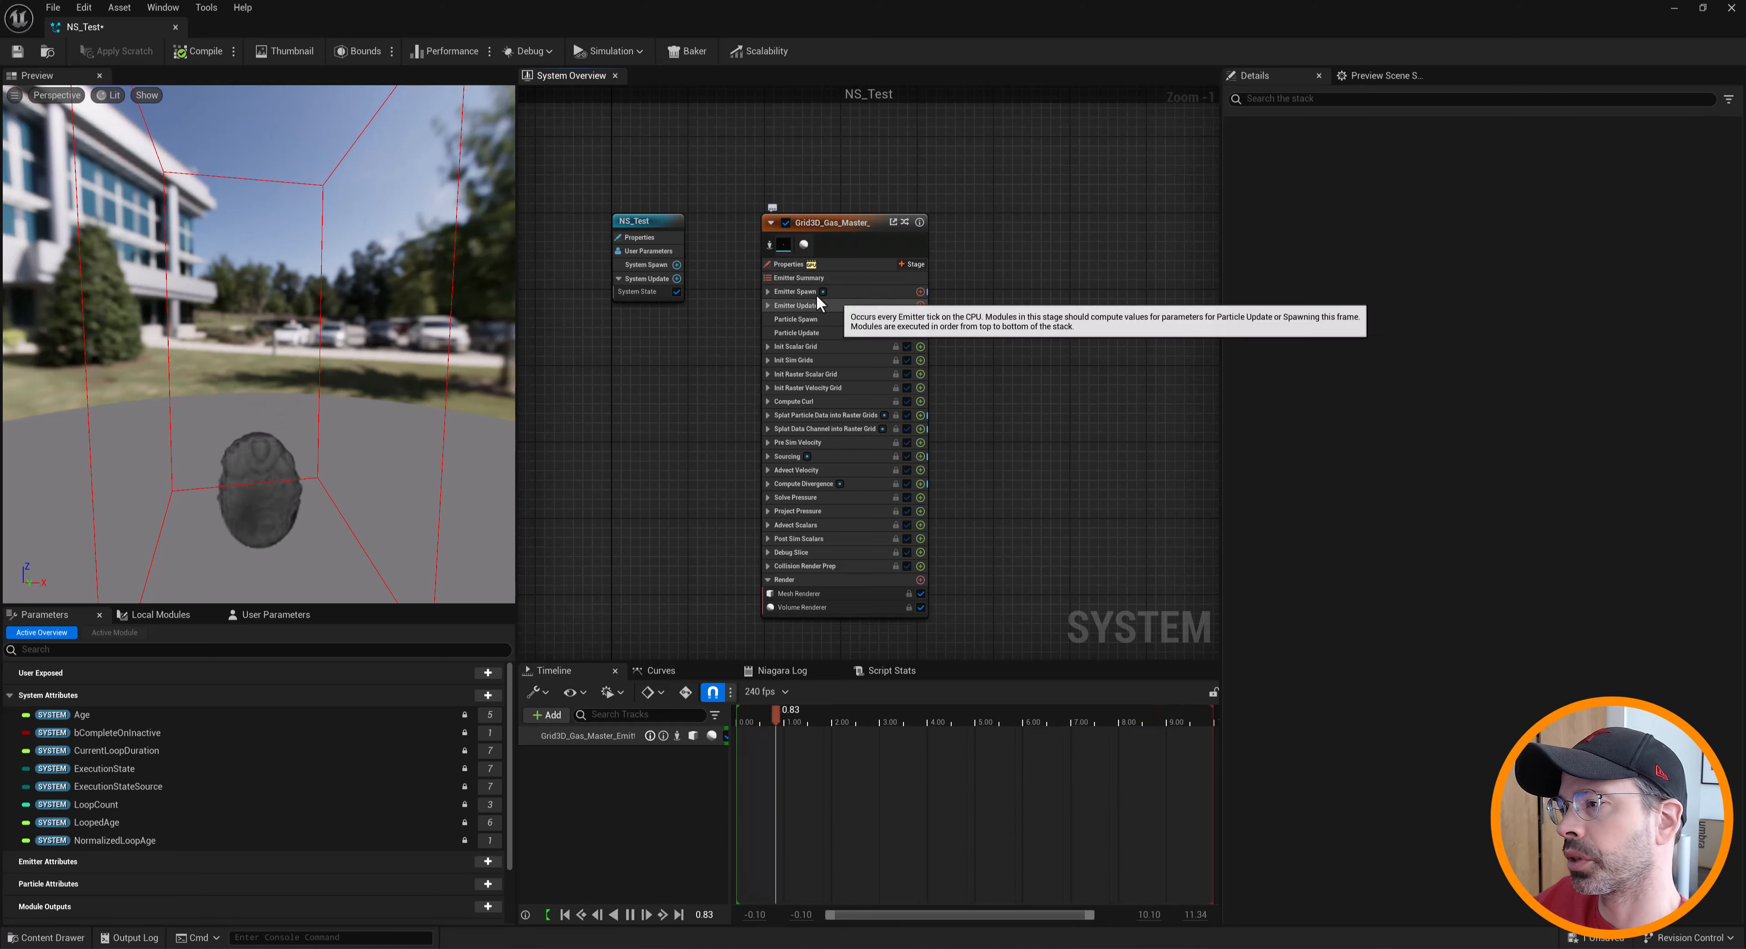
click(789, 279)
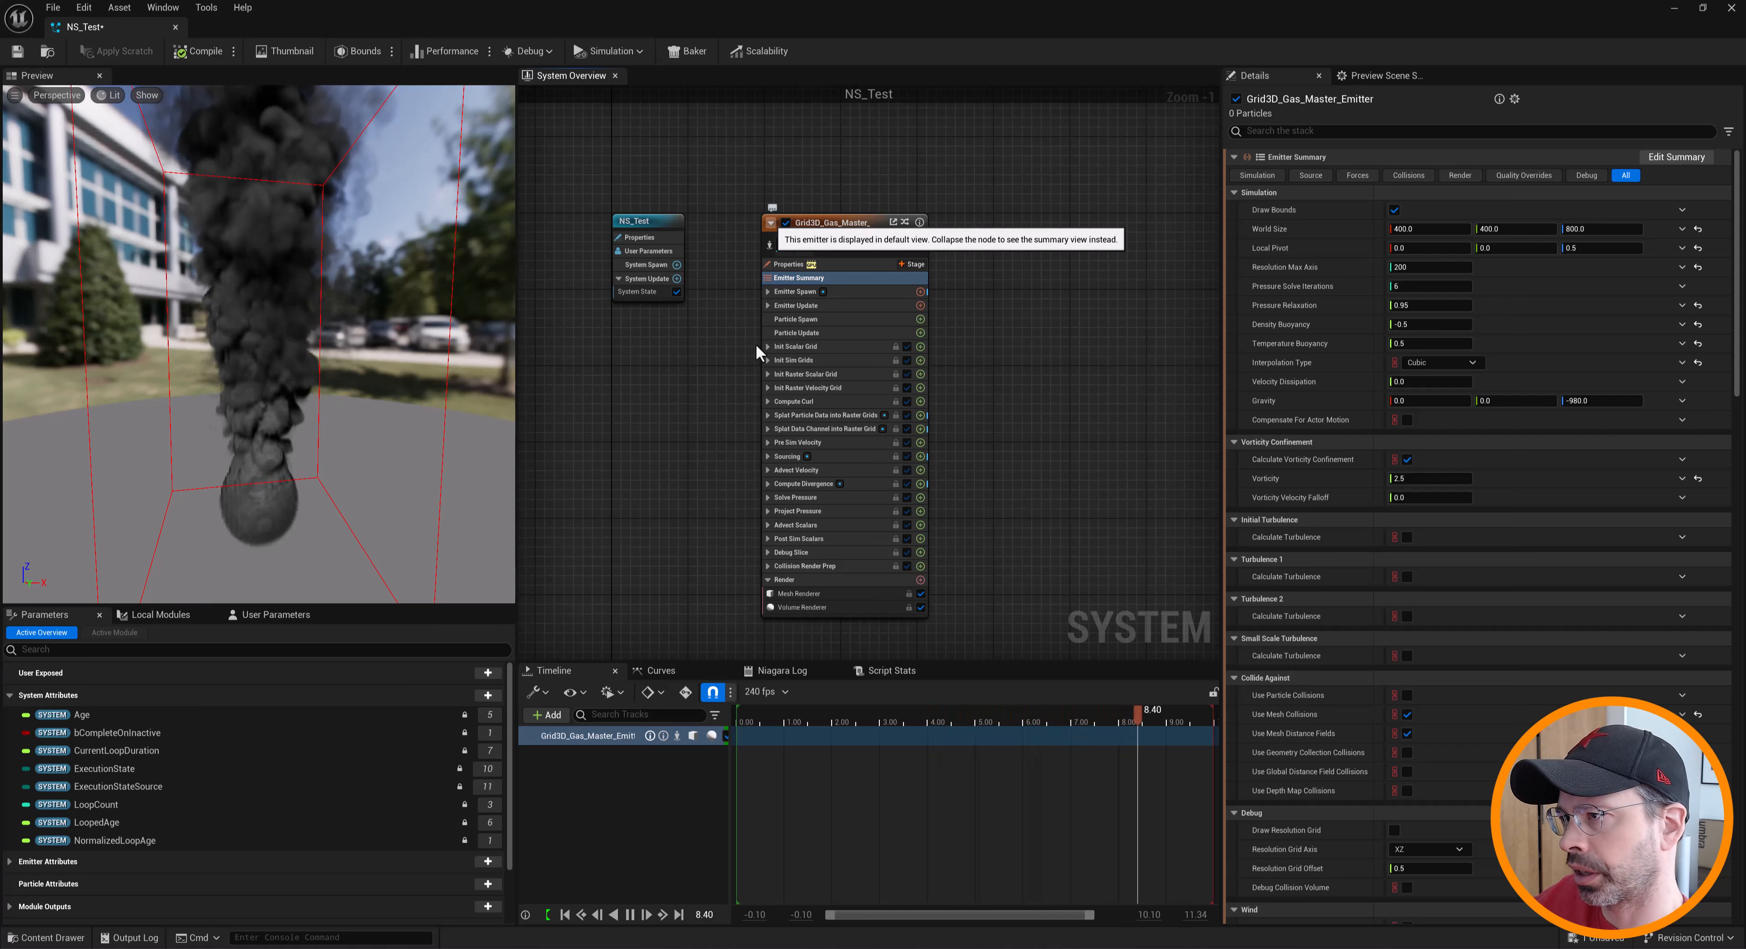
click(771, 224)
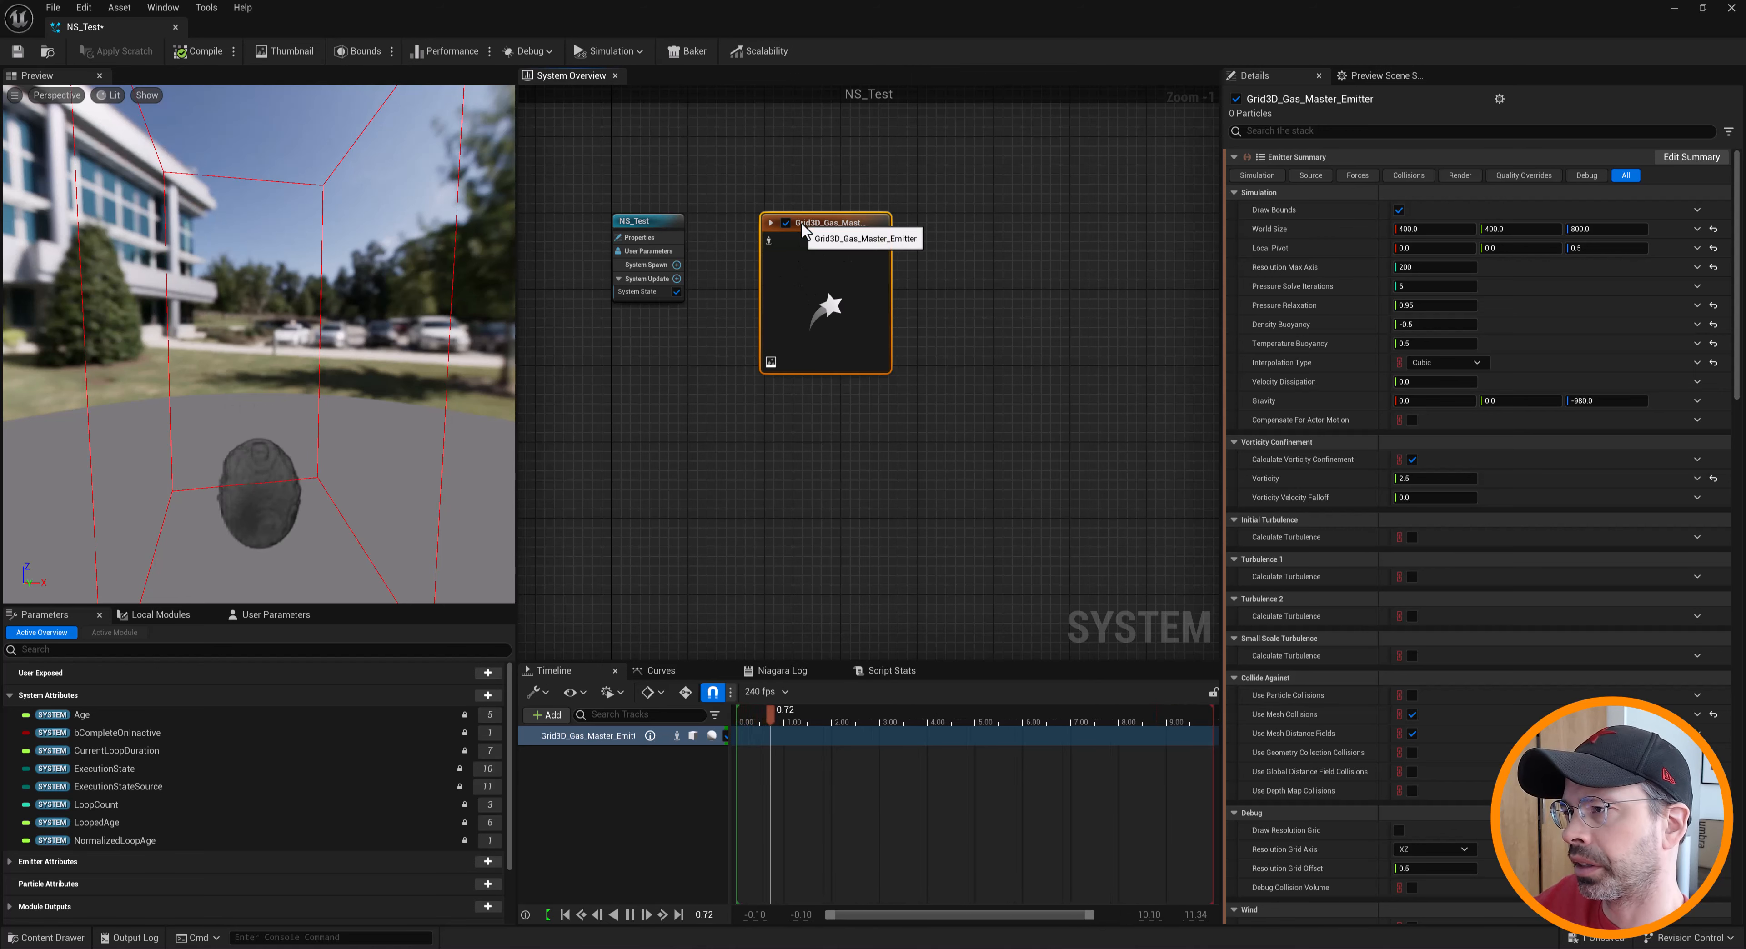
drag(803, 229, 769, 268)
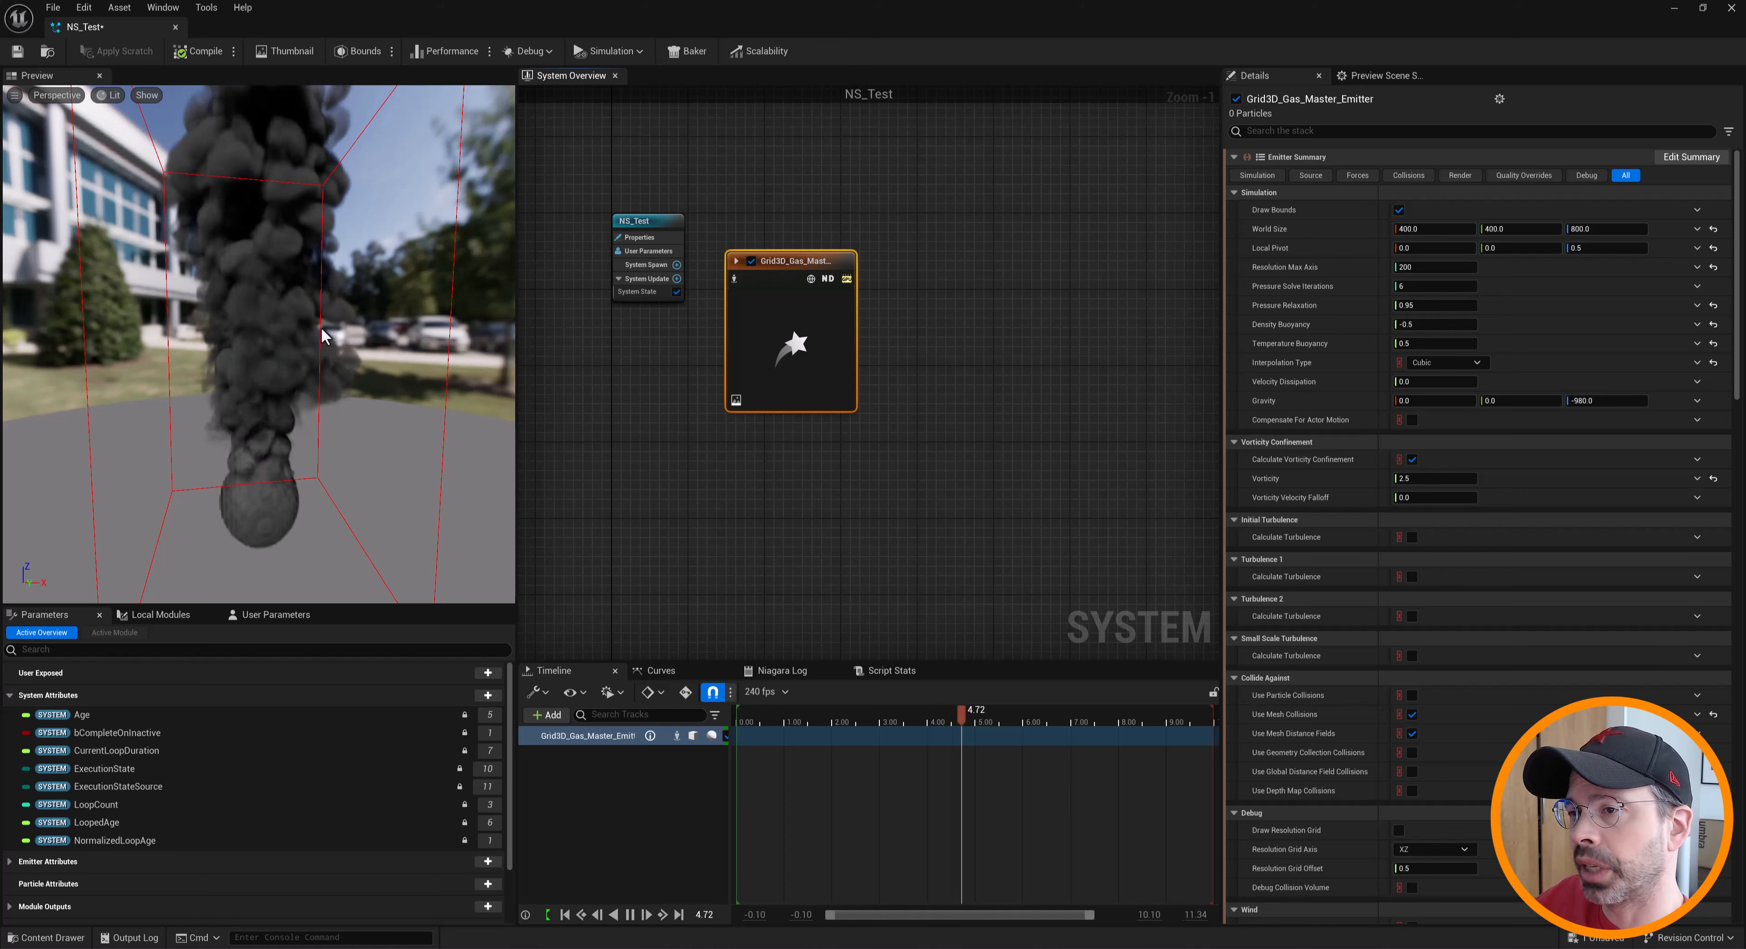
Set the Z value of the gas emitter's World Size to 400
scroll(322, 335, down, 4)
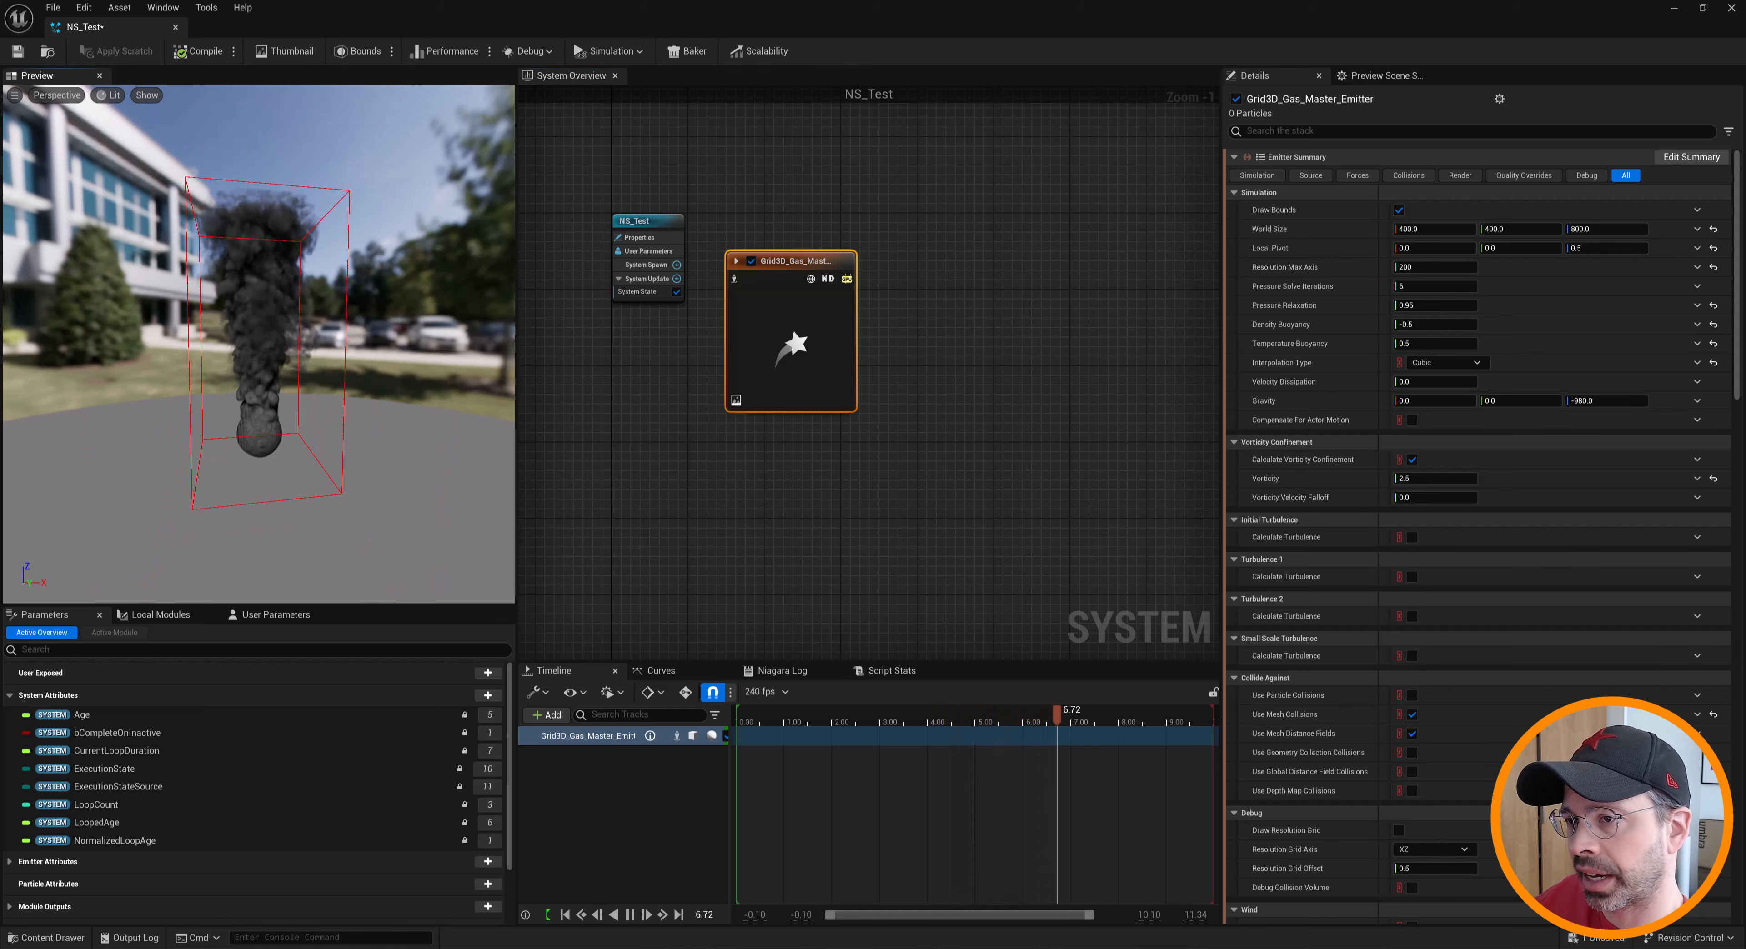
mouse_move(293, 224)
mouse_down()
mouse_move(461, 227)
mouse_move(292, 224)
mouse_up()
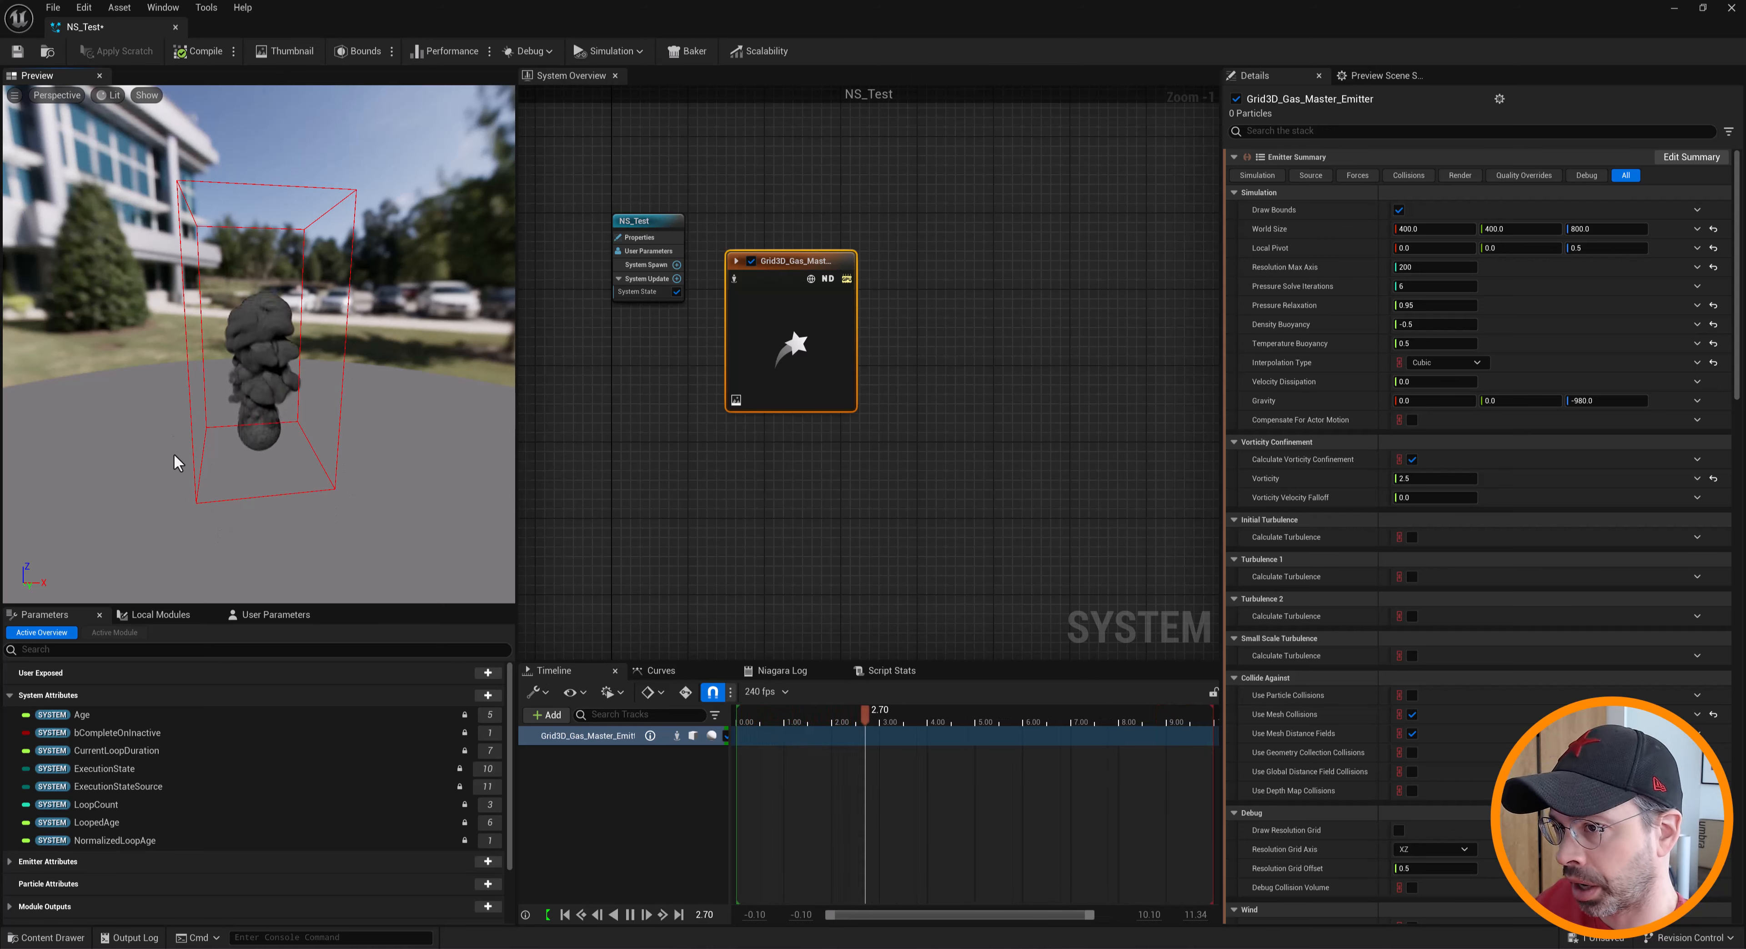
drag(295, 461, 159, 461)
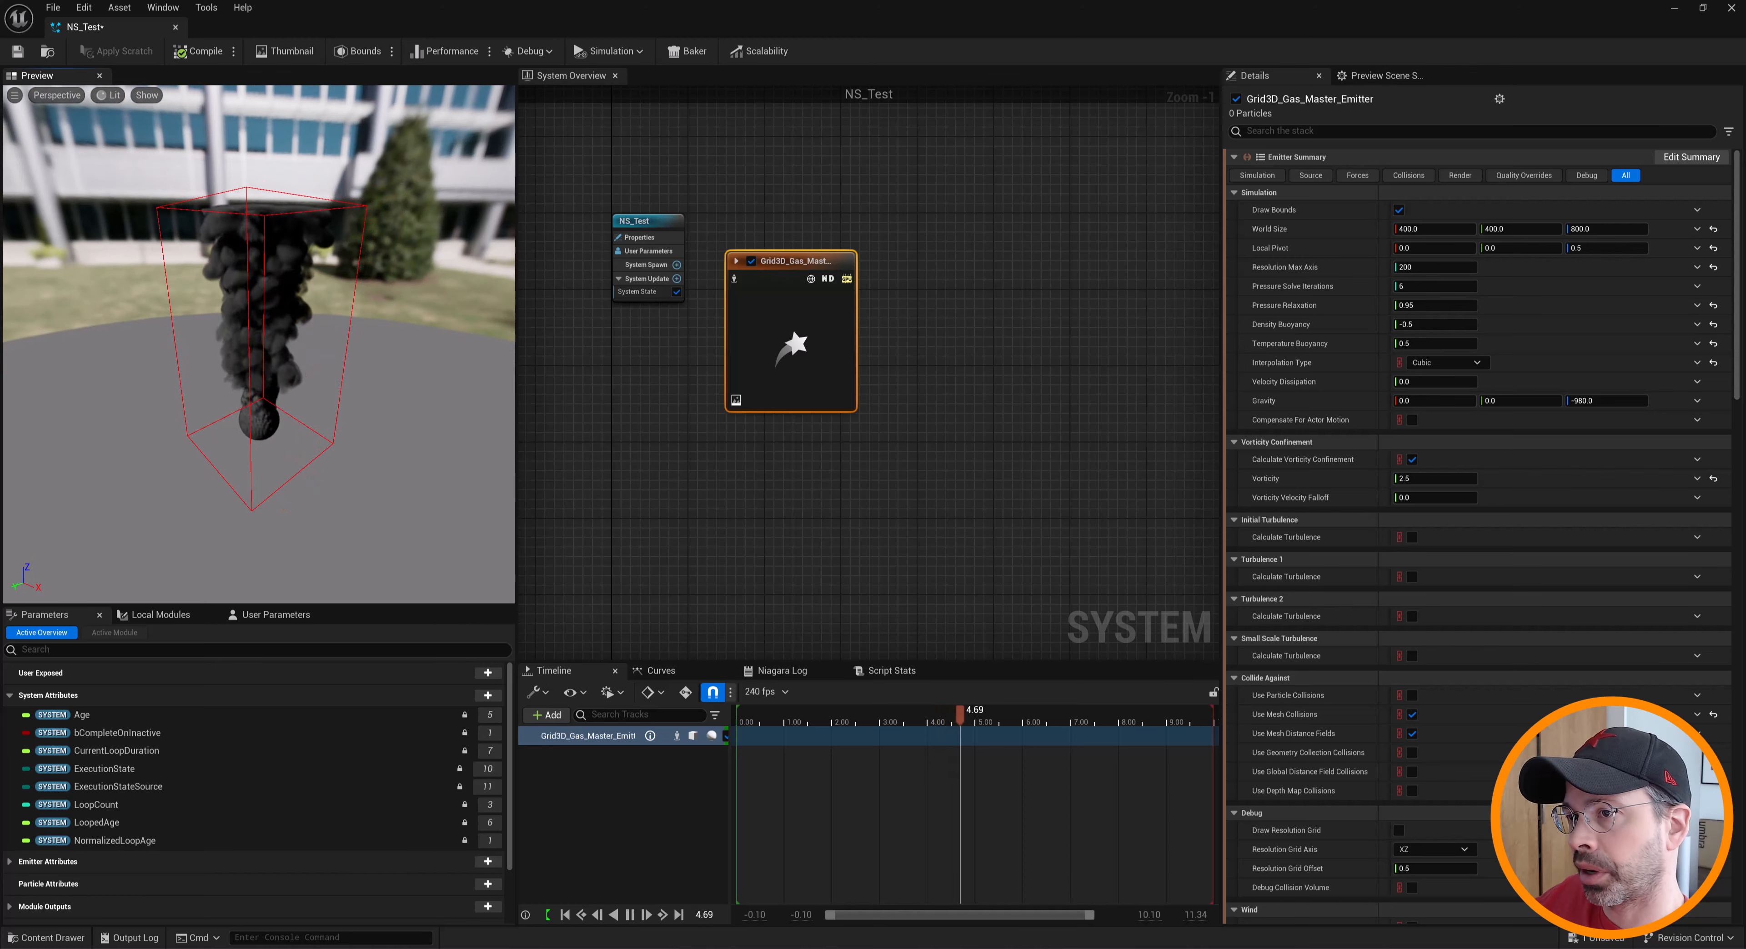
drag(217, 319, 339, 282)
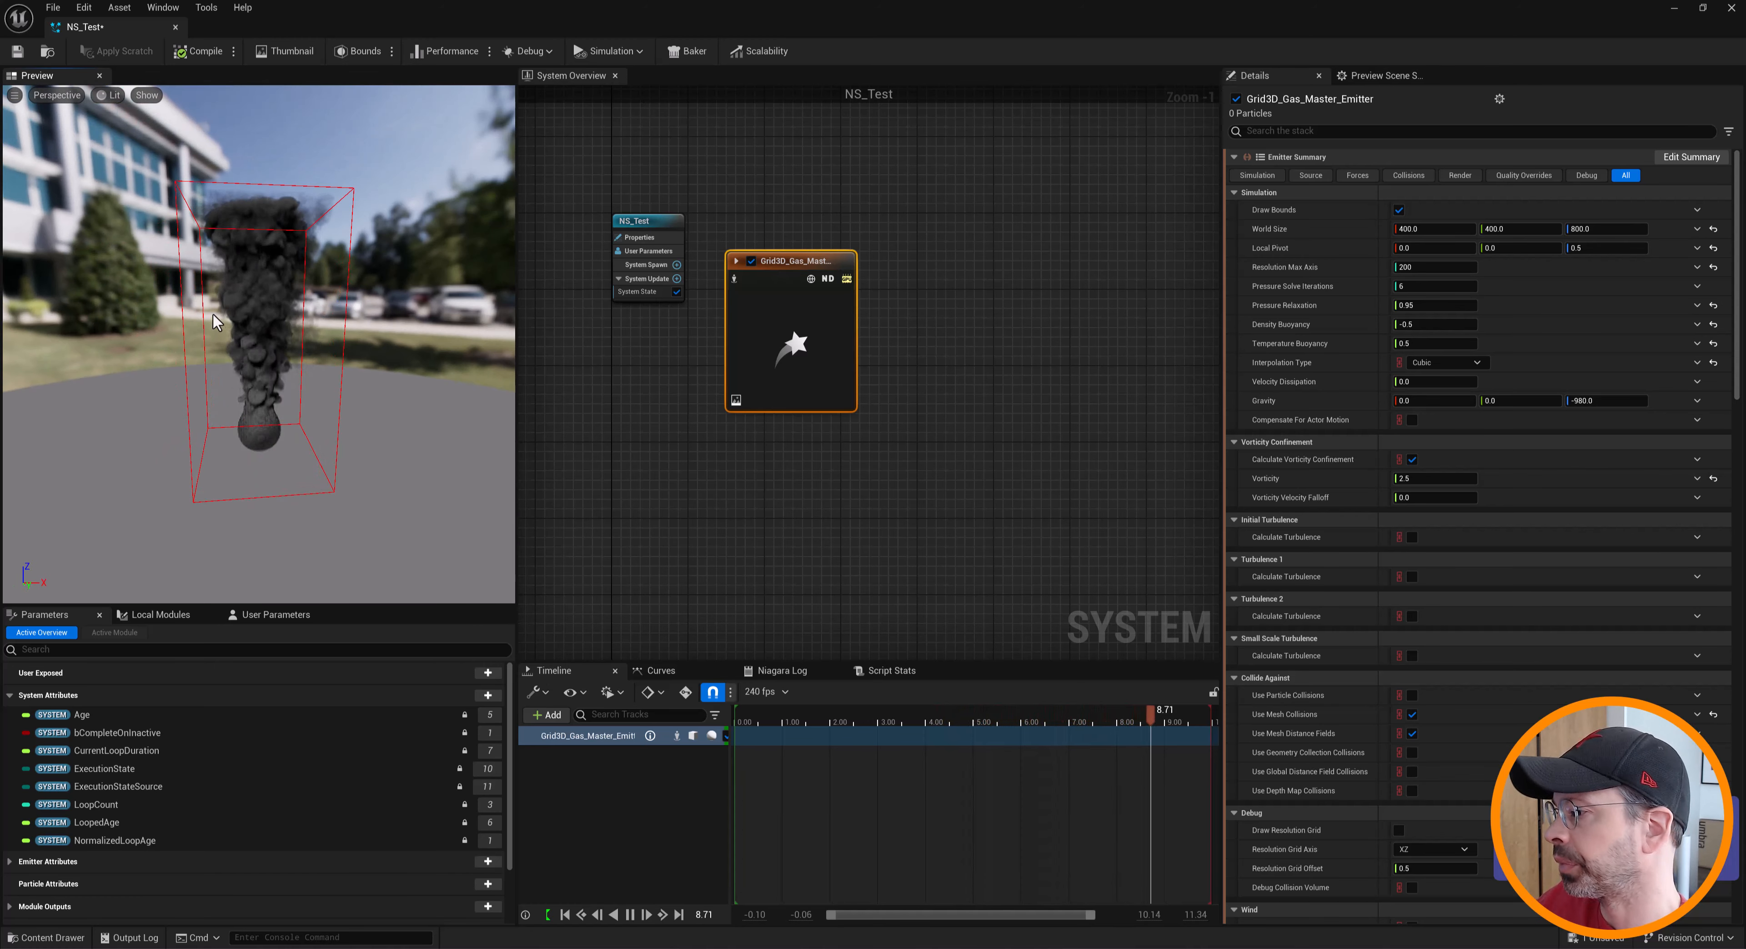
drag(219, 329, 178, 336)
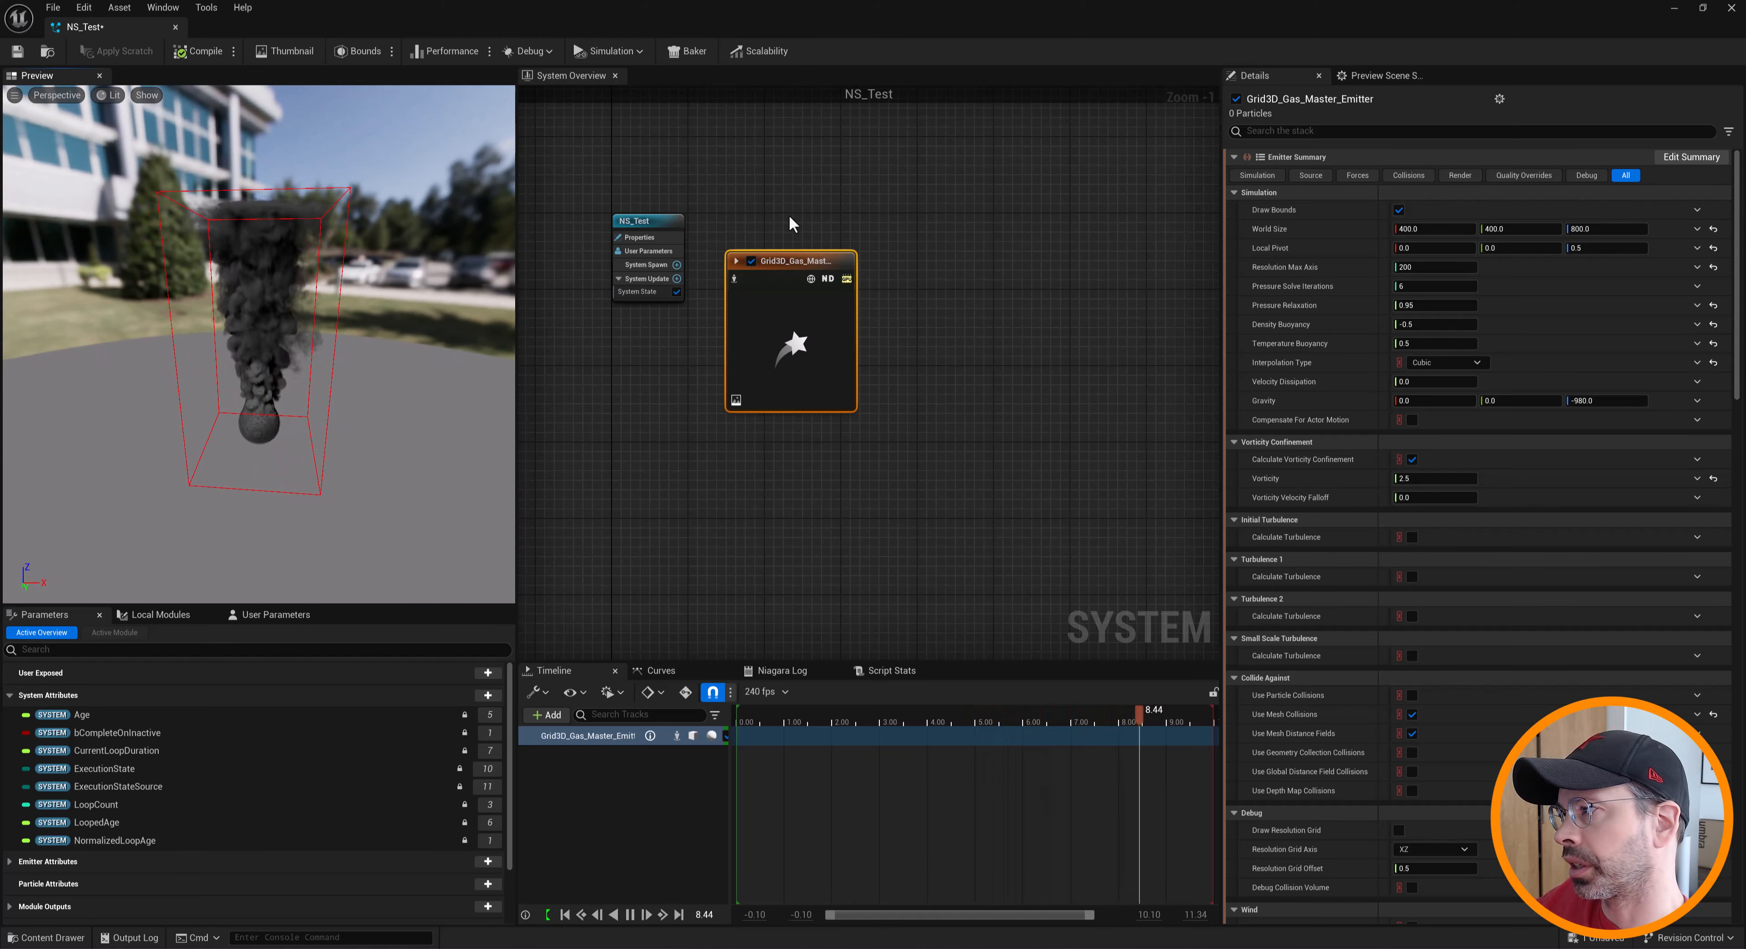
drag(398, 351, 271, 347)
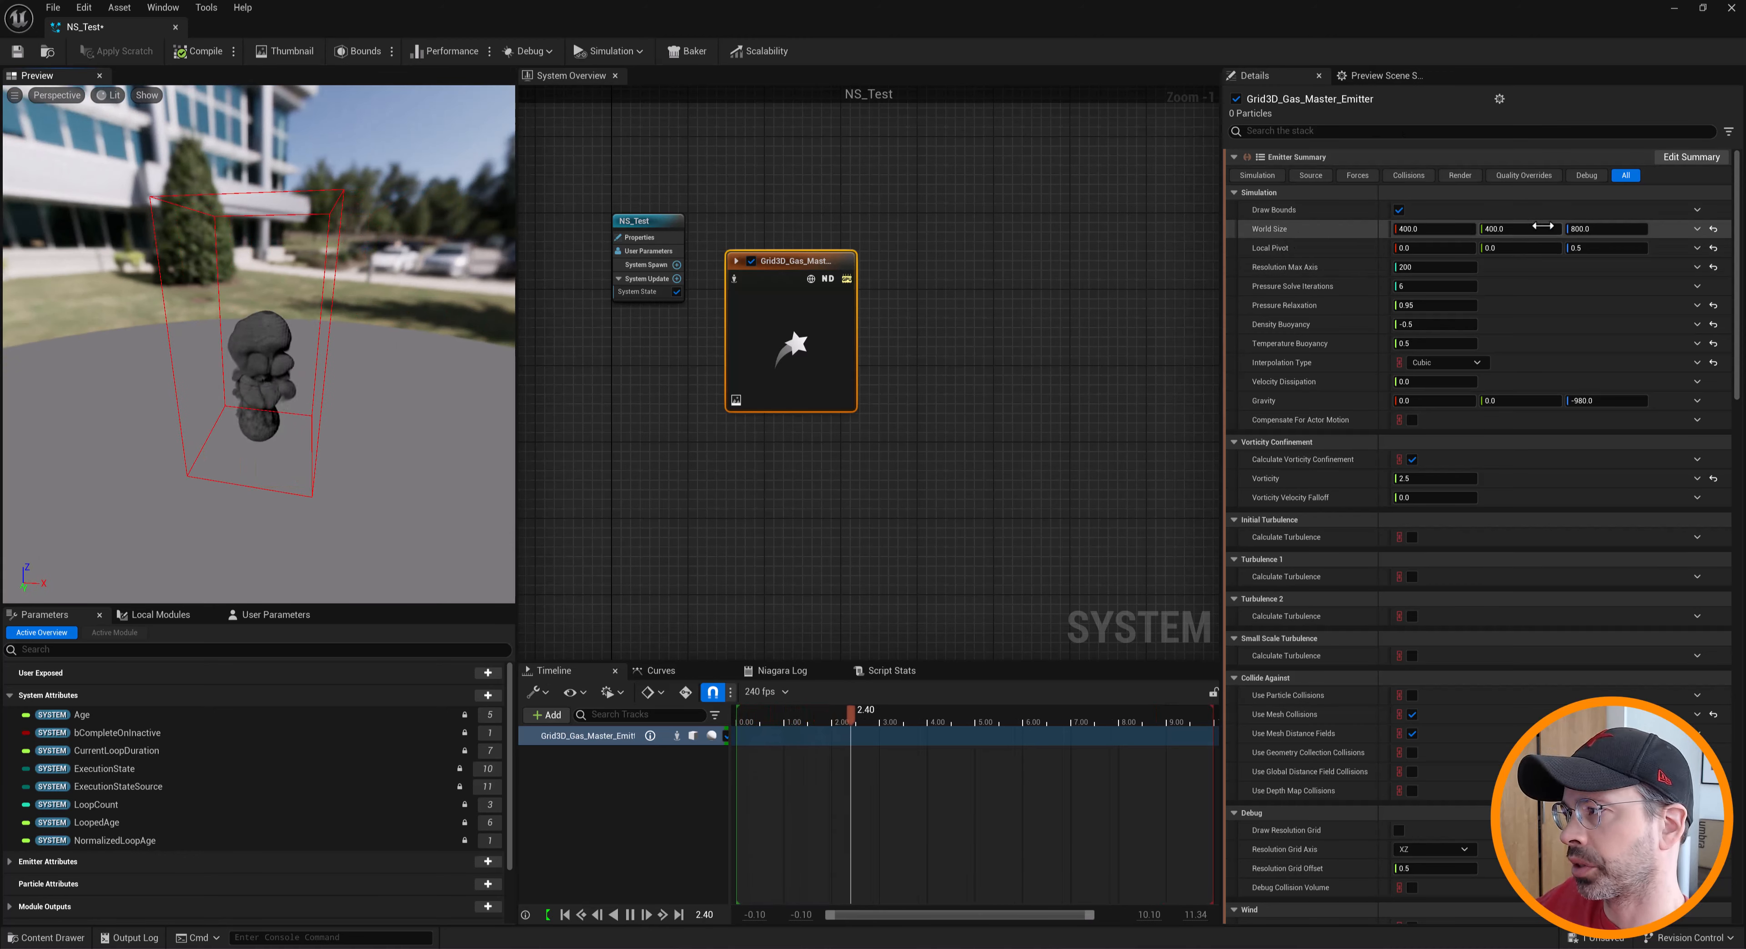
click(1586, 230)
text(400)
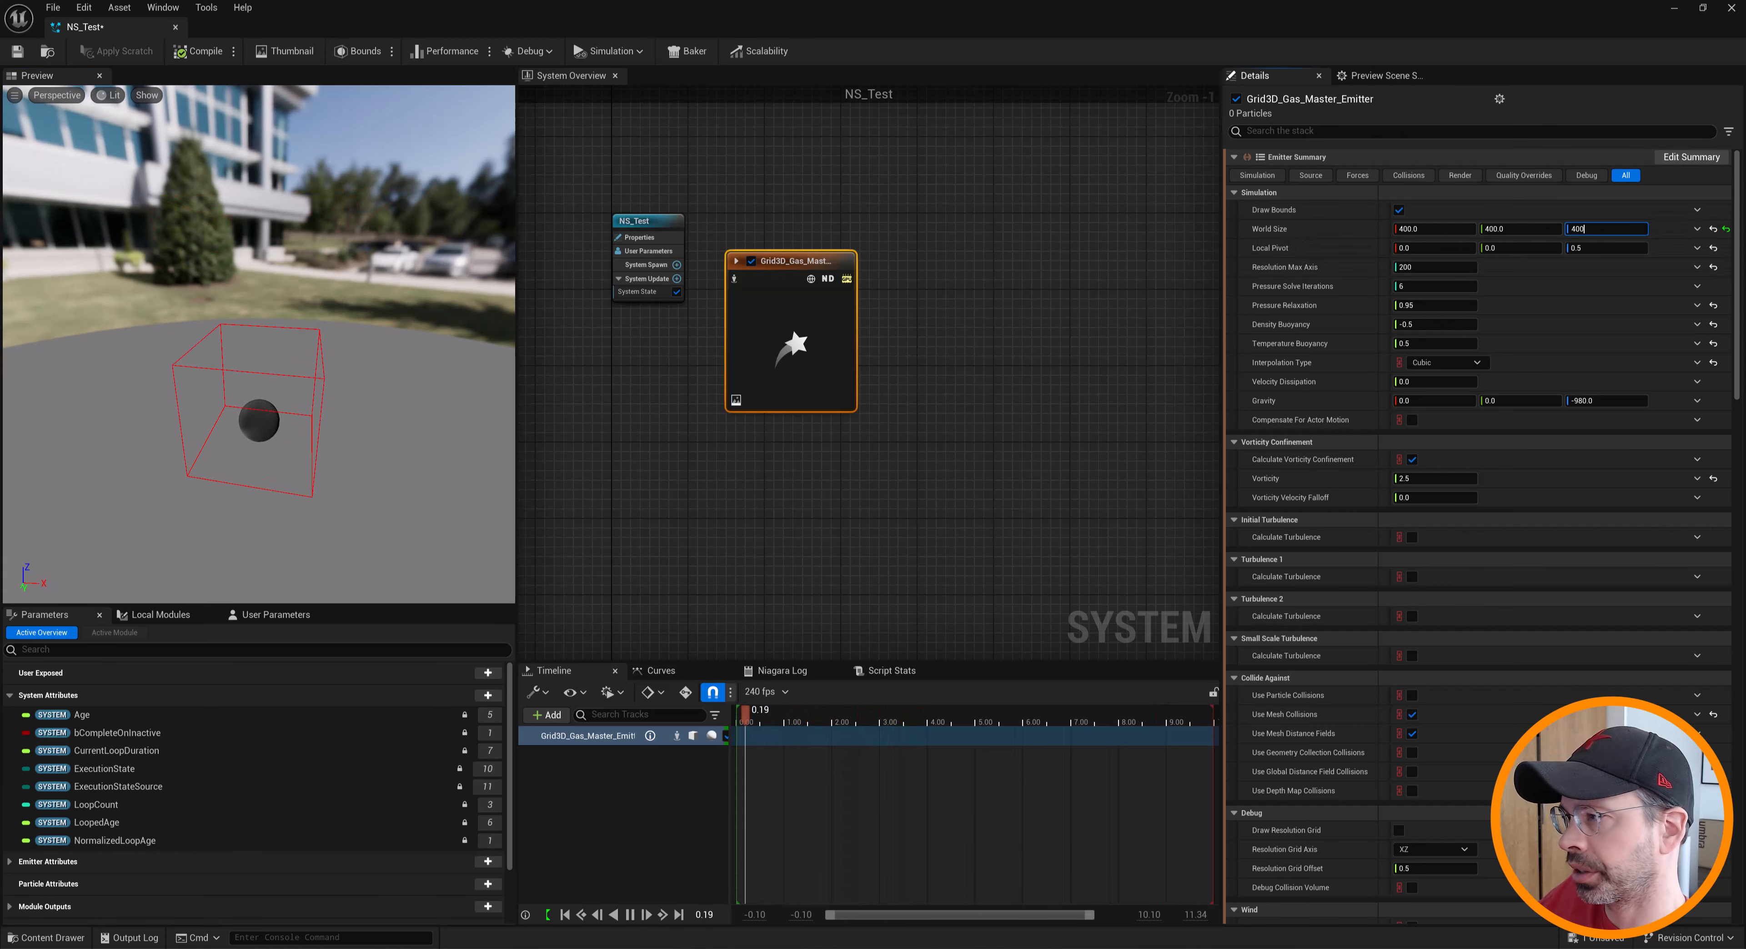
Examine from several angles in the preview how the smoke behaves inside the shortened simulation bounds
drag(328, 468, 369, 431)
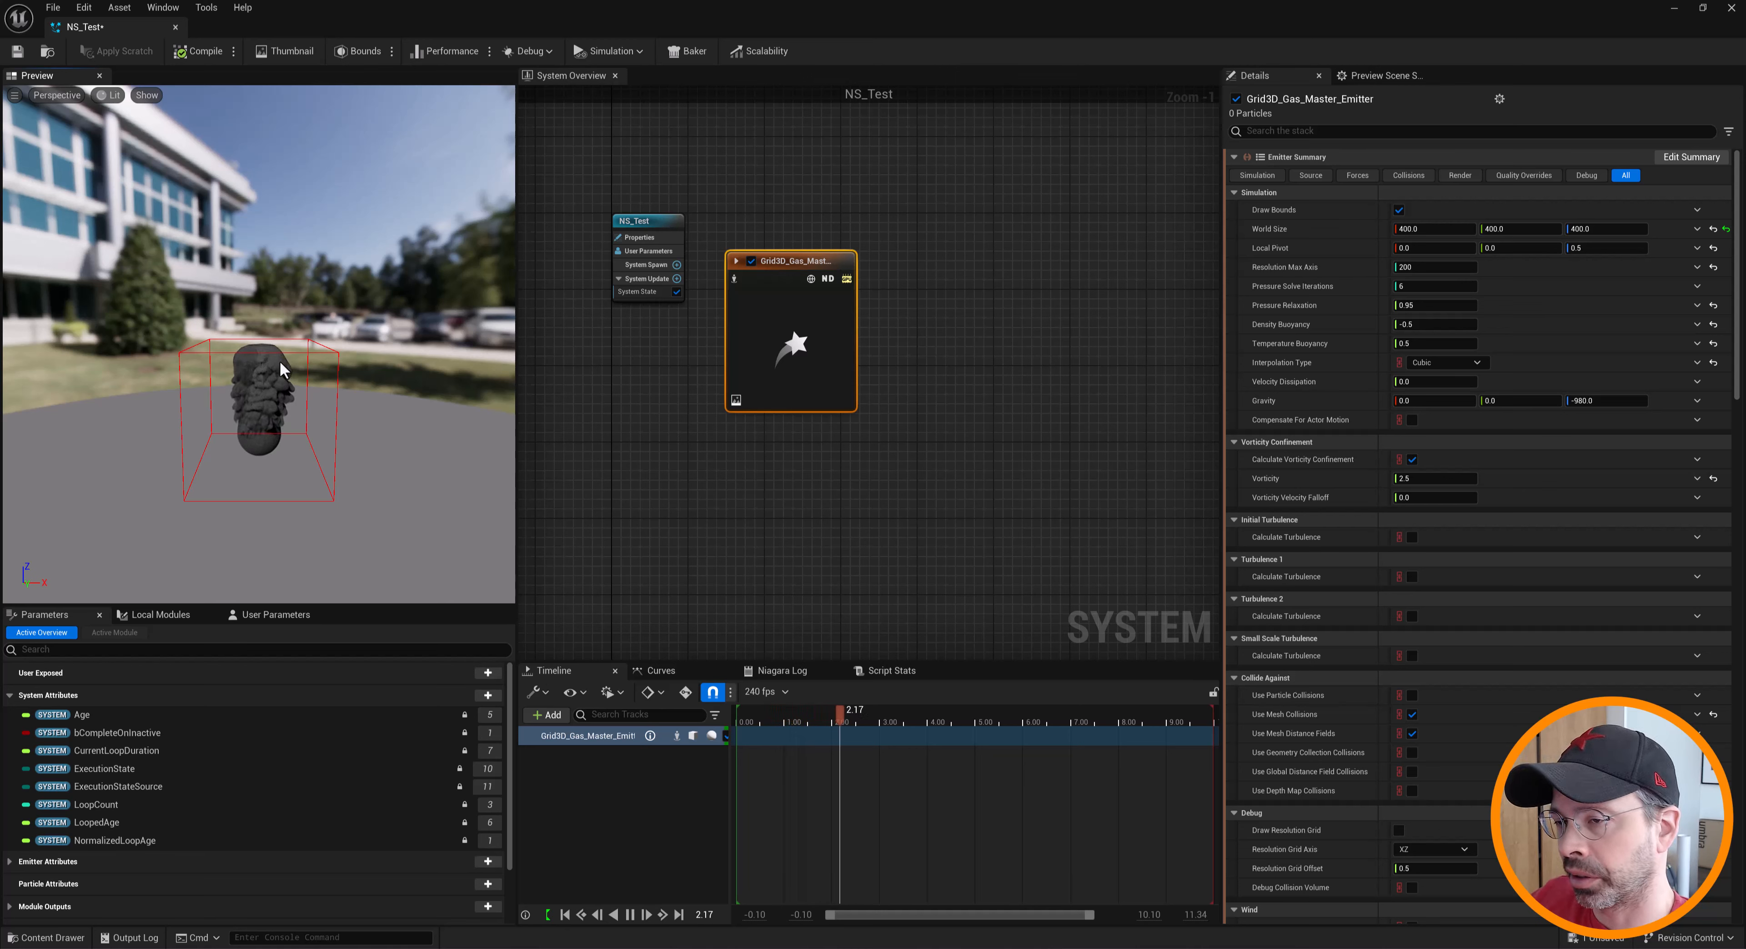
scroll(280, 362, up, 8)
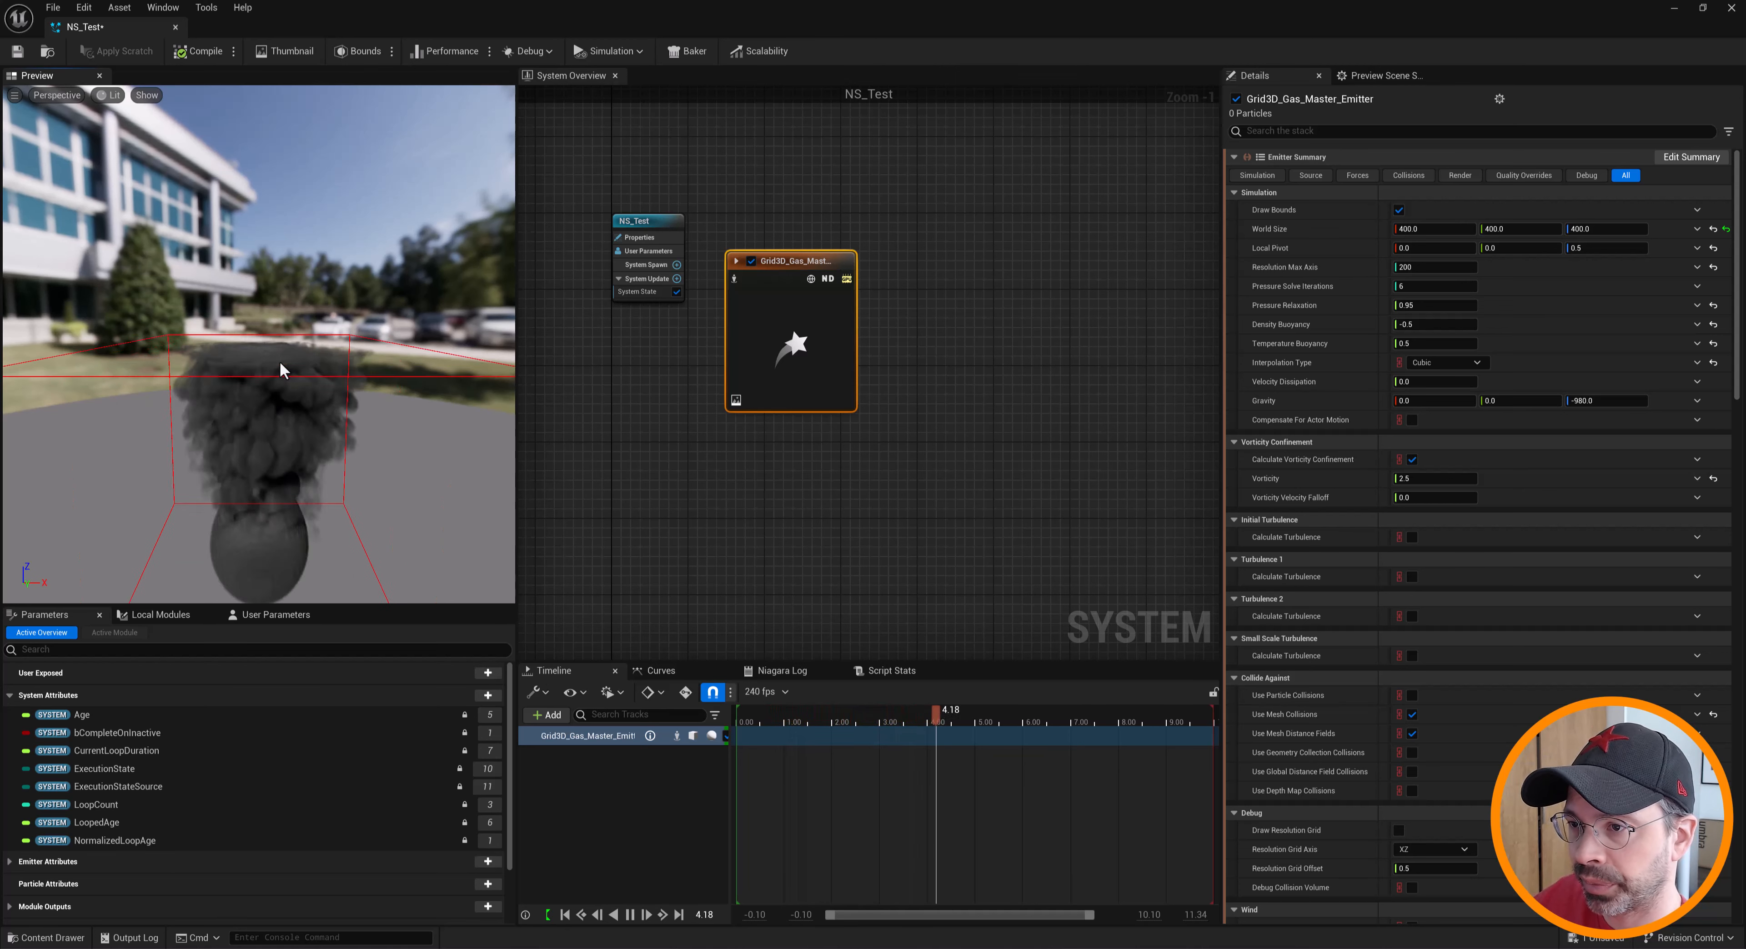
middle_drag(283, 356, 287, 397)
scroll(284, 380, down, 5)
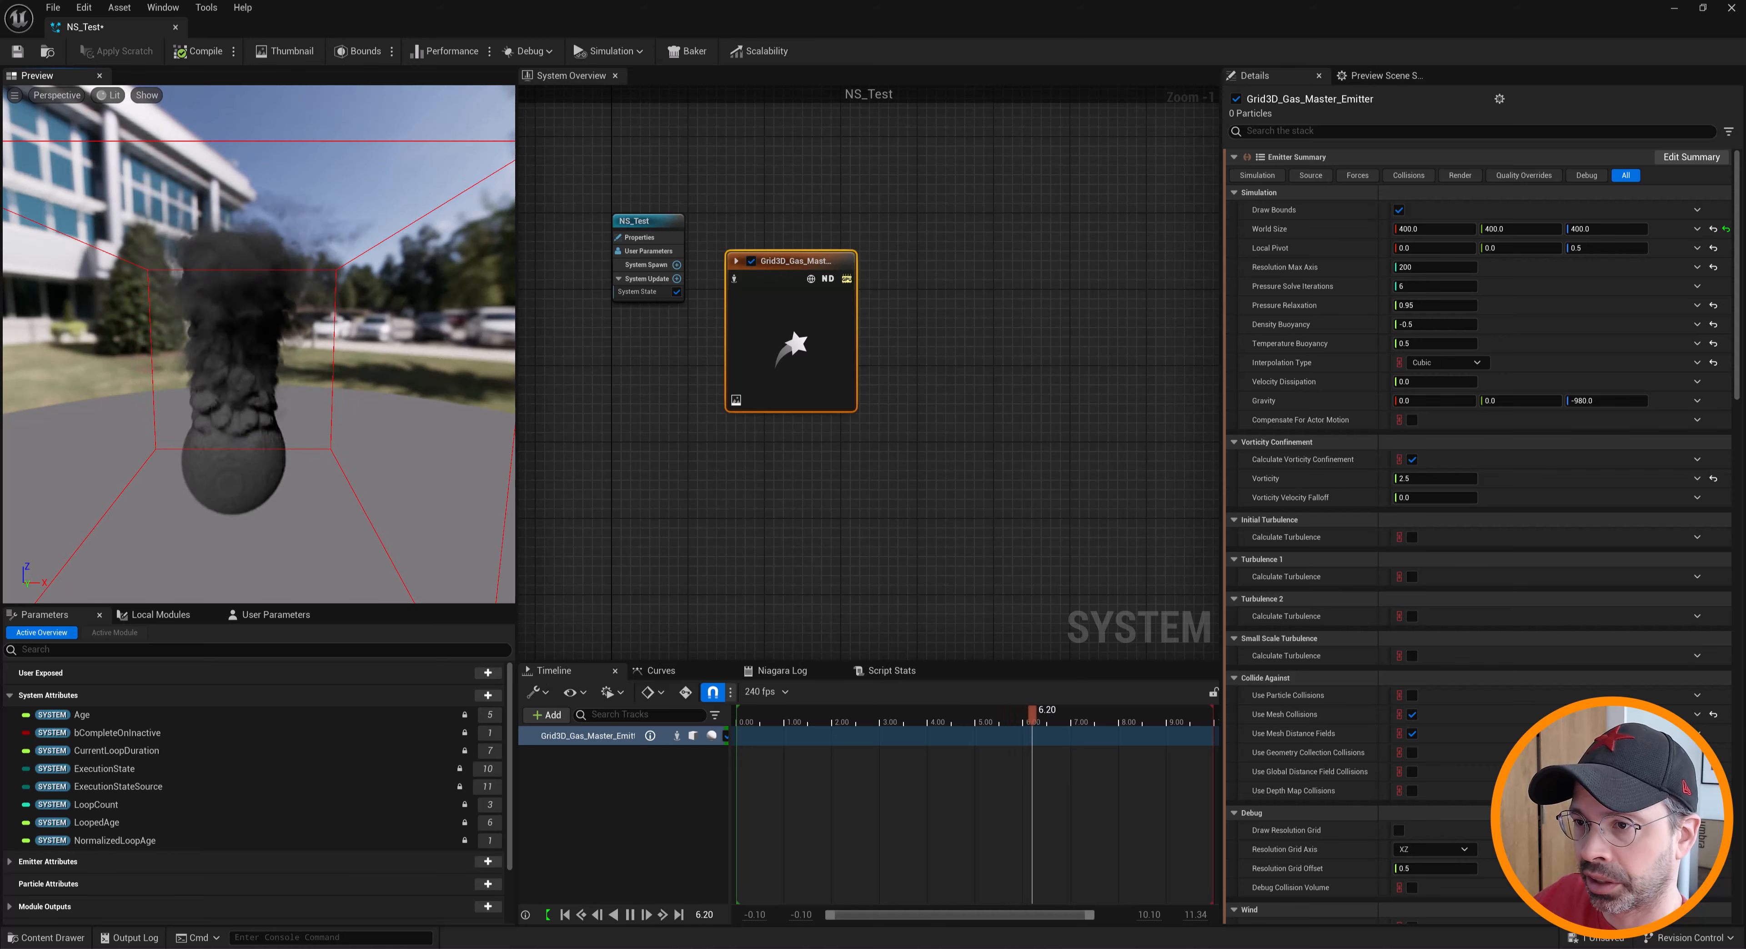
mouse_move(285, 379)
mouse_down()
mouse_move(332, 369)
mouse_move(284, 393)
mouse_up()
mouse_move(285, 379)
middle_down()
mouse_move(366, 390)
mouse_move(285, 379)
middle_up()
mouse_move(285, 379)
mouse_down()
mouse_move(286, 359)
mouse_move(268, 361)
mouse_up()
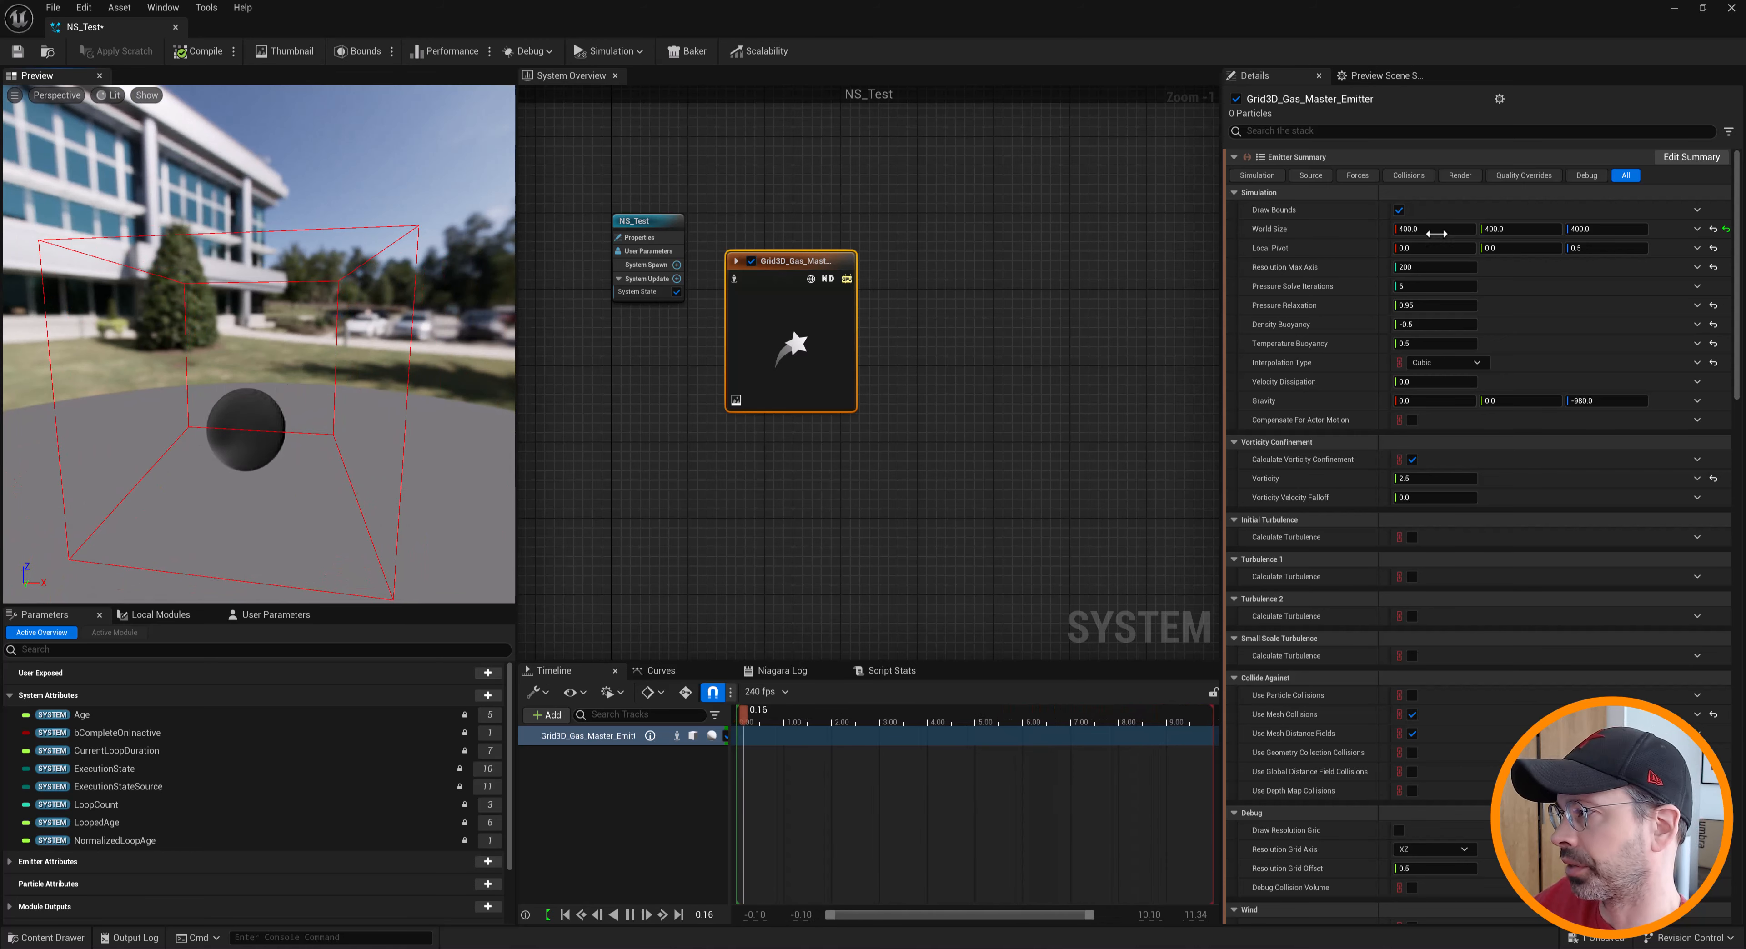
drag(196, 436, 226, 412)
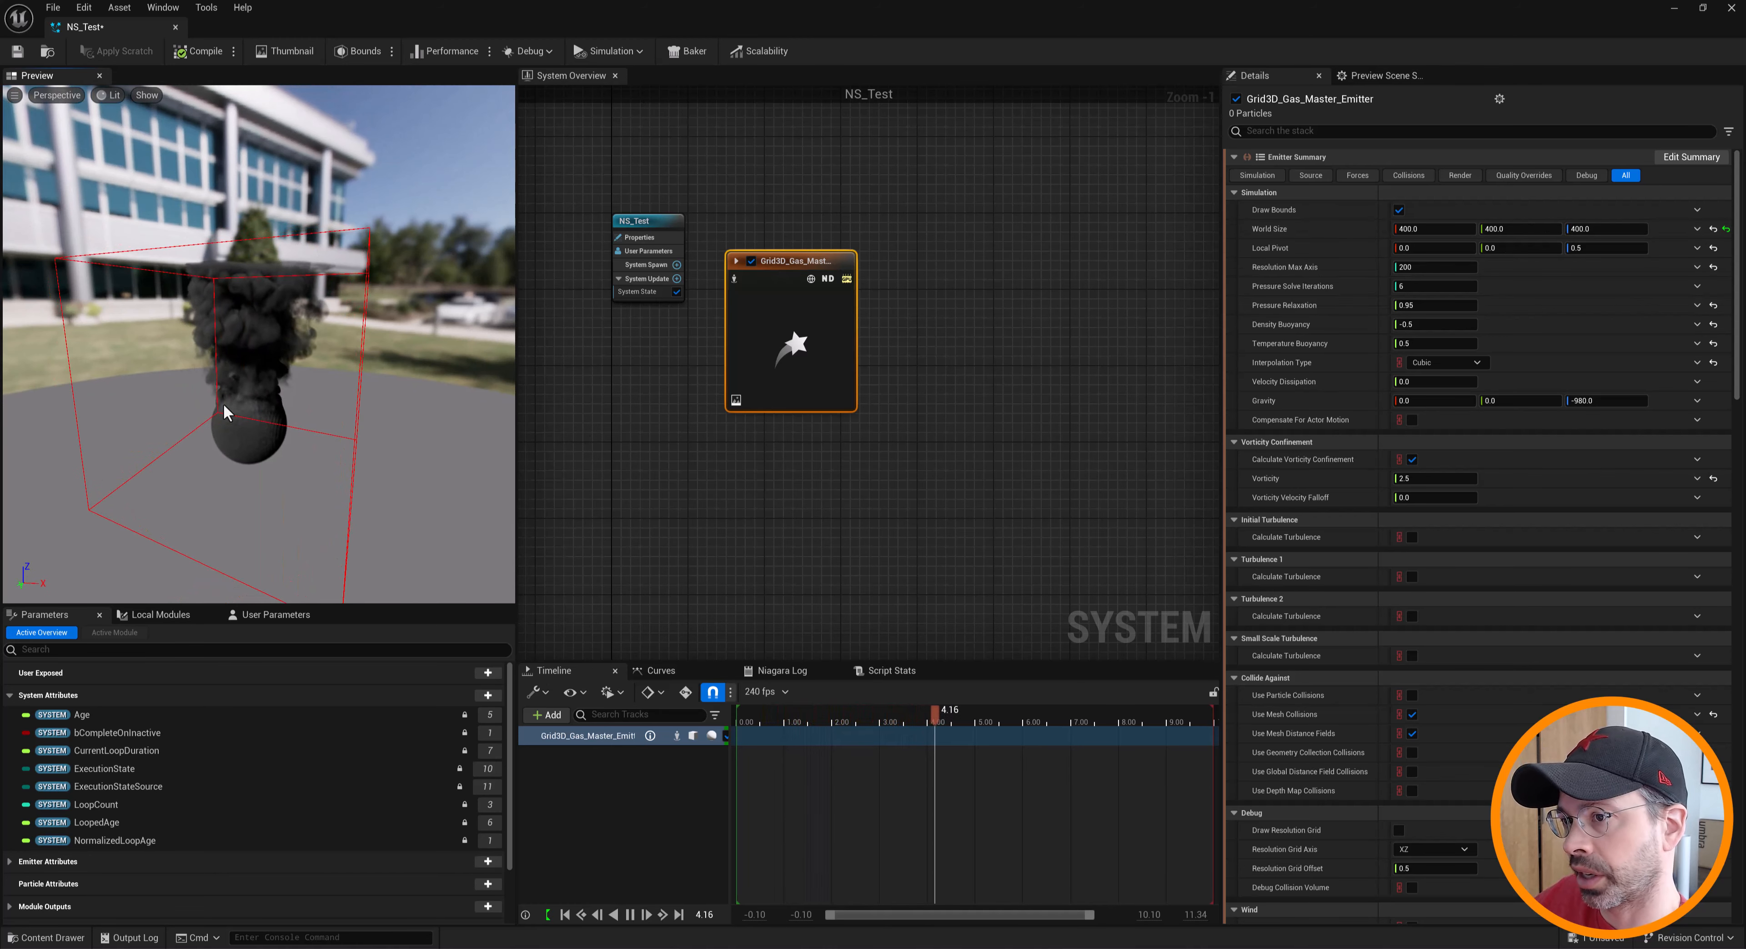
Set the Z value of the emitter's World Size back to 800
click(1606, 228)
text(8)
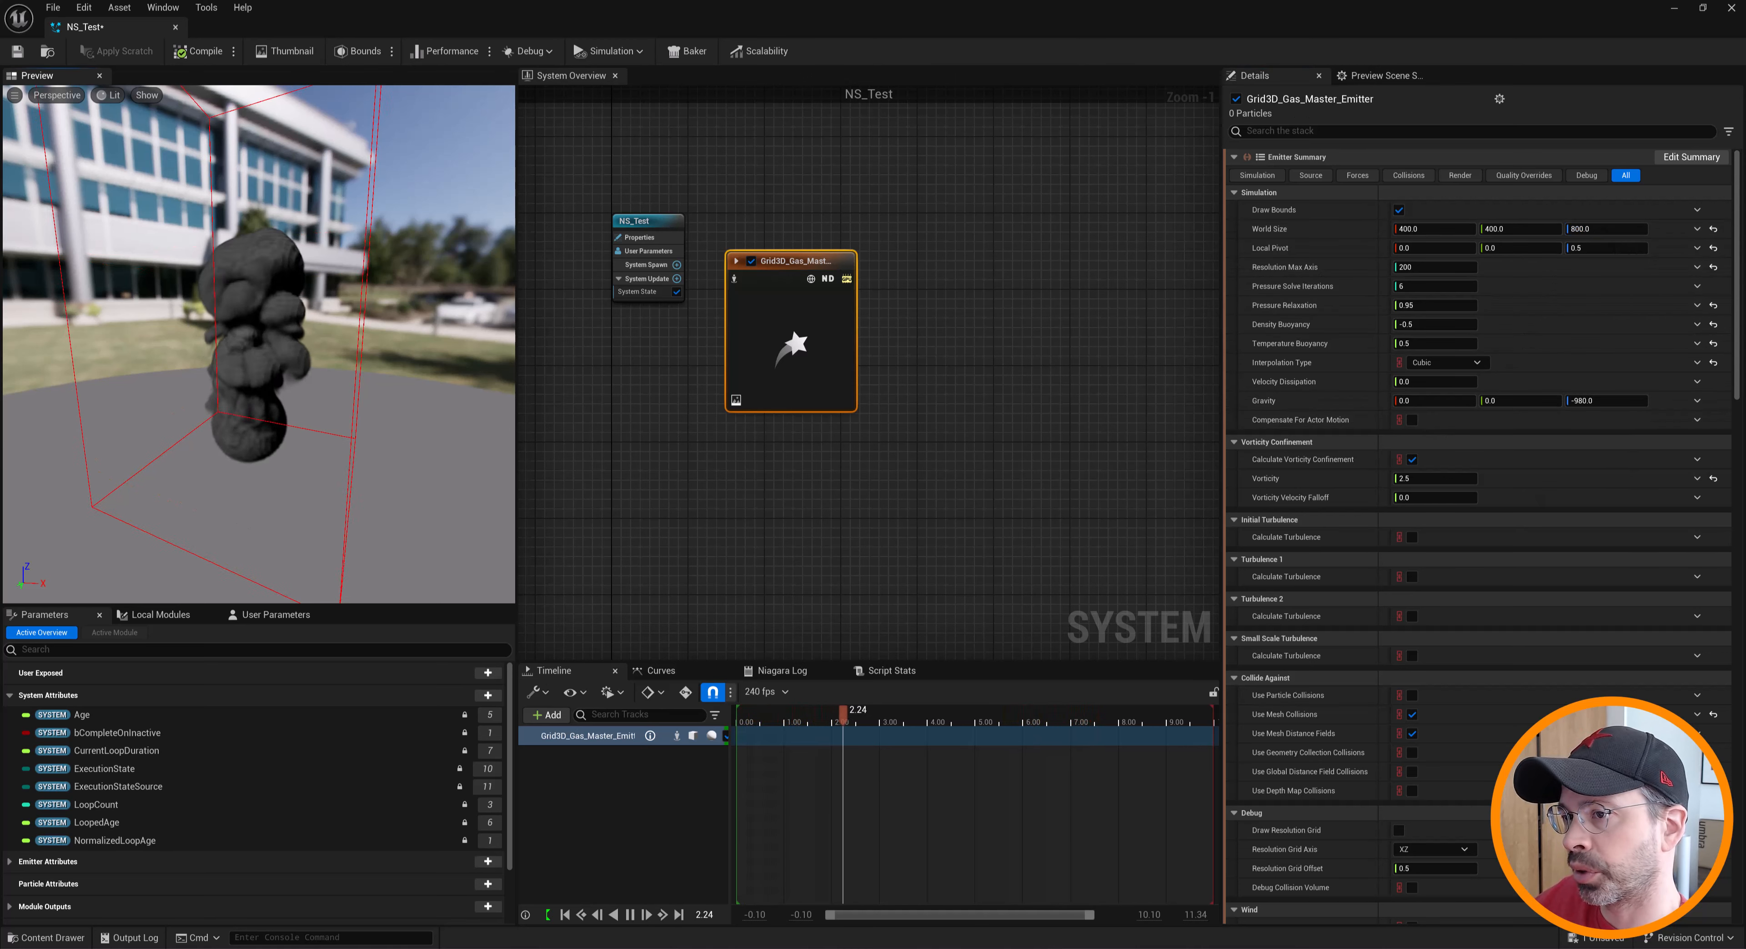
Inspect the smoke column inside the tall bounds and open the Resolution Max Axis value for editing
drag(390, 383, 441, 382)
middle_drag(271, 379, 217, 298)
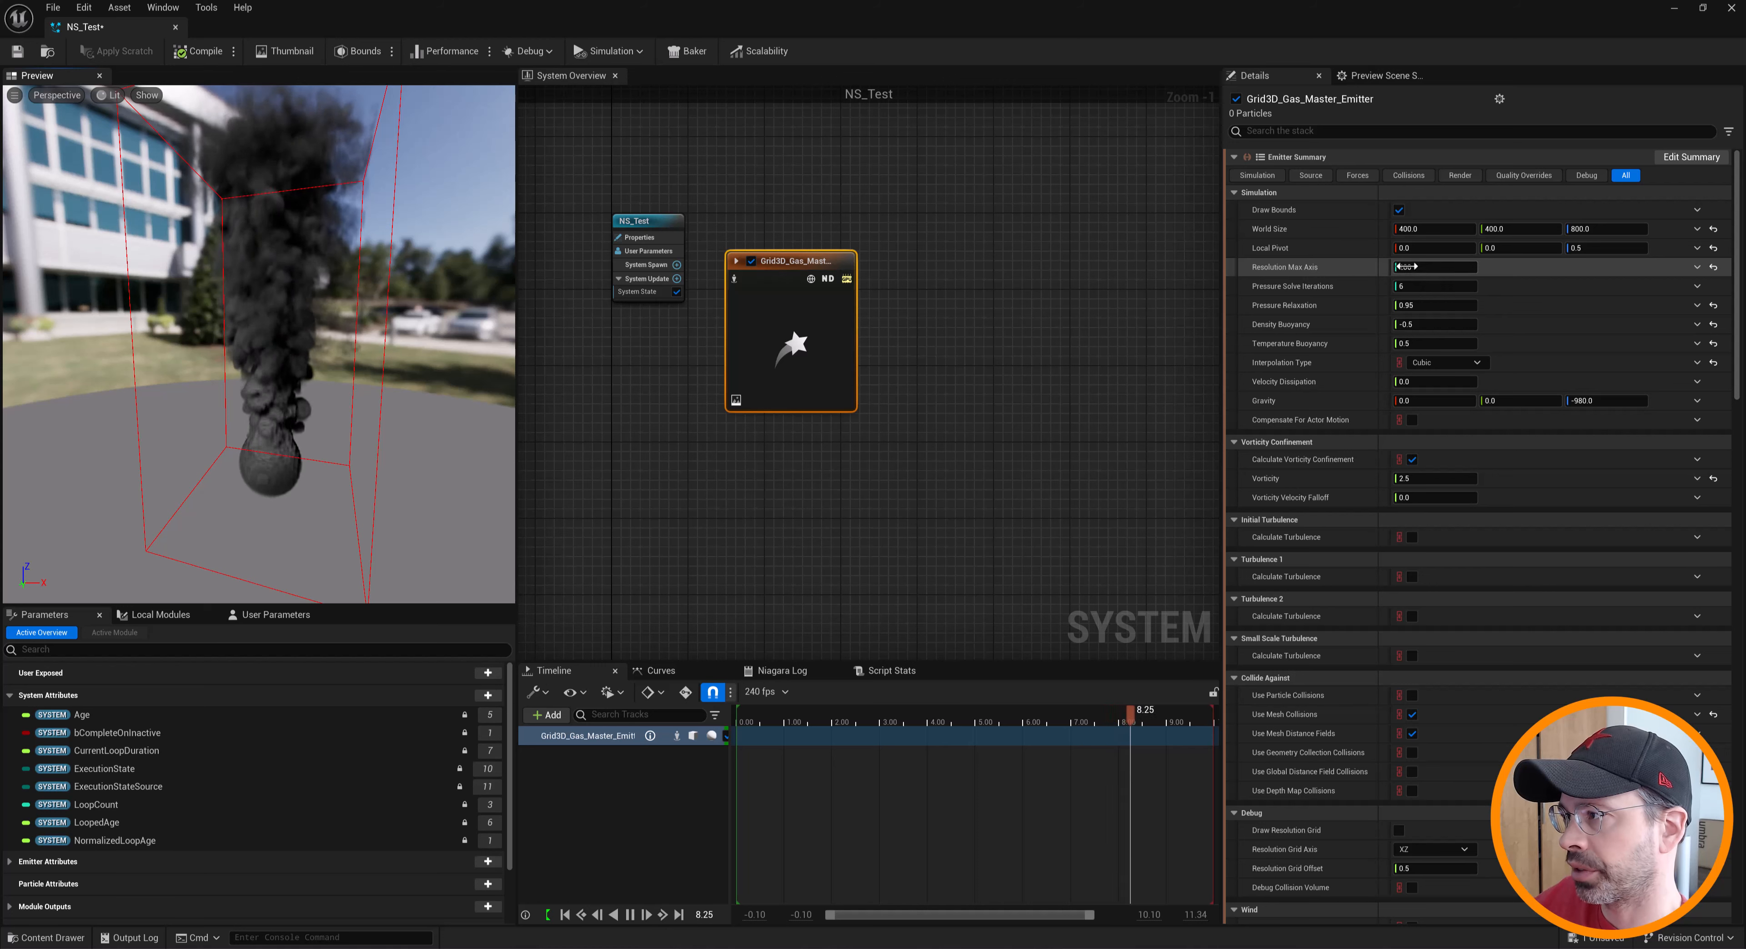
drag(170, 465, 102, 464)
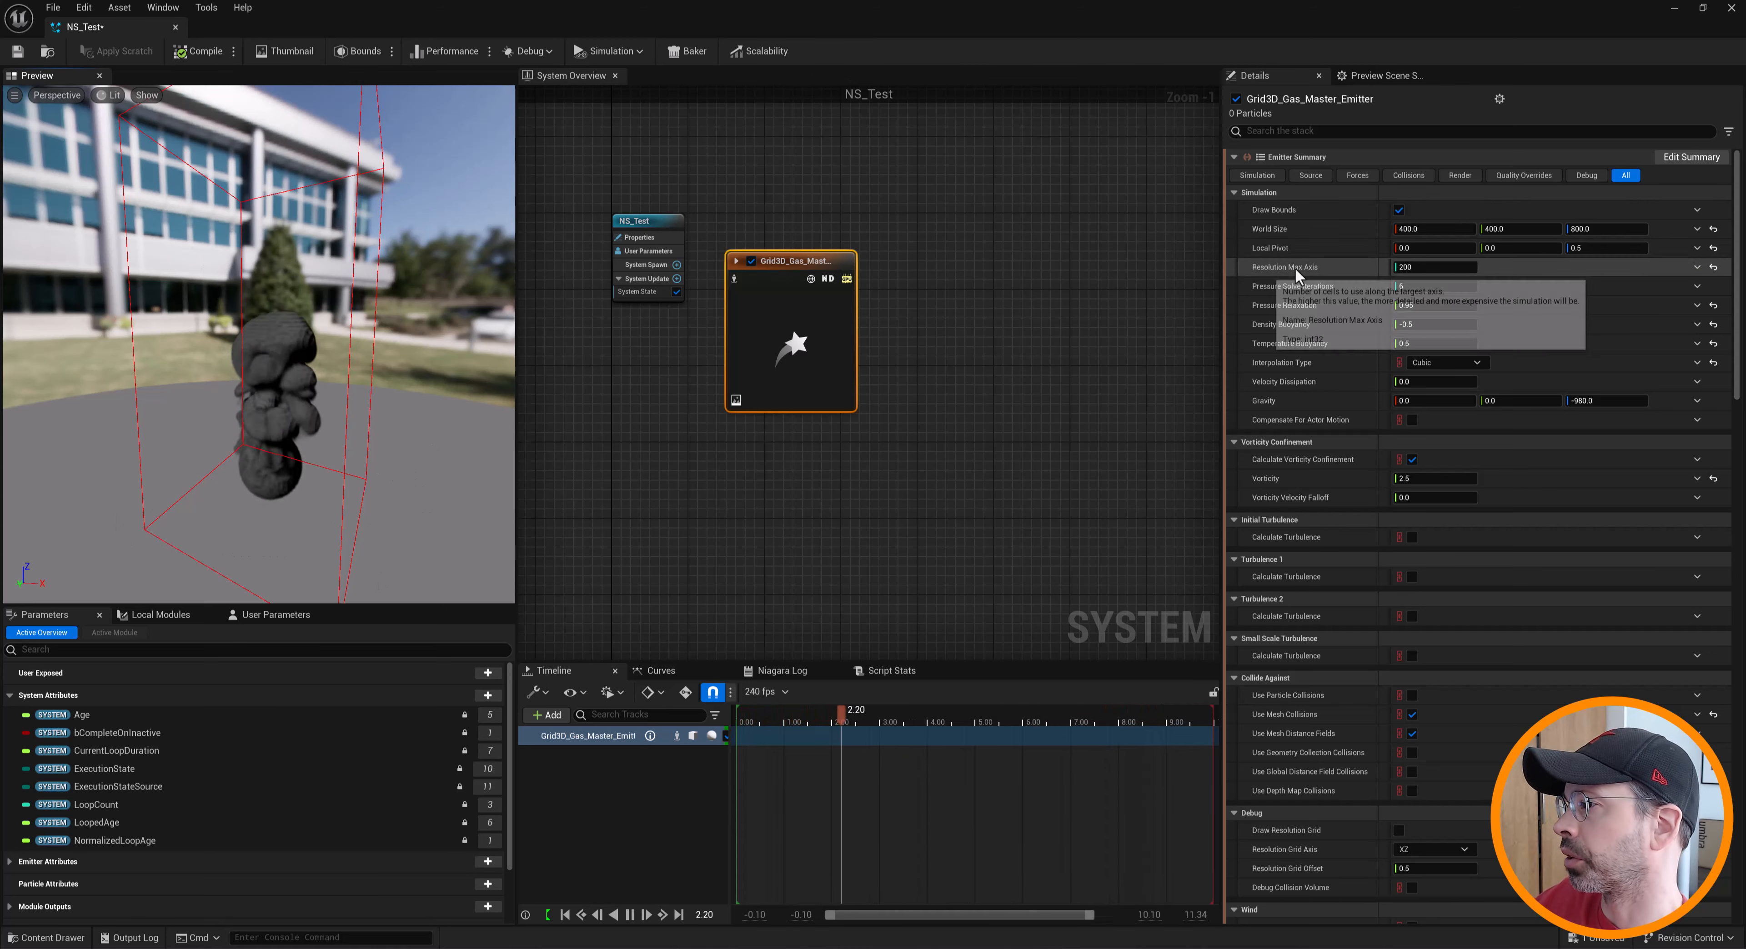
click(1443, 271)
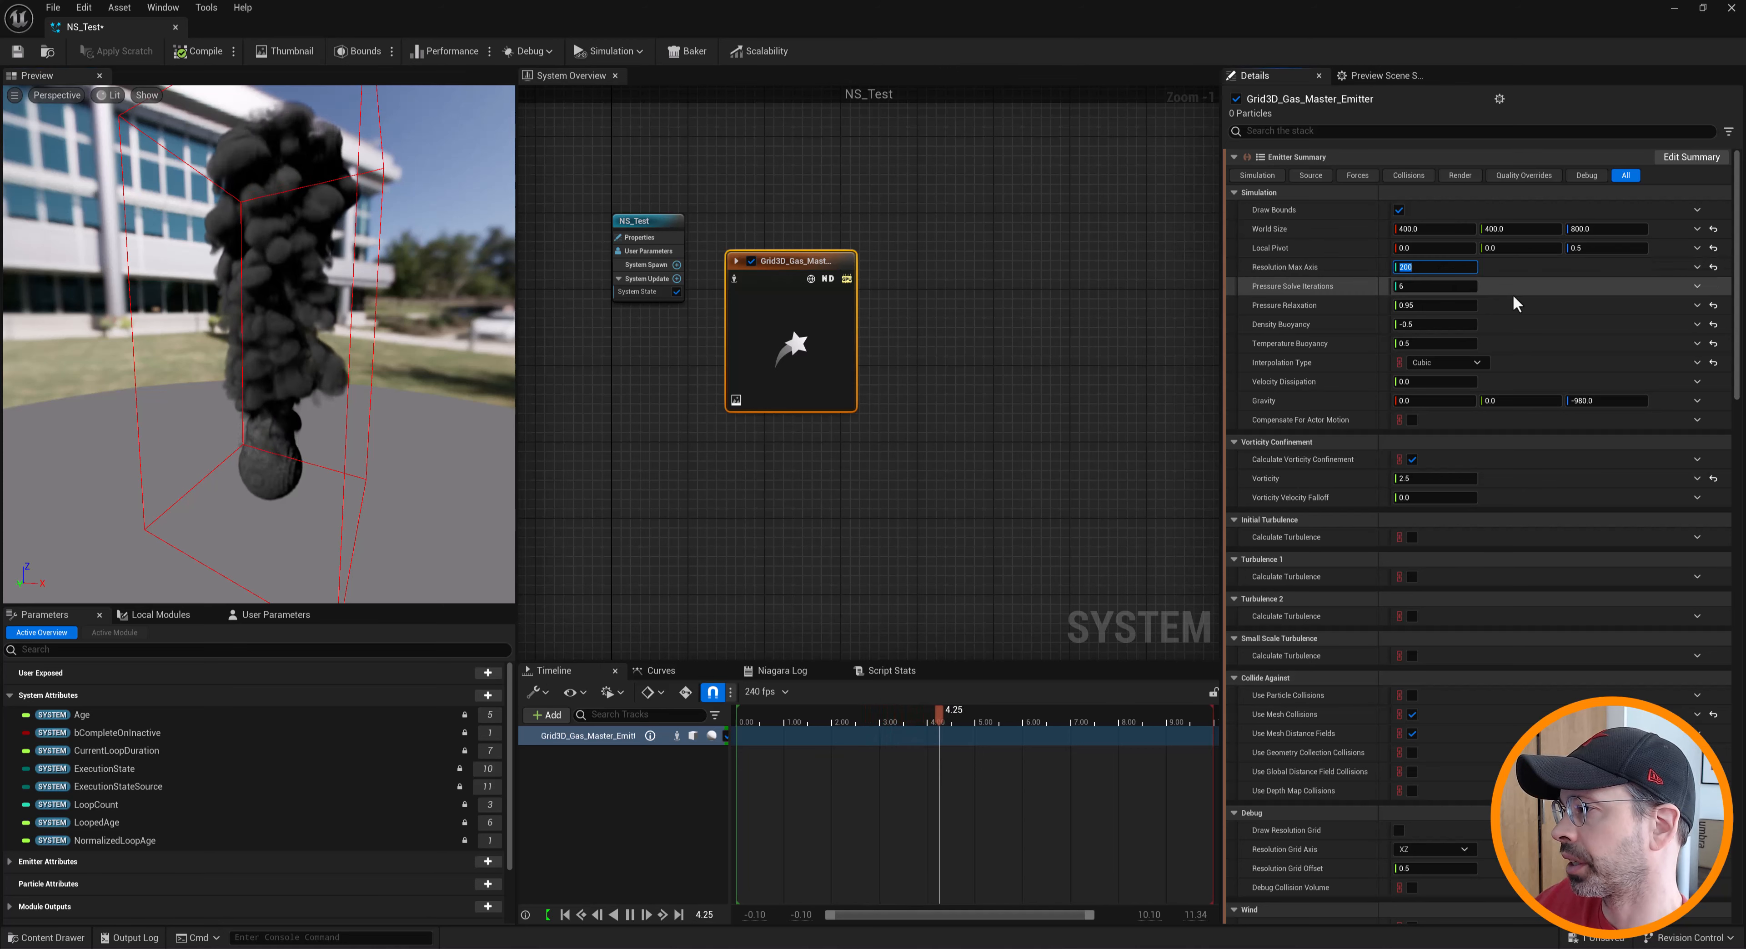
text(4)
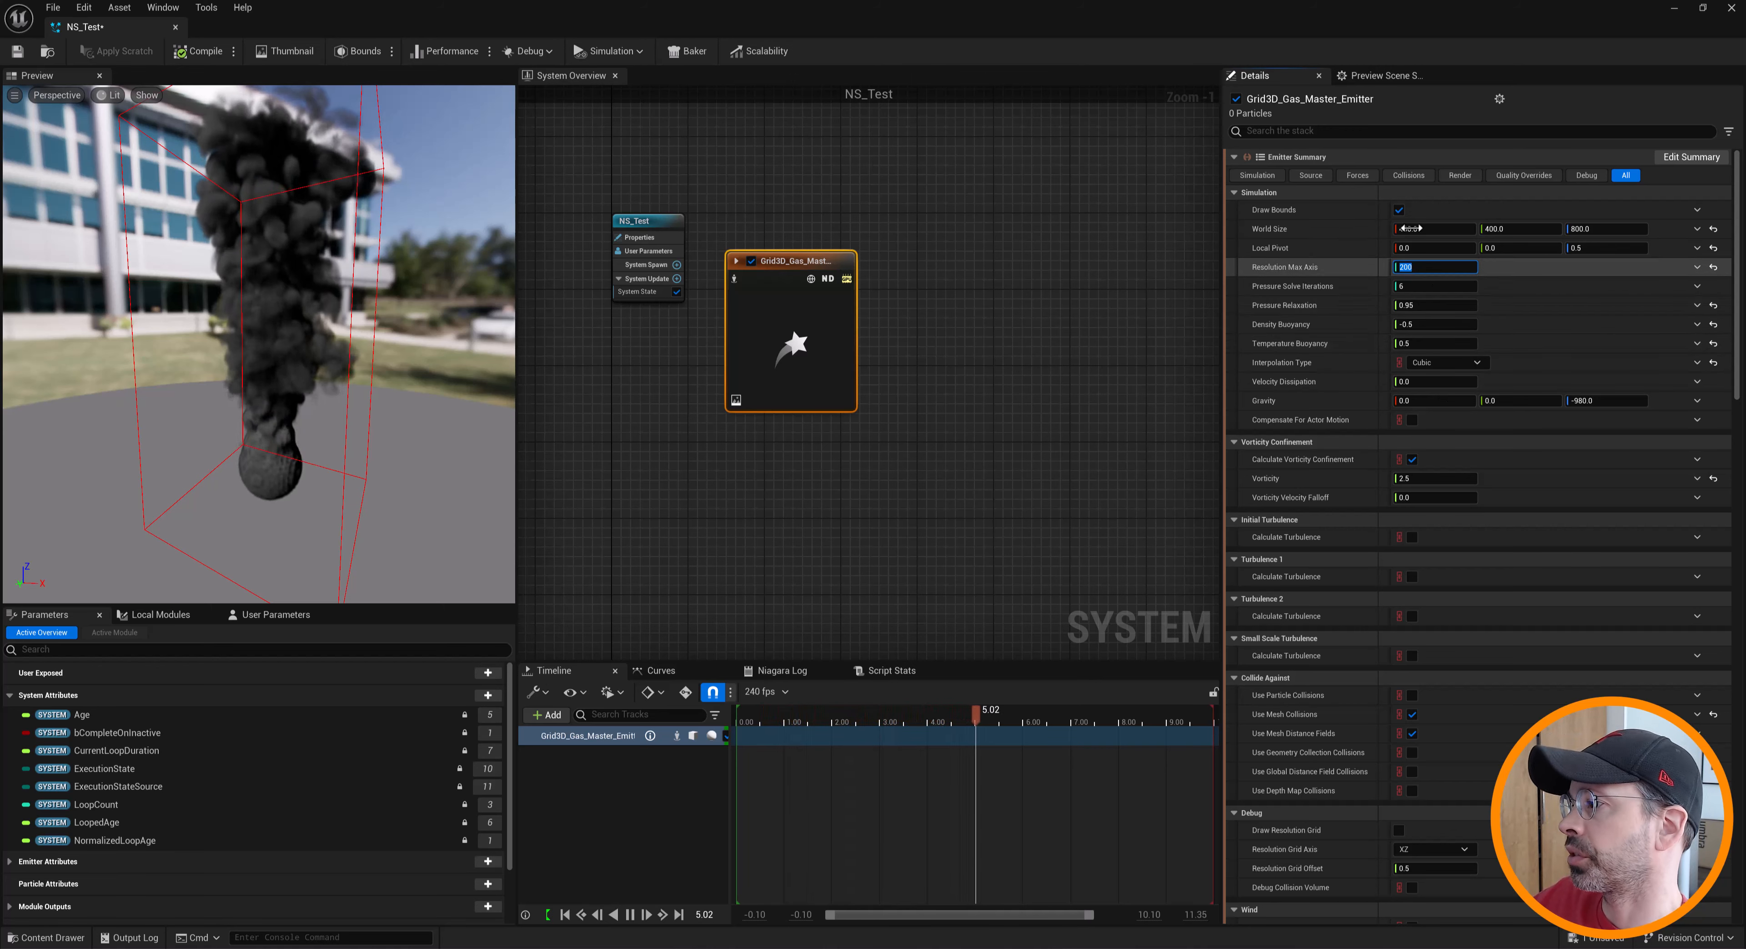
mouse_move(1392, 889)
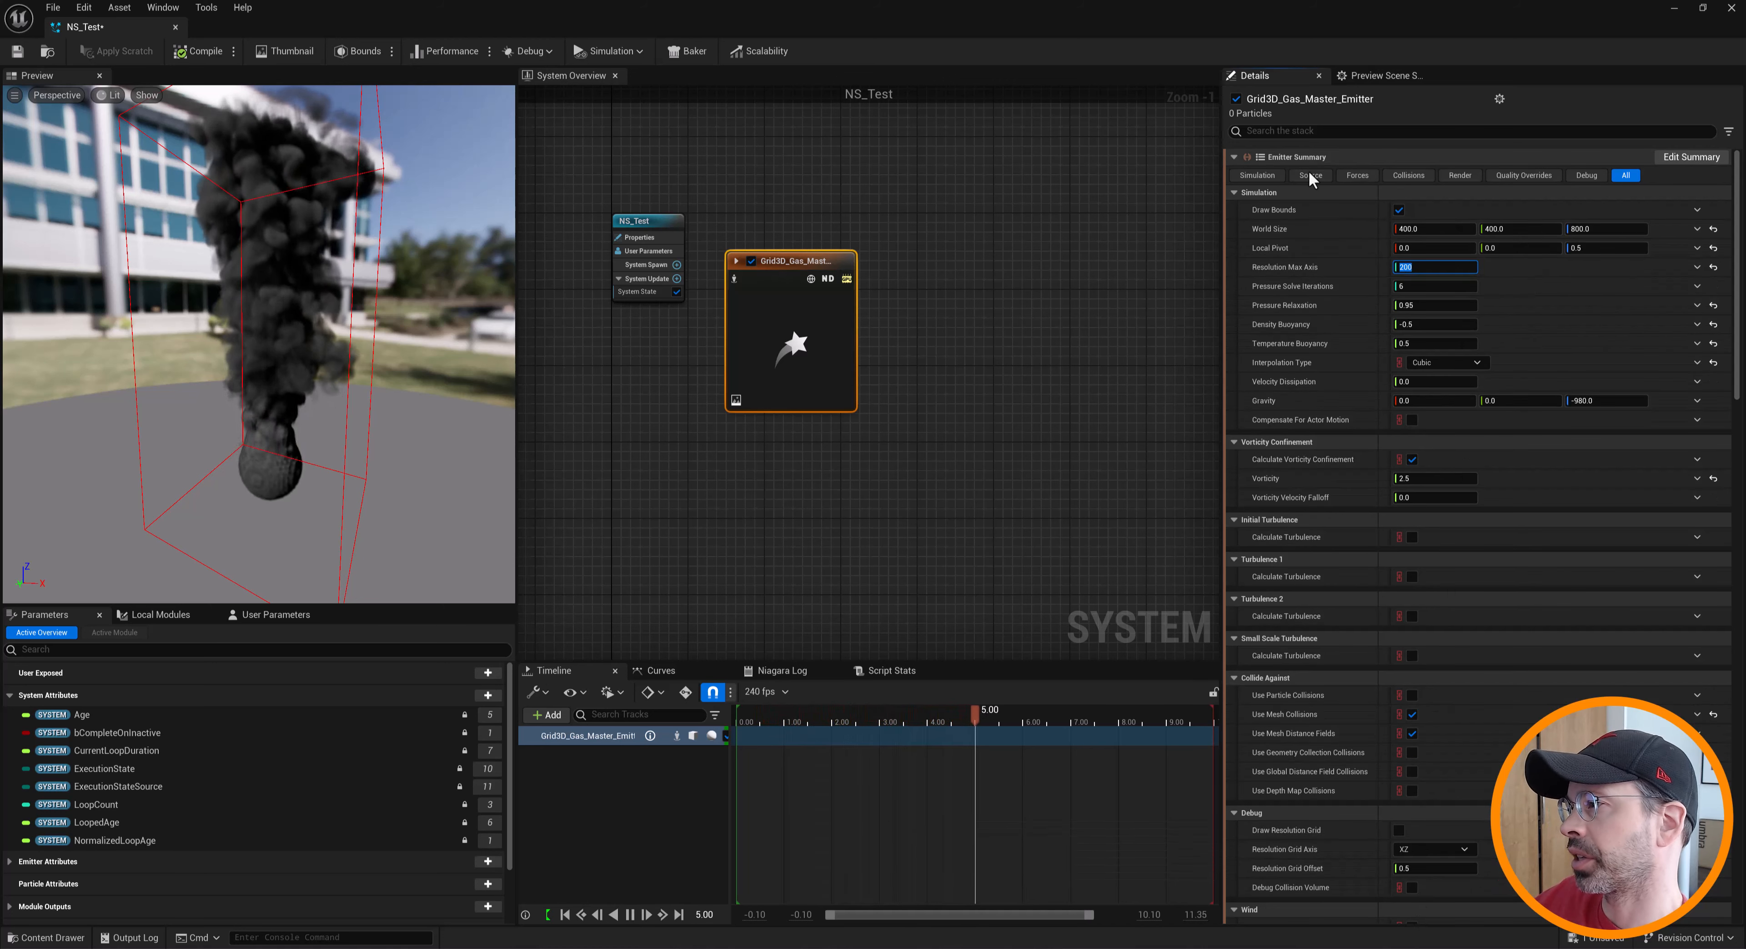
Review the Emitter Summary categories from Simulation to Quality Overrides, and turn off Draw Bounds in the Simulation settings
click(1263, 175)
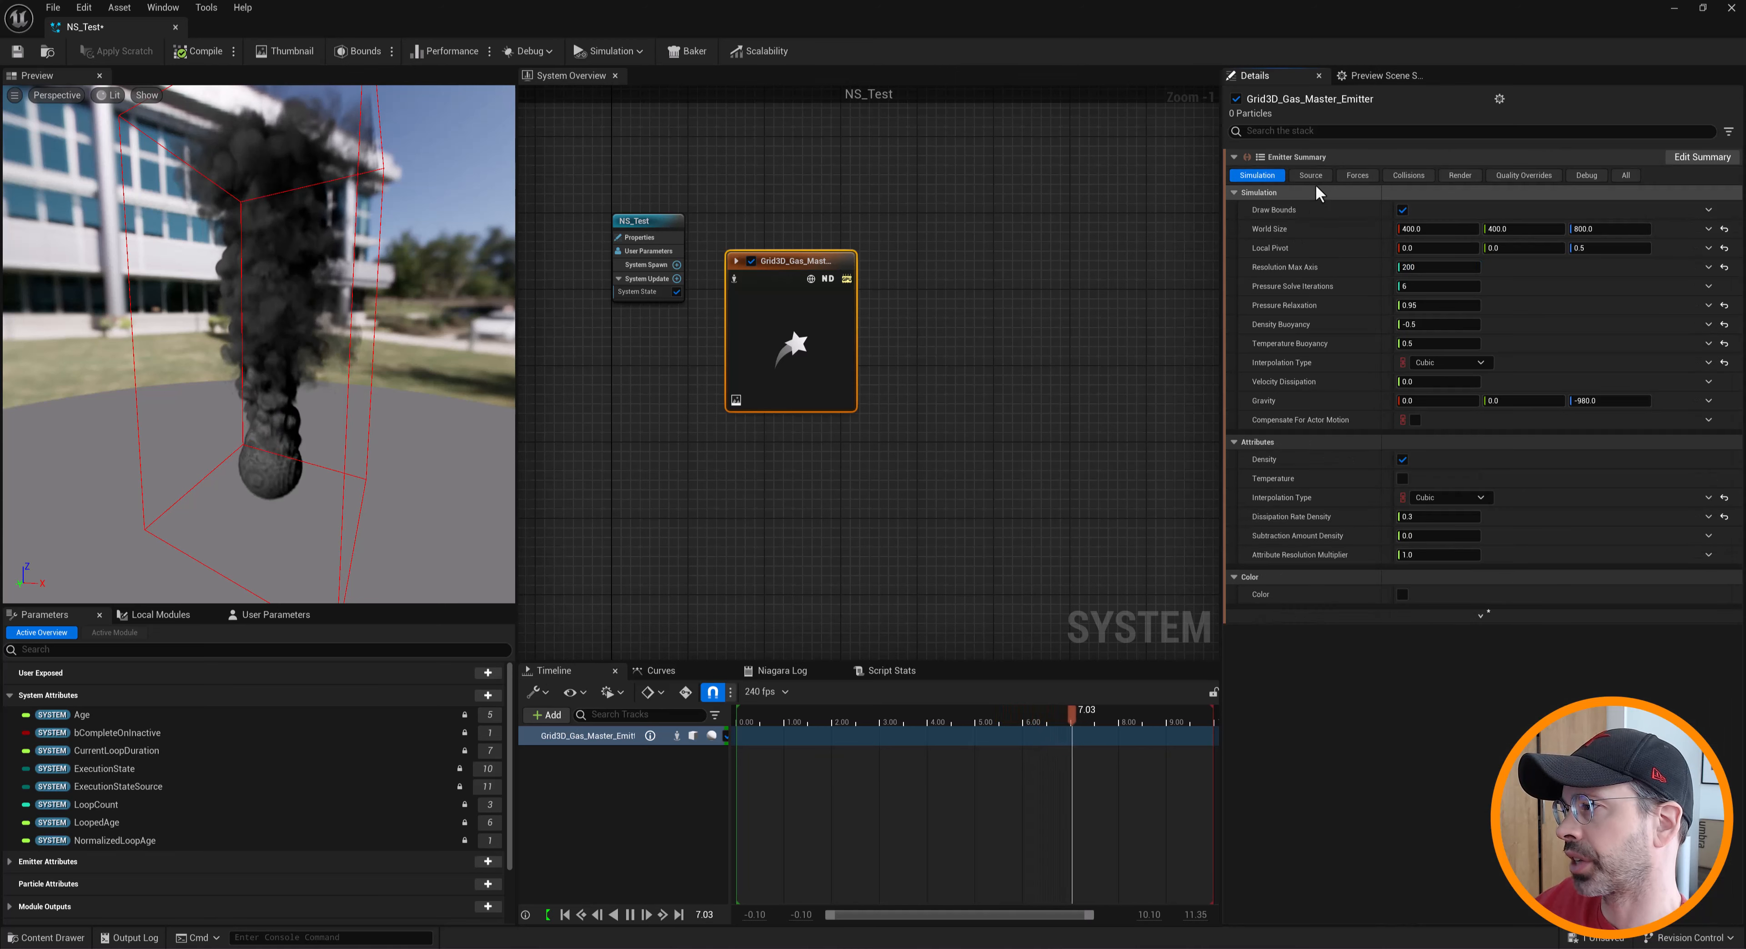
click(1312, 178)
click(1359, 178)
click(1415, 177)
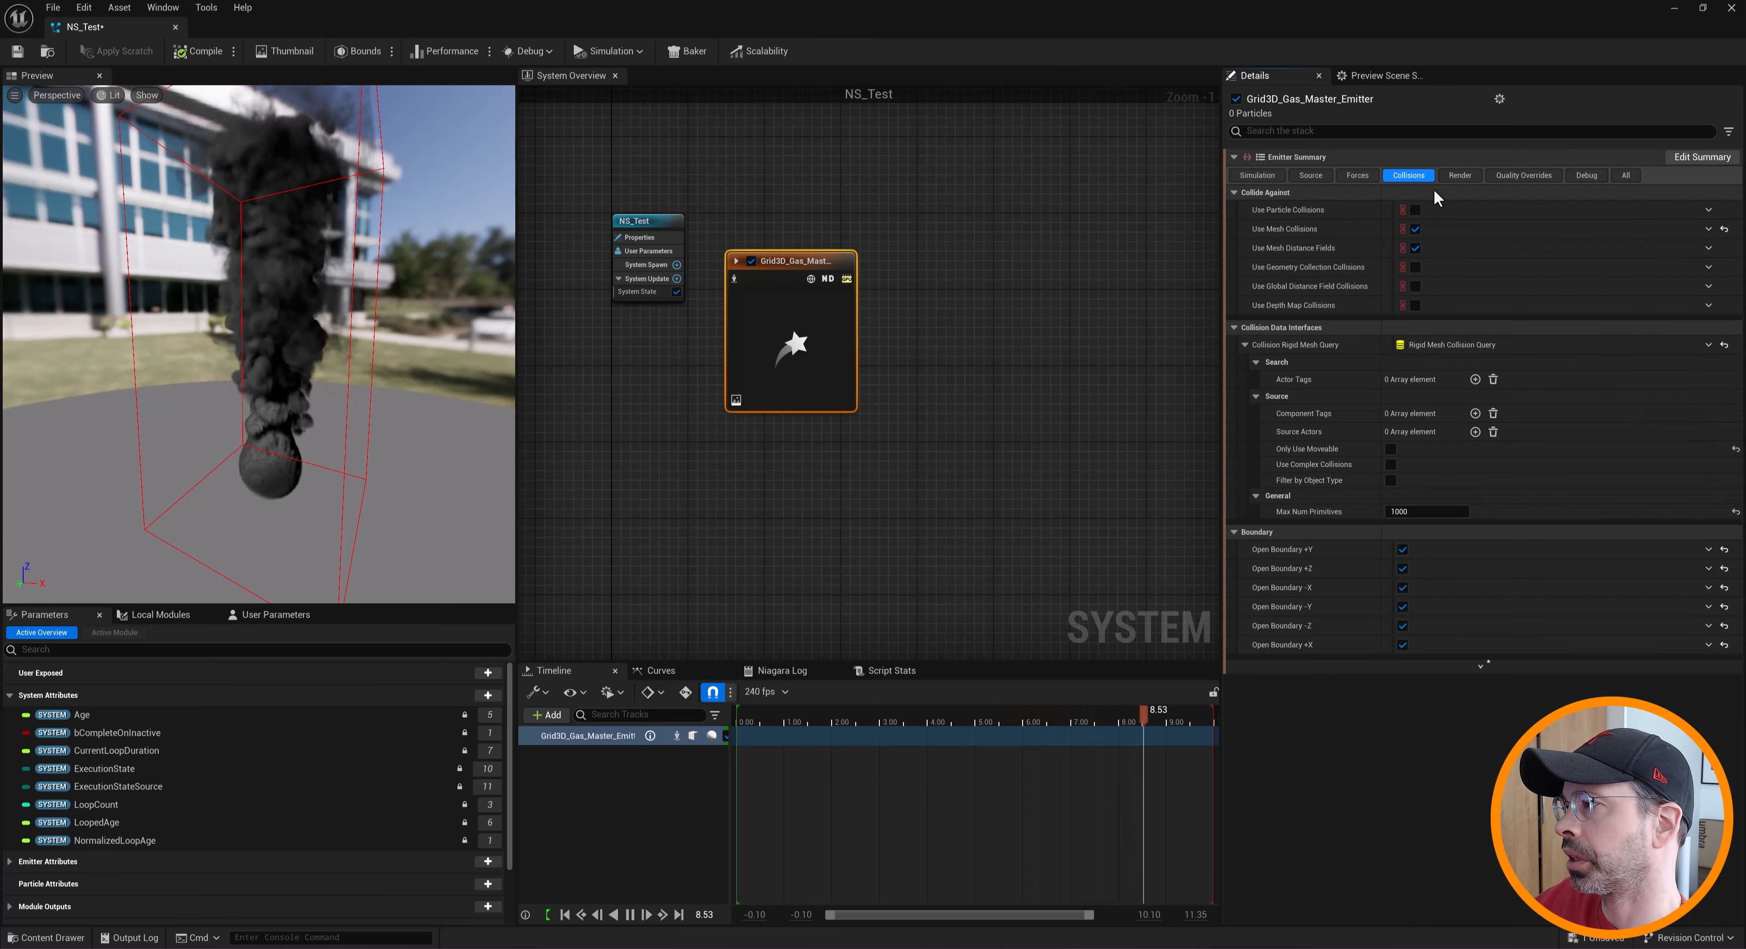
click(1461, 177)
click(1521, 178)
click(1266, 177)
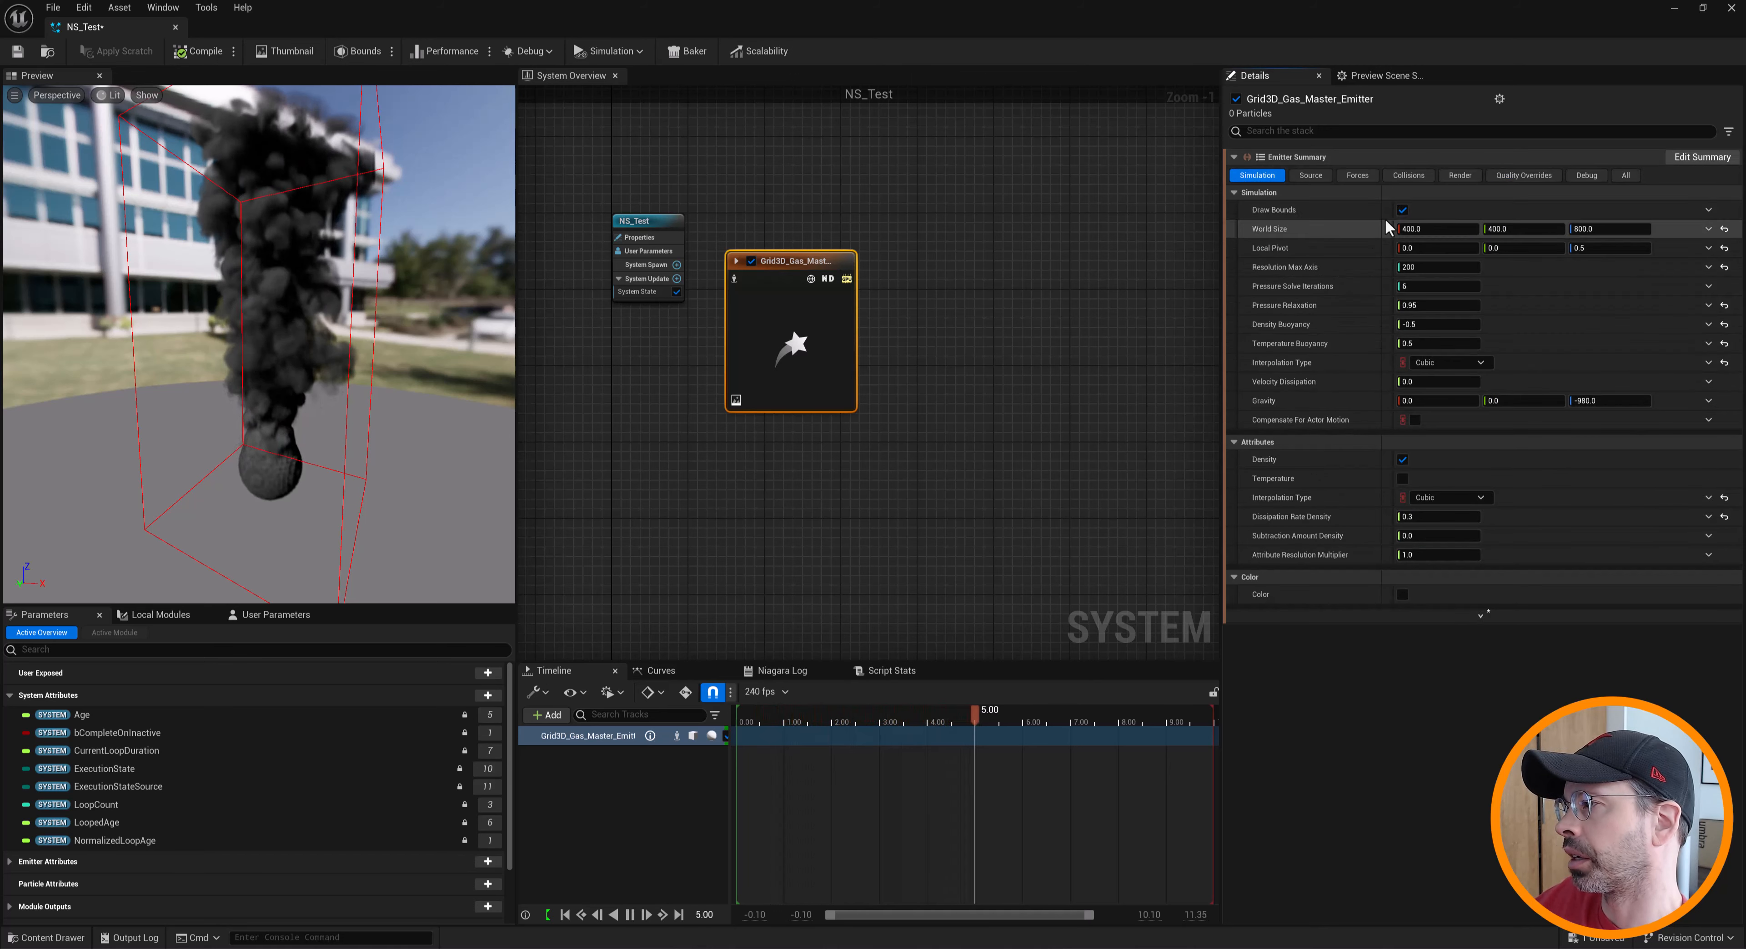
click(1401, 211)
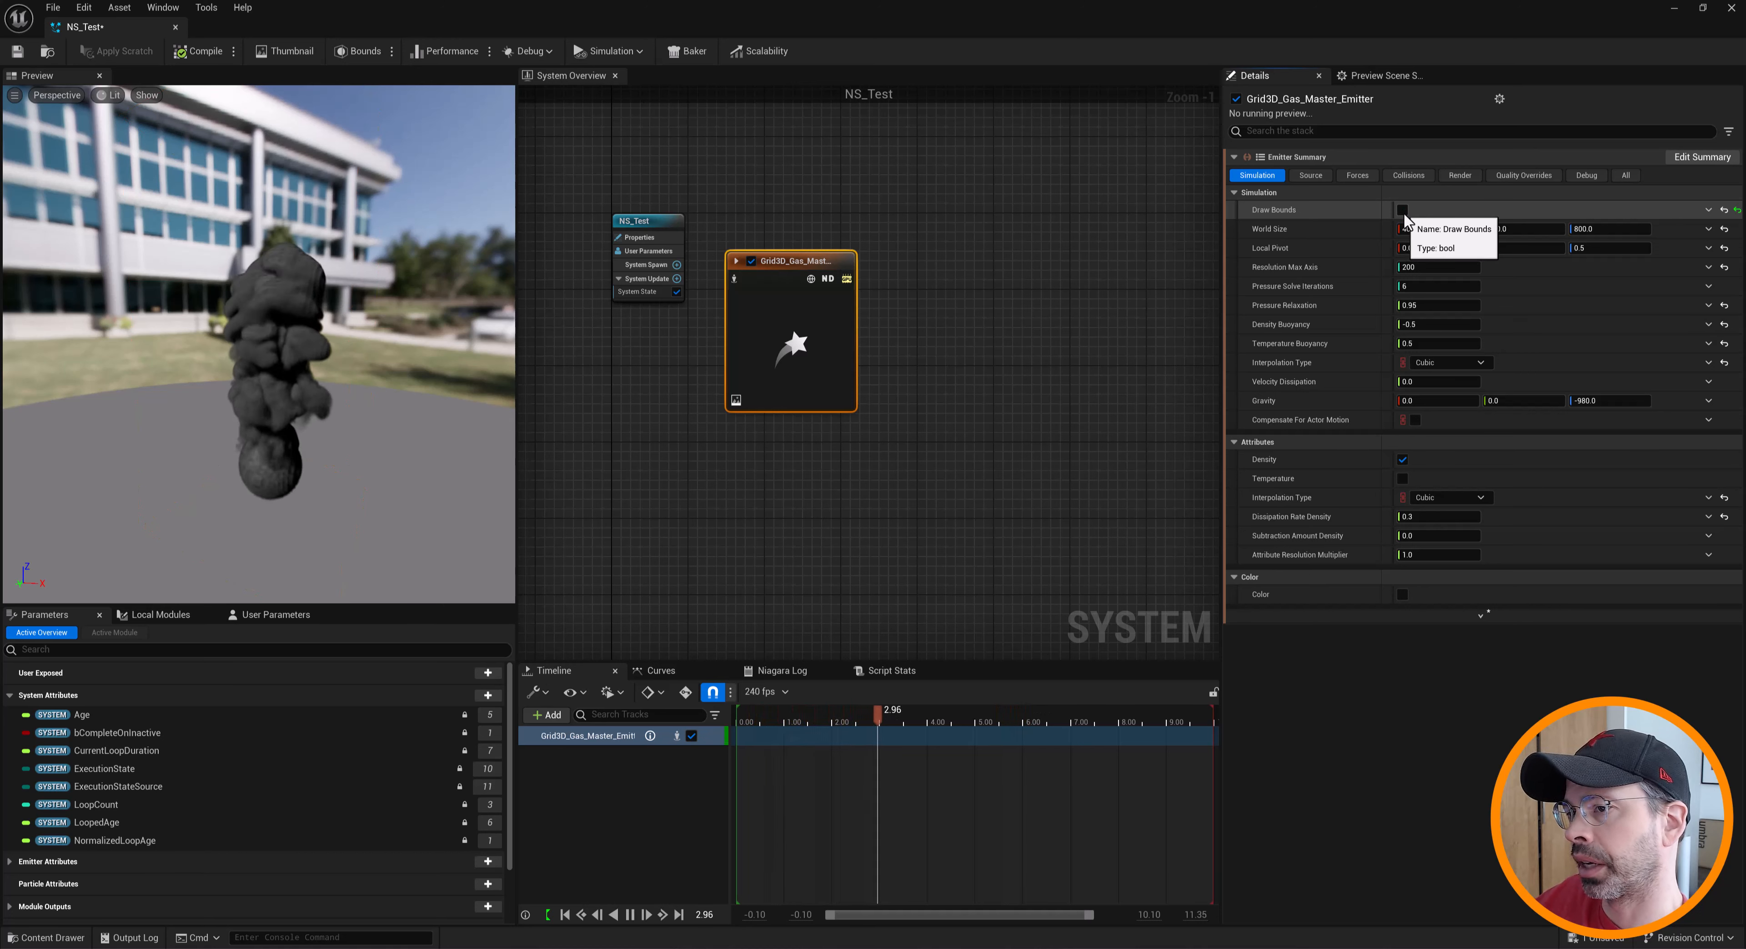
Turn on Draw Bounds in the emitter's Simulation settings and view the smoke inside the full simulation bounds
click(1402, 211)
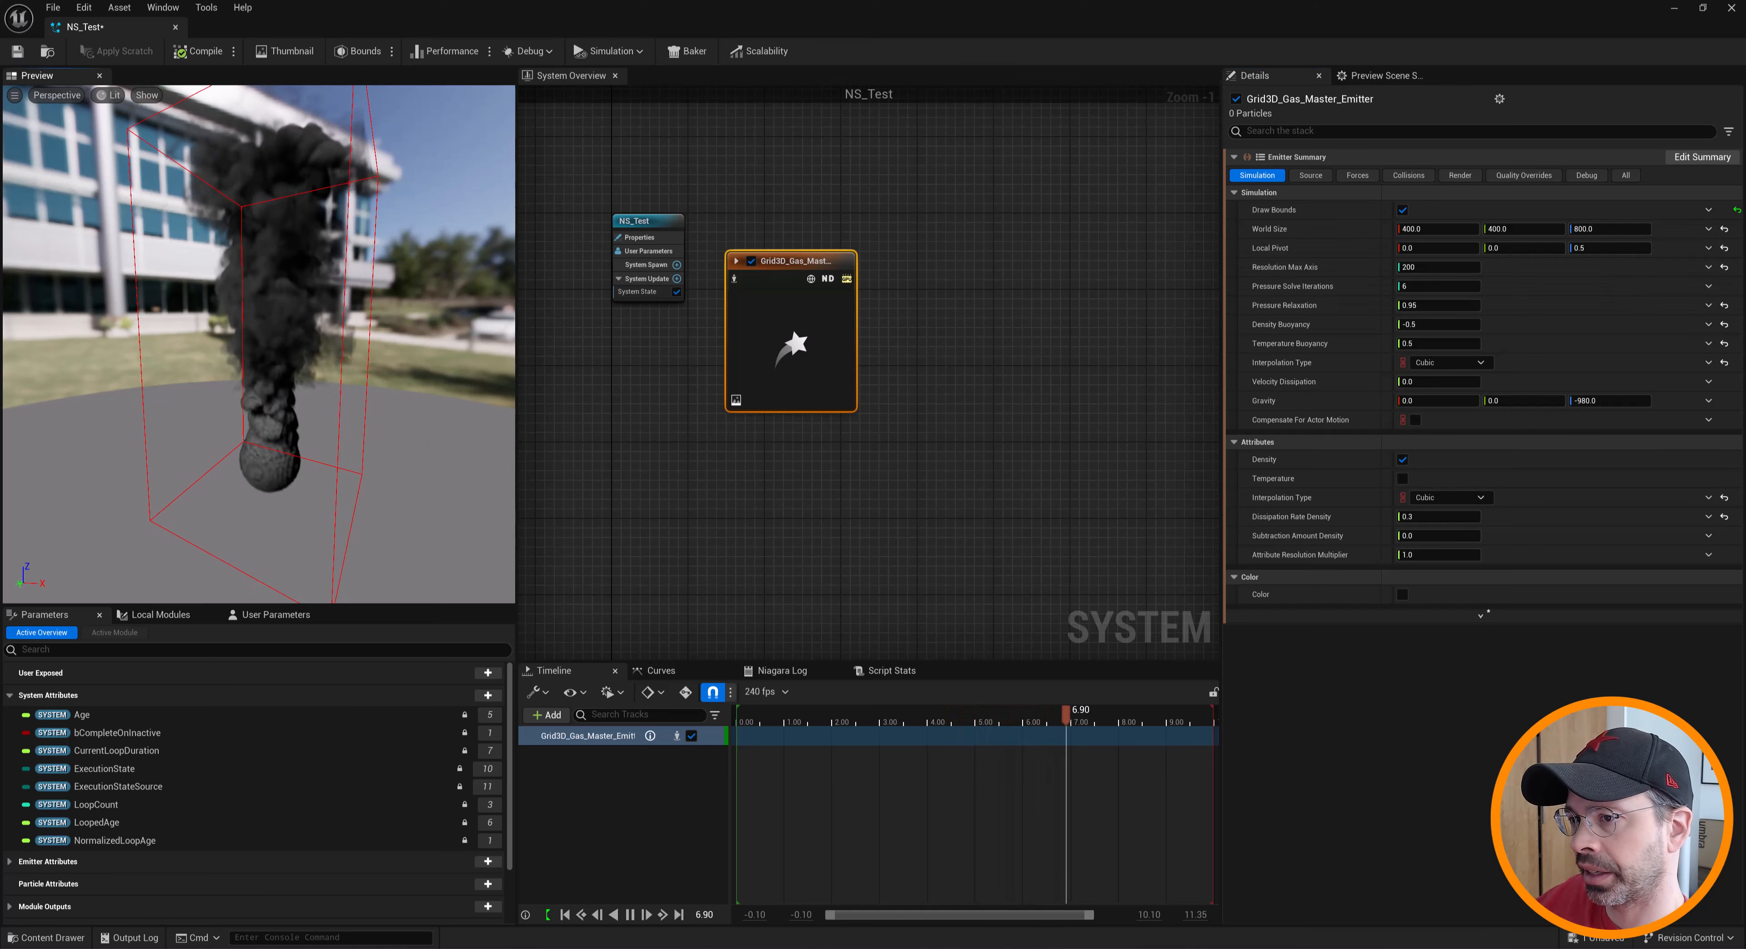
drag(423, 367, 300, 411)
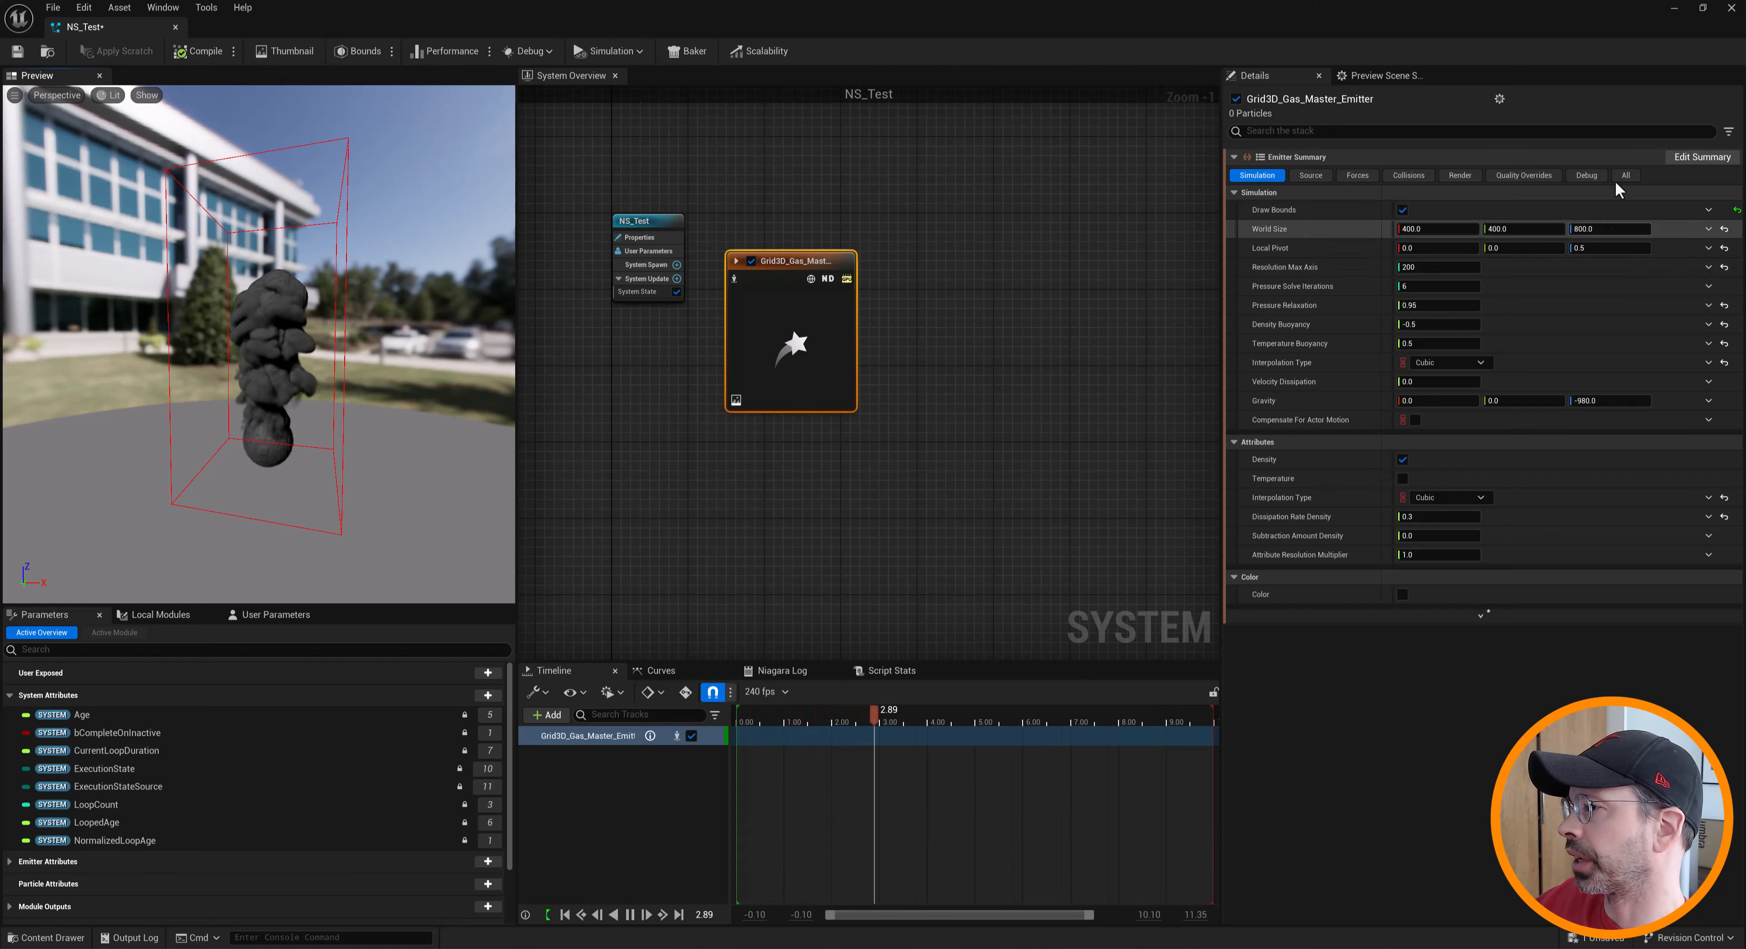
Try 0 and 1 as the Z value of the emitter's Local Pivot and examine the shifted bounds in the preview
click(1585, 248)
text(0)
key(Return)
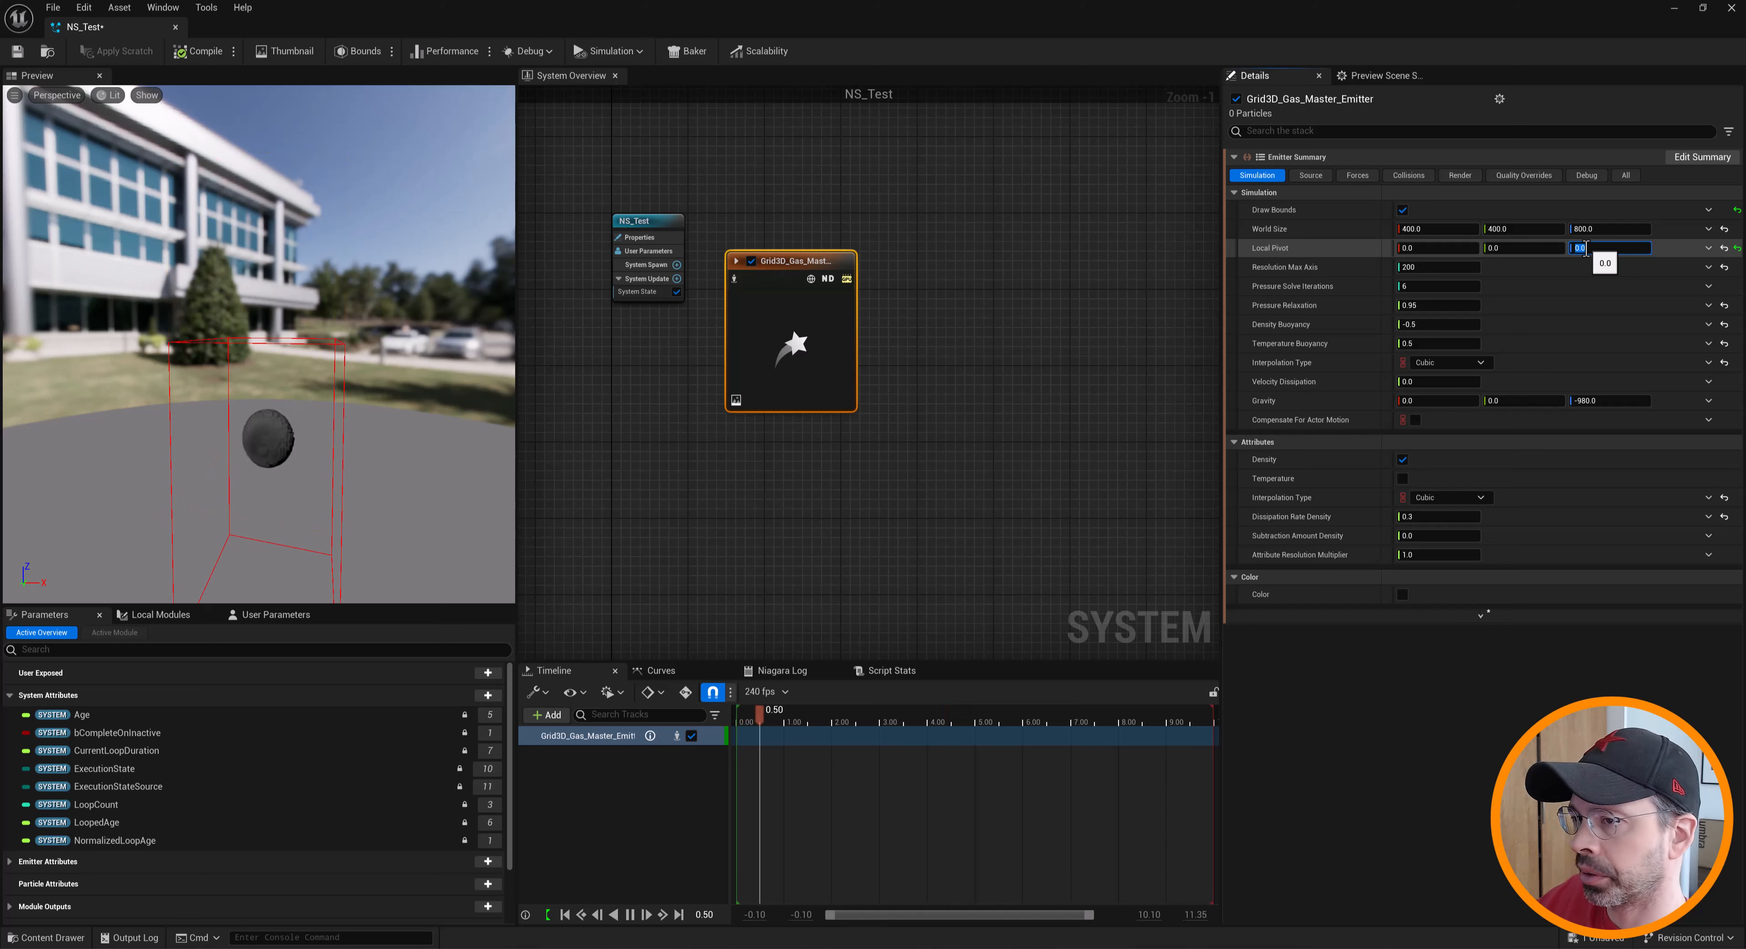
drag(270, 415, 228, 375)
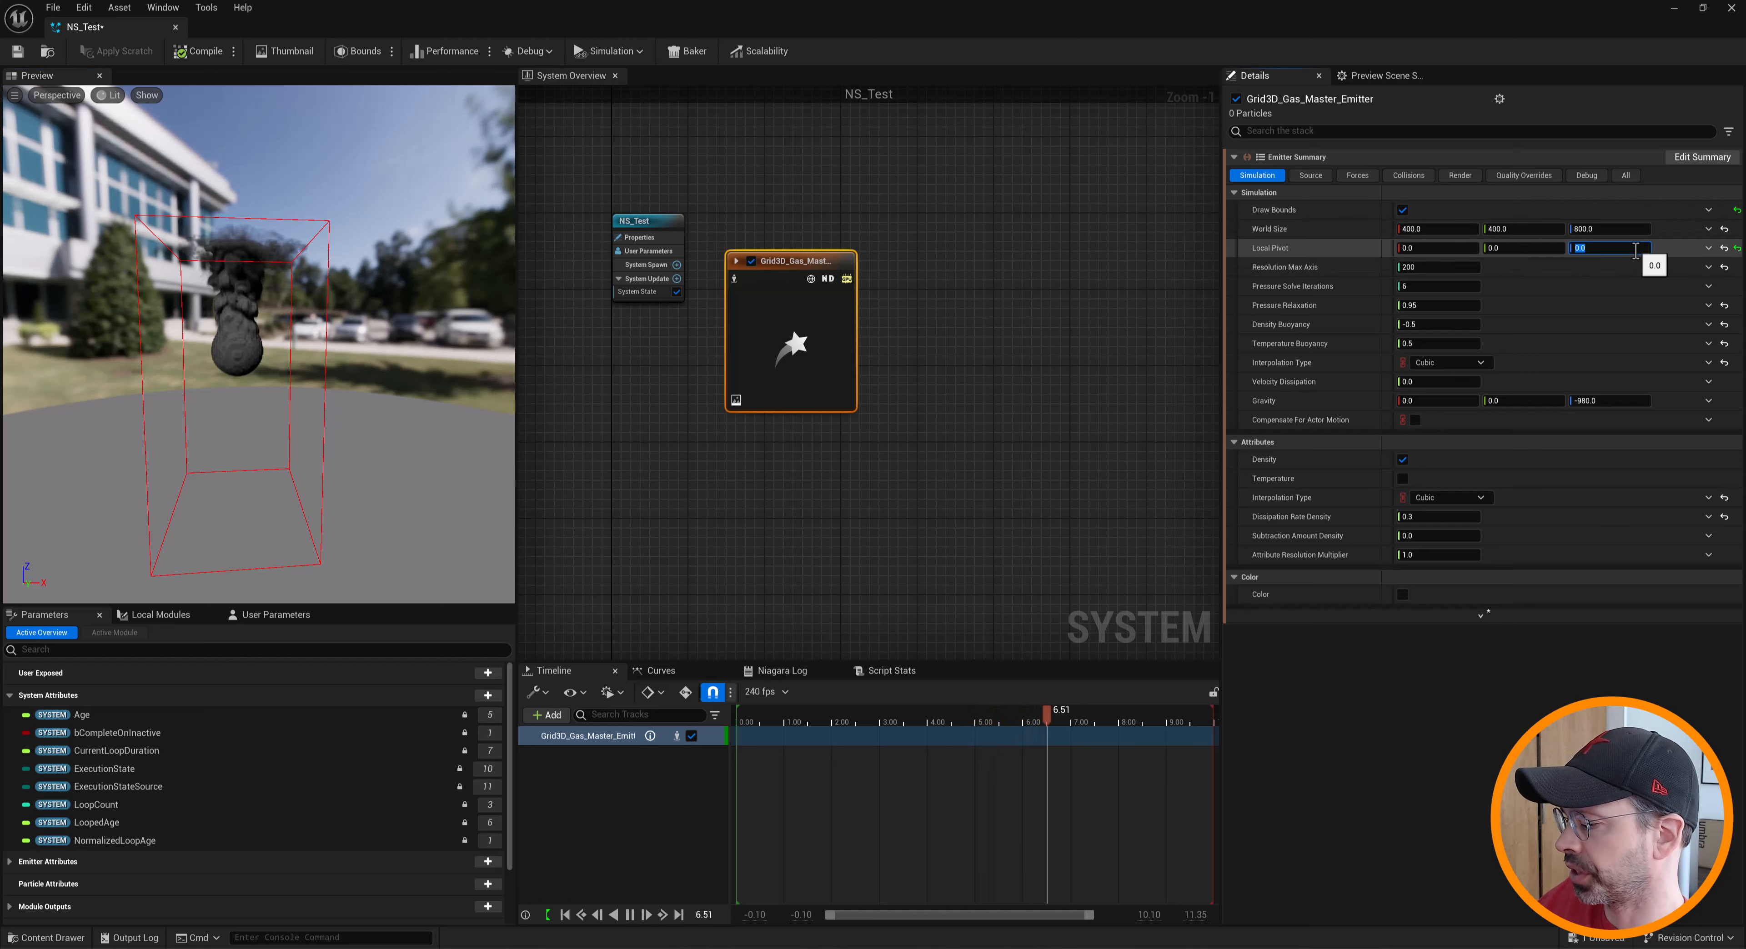
text(1)
key(Return)
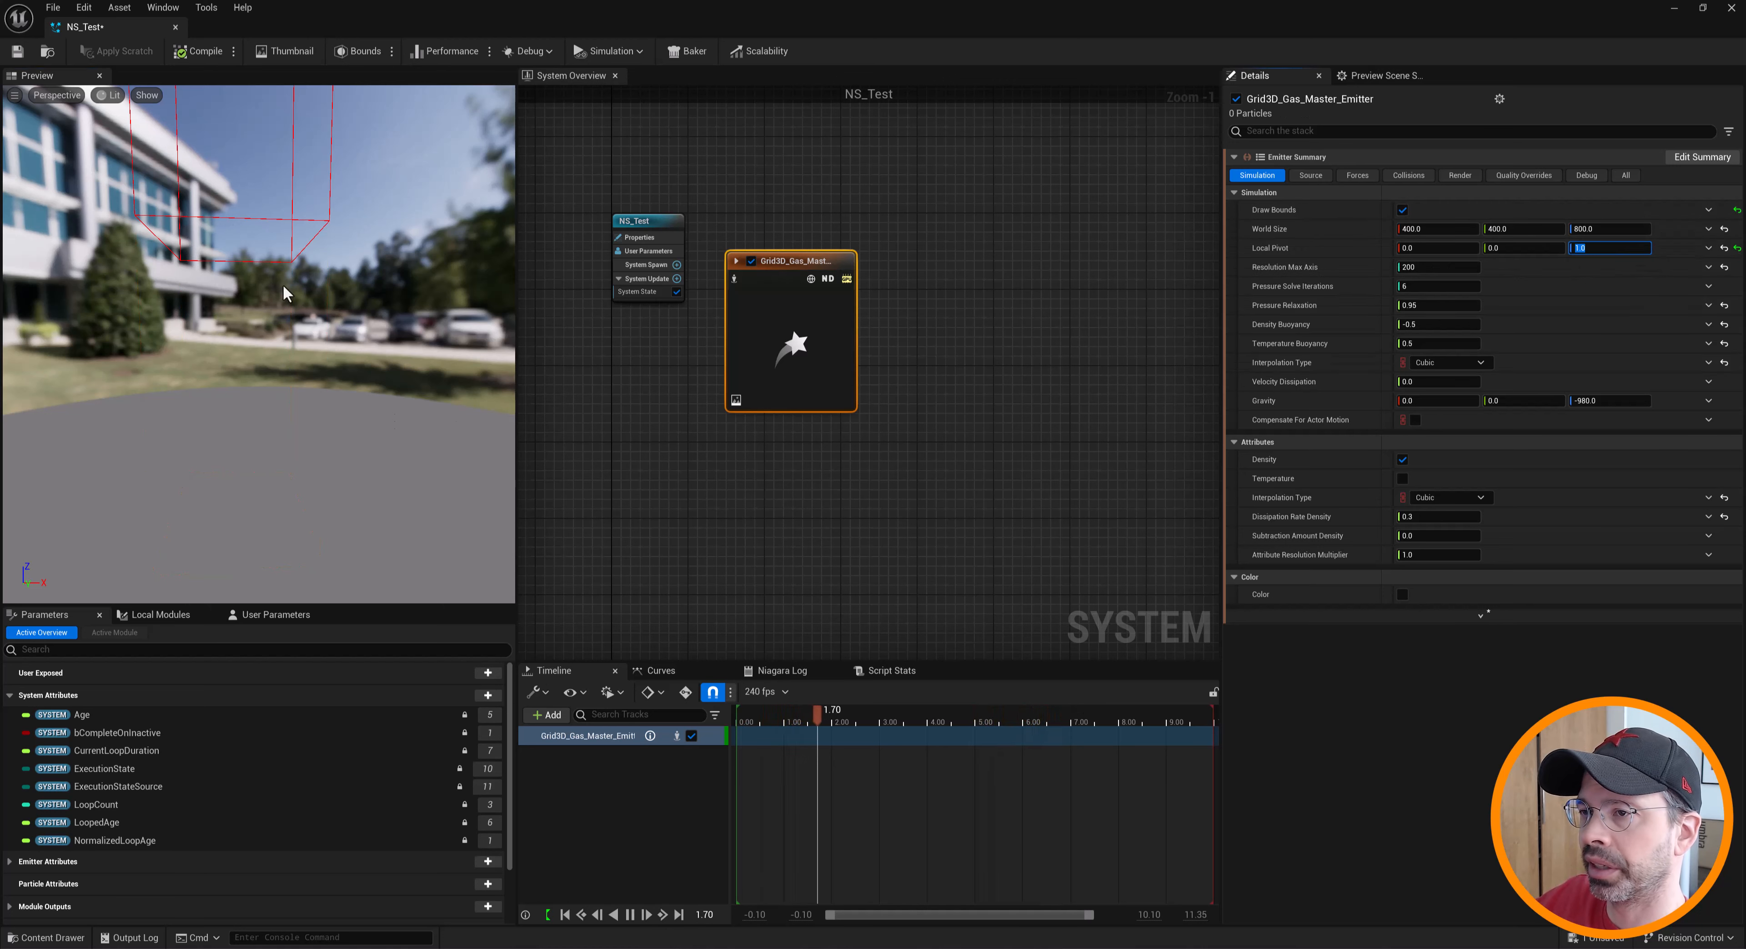
drag(285, 339, 210, 372)
middle_drag(271, 305, 203, 474)
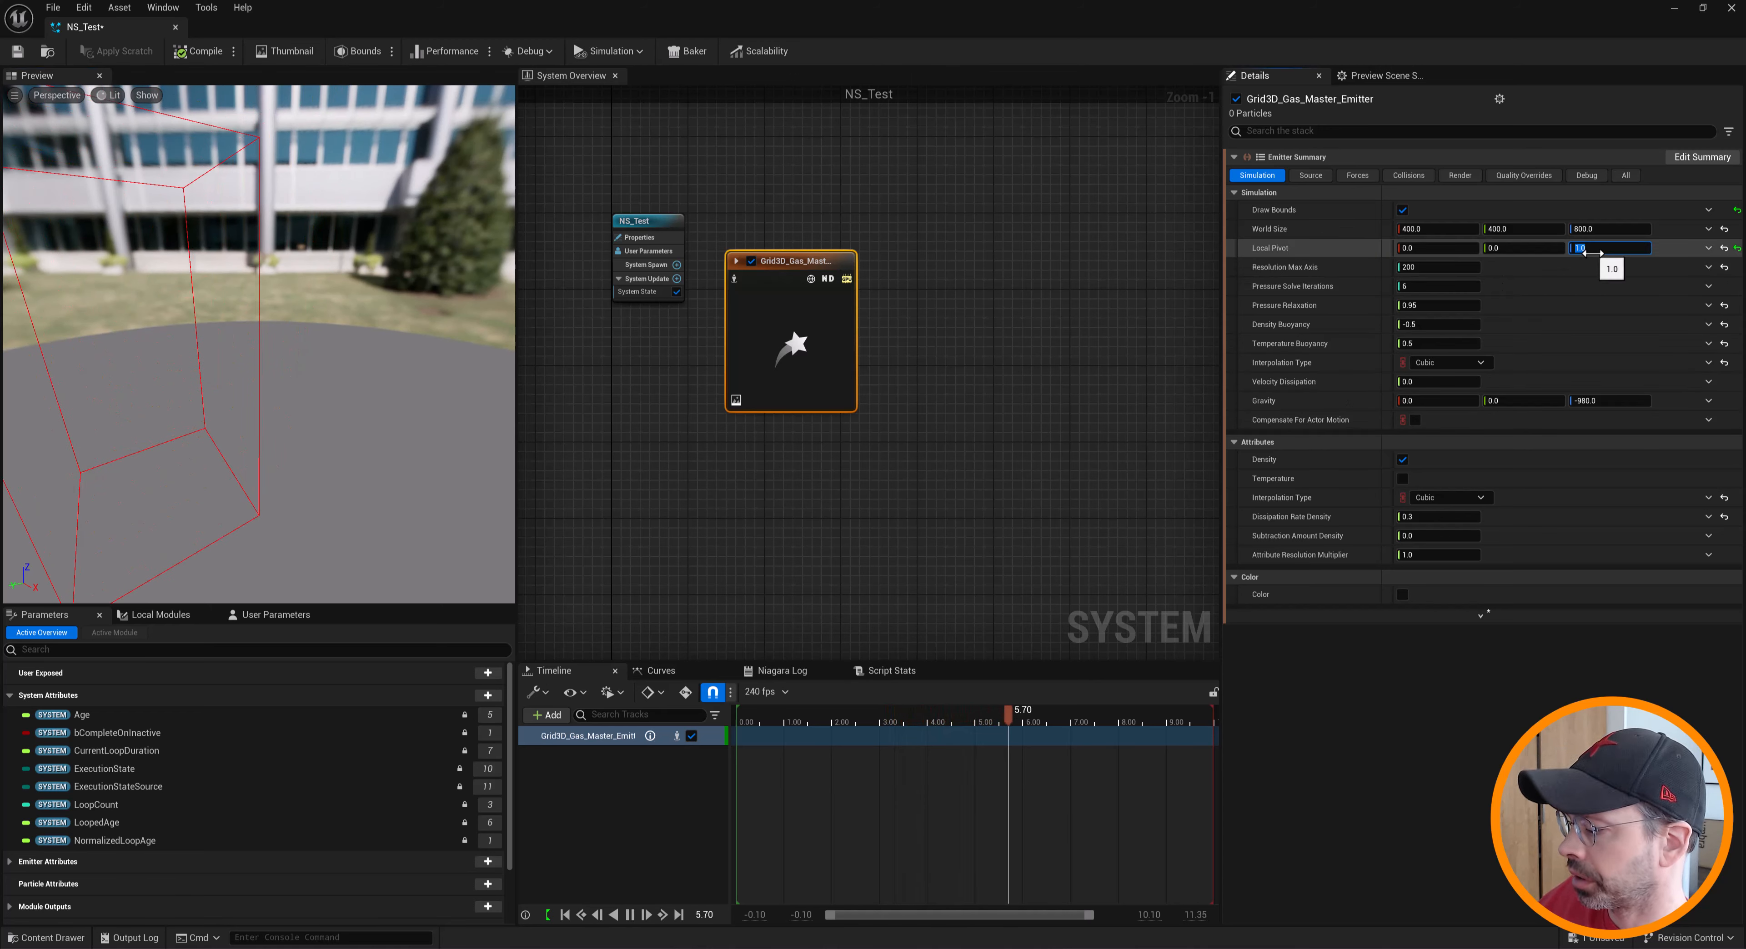
Set the Z value of the emitter's Local Pivot back to 0.5 and inspect the smoke column in its bounds
text(0.5)
key(Return)
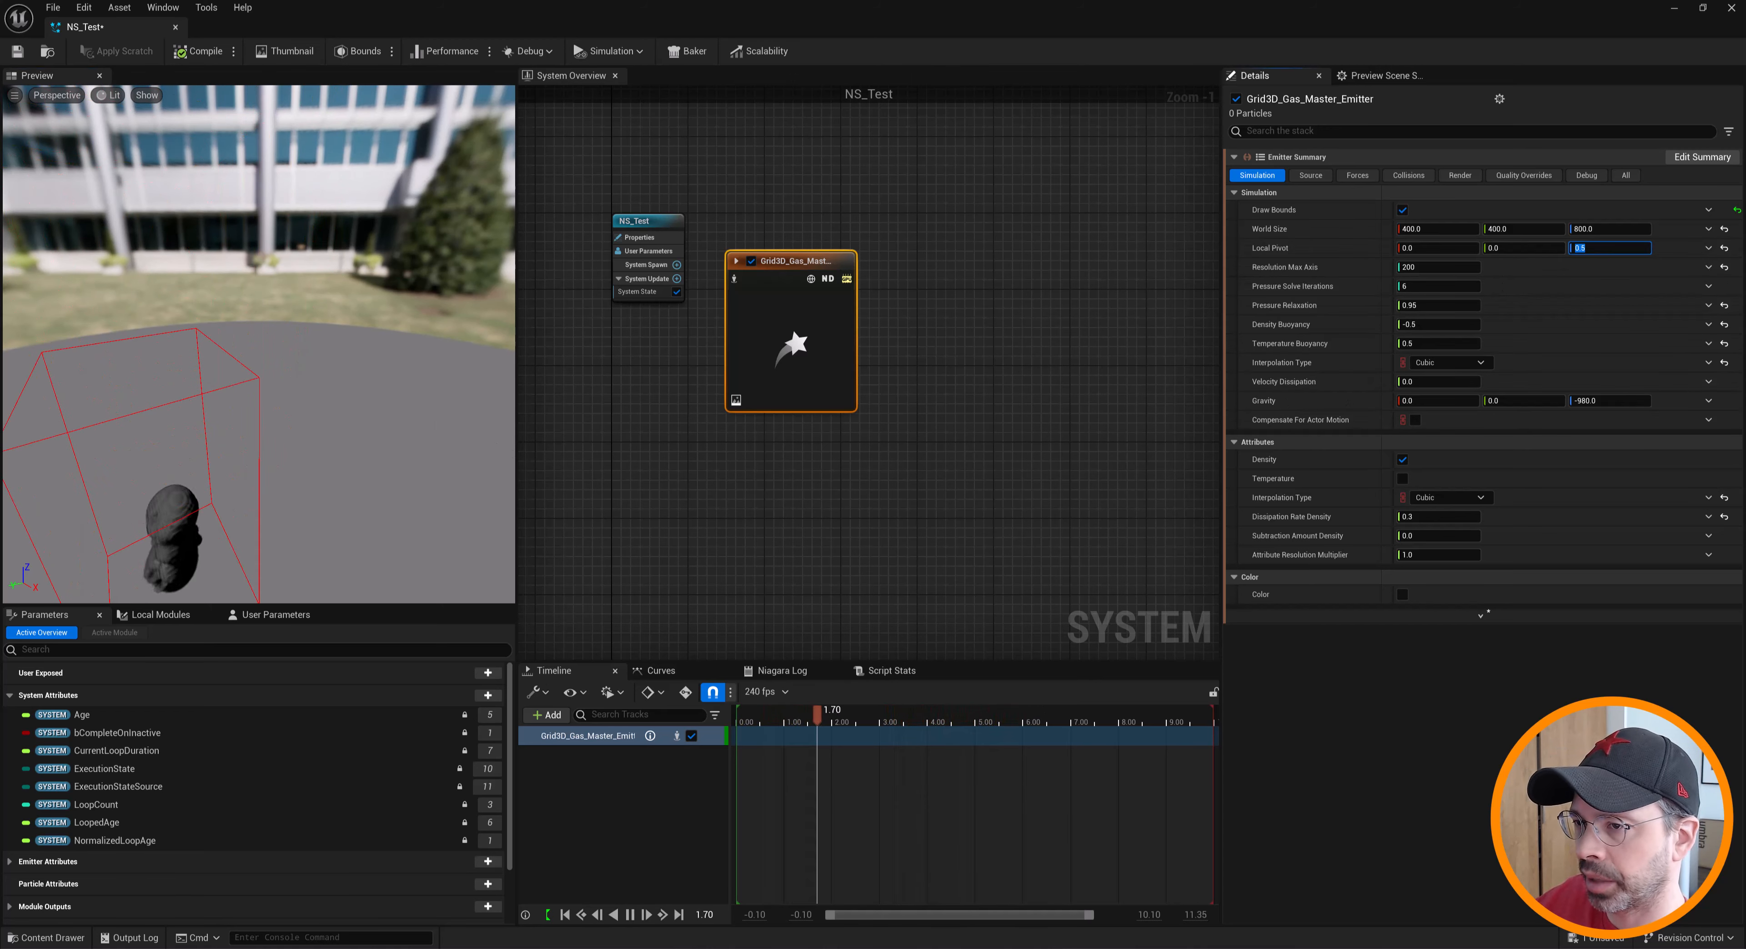
middle_drag(190, 502, 254, 332)
drag(254, 332, 380, 316)
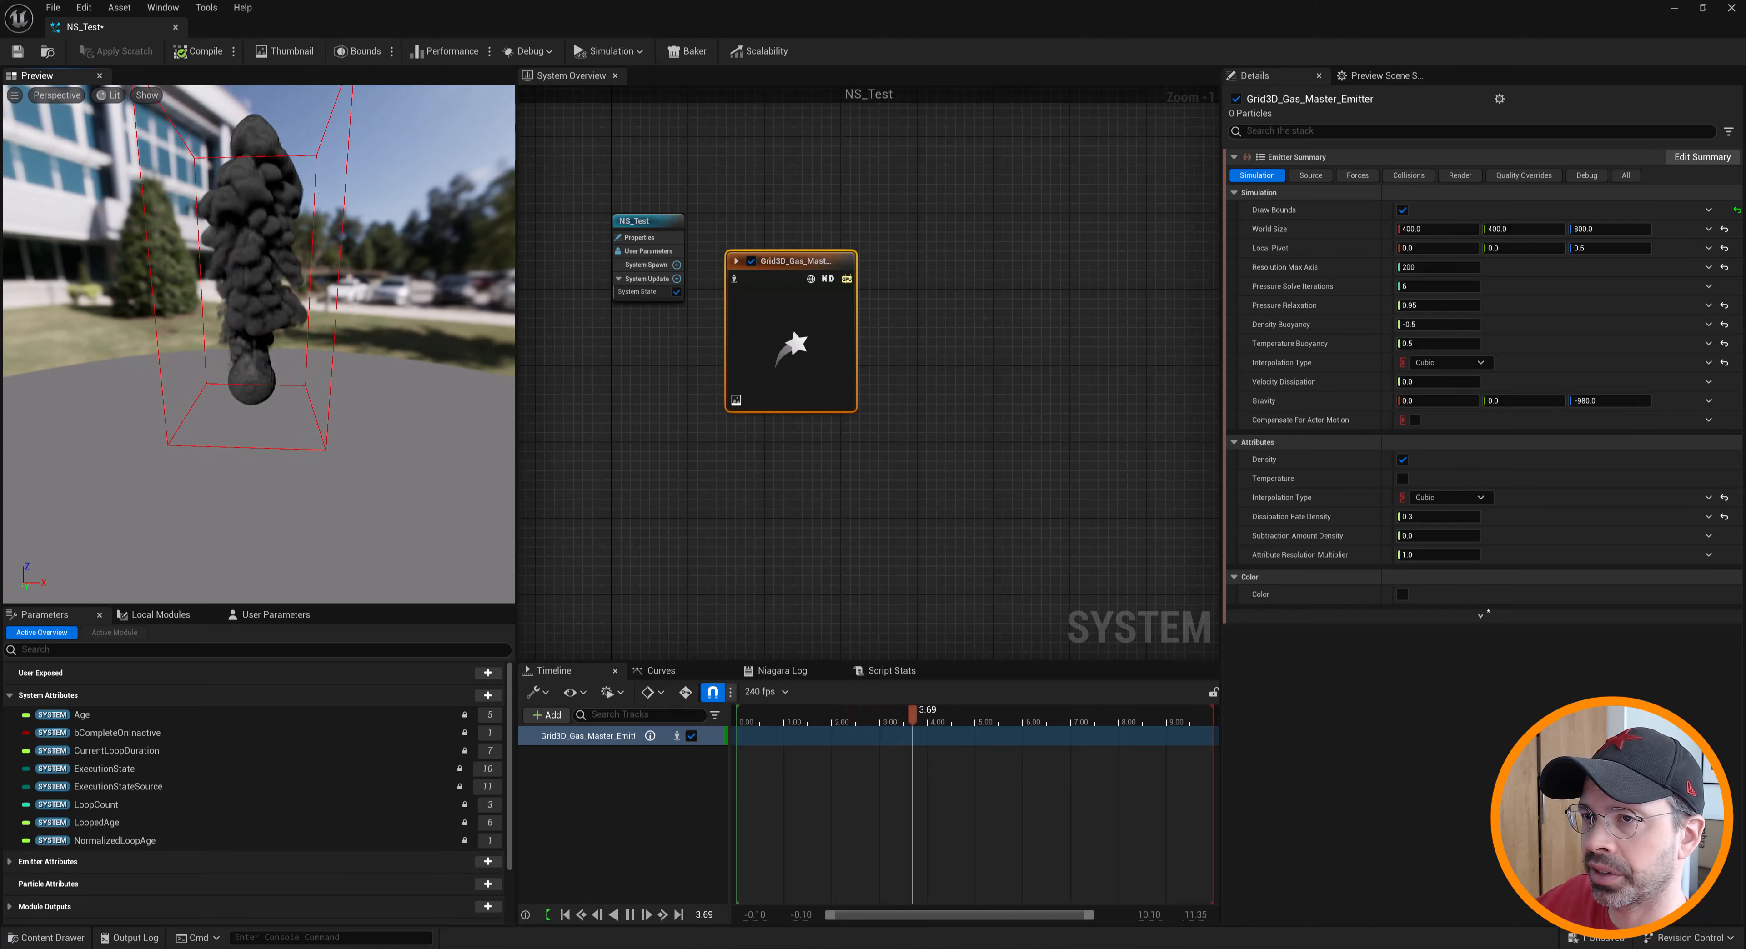
middle_drag(255, 333, 254, 370)
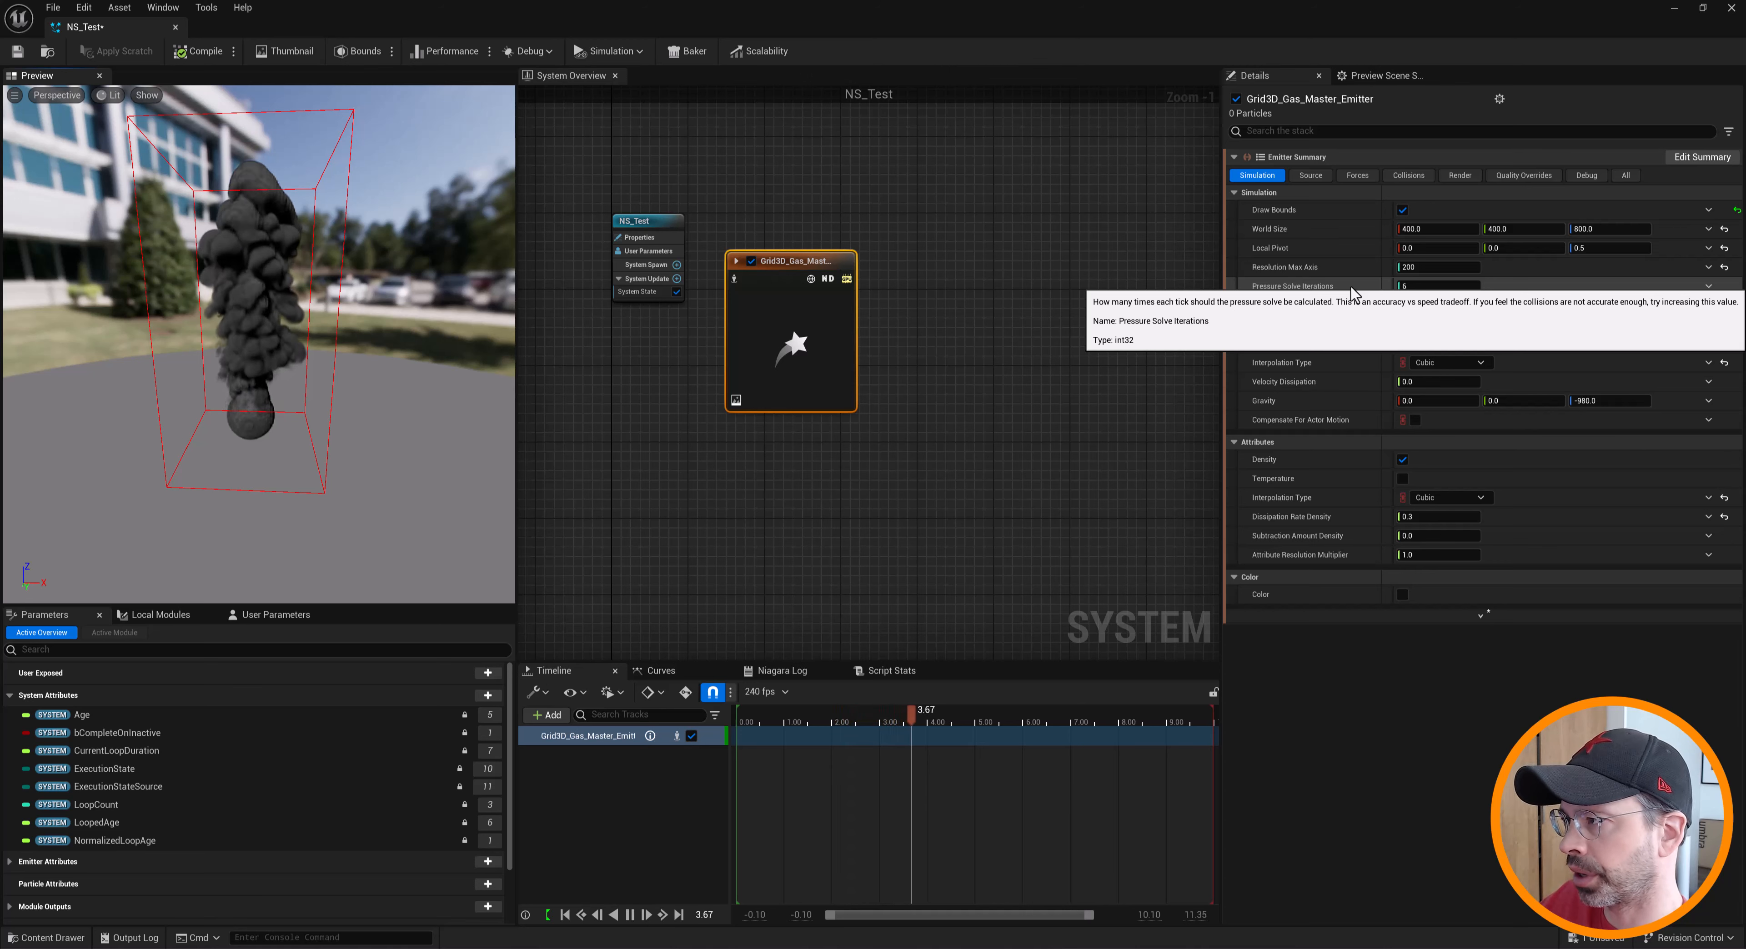
Set Pressure Solve Iterations to 12, and try a Density Buoyancy of 0.5 before restoring it to -0.5
click(1430, 285)
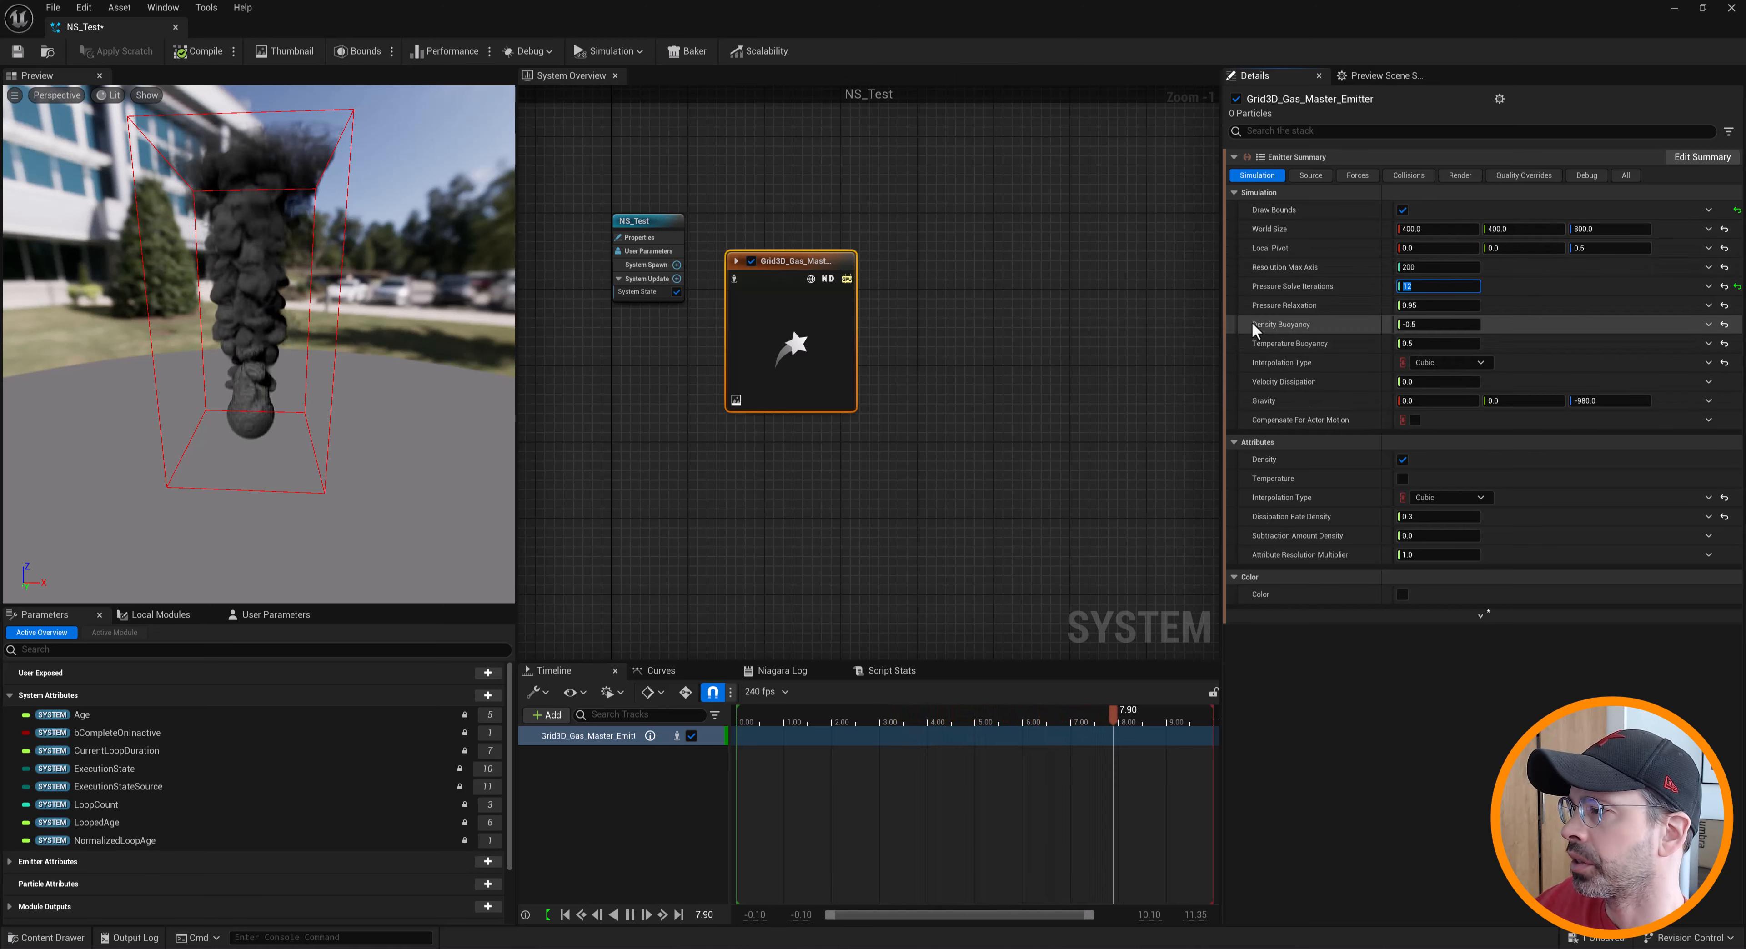
click(1436, 324)
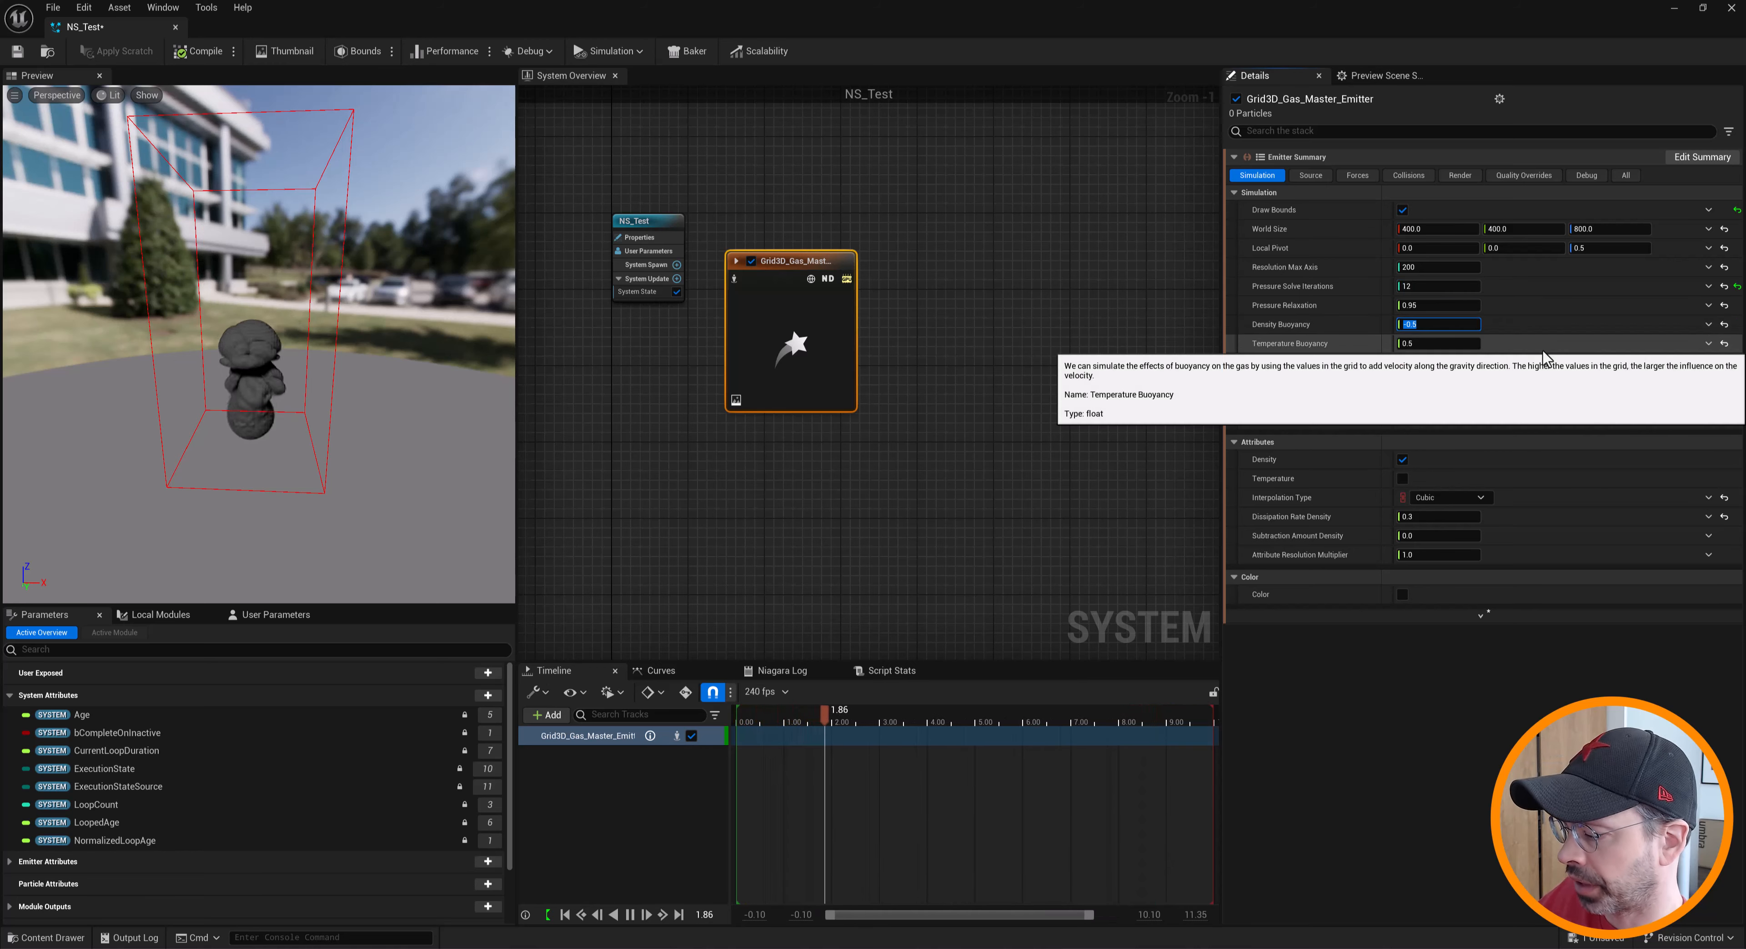
text(0.5)
key(Return)
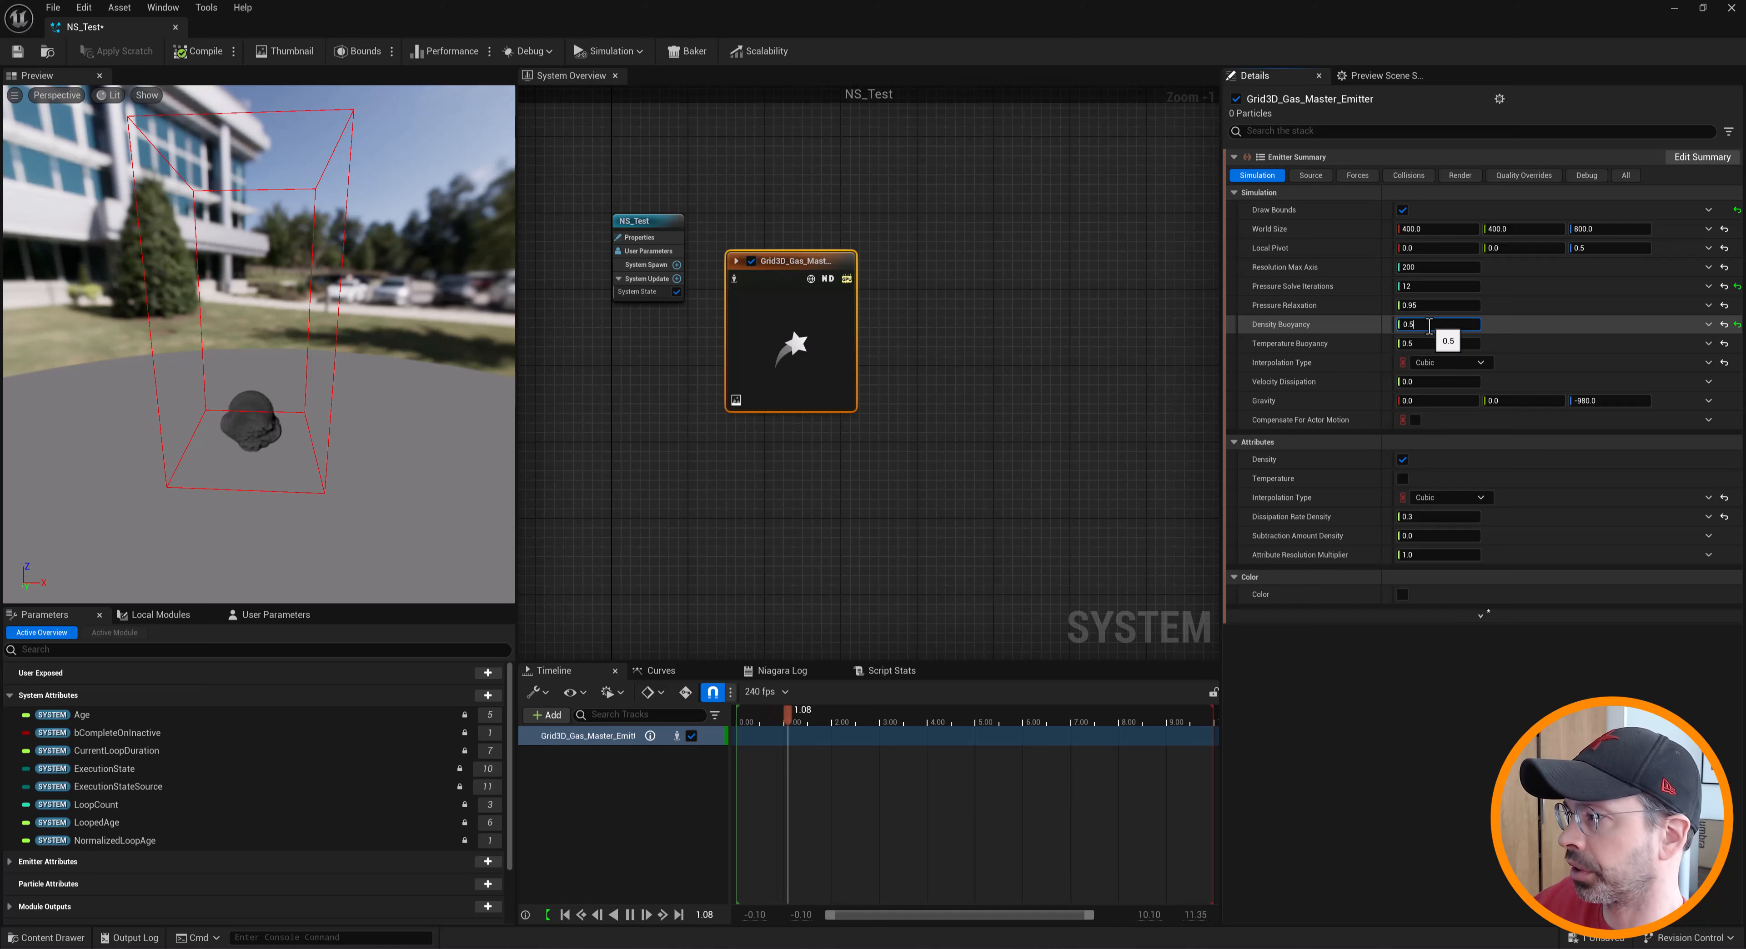
mouse_move(1361, 318)
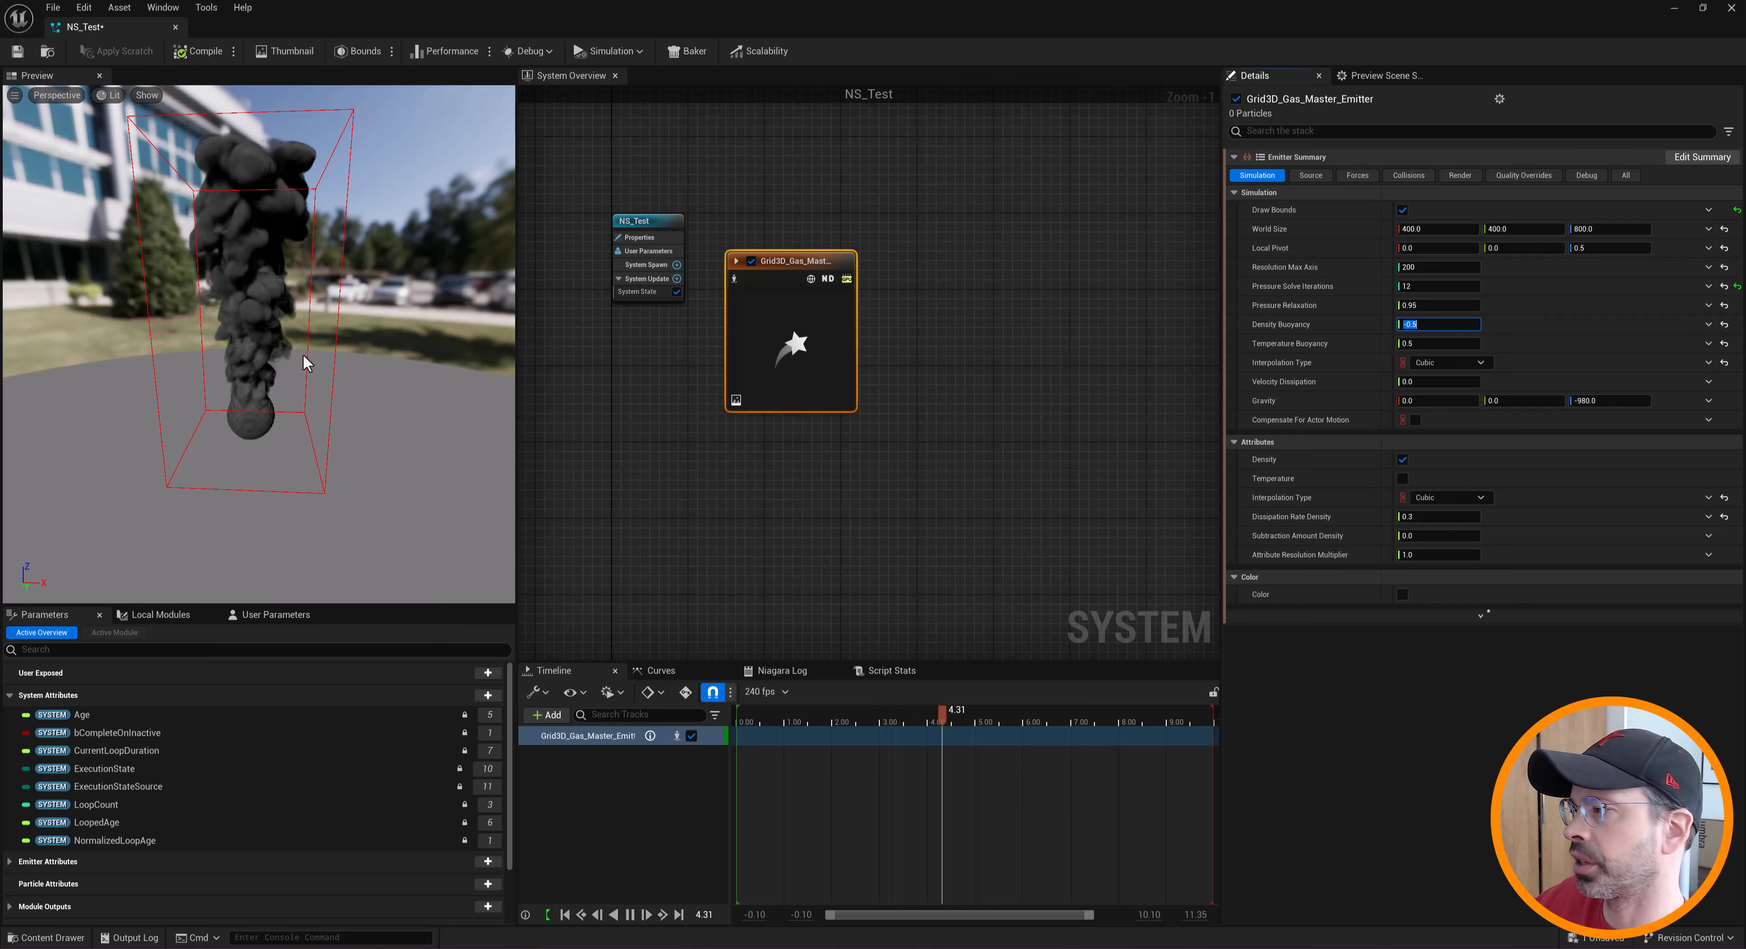
Try a Velocity Dissipation of 5 in the Simulation settings and set it back to 0
click(1430, 382)
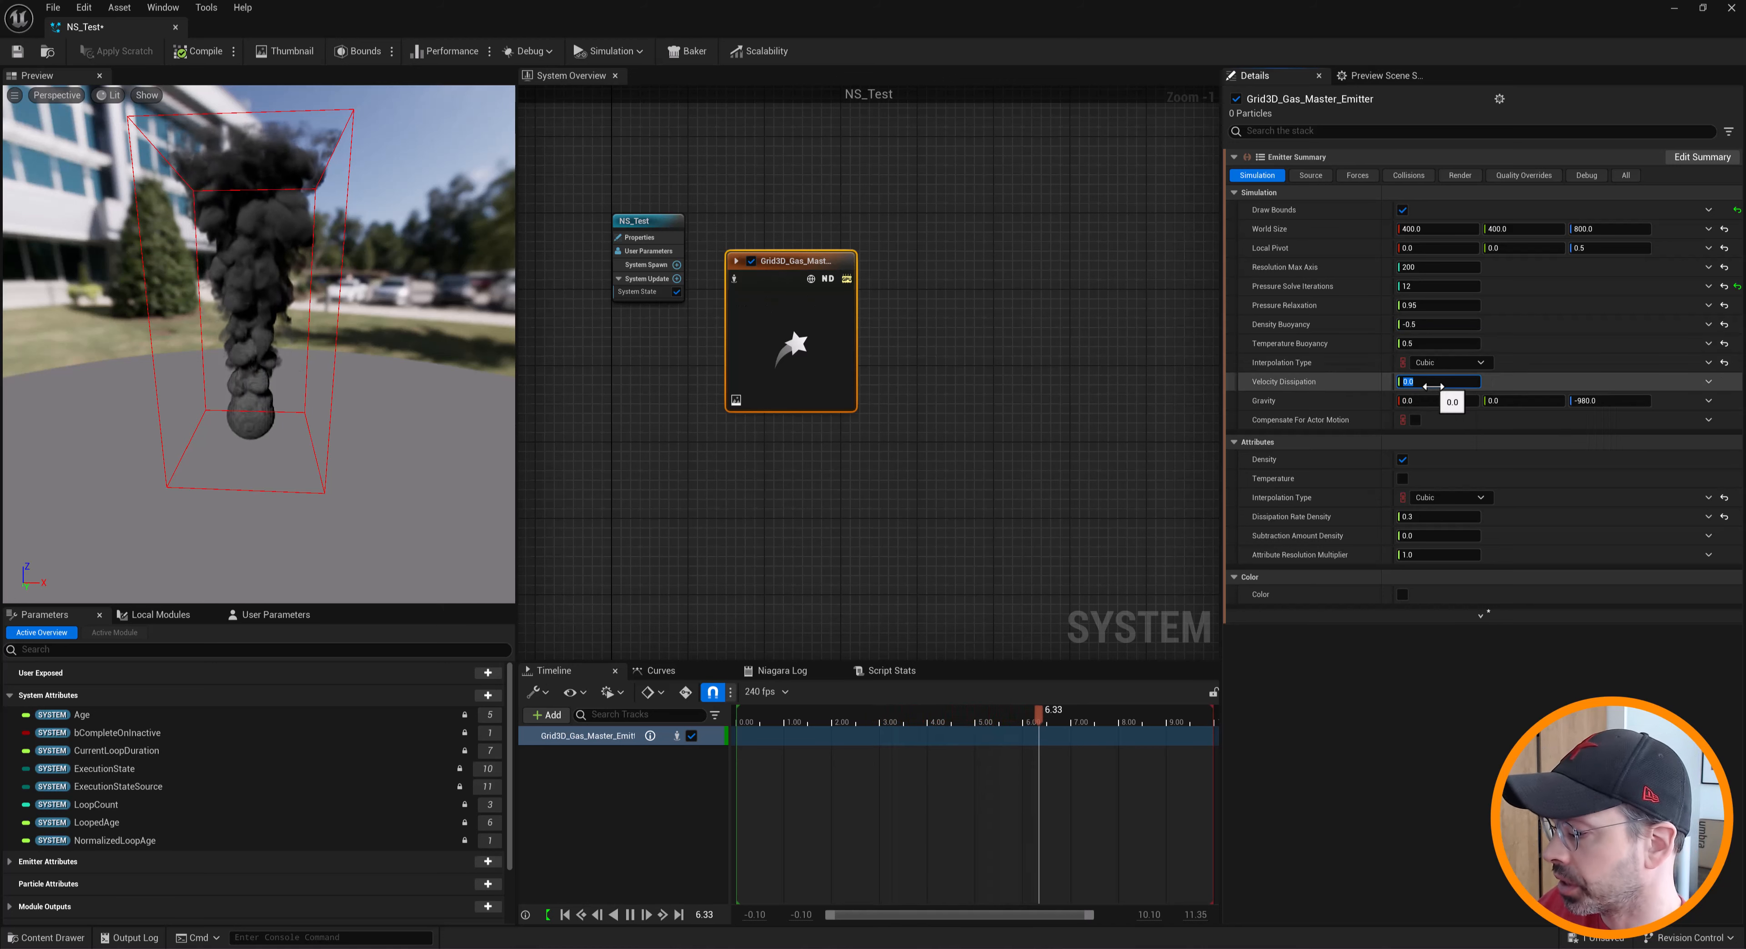
text(5)
key(Return)
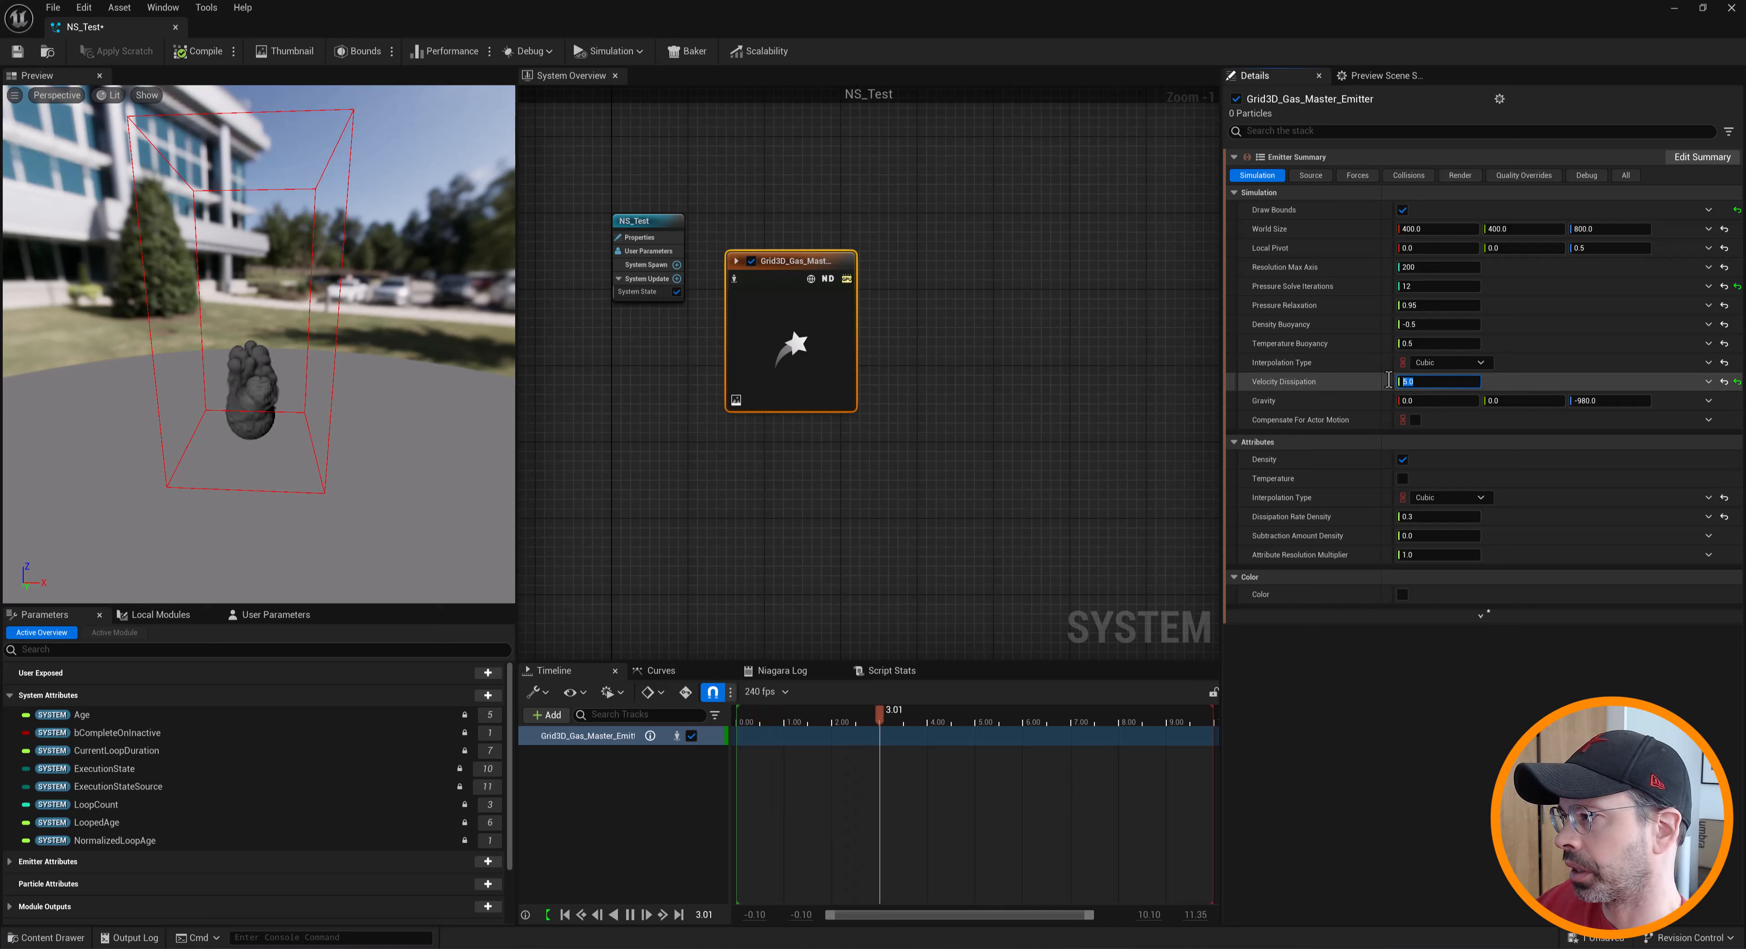
text(0)
key(Return)
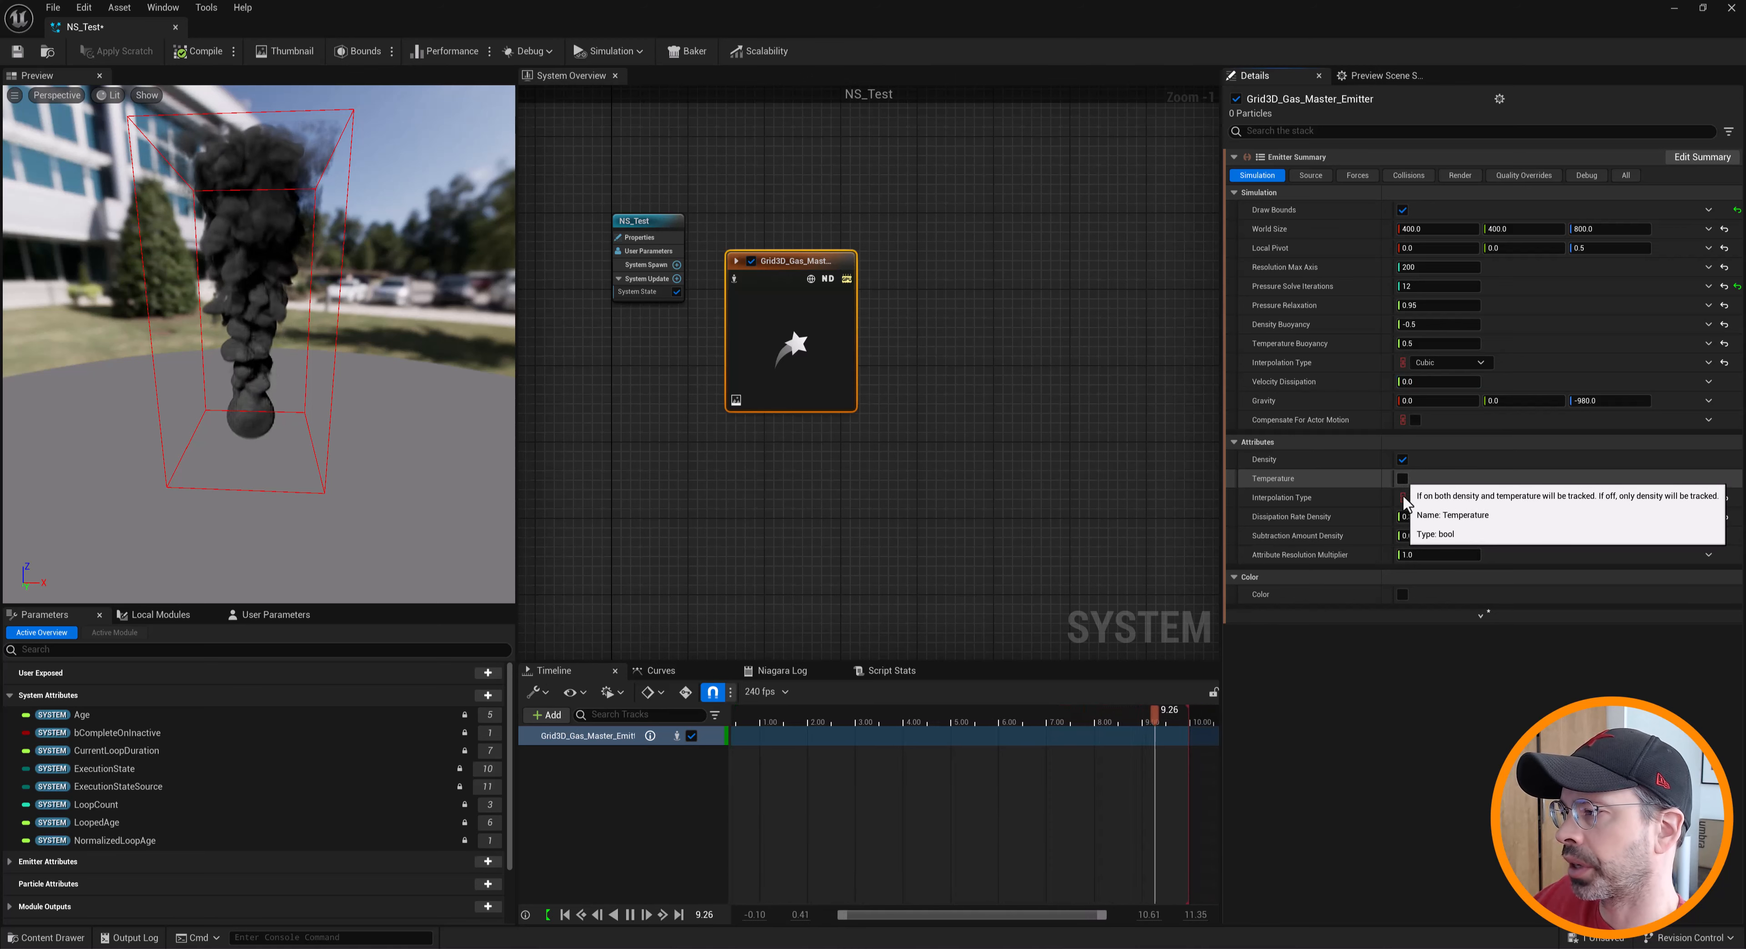
Turn on the Temperature attribute to preview its effect on the smoke, and turn it off again
click(1402, 479)
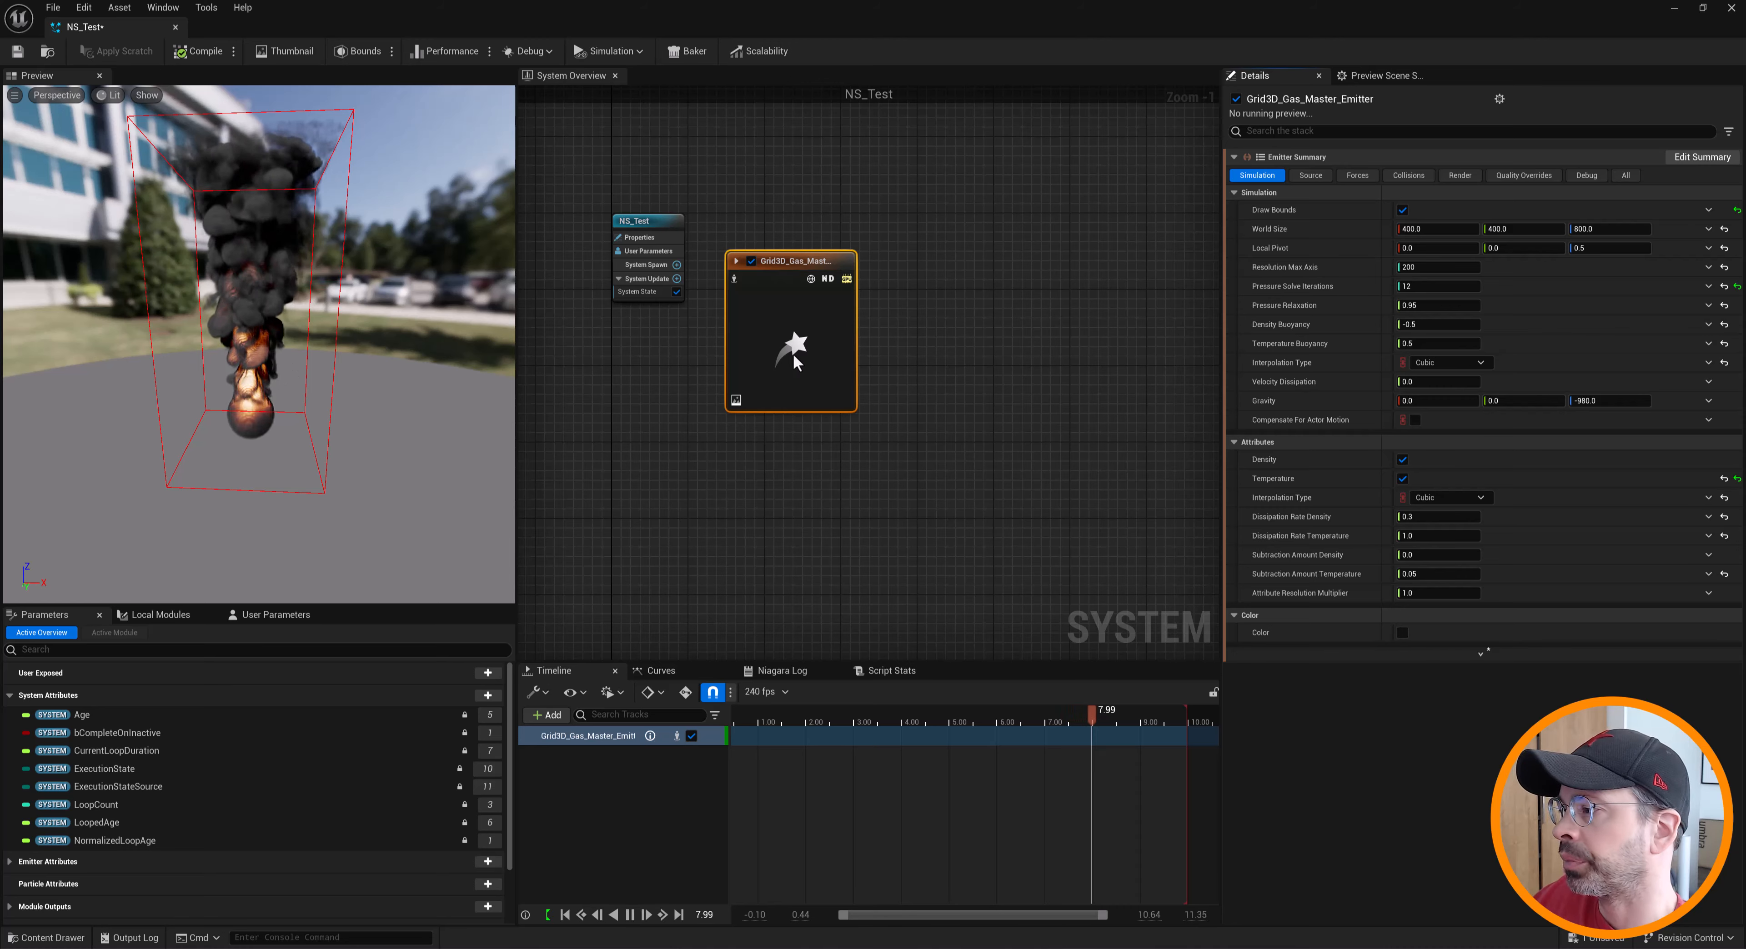
click(1400, 483)
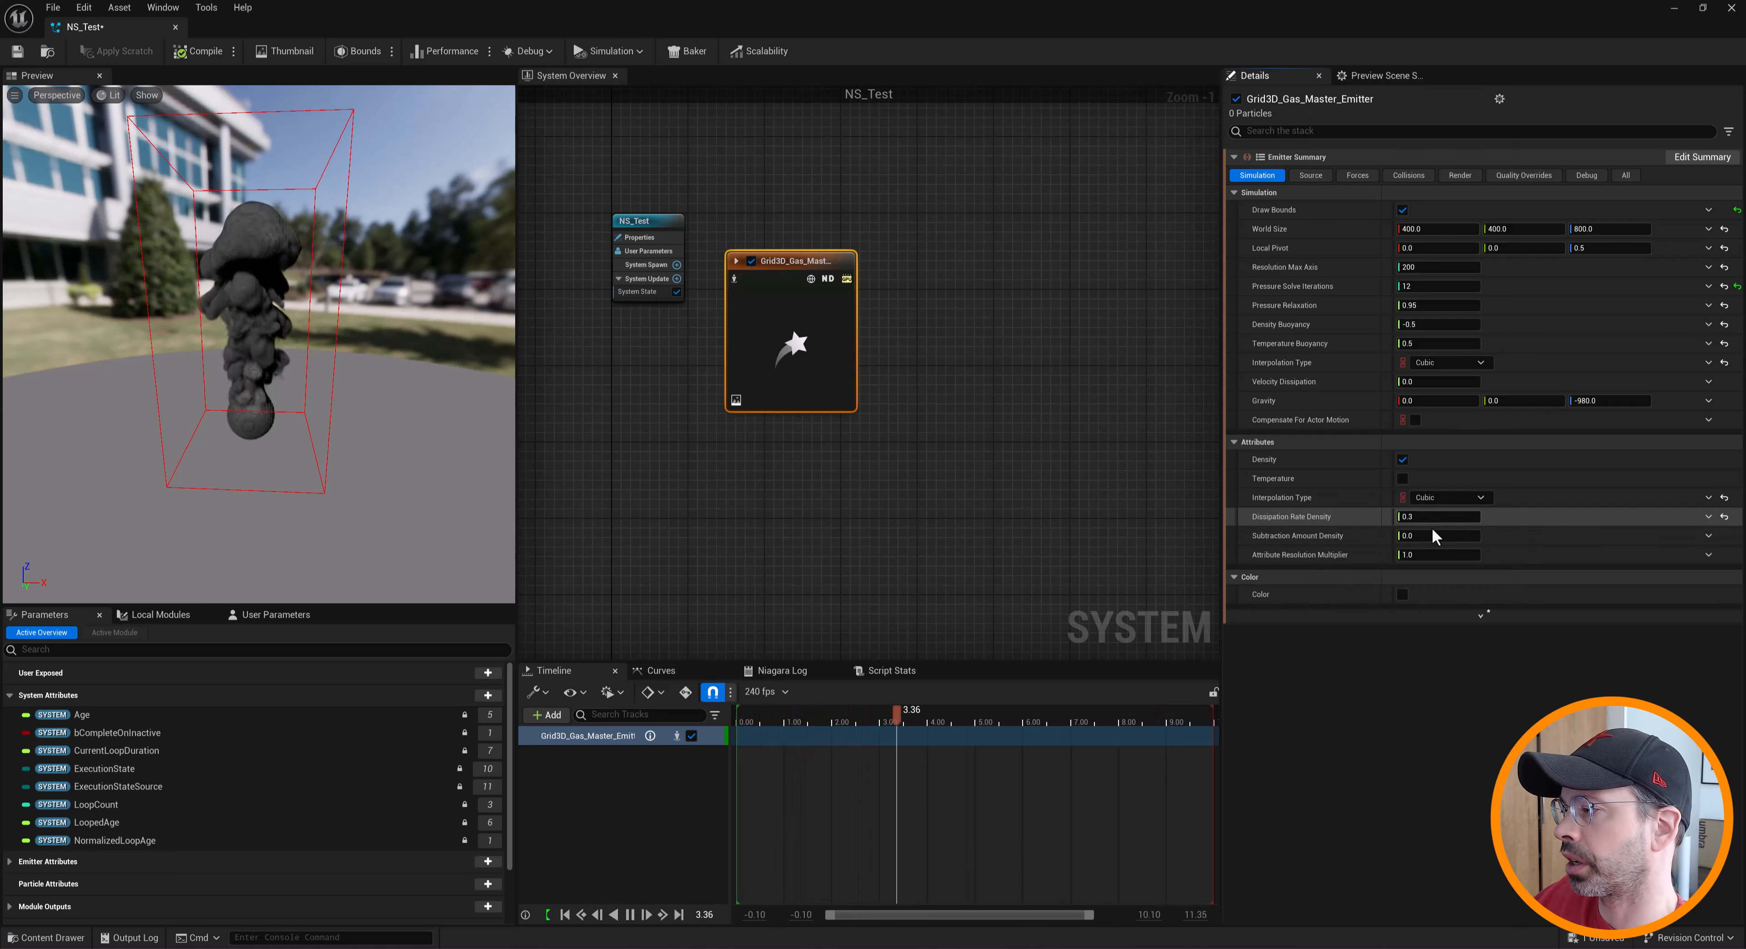
Try Dissipation Rate Density values of 1, 5 and 0 on the smoke, and set it back to 0.3
click(1410, 517)
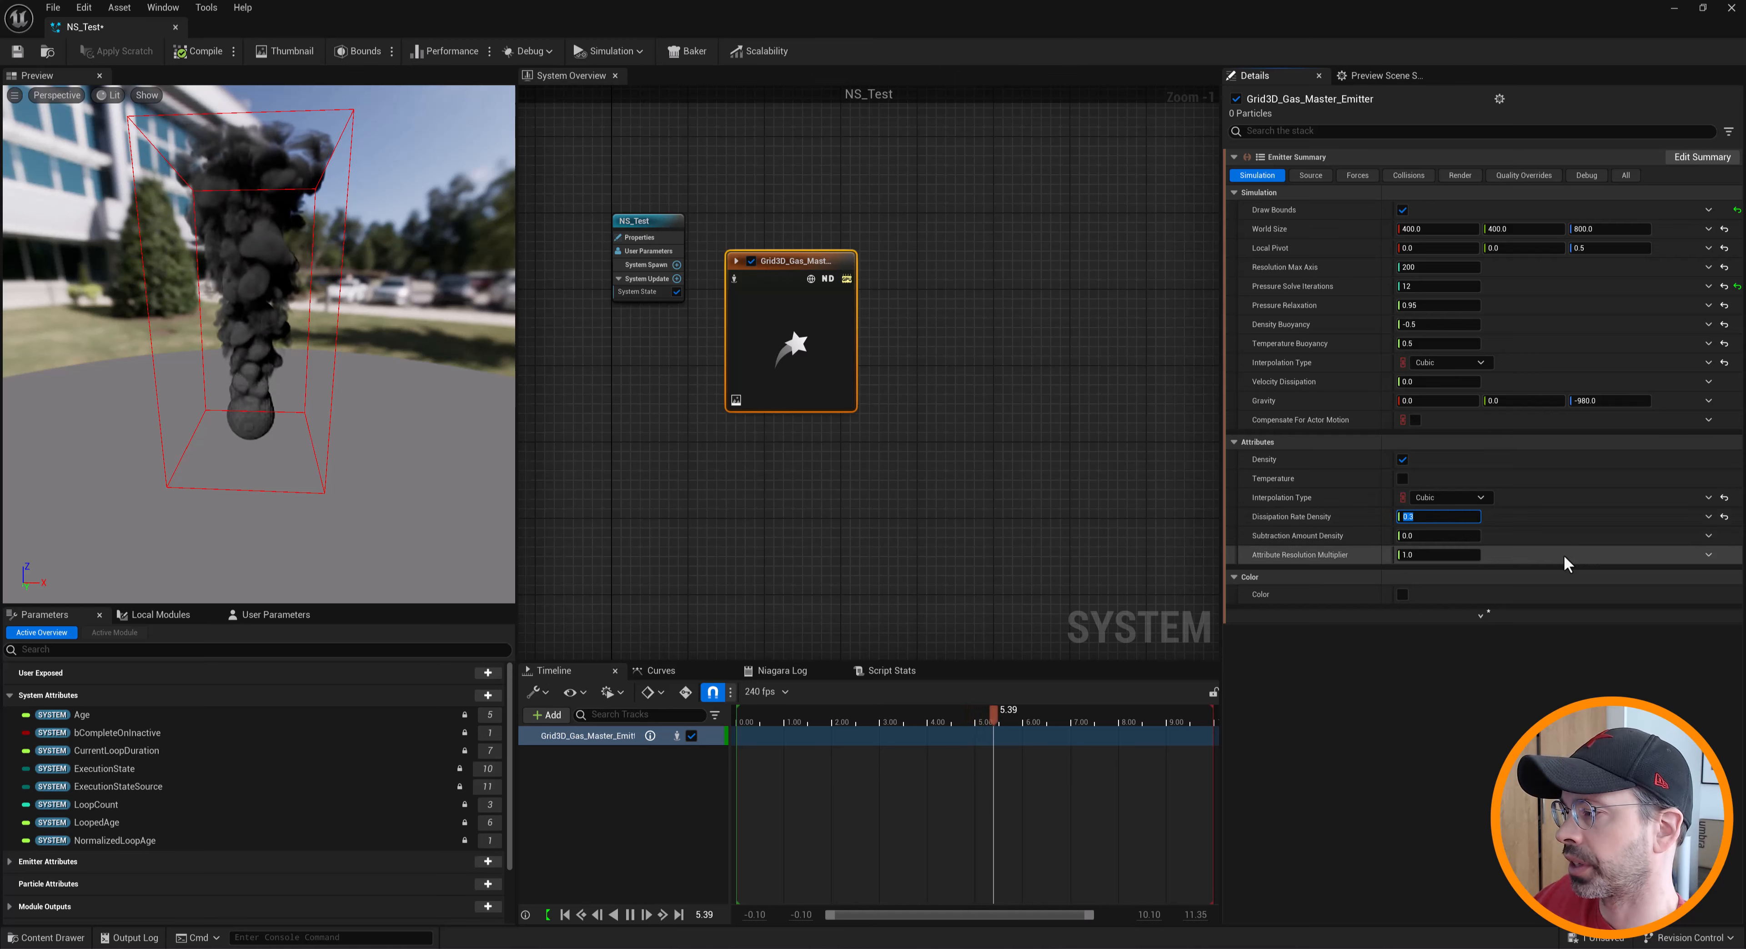
text(1)
key(Return)
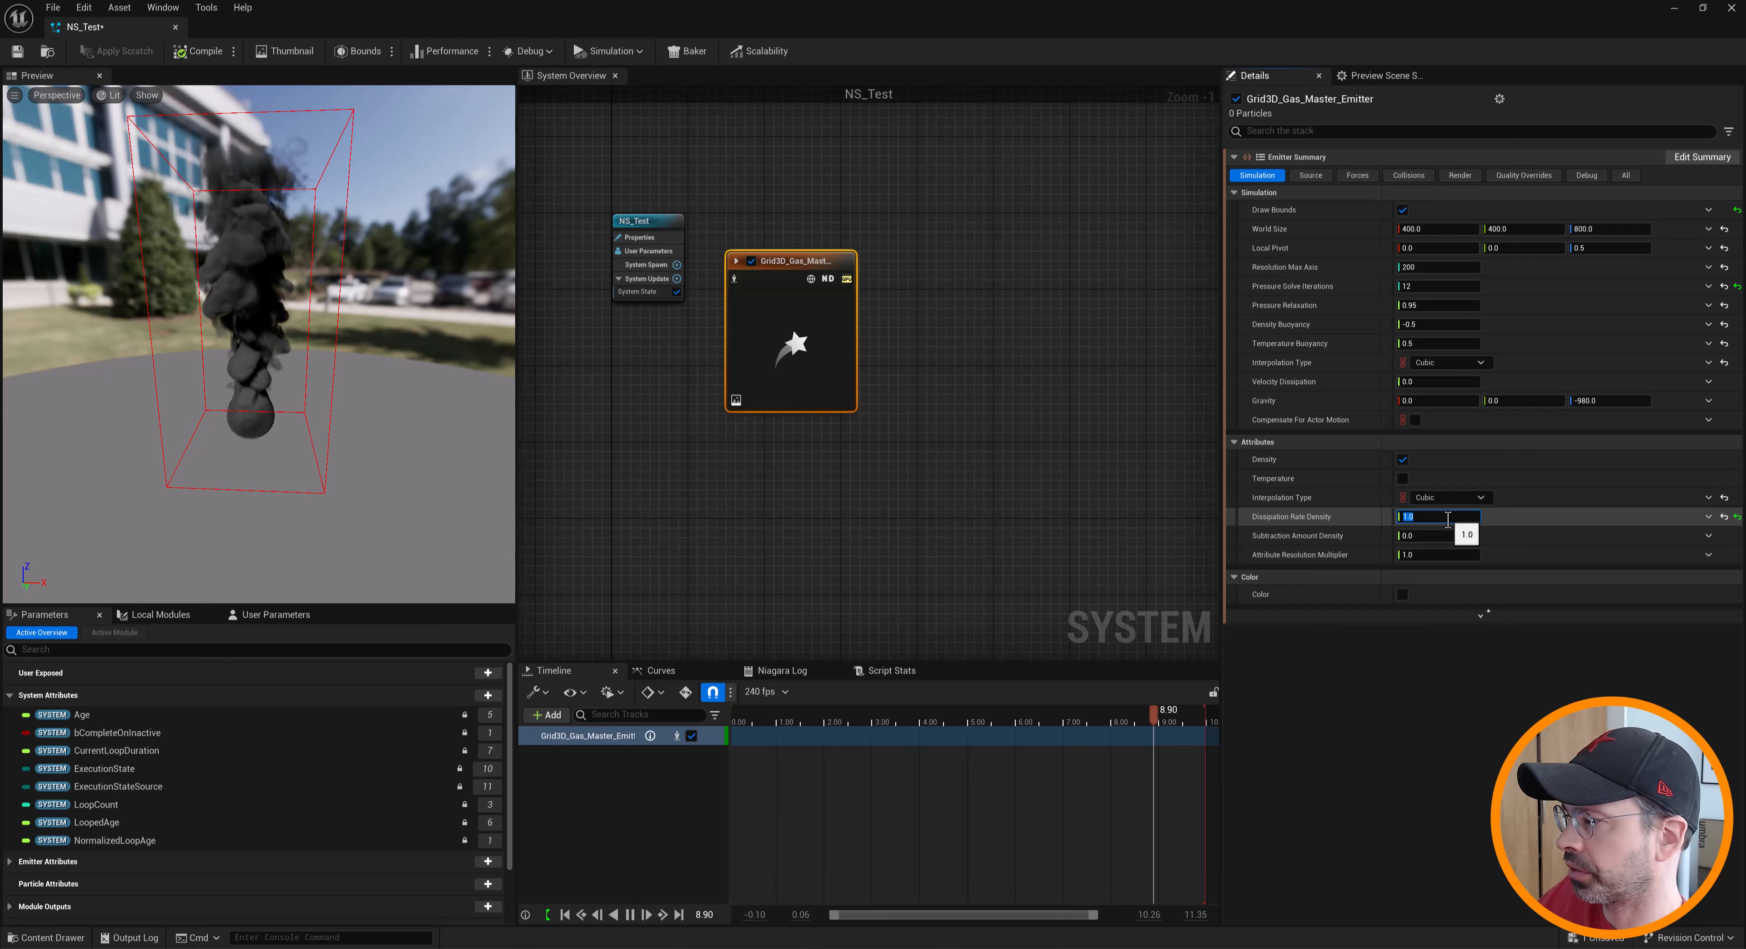
text(5)
key(Return)
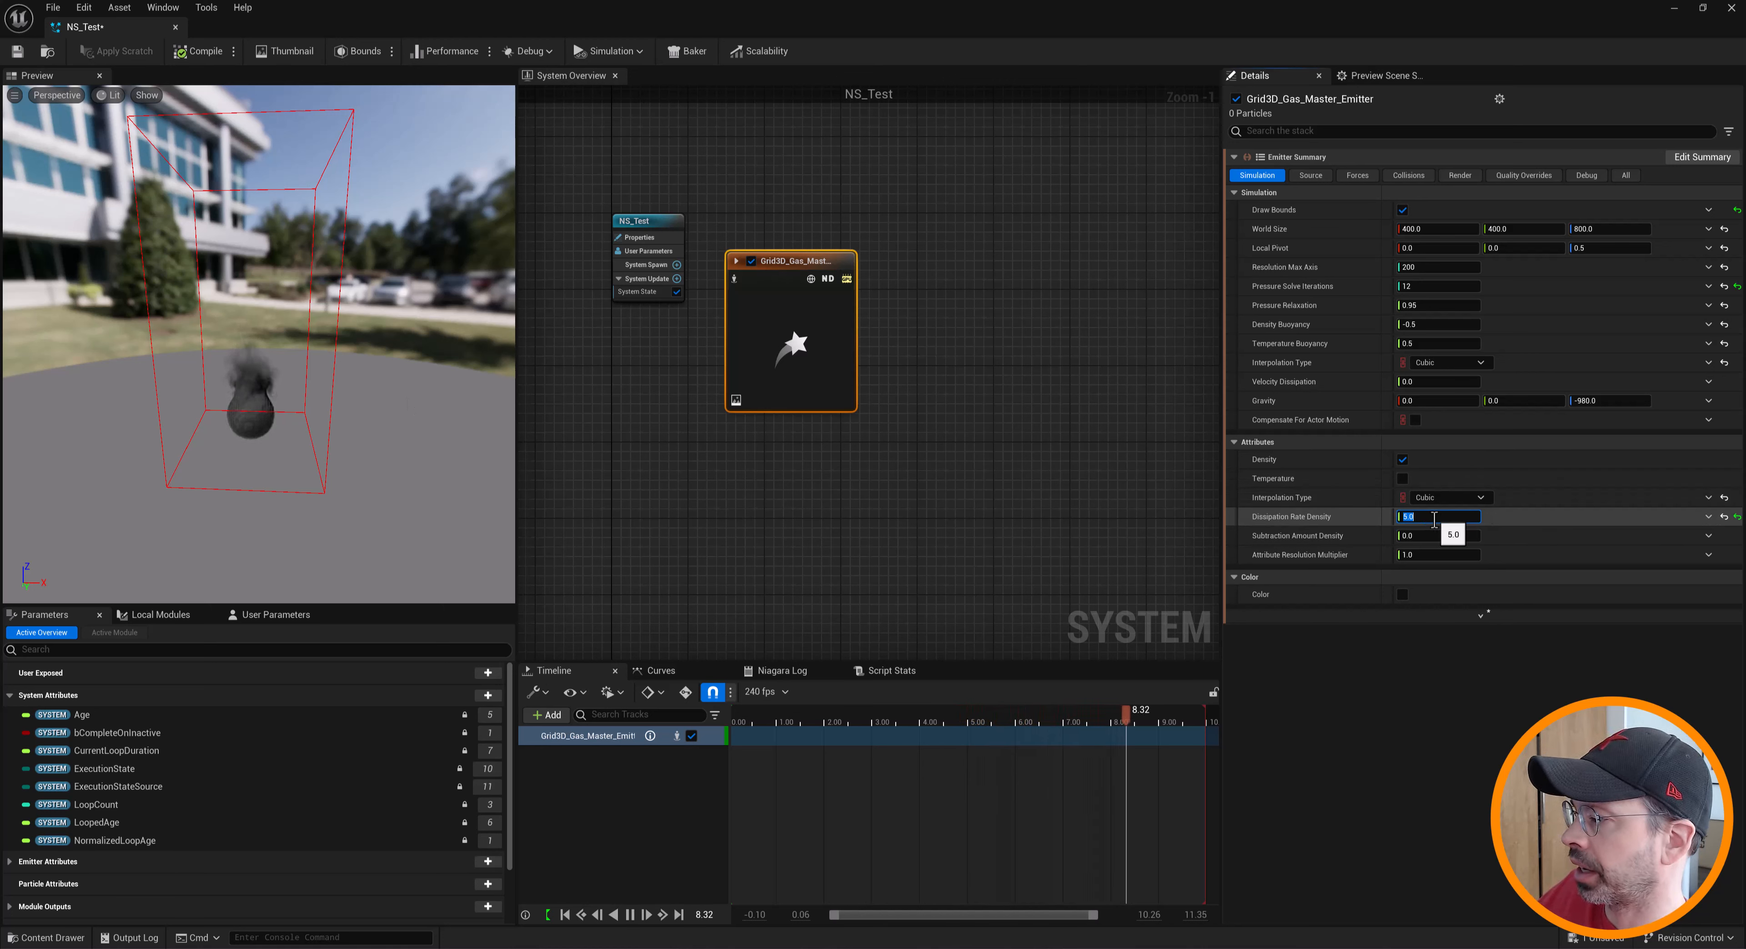
text(0)
key(Return)
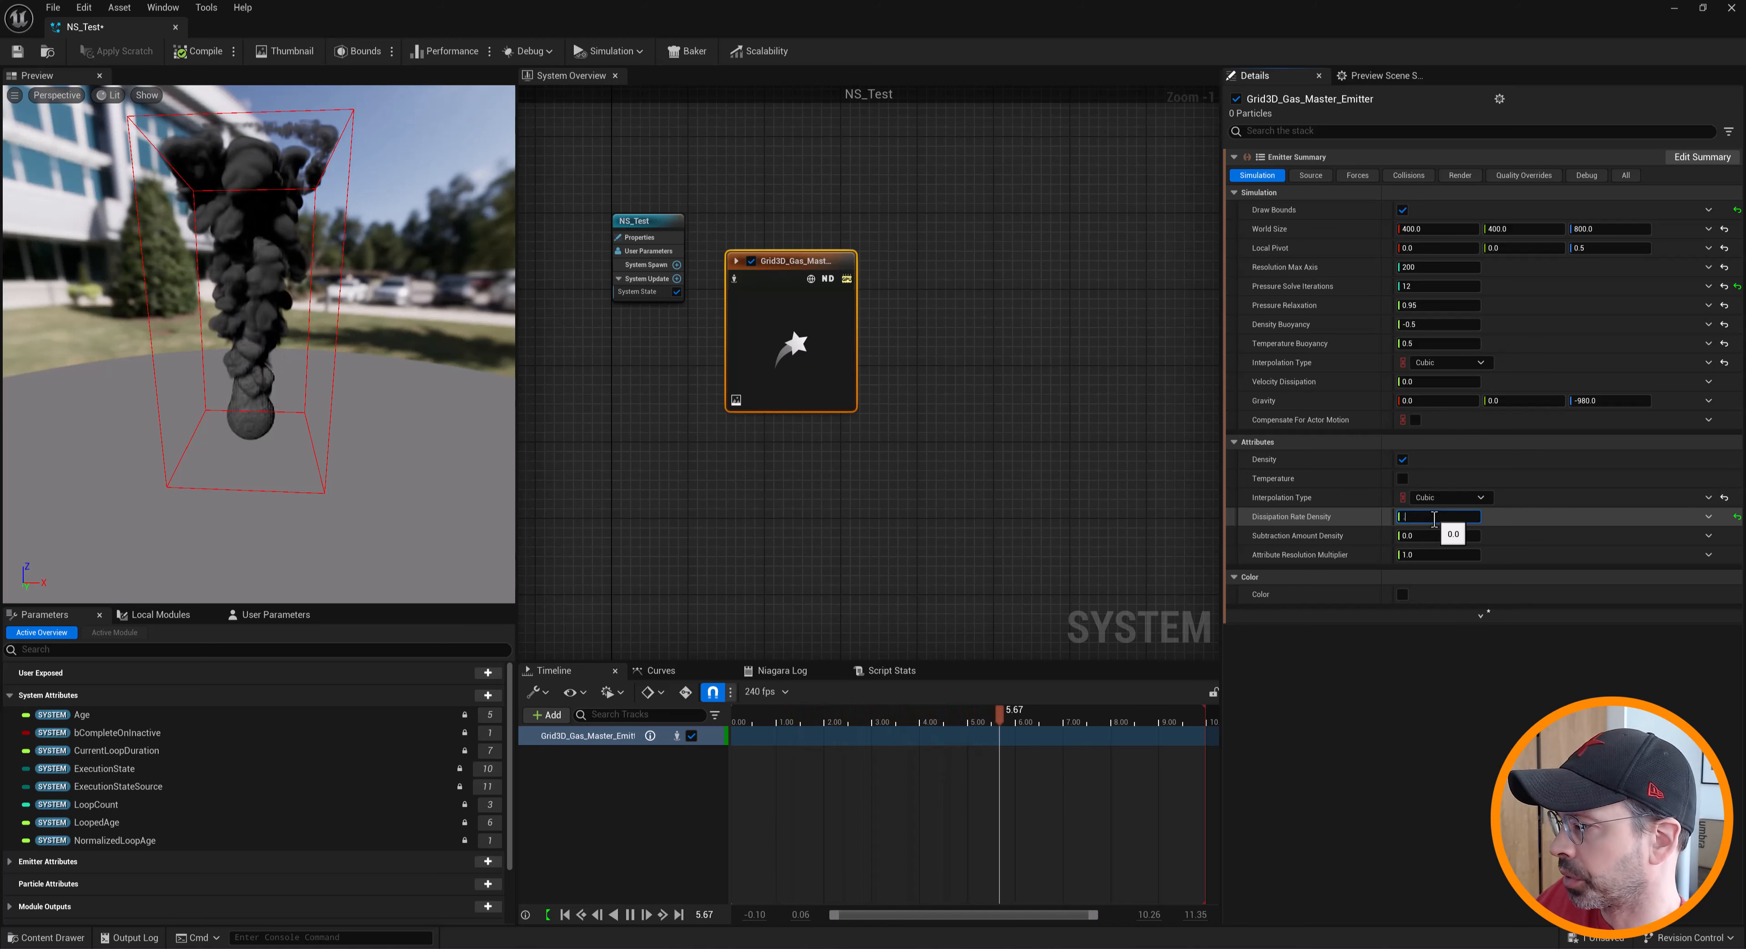
text(0.3)
key(Return)
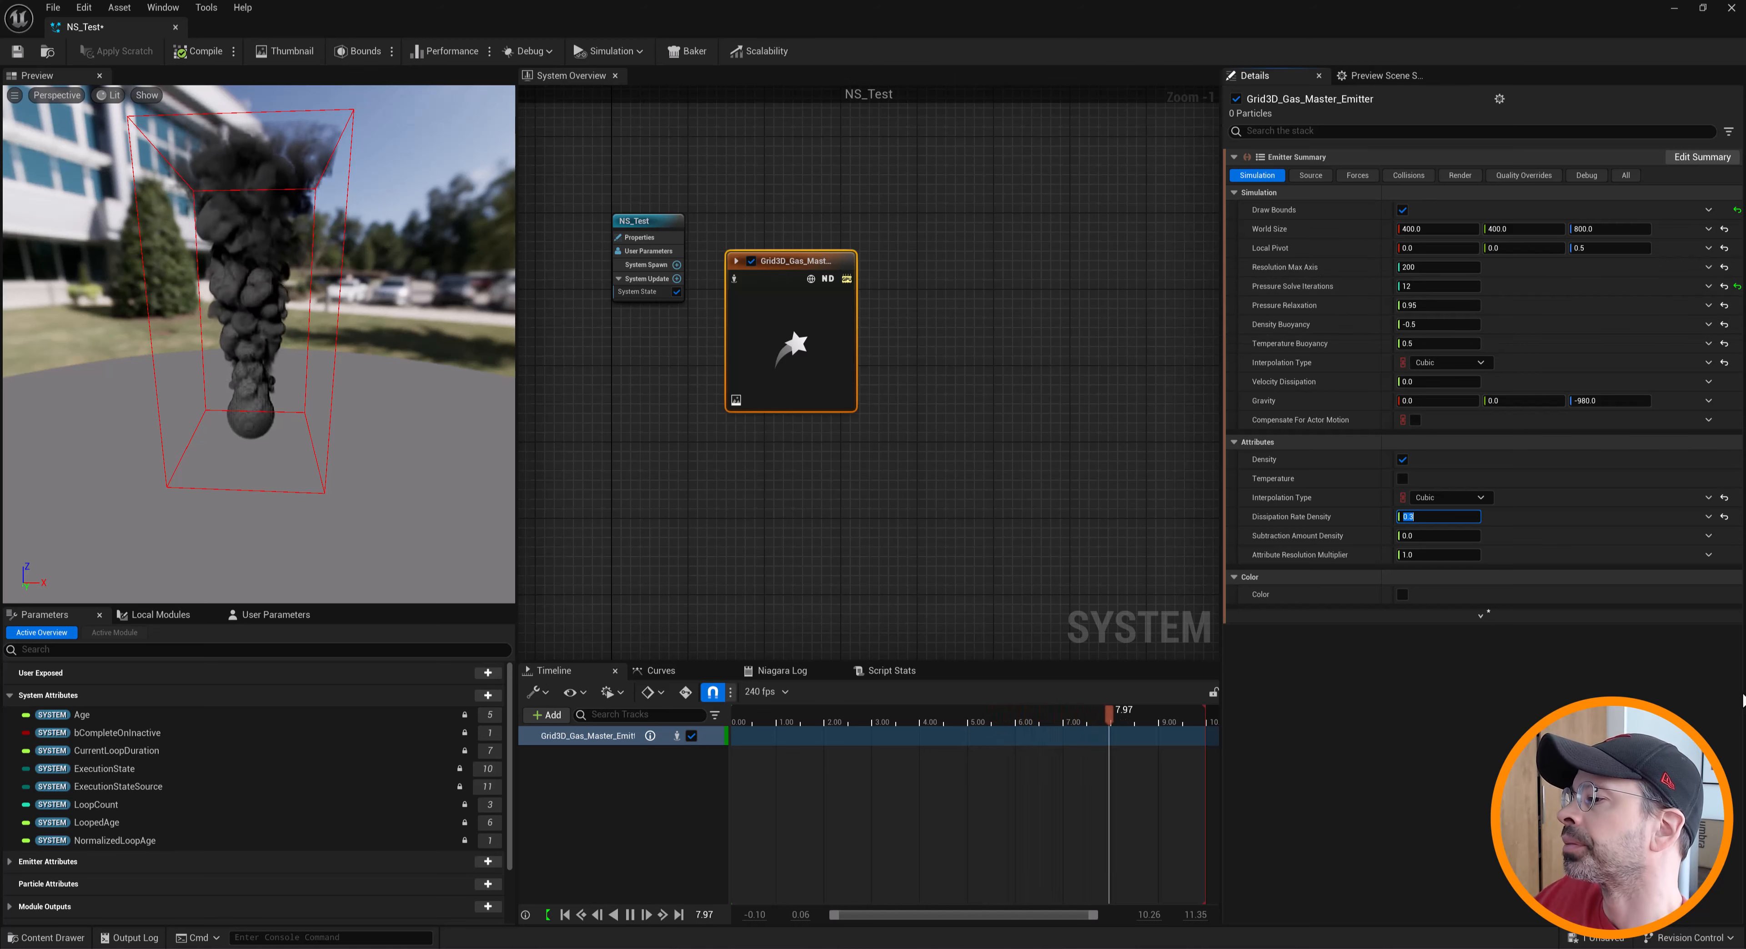
Show the emitter's Source settings and disable the Sphere Source briefly before enabling it again
click(1310, 175)
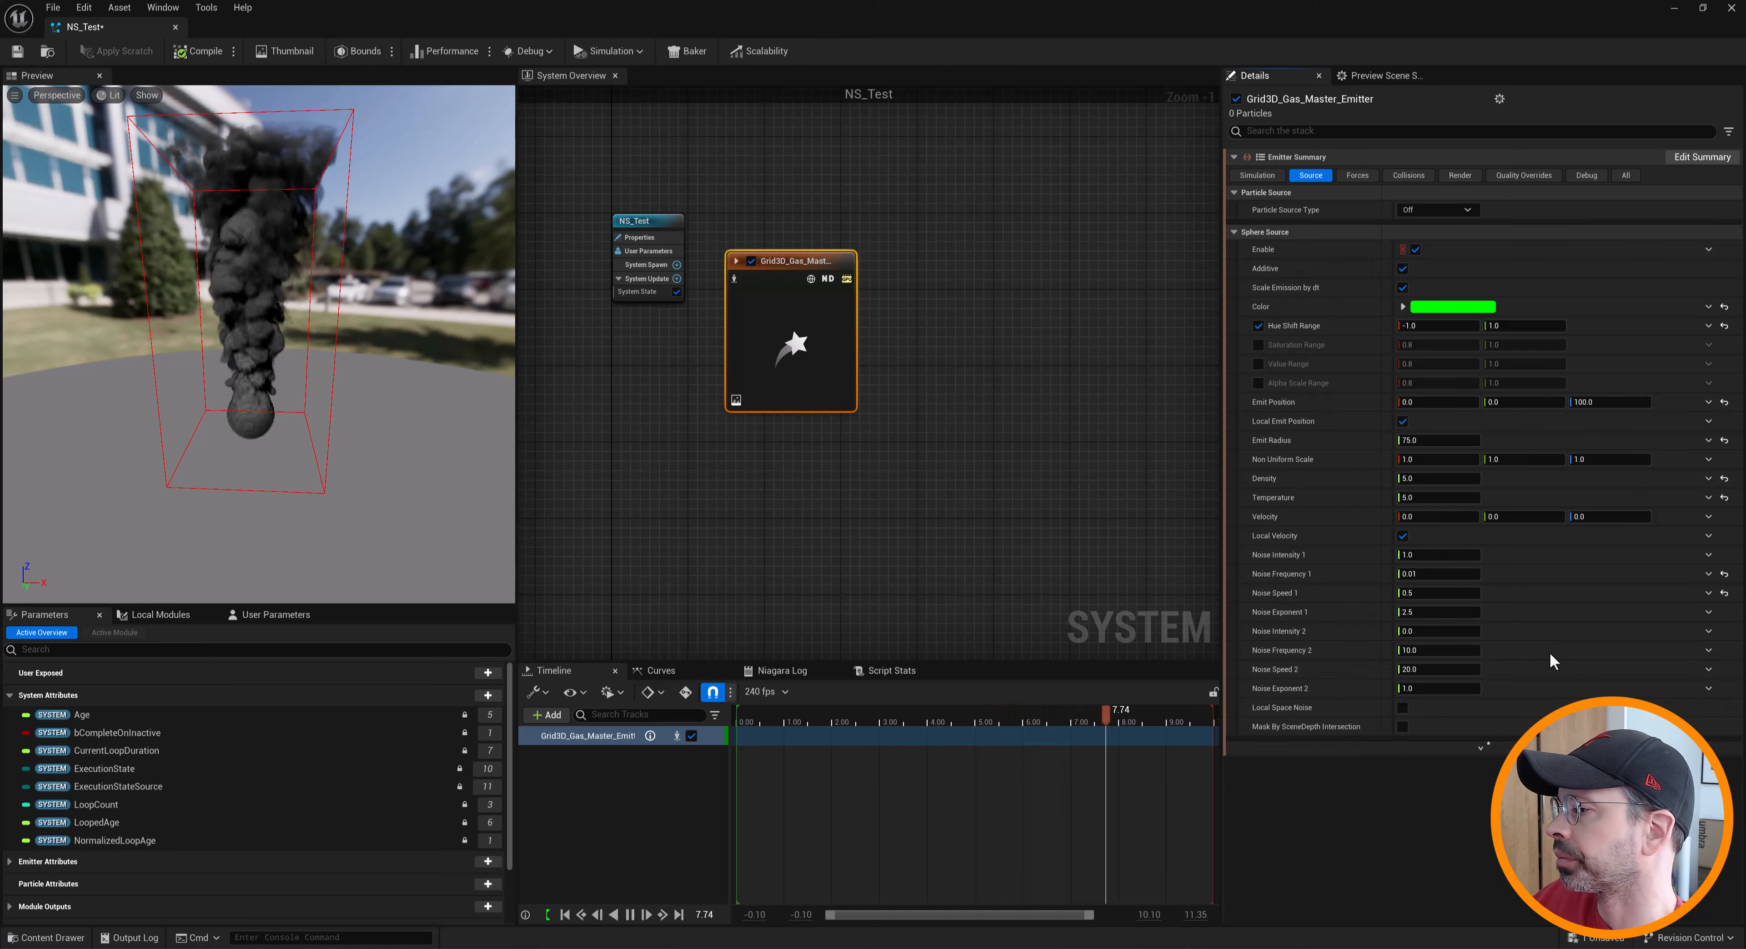
click(1416, 253)
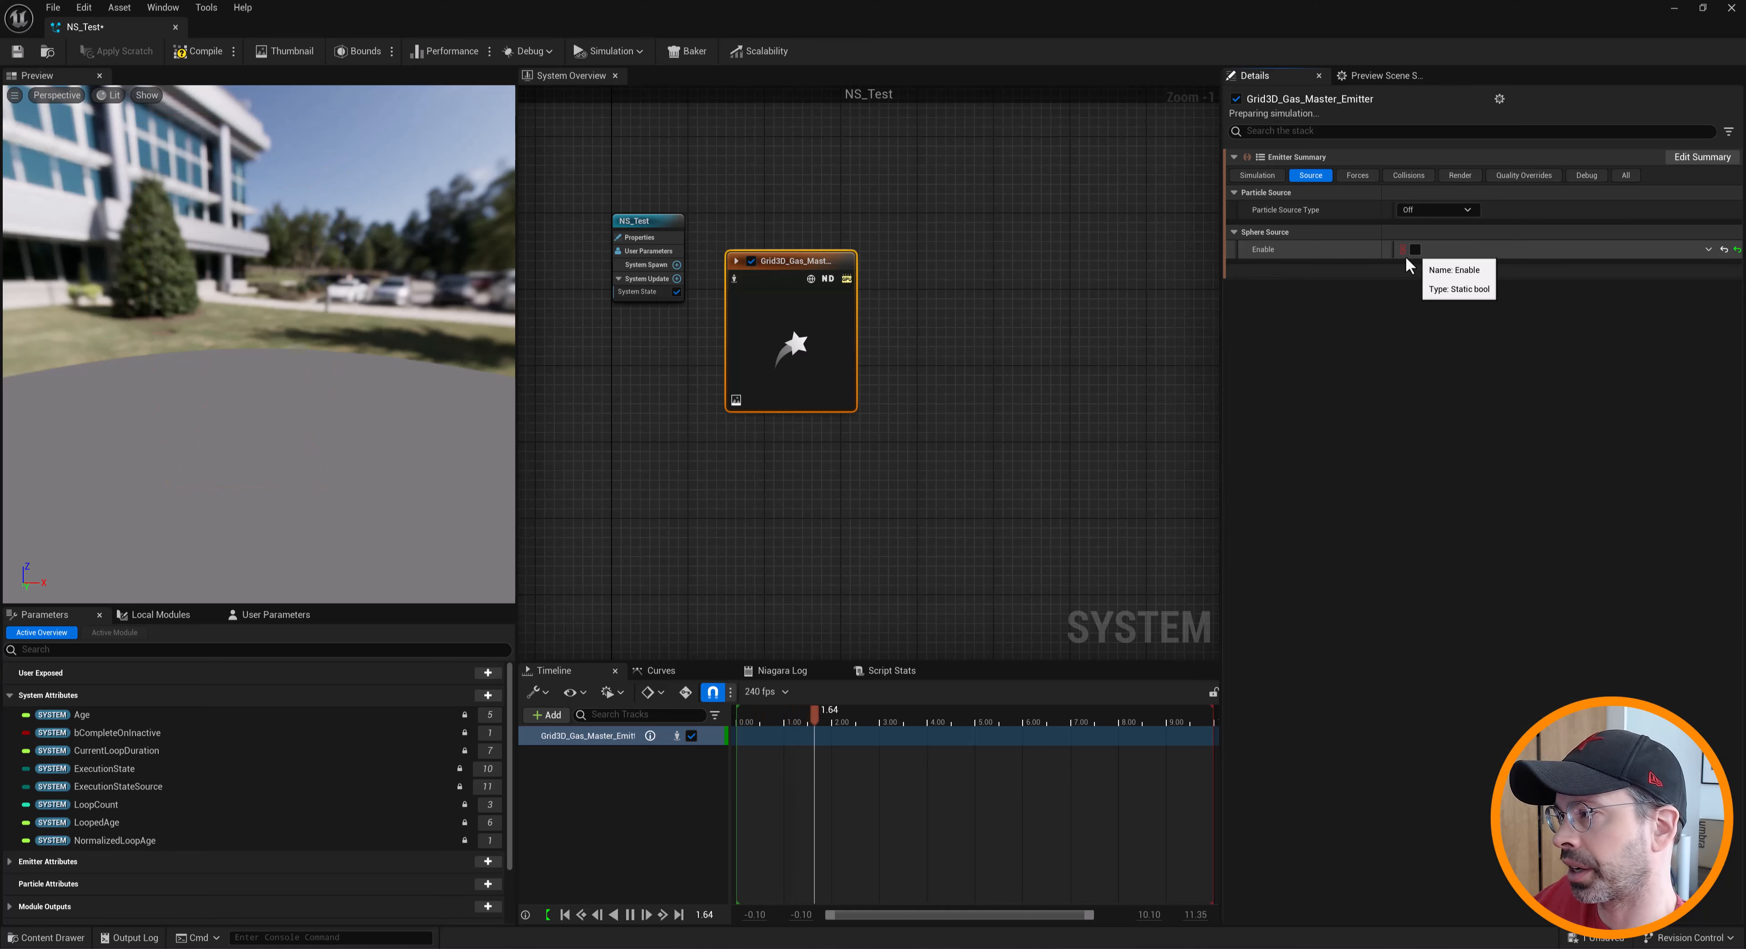
click(1415, 251)
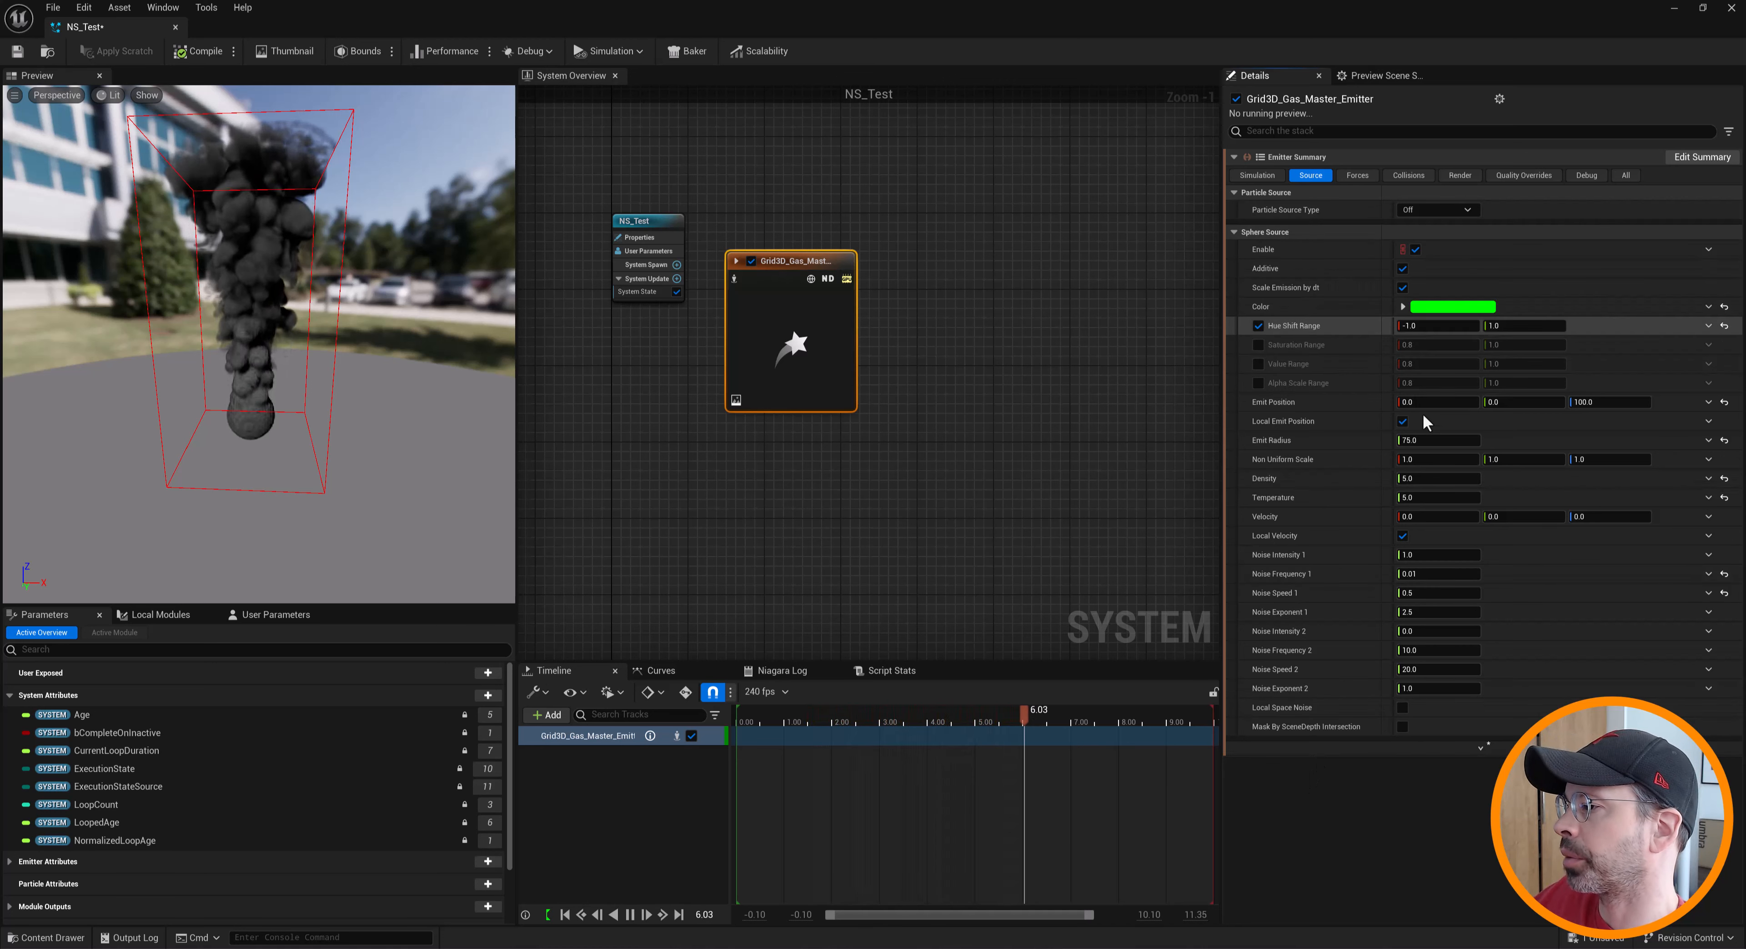
Open the Emit Radius and Density values of the Sphere Source for editing
click(1435, 440)
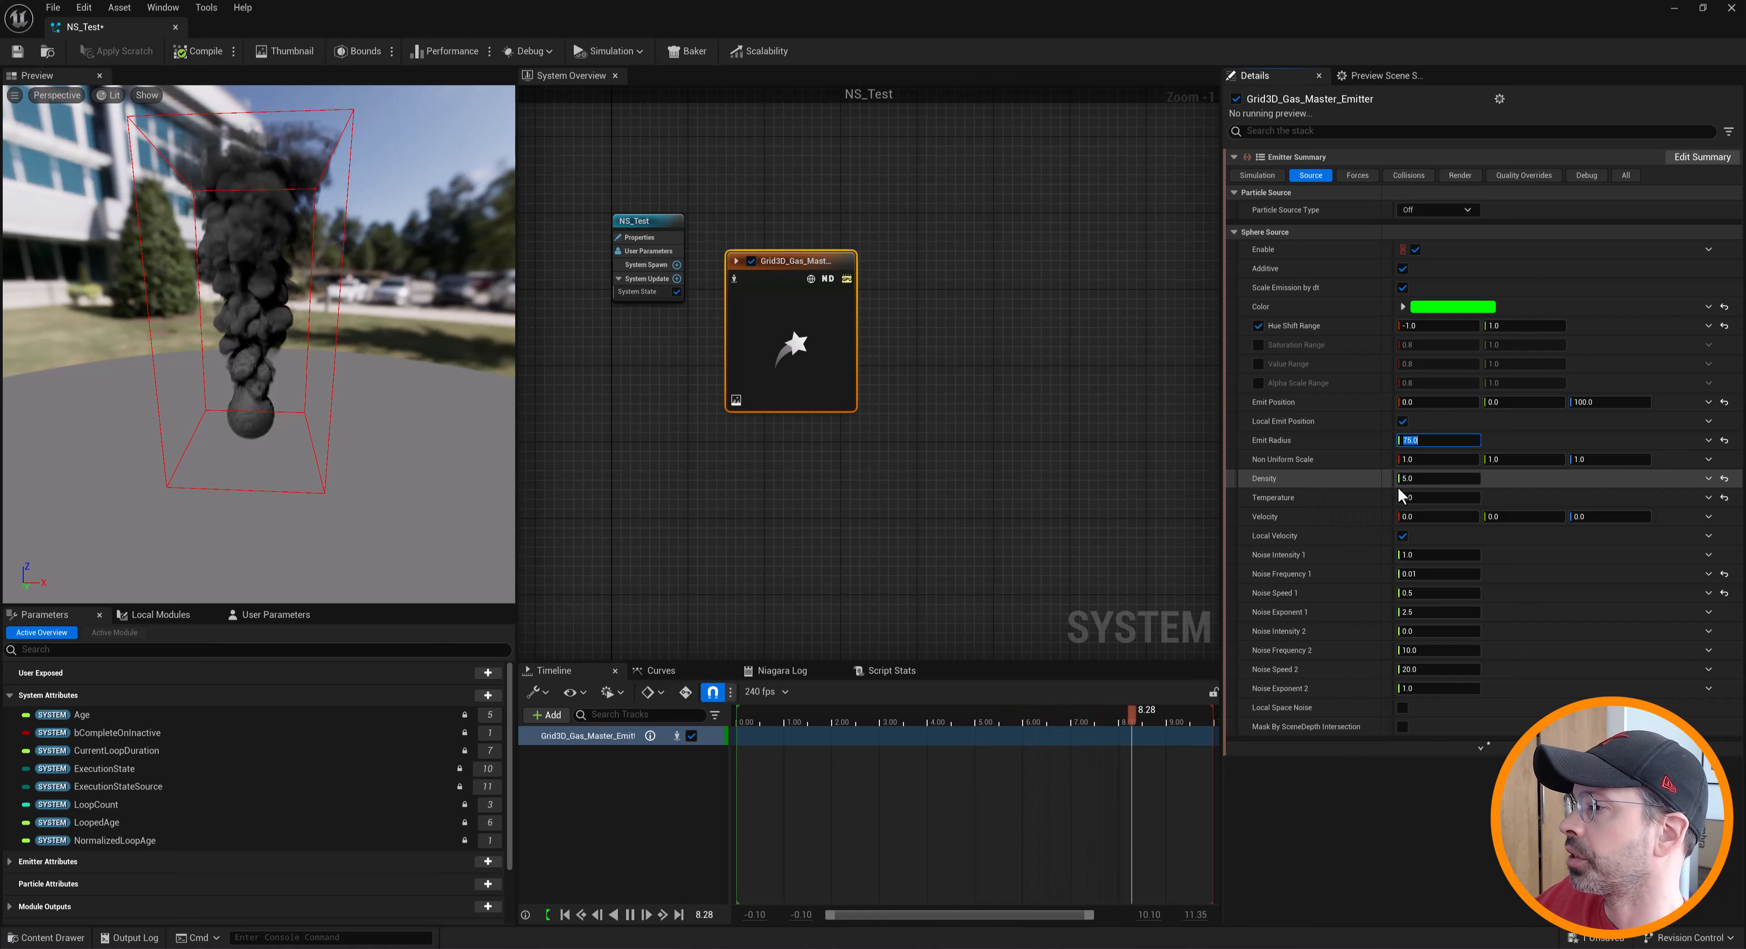
click(1420, 481)
click(1420, 480)
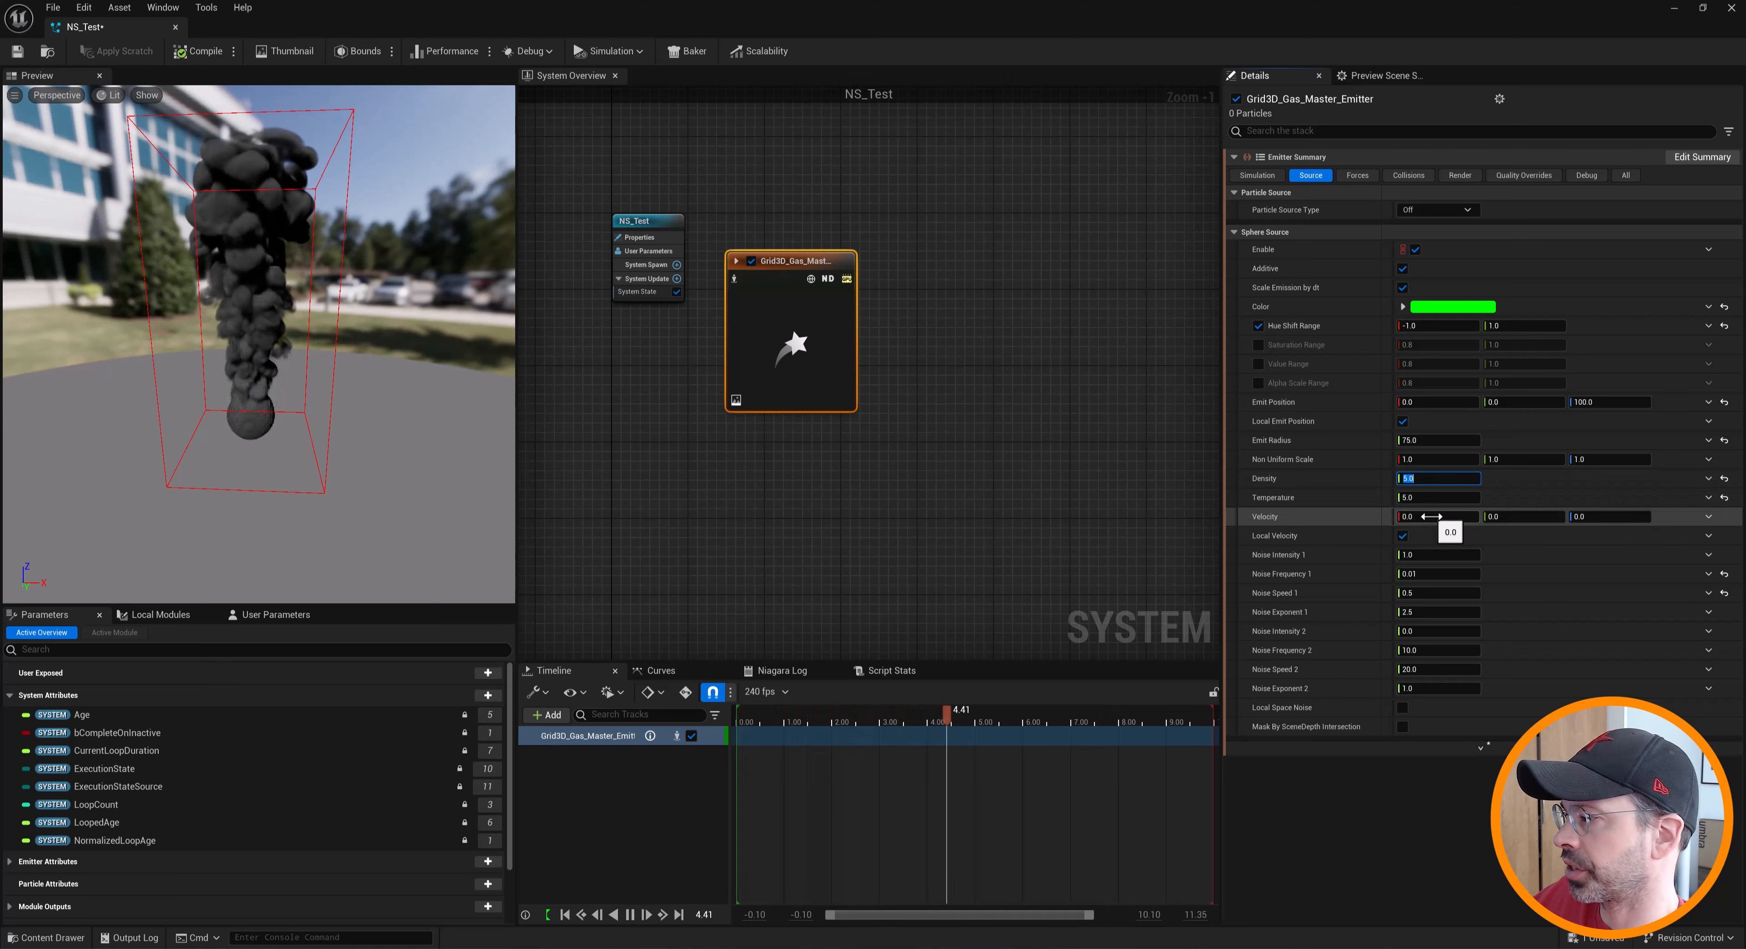
Try X values of 10 and 100 for the Sphere Source's Velocity, and set it back to 0
click(1426, 517)
text(10)
key(Return)
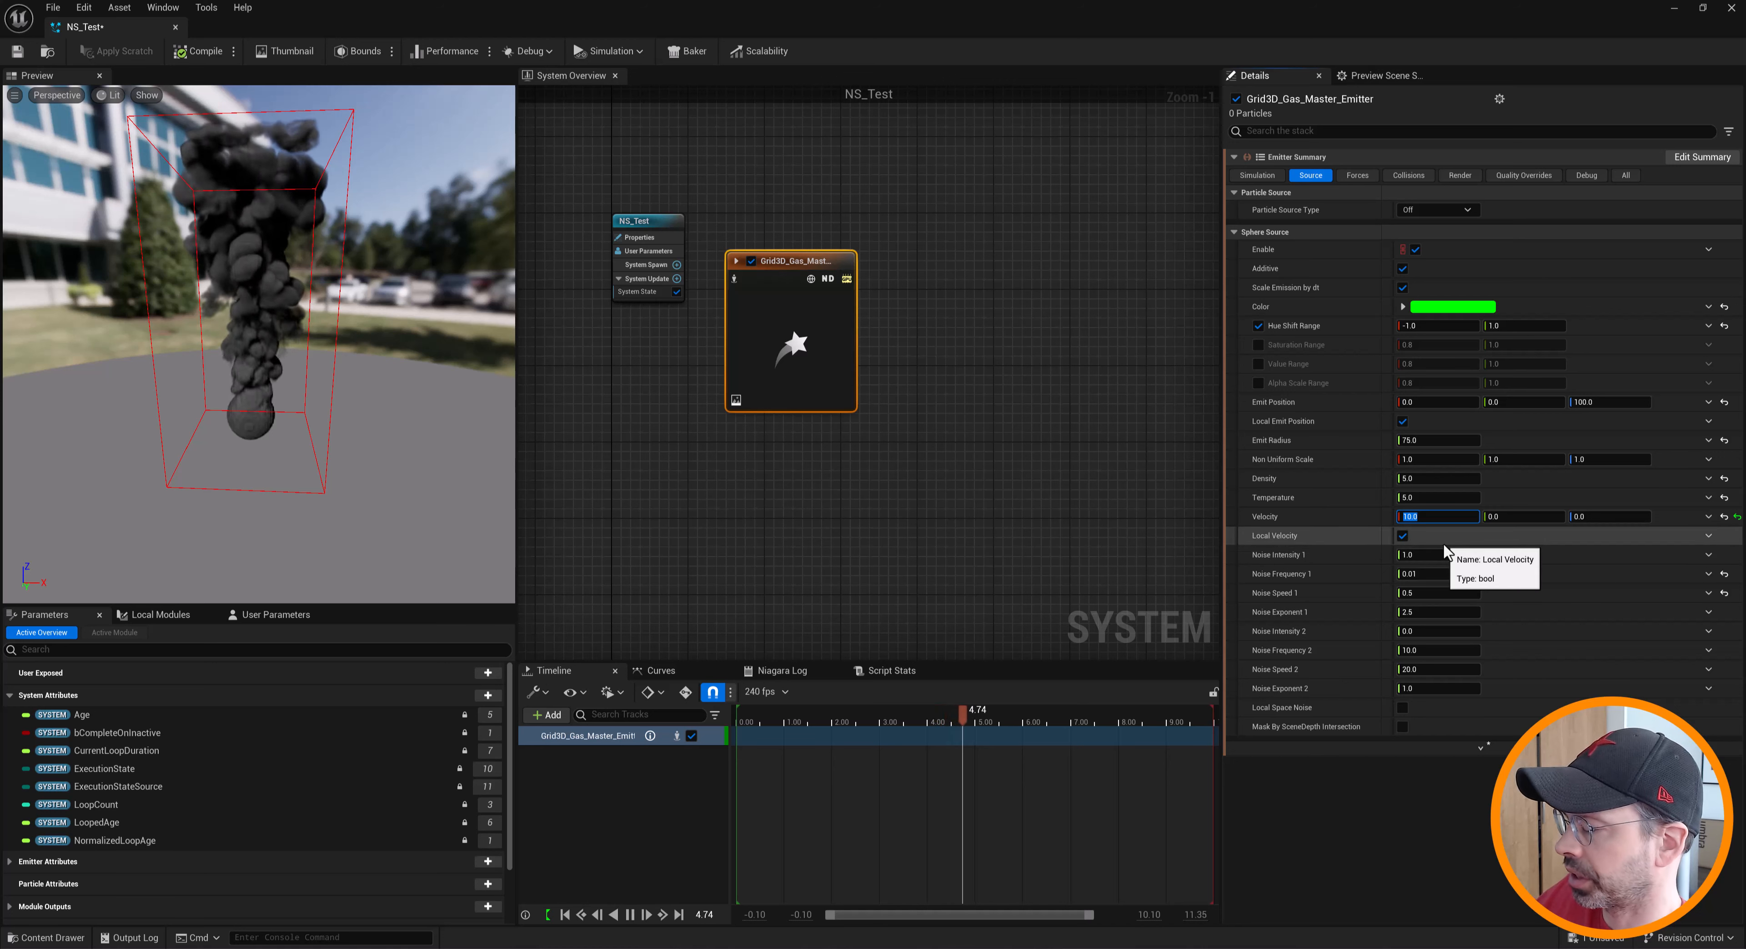
text(100)
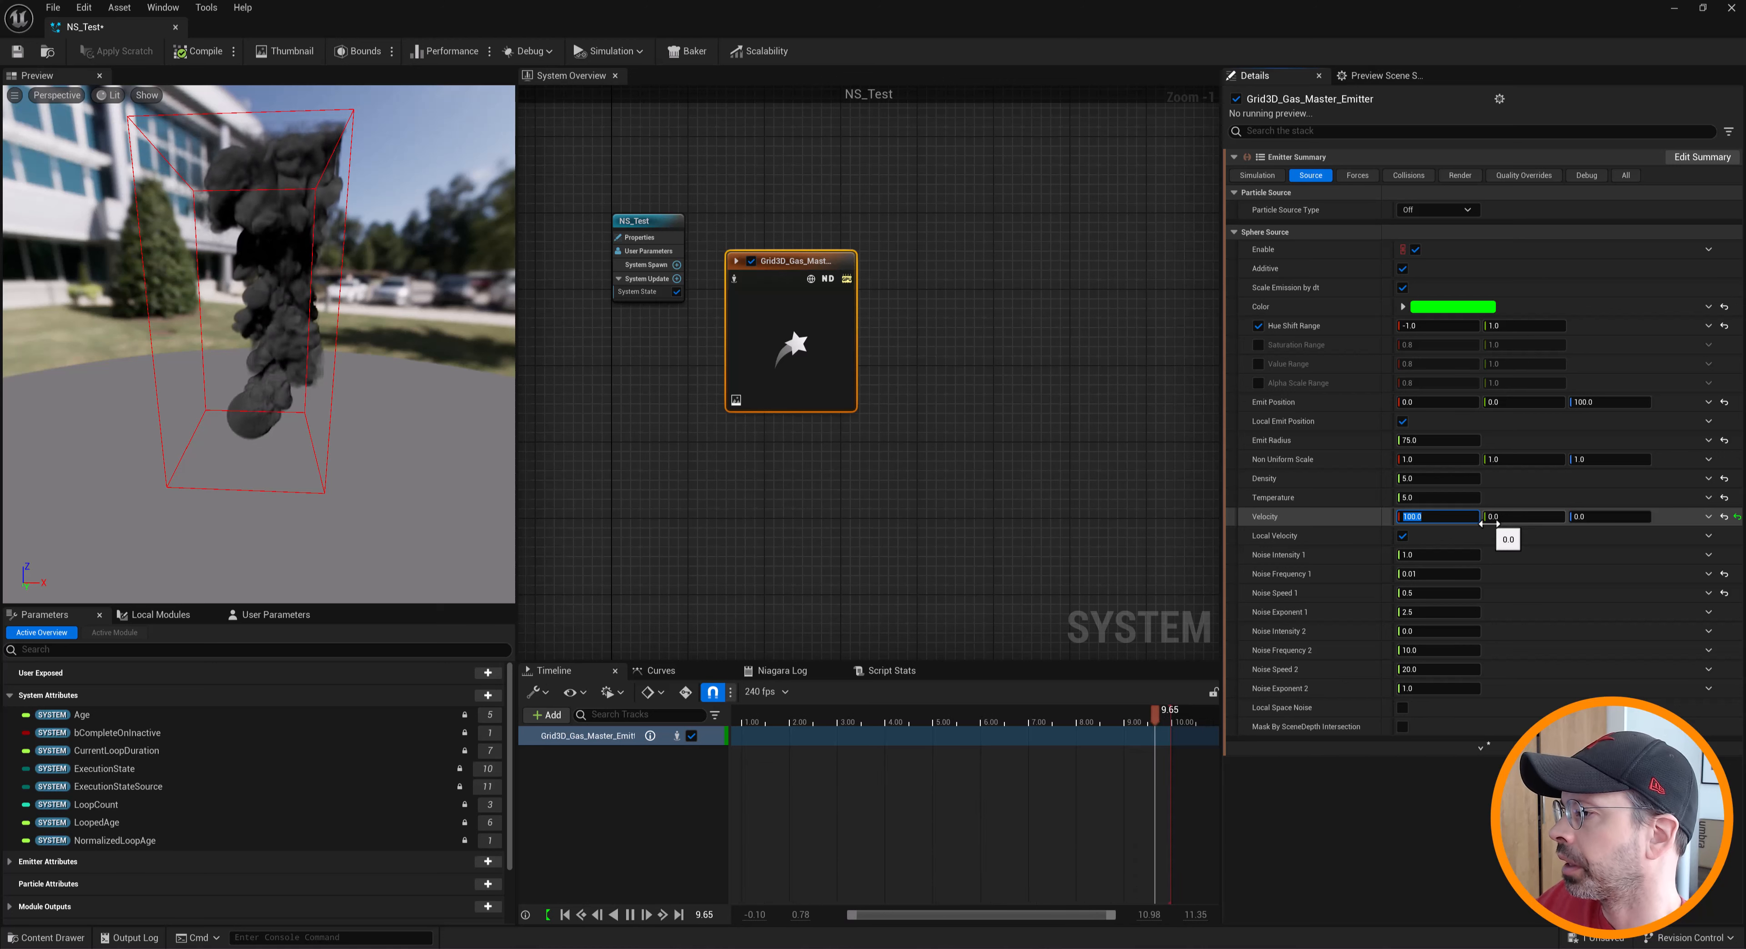
text(0)
key(Return)
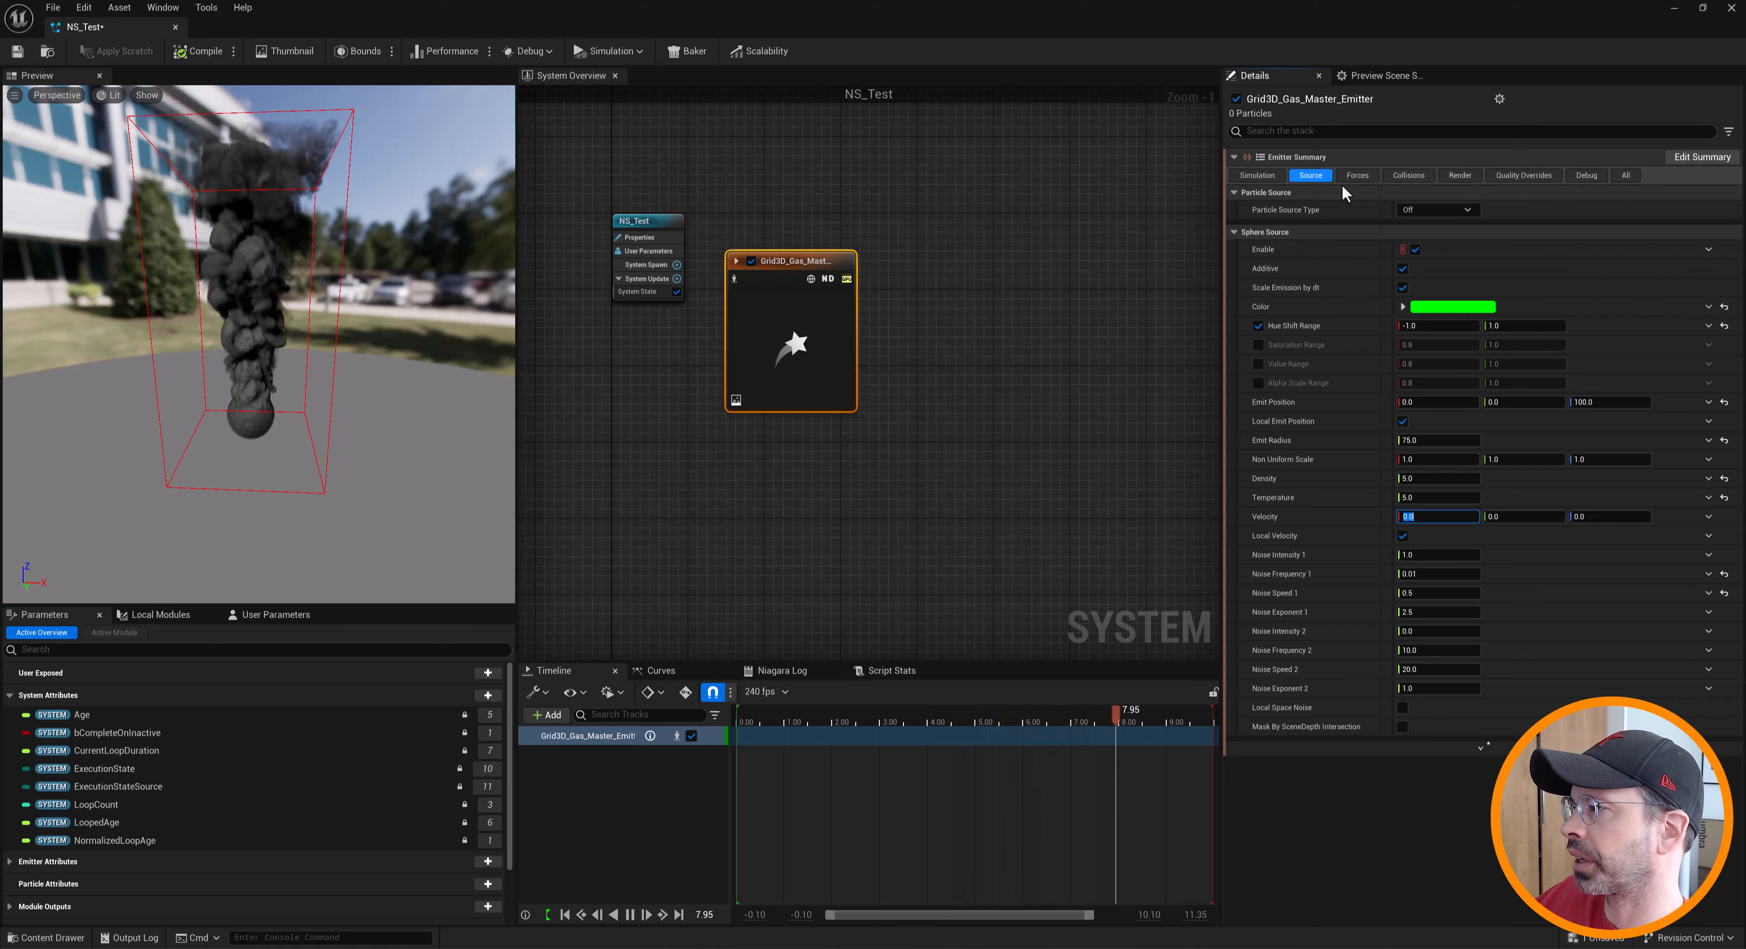
Enable Calculate Turbulence for Turbulence 1 in the Forces settings, trying a Turbulence Gain of 100 before setting it to 1000
click(1362, 174)
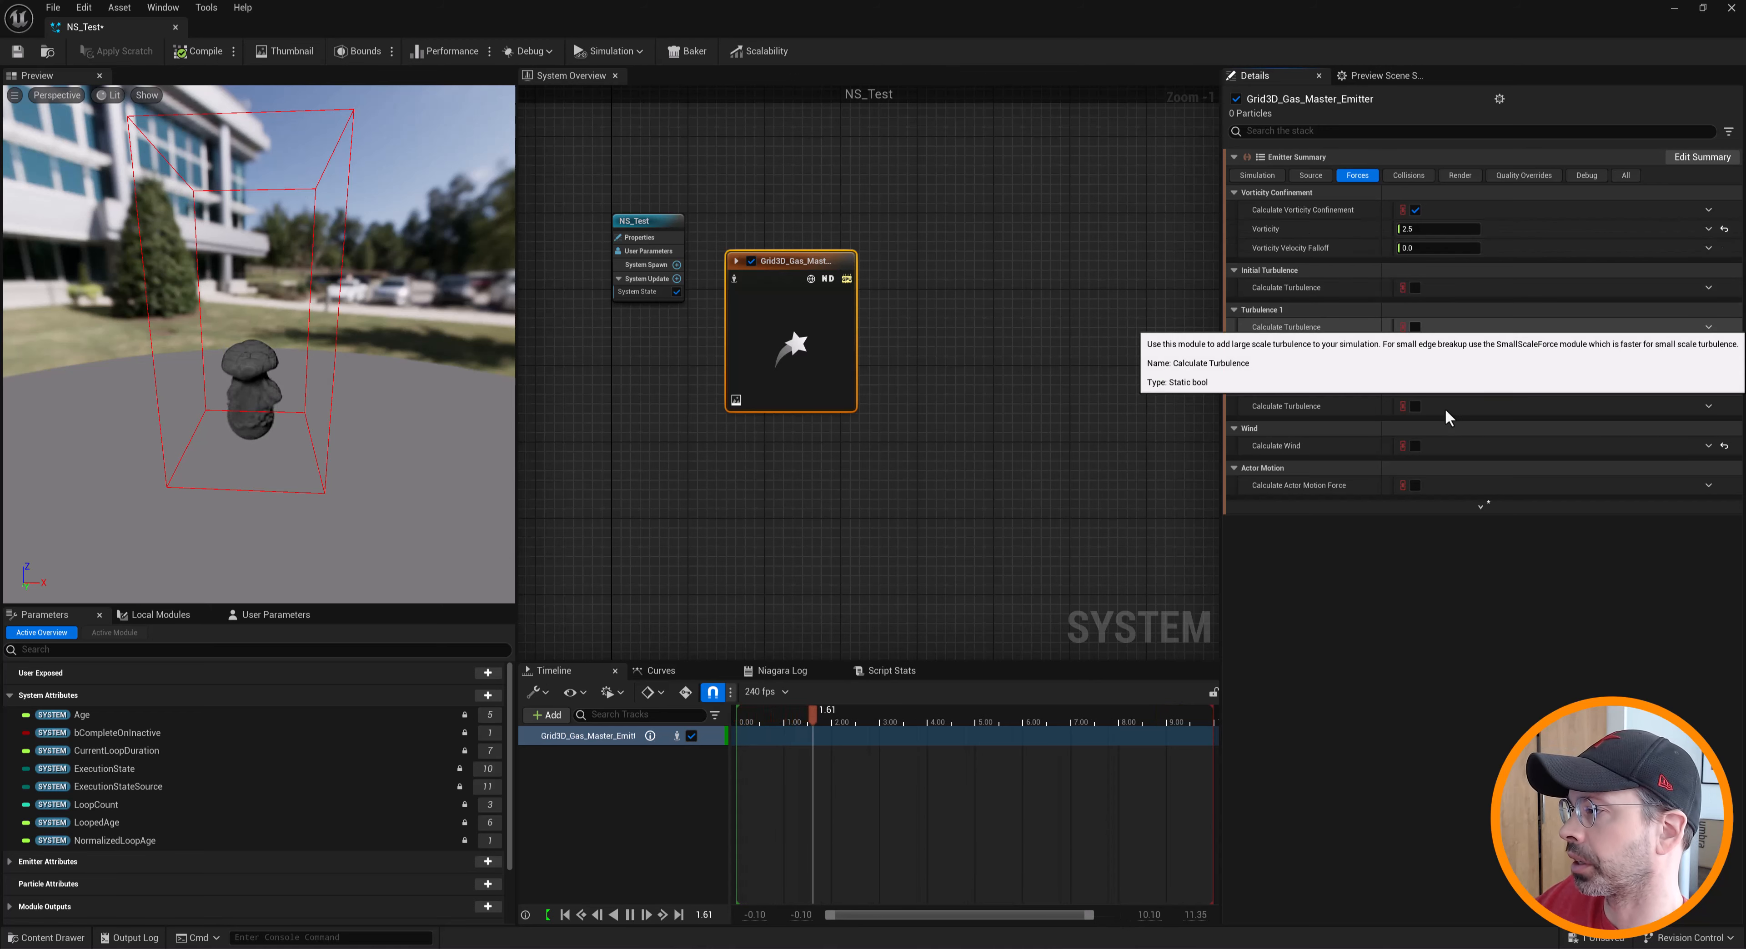
click(1416, 327)
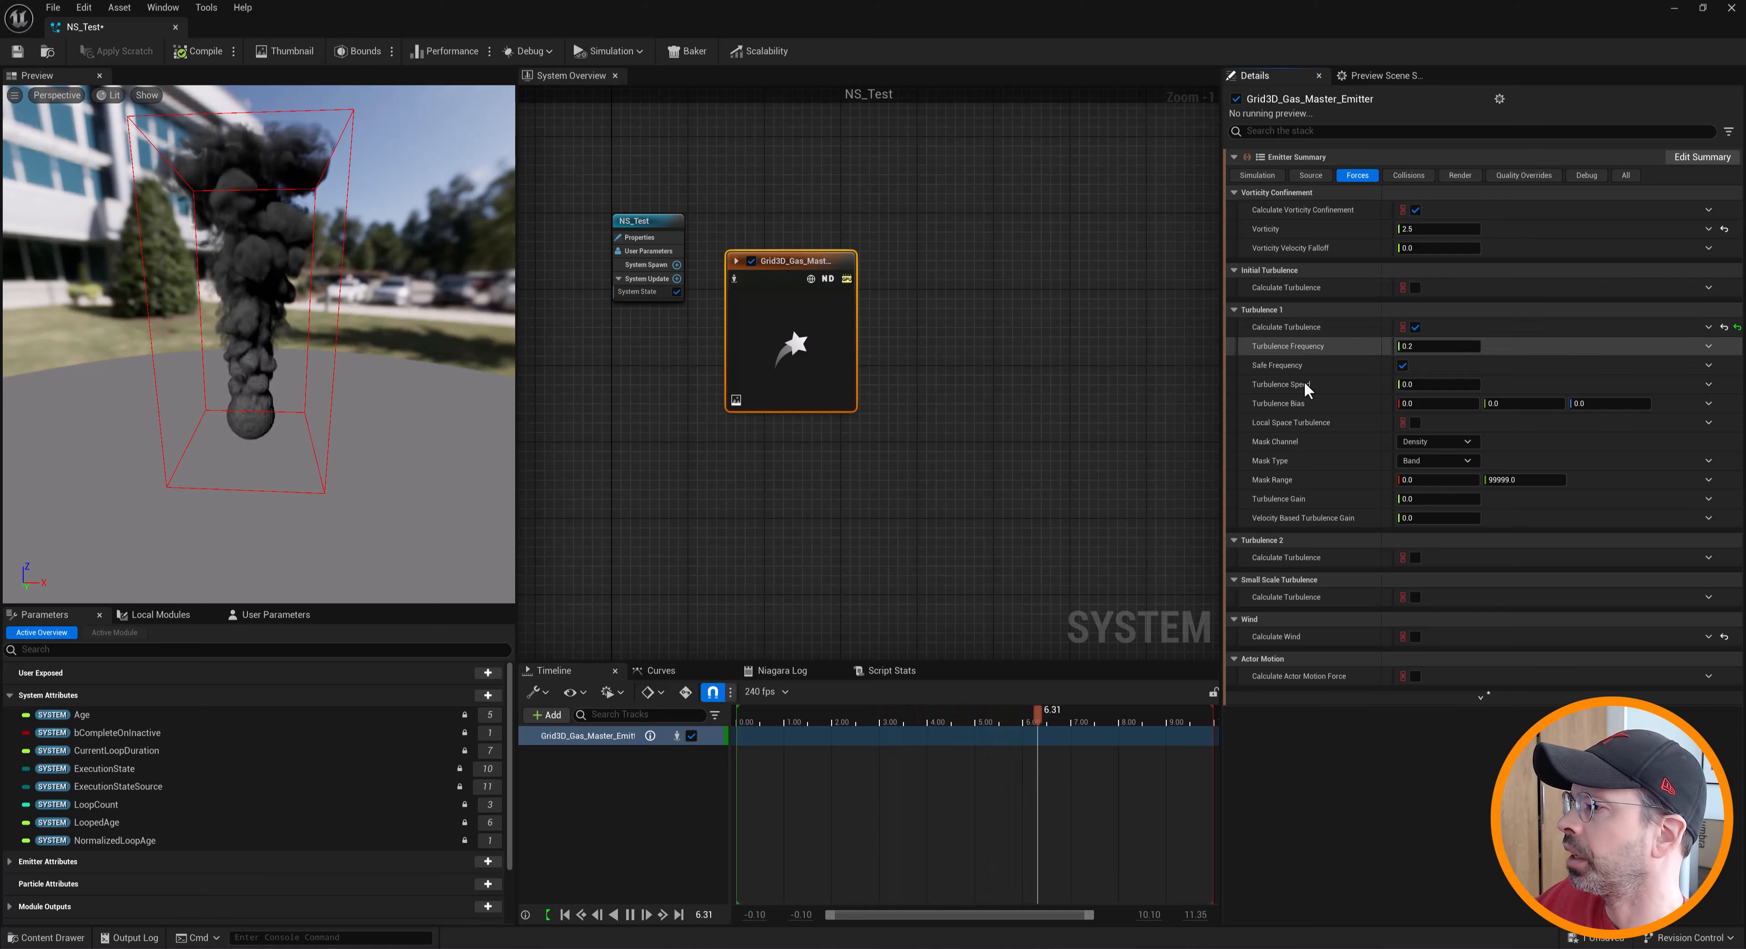
click(1448, 501)
text(100)
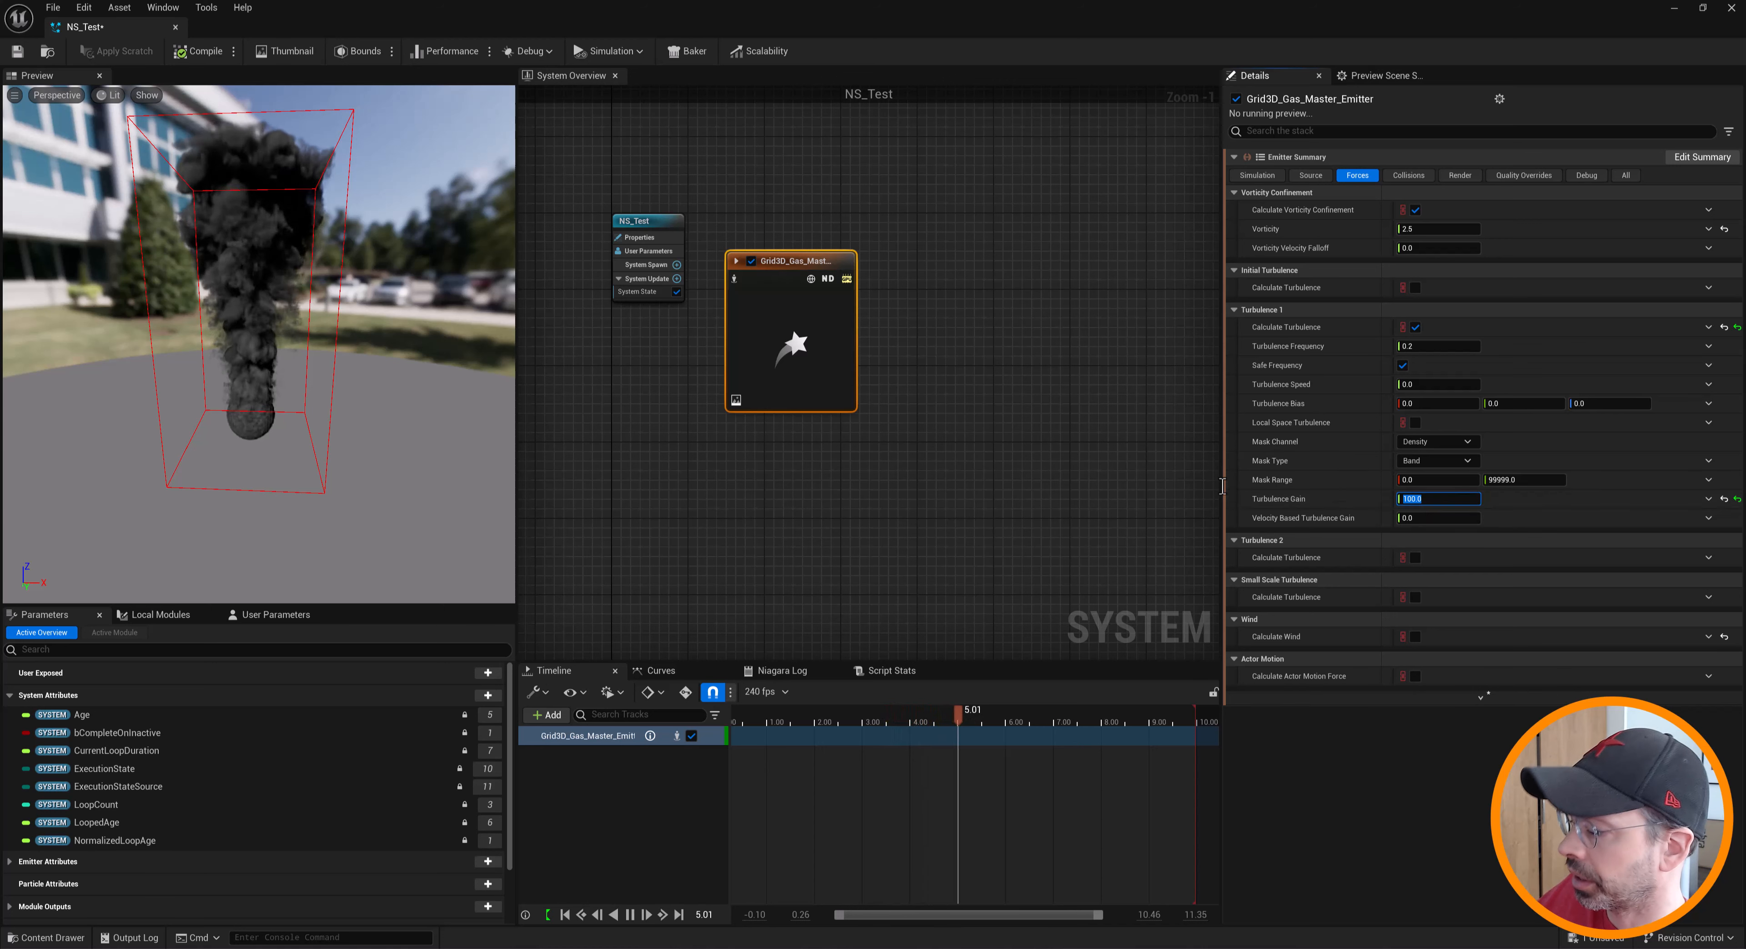
text(1)
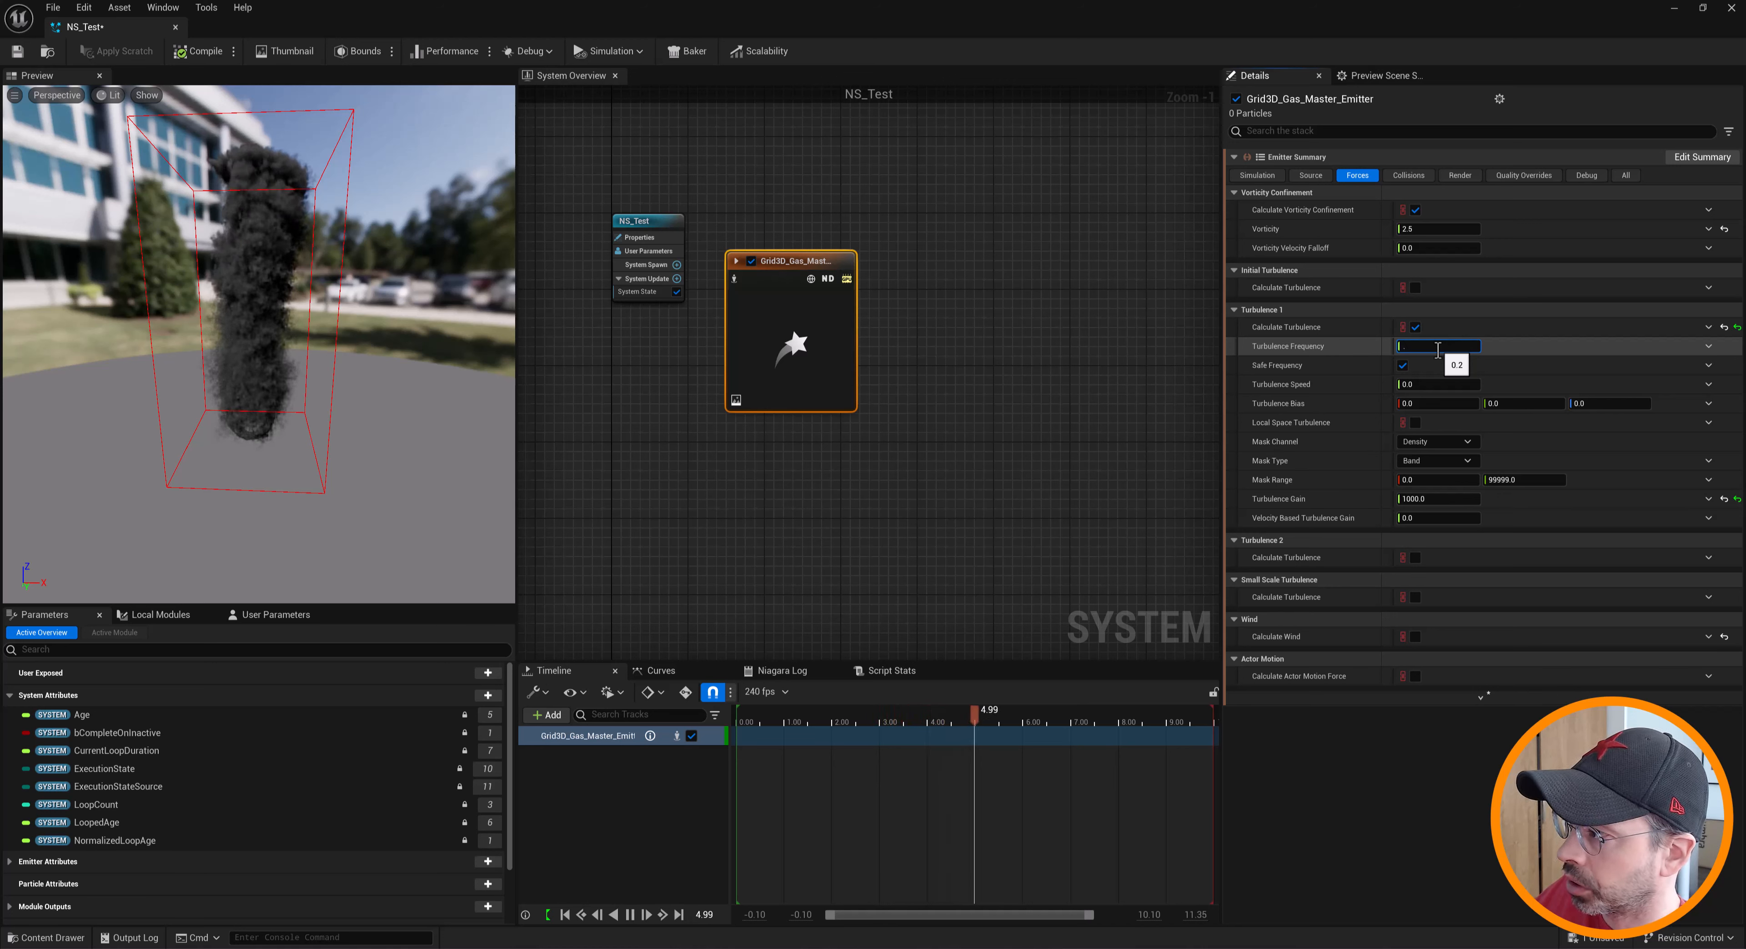
Set Turbulence 1's Turbulence Frequency to 0.01 and its Turbulence Gain to 100
text(00)
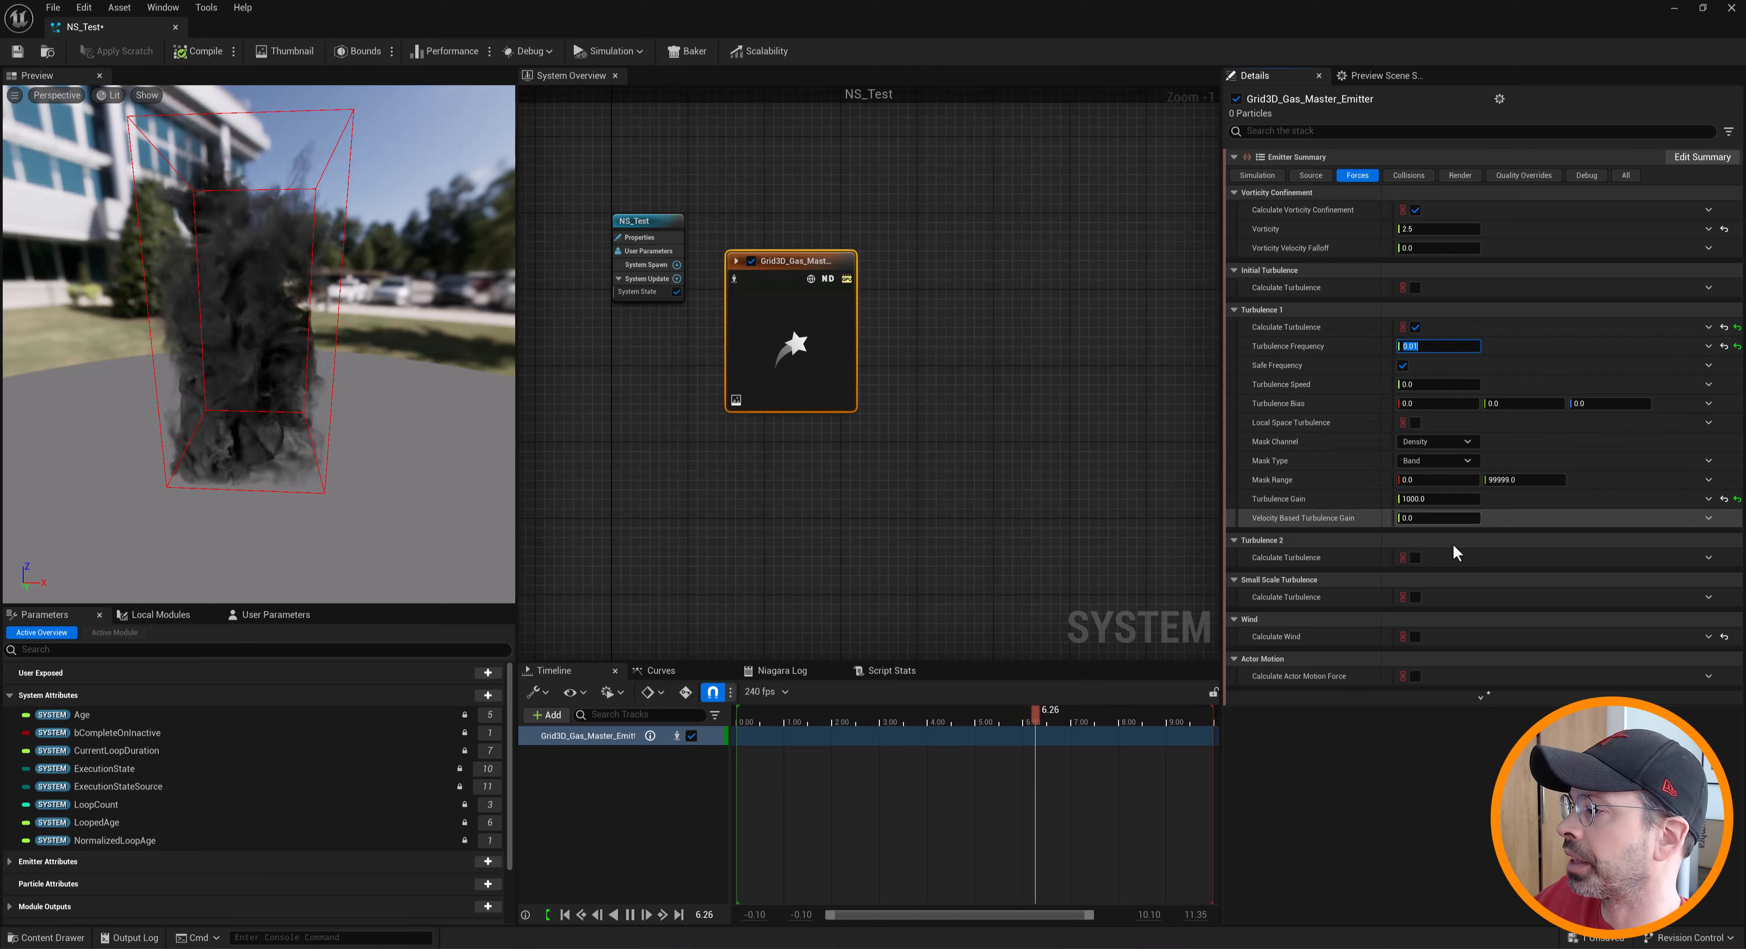
click(1437, 500)
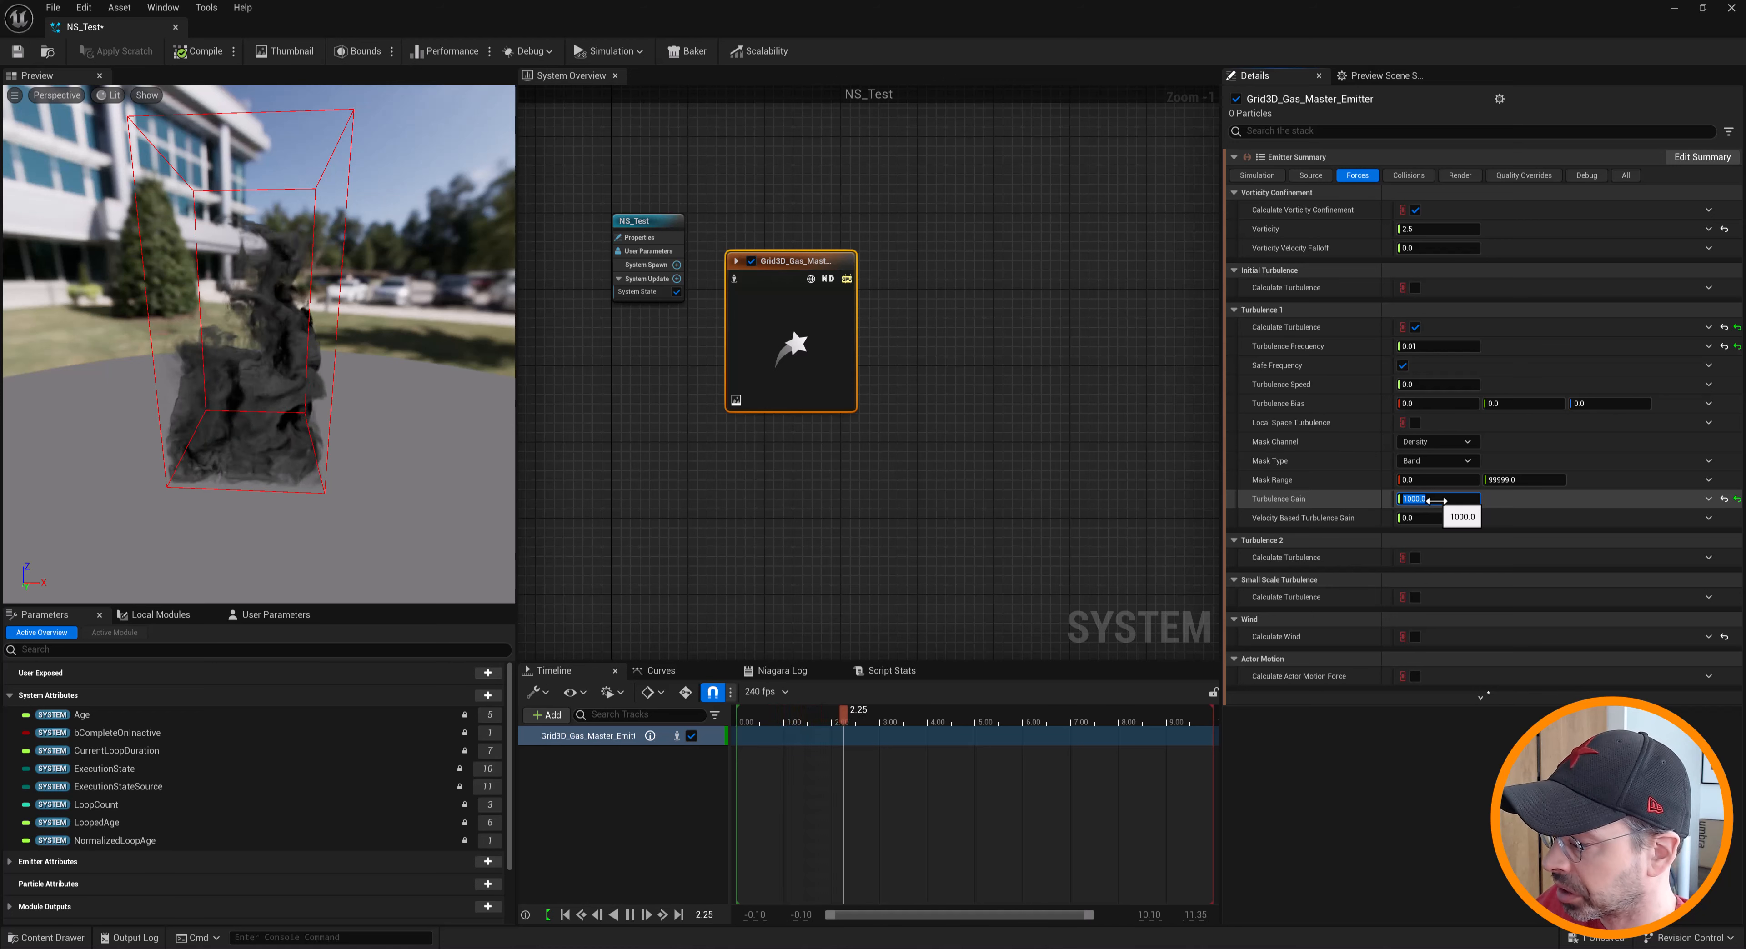
text(100)
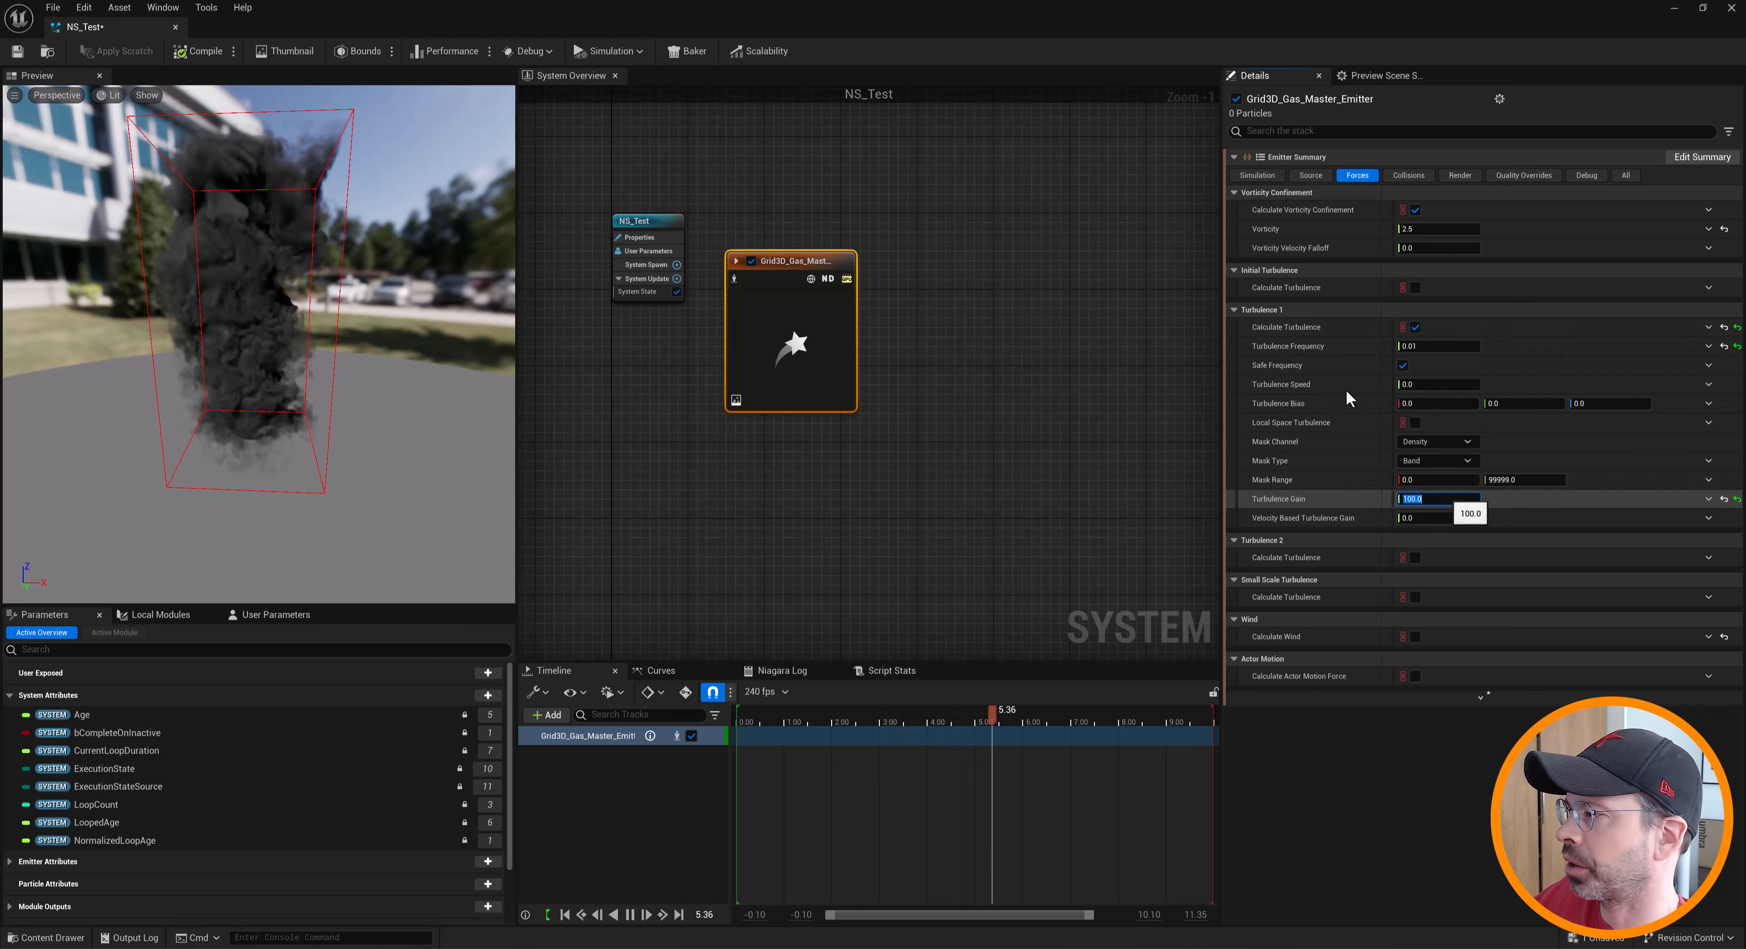
Try a Turbulence Frequency of 0.1 for Turbulence 1, and set it back to 0.01
click(1430, 346)
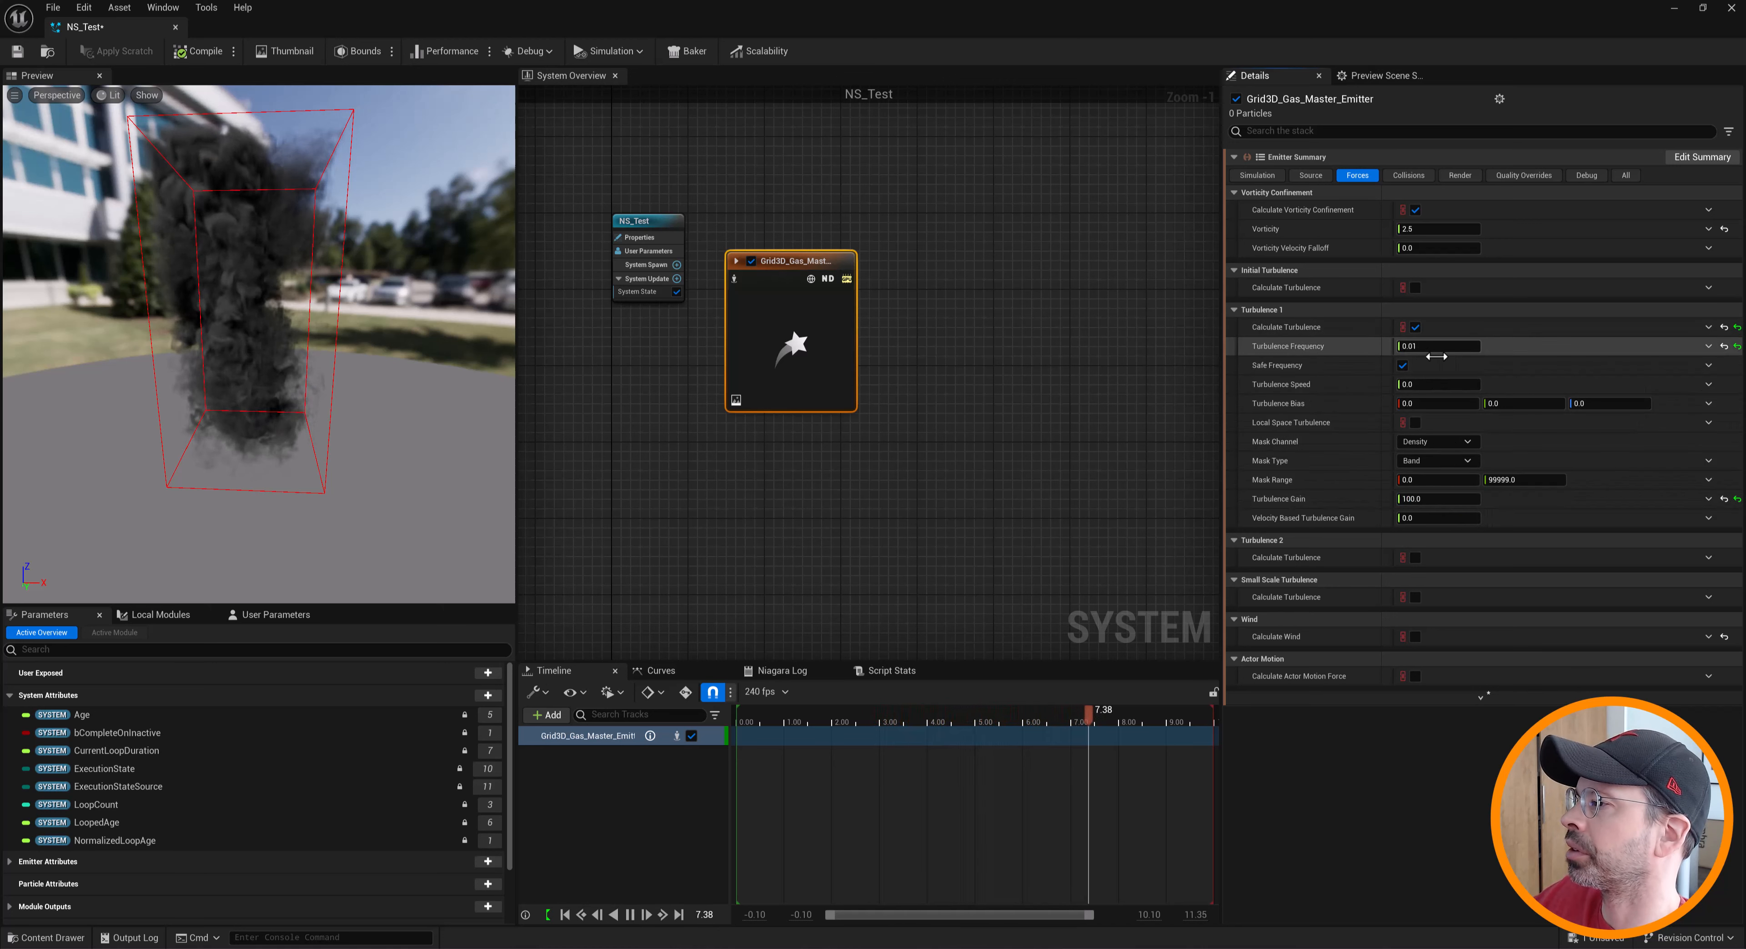
text(.)
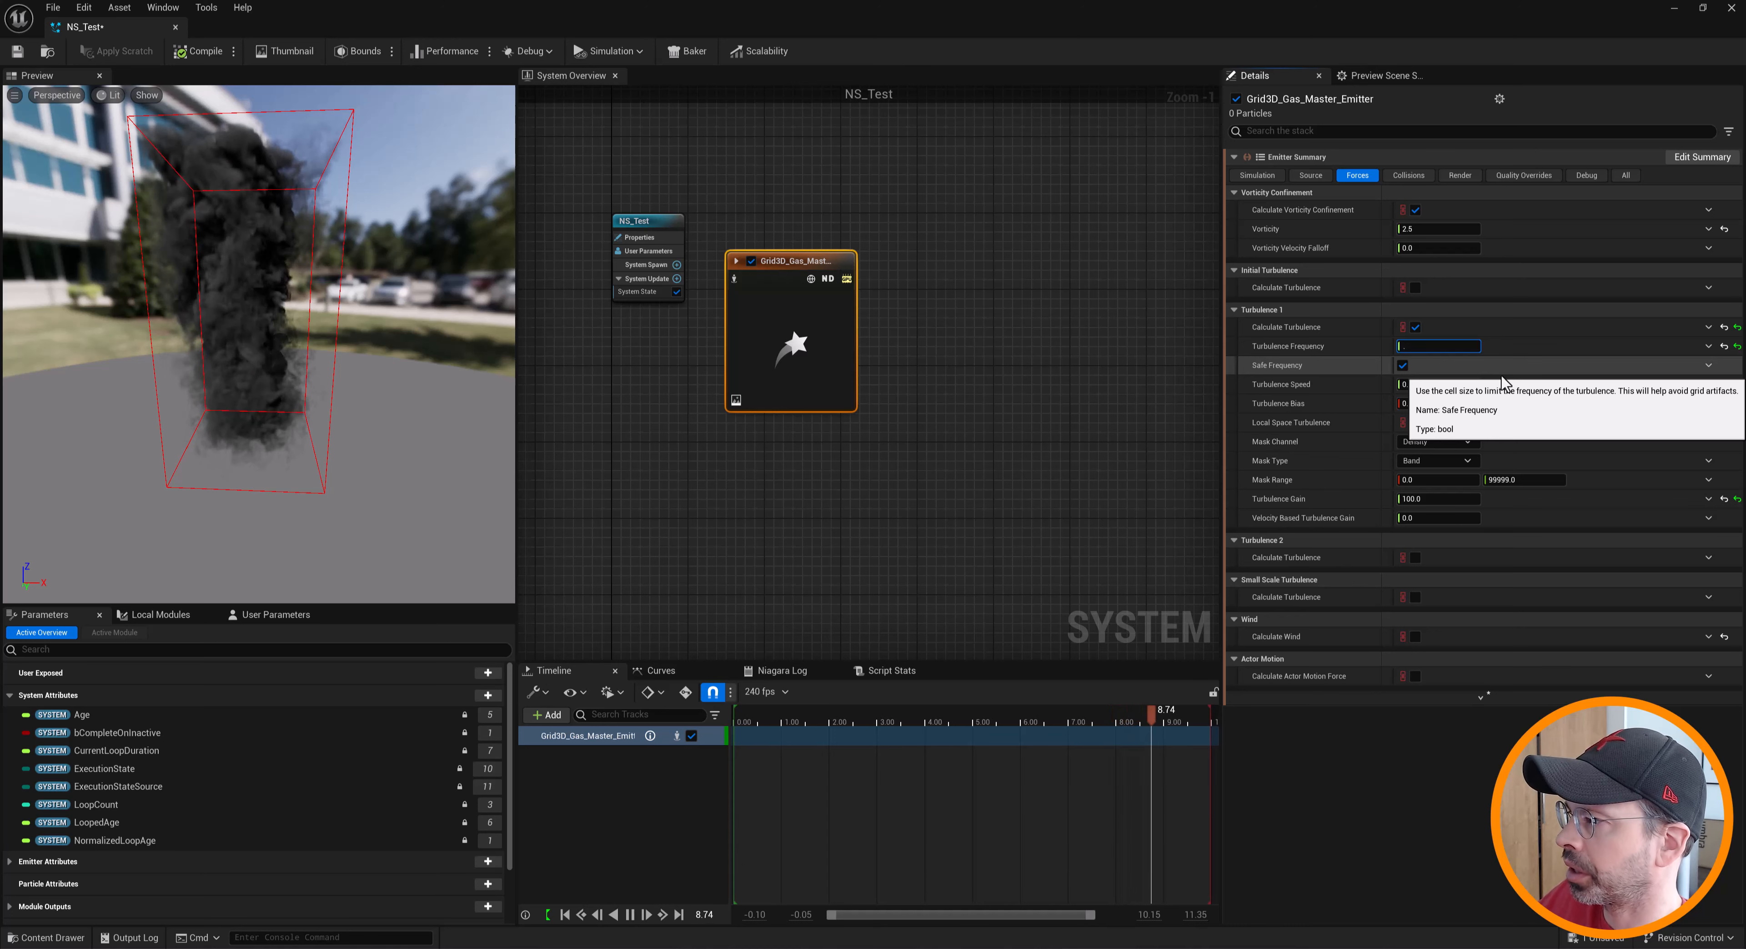
text(1)
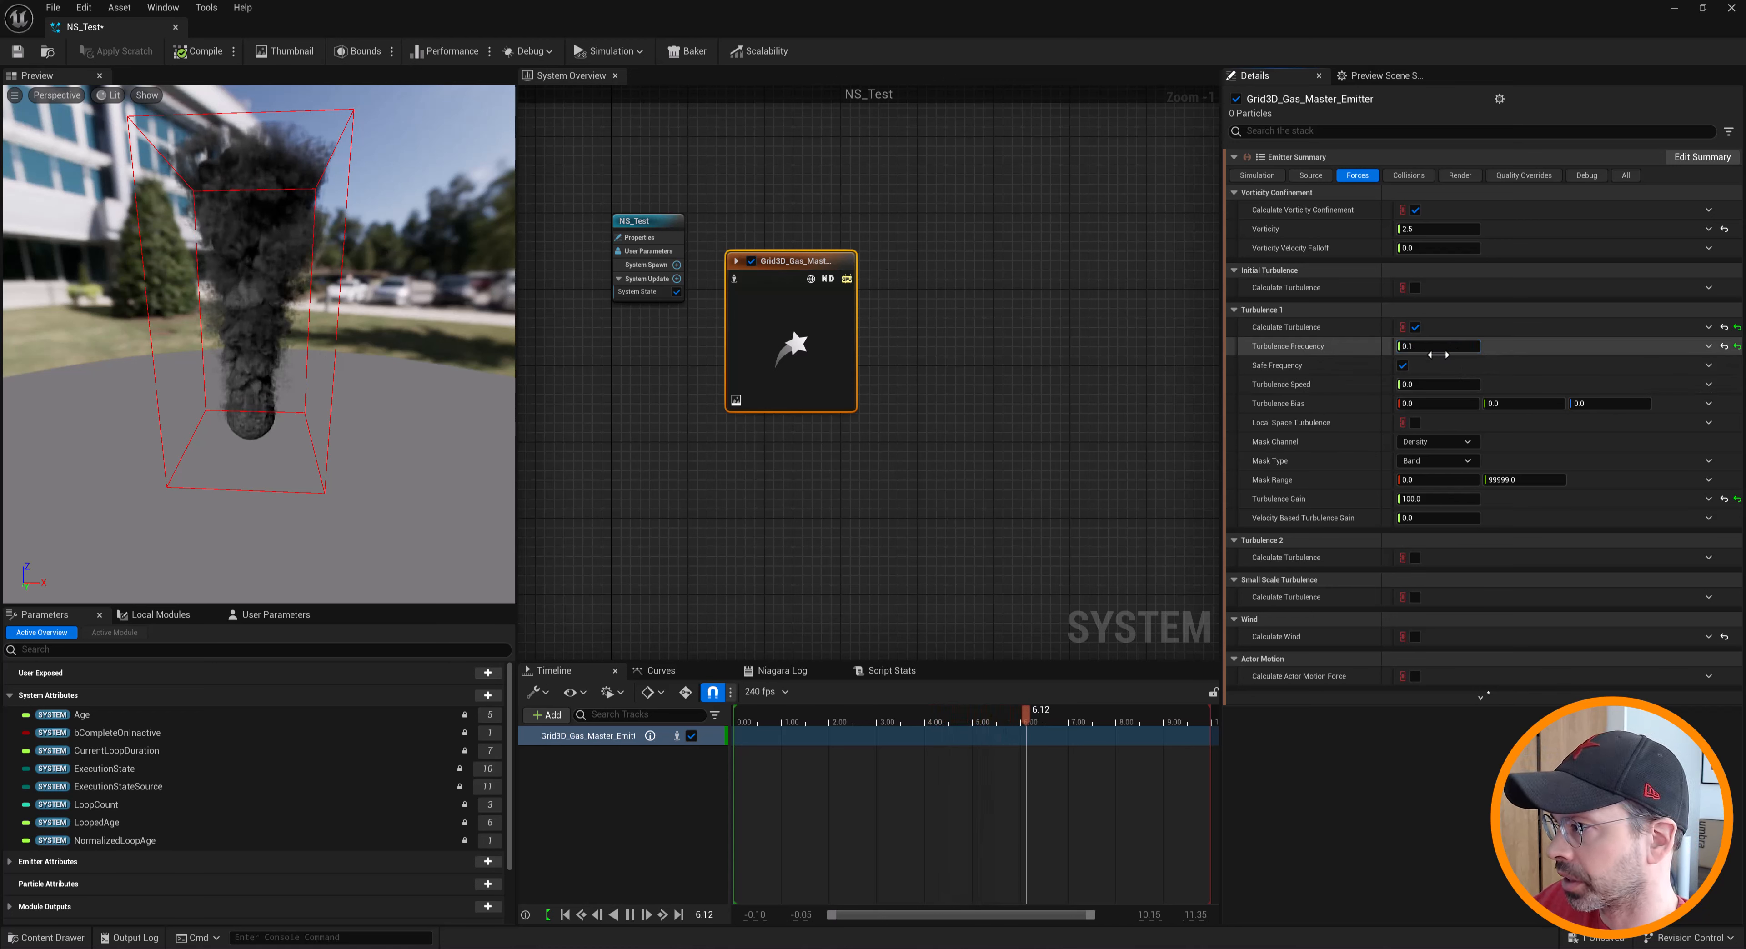
click(1417, 348)
text(0.01)
key(Return)
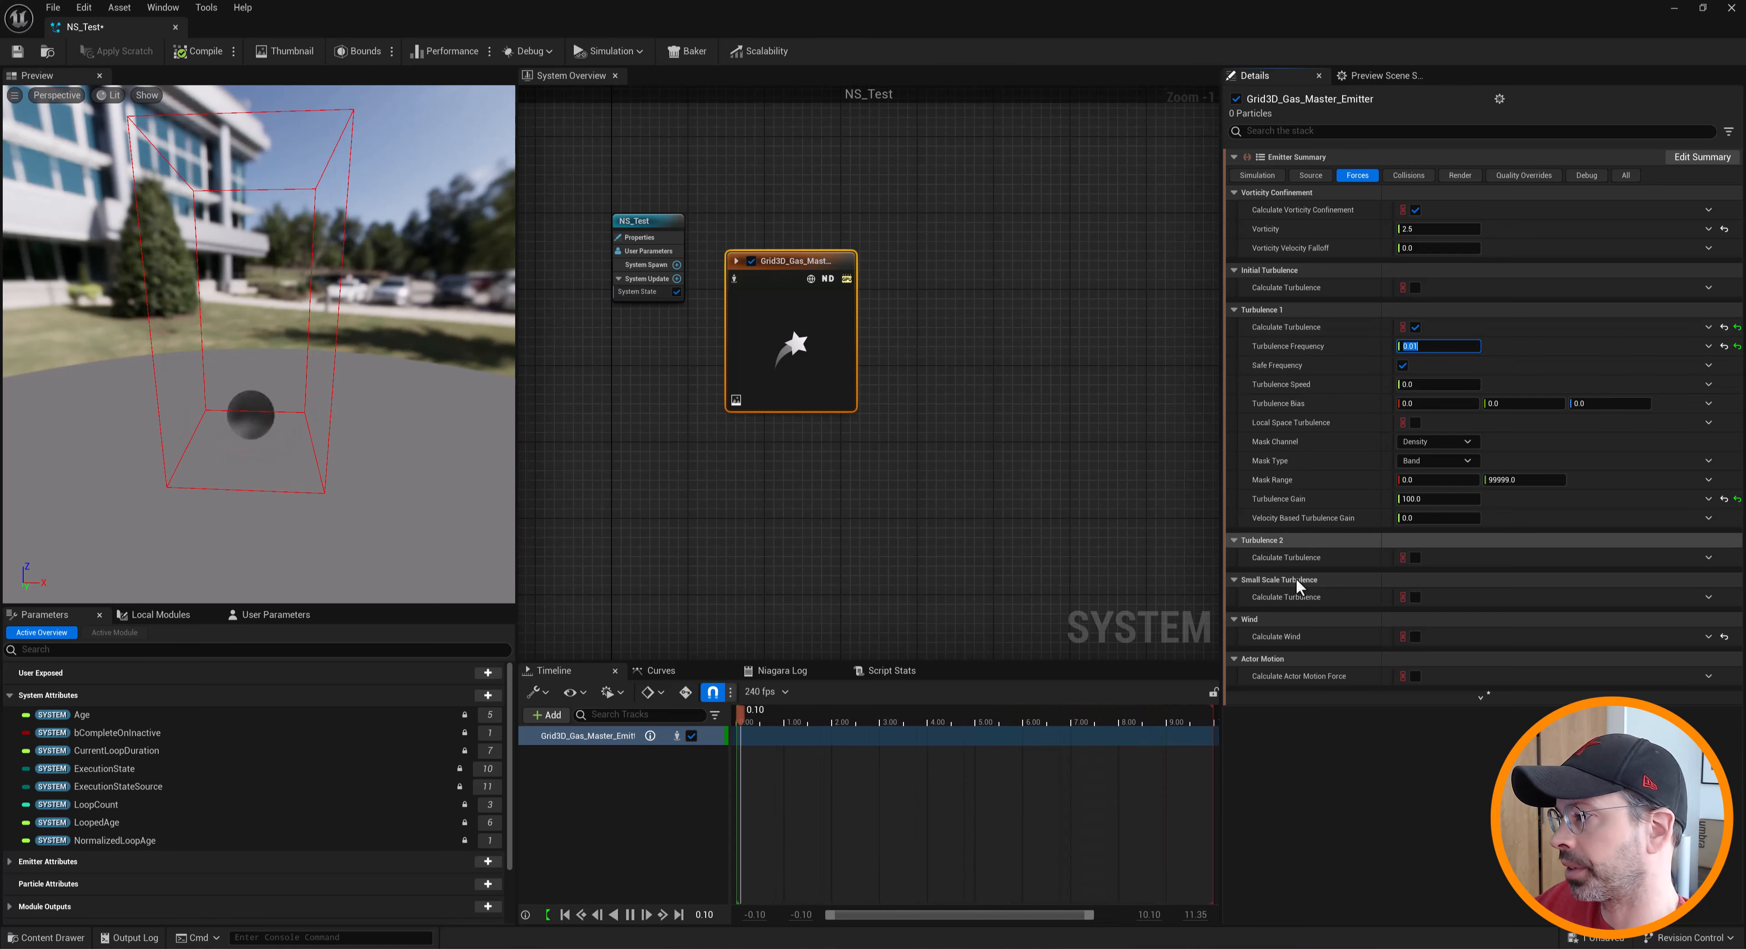
Enable Calculate Turbulence for Turbulence 2 with a Turbulence Gain of 100
click(1415, 558)
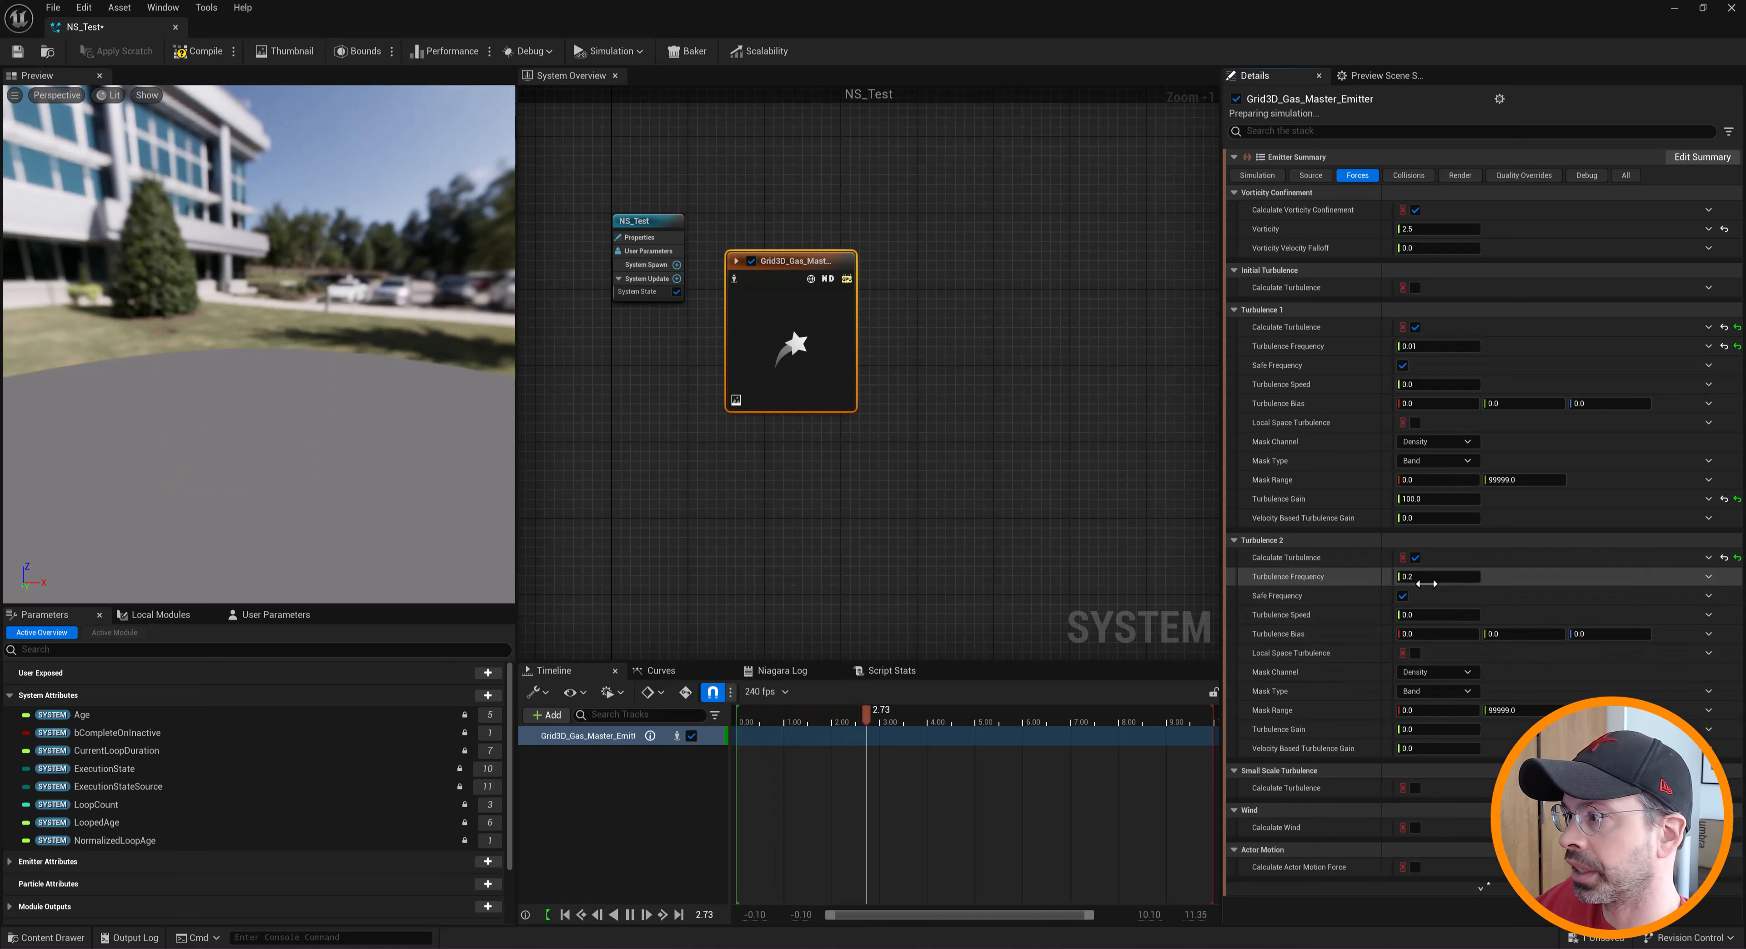
click(1449, 730)
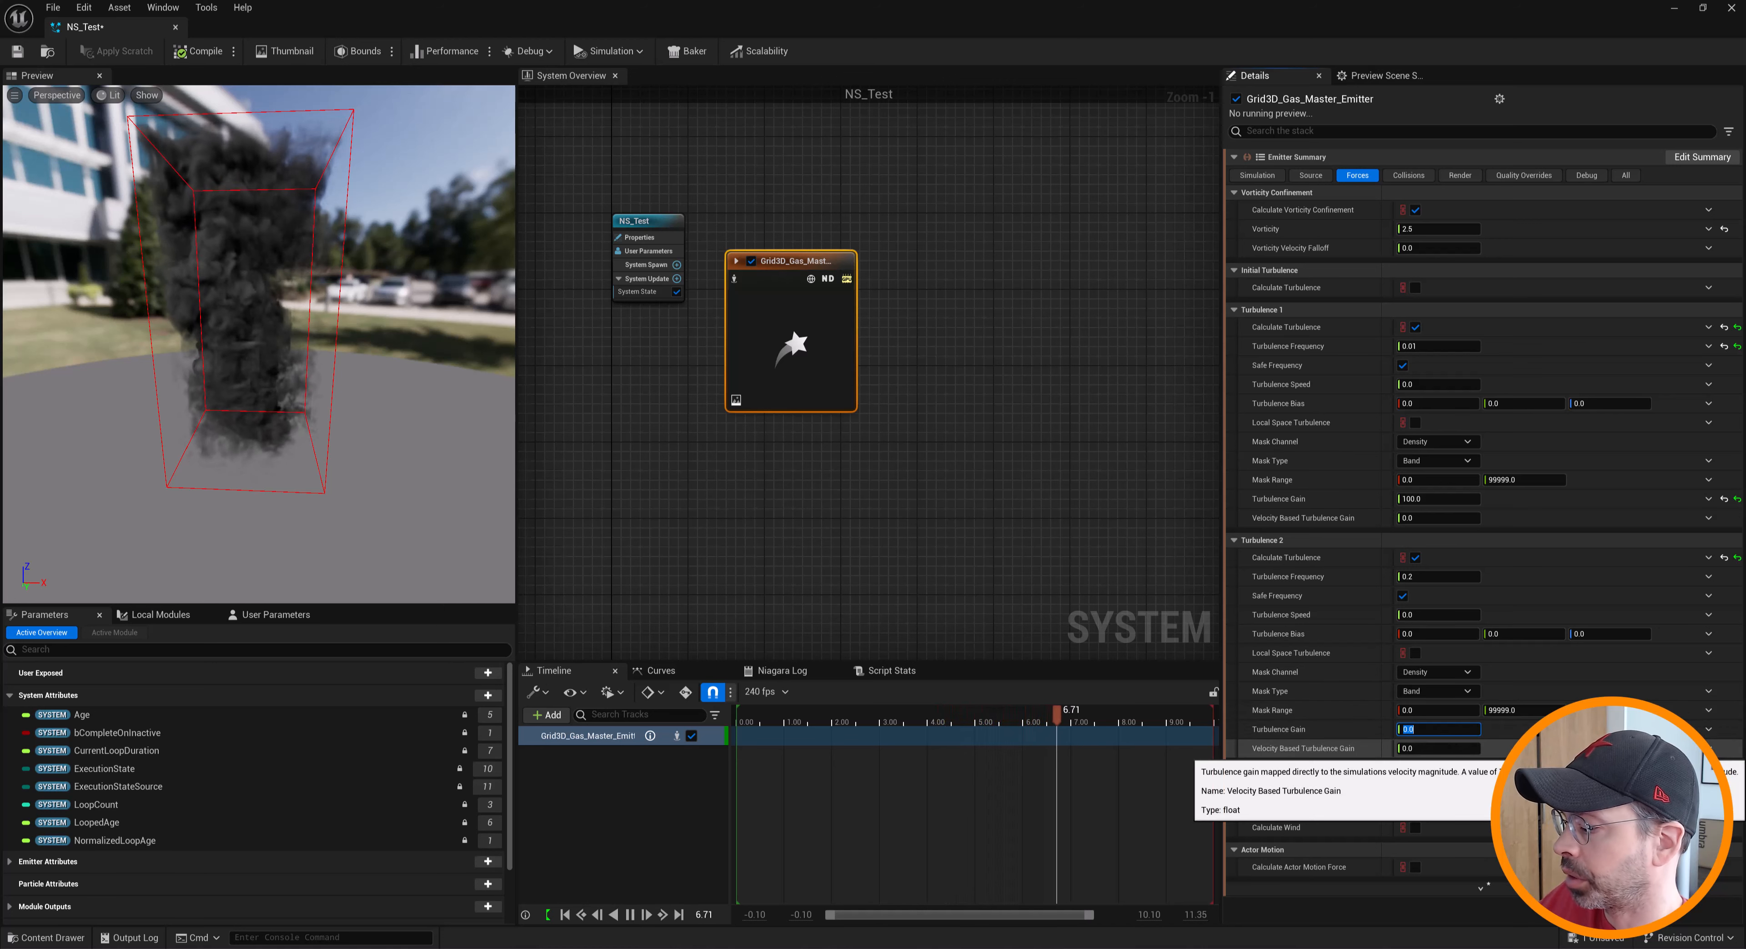
text(100)
key(Return)
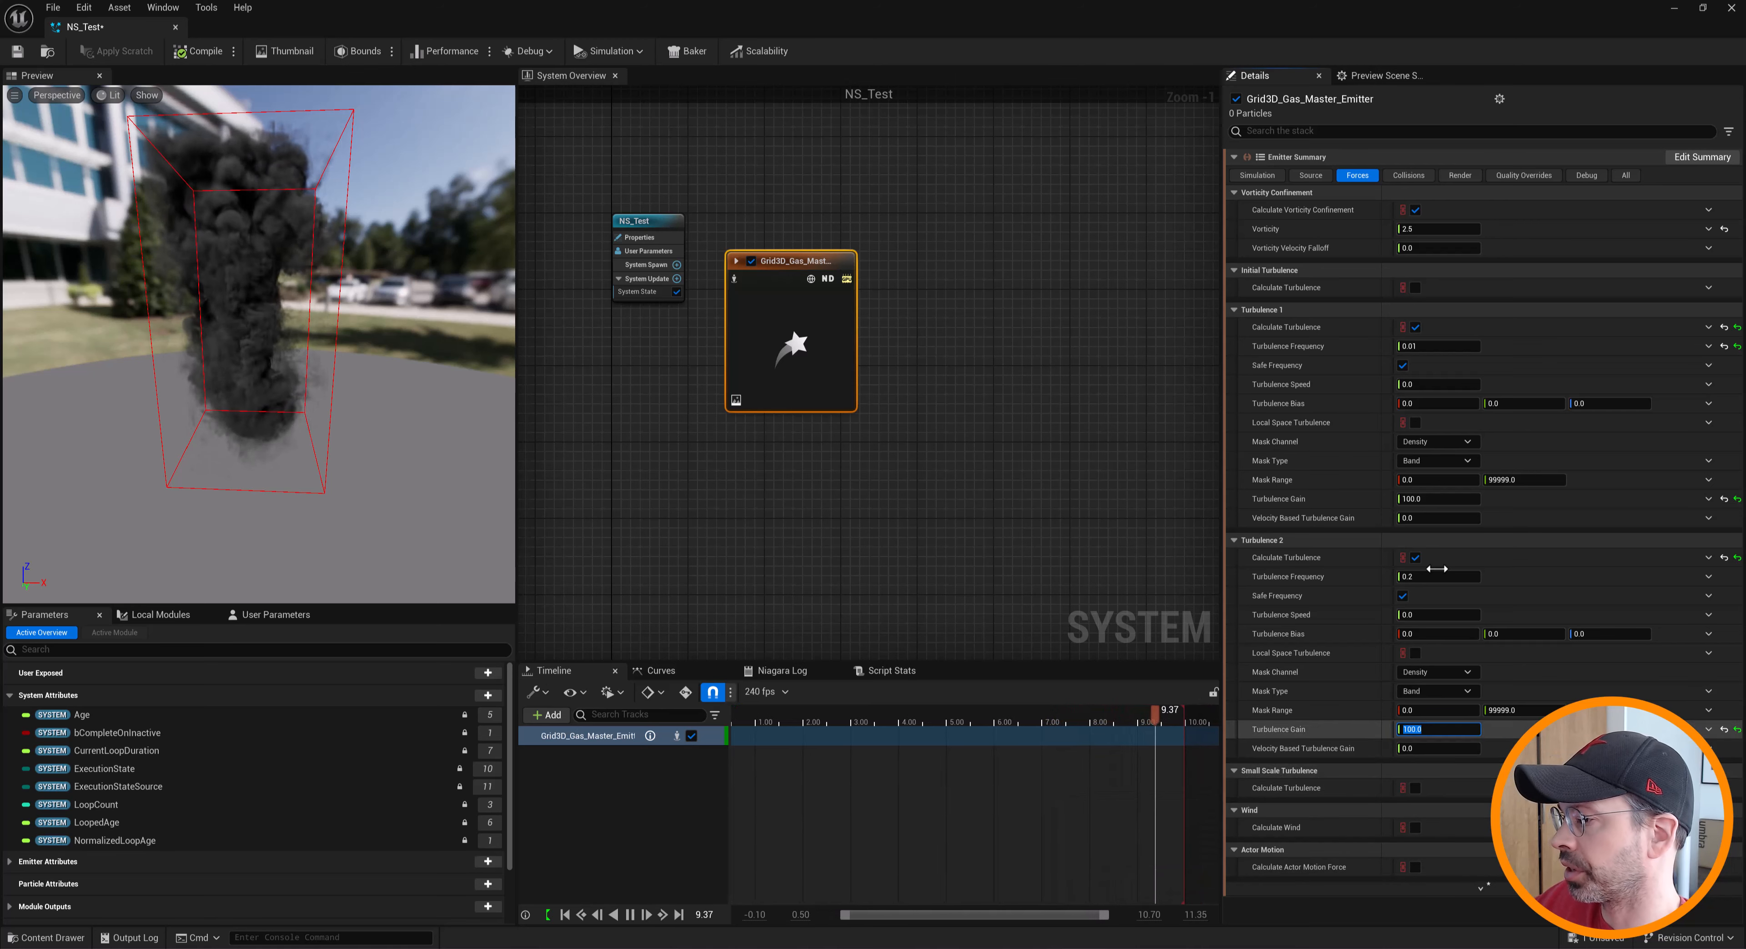
Disable Turbulence 1 and Turbulence 2, and enable Small Scale Turbulence with a Gain of 1000
click(1415, 558)
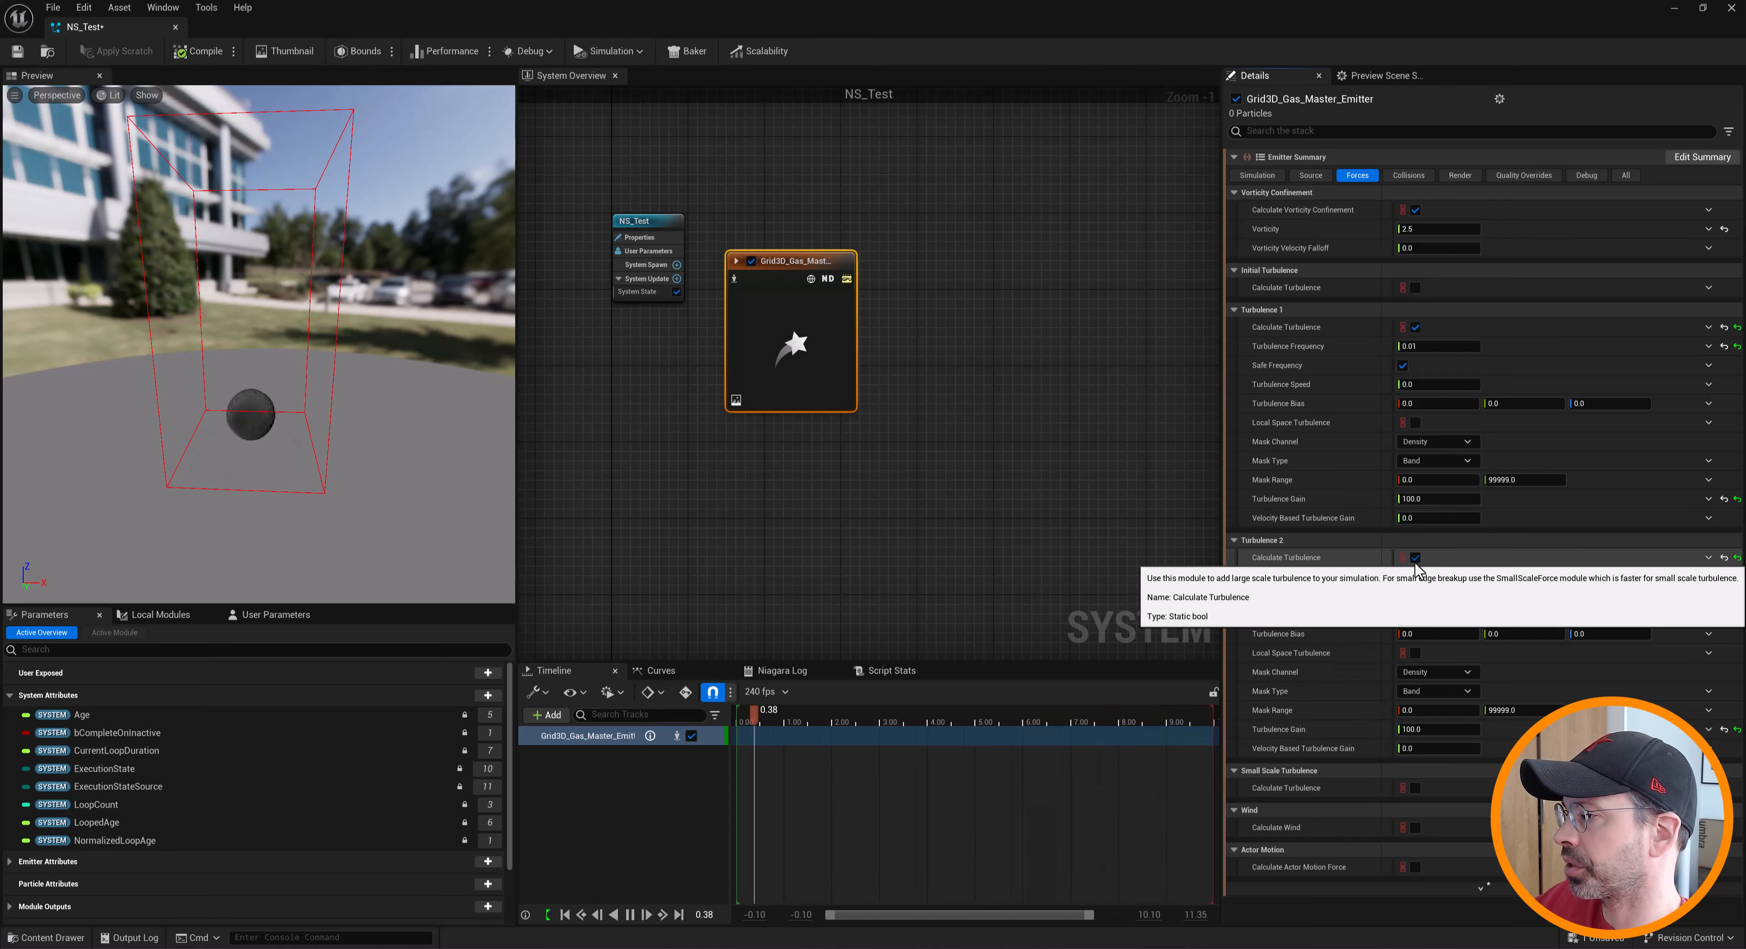
click(1415, 327)
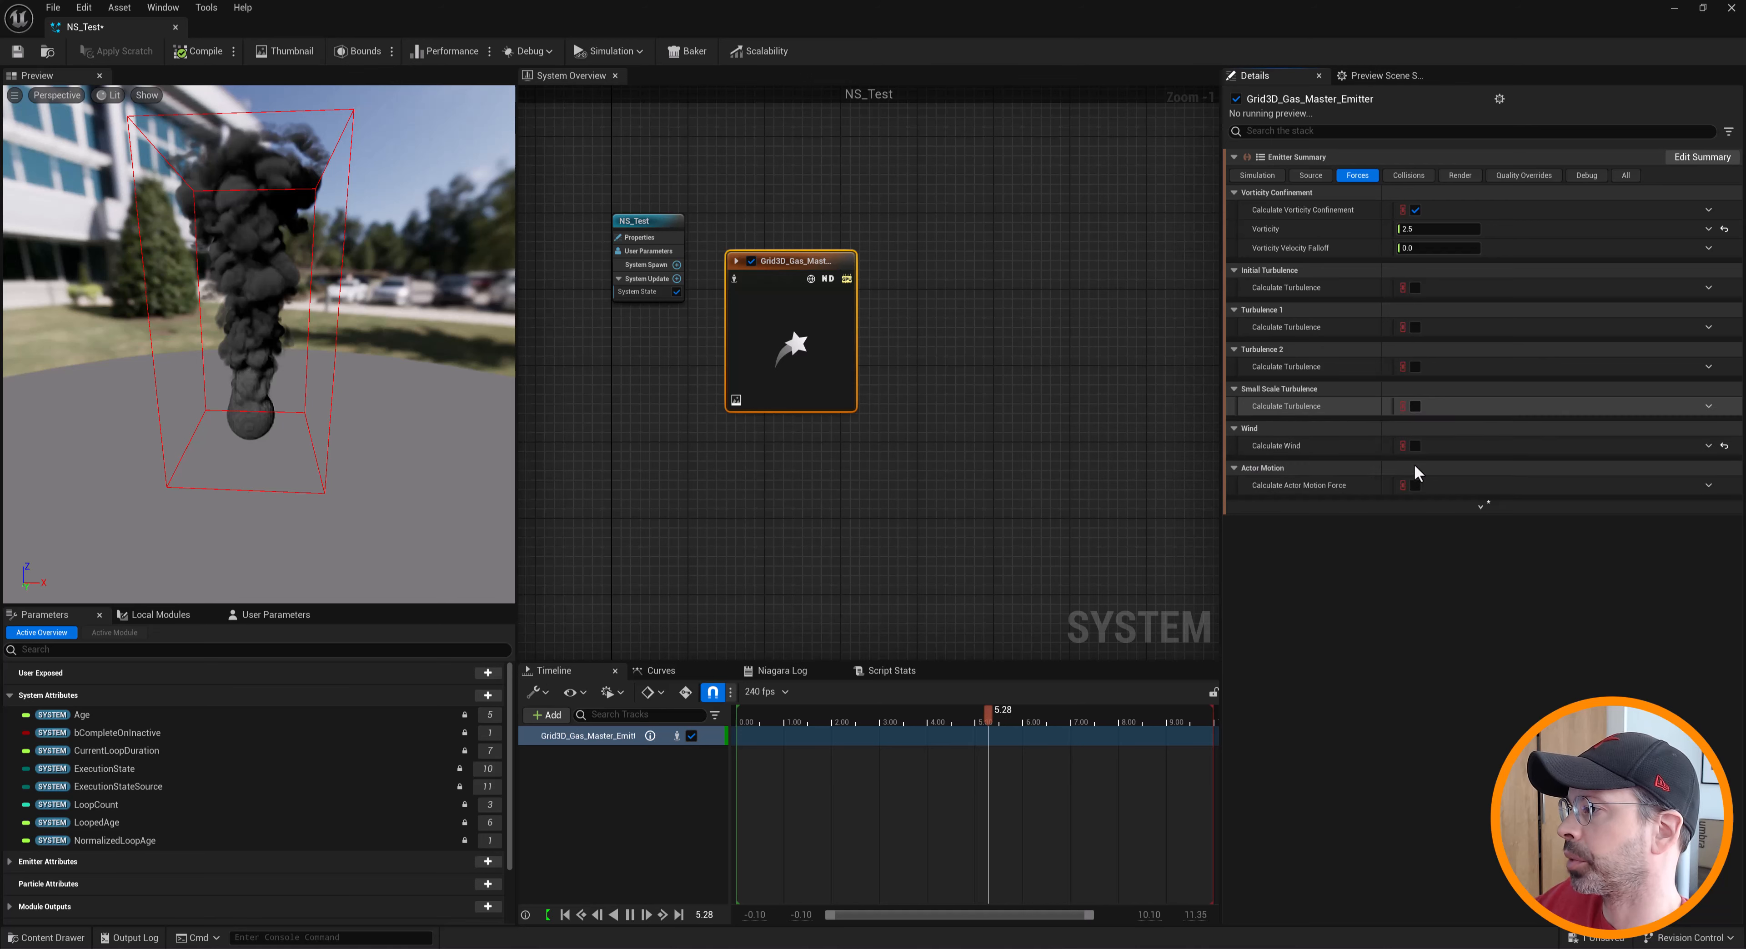
click(1415, 405)
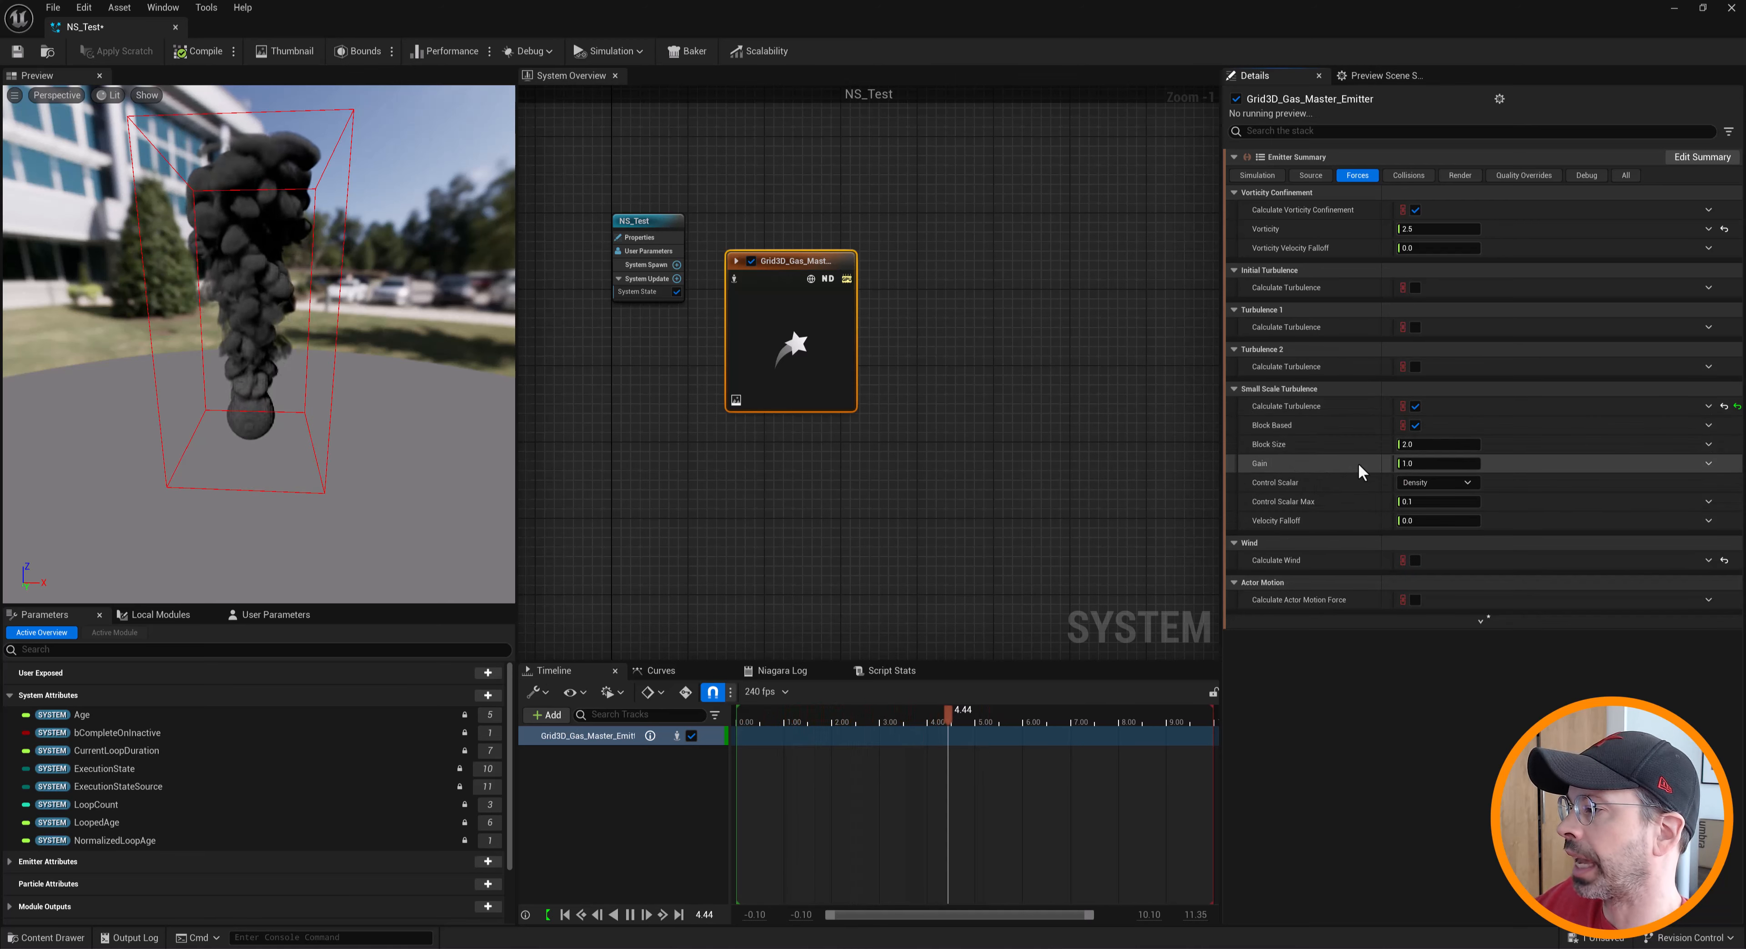
click(1461, 465)
text(1)
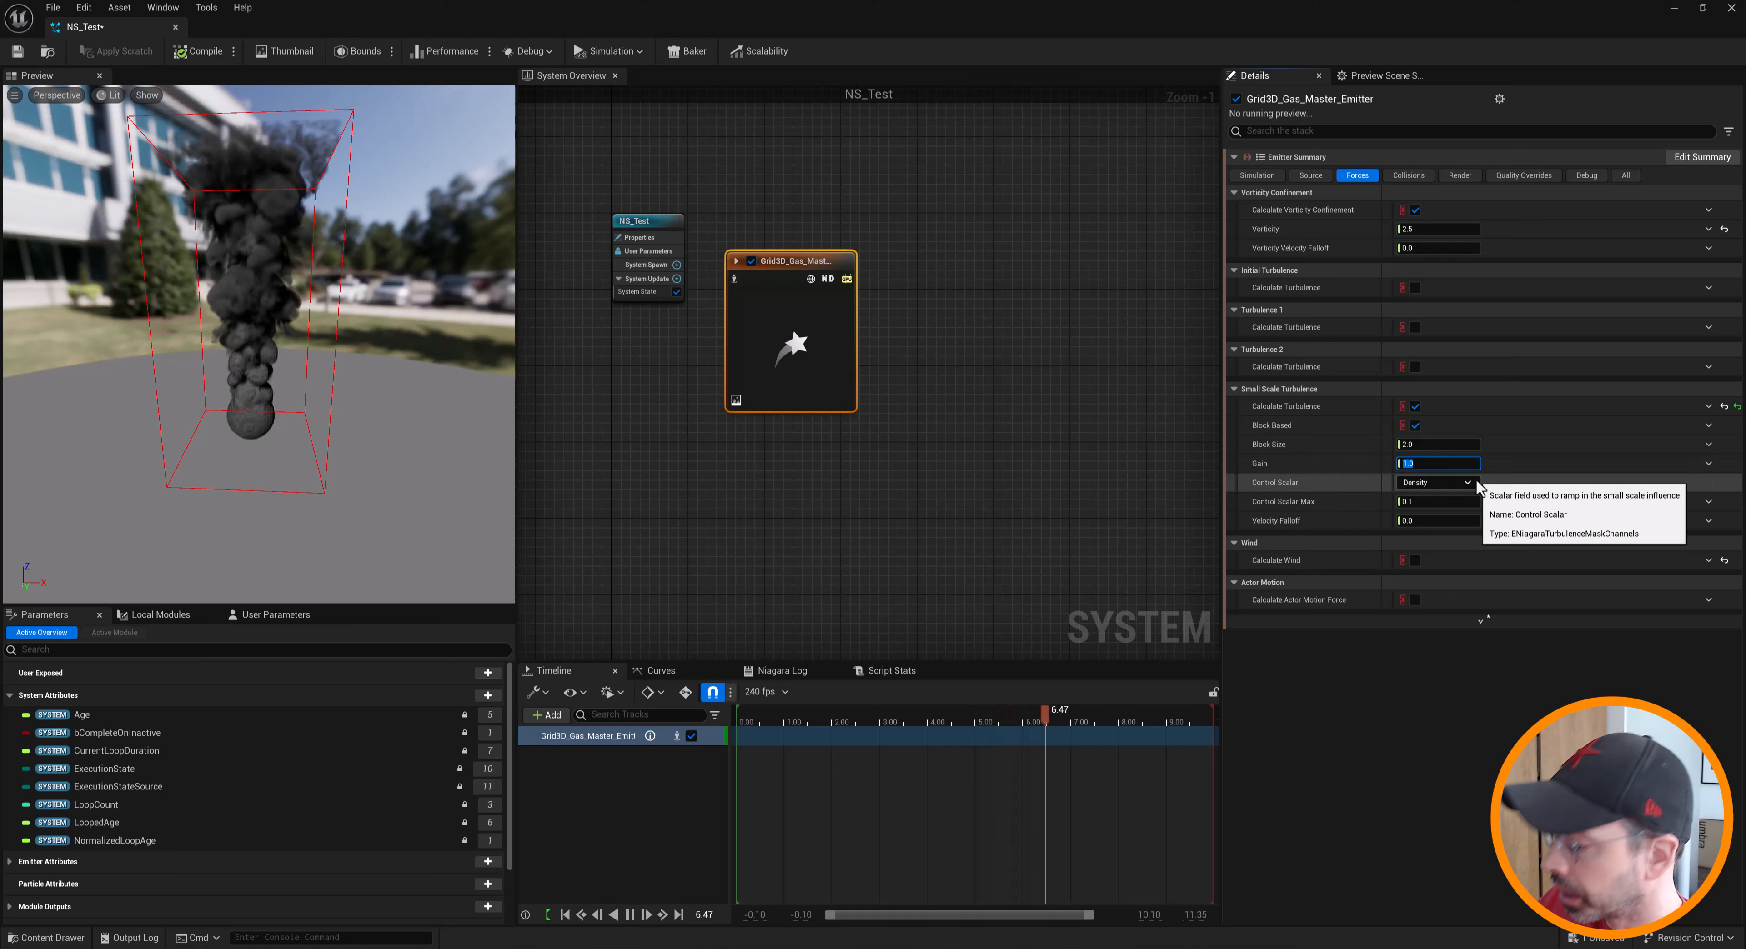
text(000)
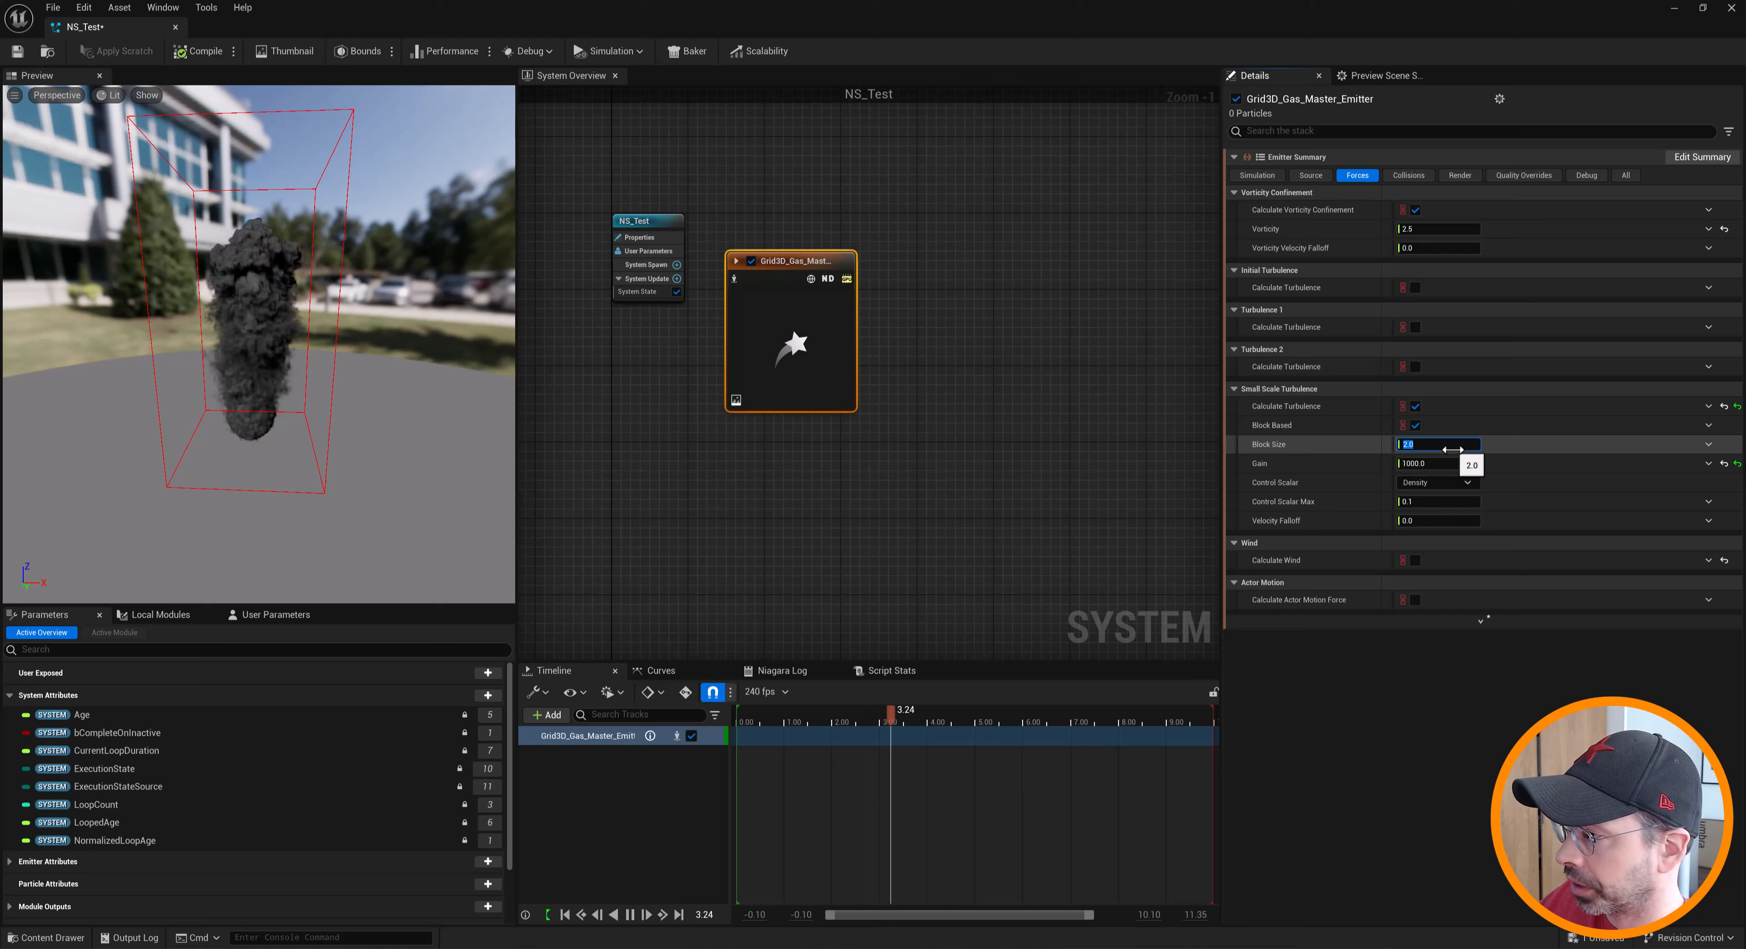
Try Block Size values of 50 and 1 for Small Scale Turbulence before setting it to 10, and set the Gain to 100
text(50)
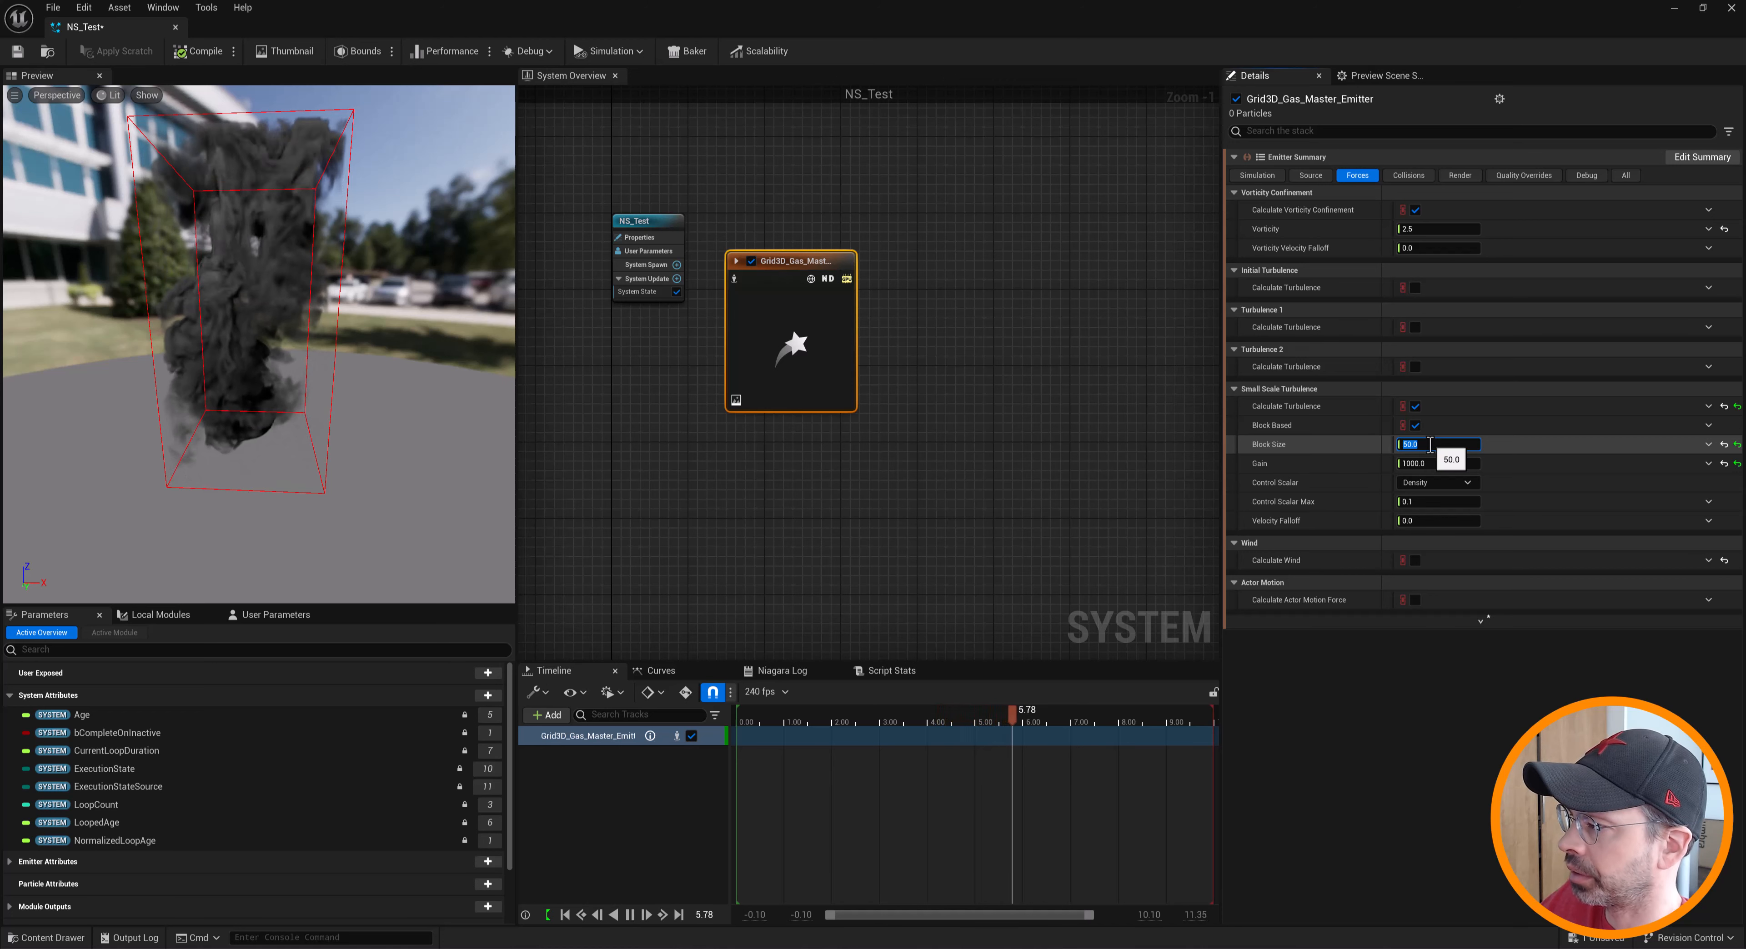
text(1)
key(Return)
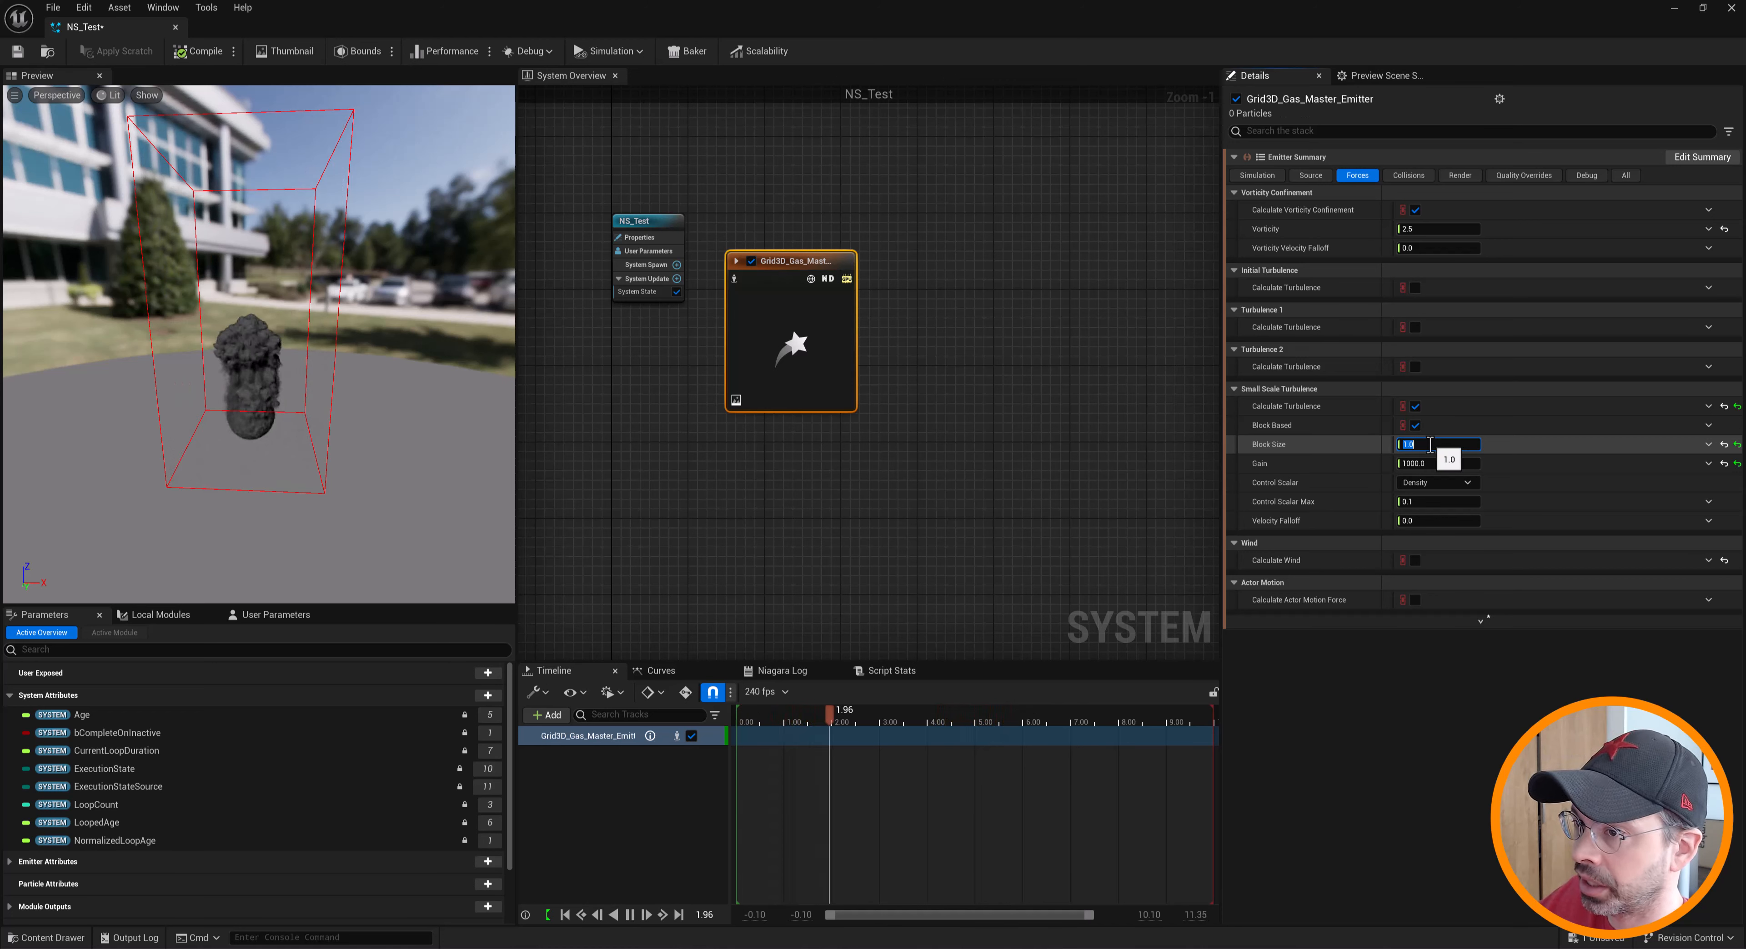
text(10)
key(Return)
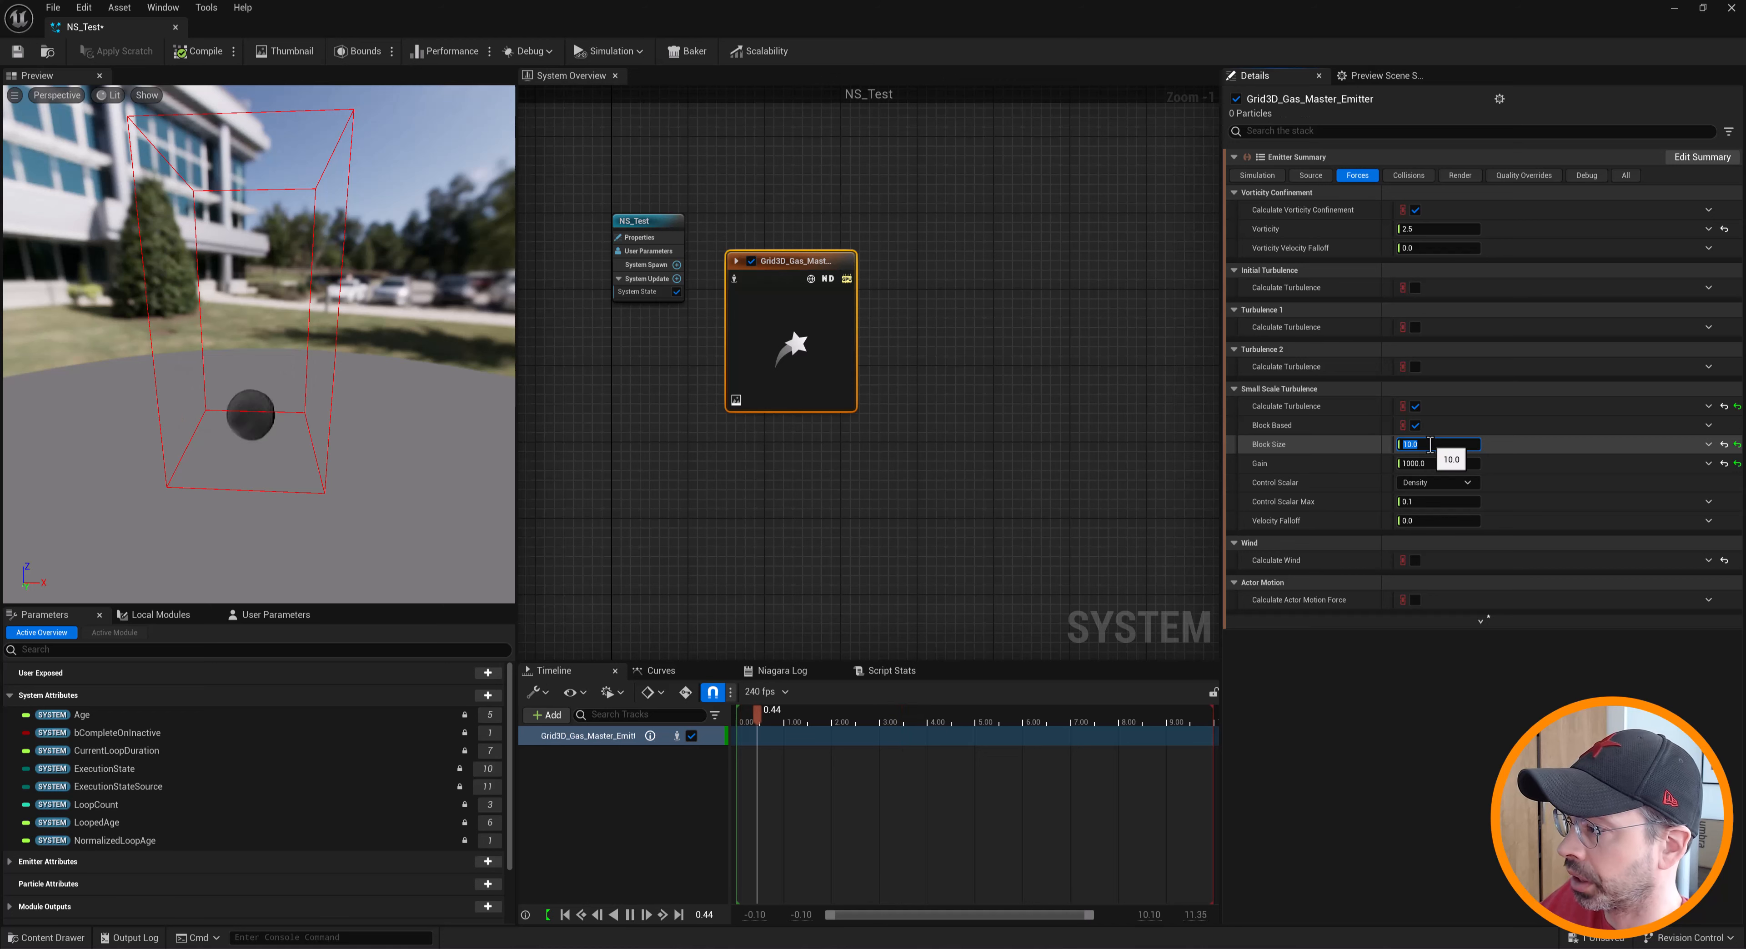
click(1433, 464)
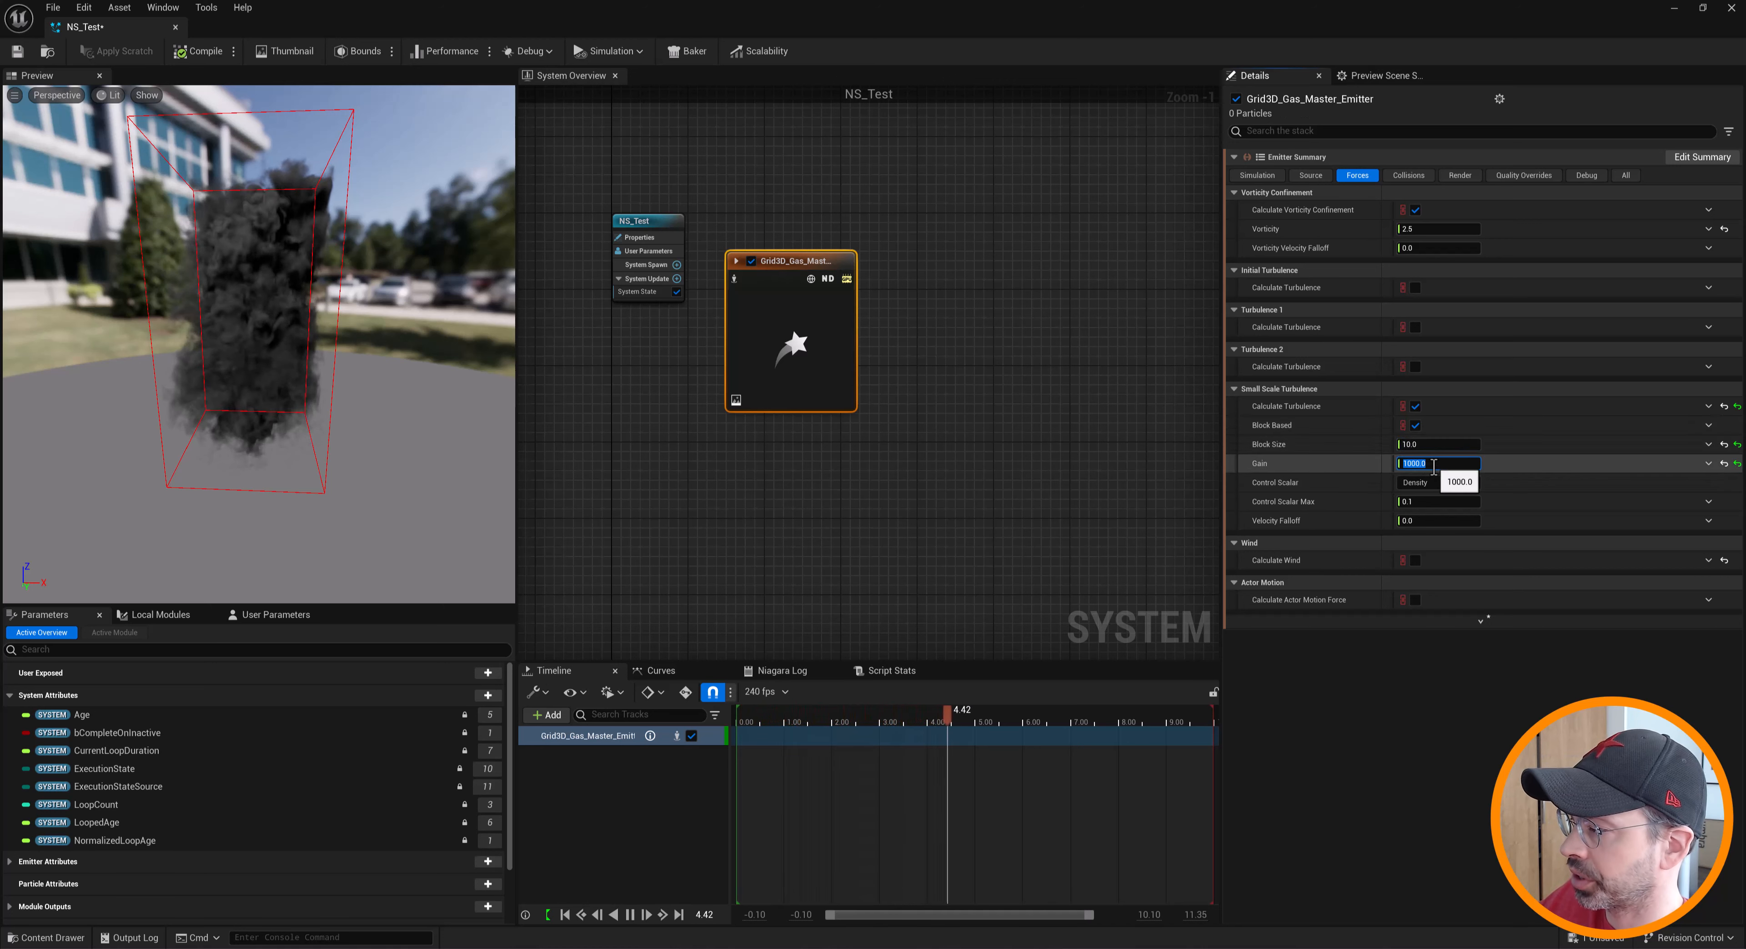
text(1)
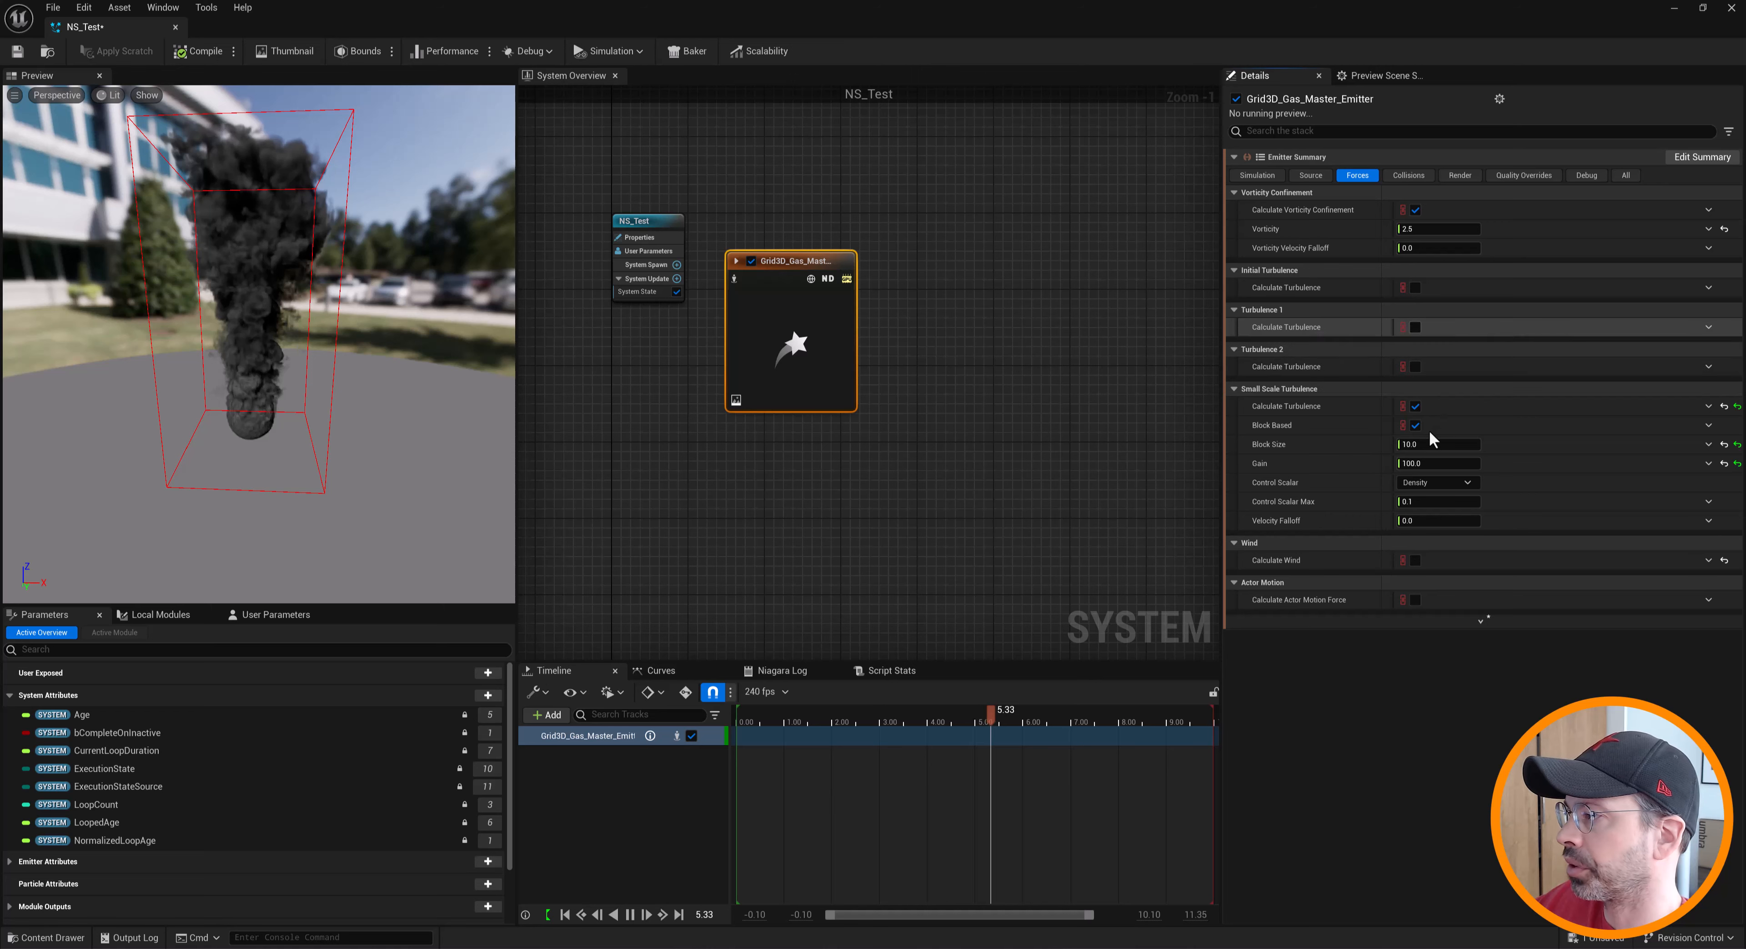
Enable Calculate Turbulence again for Turbulence 1 and Turbulence 2, and show the emitter's Collisions settings
click(1416, 327)
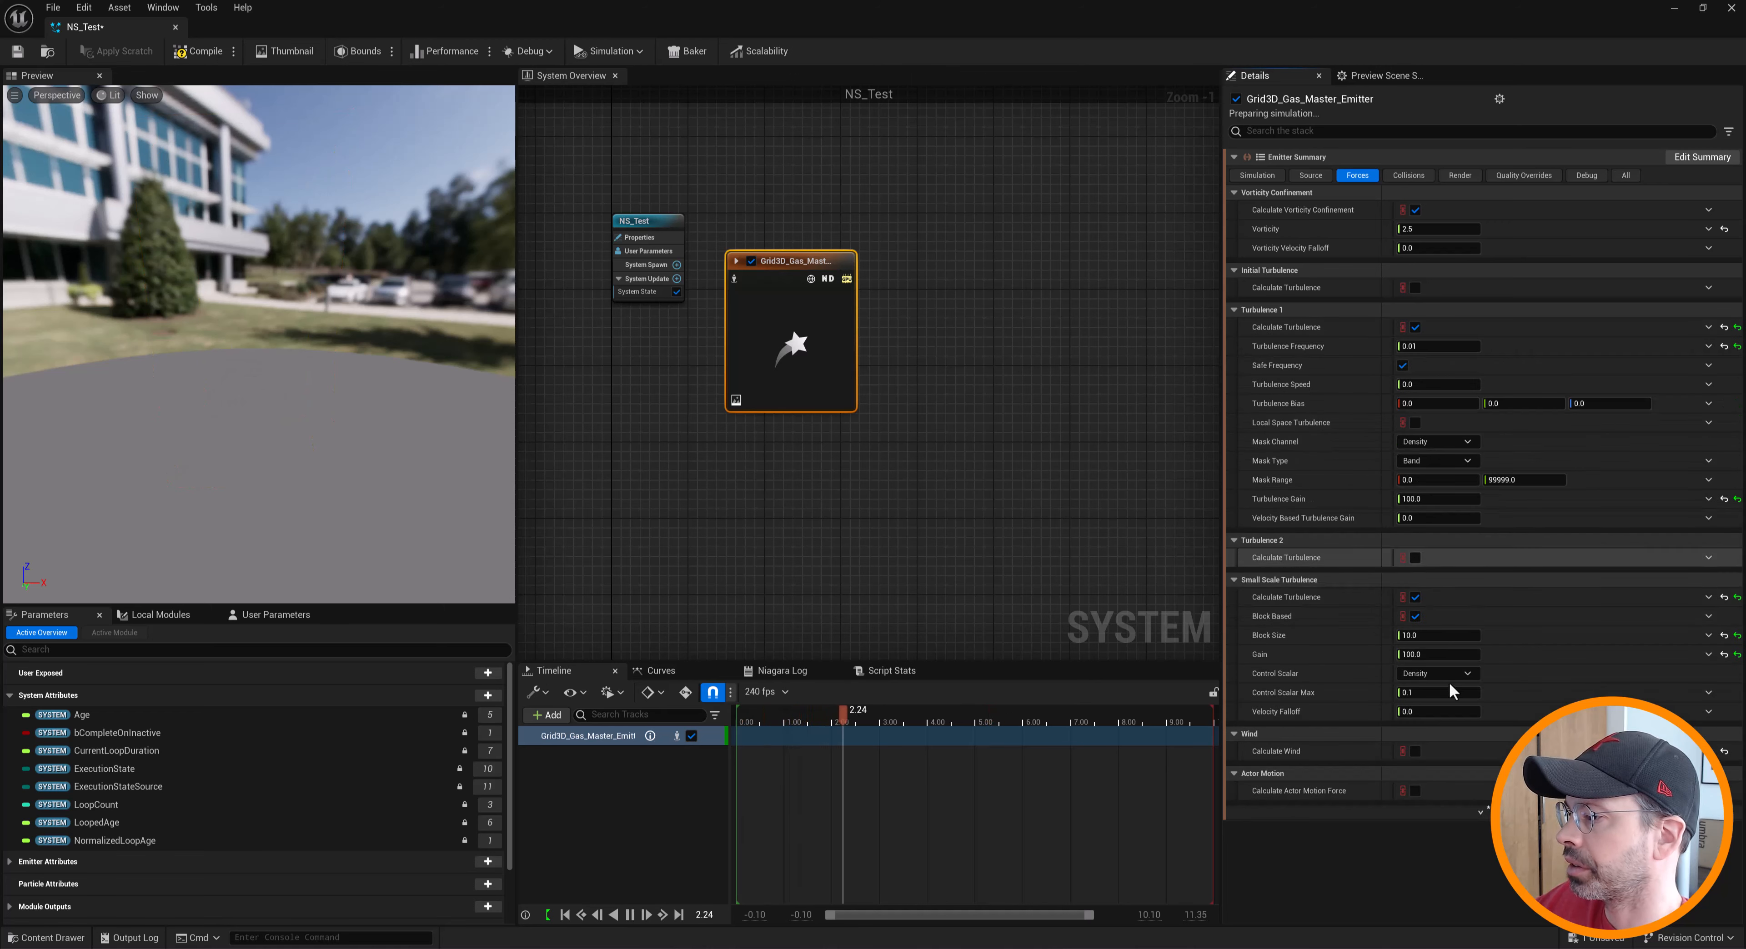
click(1416, 558)
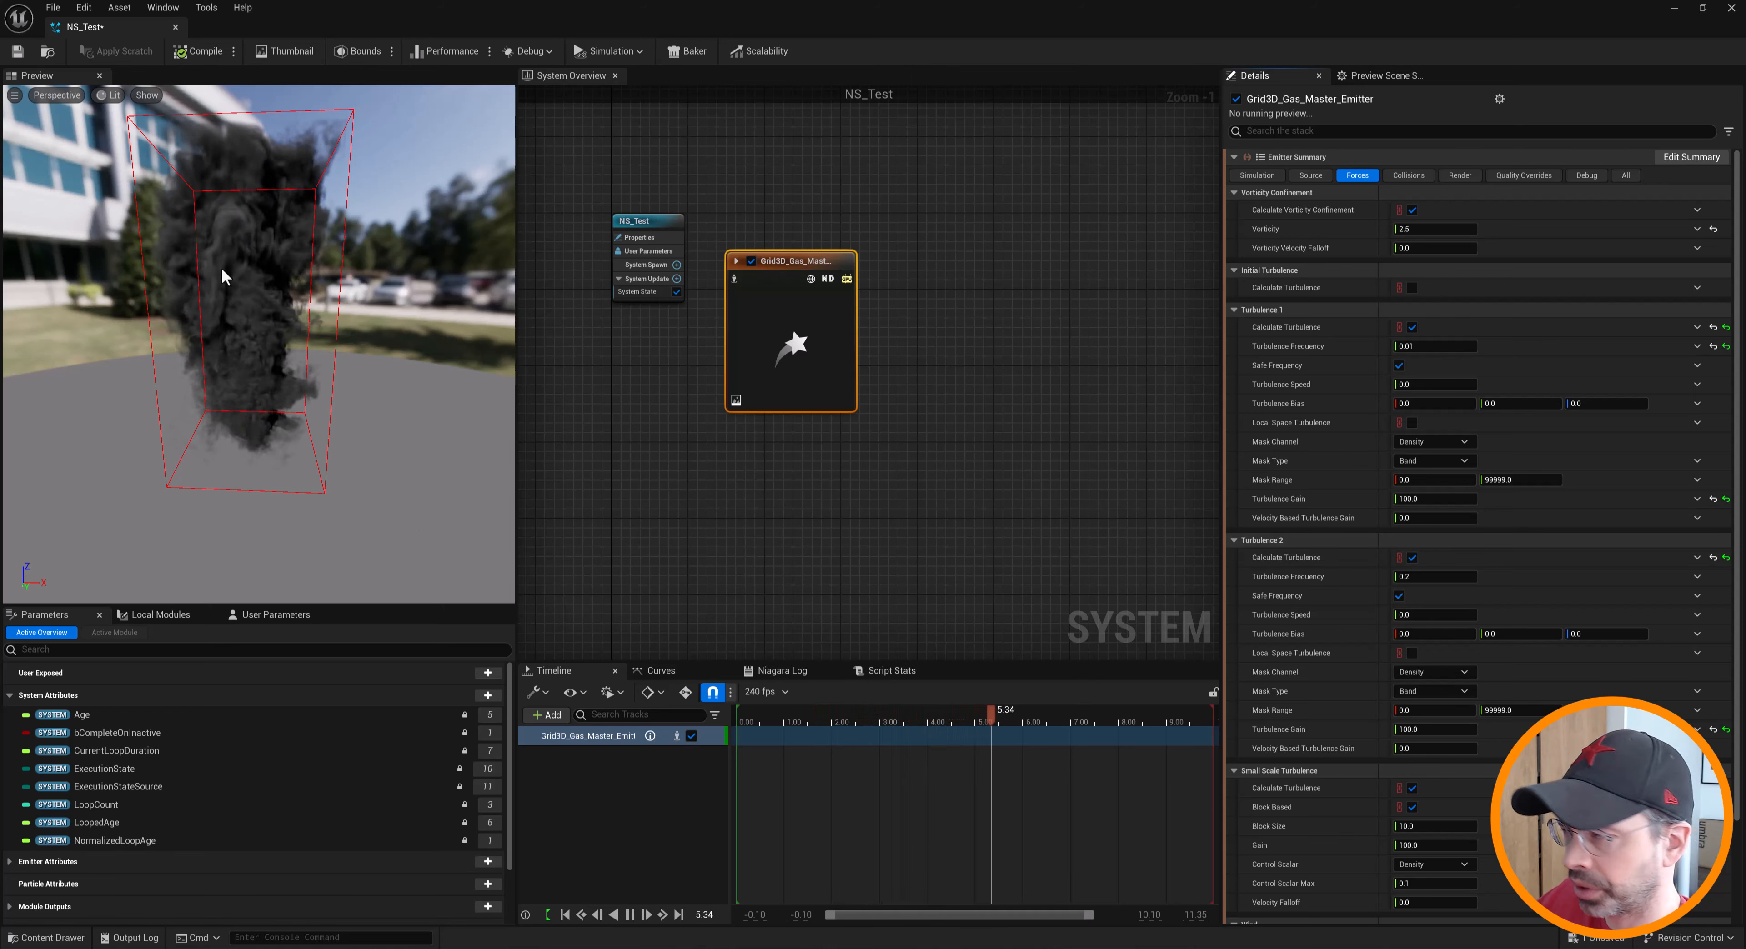
click(1409, 175)
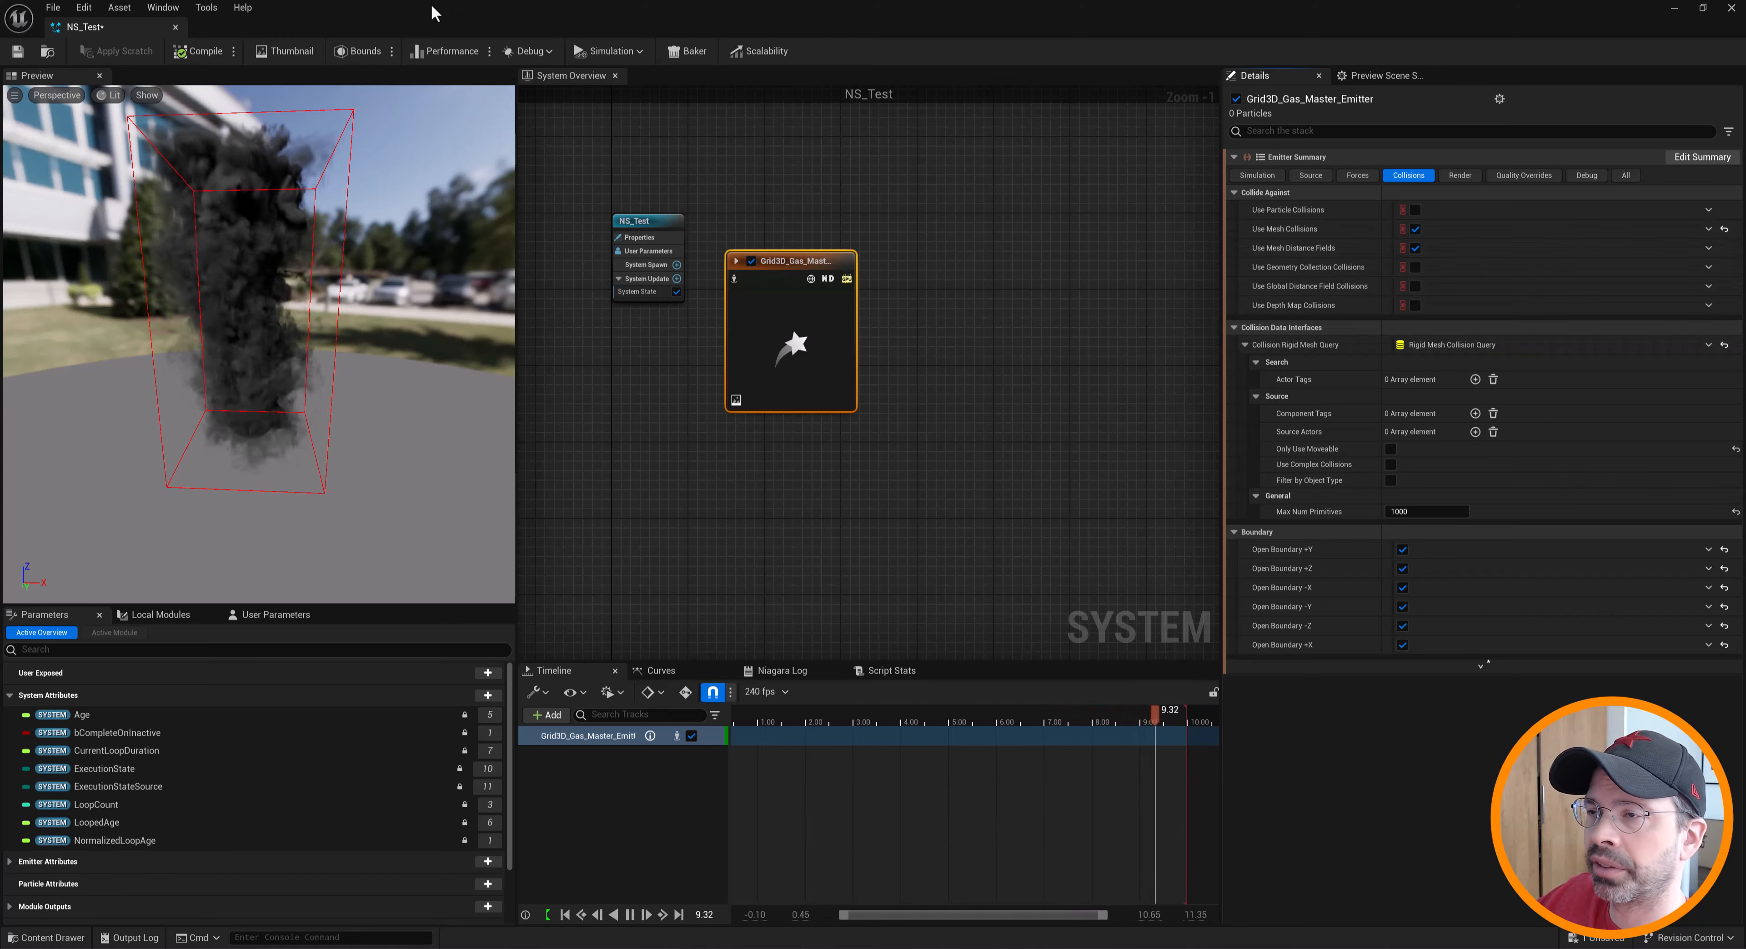
Move the Niagara editor window aside and place the NS_Test system on the floor of the Main level
drag(442, 10, 1363, 218)
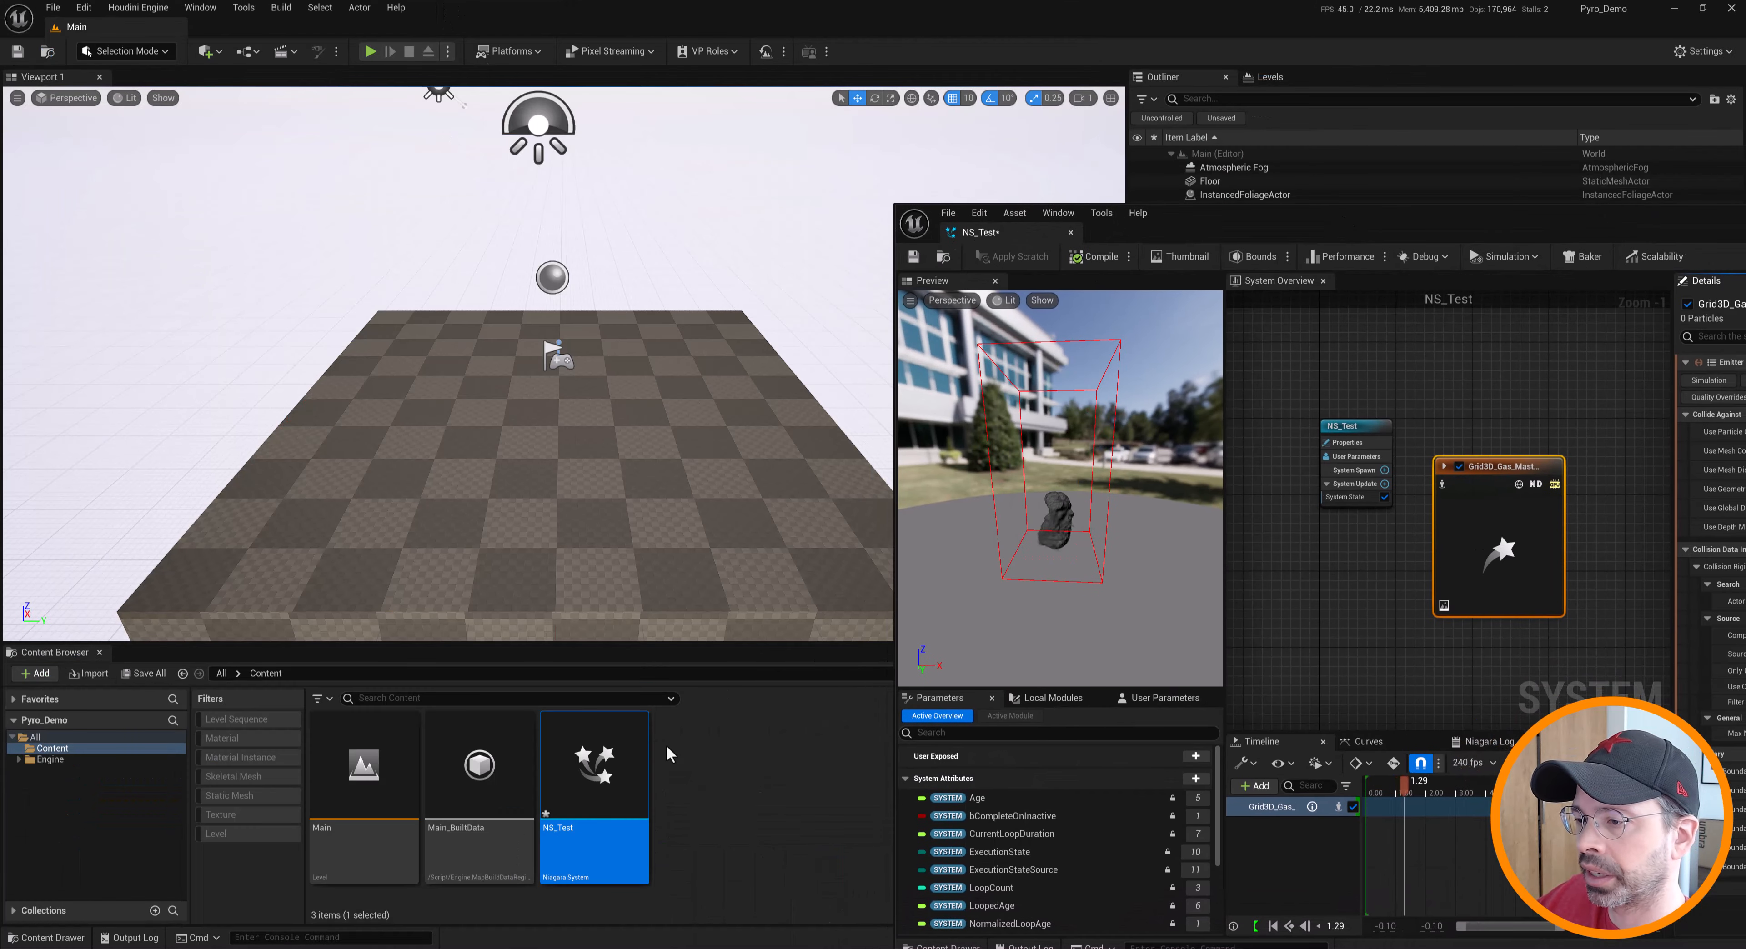
mouse_move(595, 766)
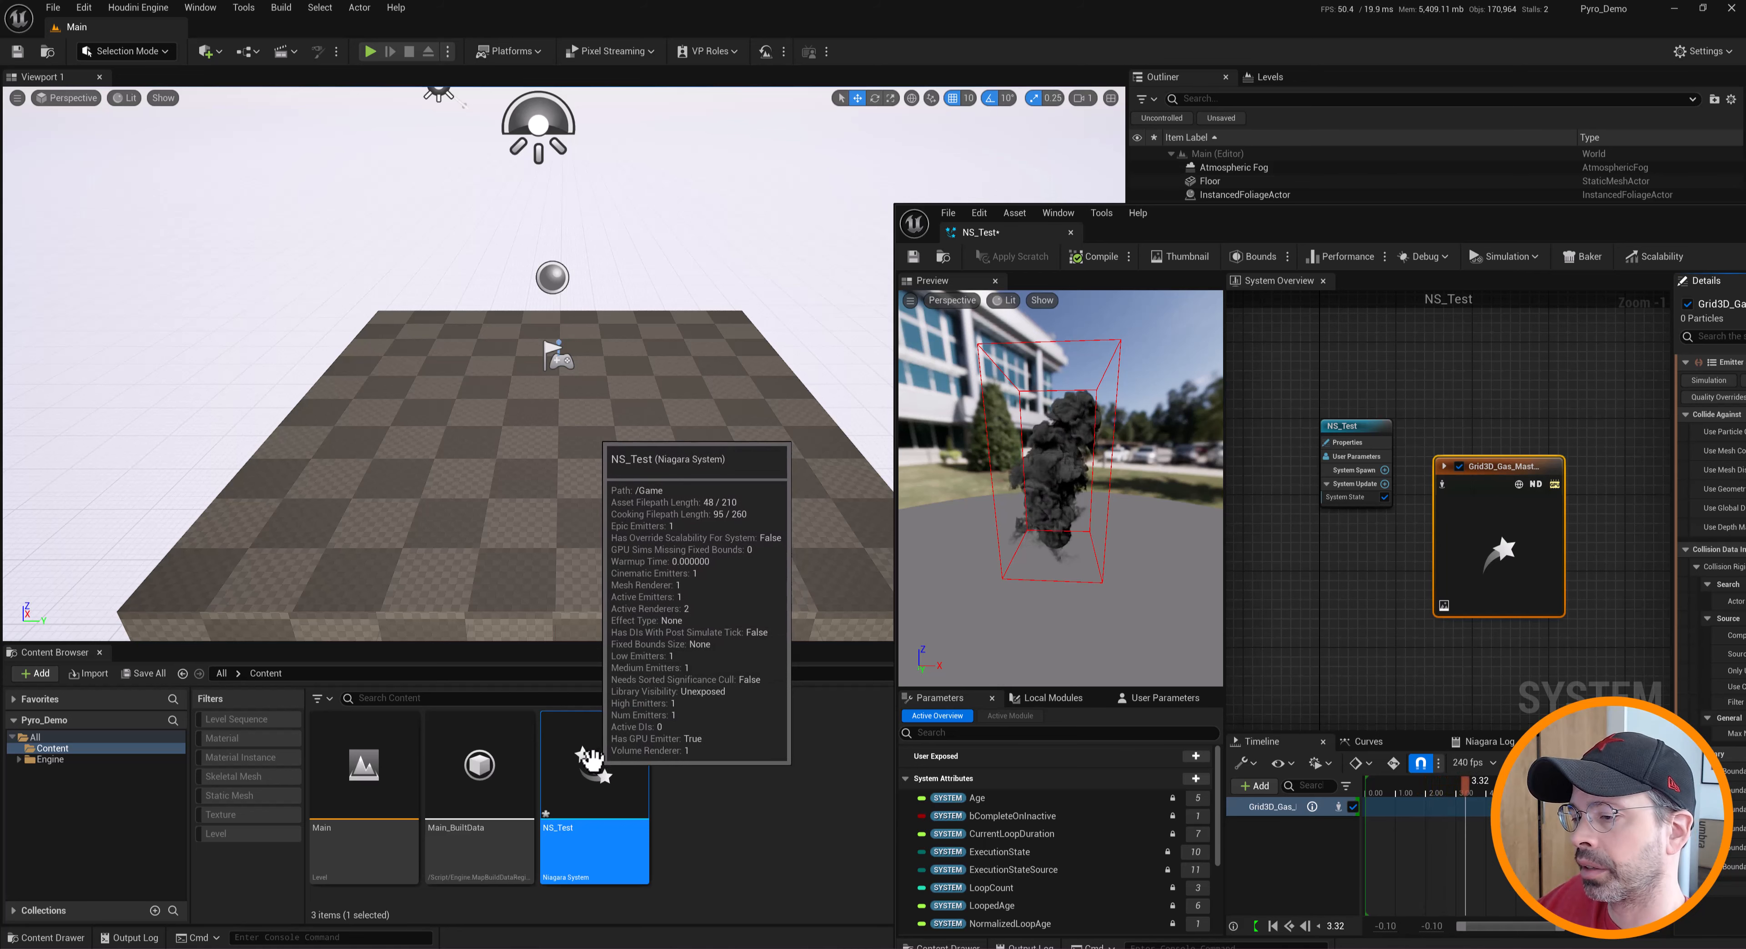
drag(592, 761, 553, 449)
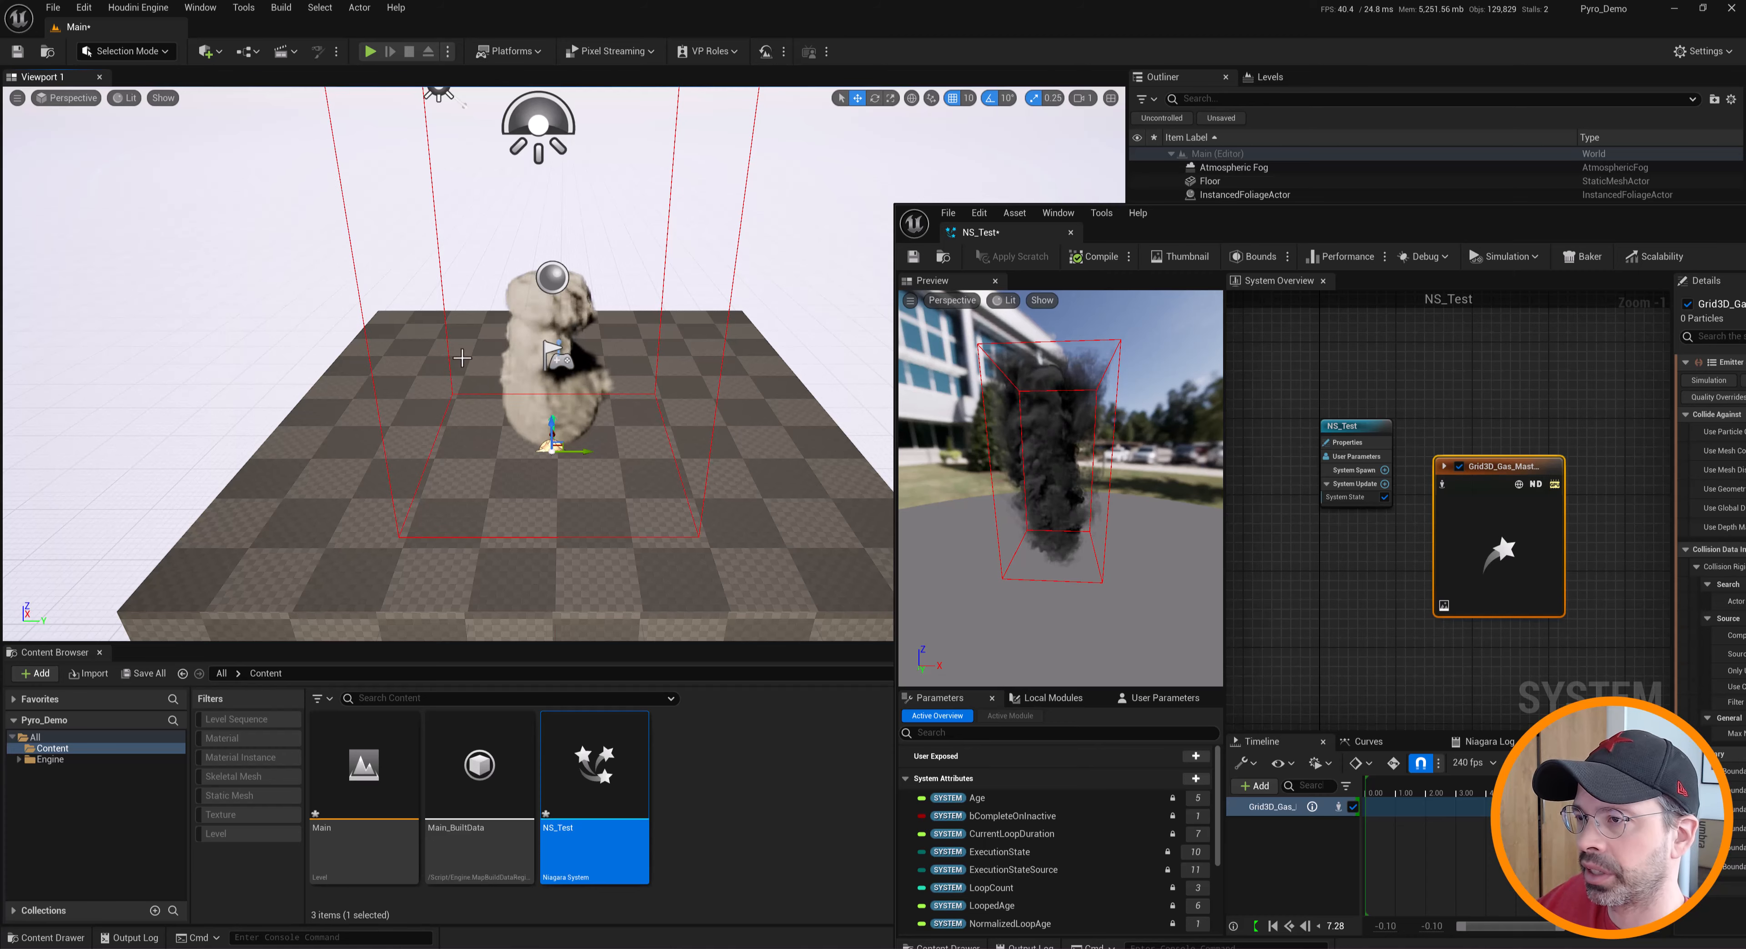
scroll(461, 358, down, 1)
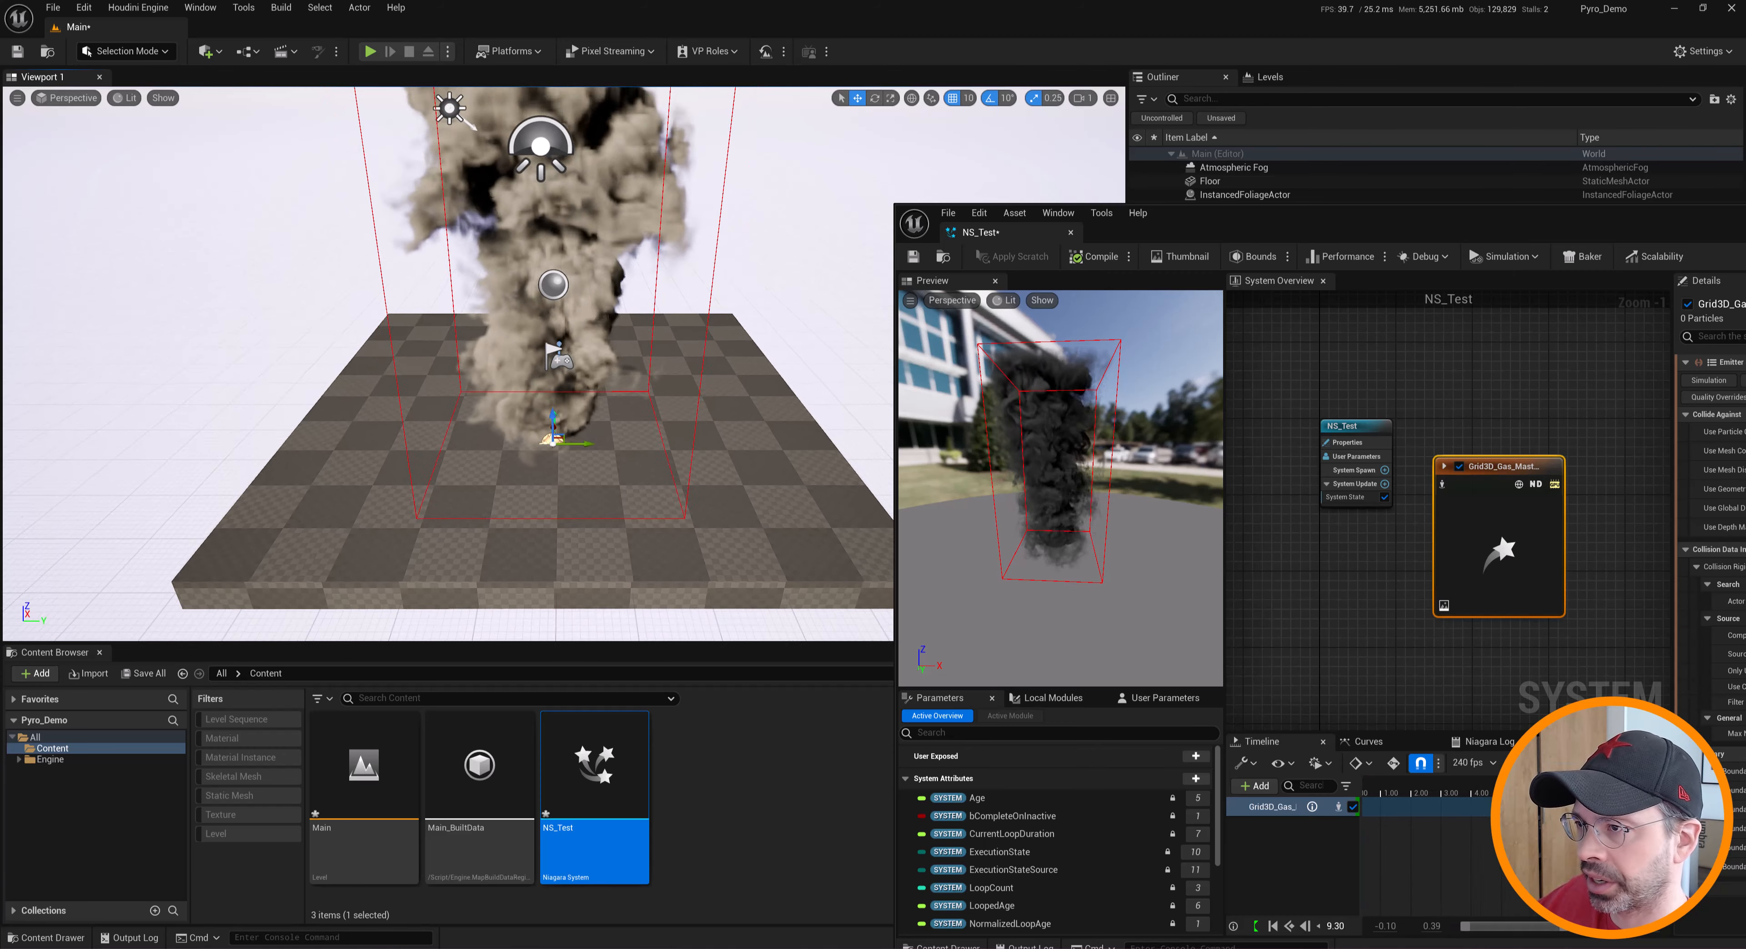
right_drag(461, 358, 450, 316)
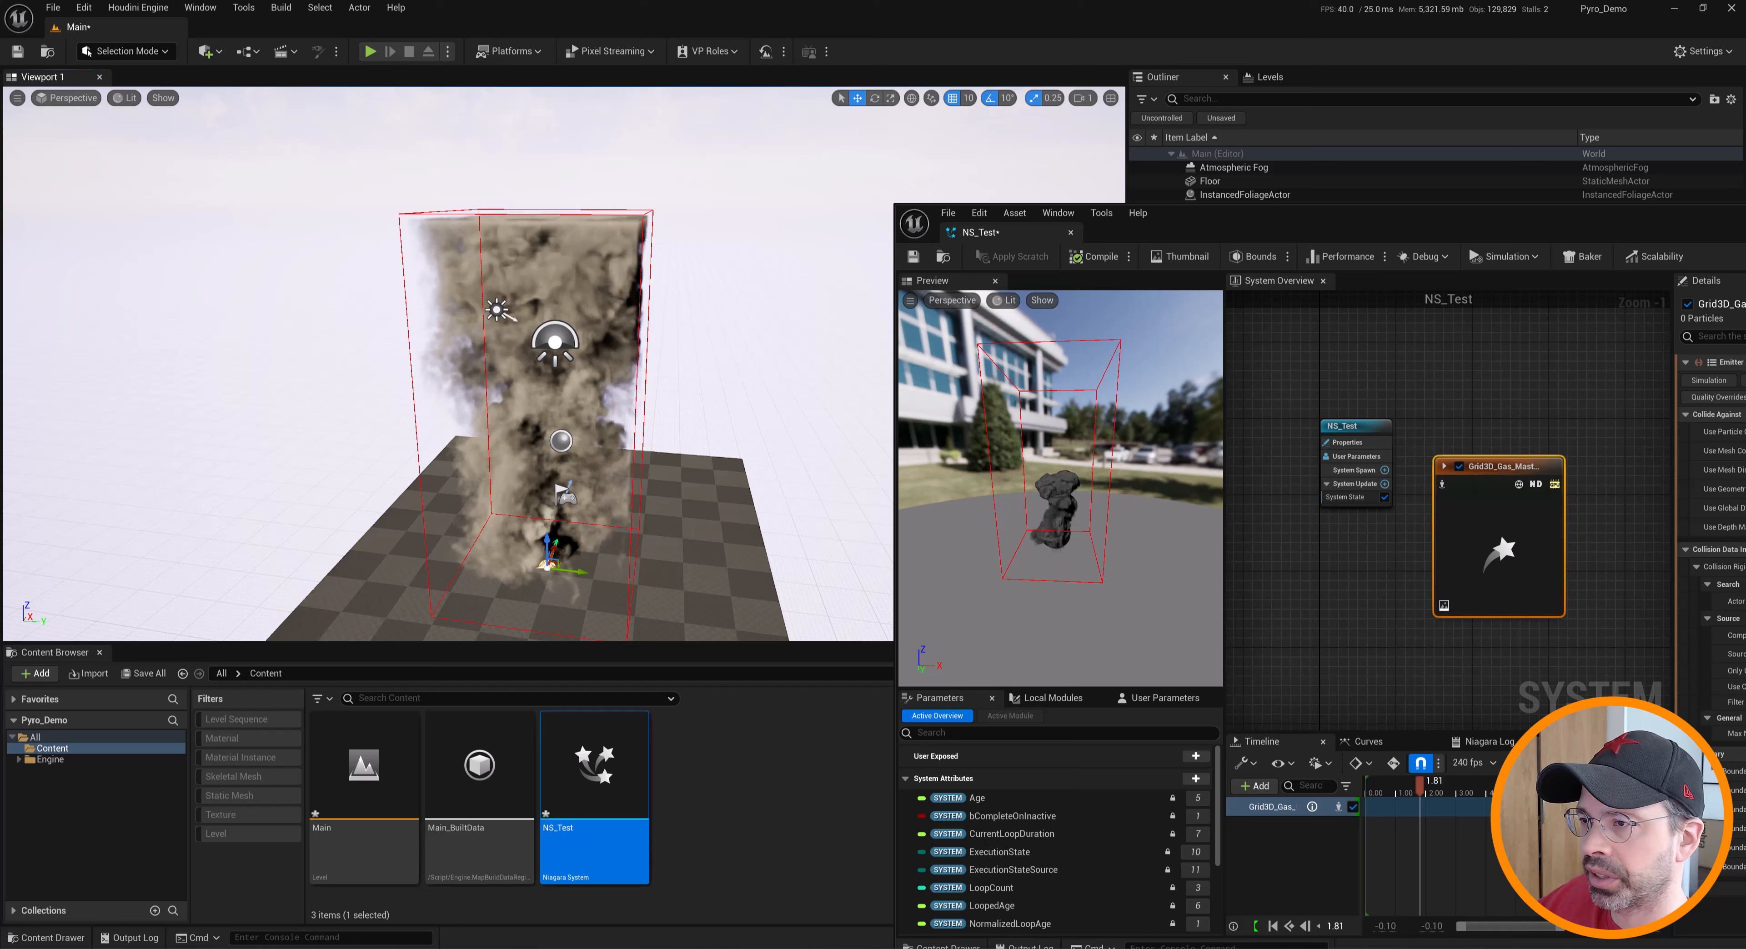
Add a cube to the level and scale it into a long, wide slab across the smoke column
click(209, 51)
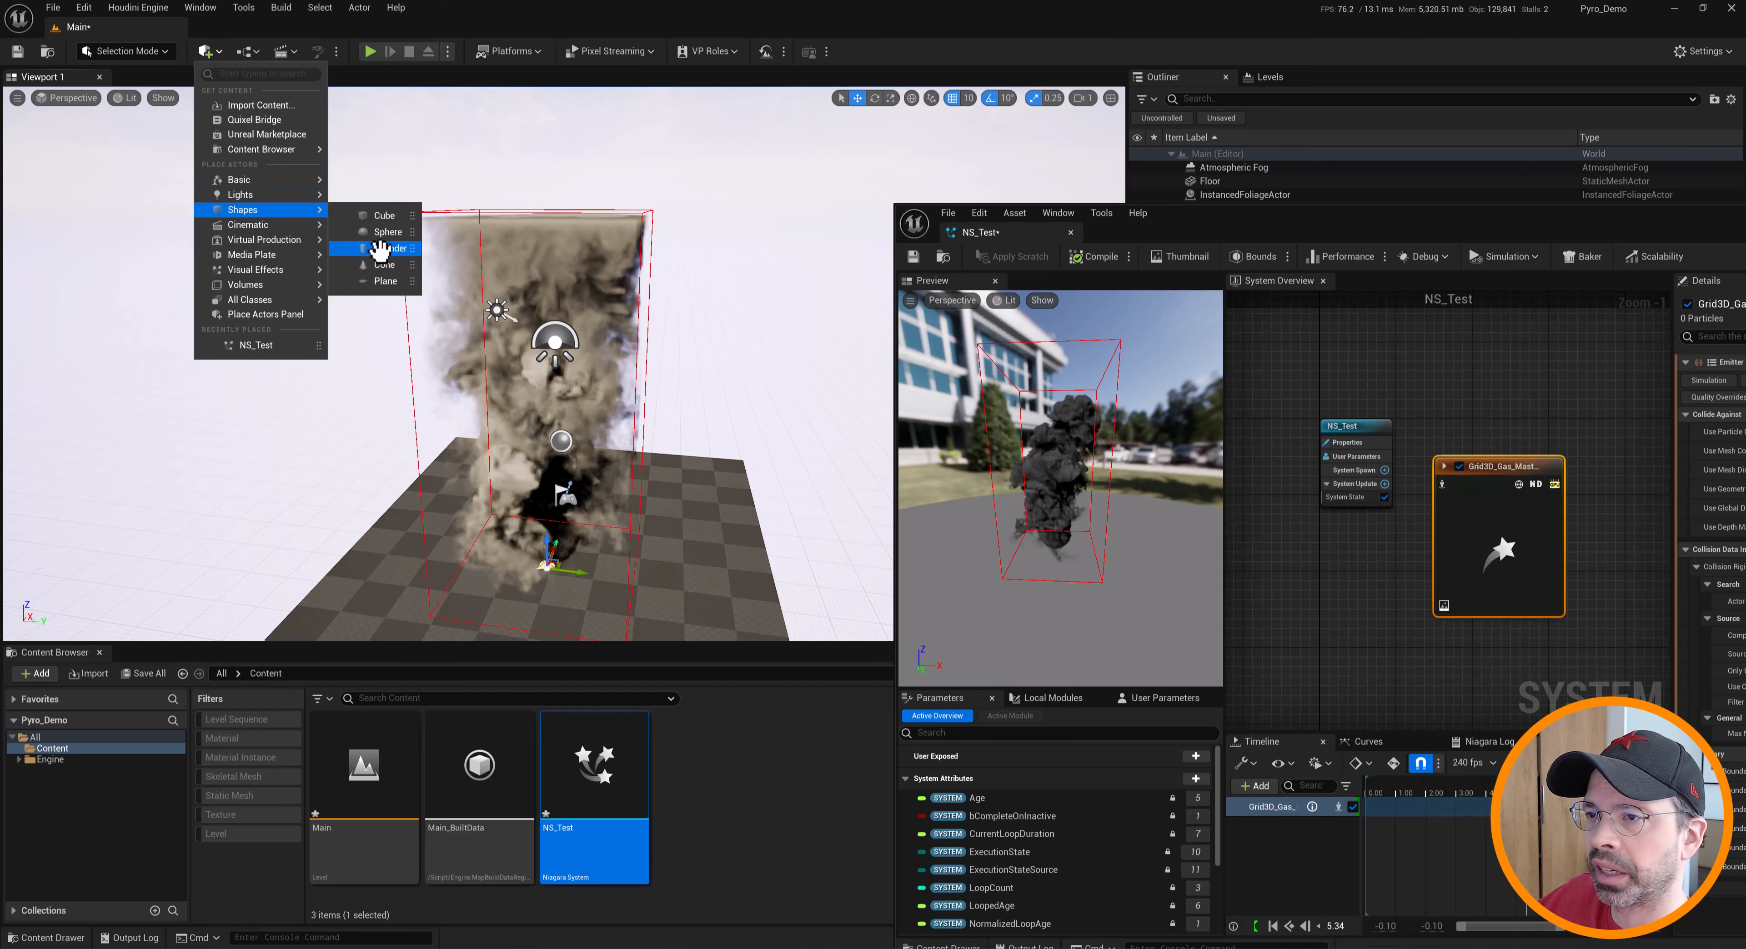
click(375, 215)
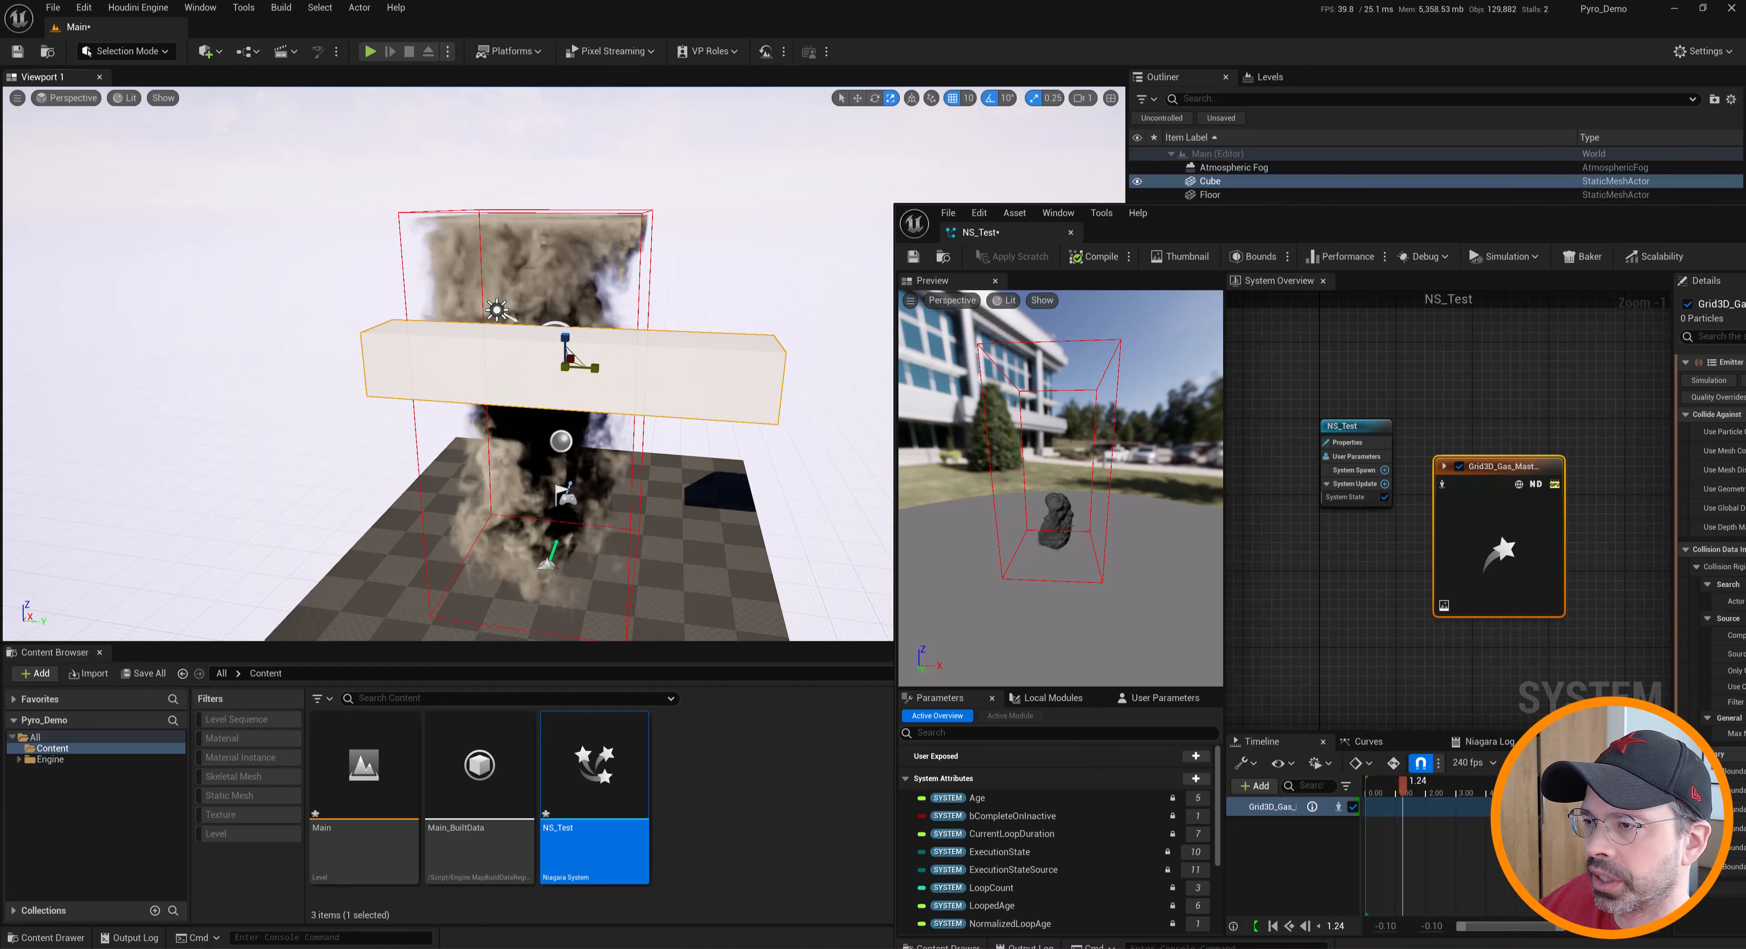
drag(595, 368, 631, 369)
alt+drag(663, 299, 485, 353)
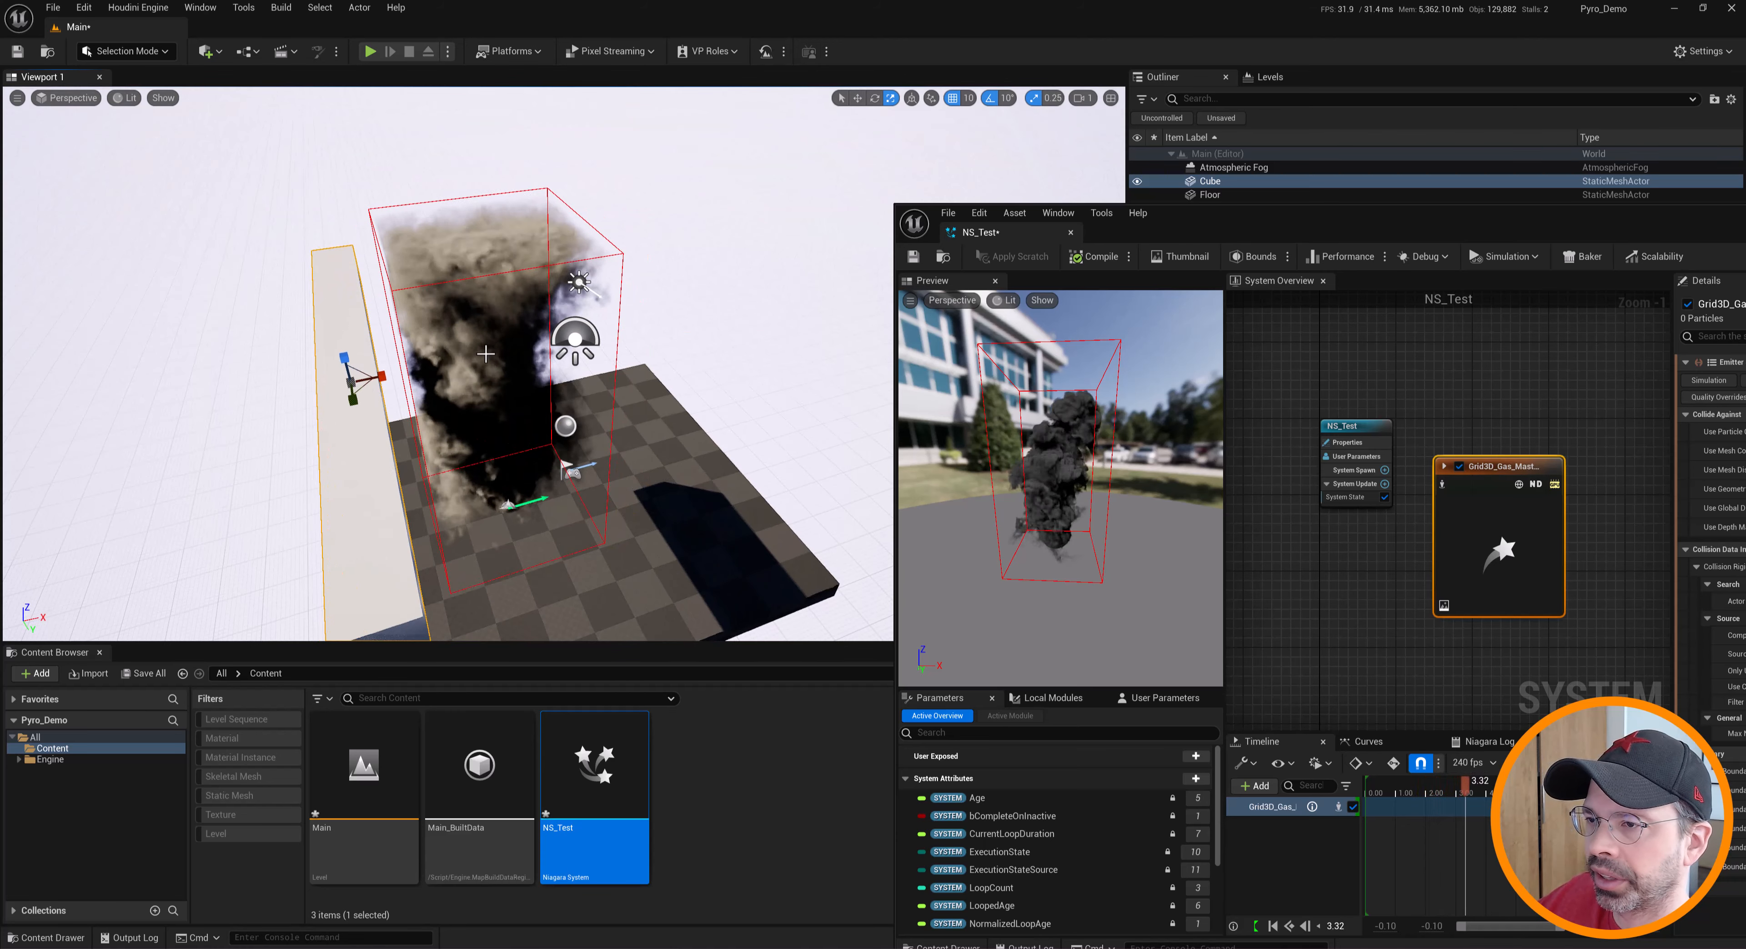
mouse_move(381, 377)
mouse_down()
mouse_move(593, 334)
mouse_move(497, 337)
mouse_move(335, 409)
mouse_move(391, 345)
mouse_up()
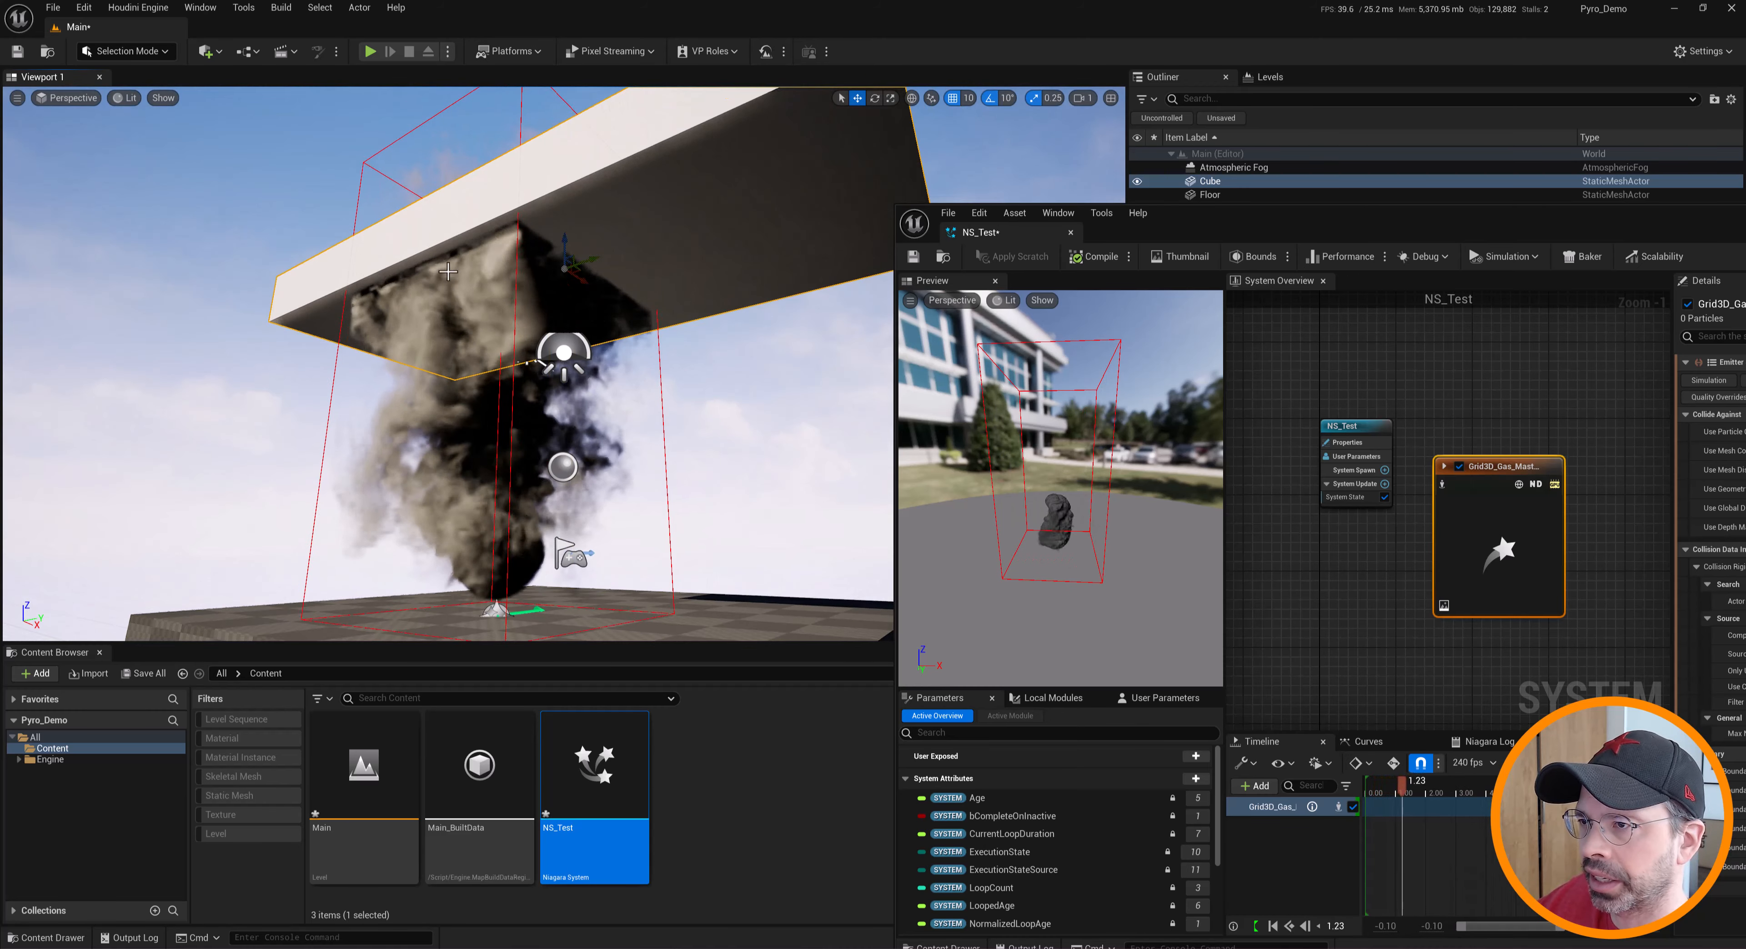
Slide the cube slab sideways out of the smoke column and partway back into it to test the collision
mouse_move(498, 279)
alt+mouse_down()
mouse_move(511, 291)
mouse_move(523, 270)
alt+mouse_up()
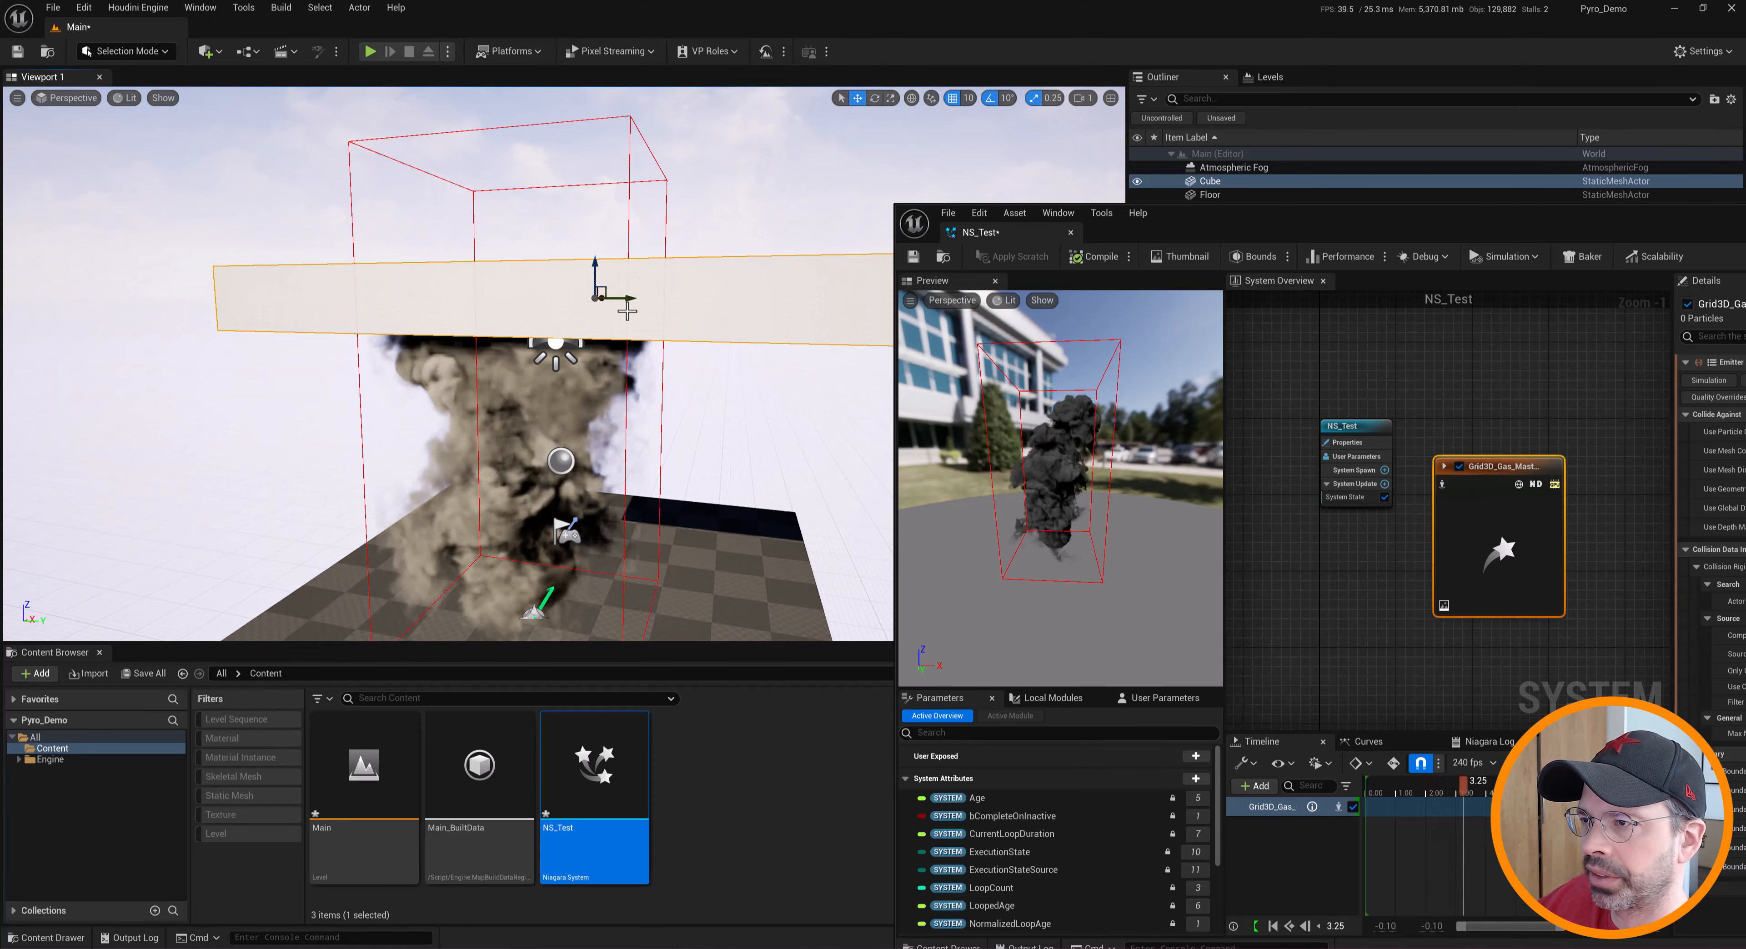
mouse_move(627, 310)
alt+mouse_down()
mouse_move(20, 290)
mouse_move(593, 302)
alt+mouse_up()
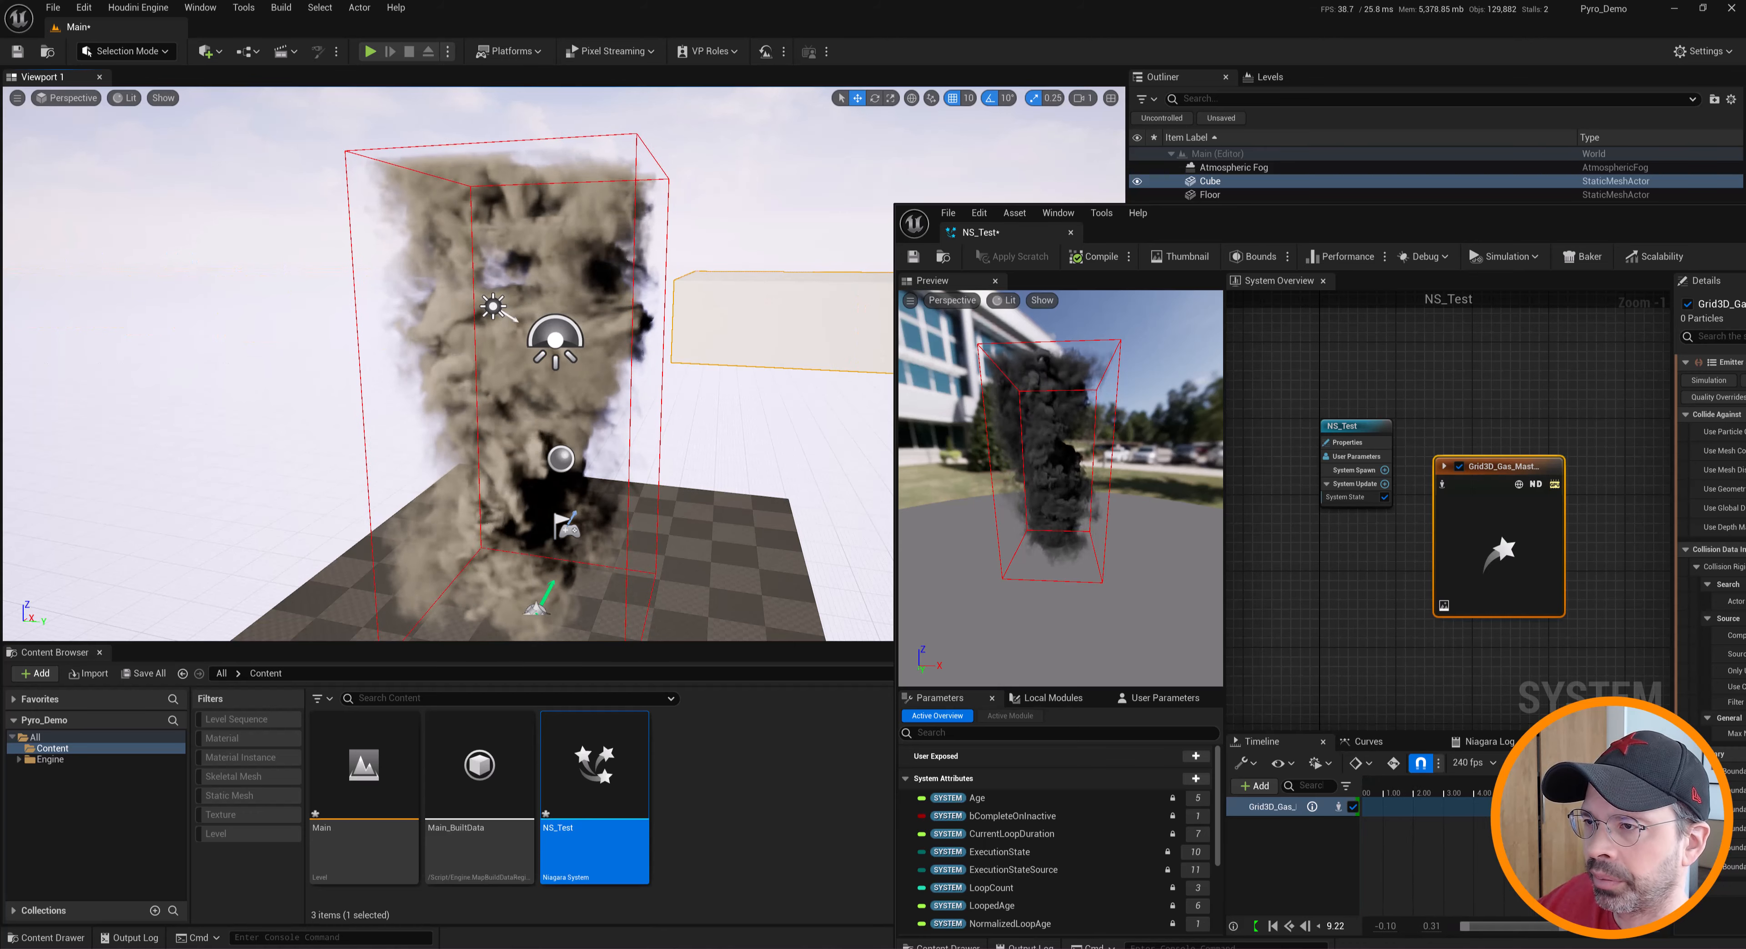
drag(746, 318, 767, 405)
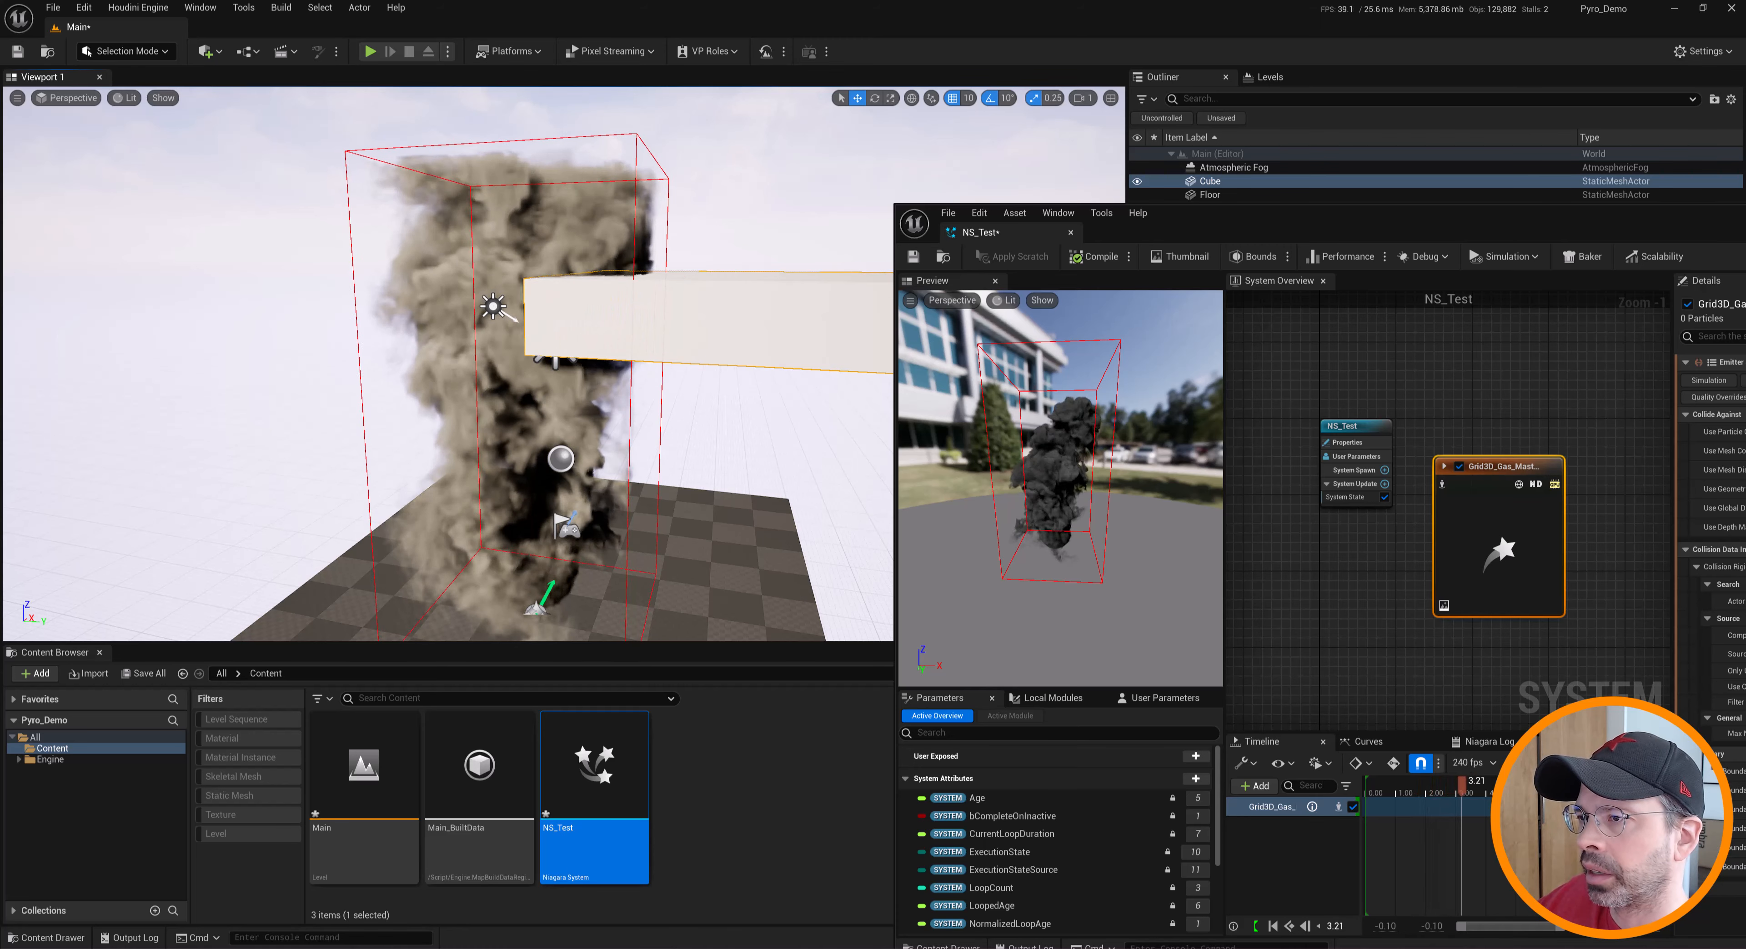
Move the Niagara editor window out of the way, delete the NS_Test actor from the level, and maximize the Niagara editor
alt+drag(540, 495, 660, 489)
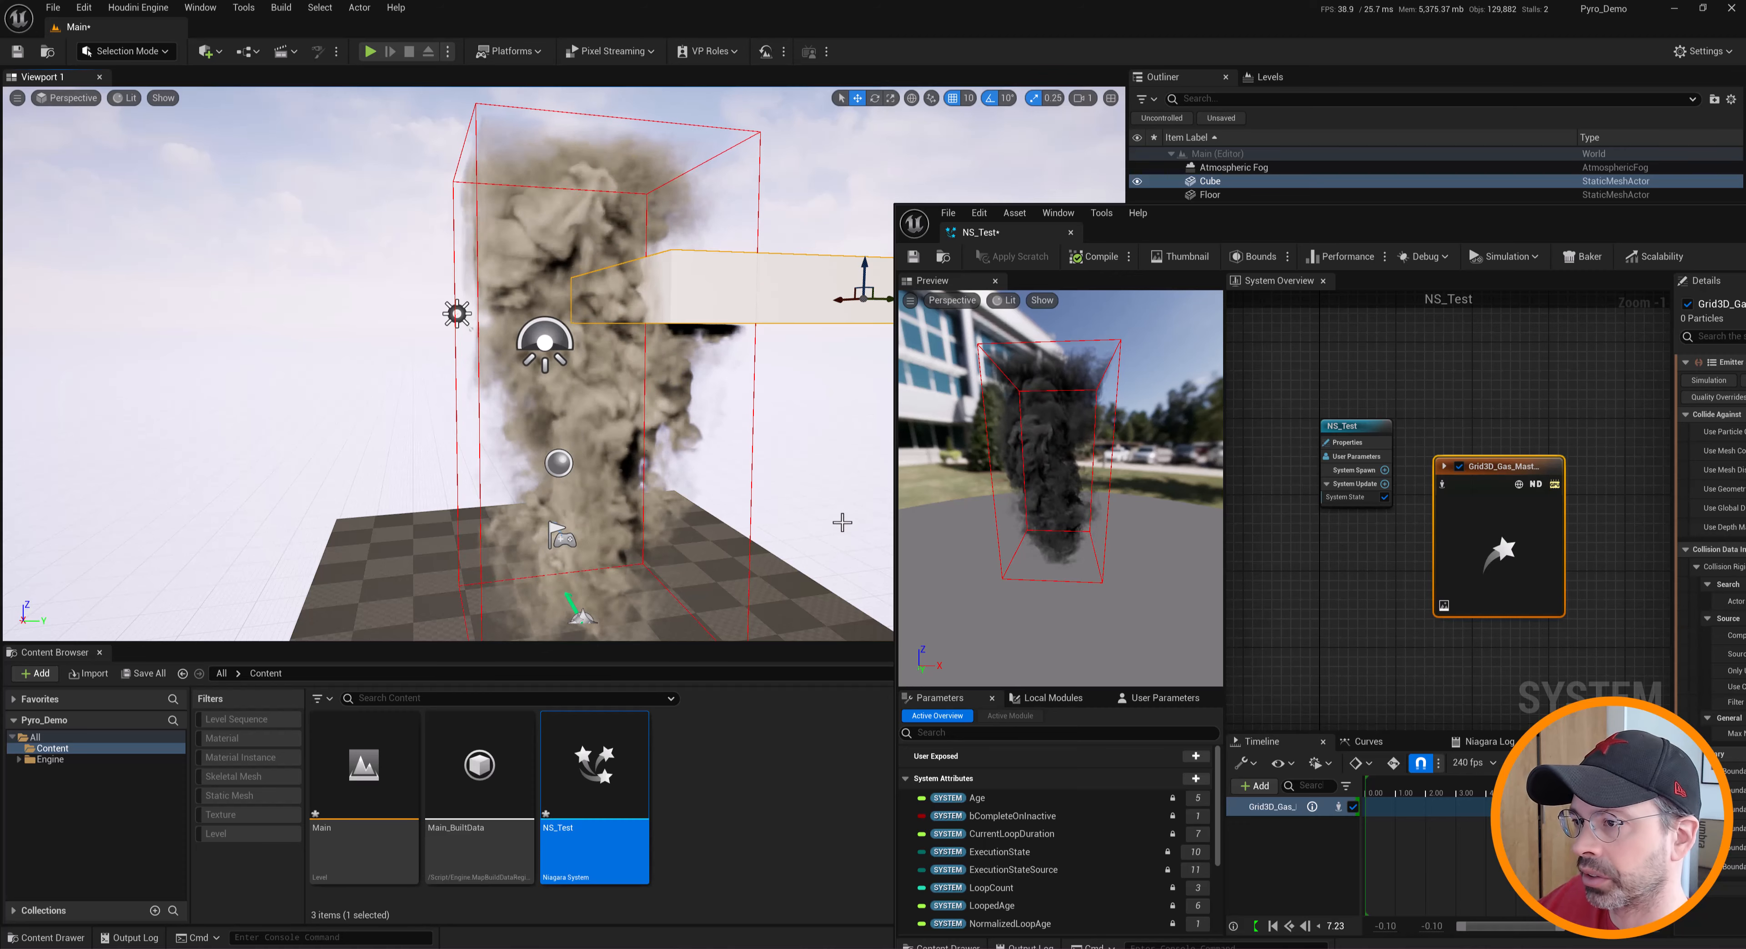
click(561, 539)
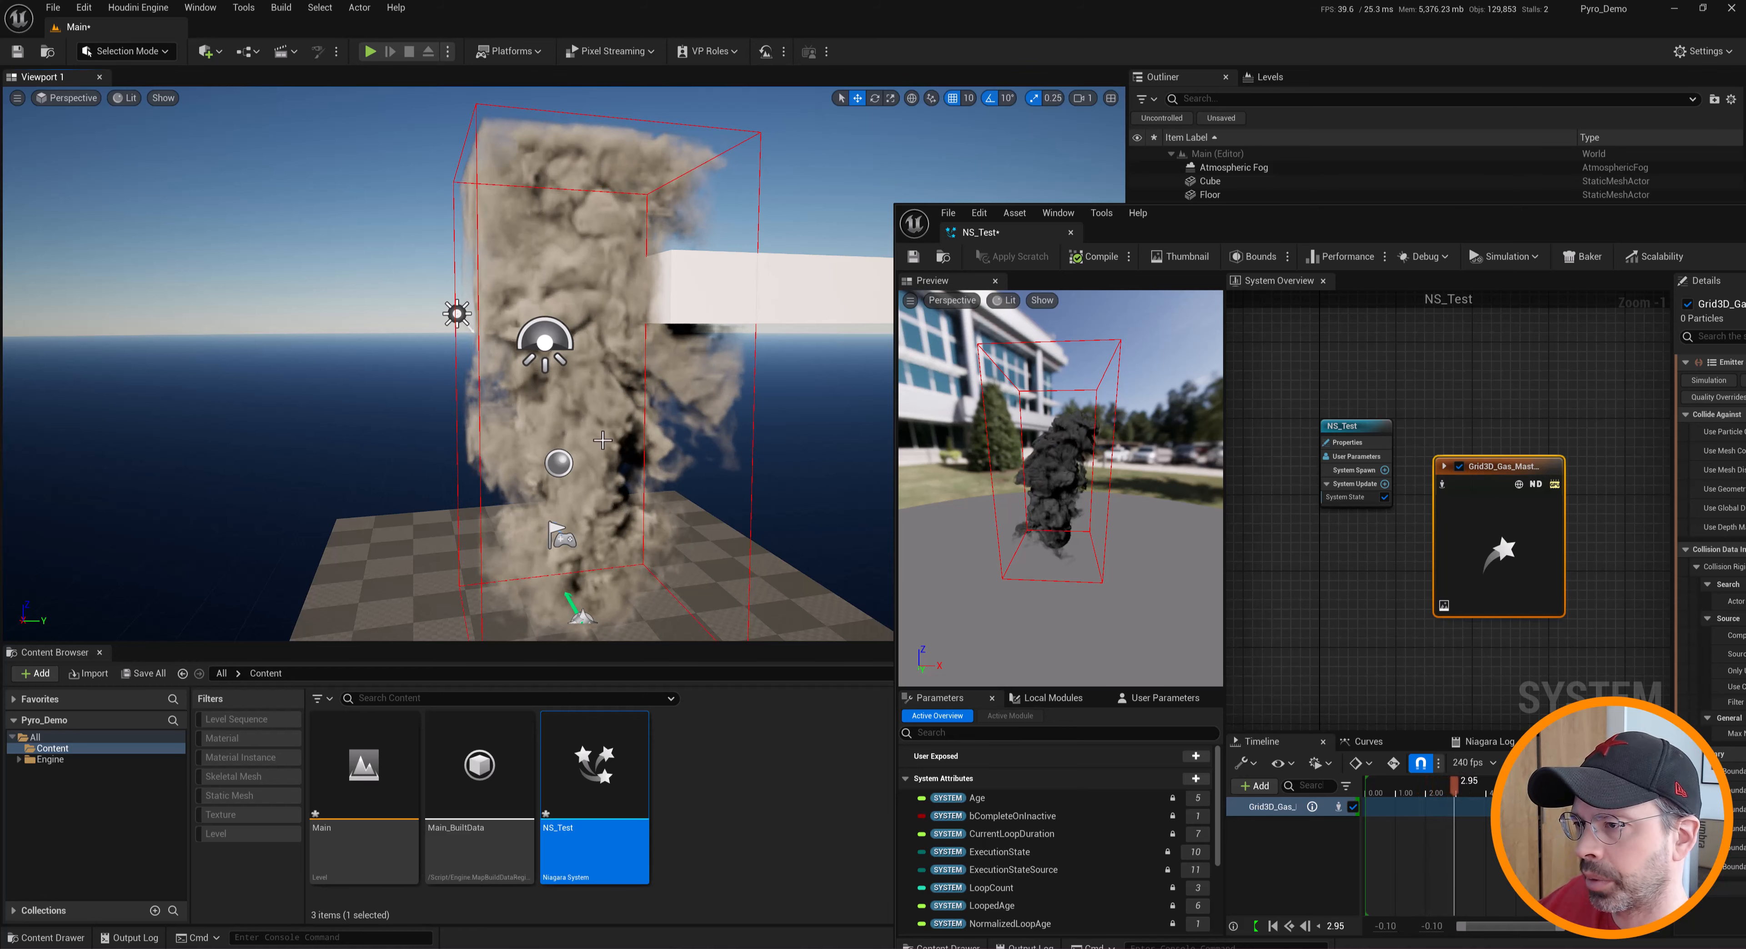
drag(1321, 223, 1077, 440)
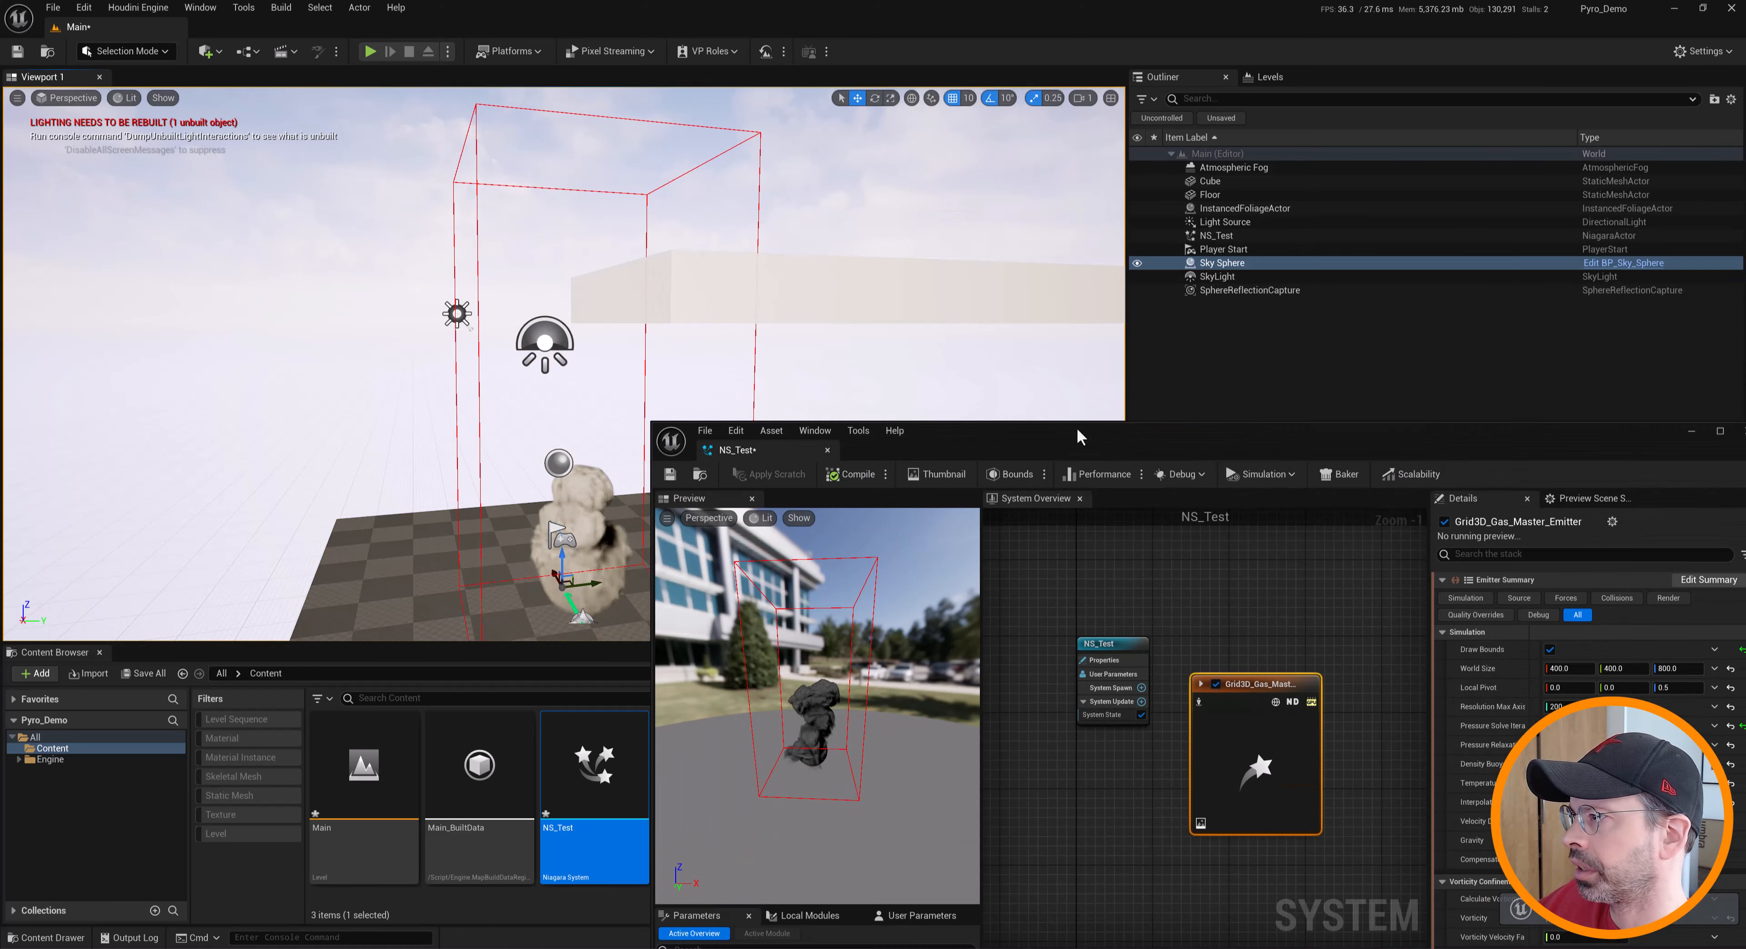
click(1217, 238)
key(Delete)
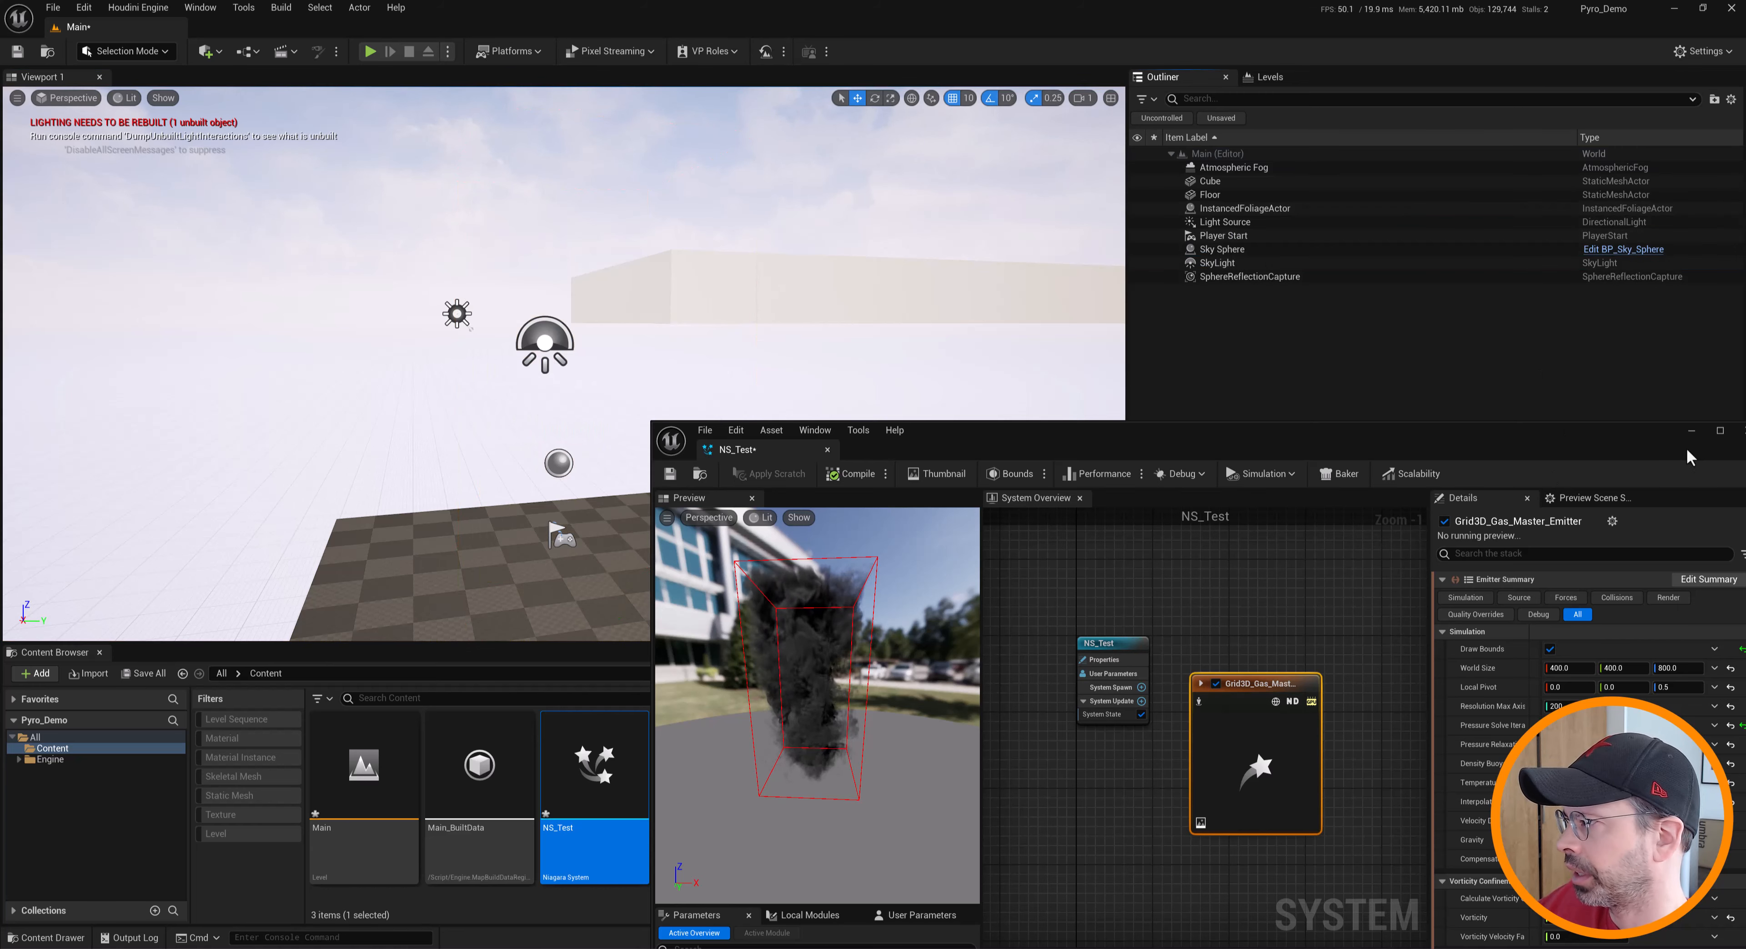
click(1720, 433)
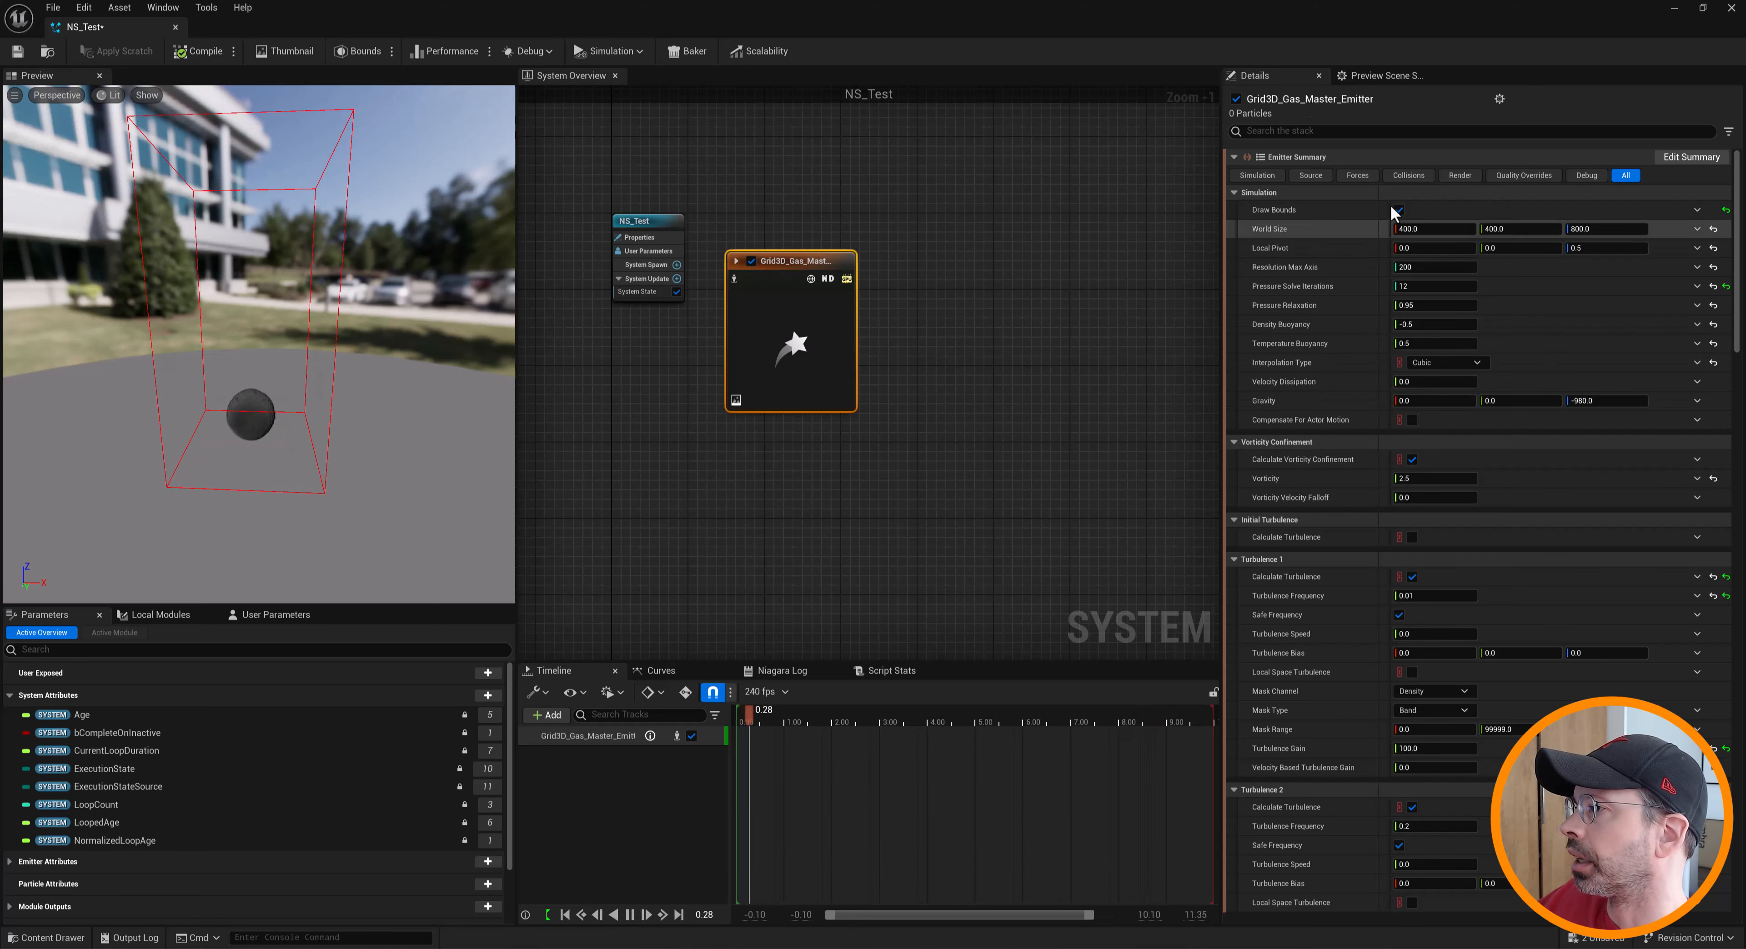
Turn off all six Open Boundary options (+Y, +Z, -X, -Y, -Z, +X) in the emitter's Collisions settings
click(1409, 176)
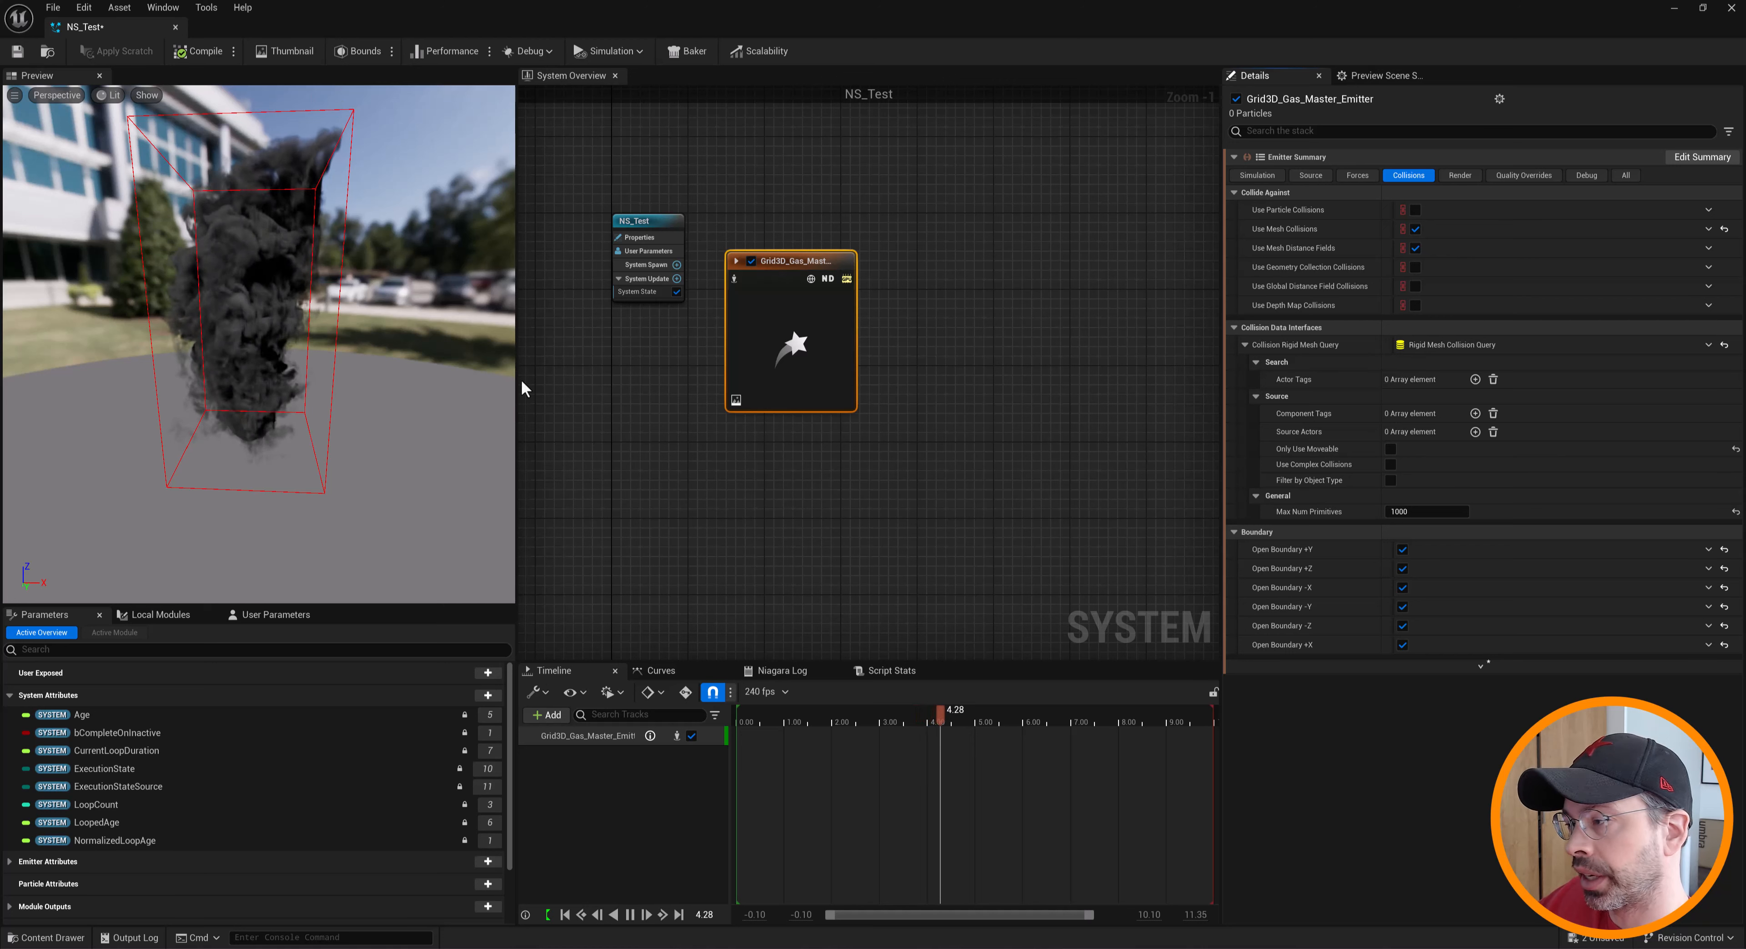
click(1402, 550)
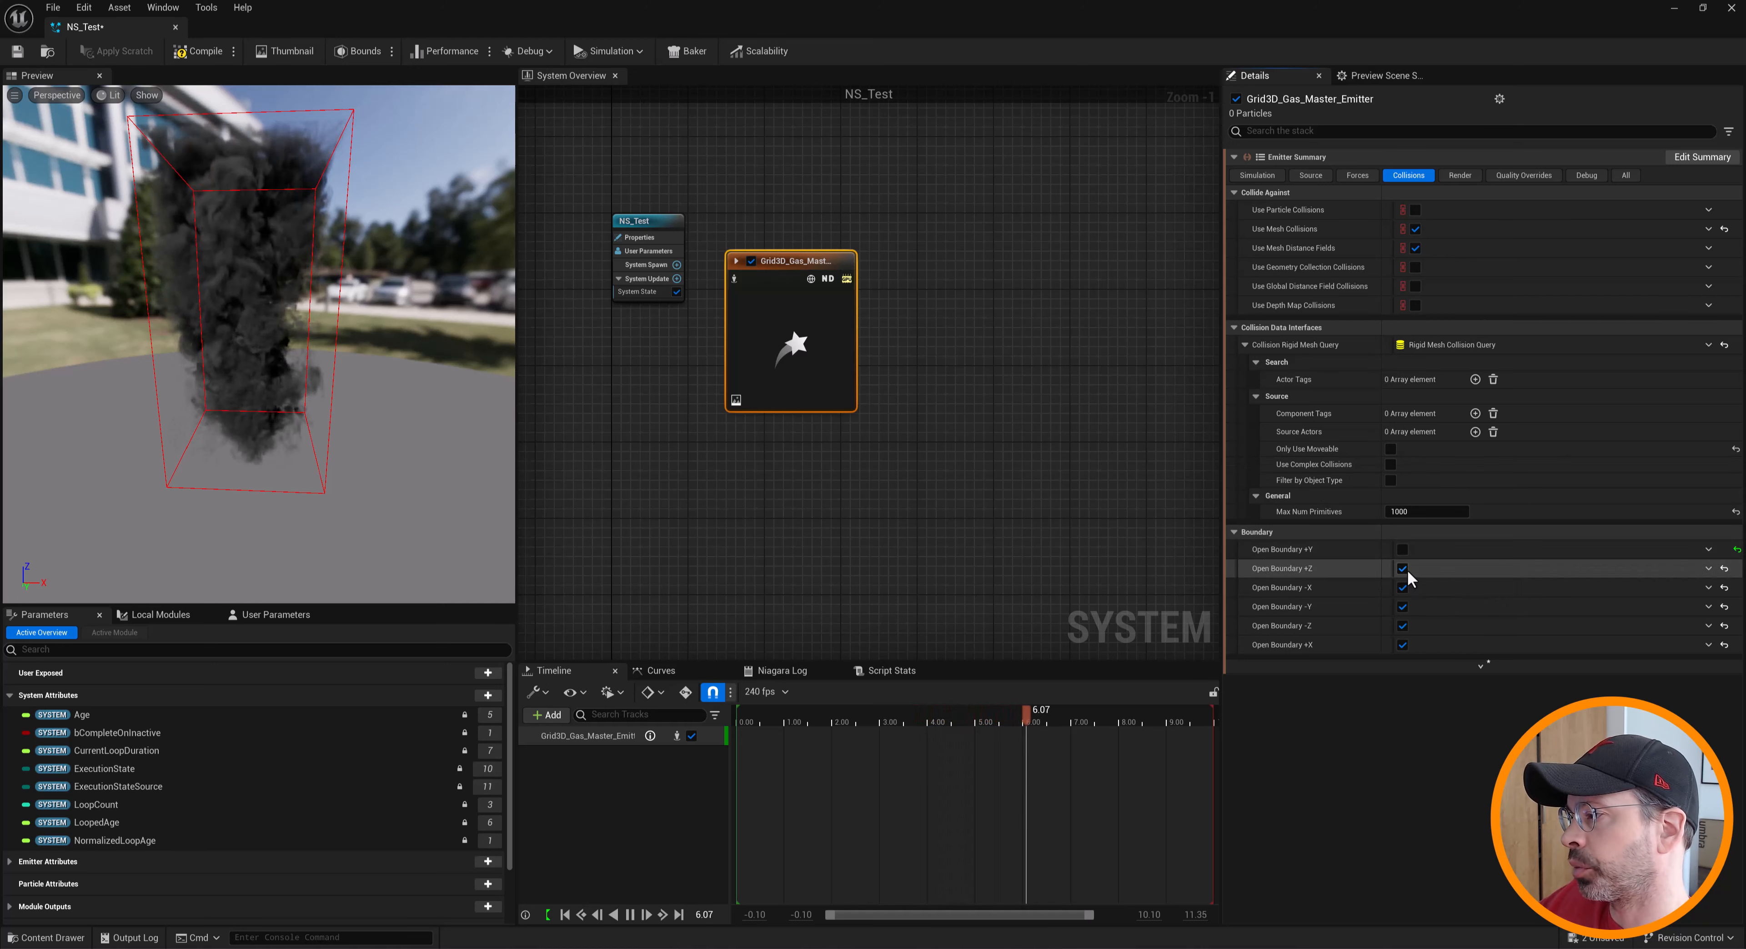
click(1402, 568)
click(1403, 587)
click(1402, 607)
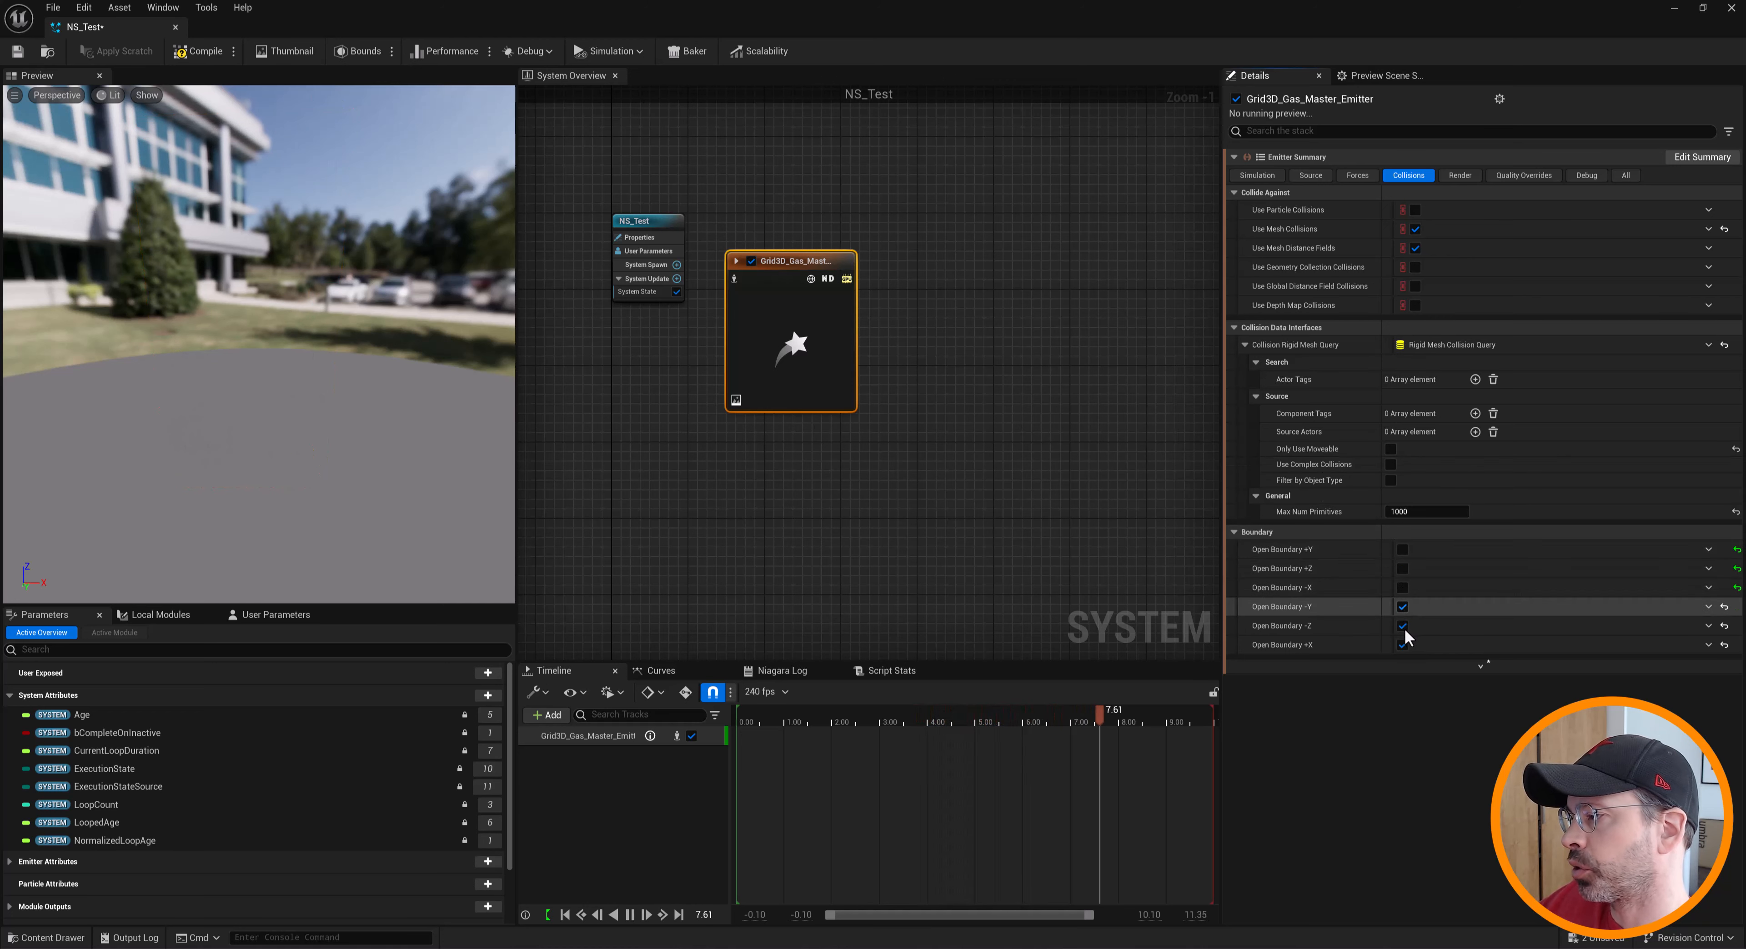
click(1403, 627)
click(1406, 646)
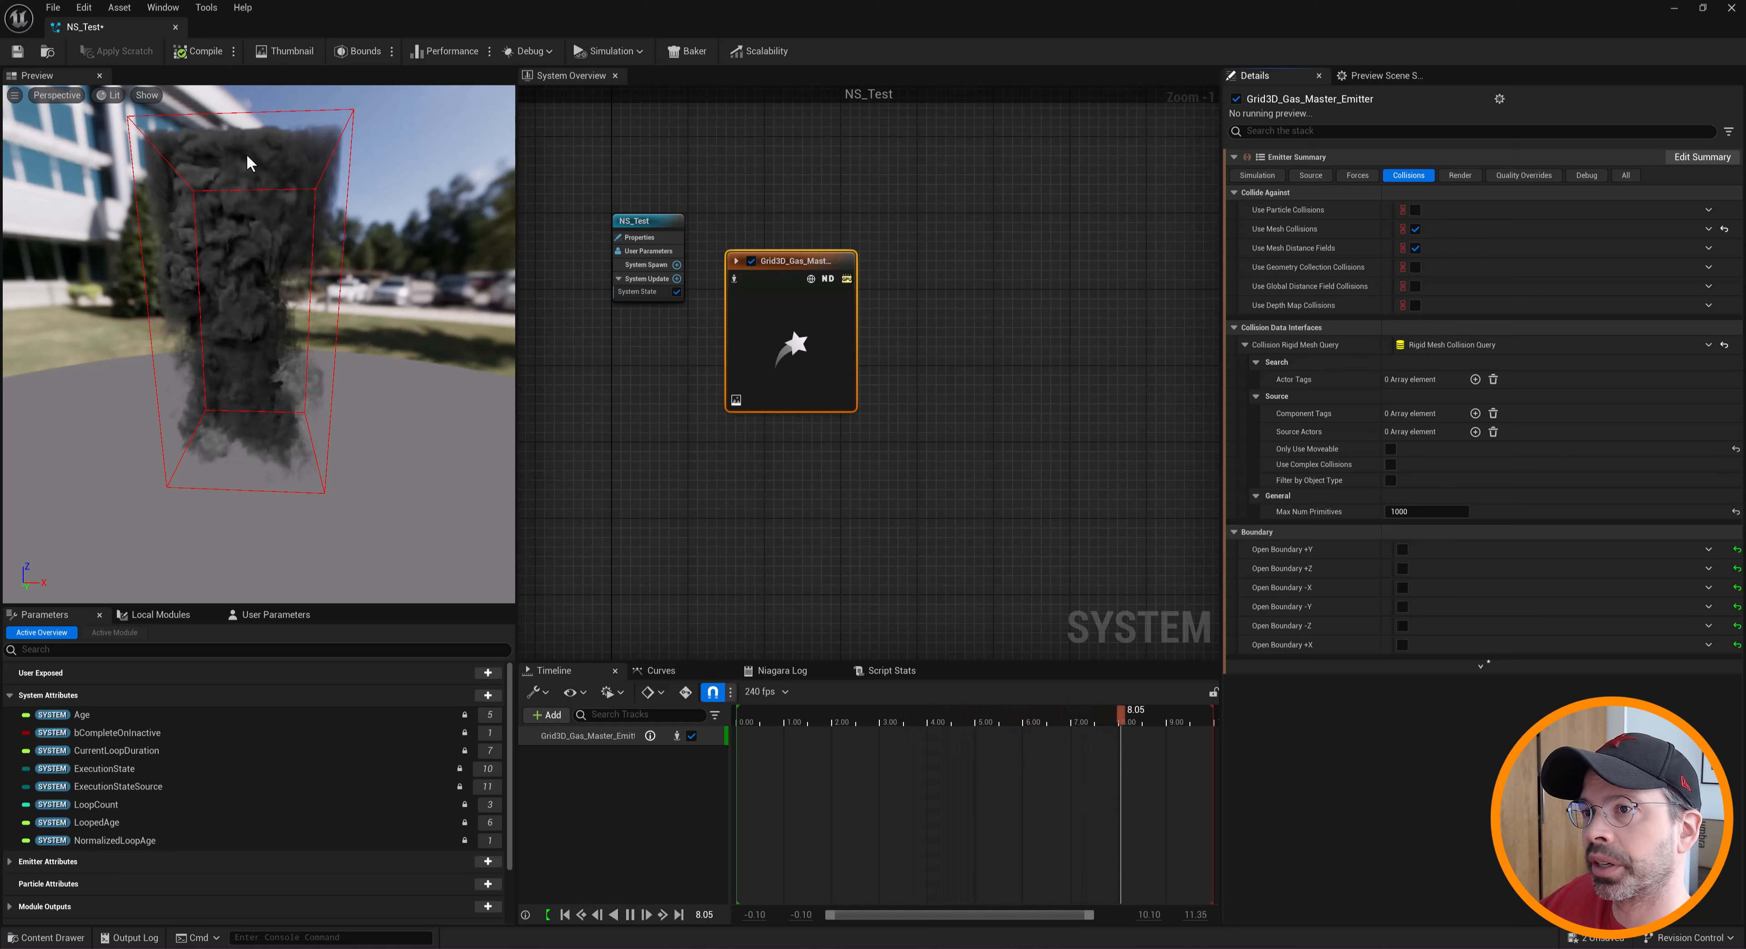
drag(218, 168, 333, 182)
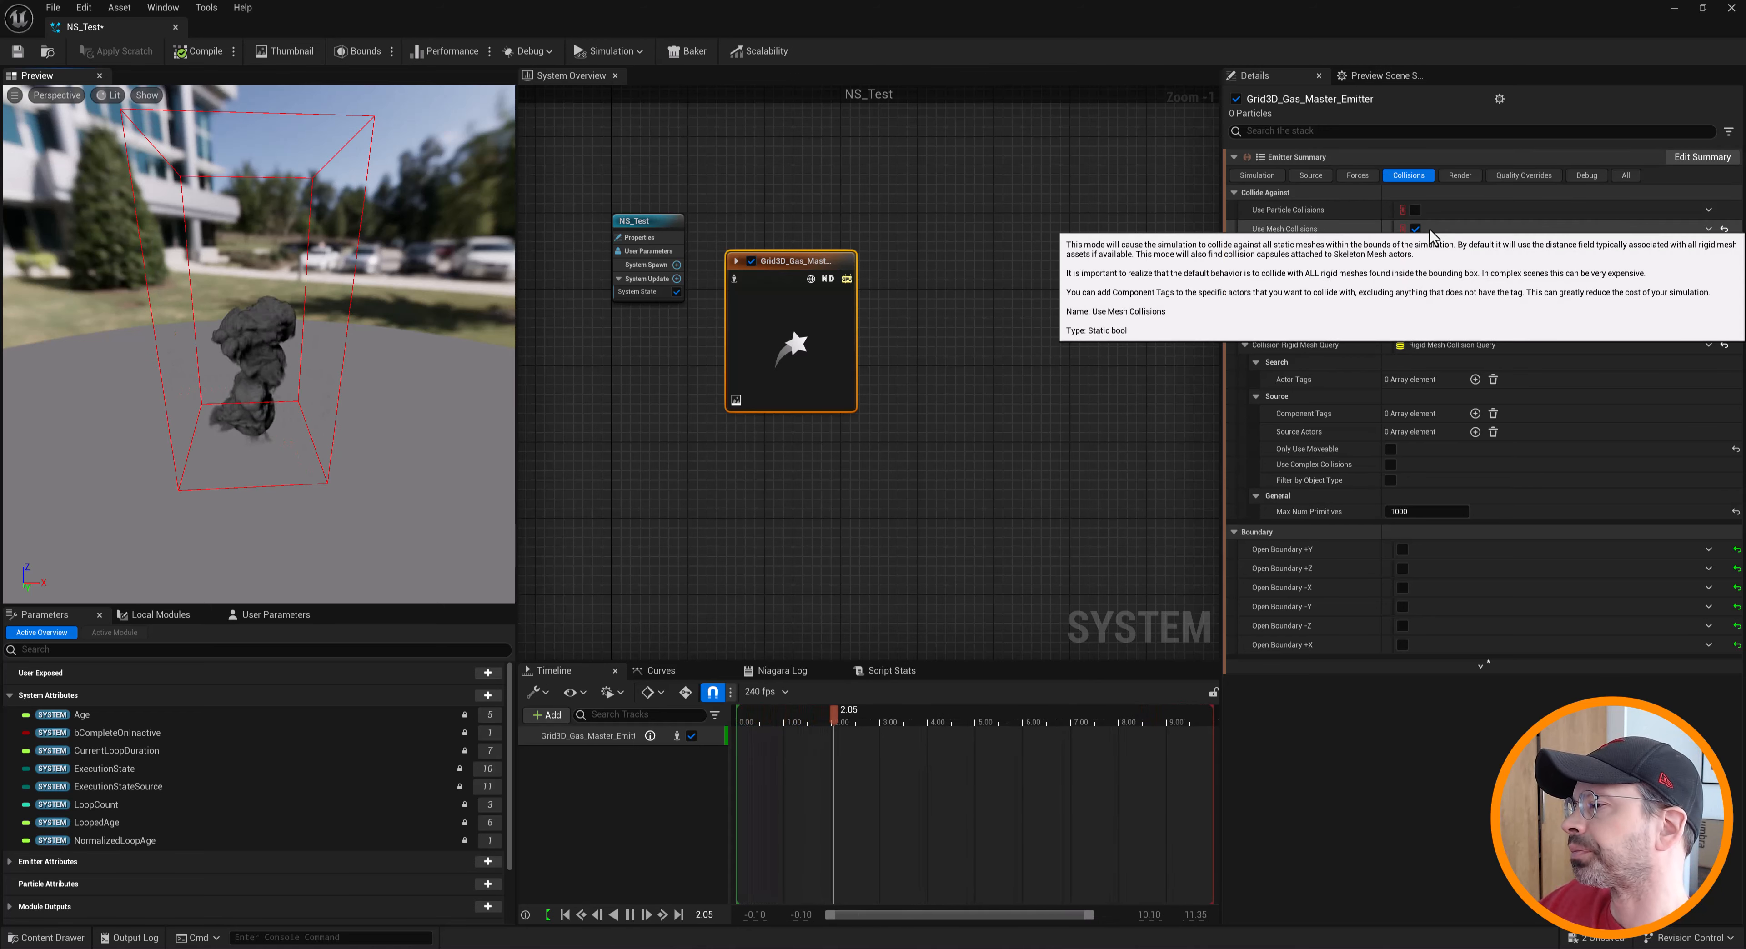
In the emitter's Render settings, set the Smoke Color to light blue (8486FF) and the Density Gain to 0.1
click(1461, 177)
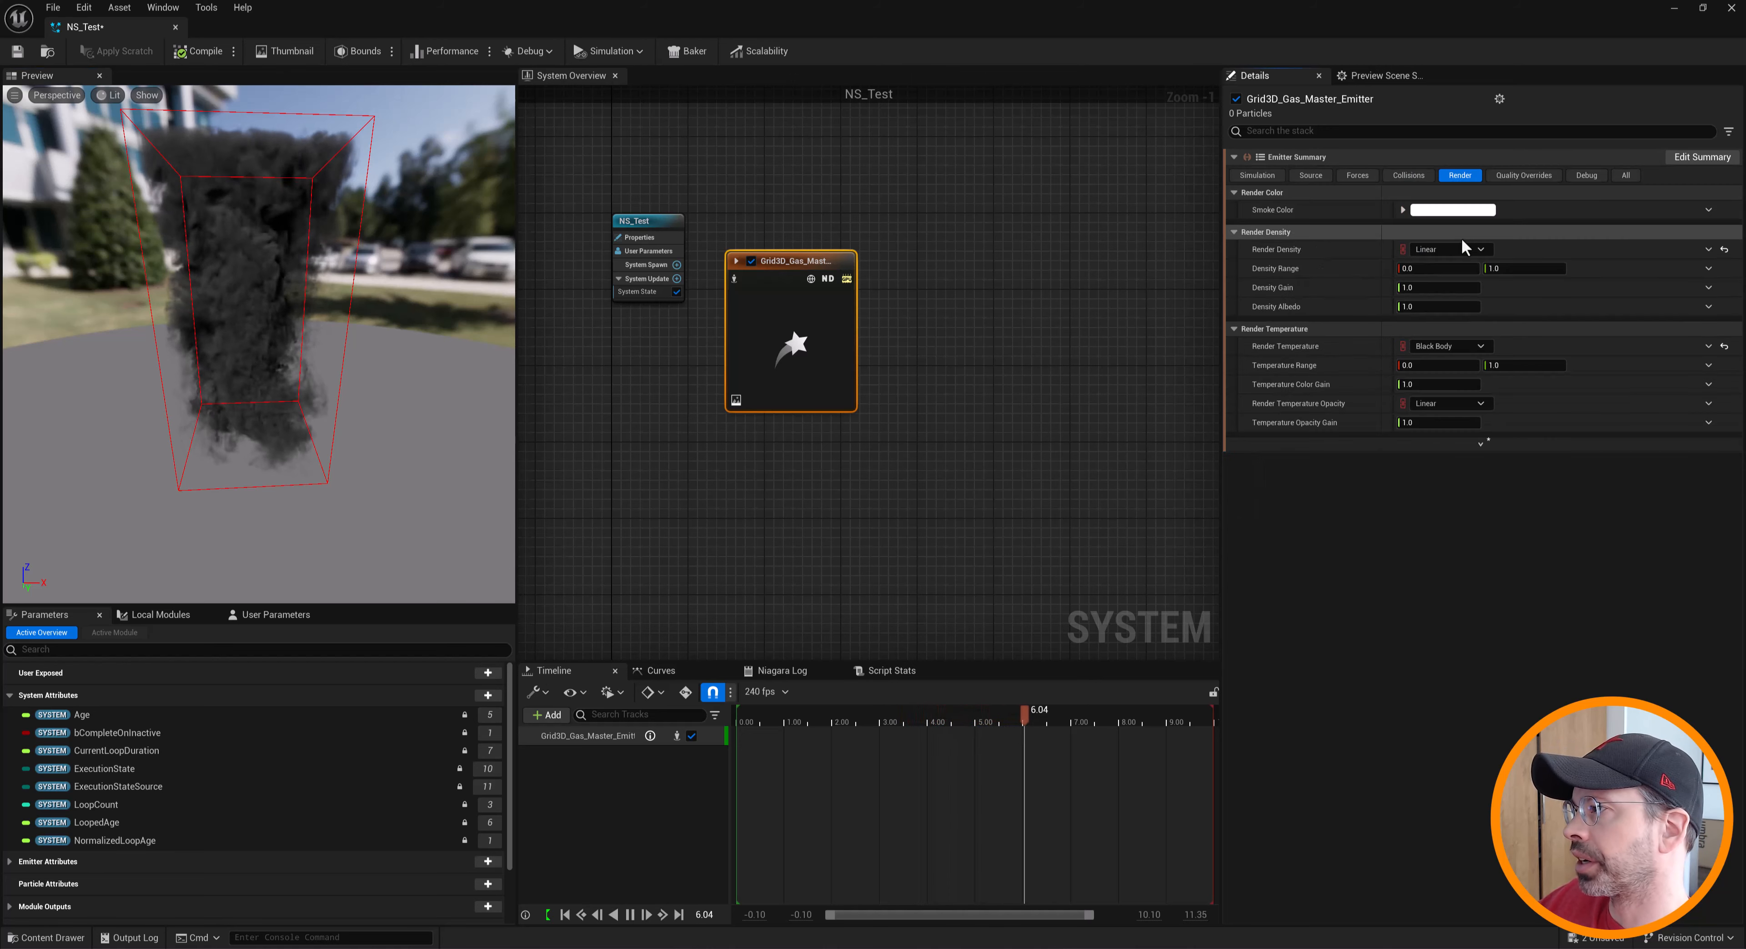
click(1444, 209)
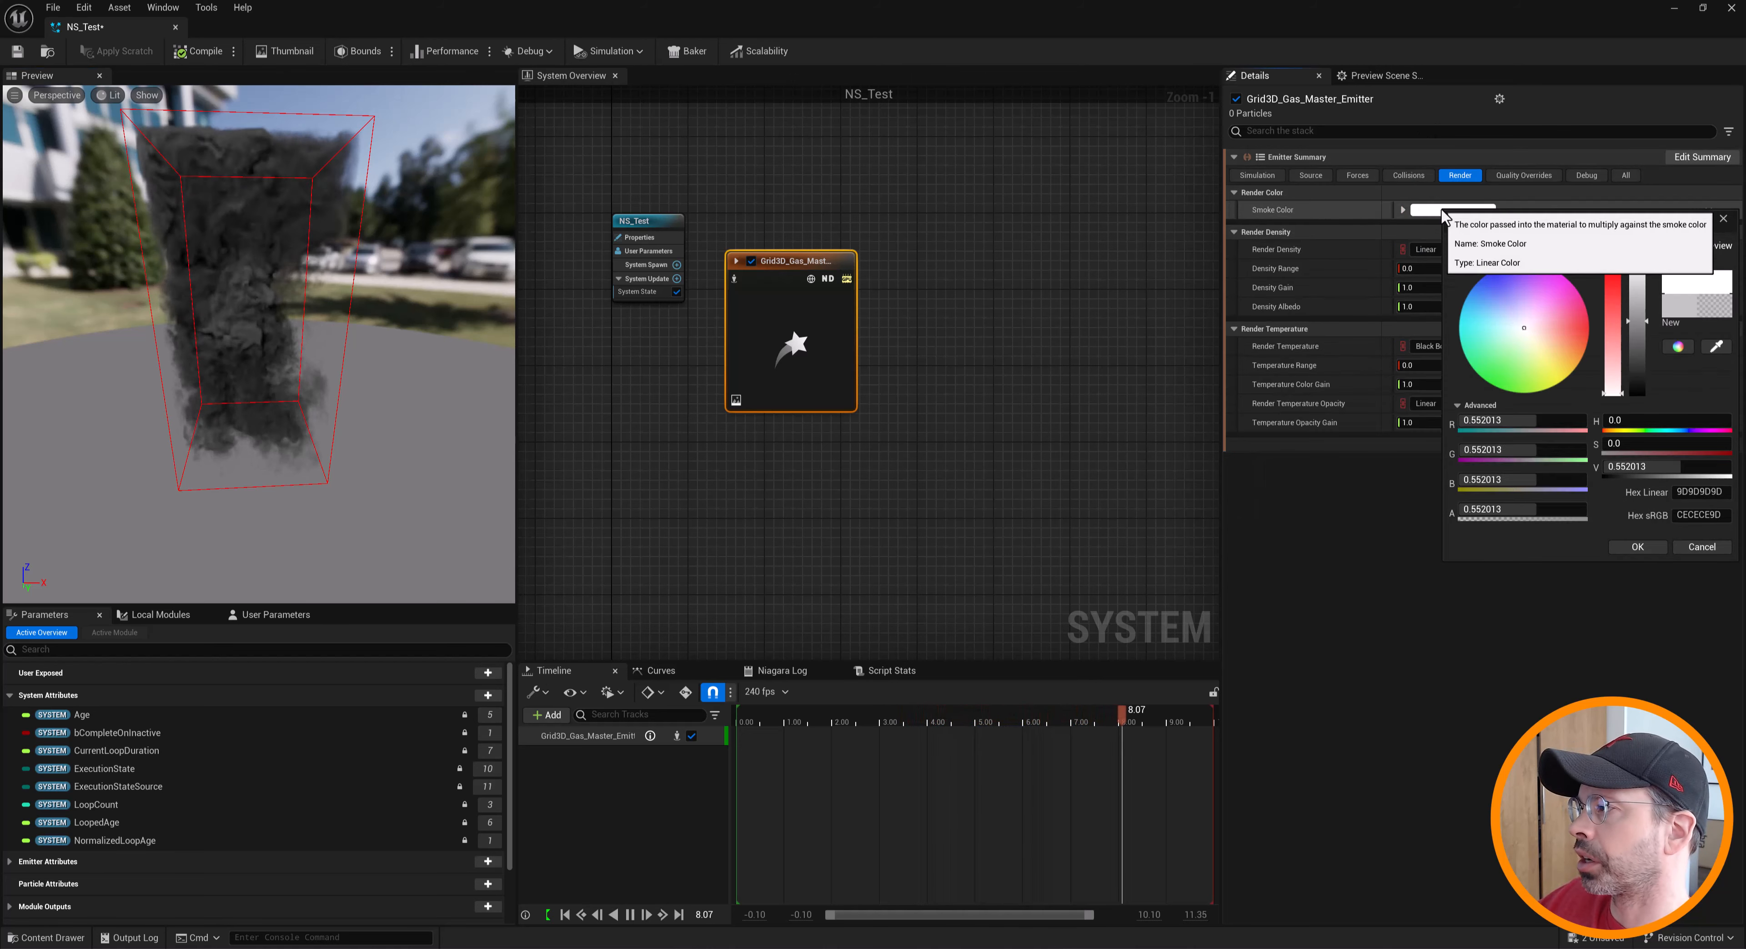
mouse_move(1500, 304)
mouse_down()
mouse_move(1503, 318)
mouse_move(1498, 284)
mouse_up()
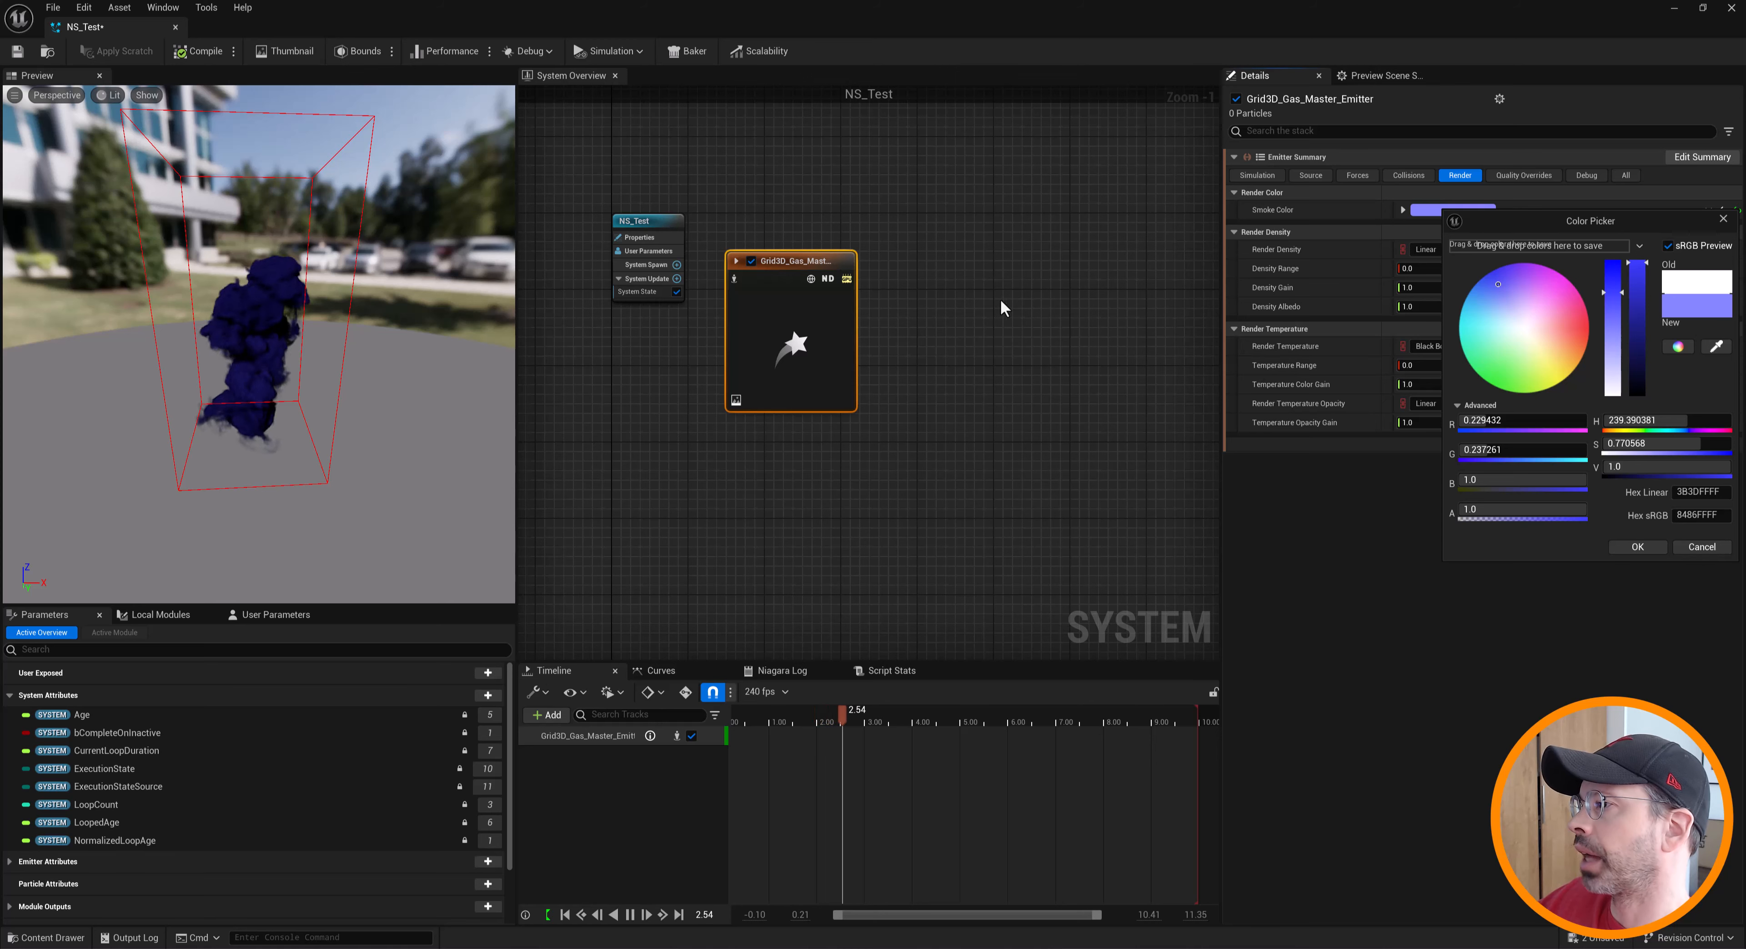
click(1666, 546)
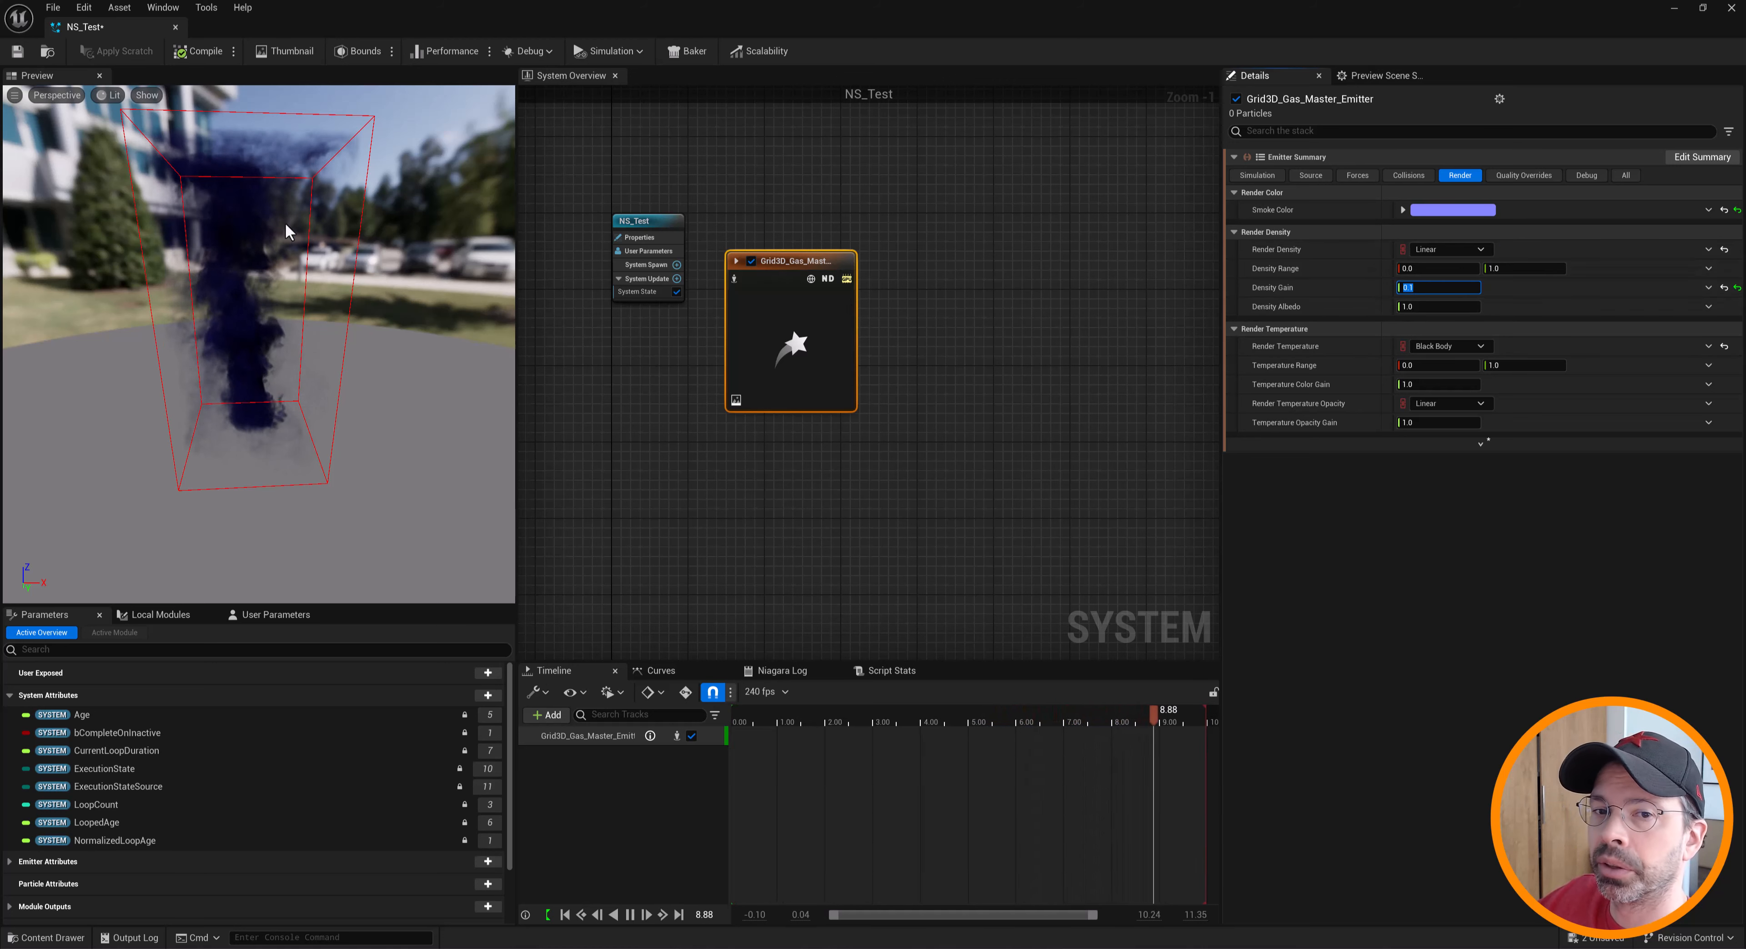
Set the render Smoke Color to near white (FFFAFD)
click(1440, 210)
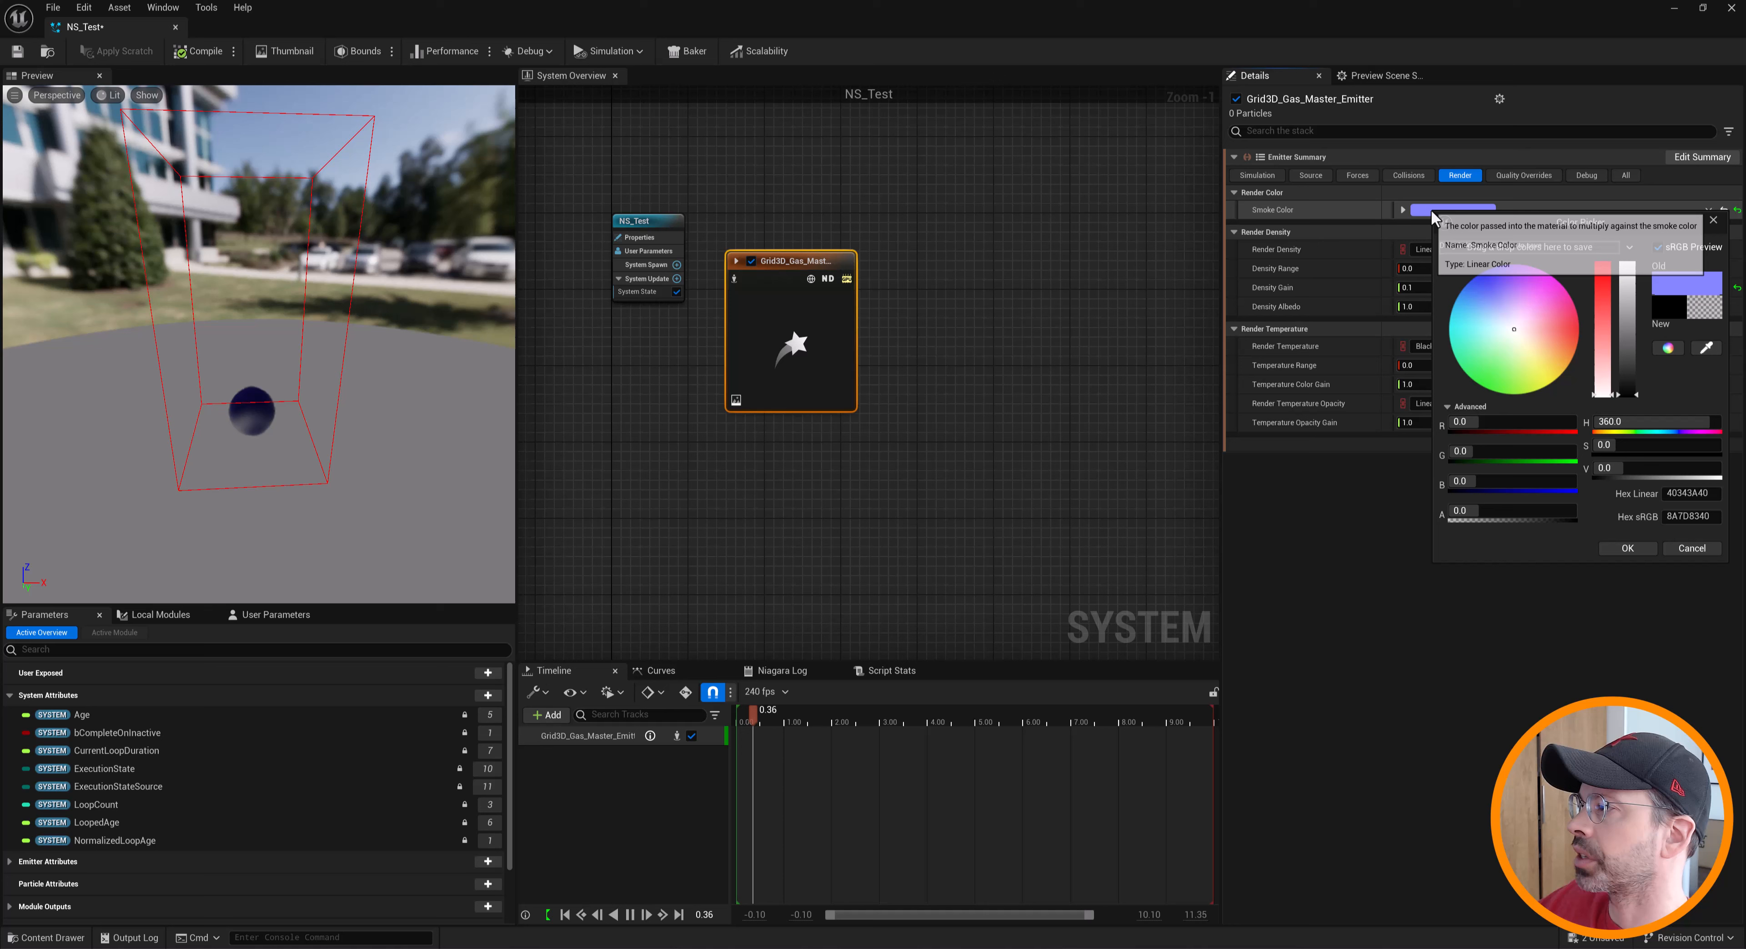
click(1517, 330)
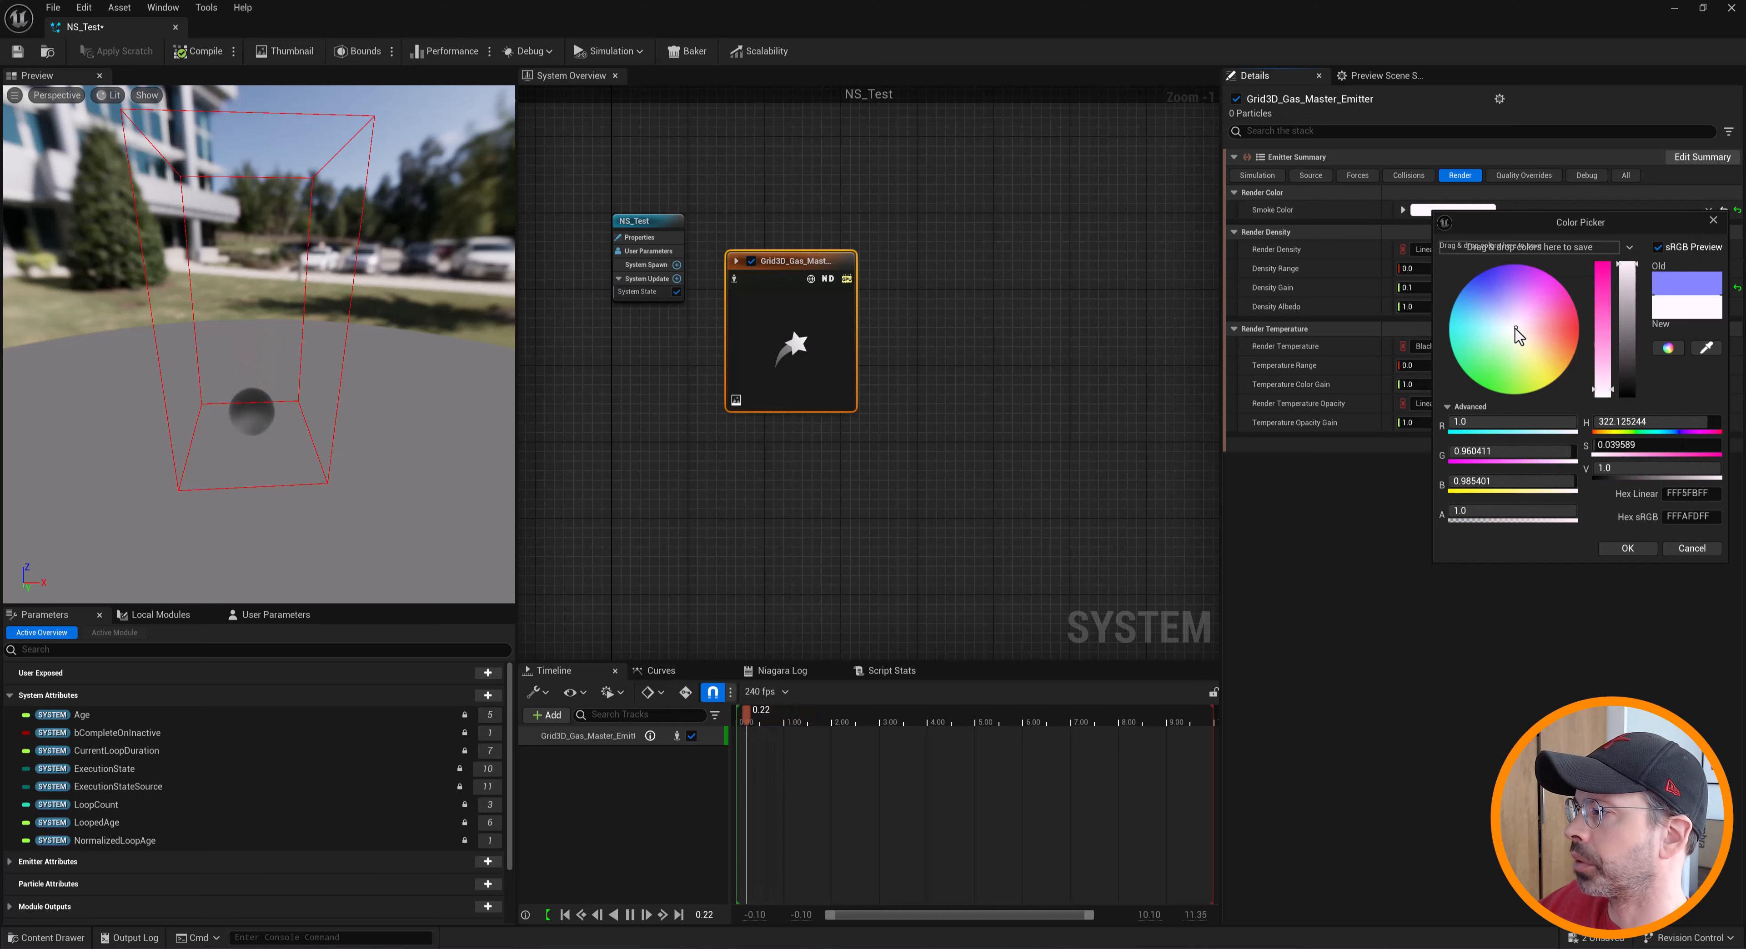
click(1626, 548)
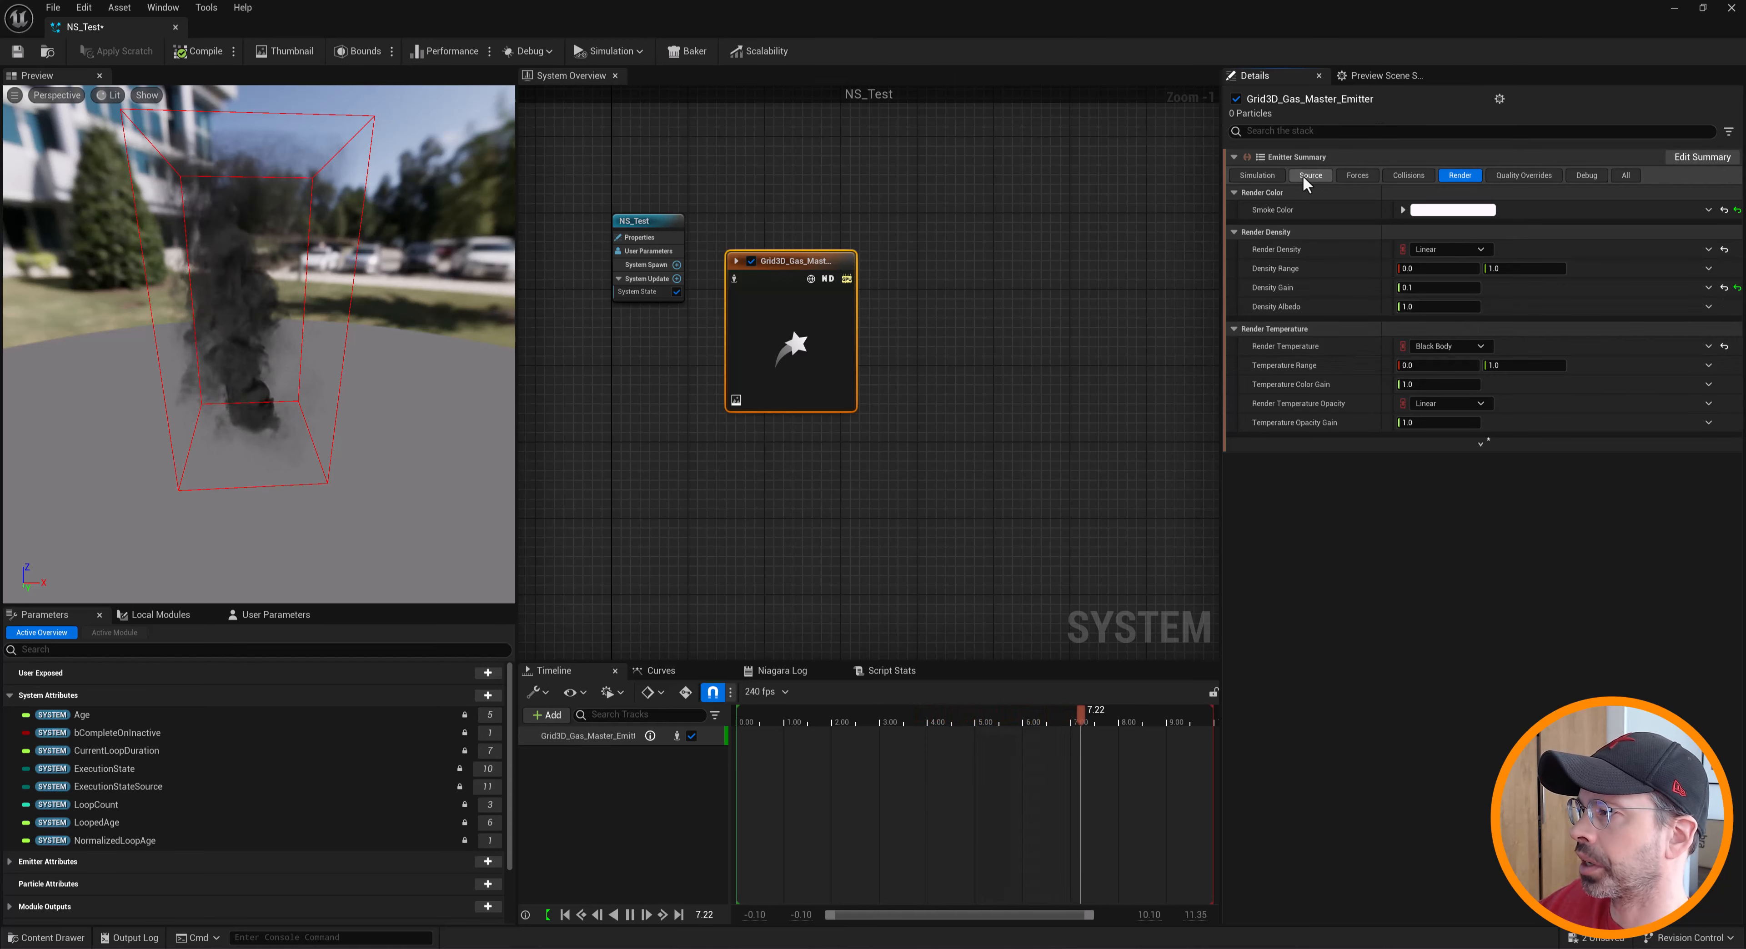
Enable the Temperature attribute in the Simulation settings and set the render Density Gain to 1.0
click(1245, 177)
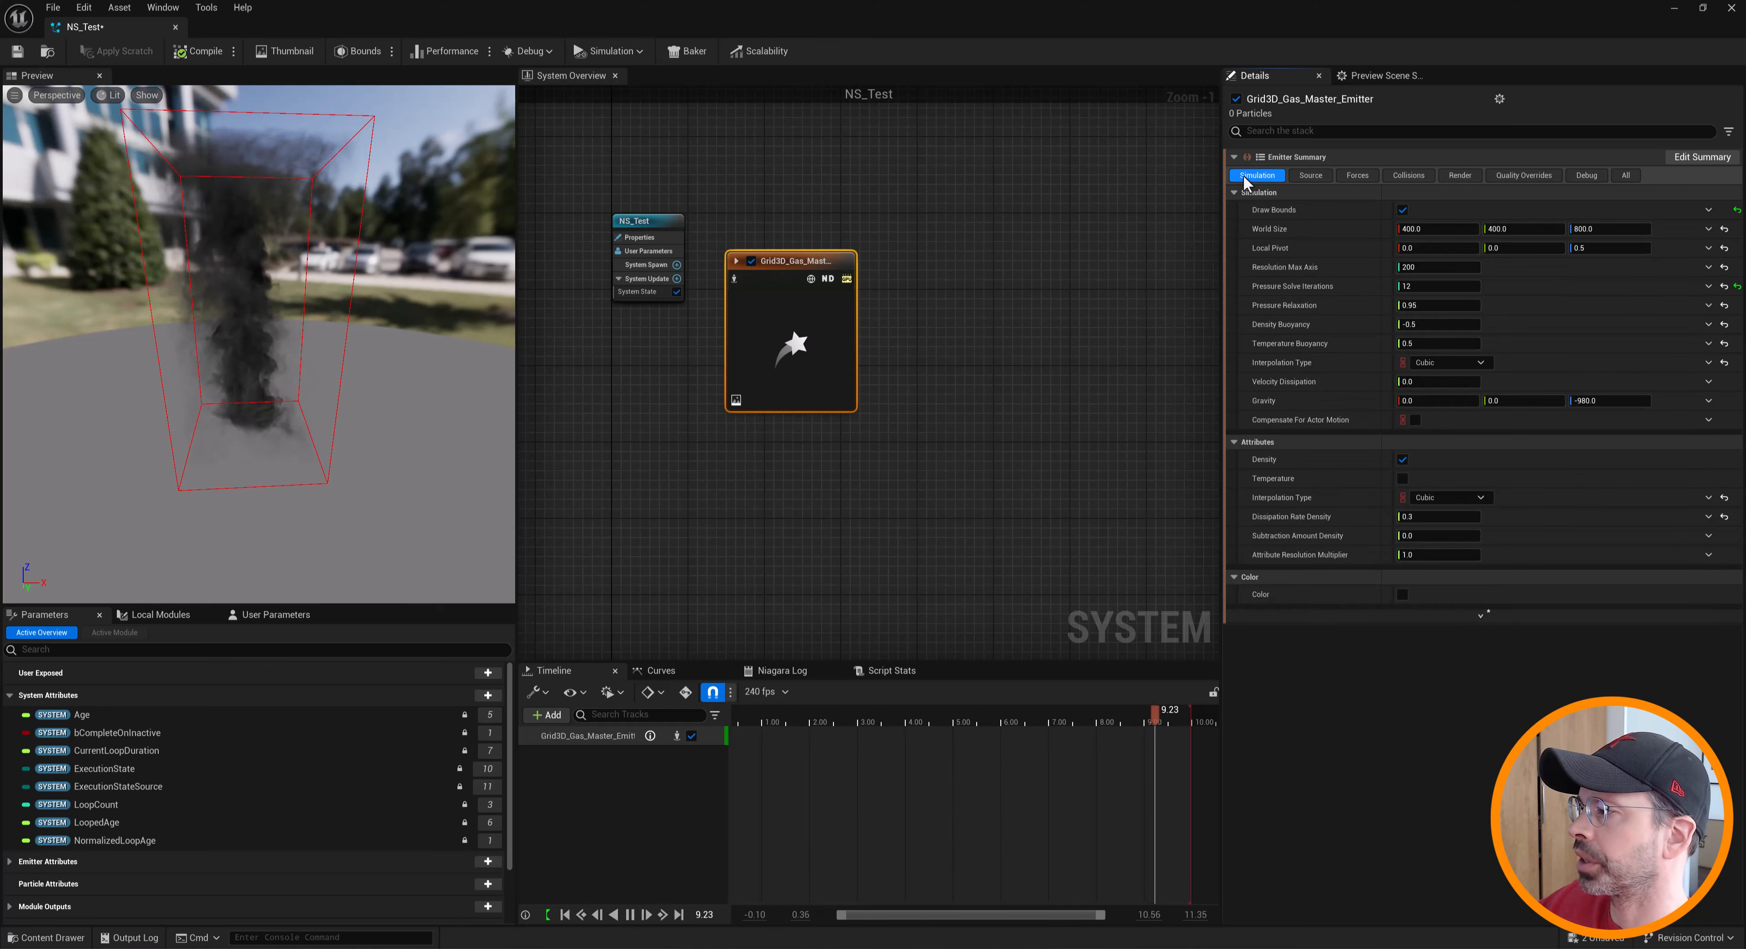
click(1402, 478)
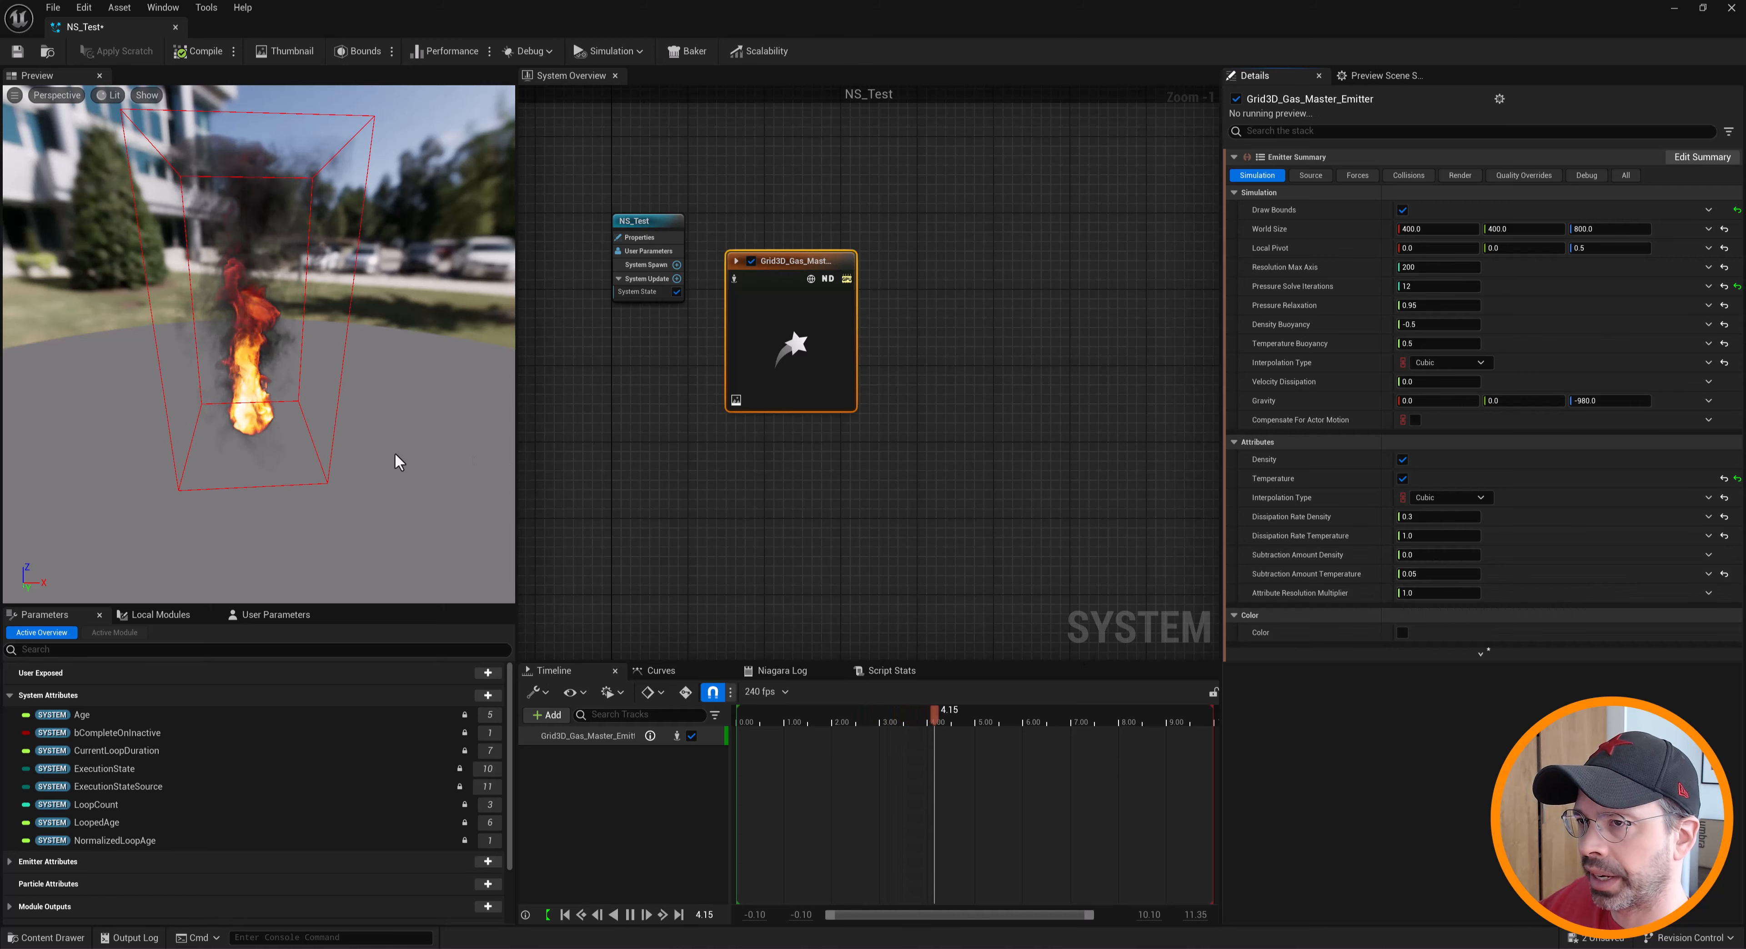
click(1459, 175)
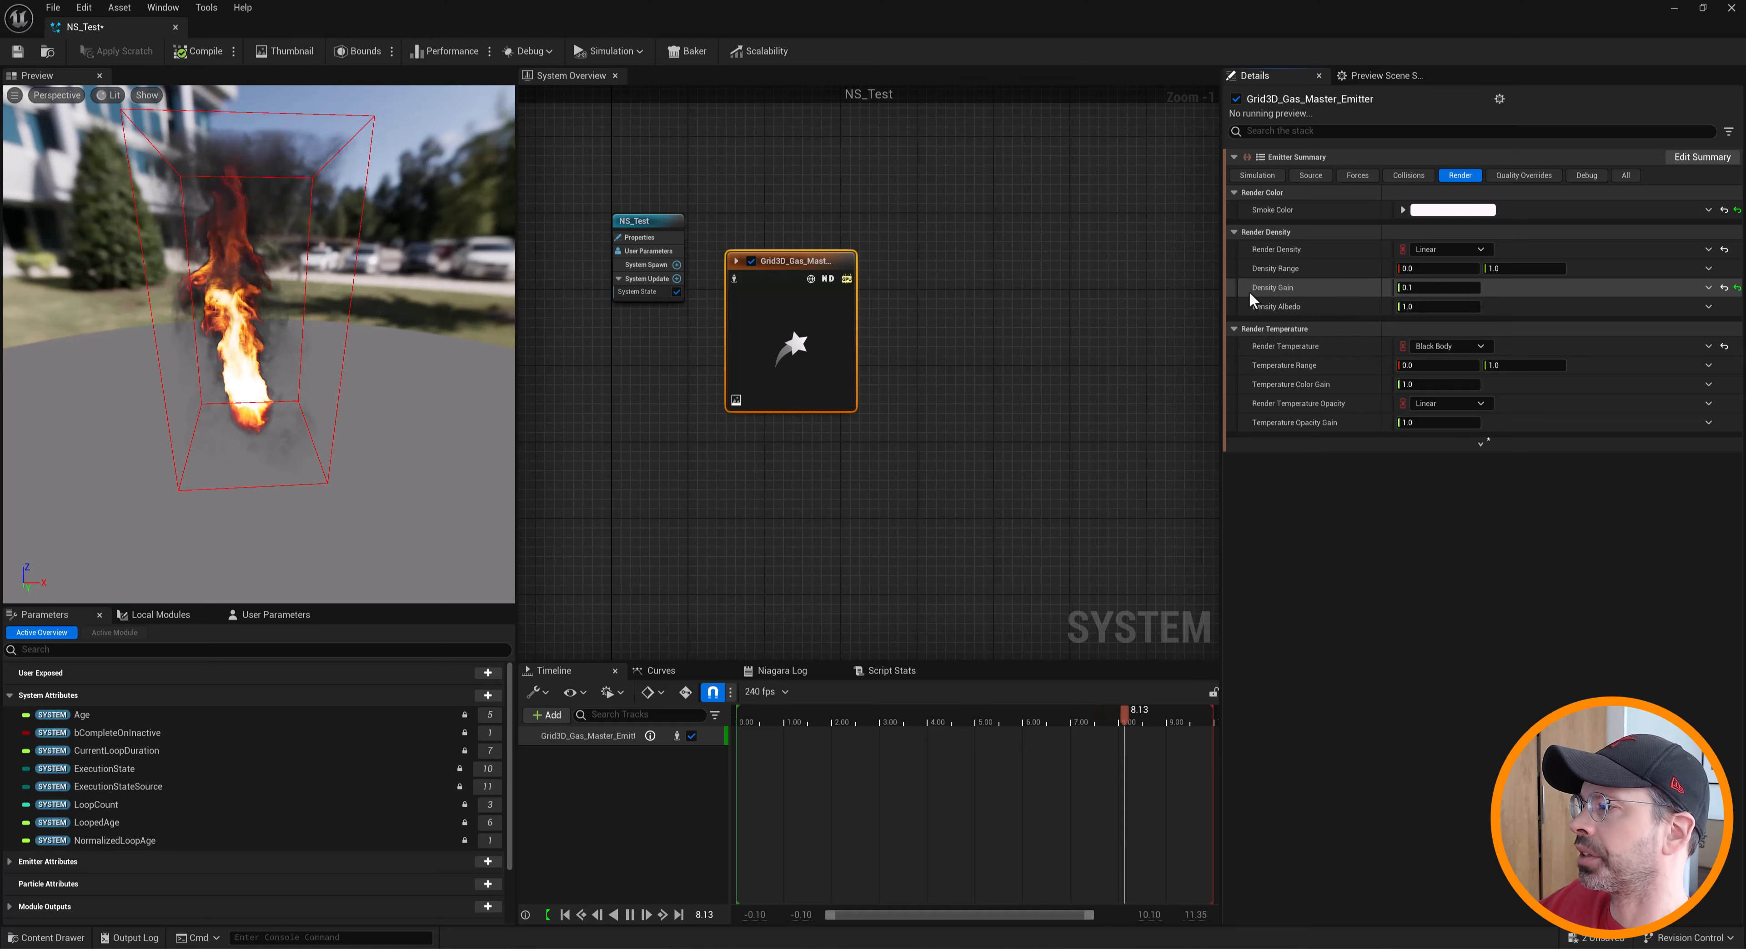
drag(1430, 288, 1649, 348)
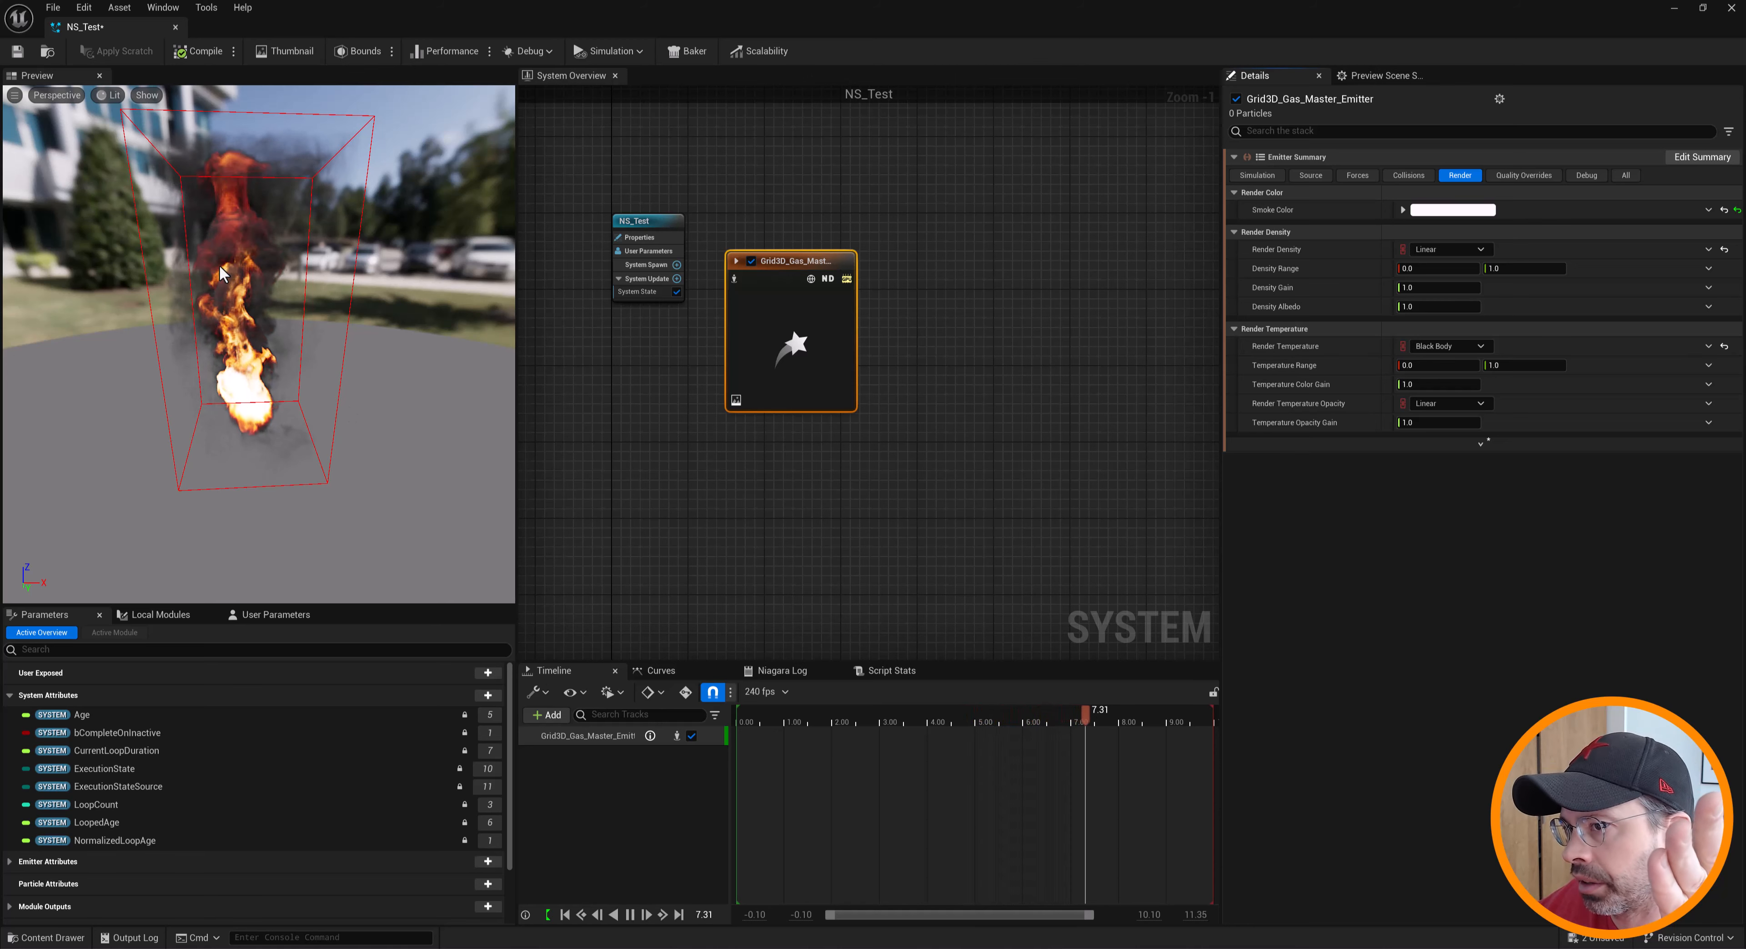
Set Render Temperature to Curve and recolor the red key of the Temperature Color Curve gradient to light blue
click(1446, 347)
click(1453, 395)
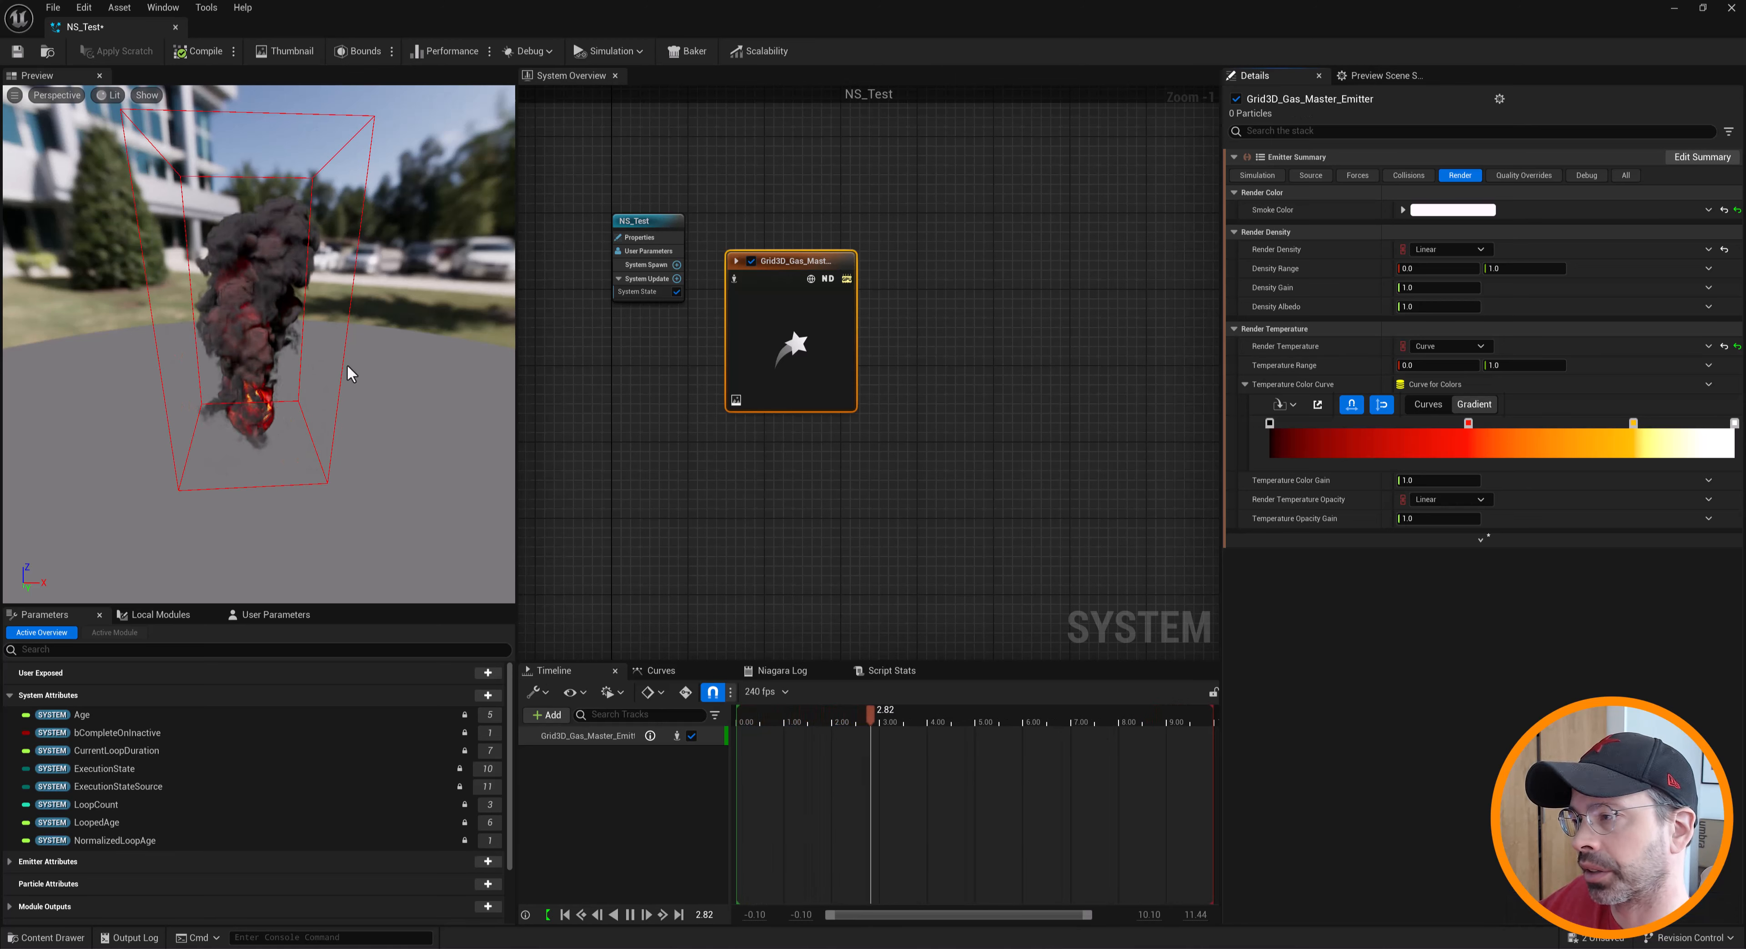
double_click(1468, 423)
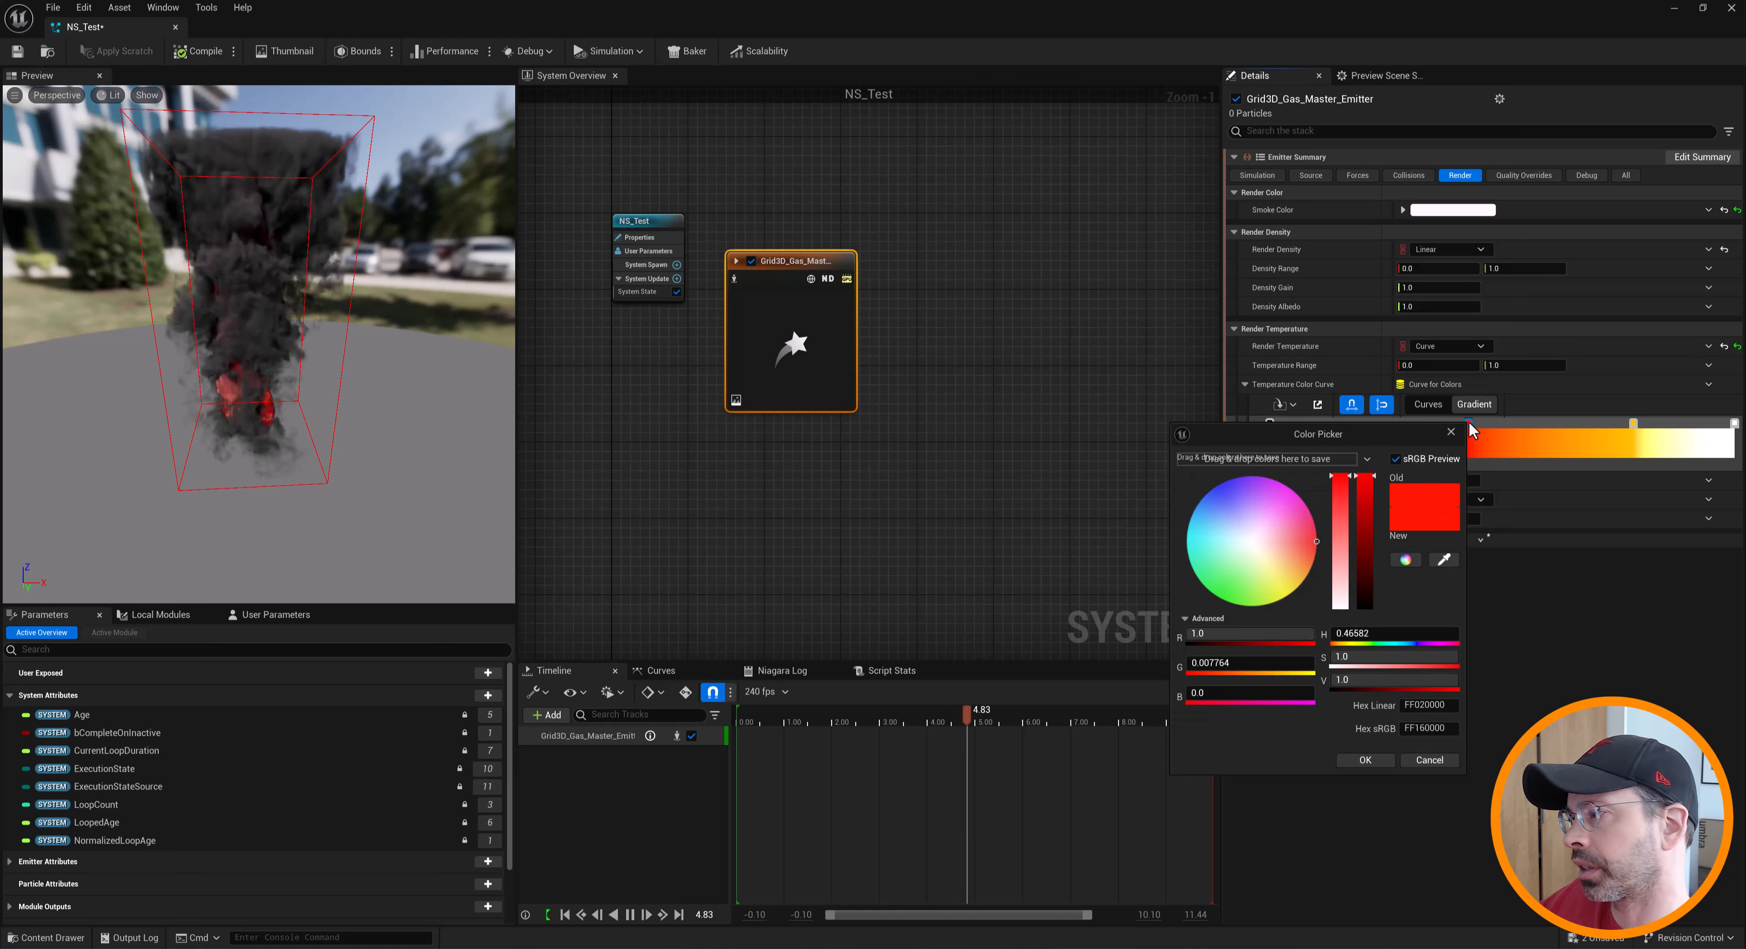
click(1365, 760)
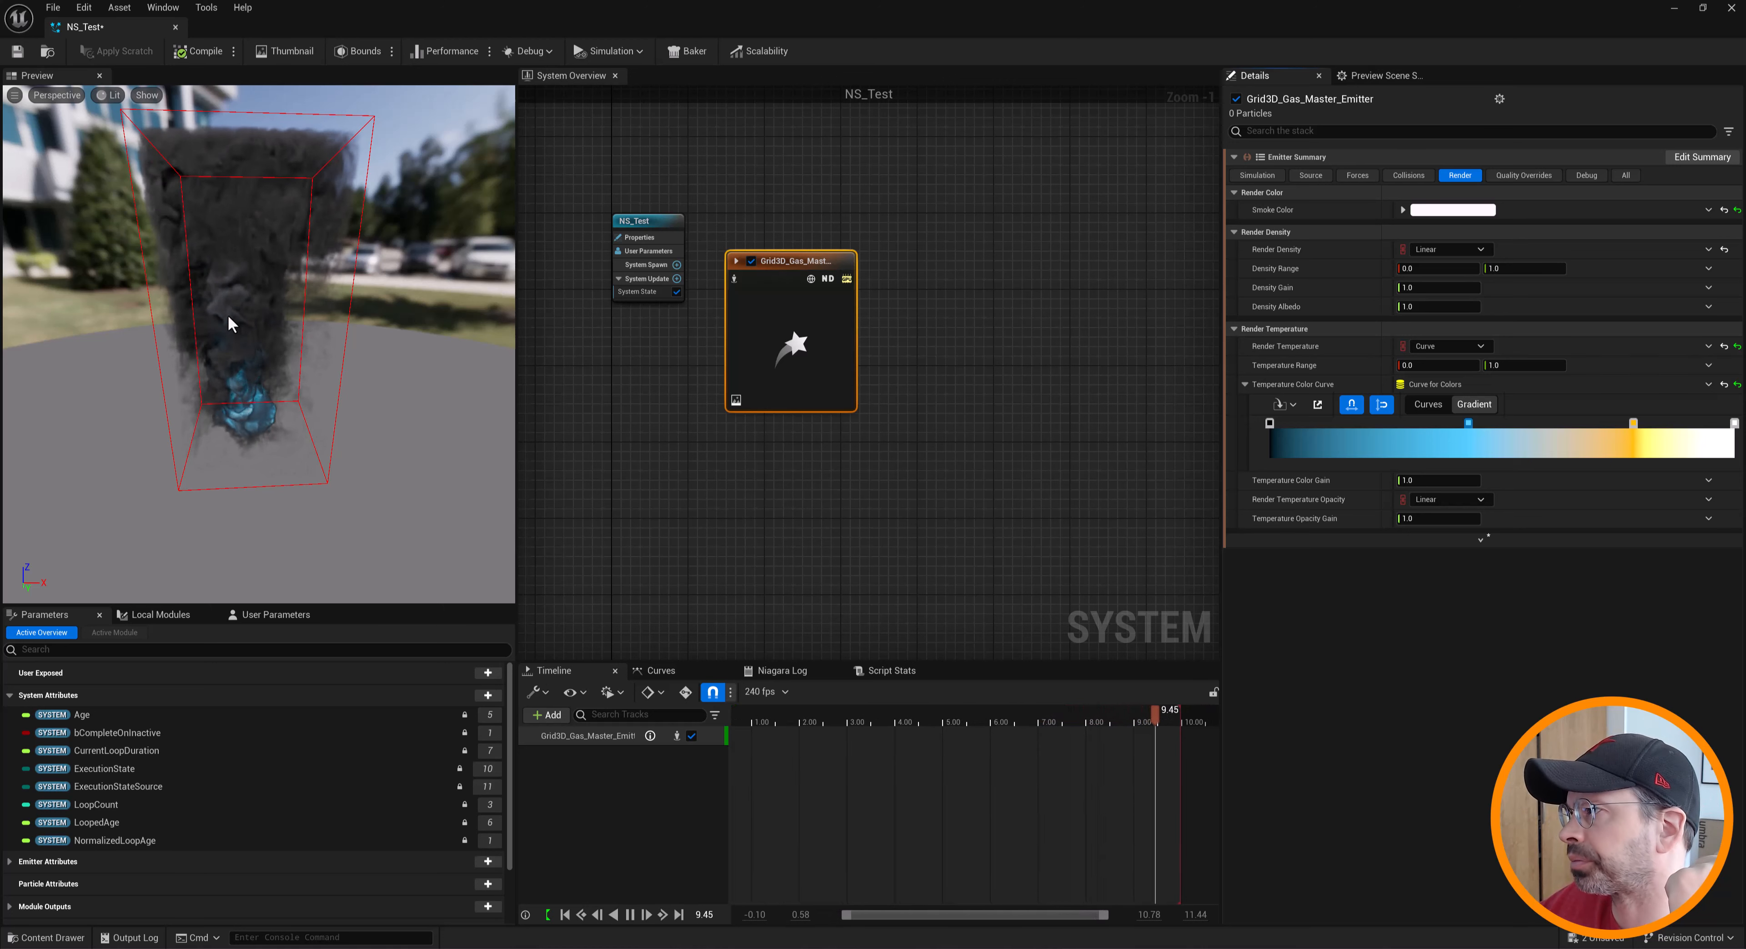
Look through the Quality Overrides and Debug settings, and disable Calculate Turbulence for Turbulence 1 and Turbulence 2 in the Forces settings
click(1532, 177)
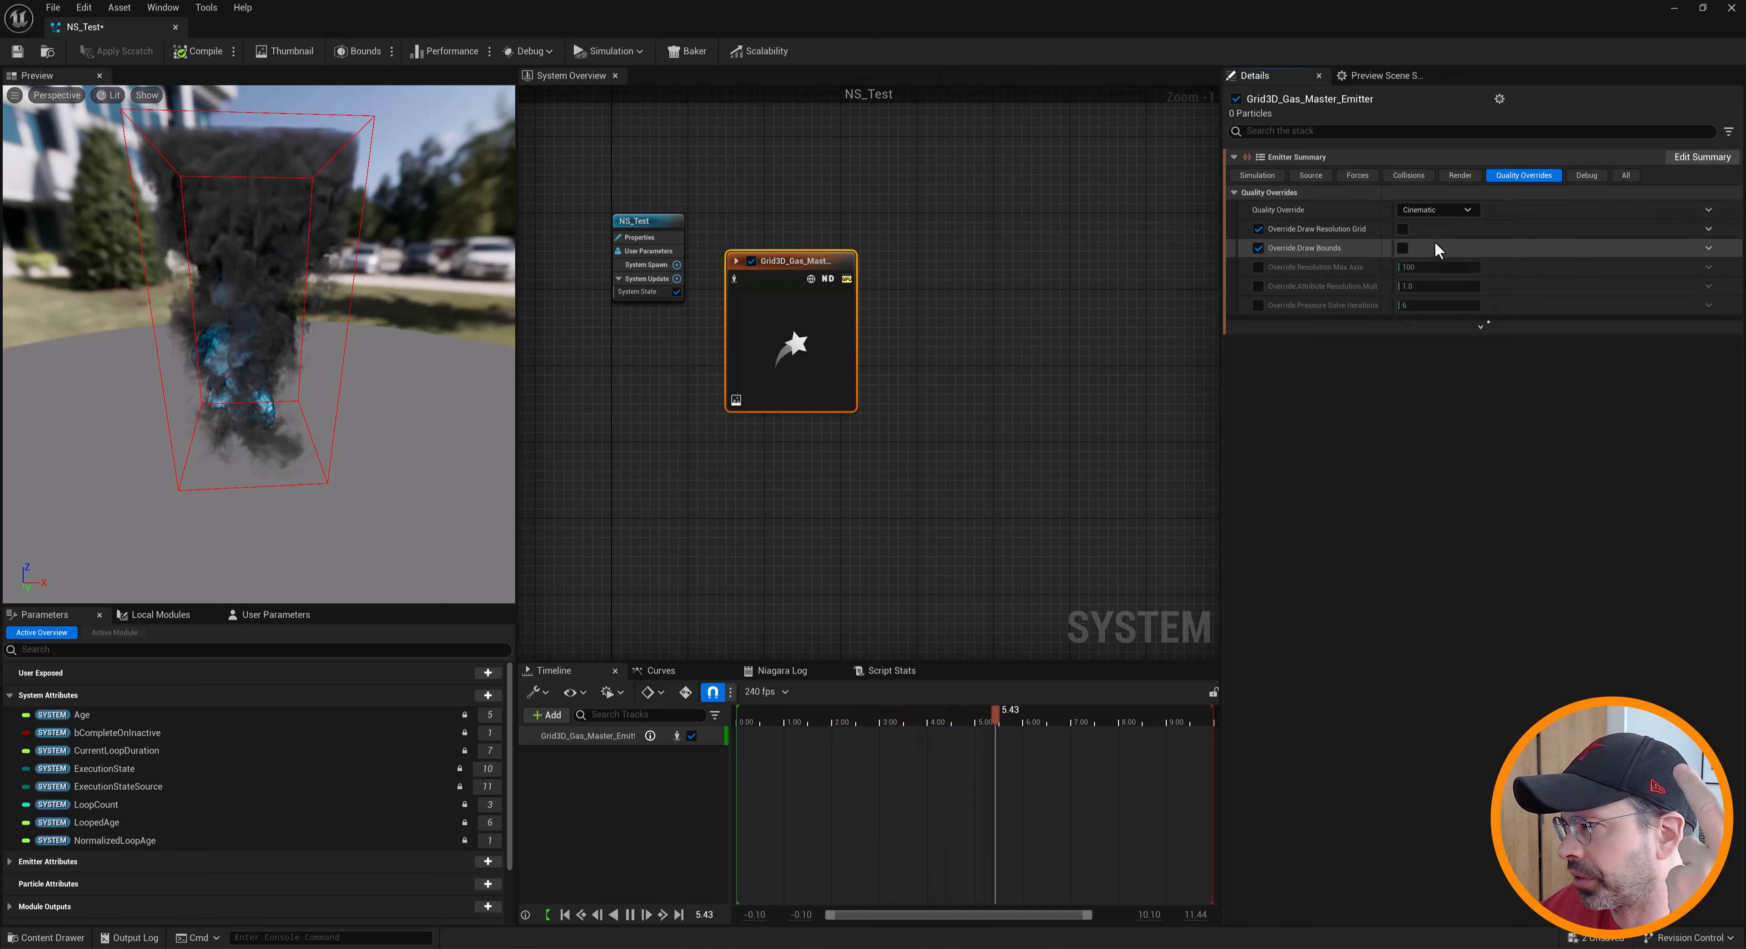
click(1591, 175)
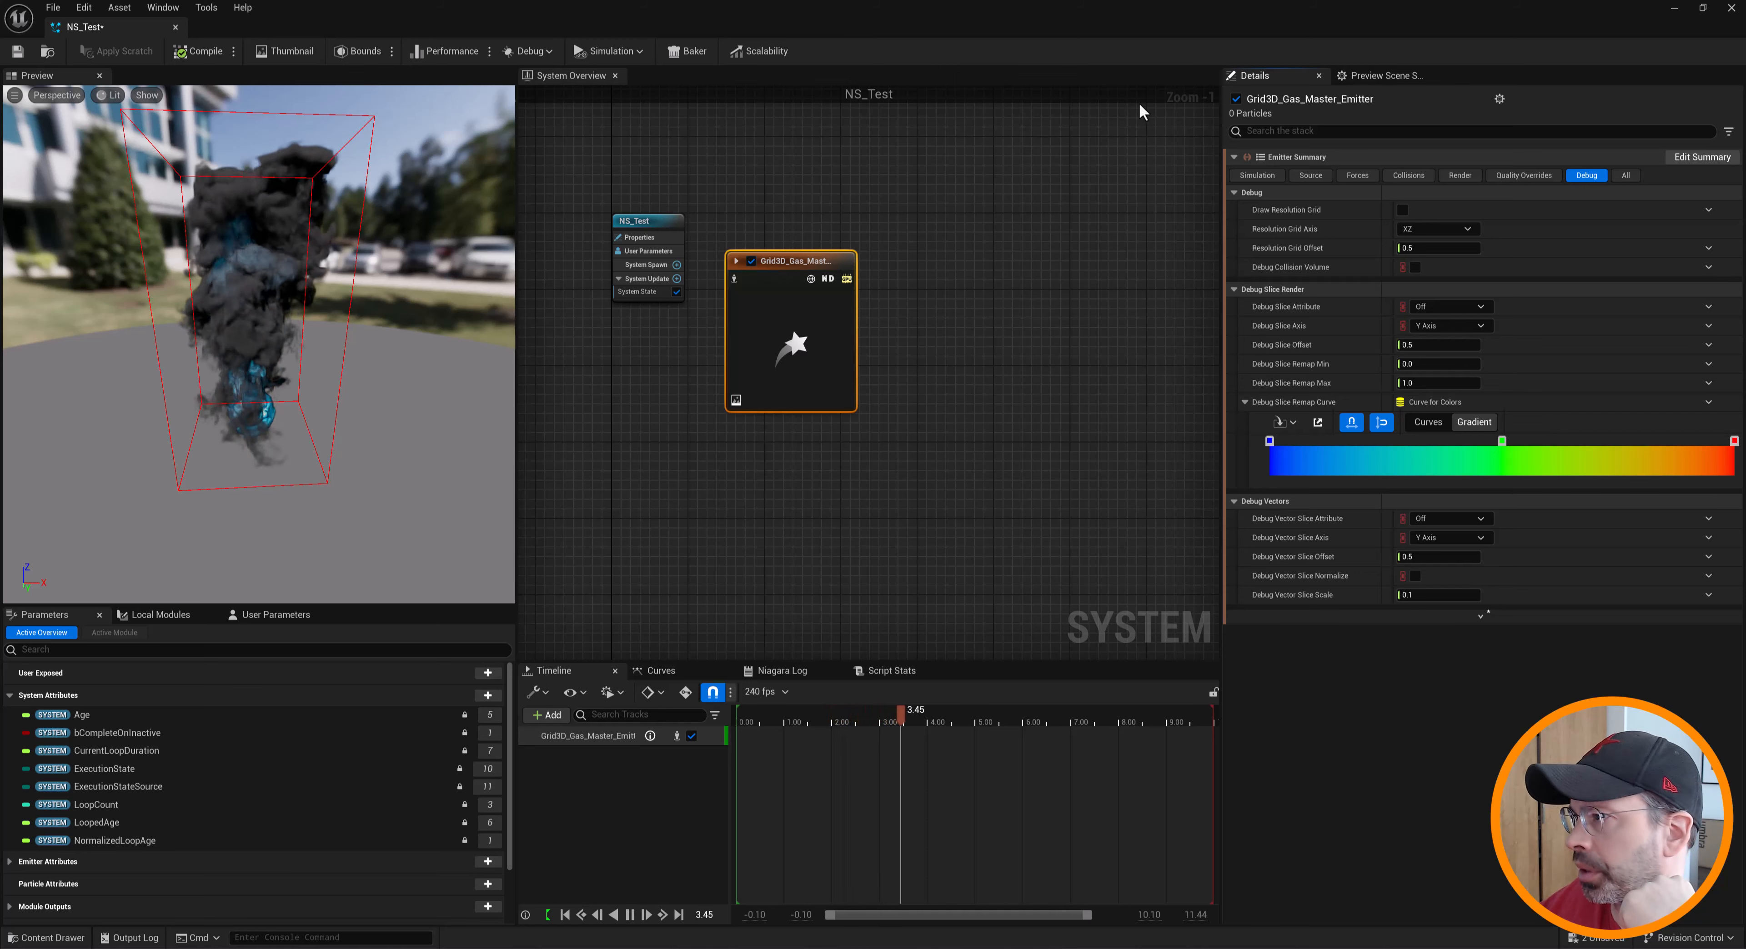
click(1357, 175)
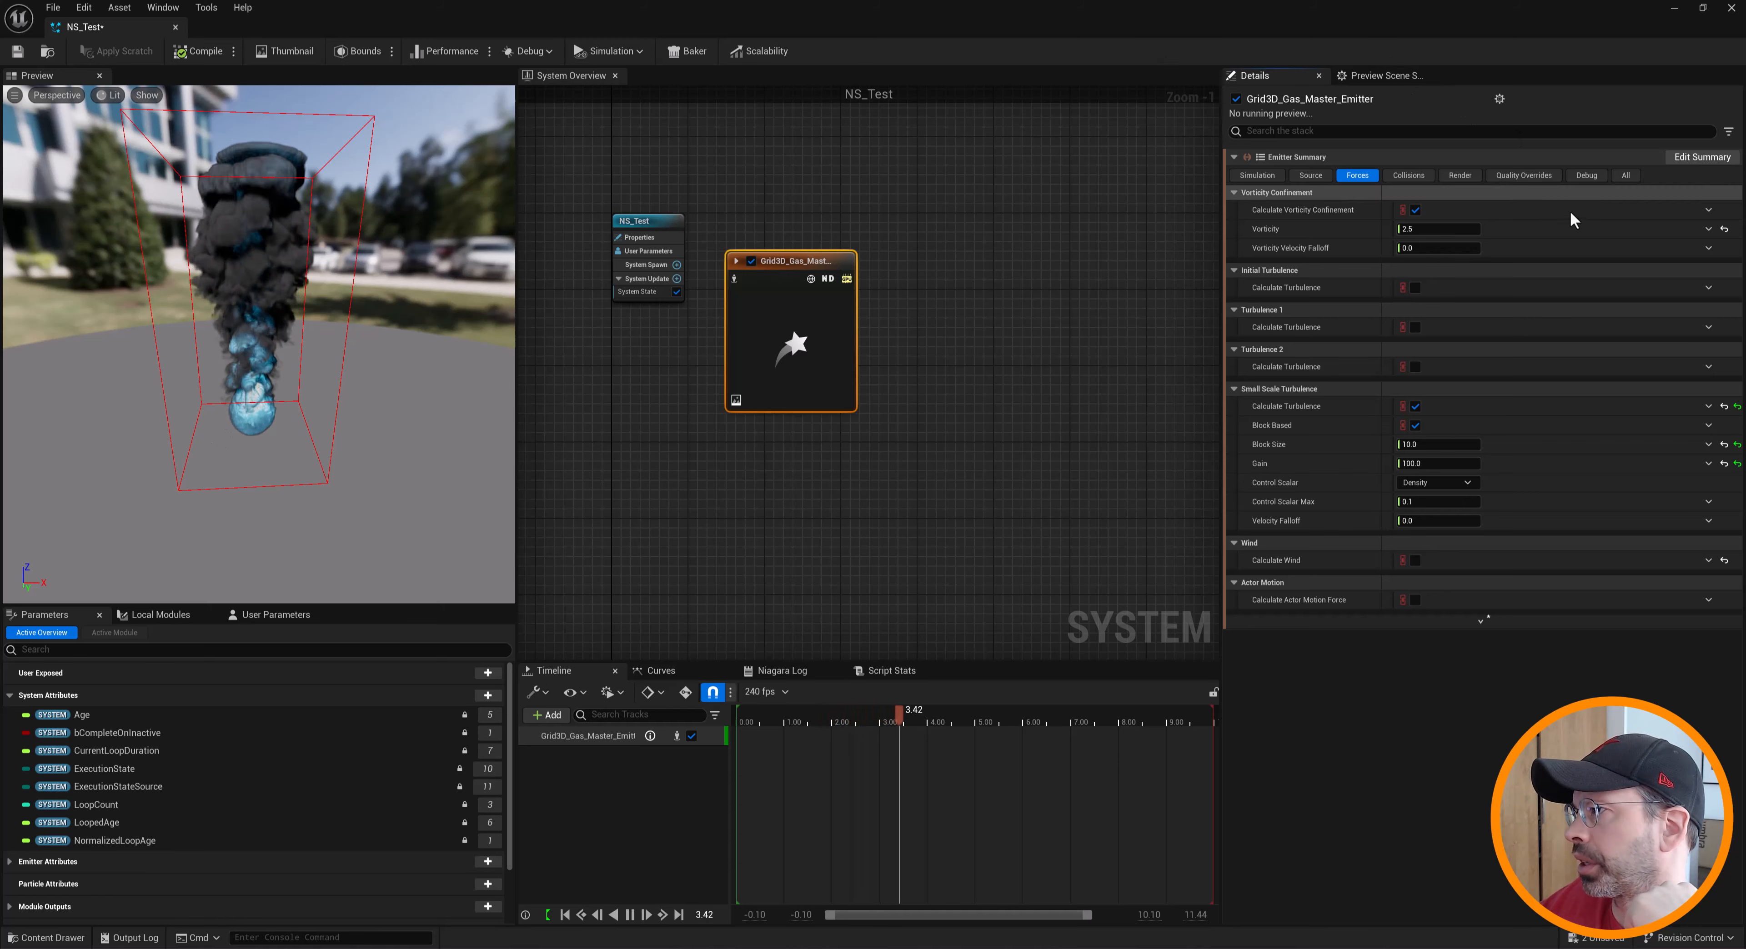
Inspect the Velocity debug vector slice in the preview, and switch the Debug Vector Slice Attribute to Turbulence
click(1589, 179)
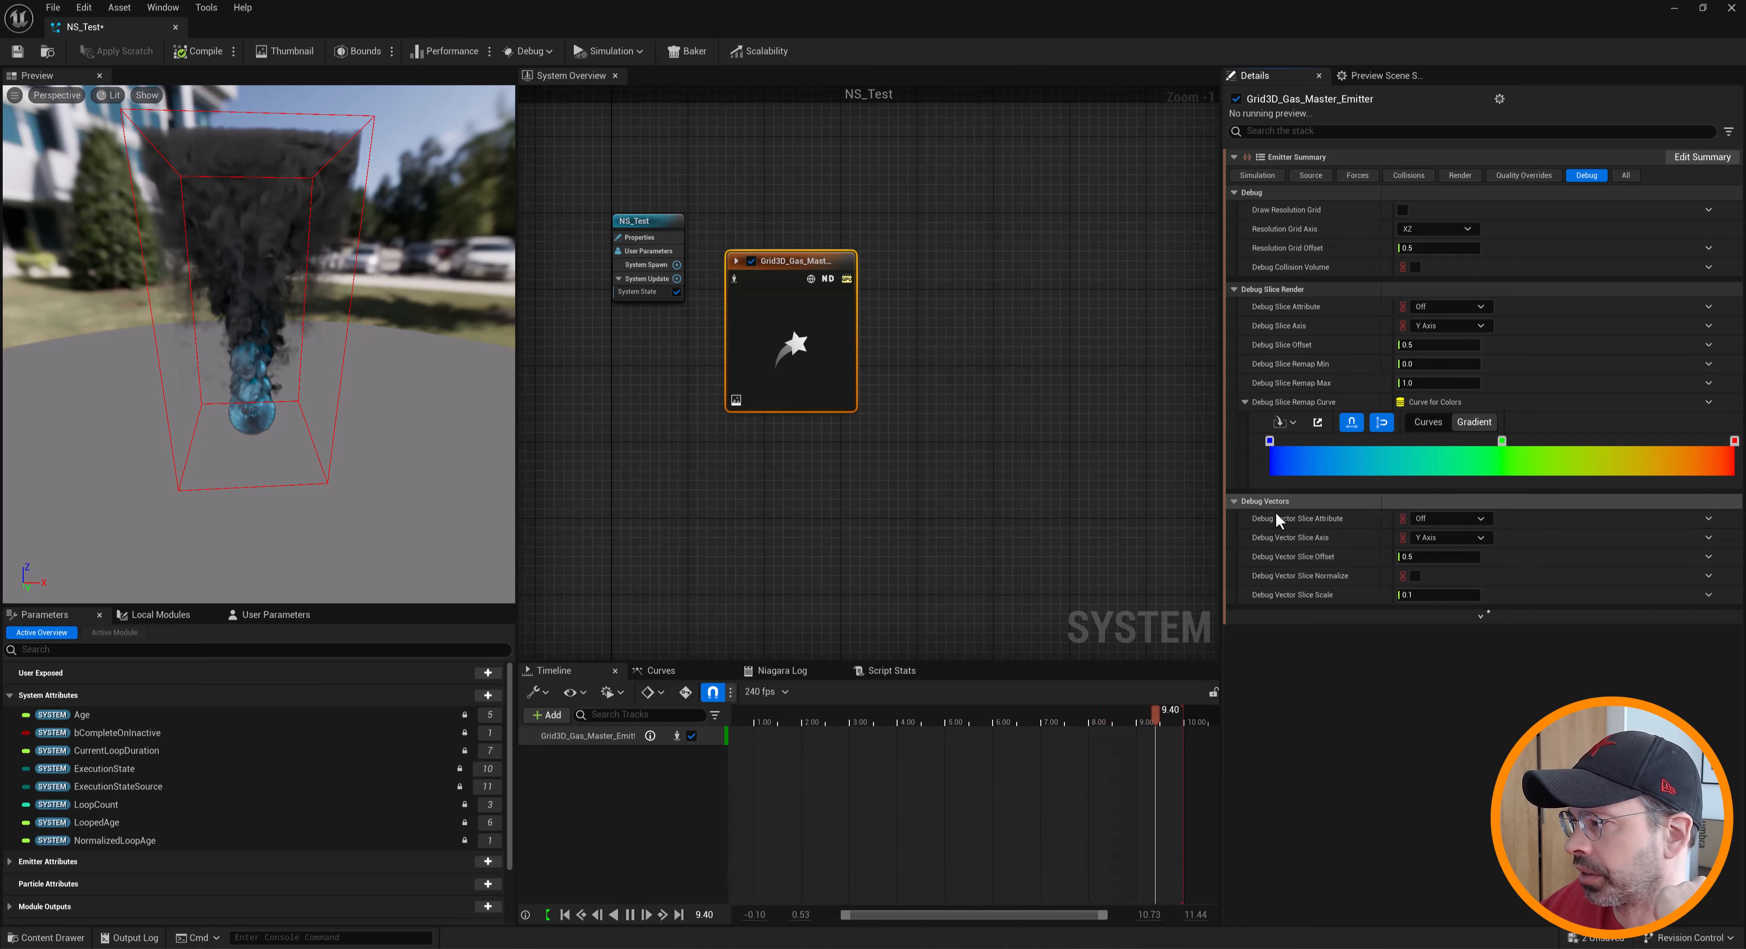
click(1444, 519)
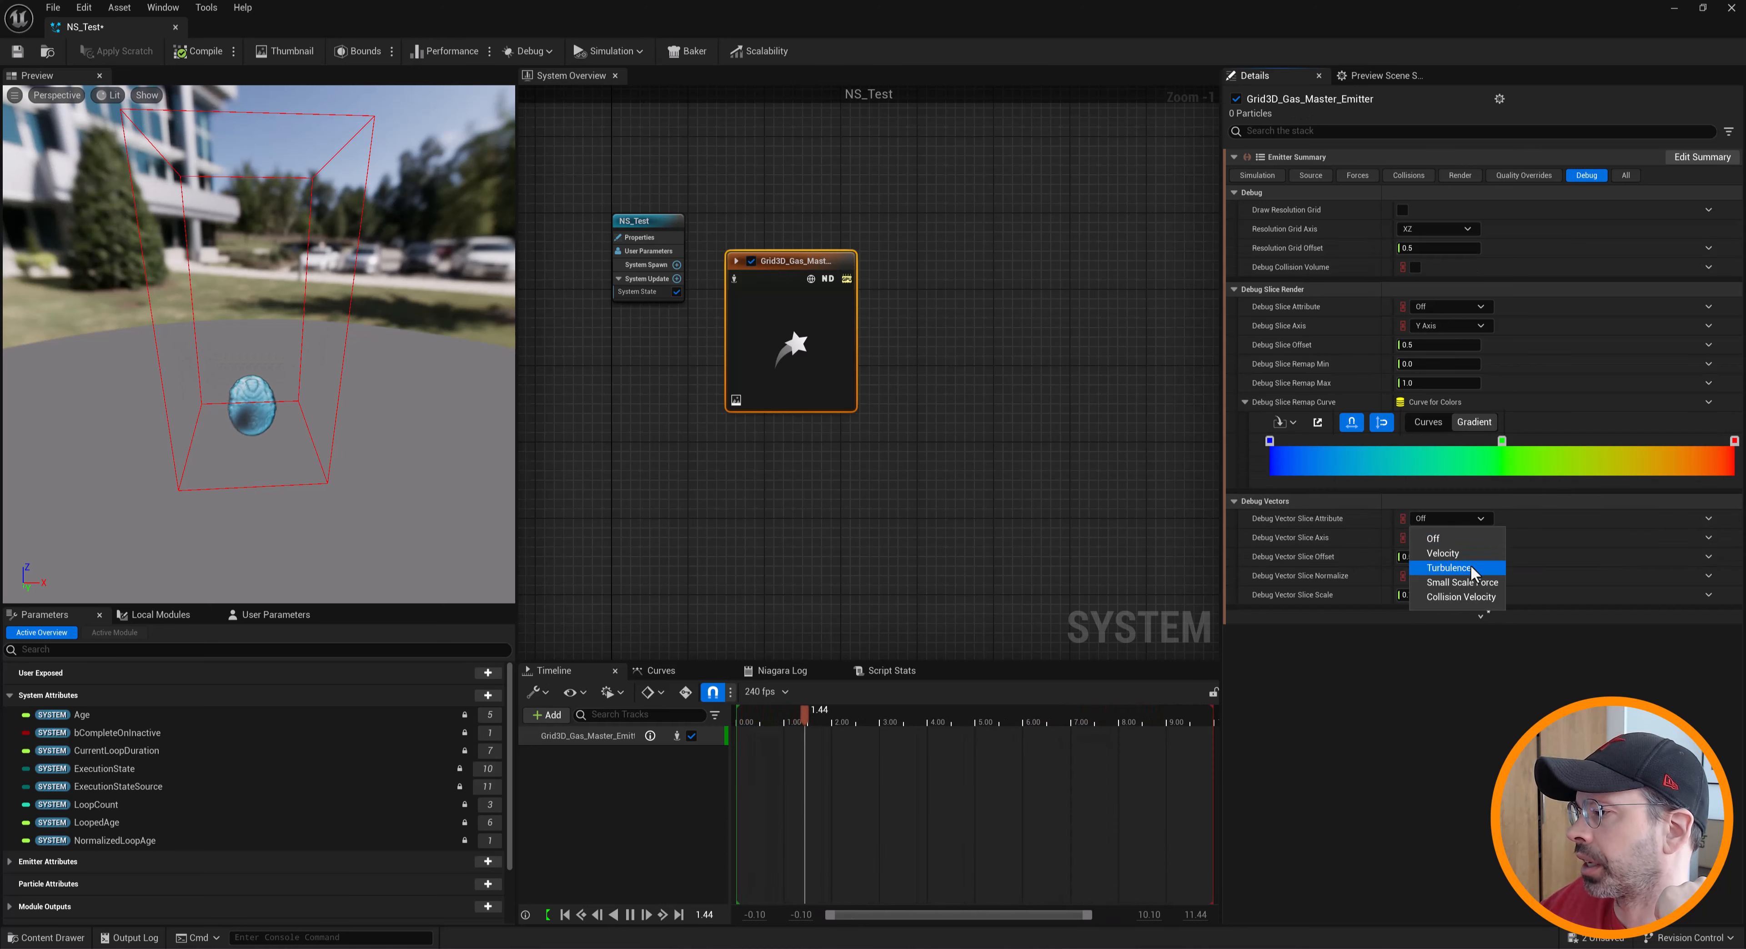
click(1475, 553)
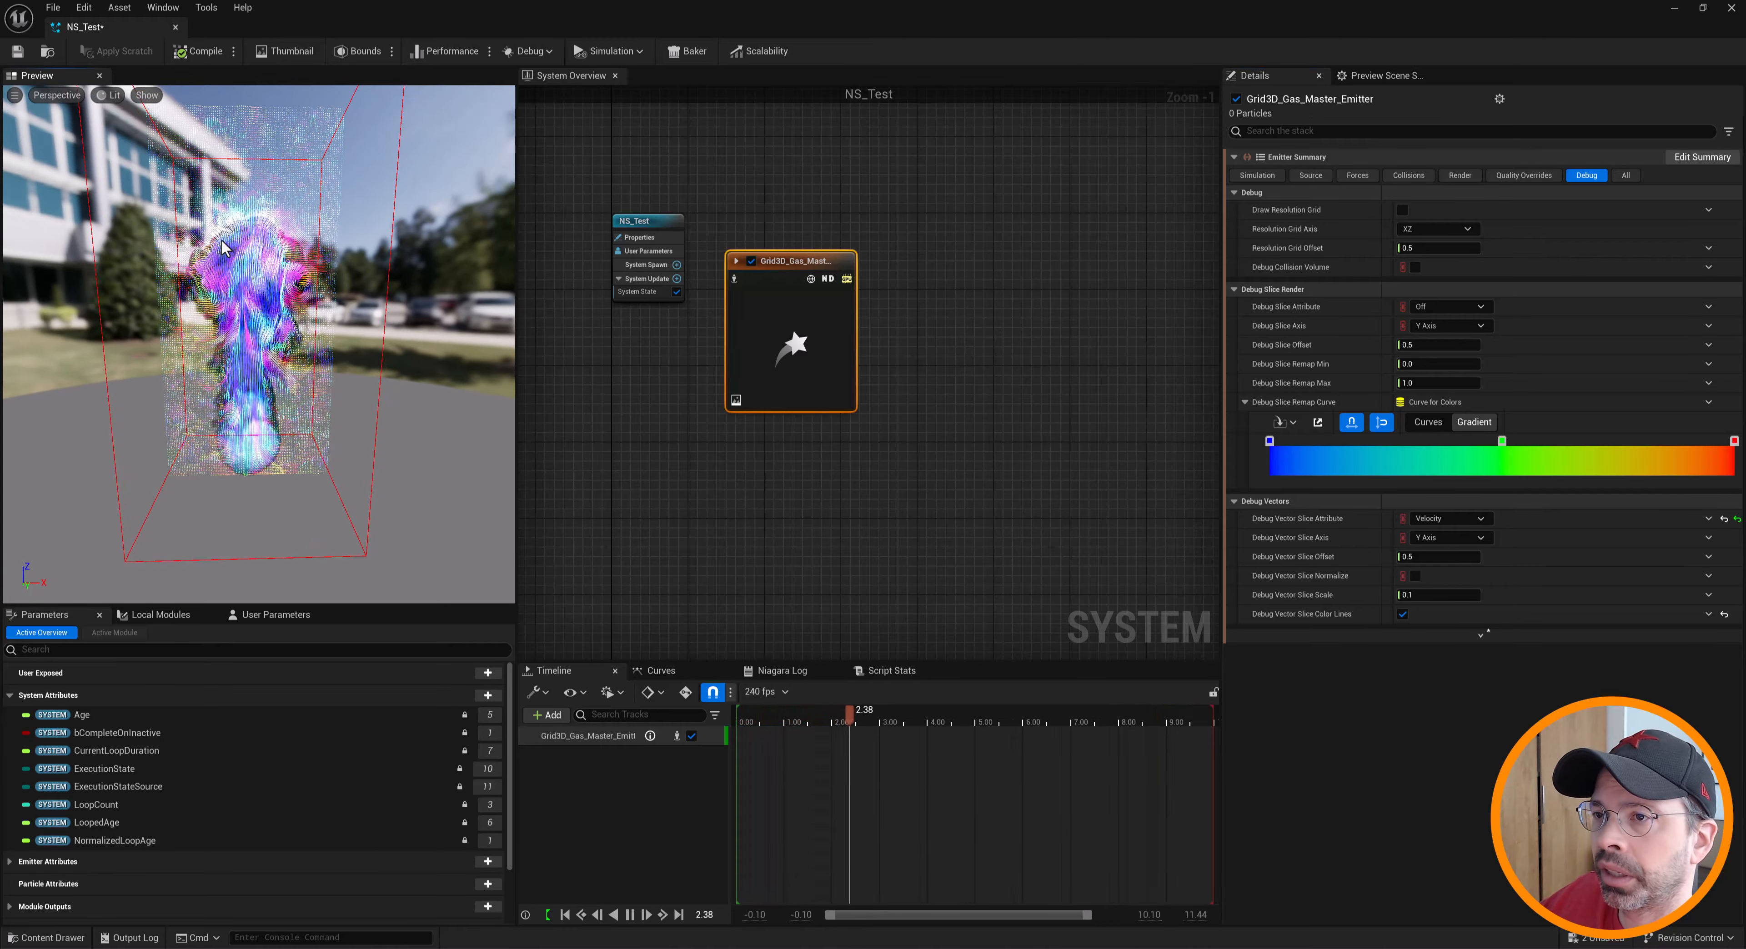
drag(231, 230, 271, 421)
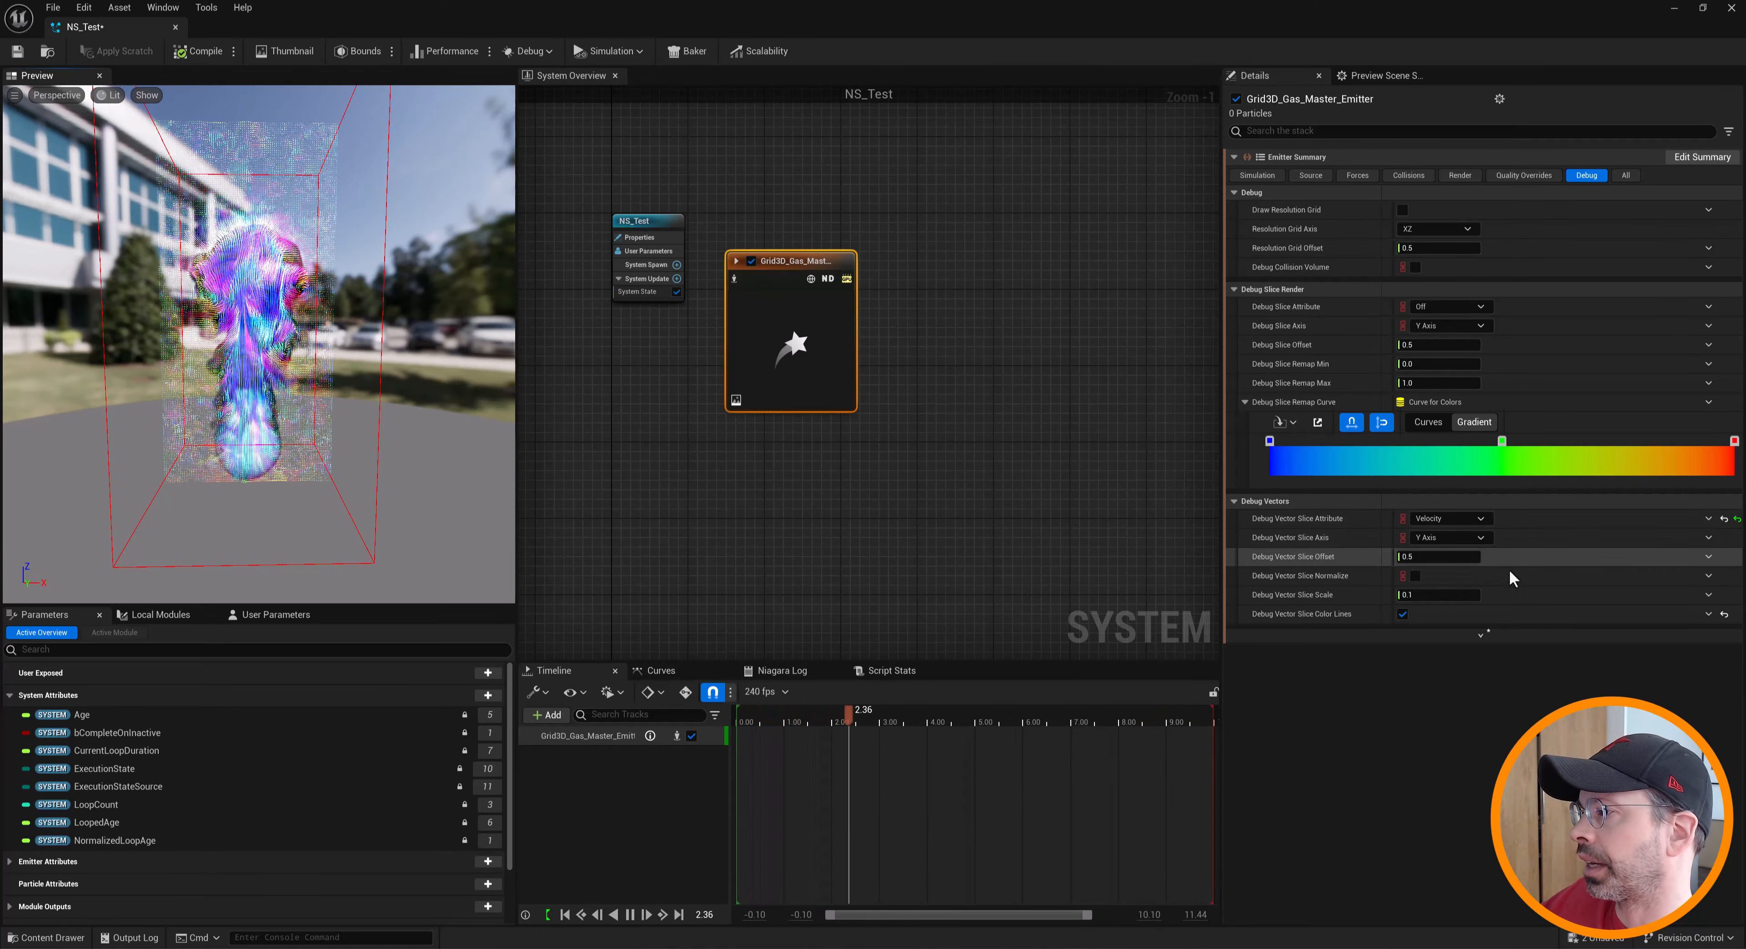
click(1458, 521)
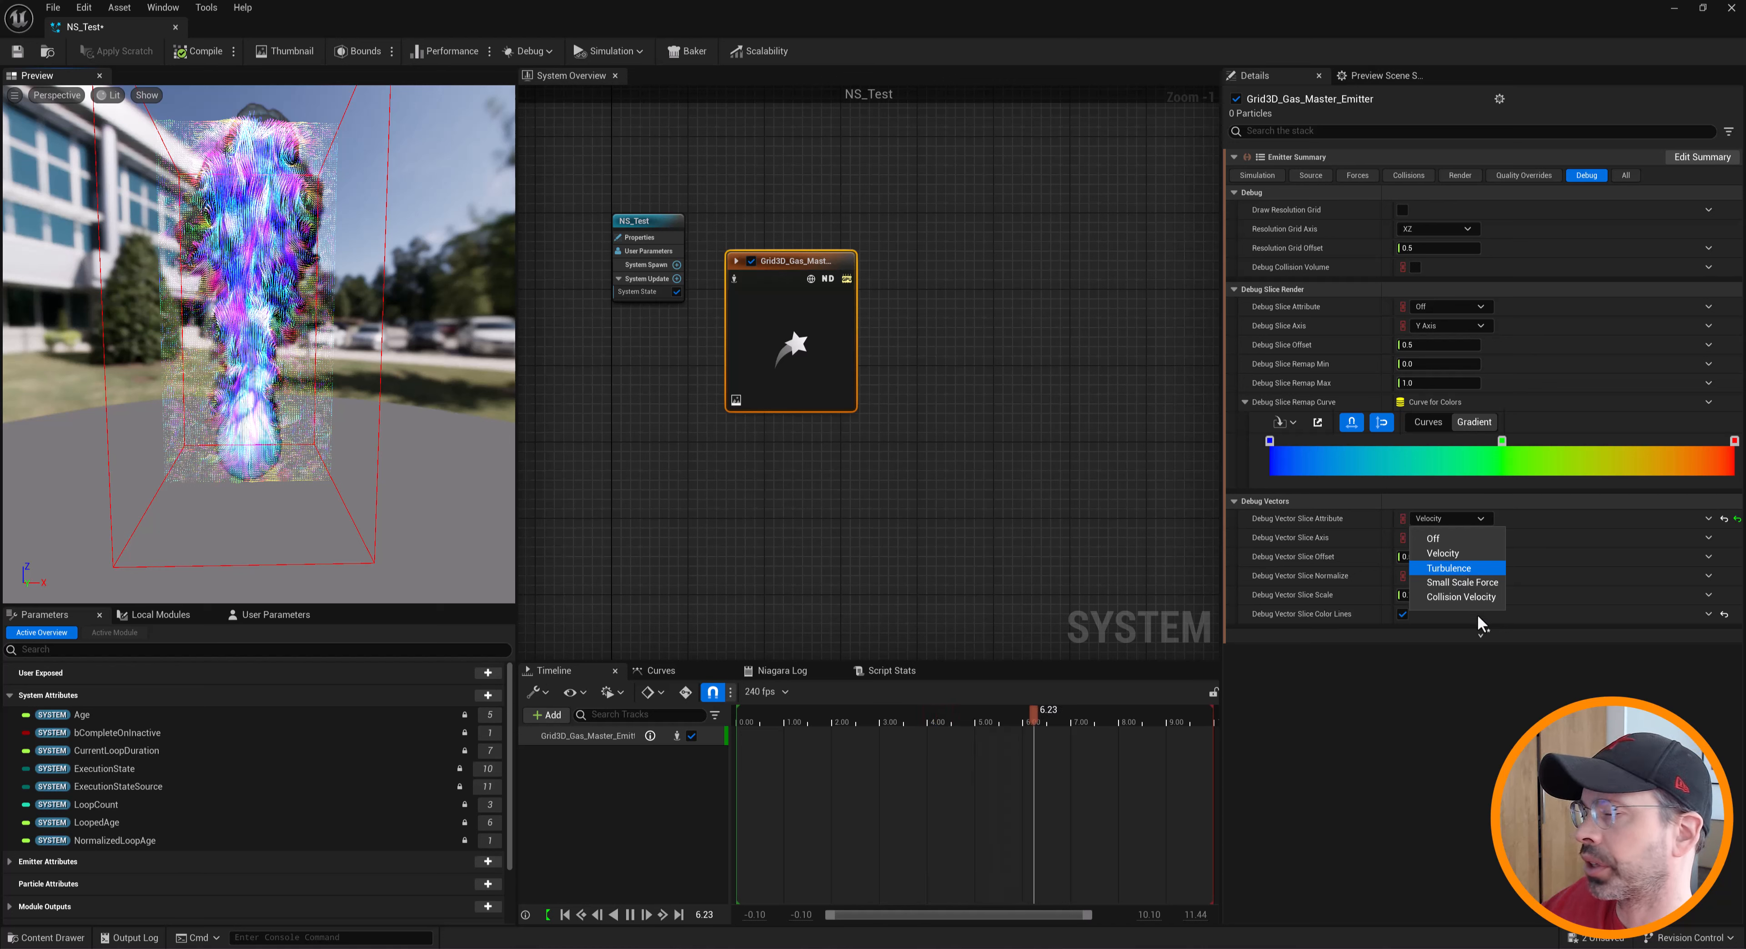
key(Return)
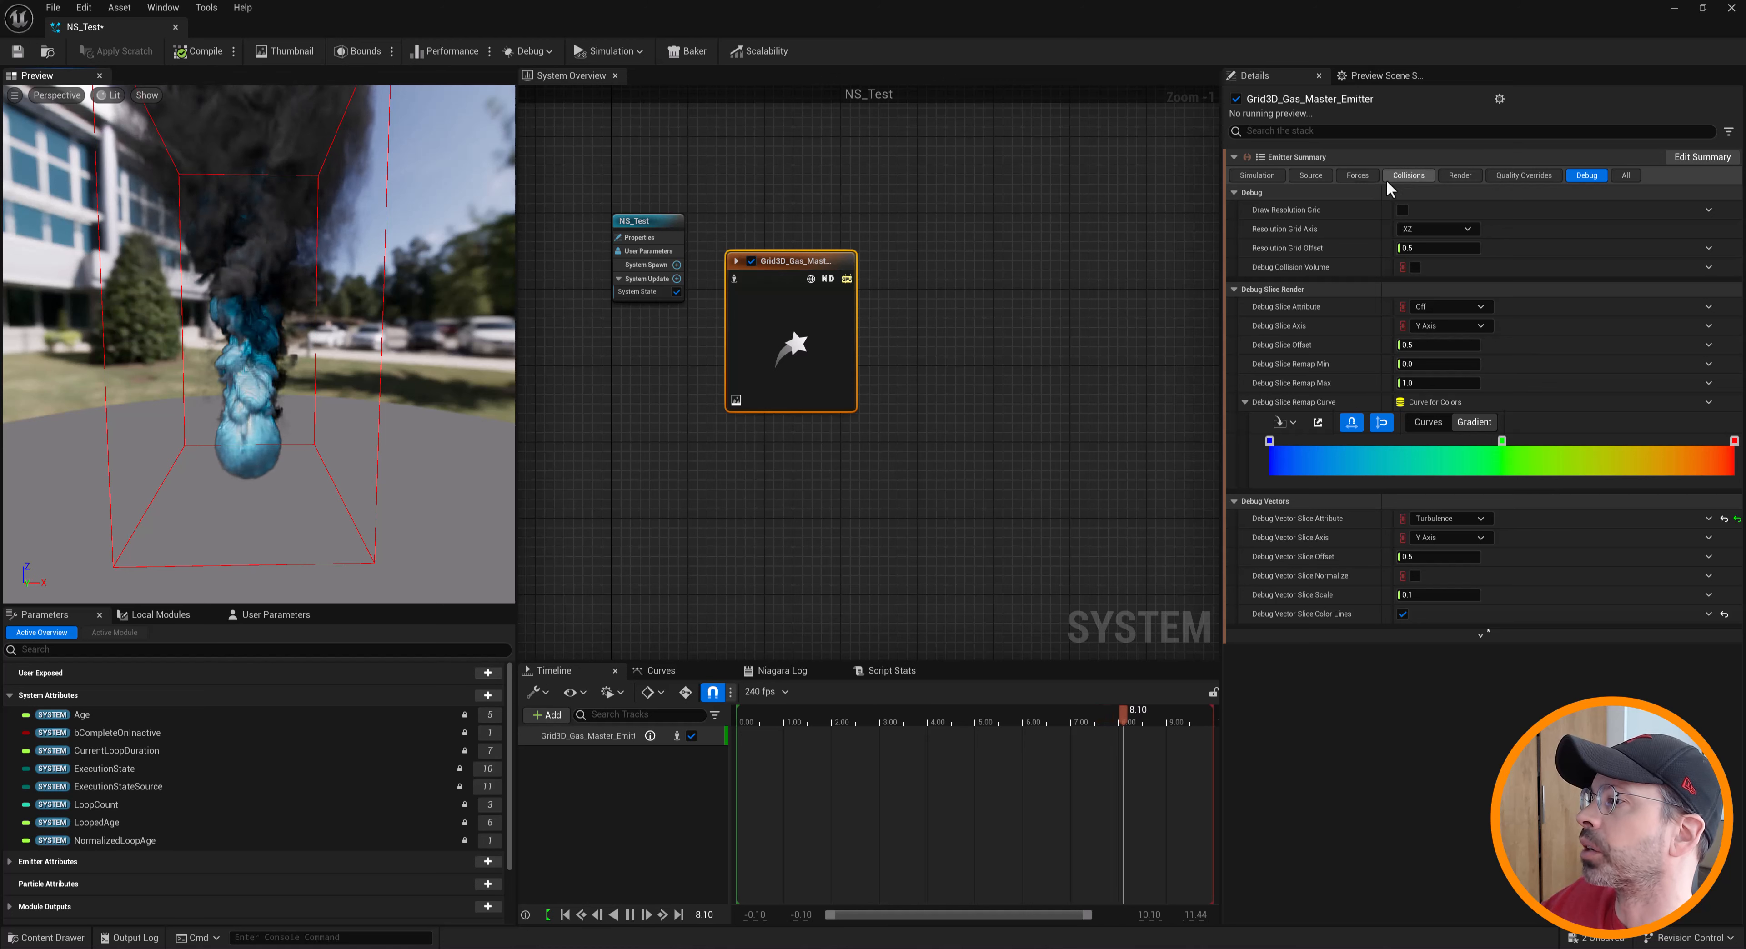
Enable Calculate Turbulence for Initial Turbulence and Turbulence 1 in the Forces settings
click(1365, 178)
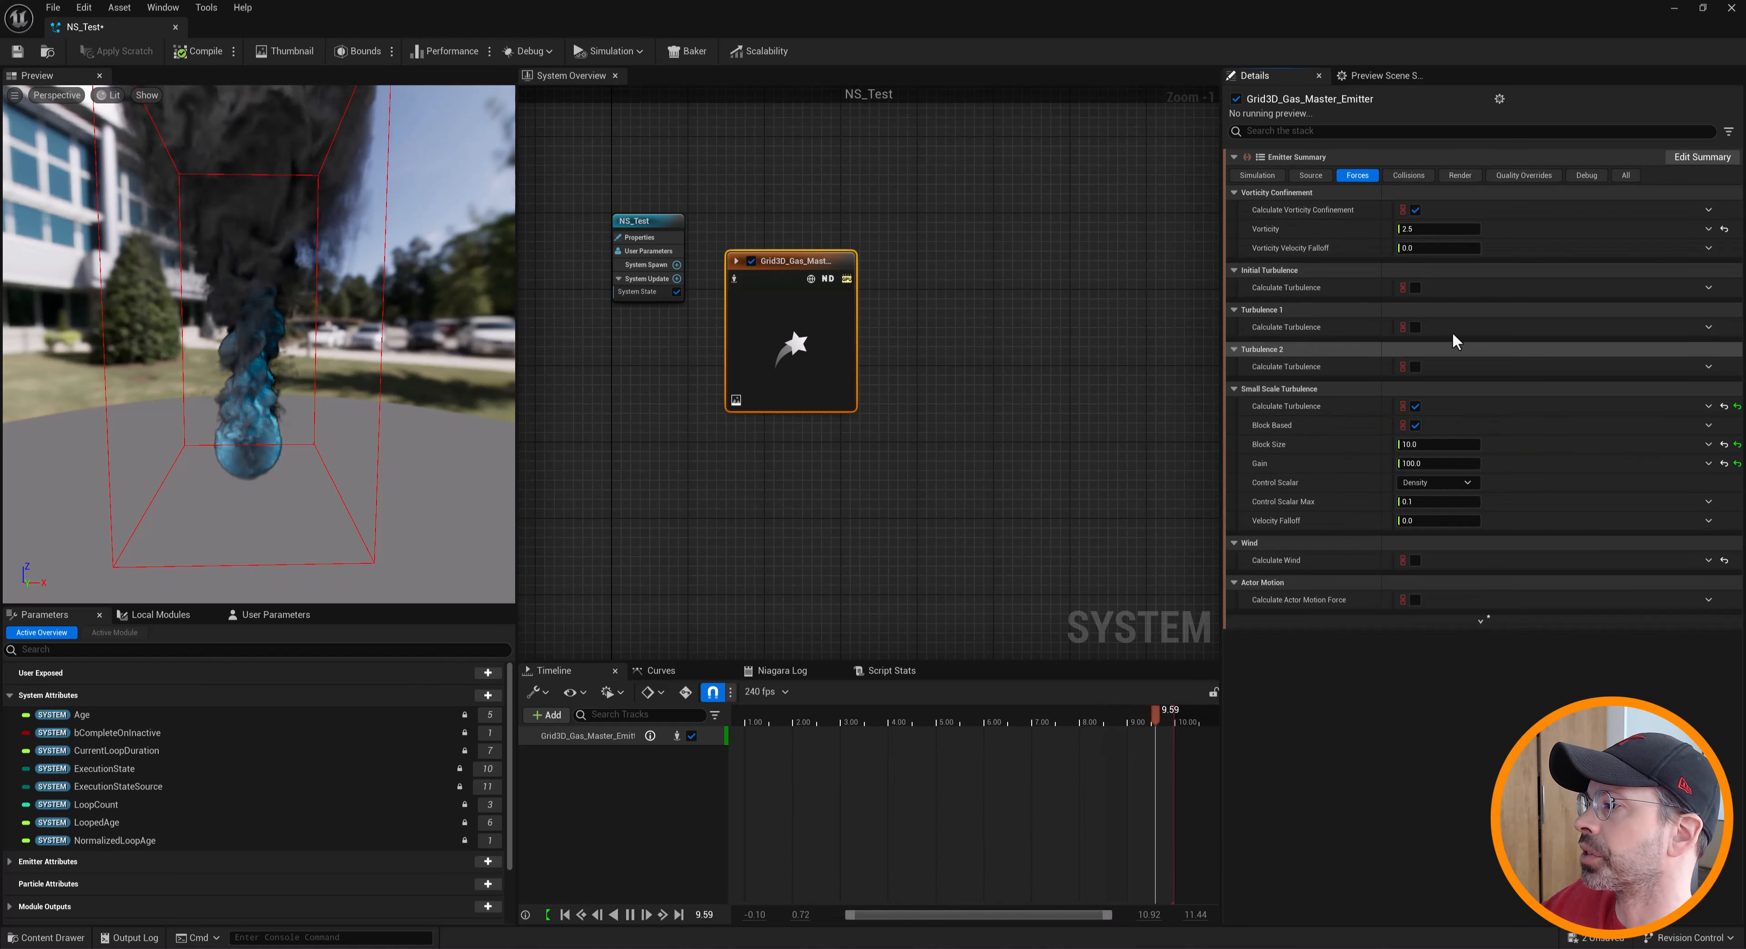
click(1415, 287)
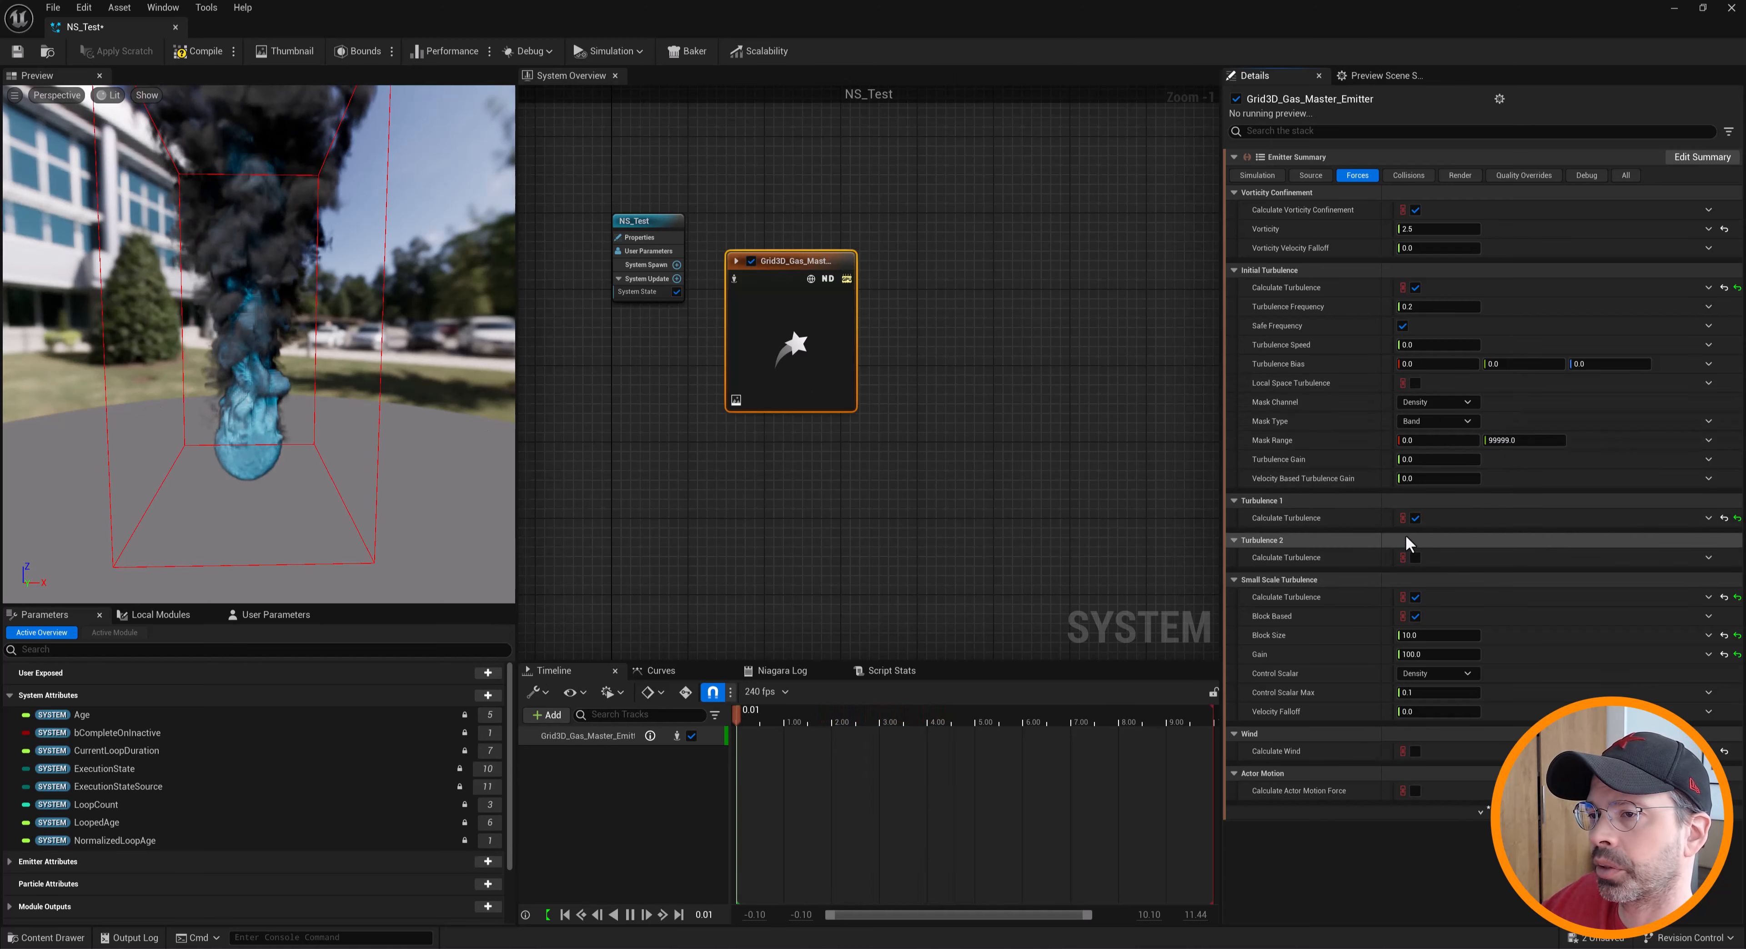
click(1414, 519)
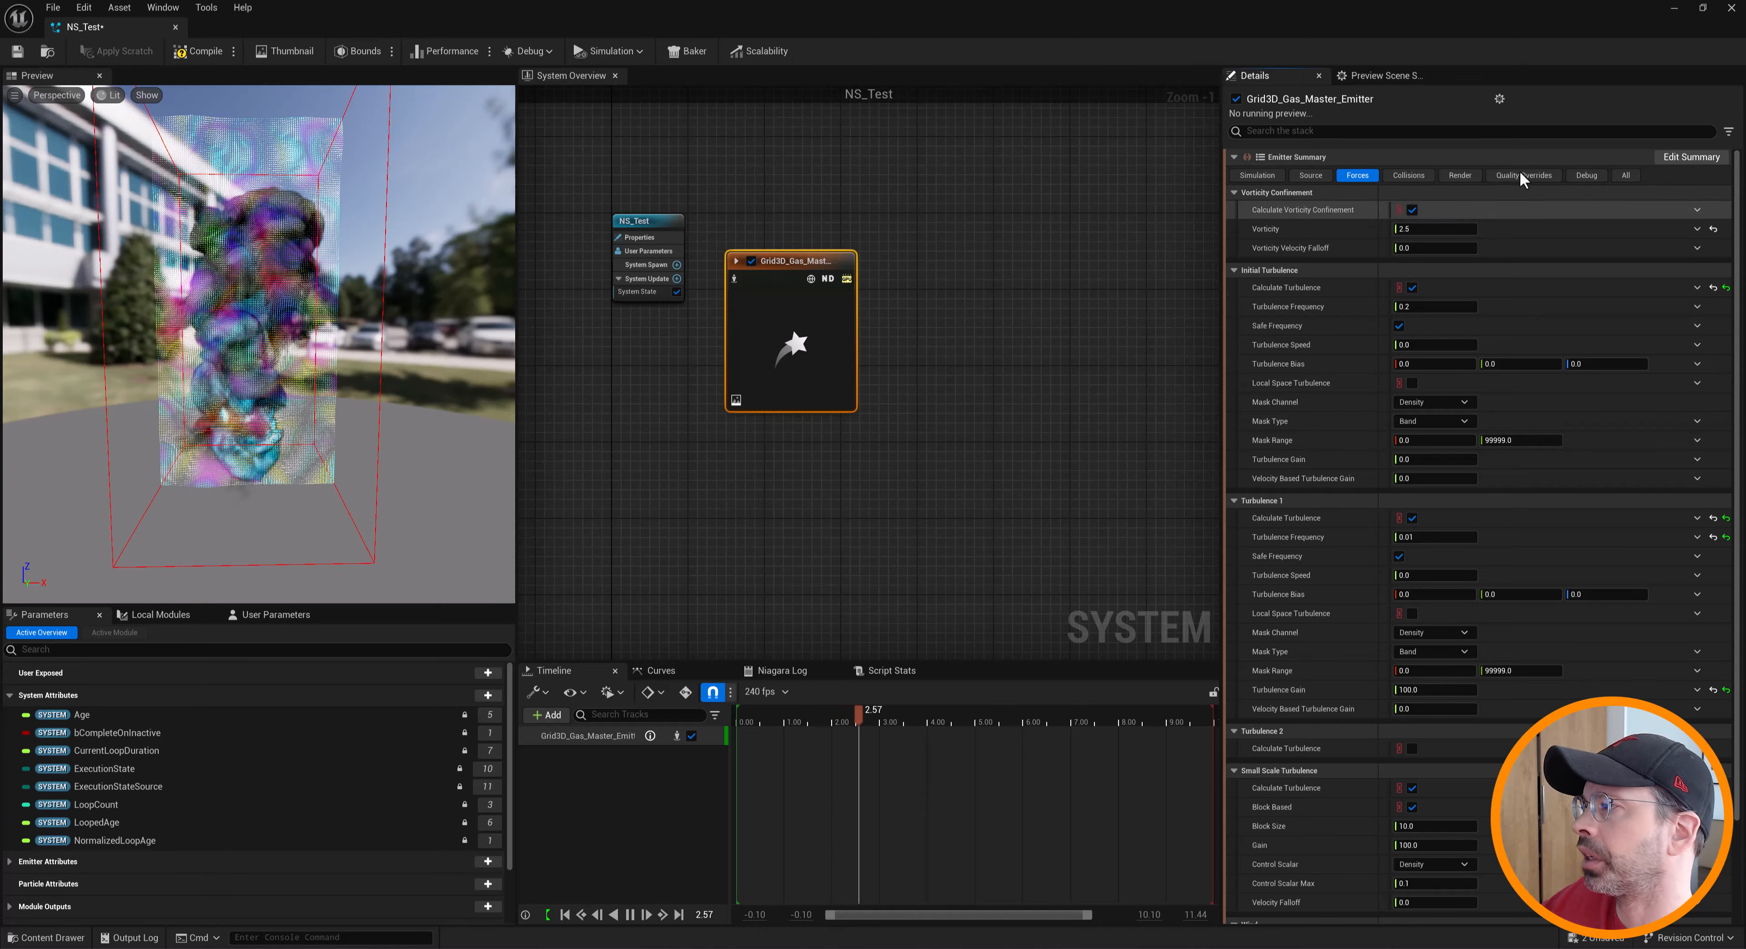
Examine the turbulence debug vectors in the preview, both up close and across the whole simulation volume
mouse_move(247, 319)
mouse_down()
mouse_move(338, 319)
mouse_move(230, 339)
mouse_up()
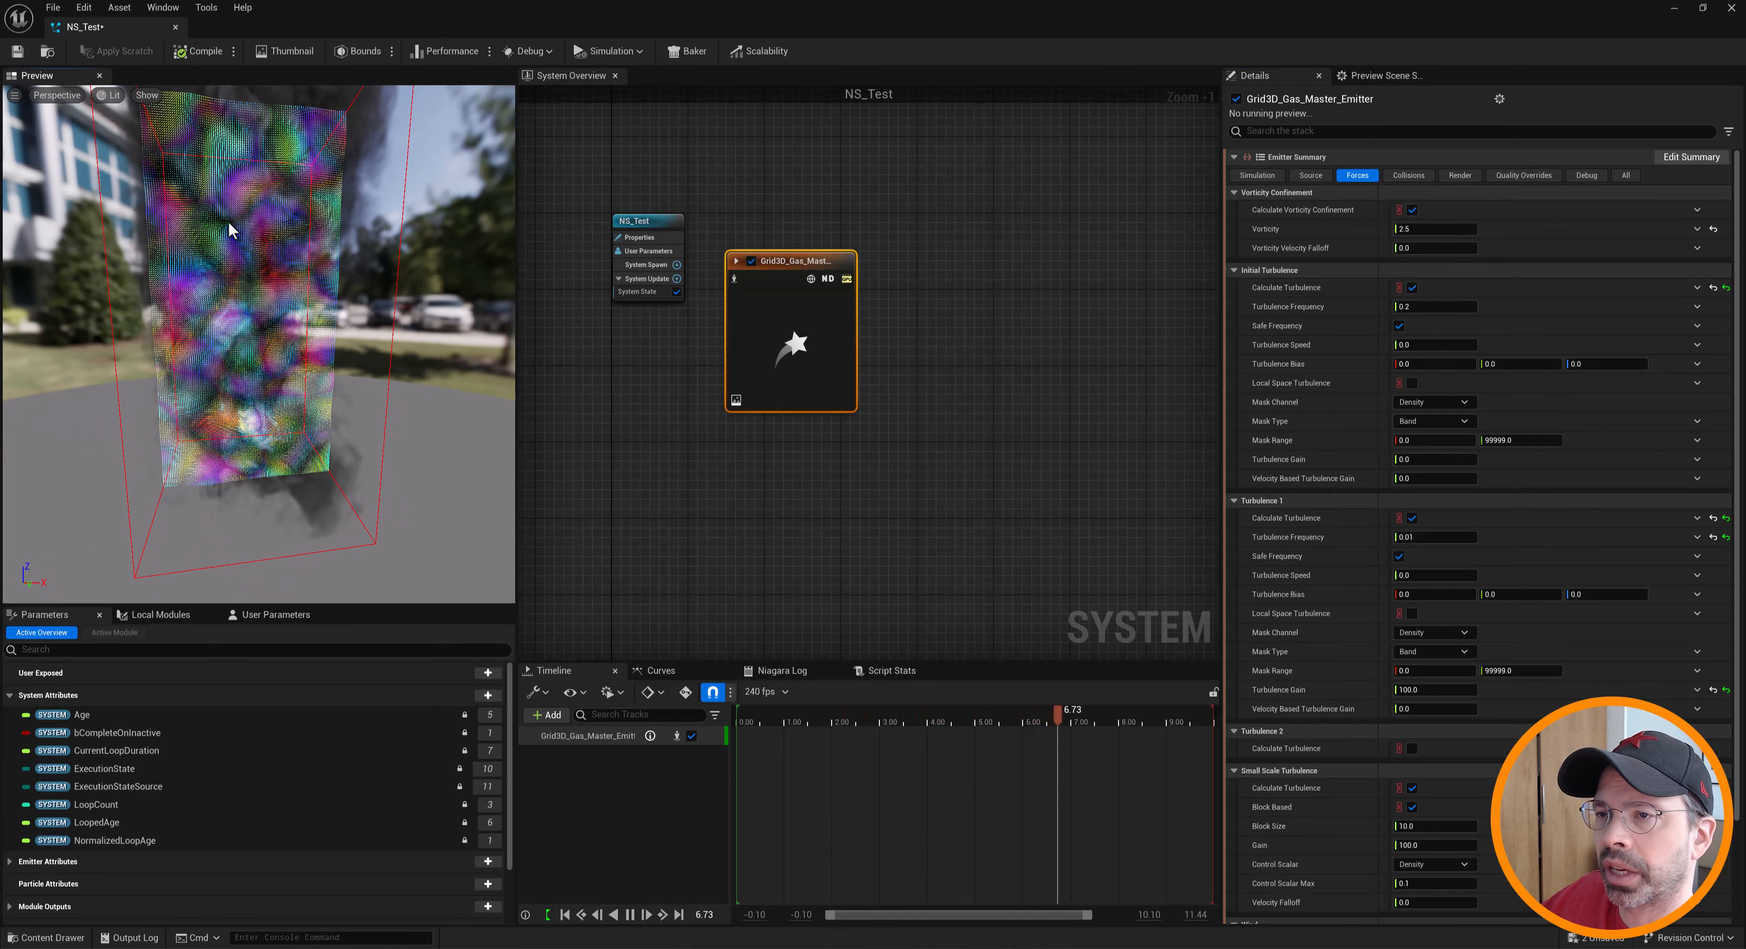
drag(228, 221, 214, 221)
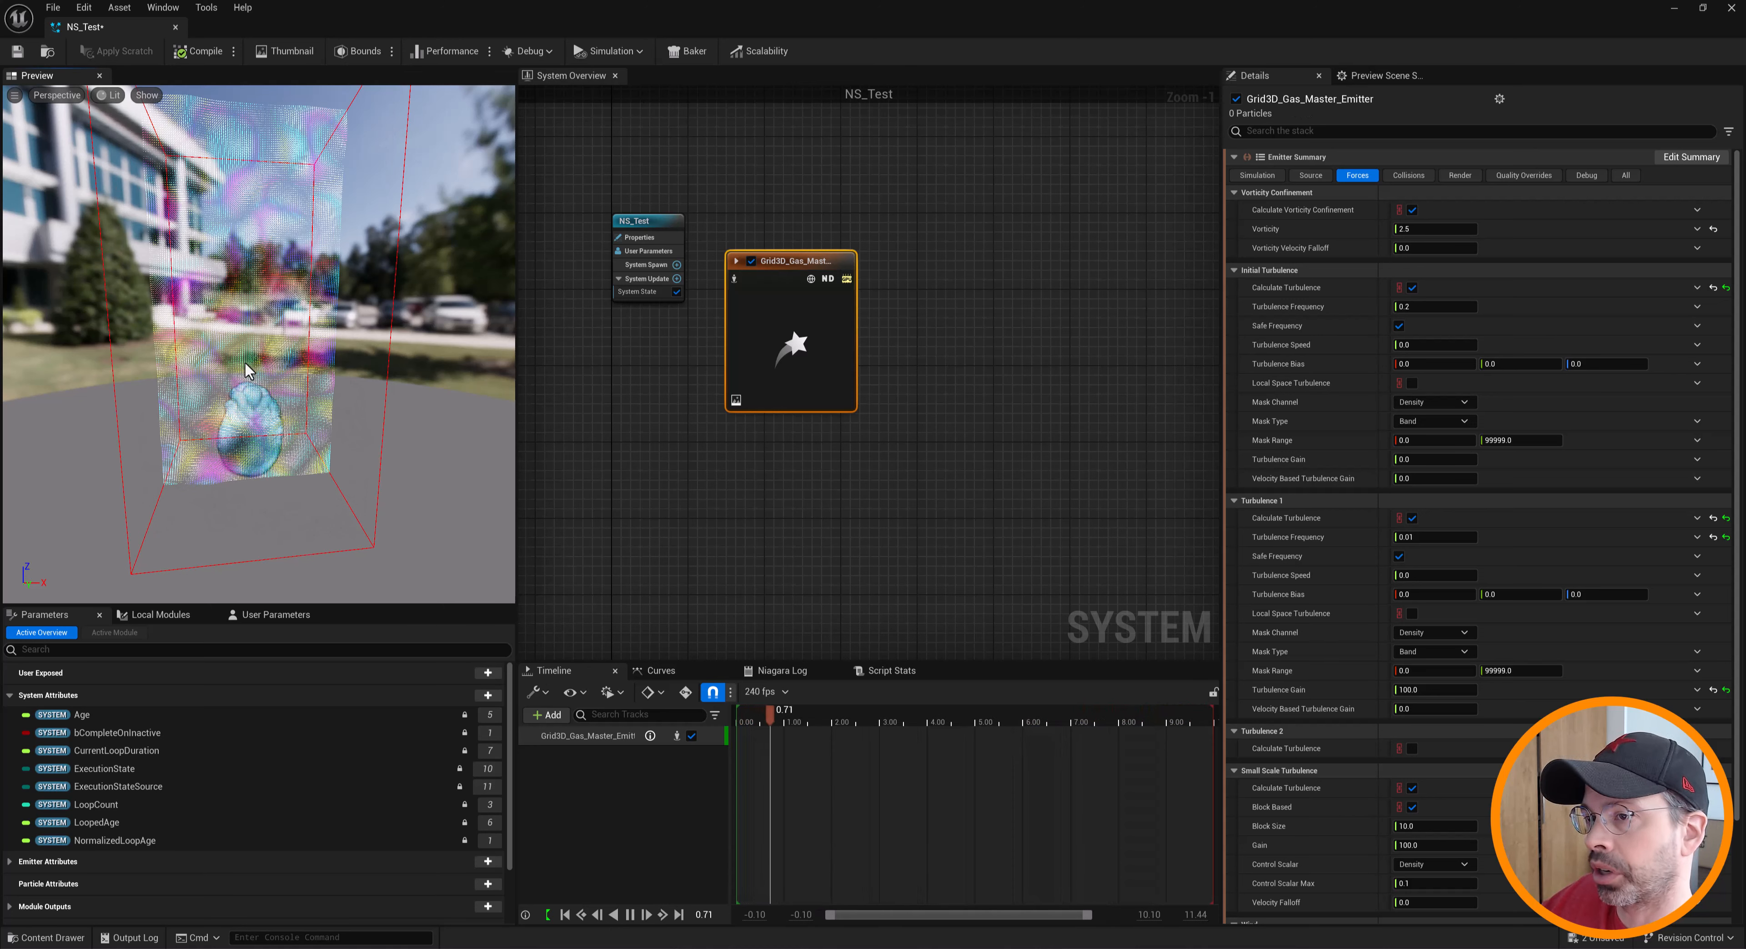
mouse_move(246, 310)
mouse_down()
mouse_move(229, 294)
mouse_move(255, 302)
mouse_up()
scroll(246, 308, up, 4)
scroll(296, 331, up, 10)
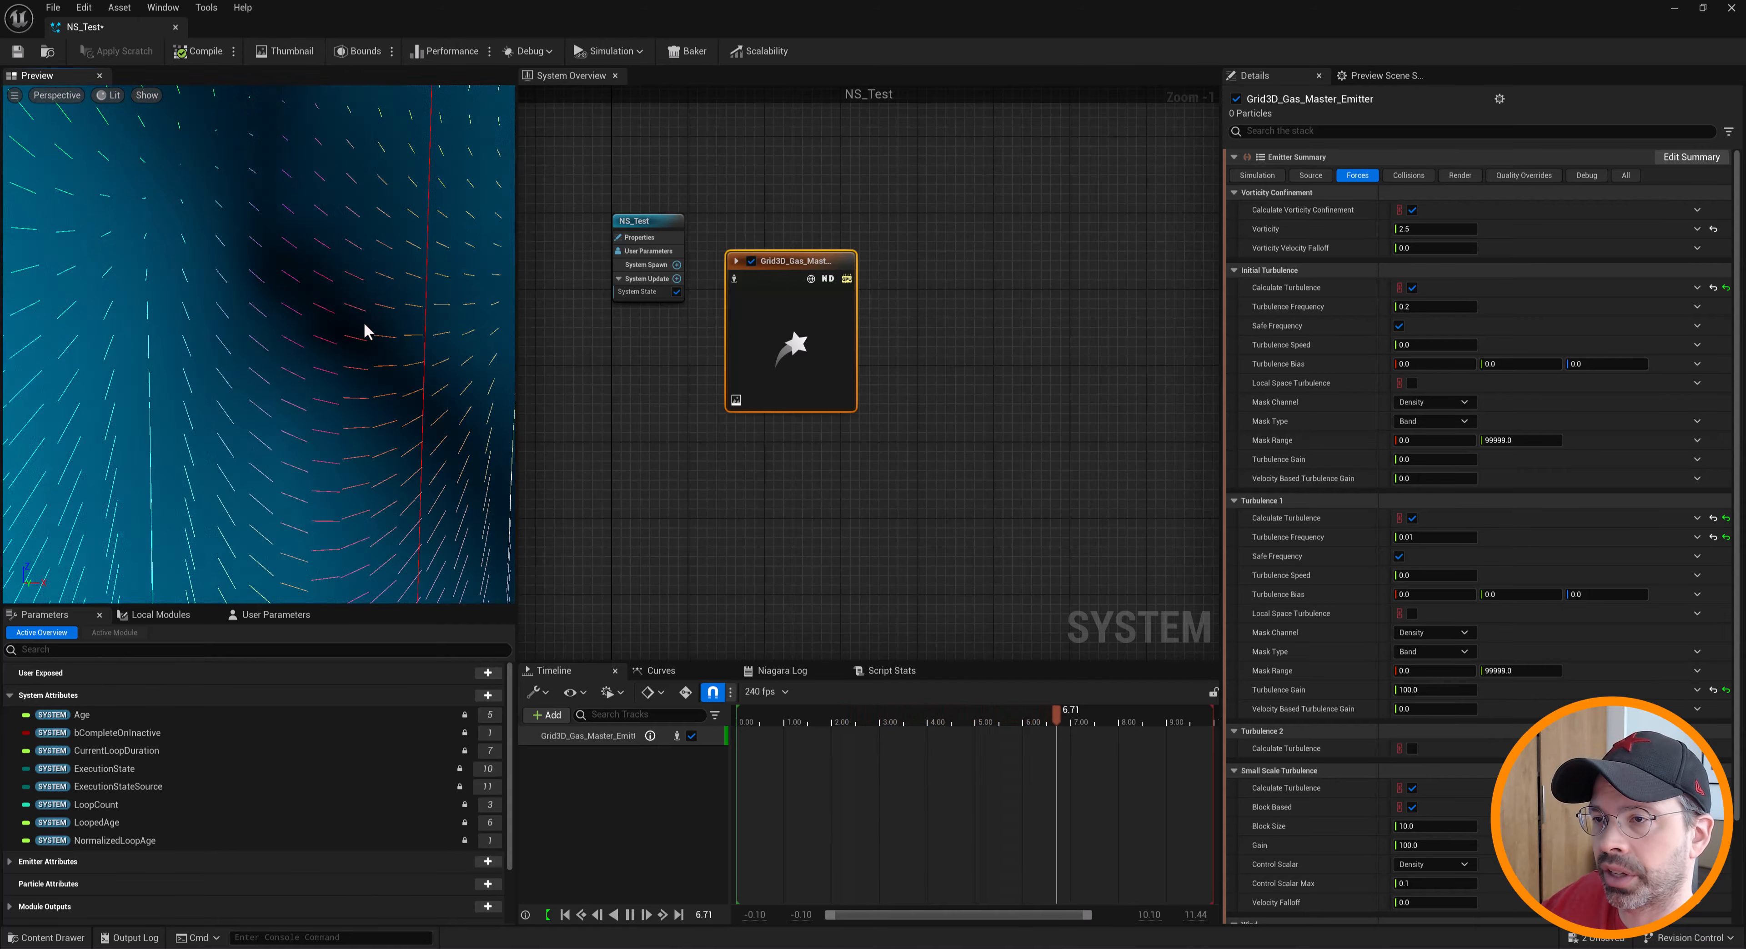
scroll(176, 274, down, 10)
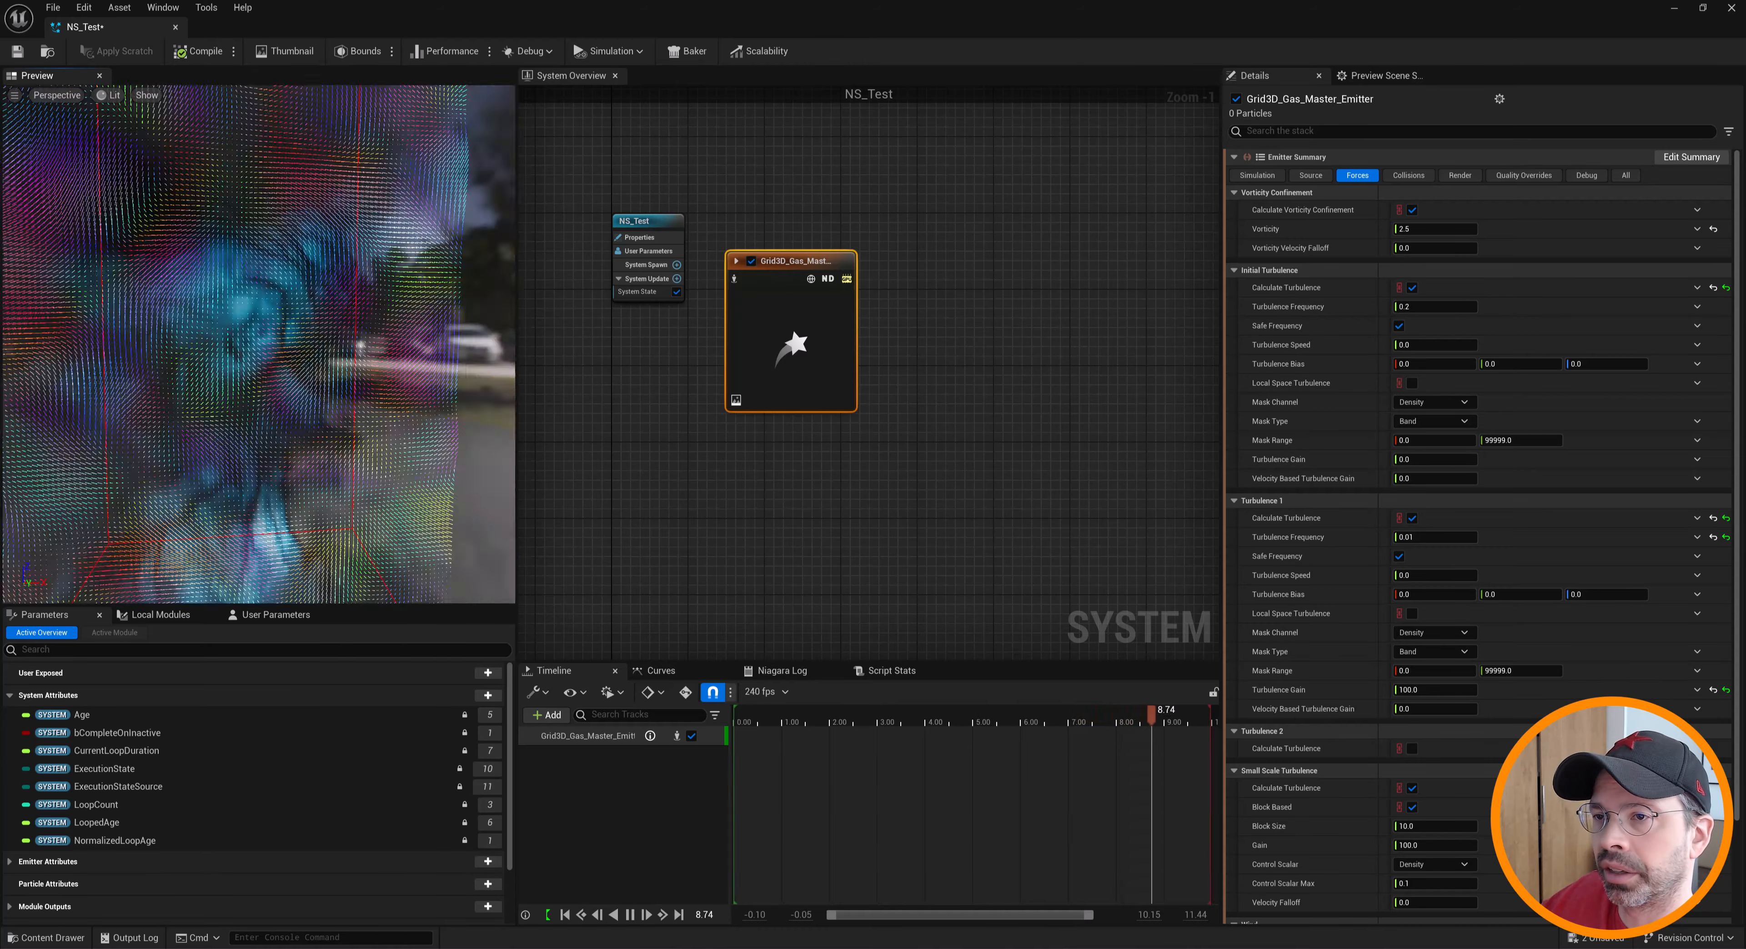
drag(271, 340, 230, 332)
middle_drag(230, 332, 230, 376)
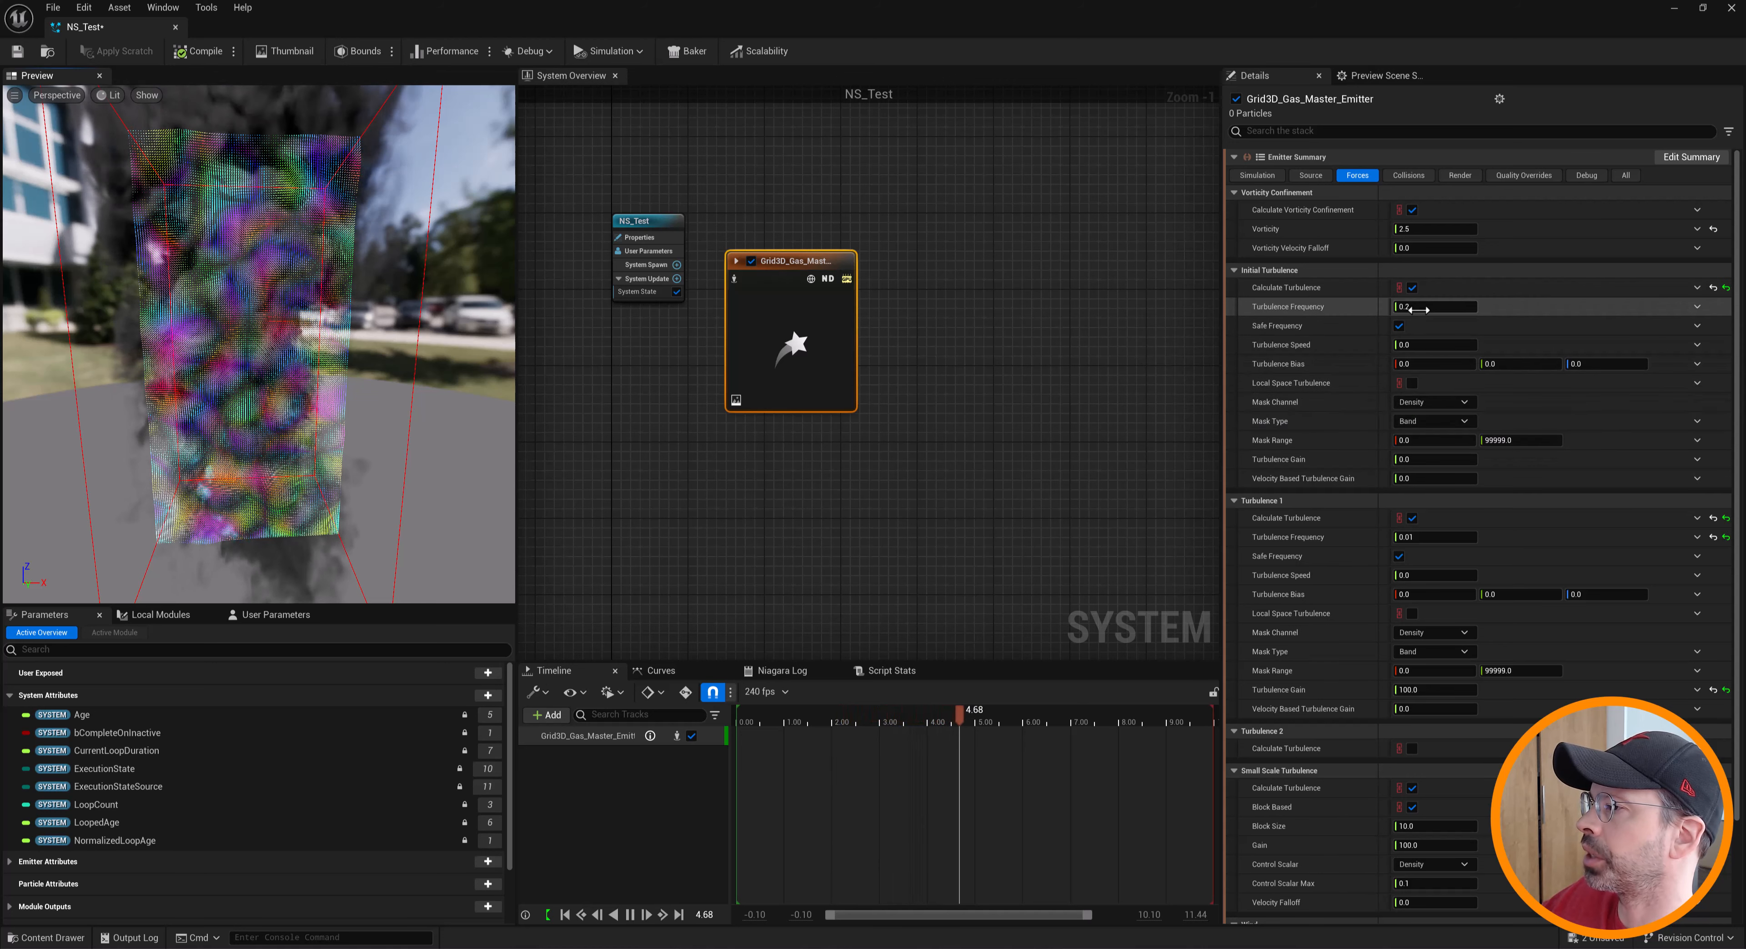
Set the Turbulence Speed of Initial Turbulence to 10
click(1435, 345)
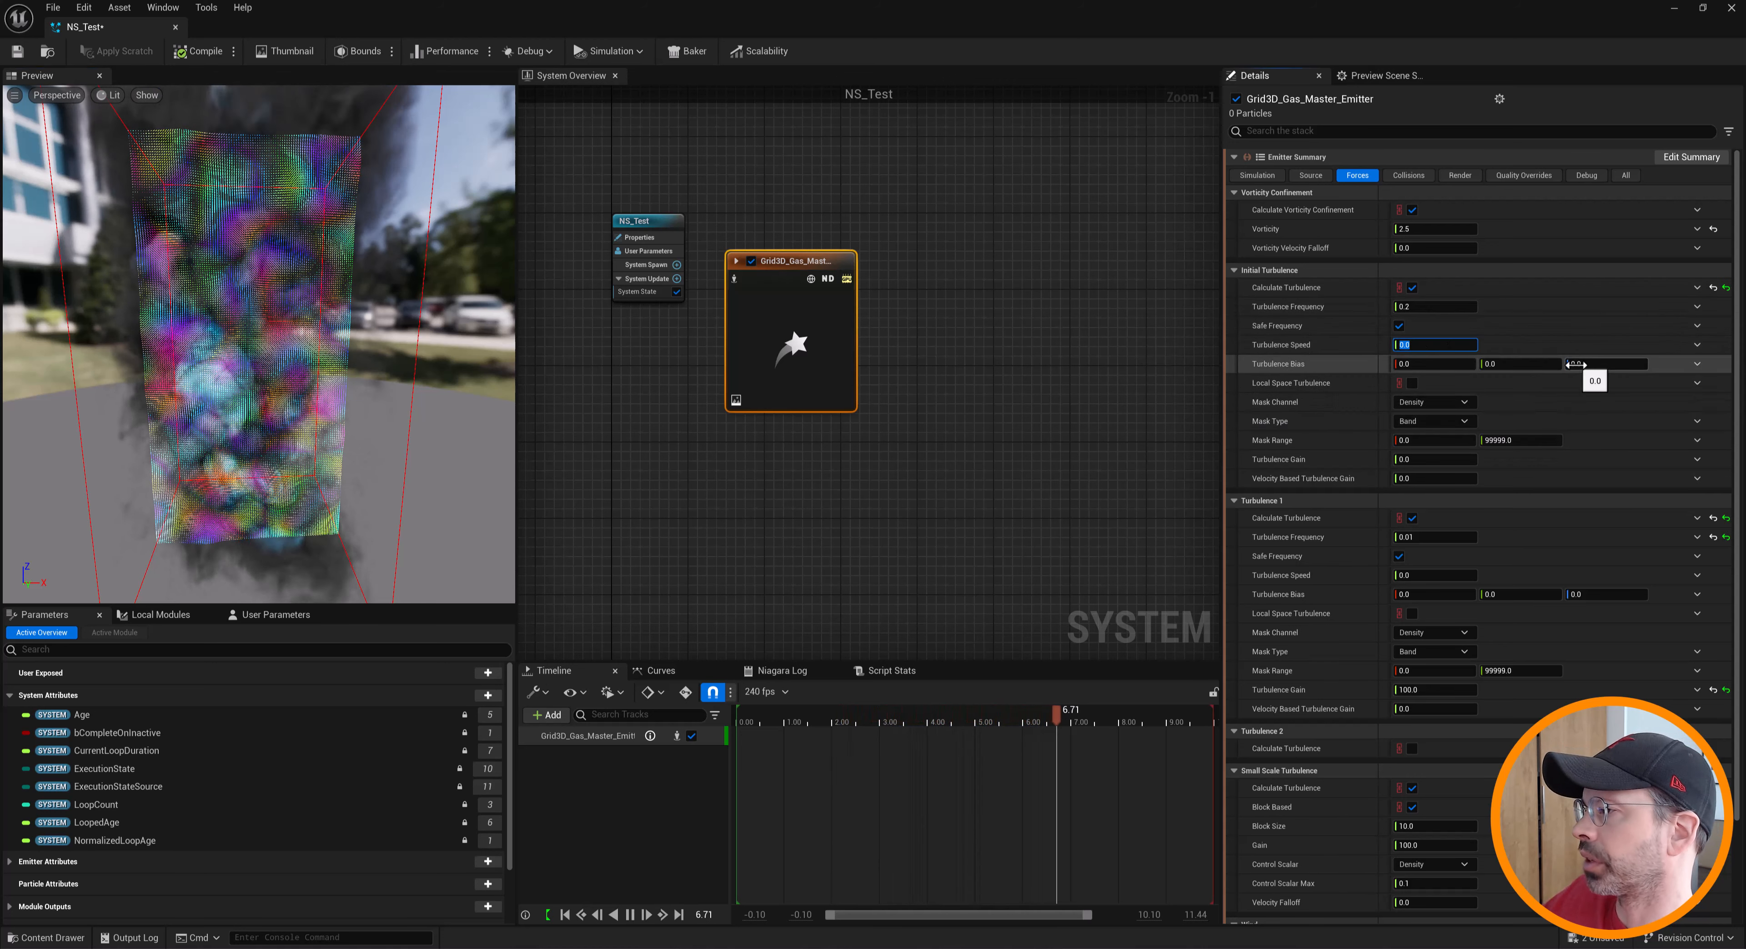
text(10)
key(Return)
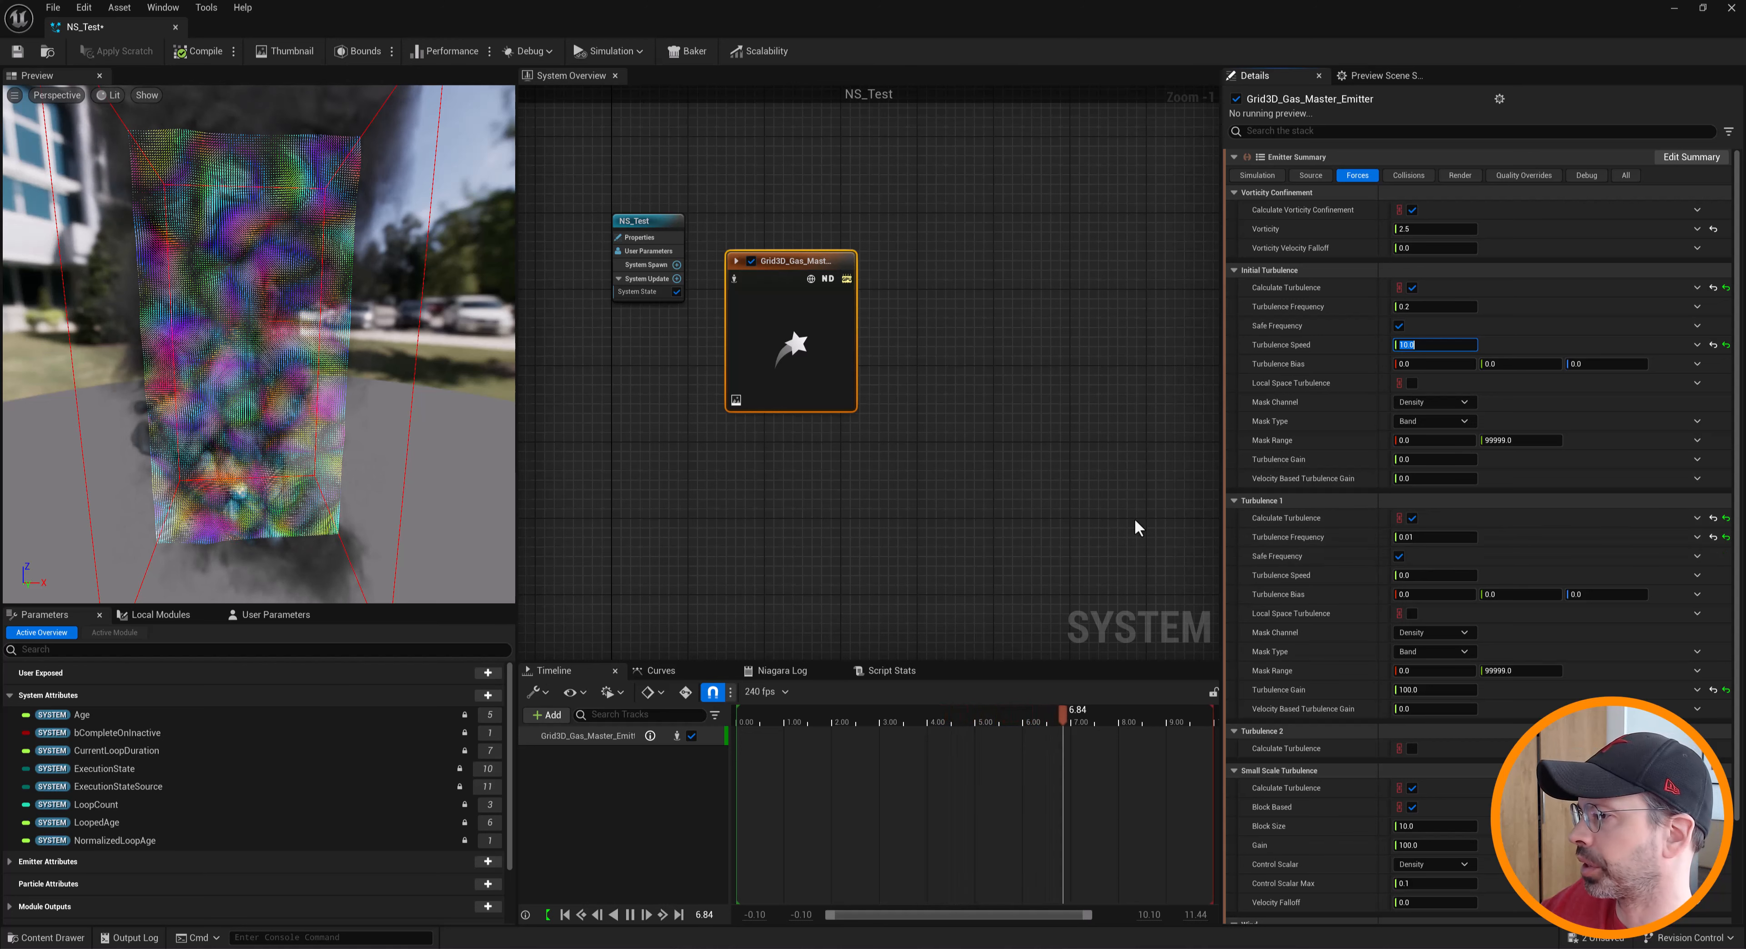
Try a Turbulence Speed of 10 for Turbulence 1, and reduce it to 1.0
click(1429, 575)
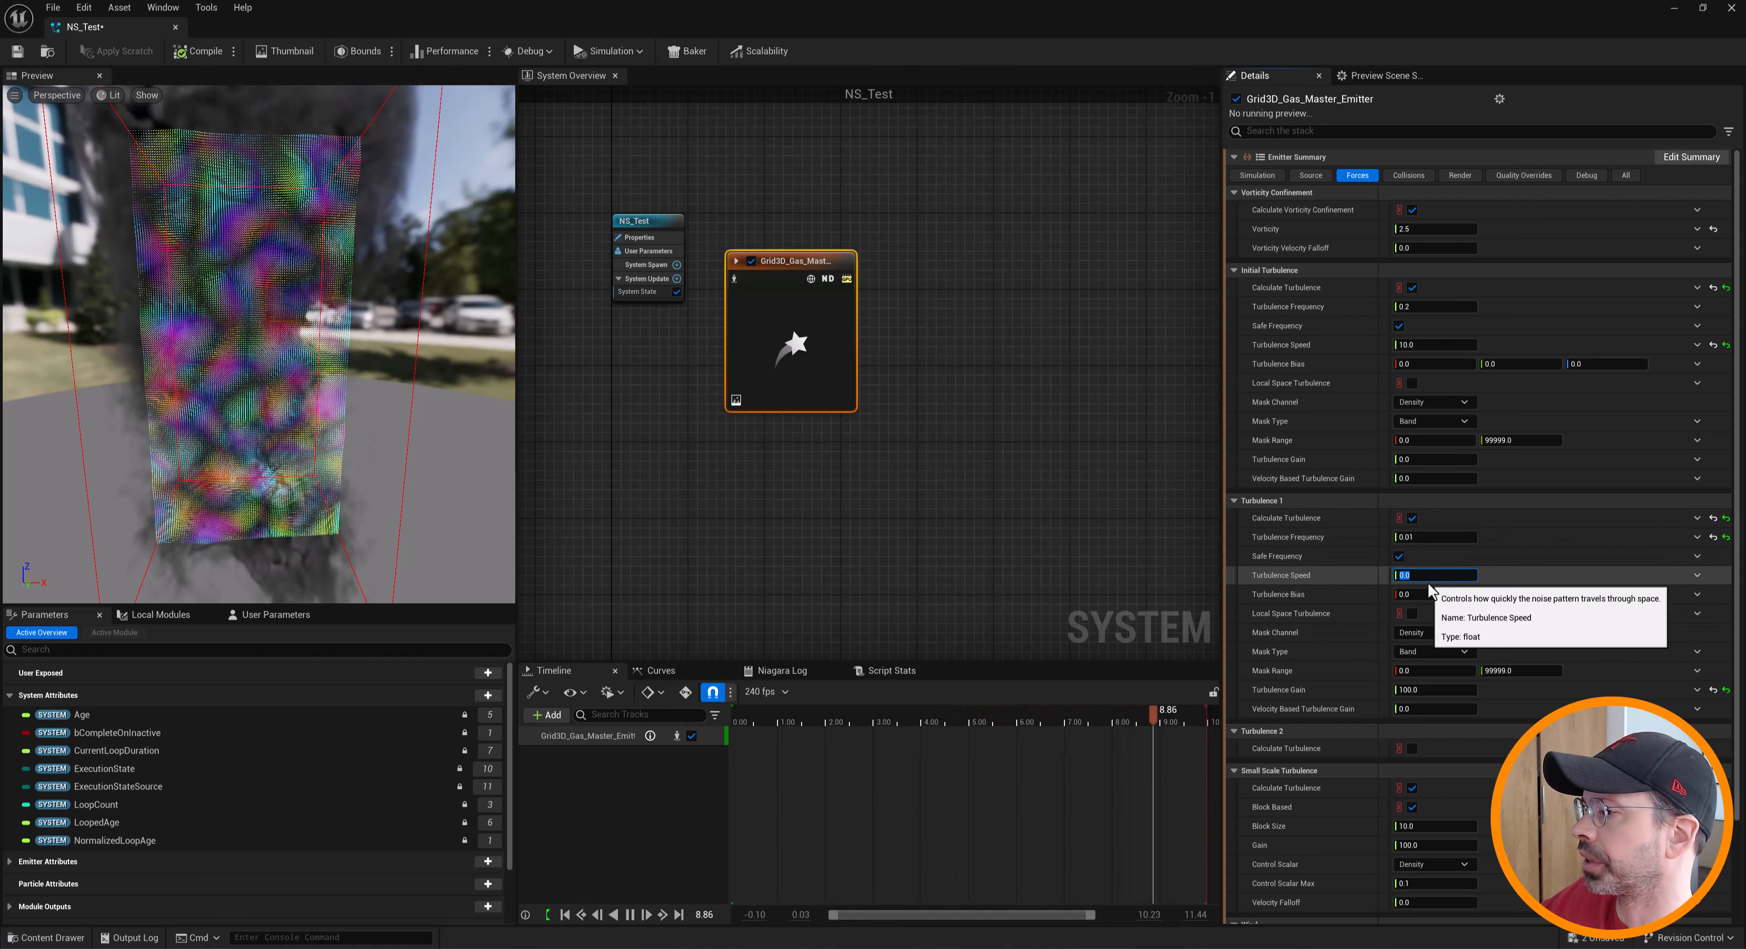
text(10)
key(Return)
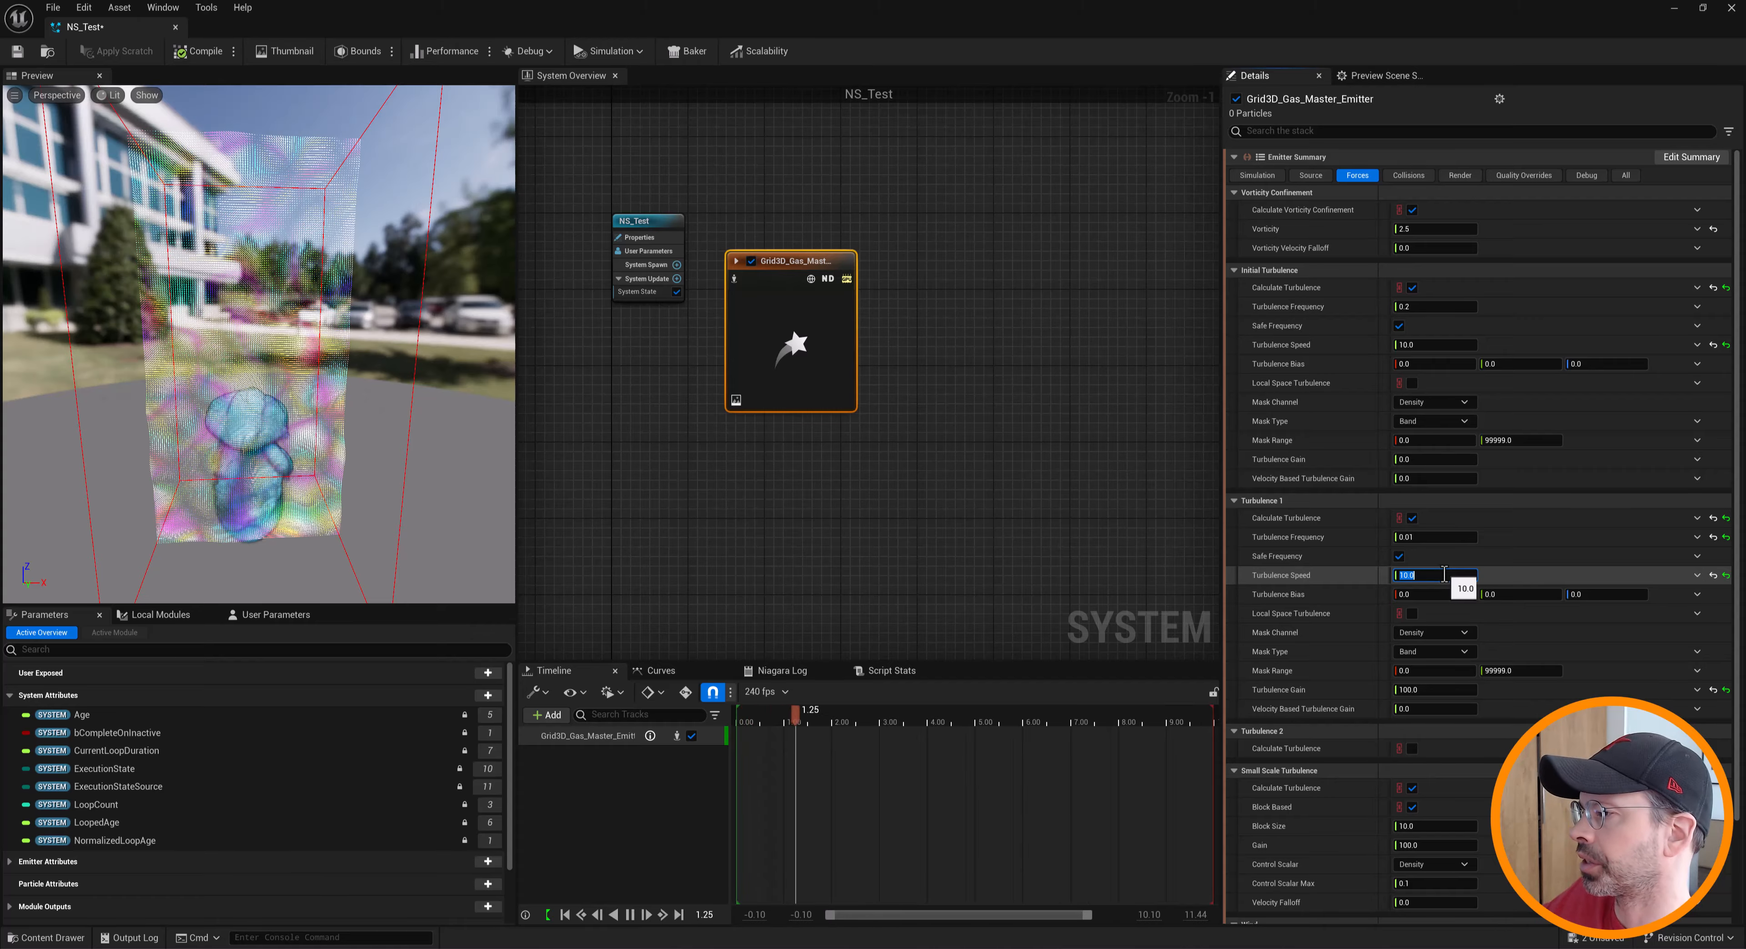
text(1.0)
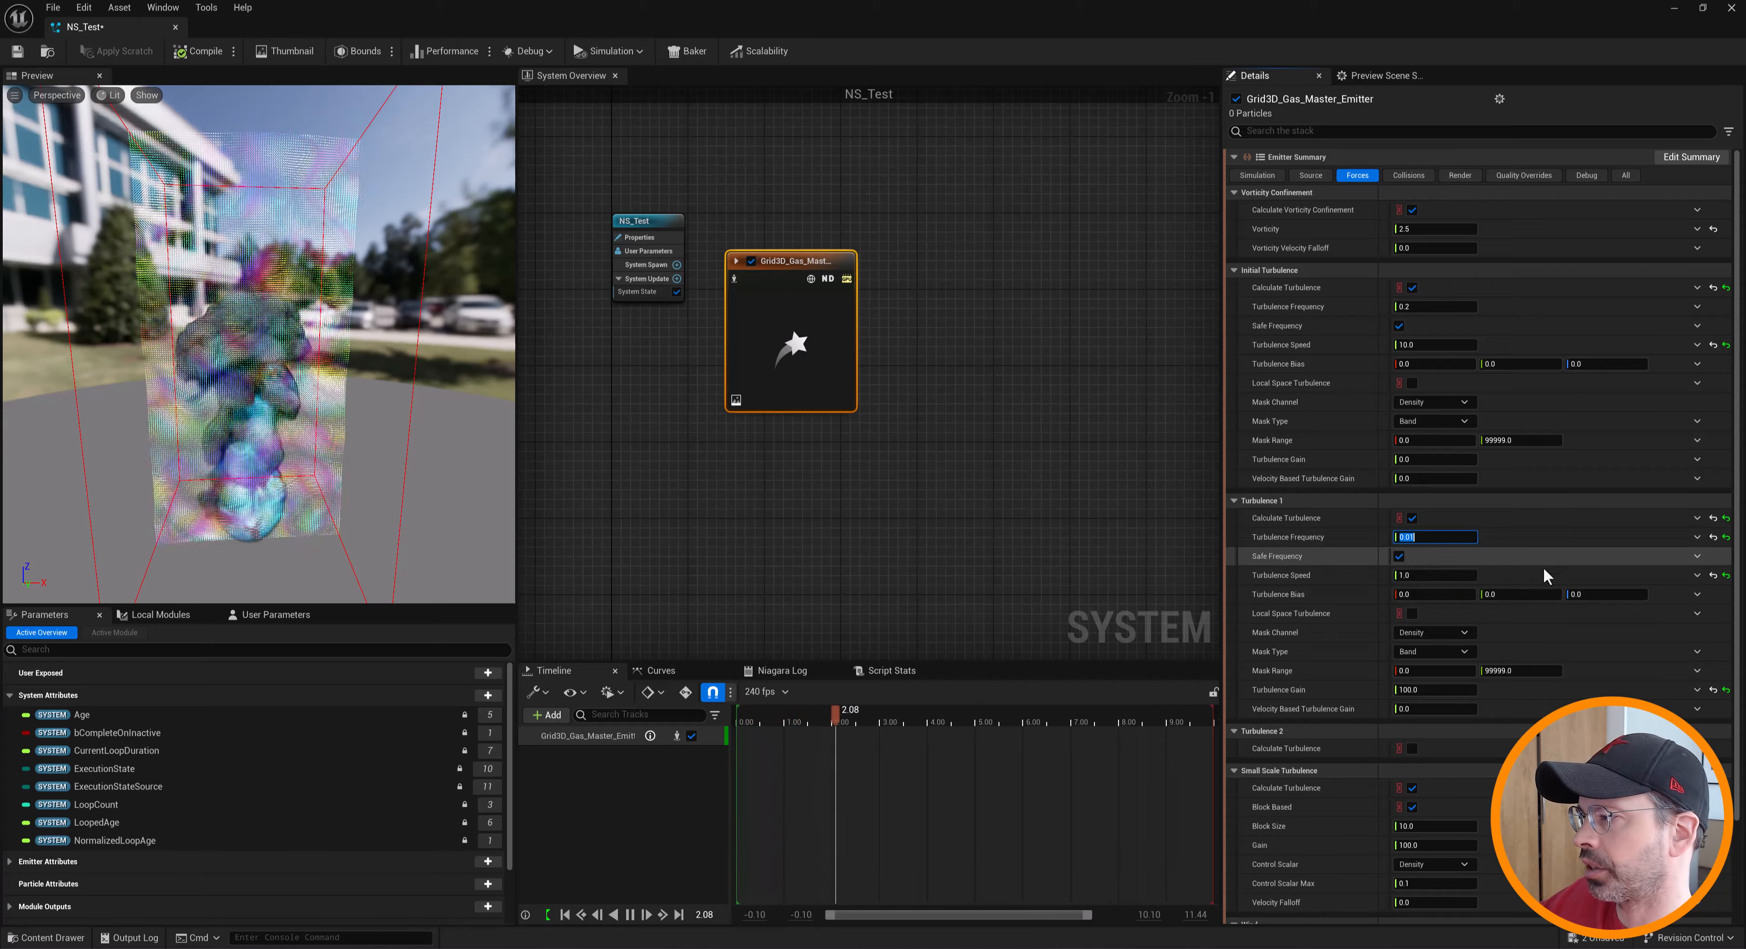
Set the Turbulence Frequency of Turbulence 1 to 1 and inspect the debug vectors up close
click(1442, 537)
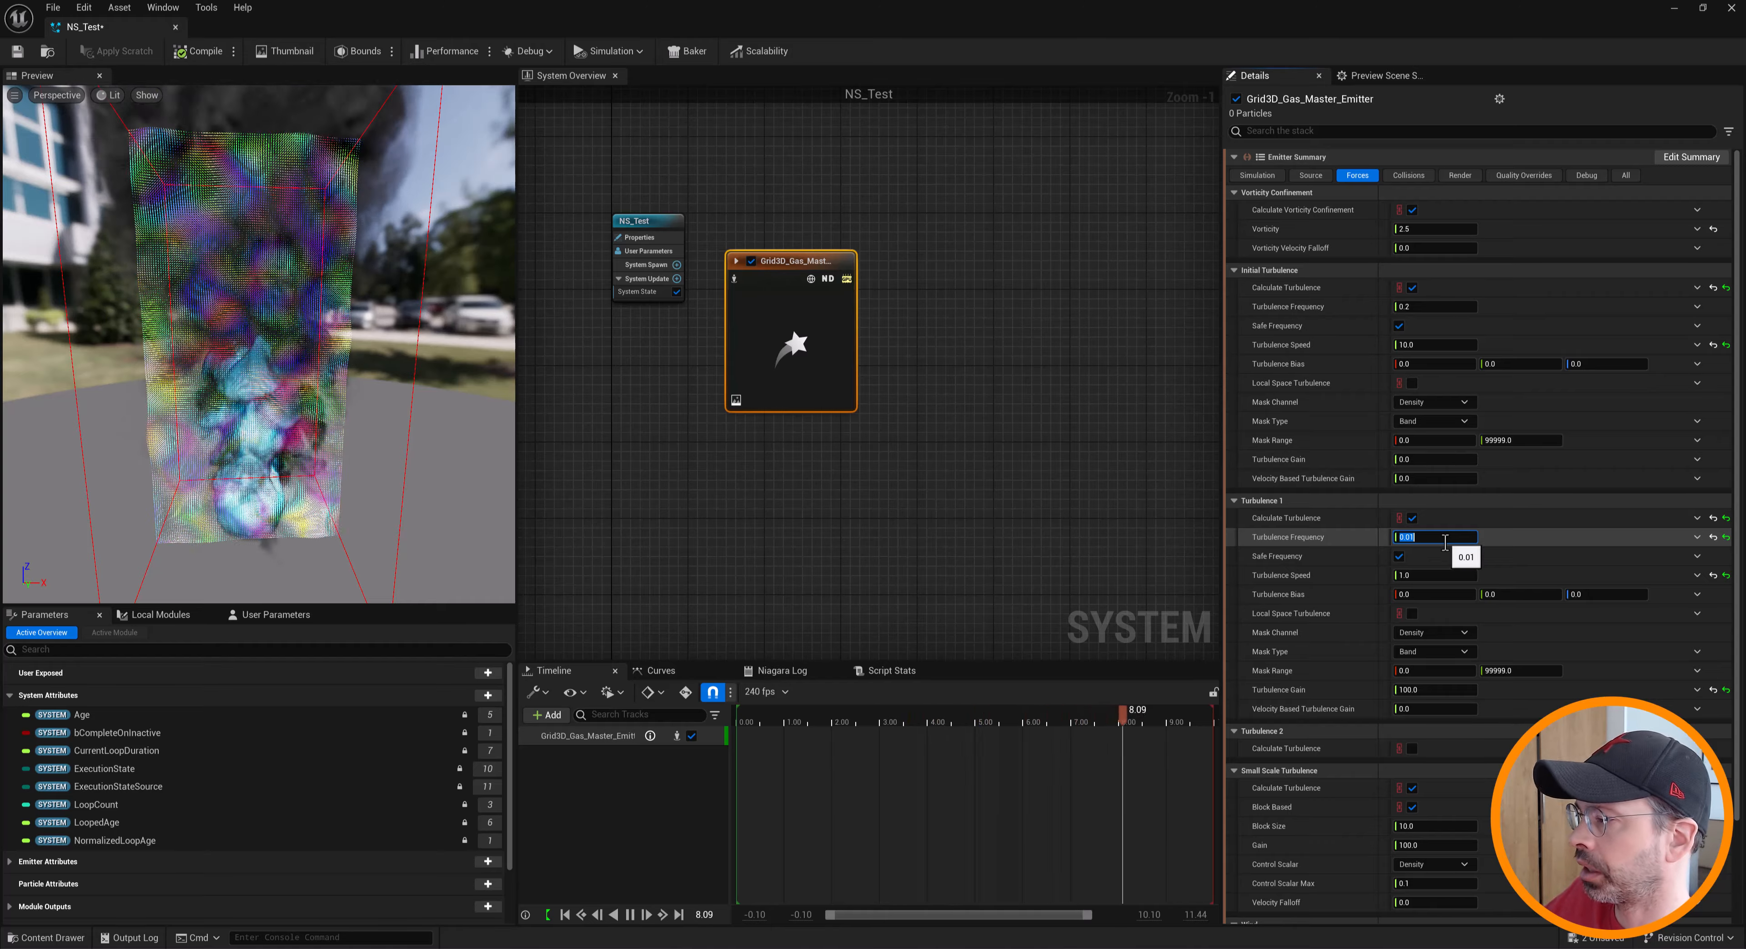
text(1)
key(Return)
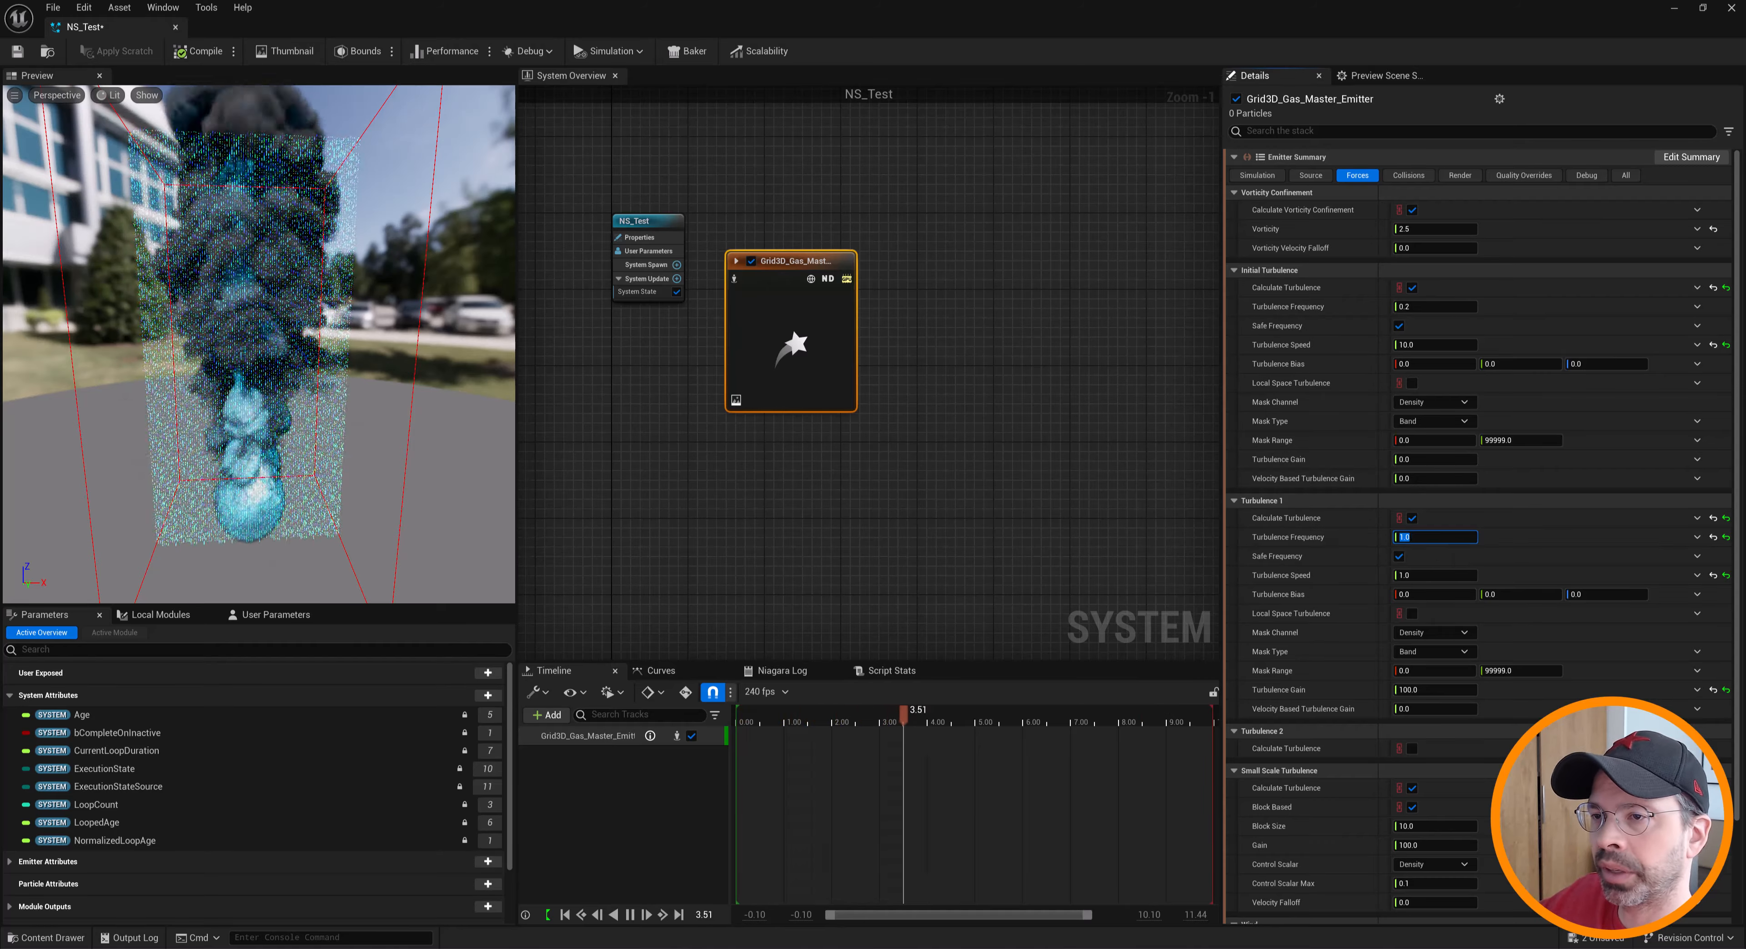
scroll(245, 359, up, 5)
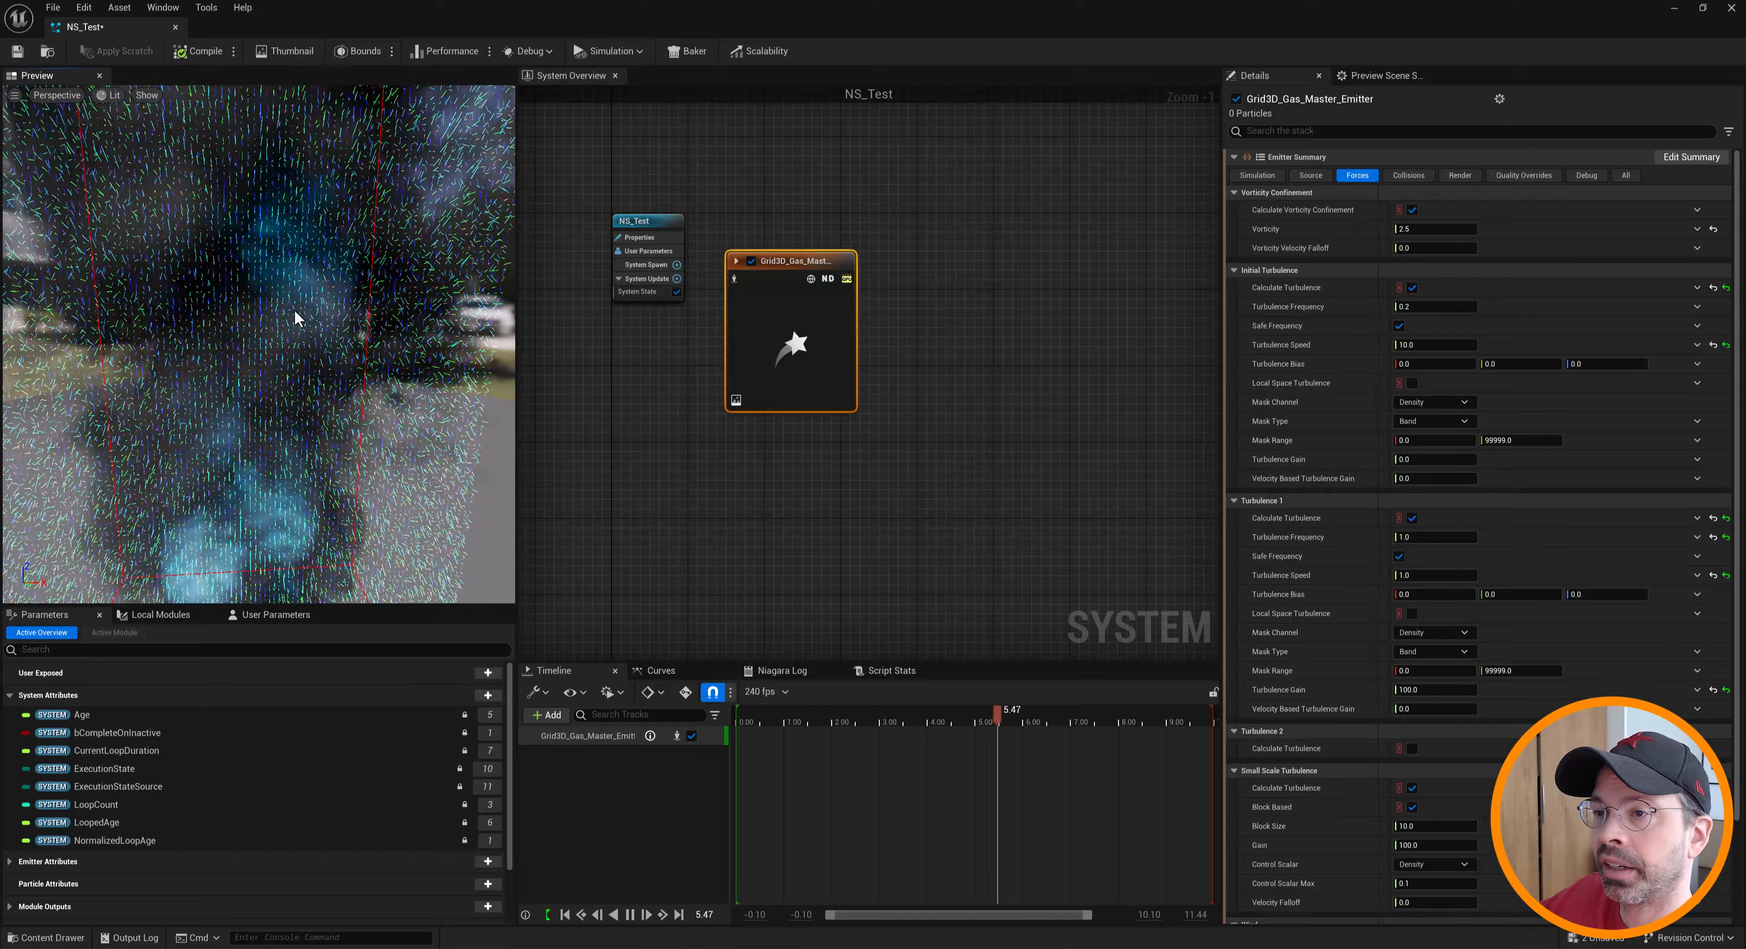
scroll(295, 310, down, 5)
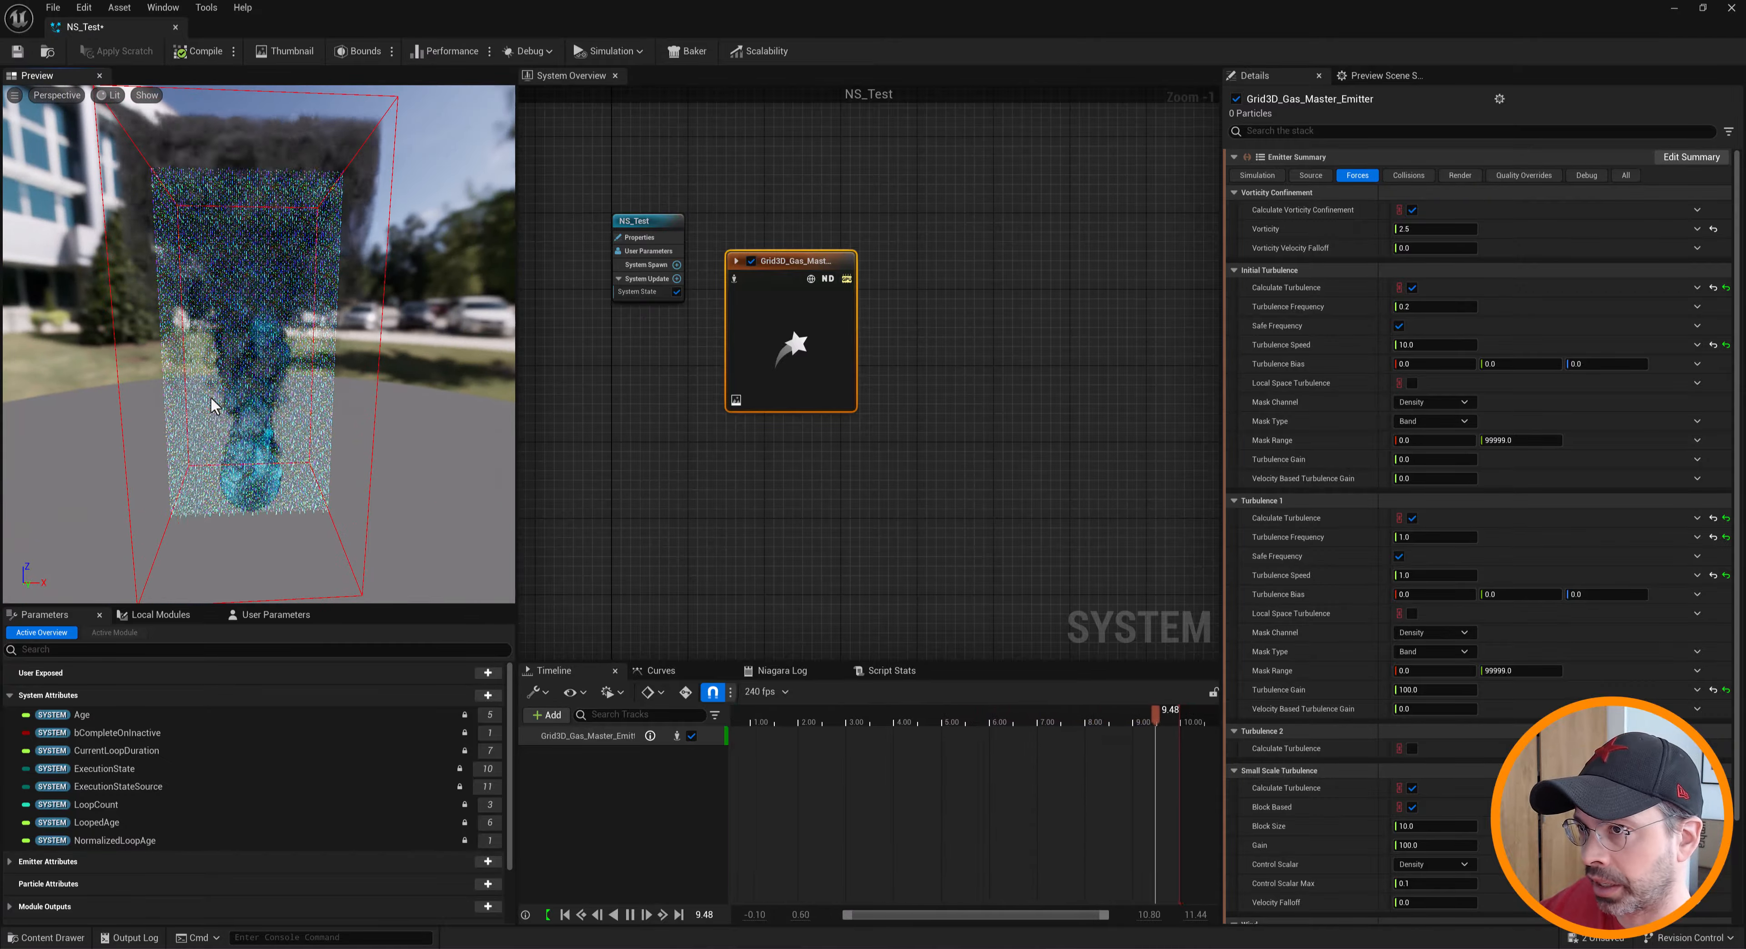
Try a Turbulence Frequency of 0.1 for Turbulence 1, and set it back to 0.01
click(1431, 537)
text(0.1)
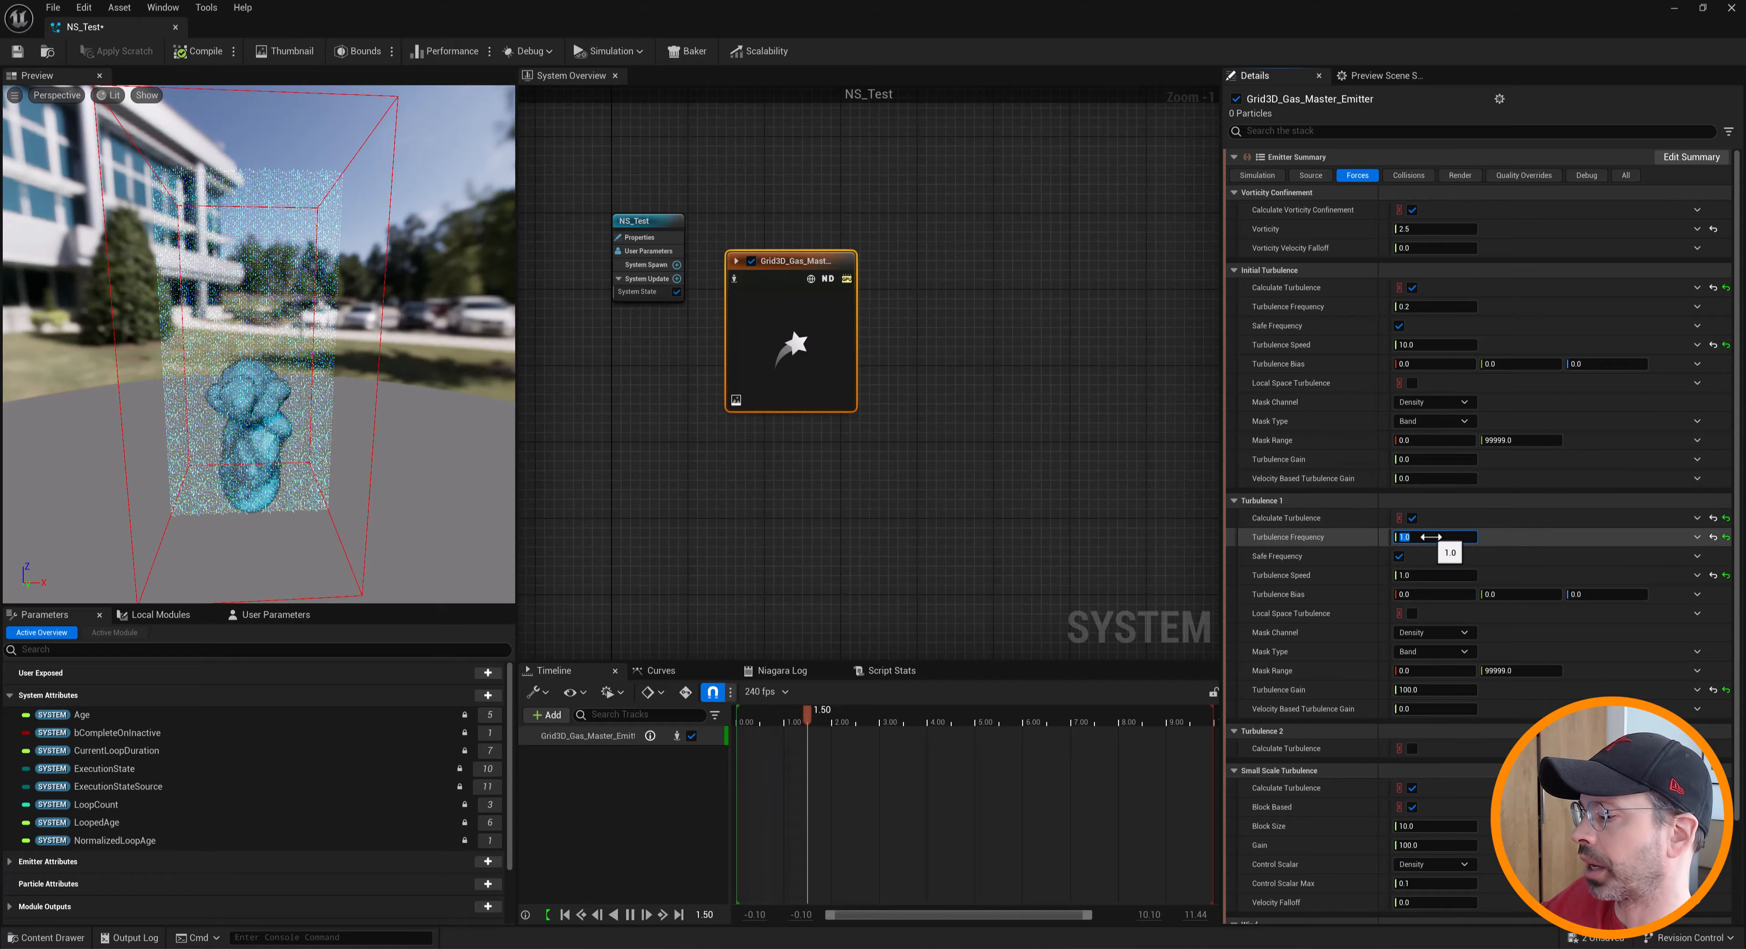
key(Return)
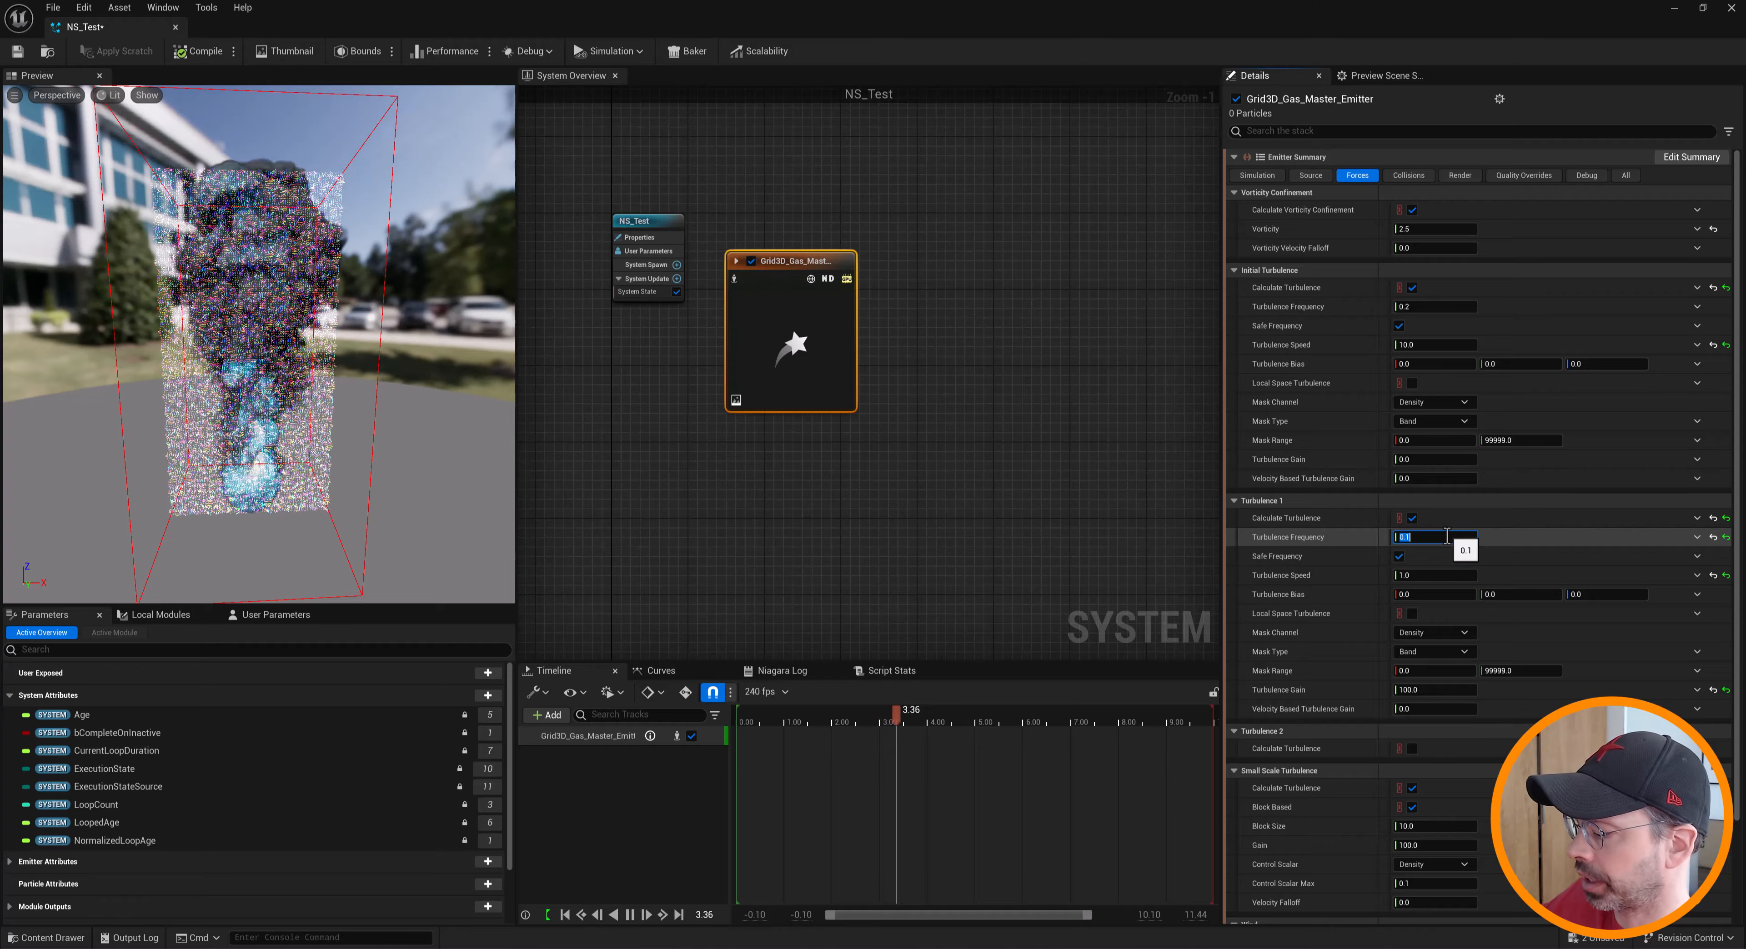
text(0.01)
key(Return)
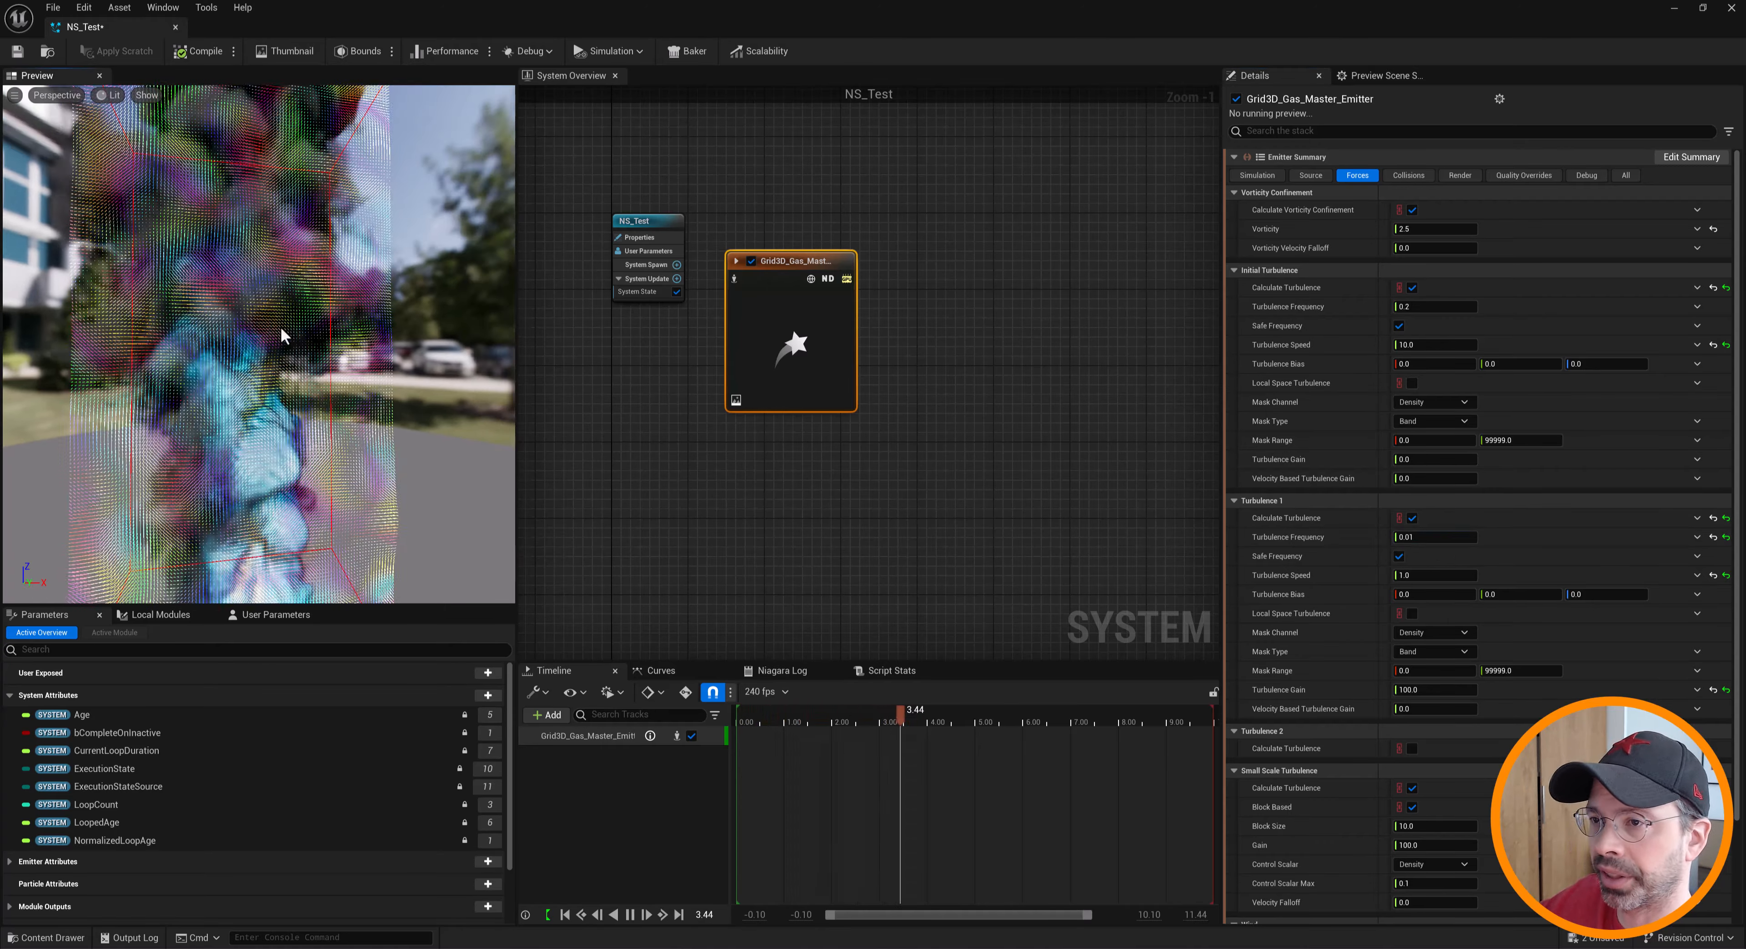
Inspect the Velocity attribute on the debug vector slice, and set the Debug Vector Slice Attribute to Off
click(1587, 177)
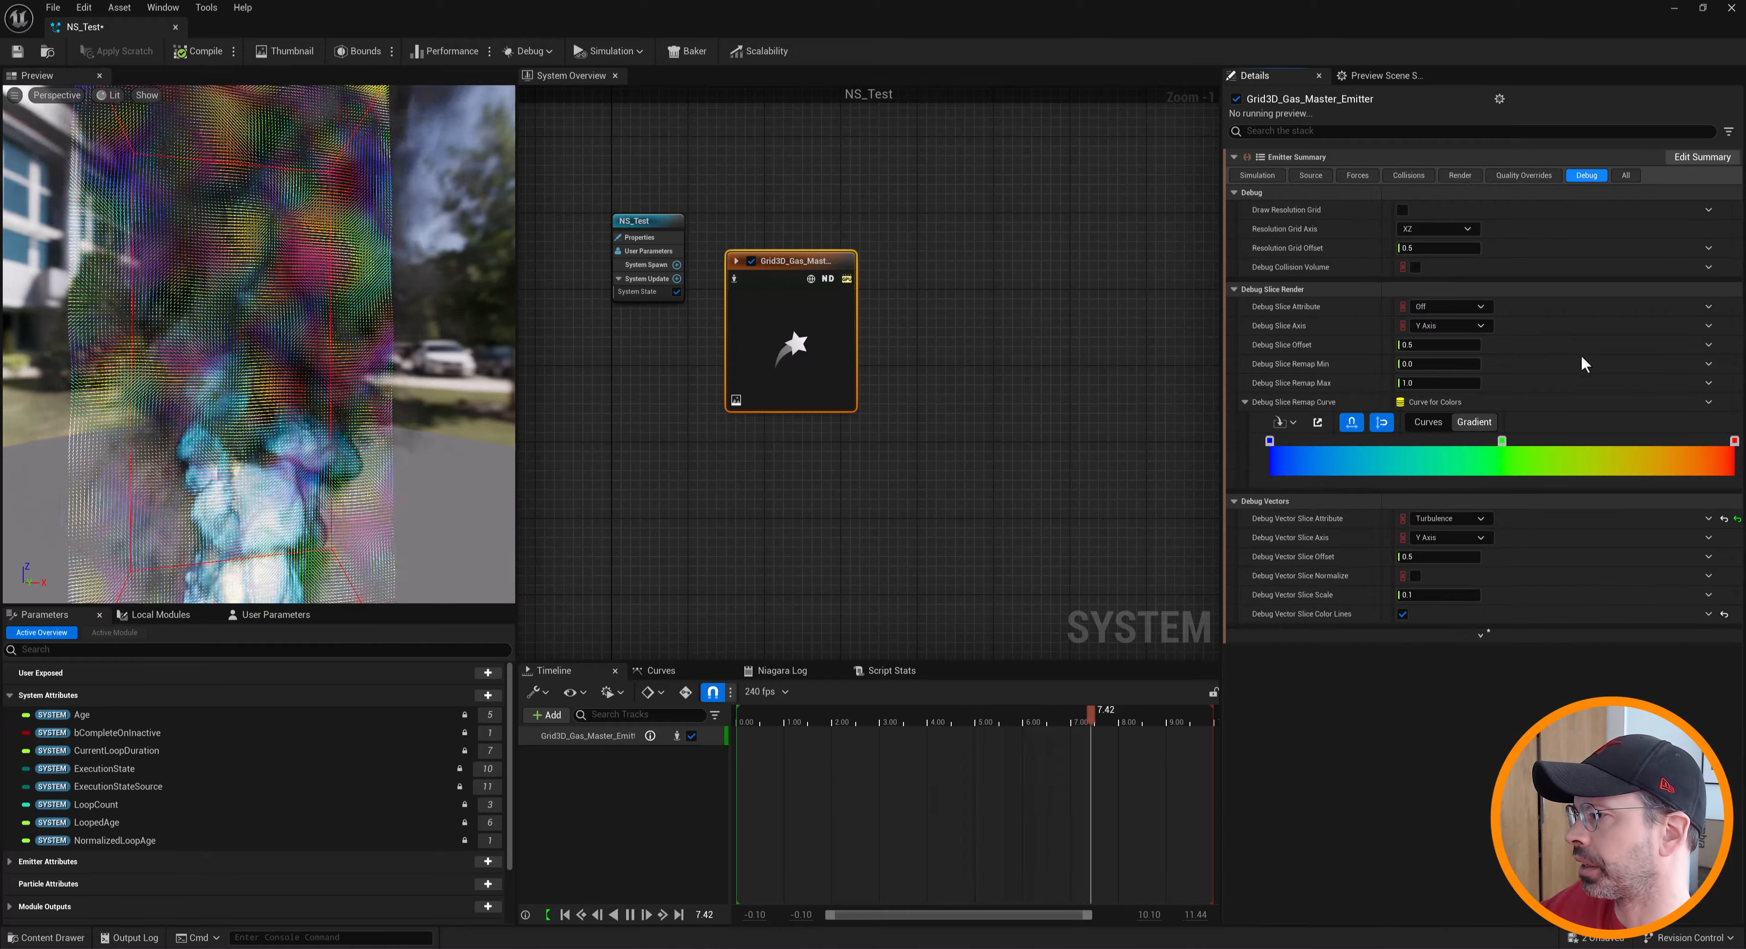
click(1445, 519)
click(1450, 569)
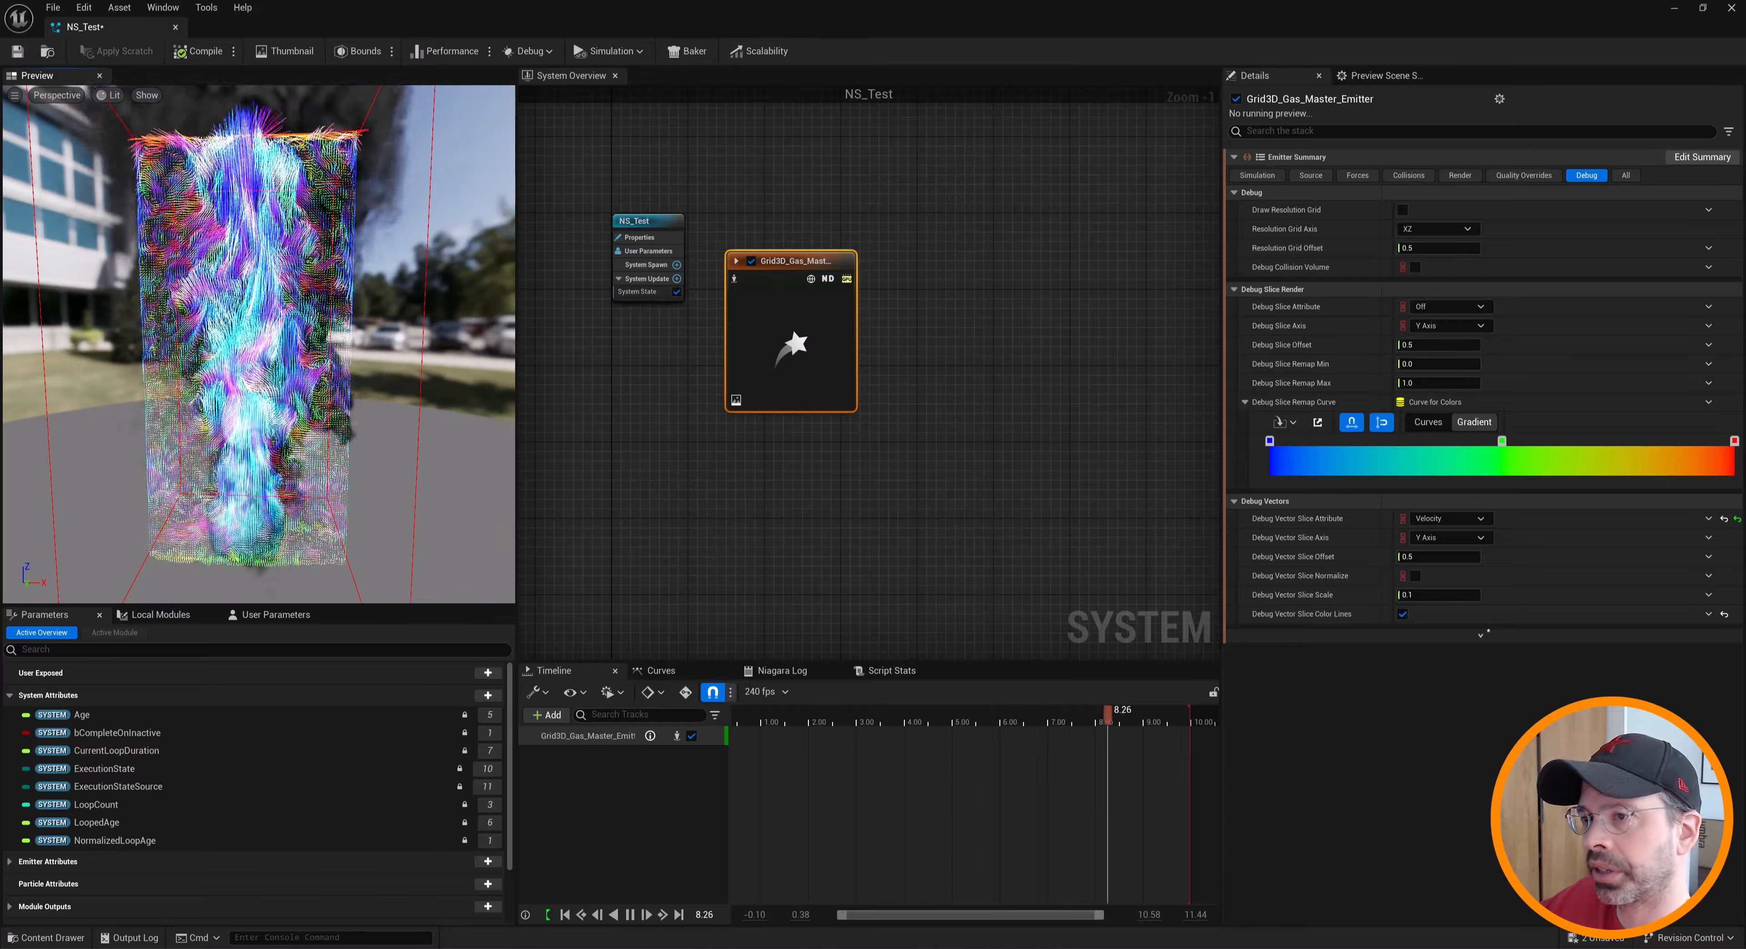
drag(306, 392, 461, 400)
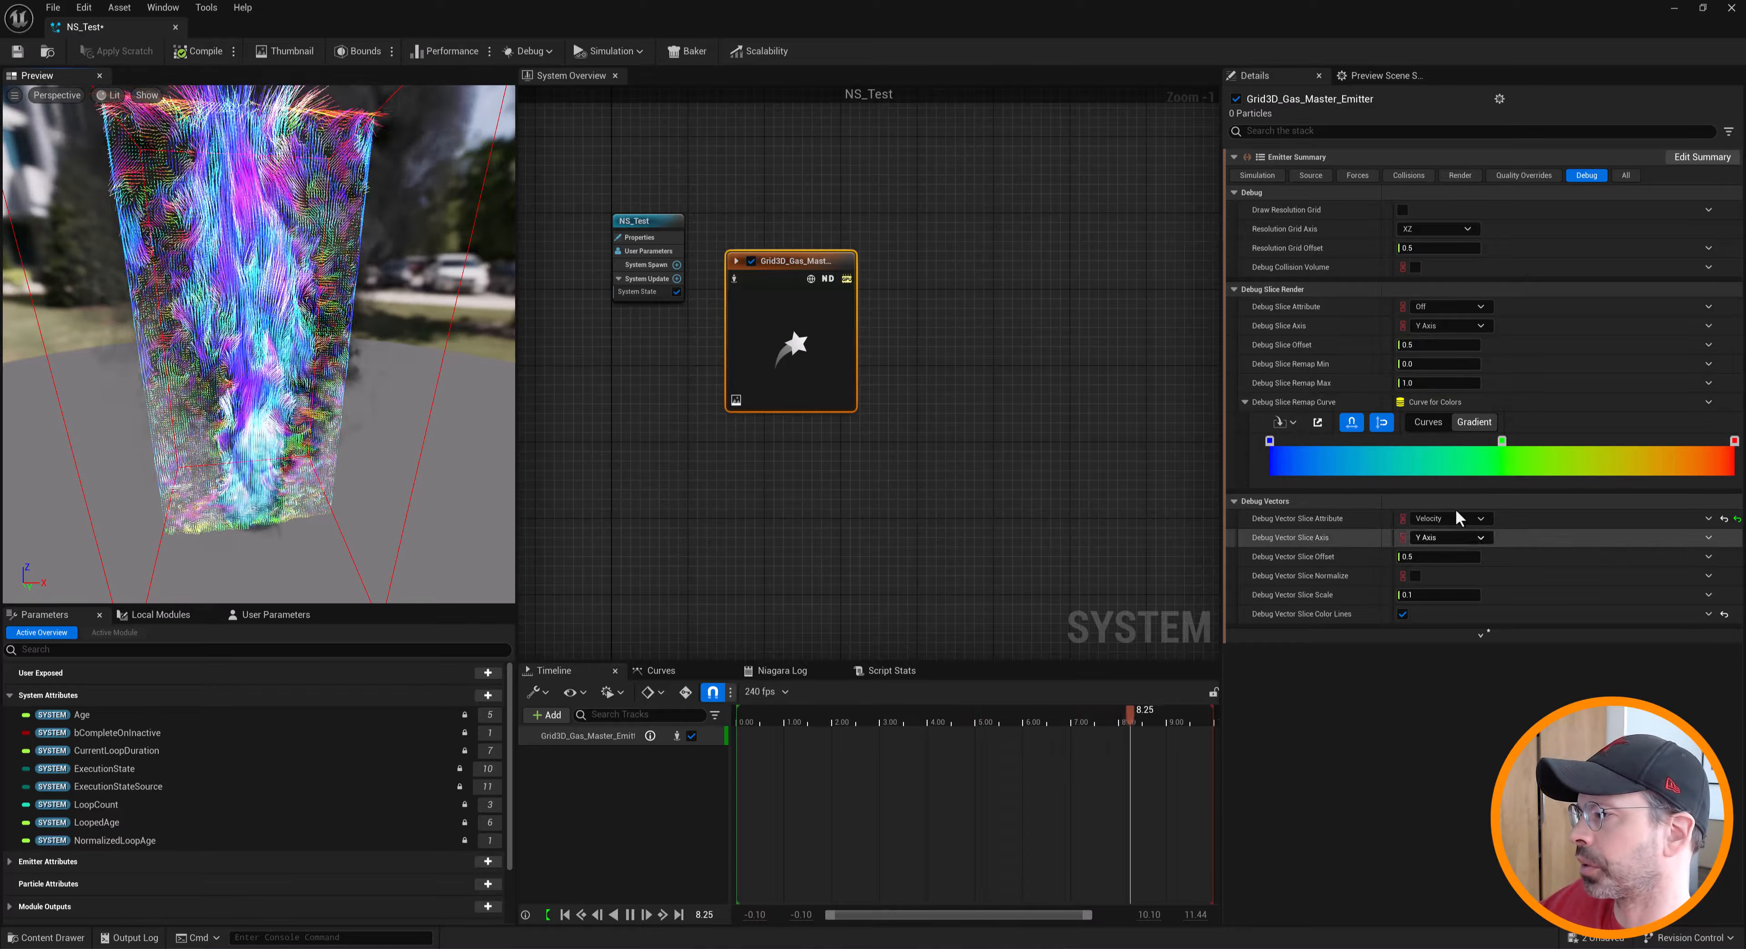
click(1445, 519)
click(1456, 539)
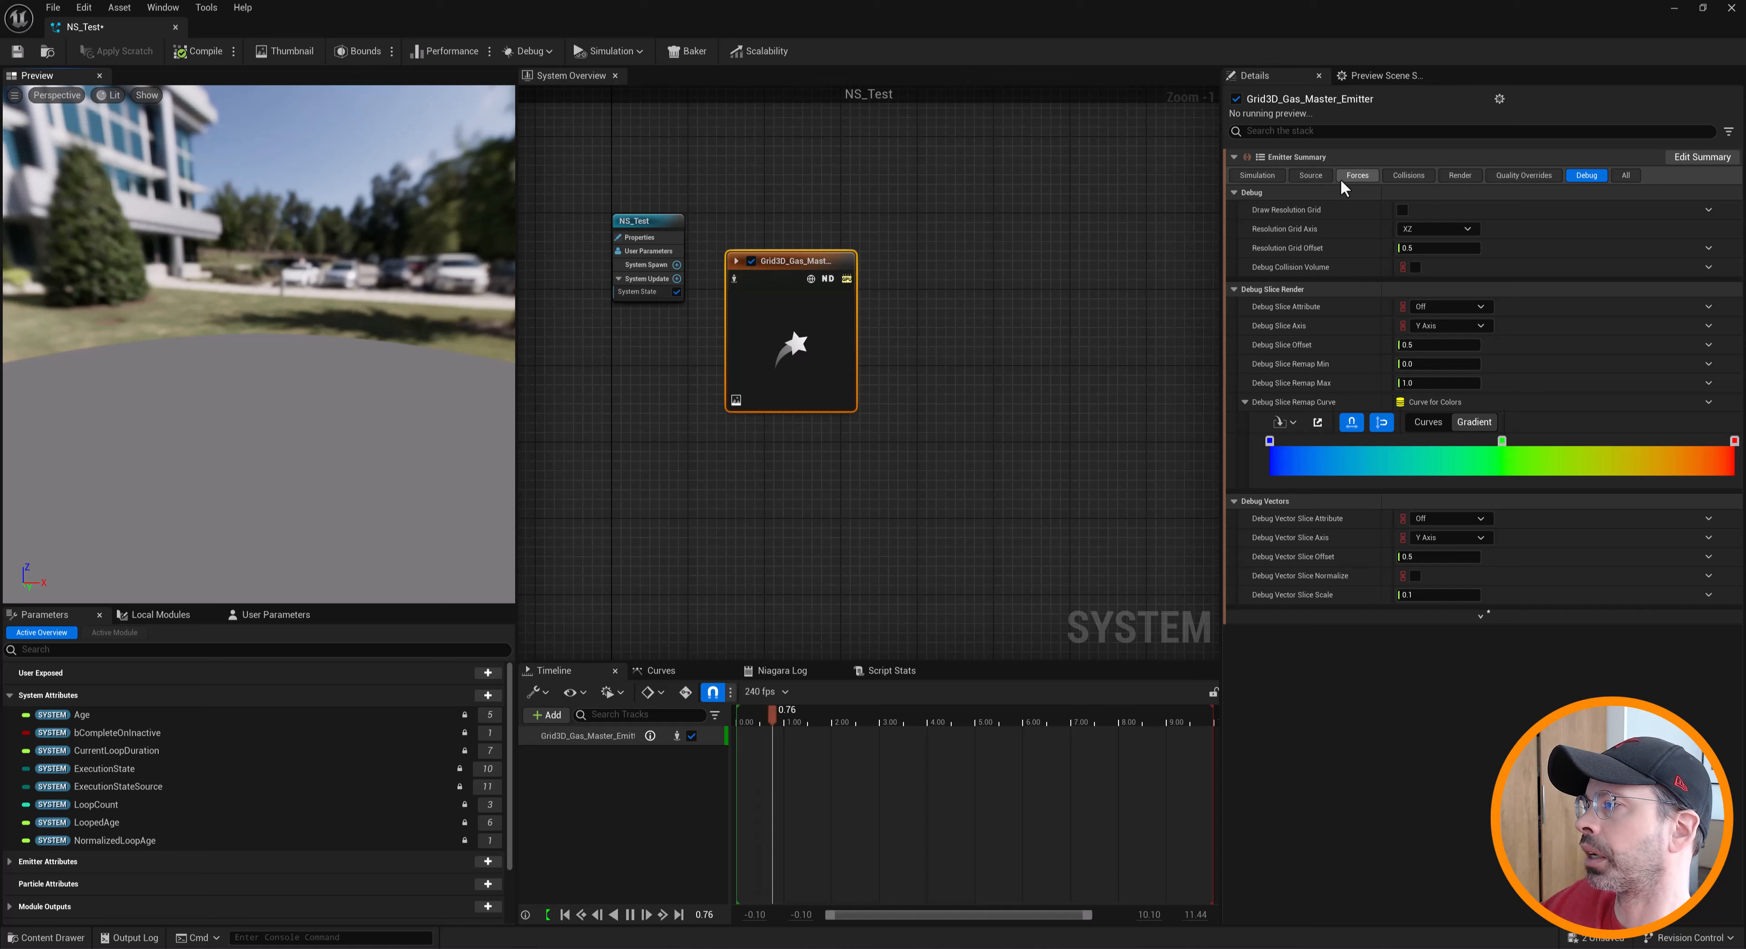
click(1315, 178)
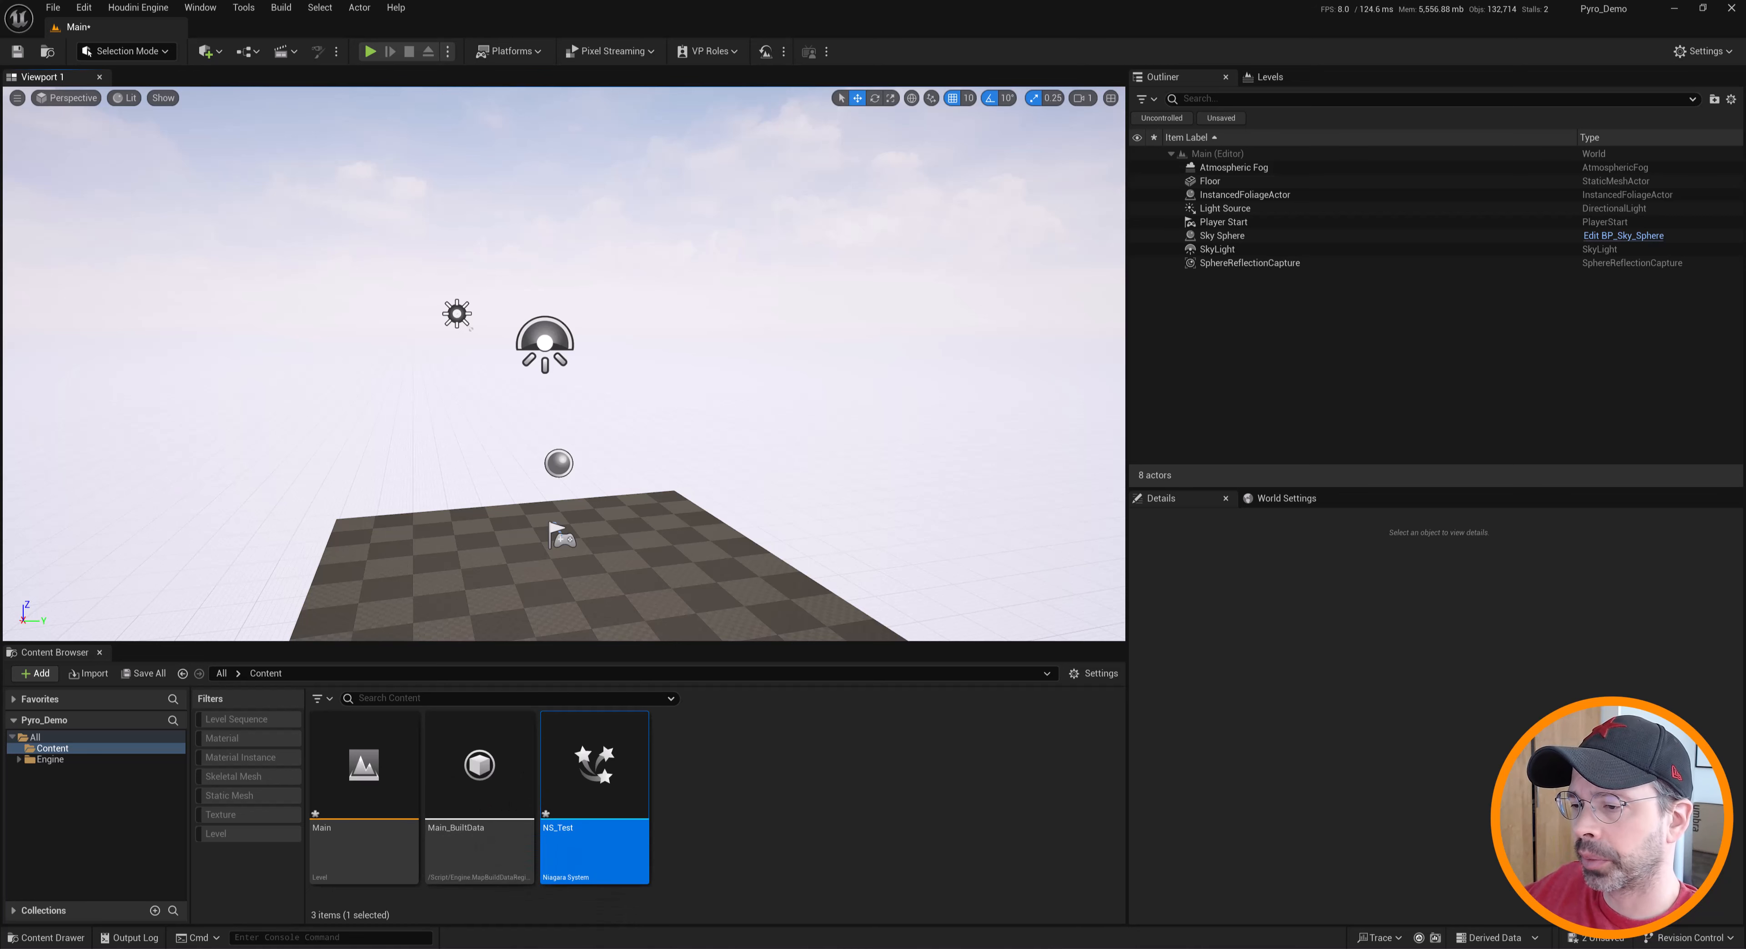
Switch to the Epic Games Launcher and add the Paragon: Steel vault asset to the Pyro_Demo project
key(alt+Tab)
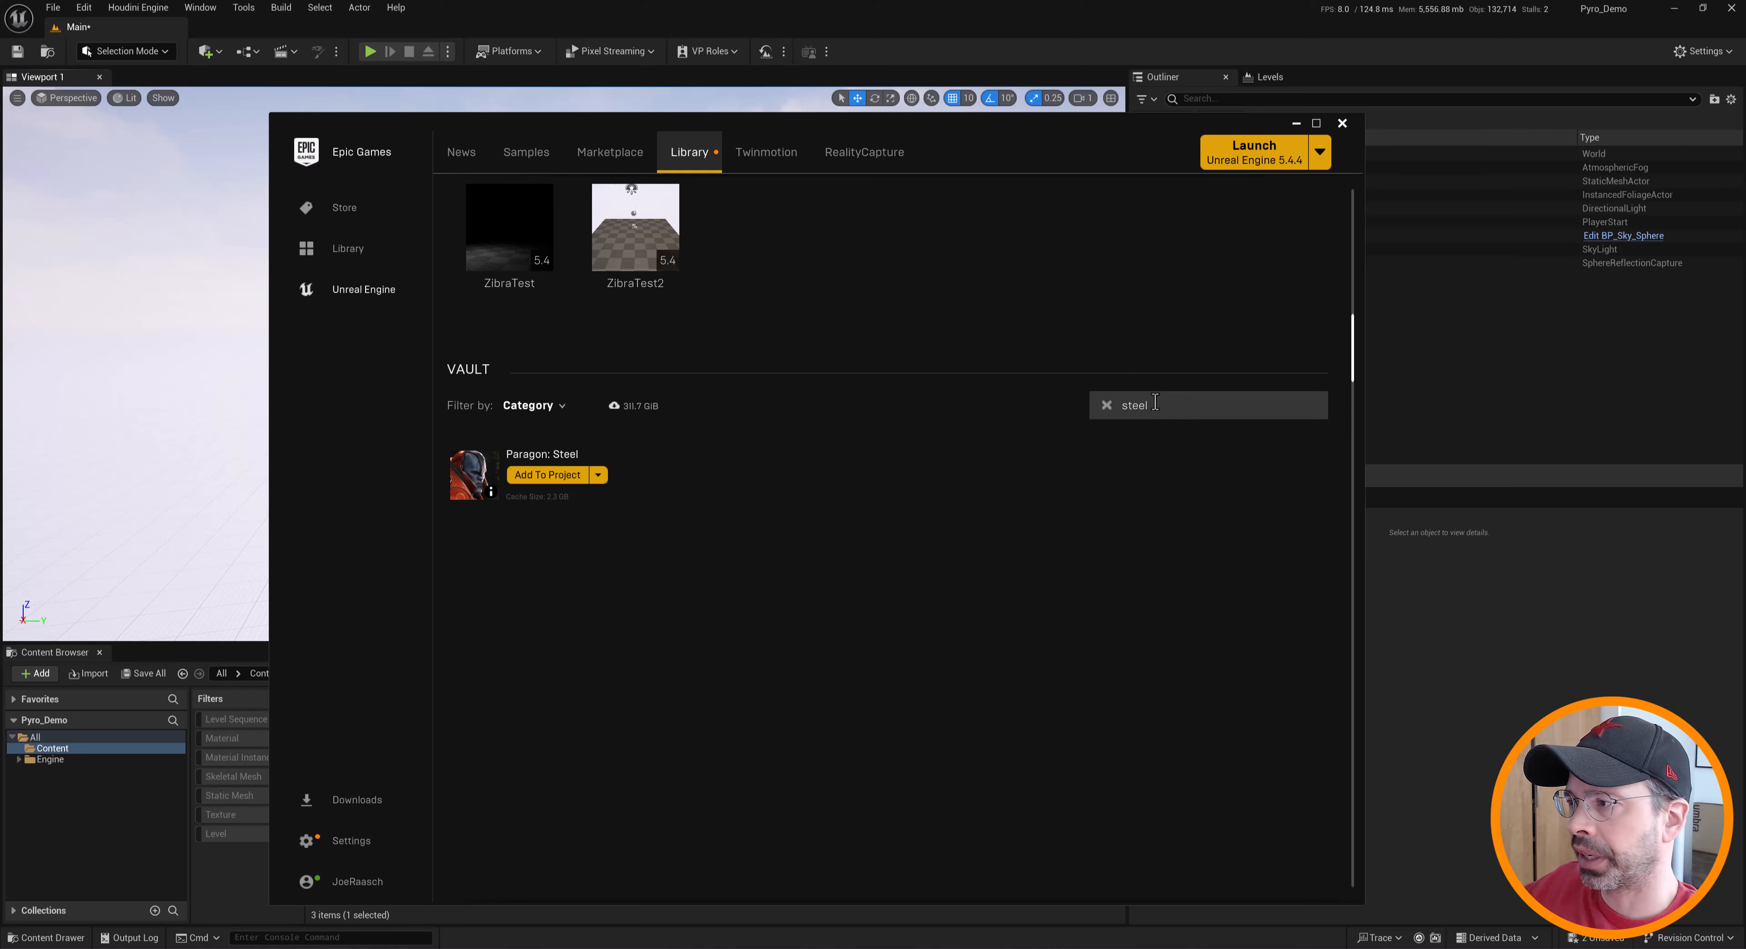
double_click(1152, 406)
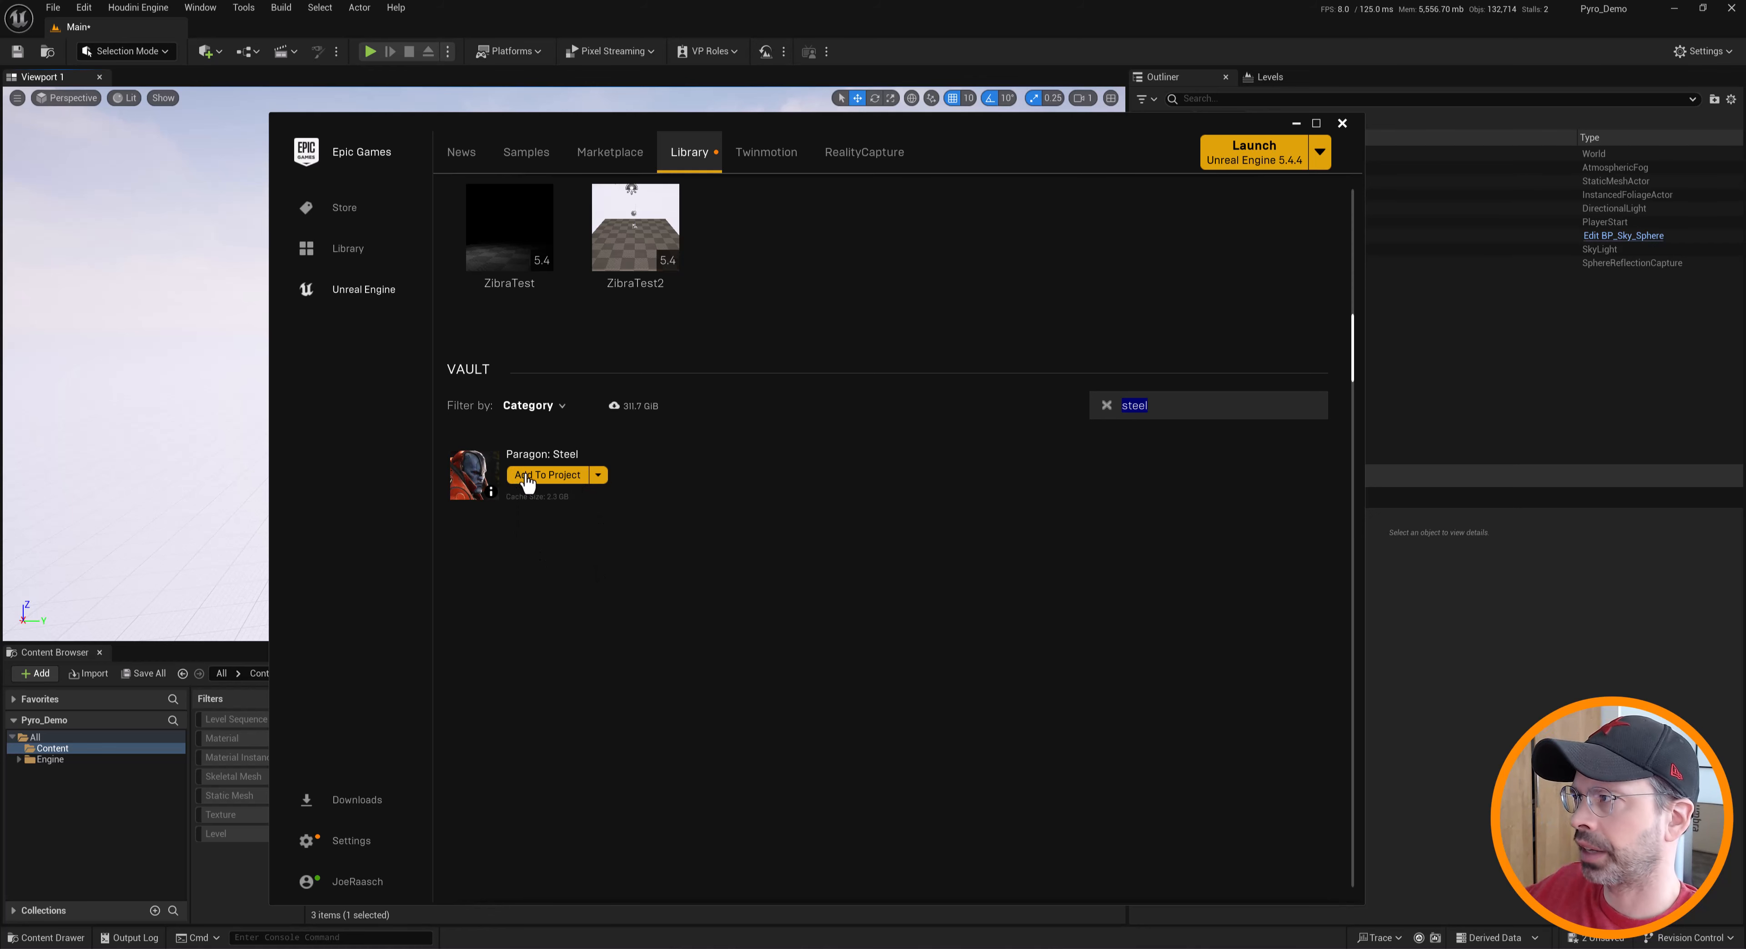
click(527, 478)
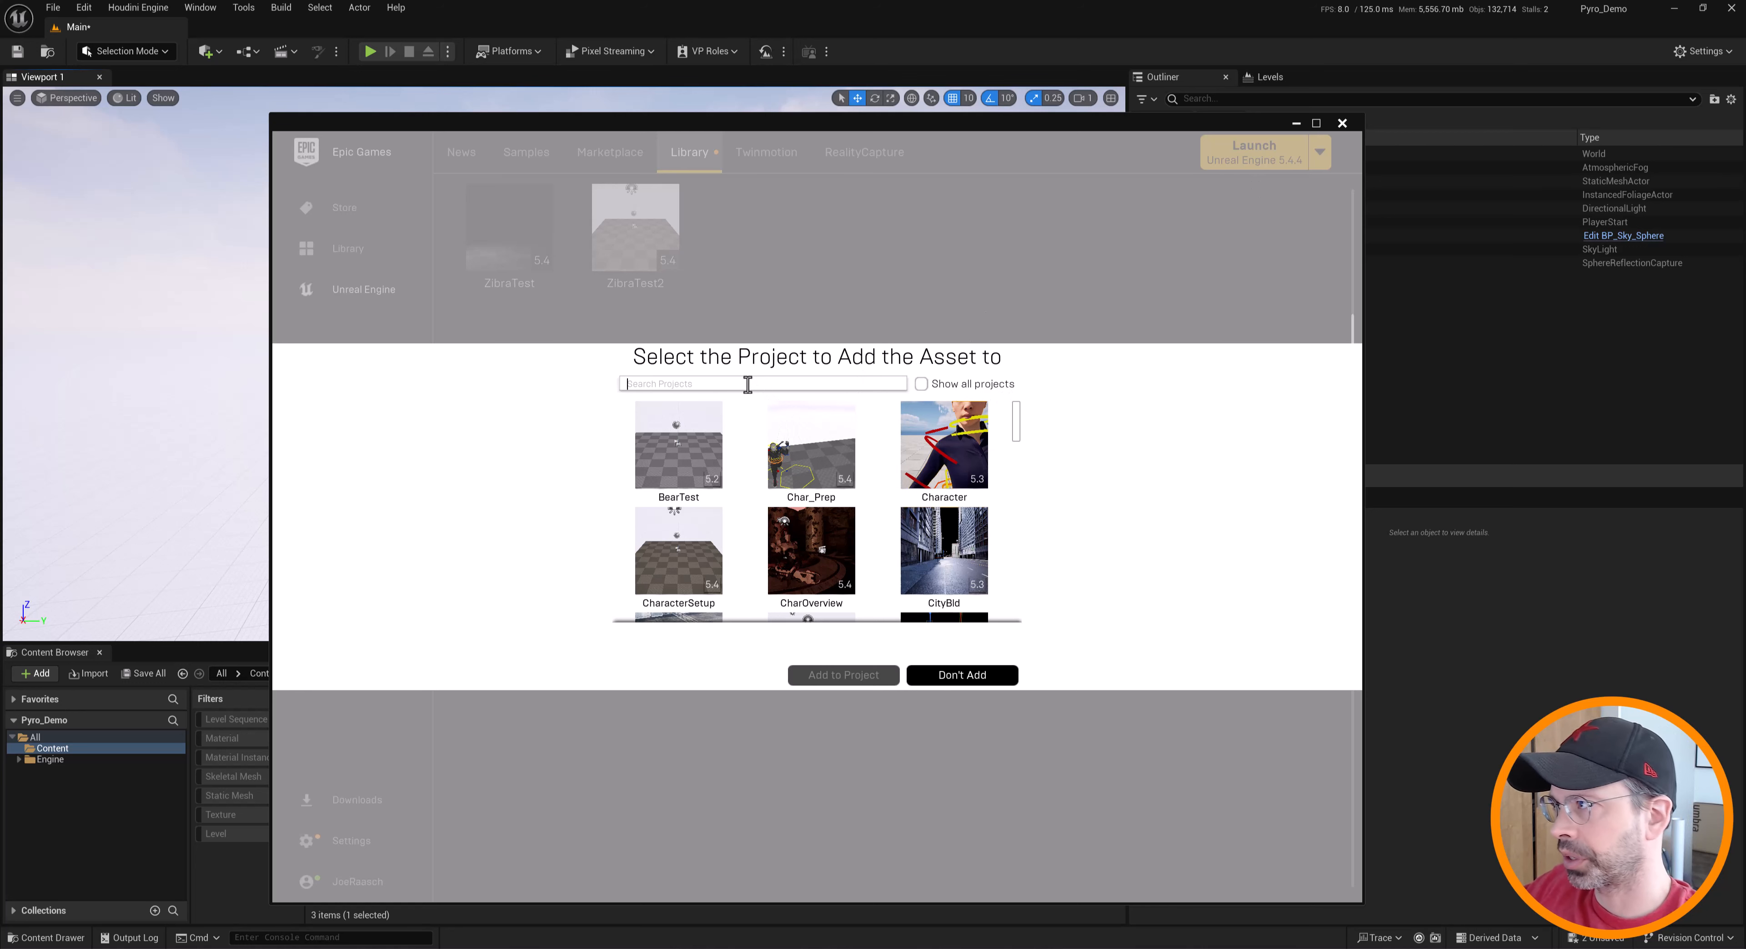
text(pyro)
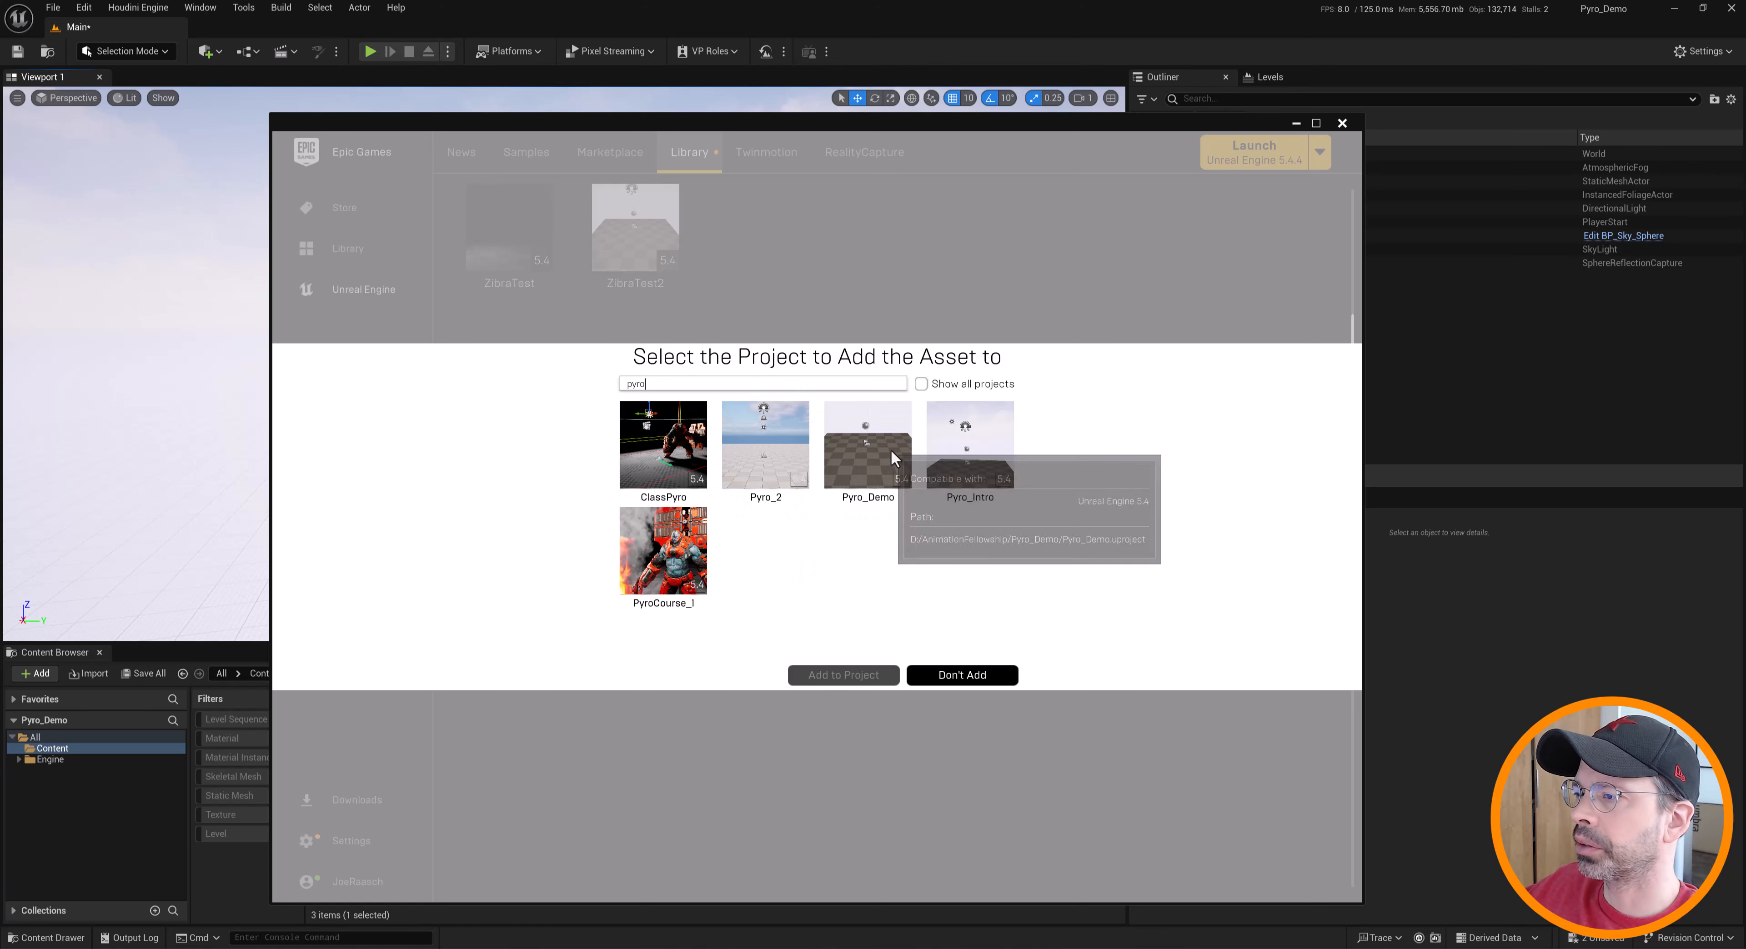
click(874, 440)
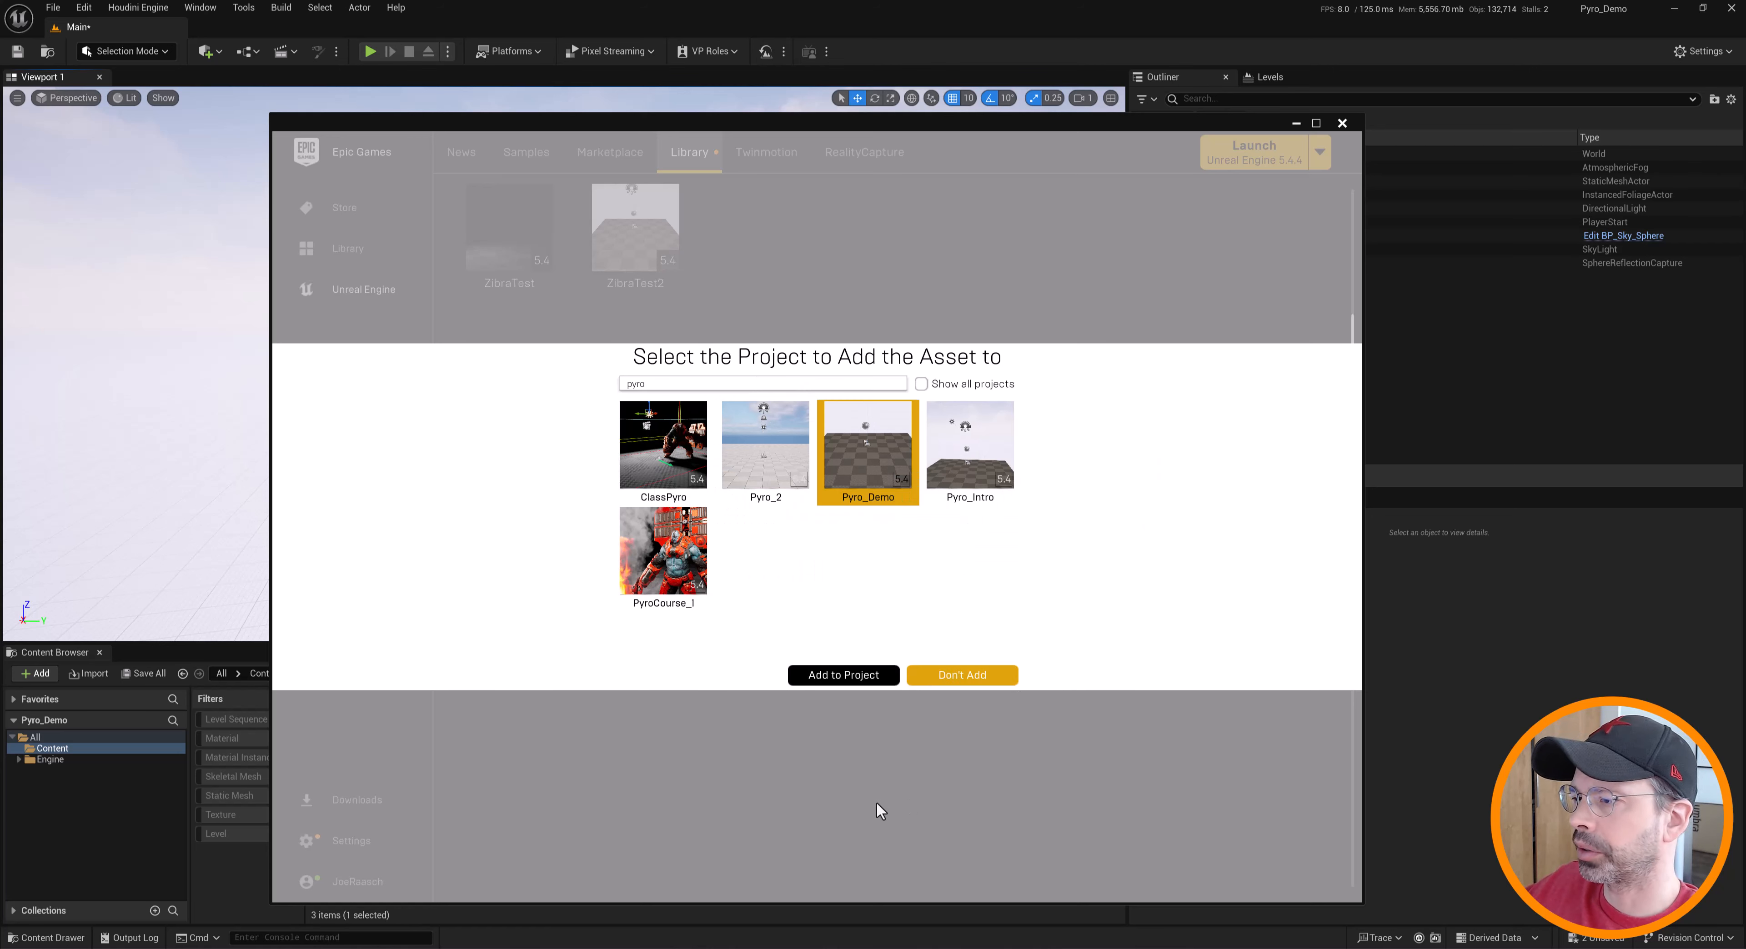
click(852, 676)
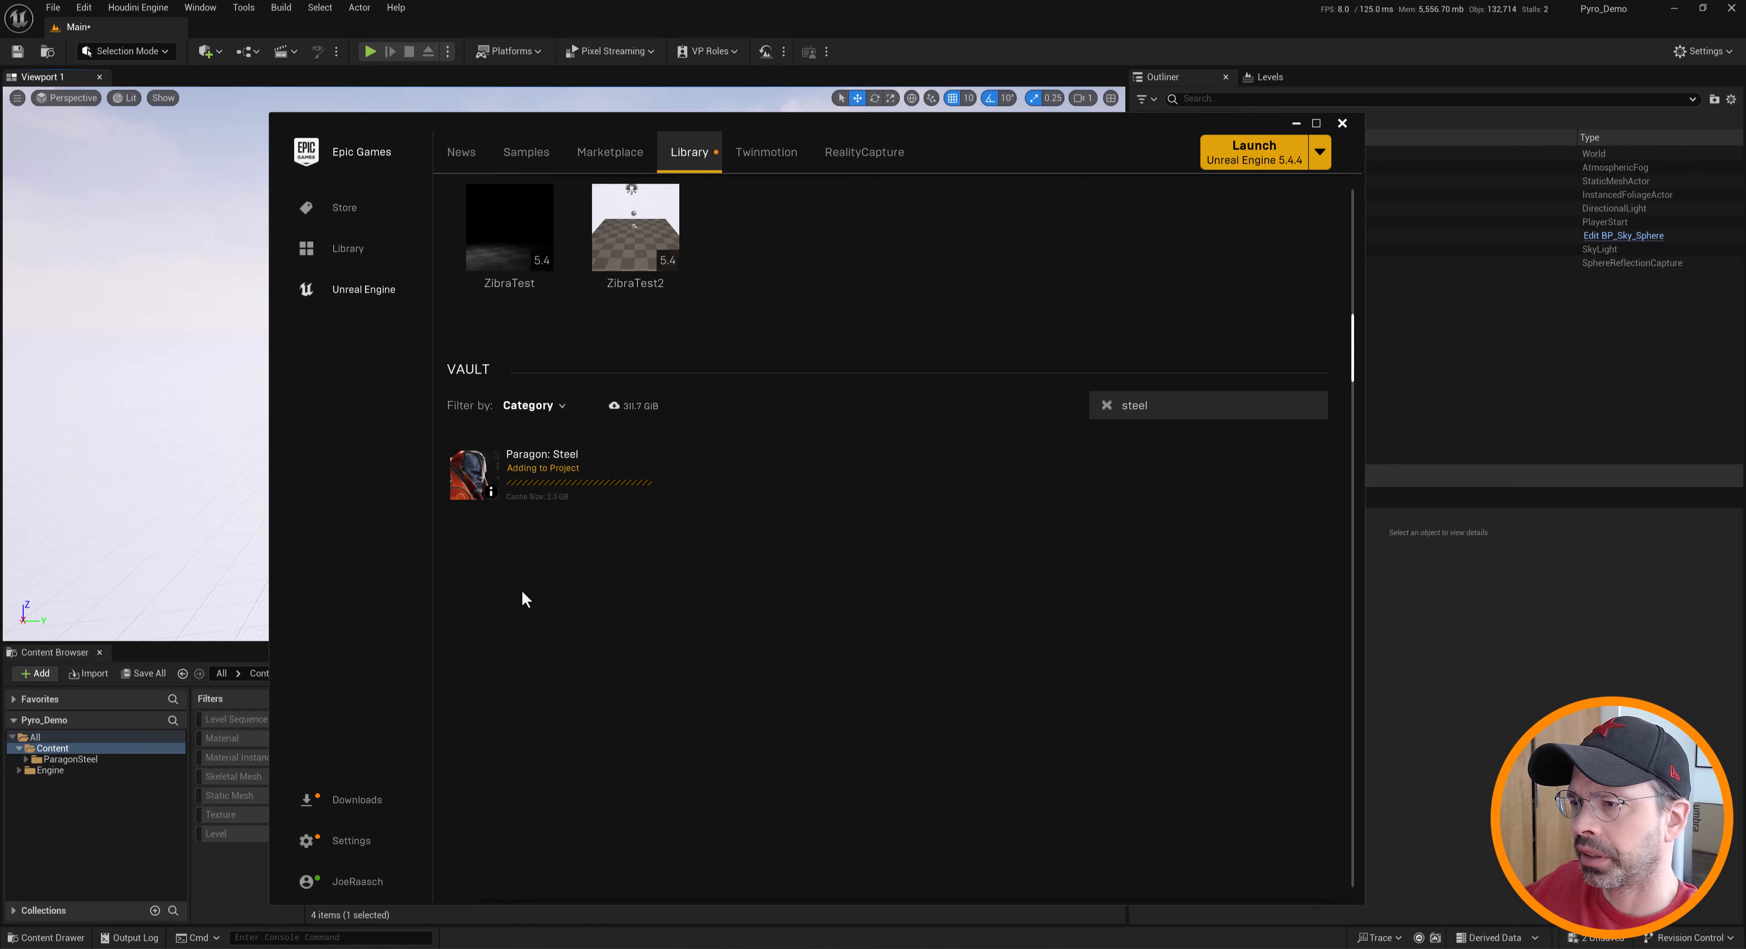
Switch back to the Unreal Editor and open the Meshes folder under ParagonSteel > Characters > Heroes > Steel
key(alt+Tab)
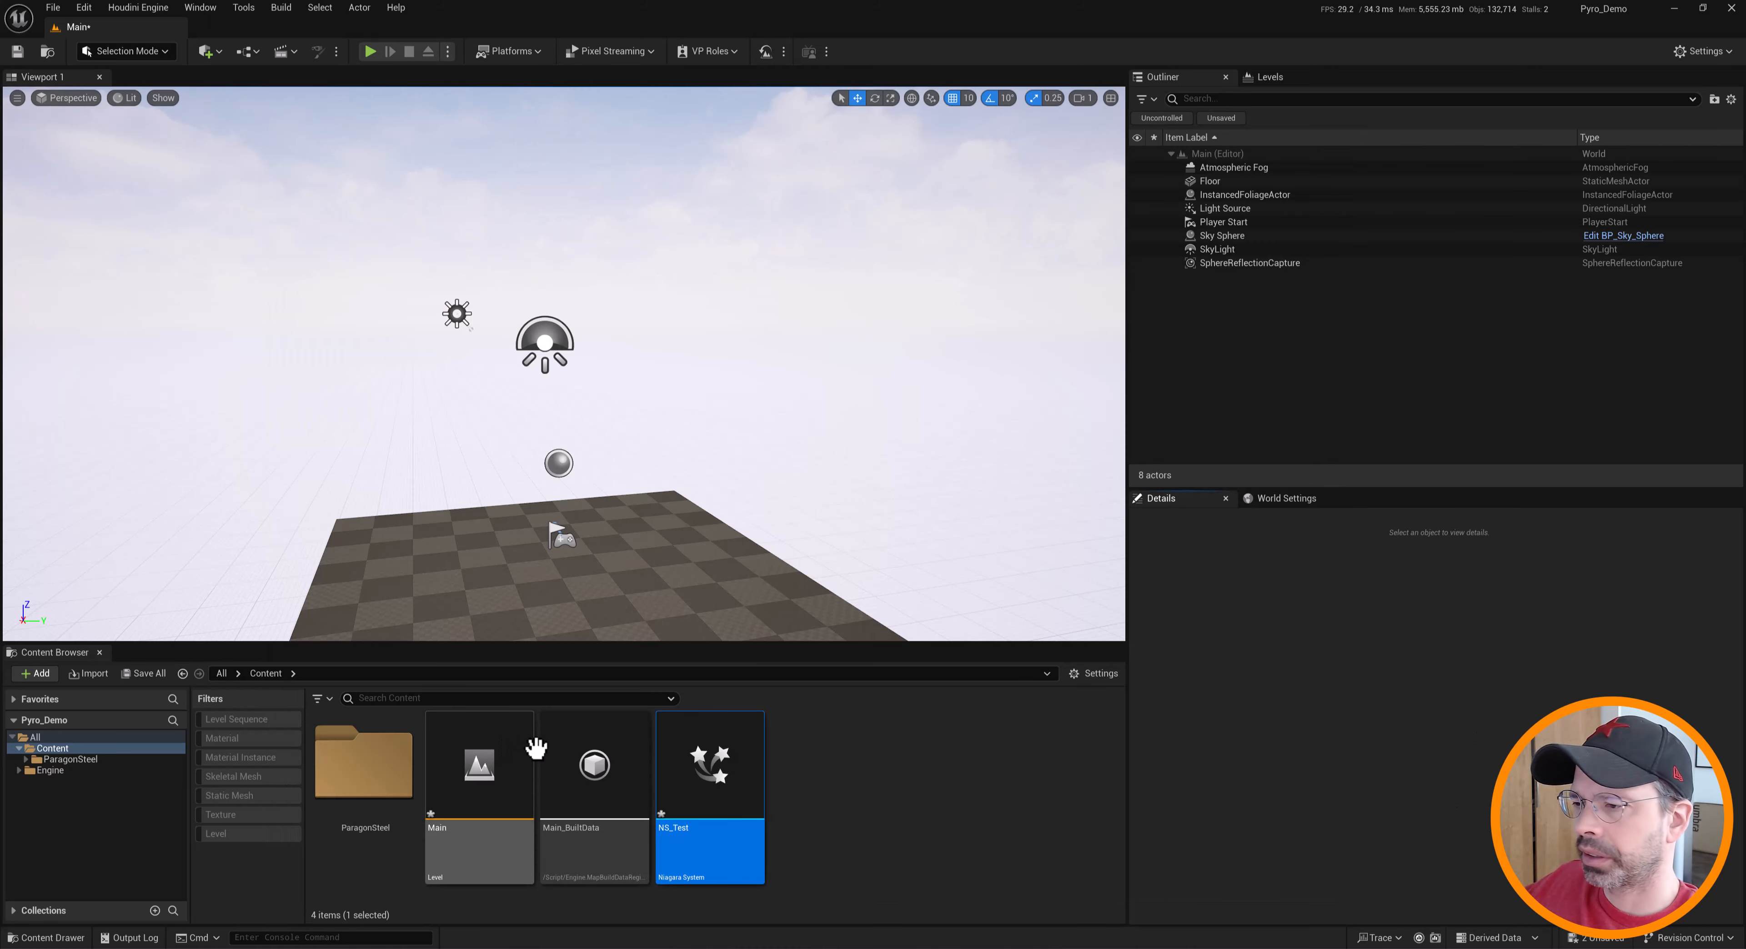
click(26, 761)
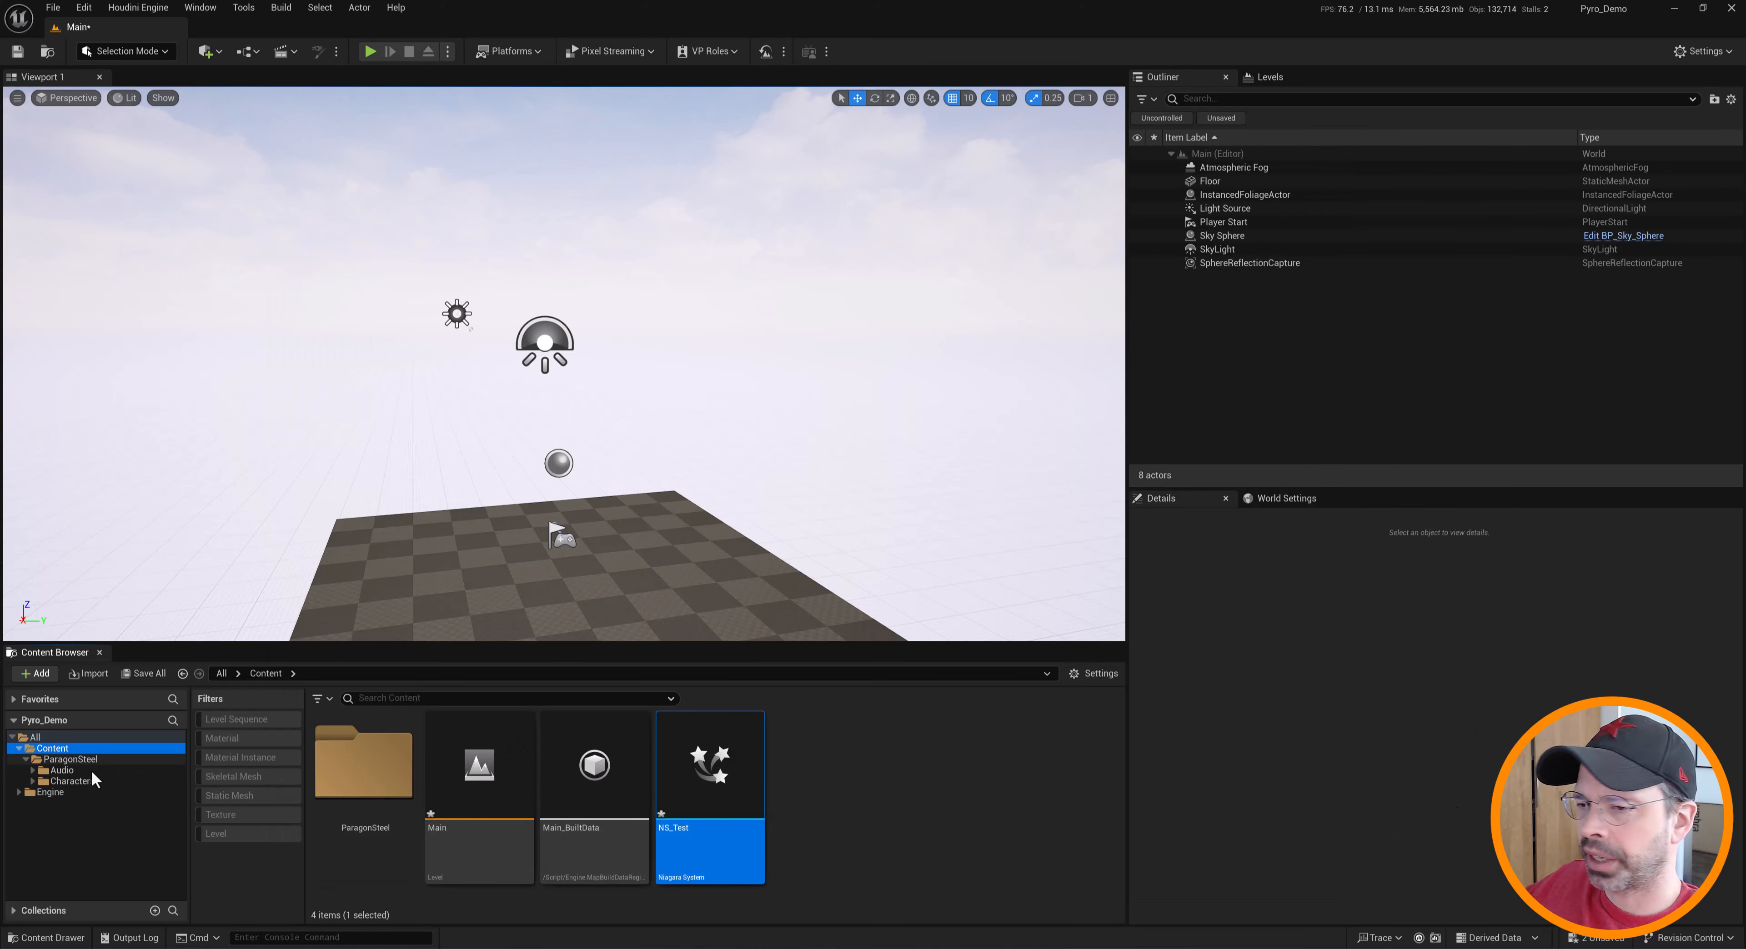
click(75, 760)
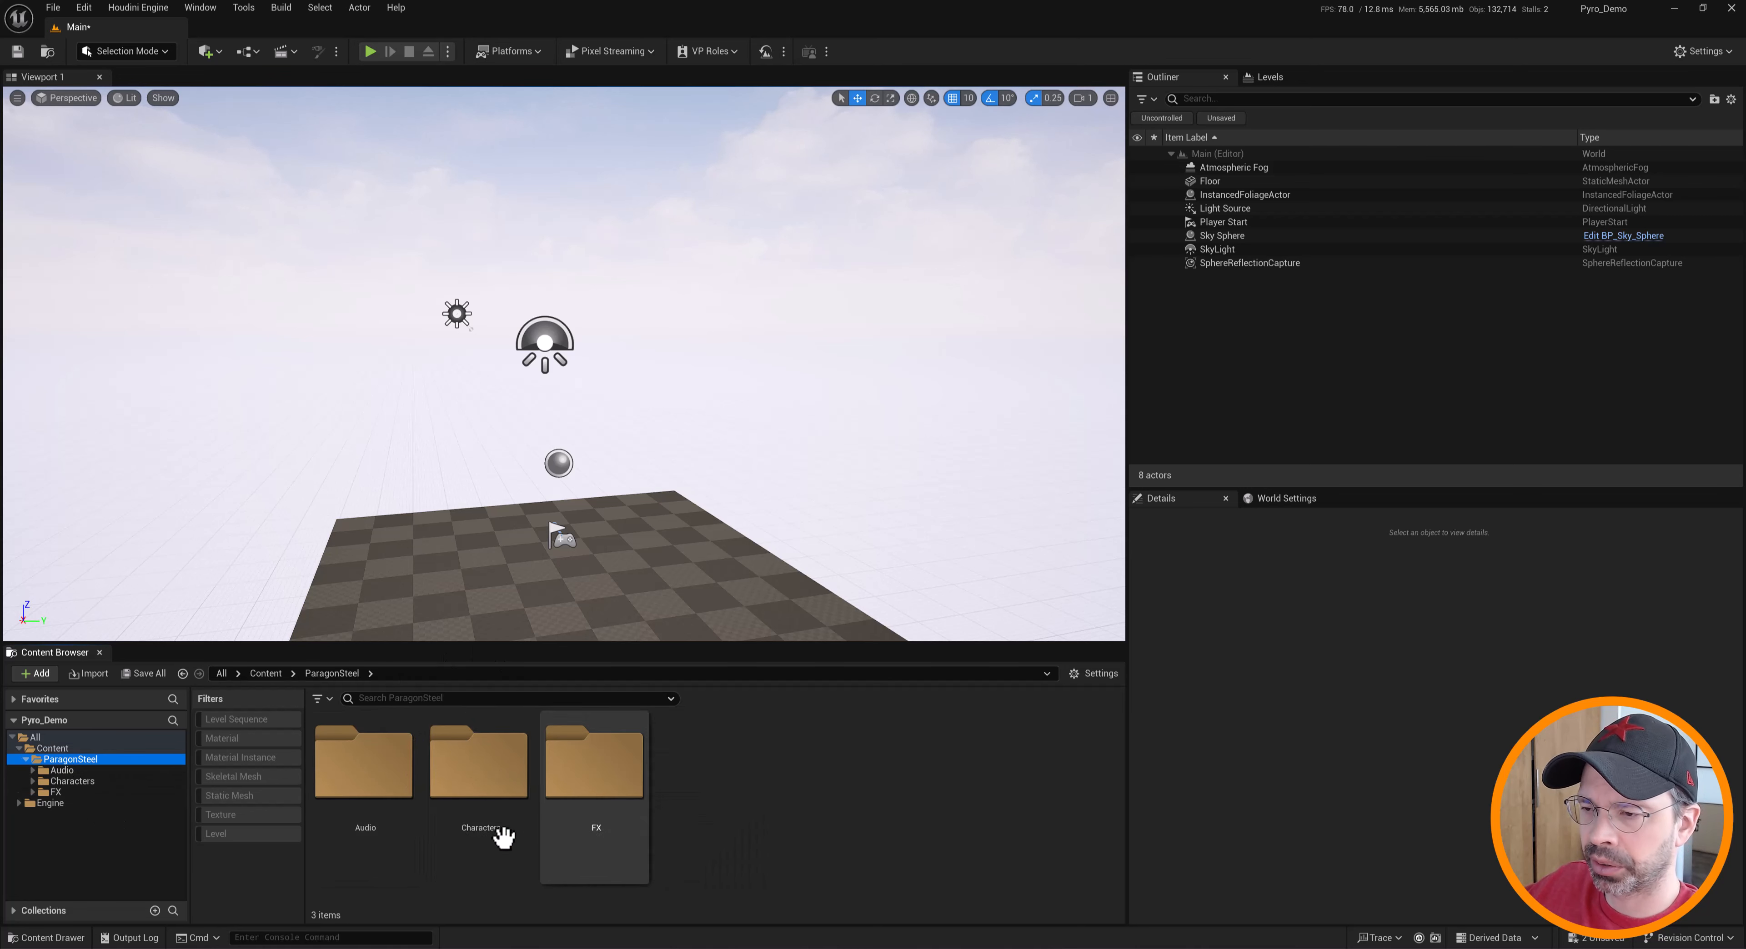
double_click(468, 763)
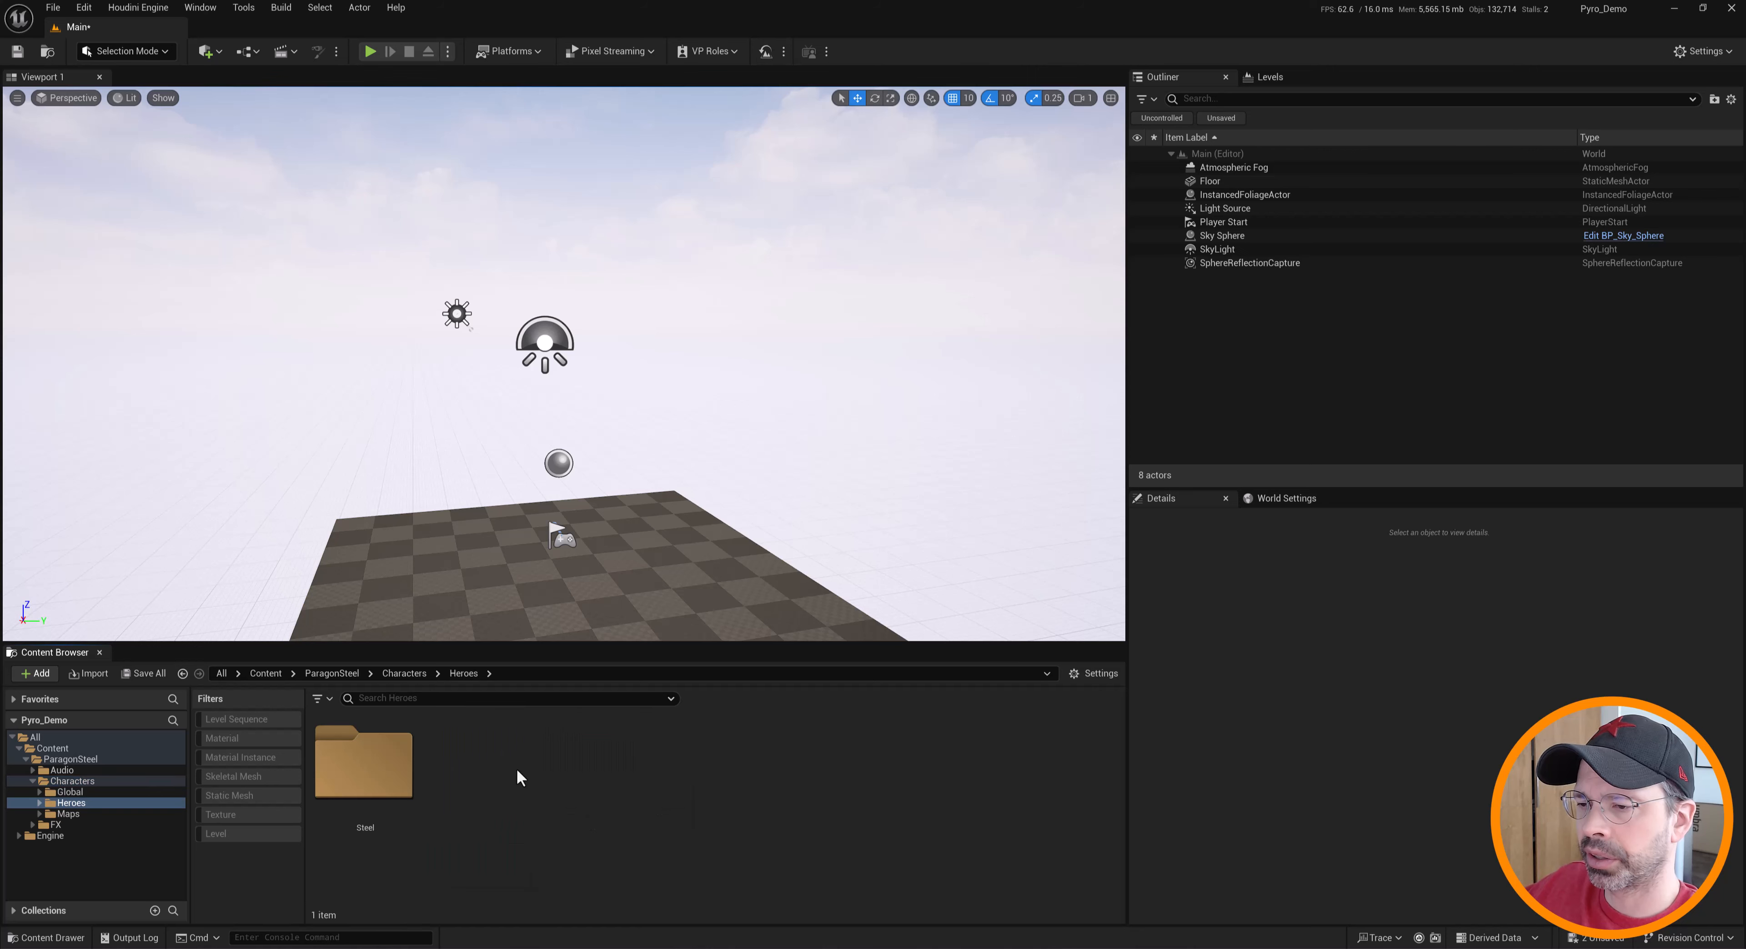
click(368, 752)
double_click(368, 753)
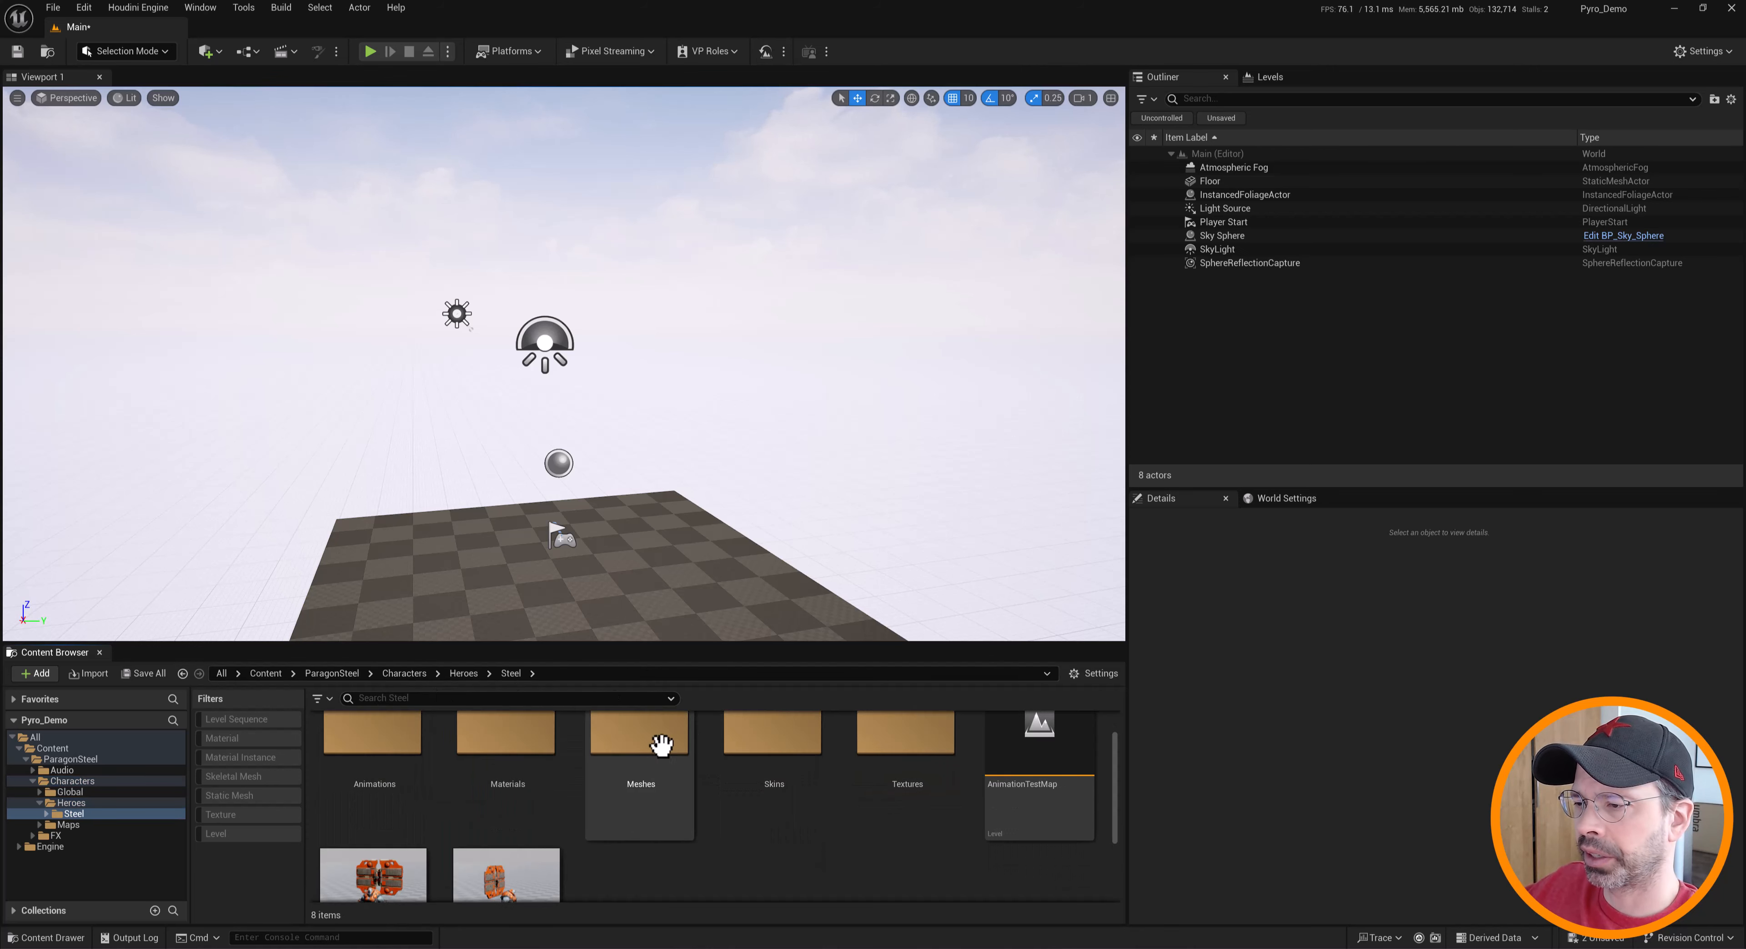
double_click(660, 741)
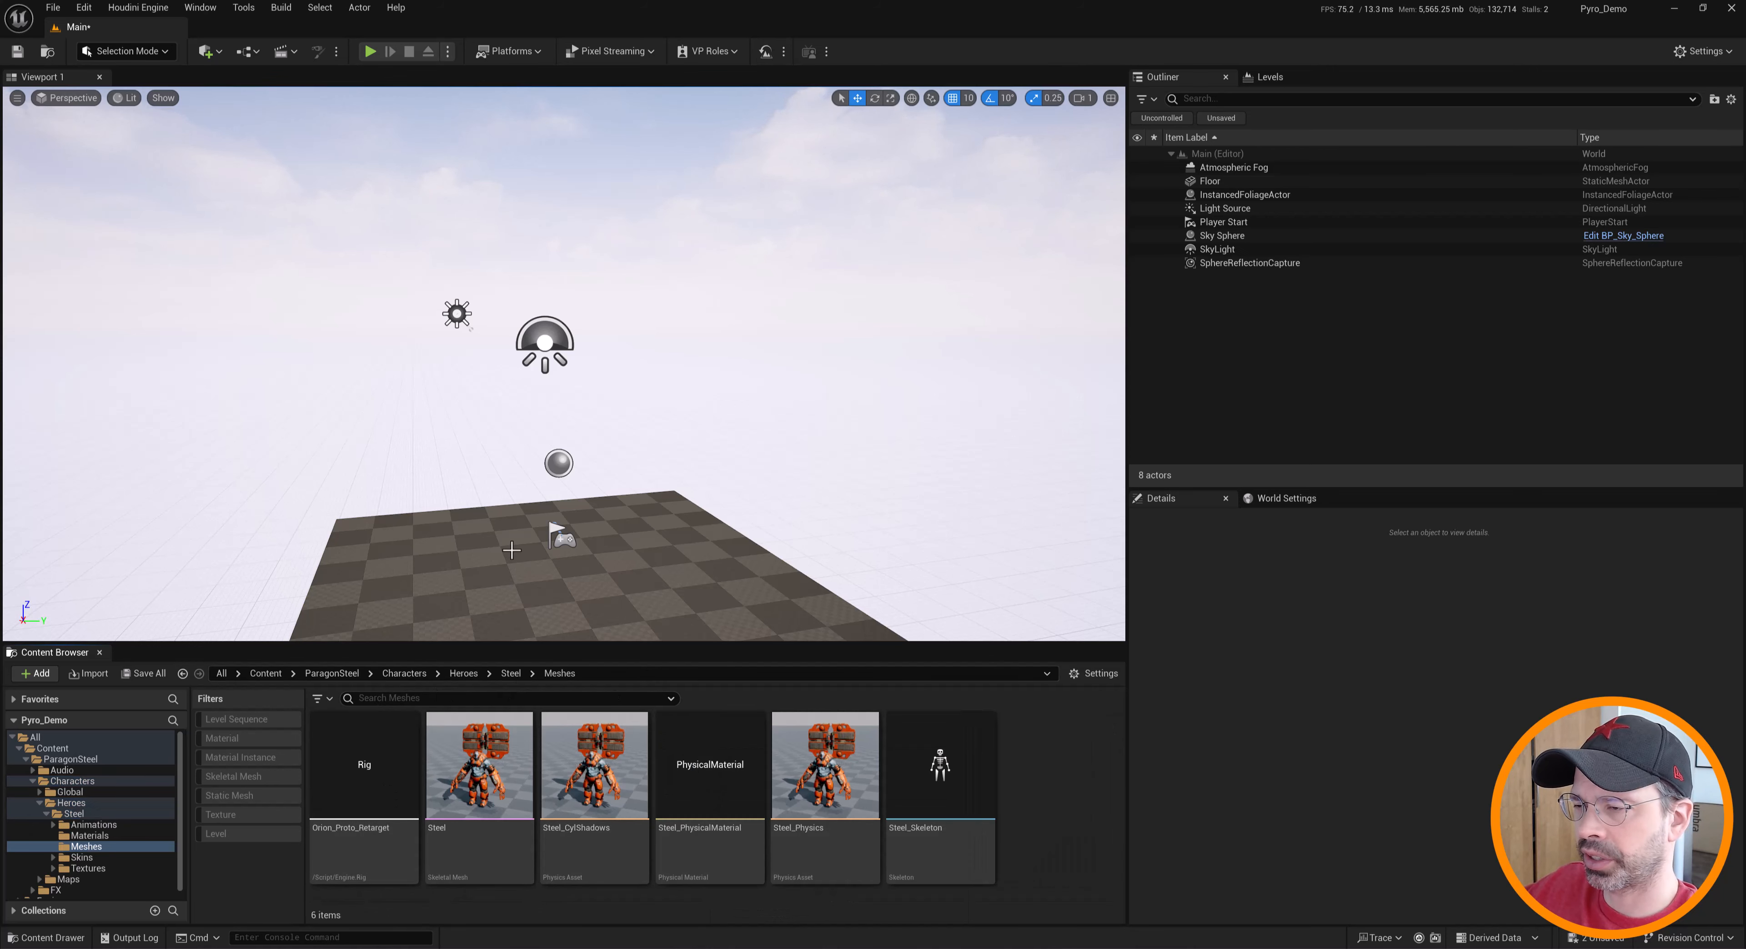
Place the Steel skeletal mesh on the checkered floor of the level and frame it in the view
right_drag(513, 551, 497, 591)
click(470, 770)
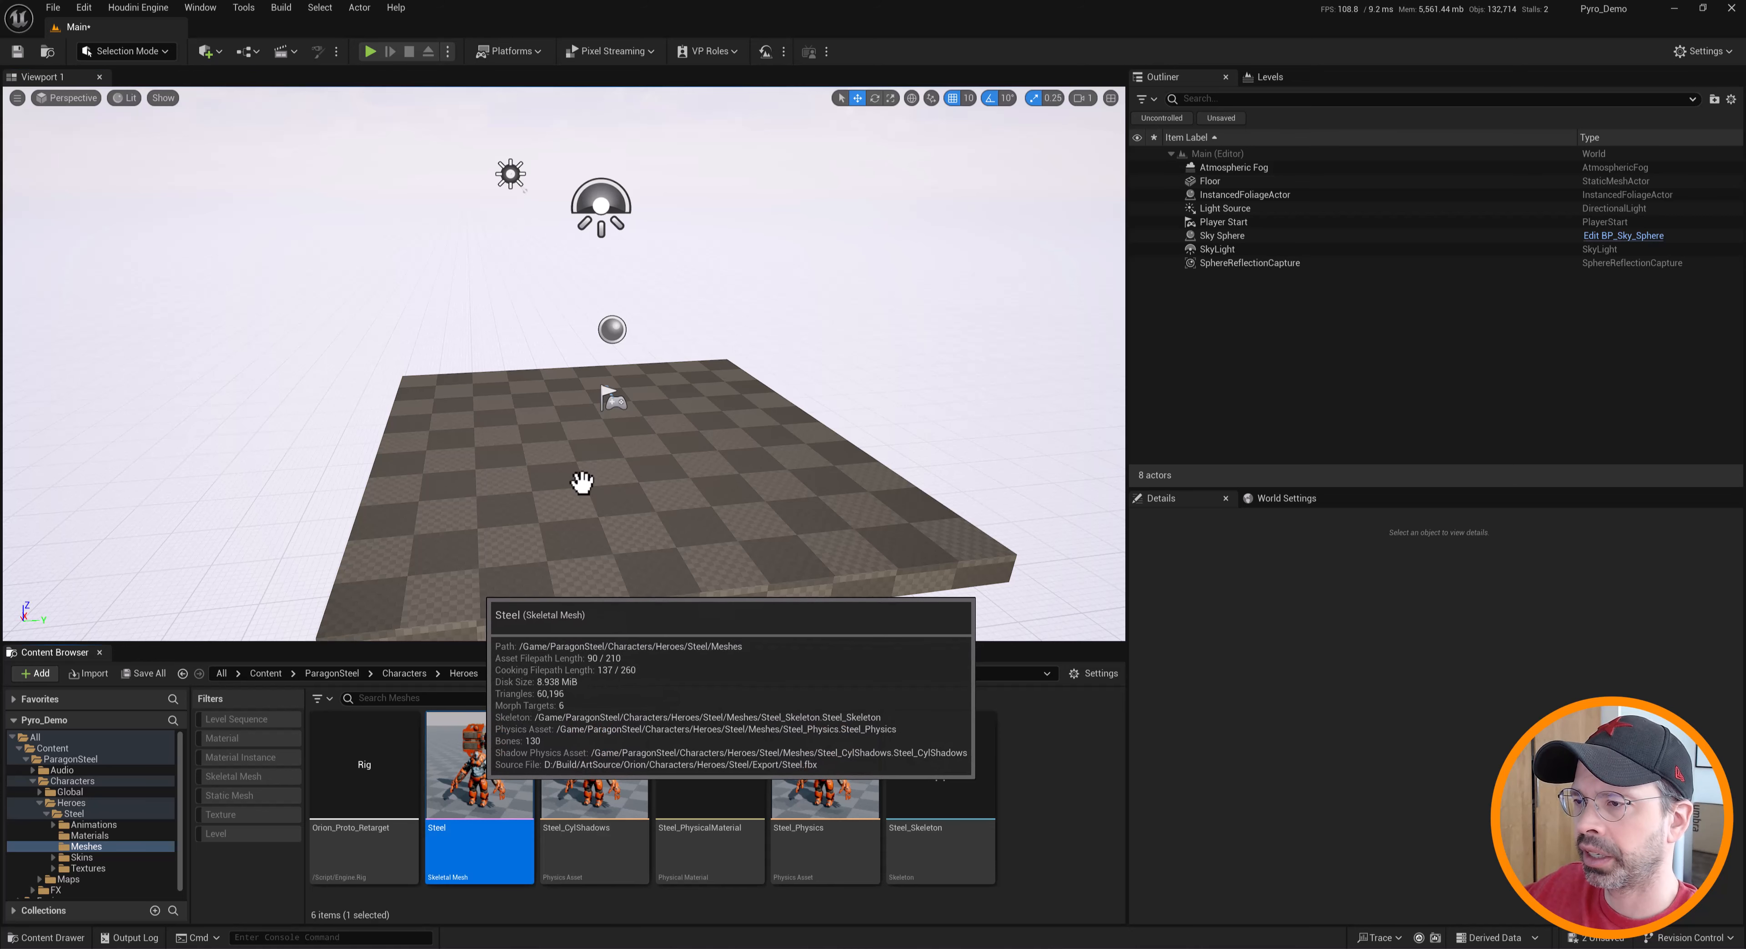
drag(589, 475, 591, 471)
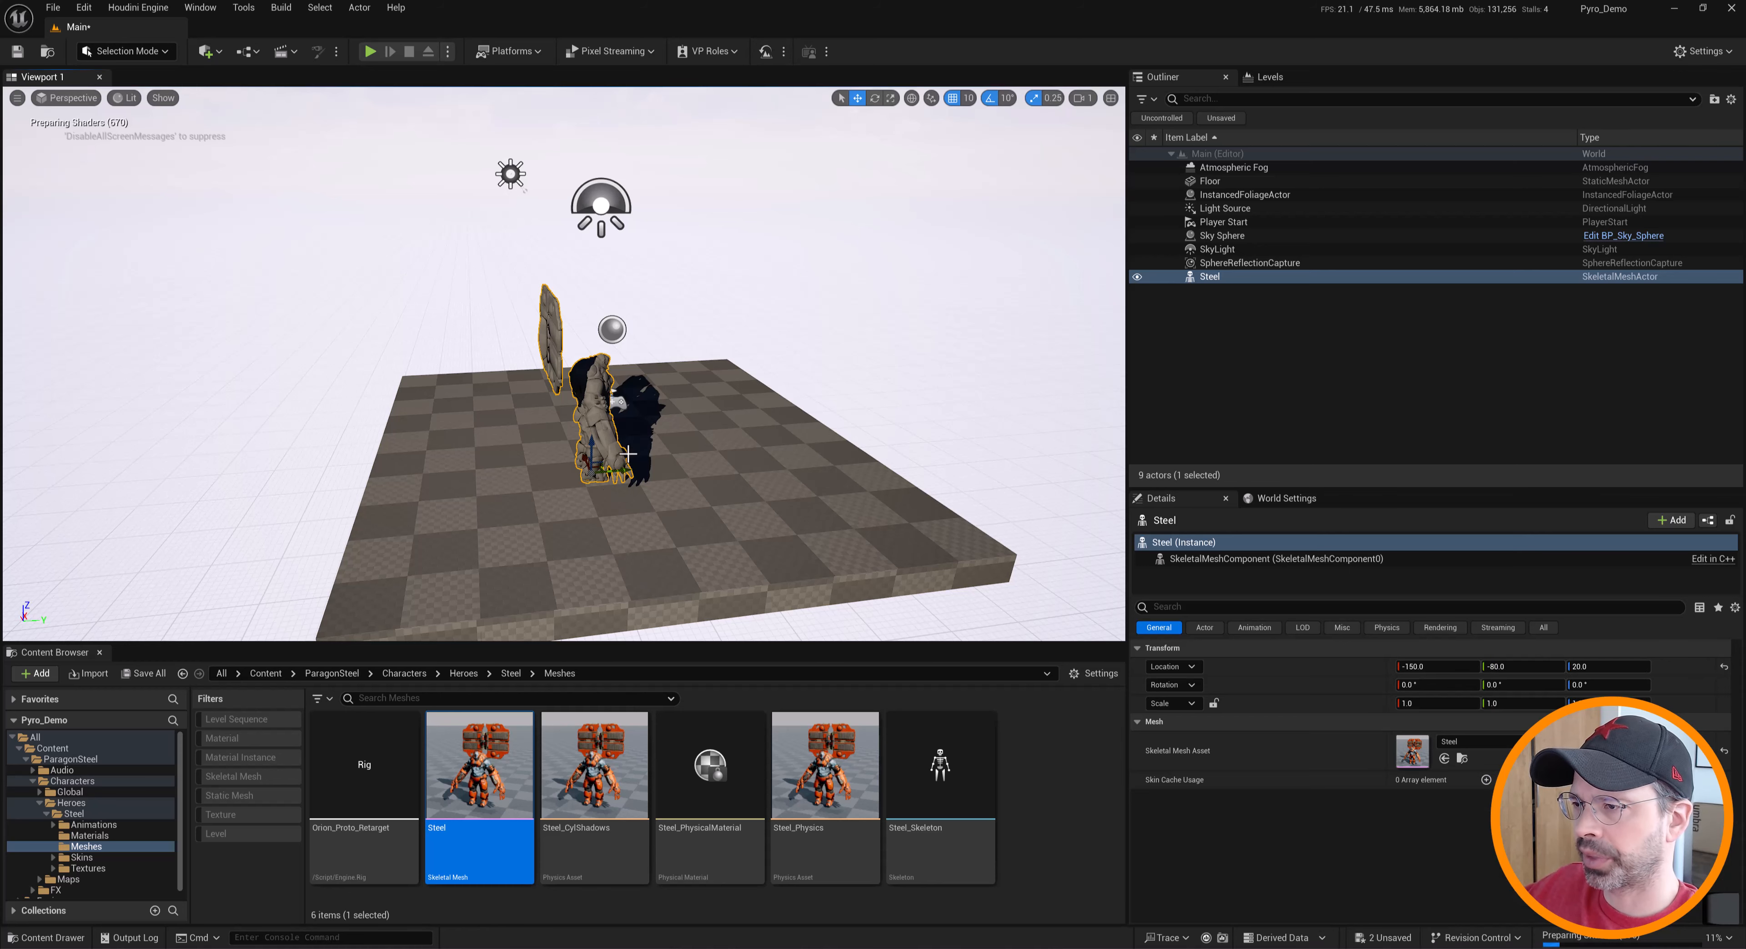
key(f)
mouse_move(602, 412)
alt+mouse_down()
mouse_move(434, 411)
mouse_move(631, 402)
alt+mouse_up()
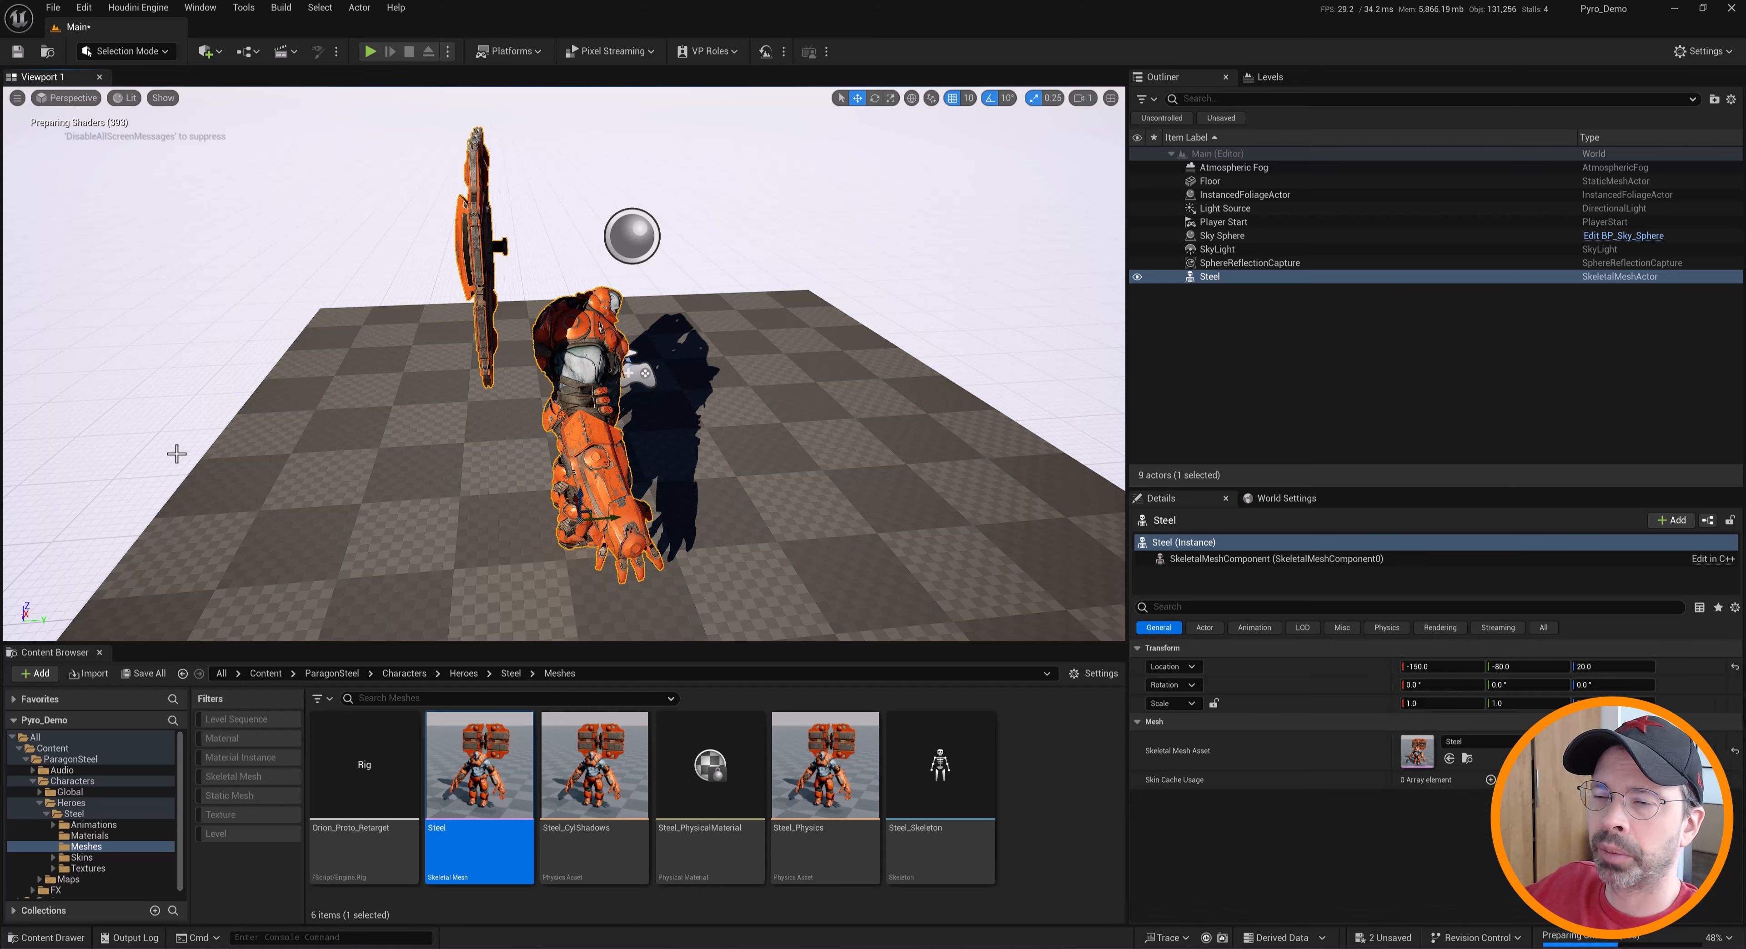
Add a new level sequence and create a Cinematics folder inside Content as its save location
click(283, 51)
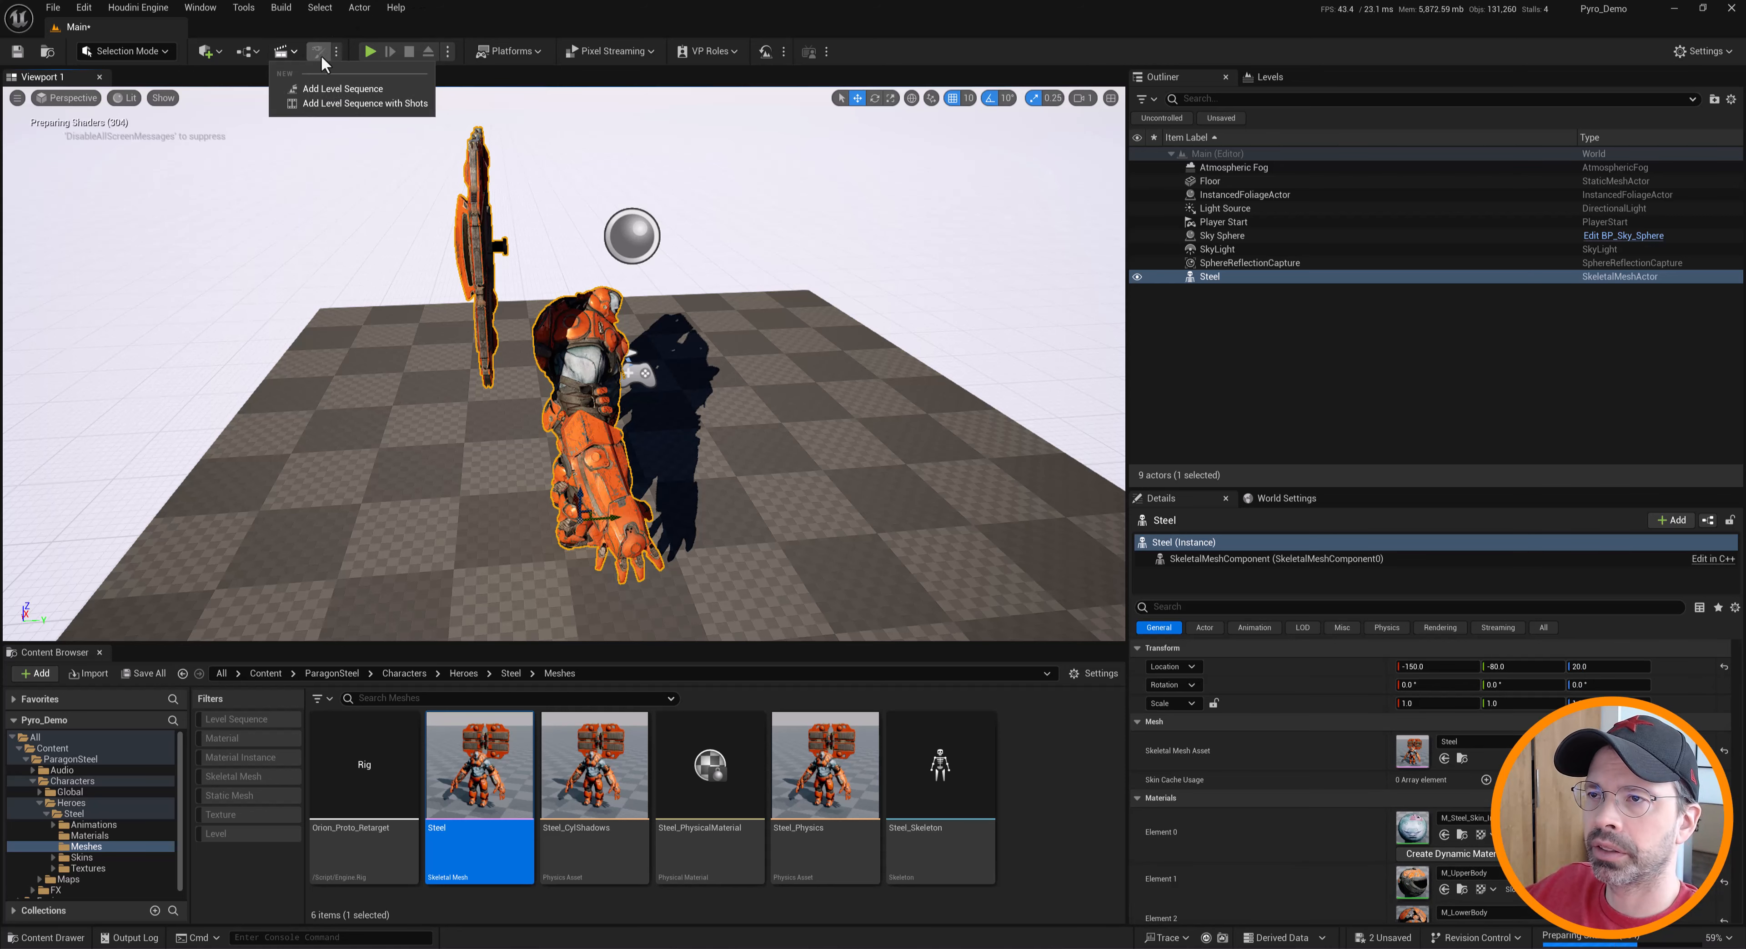
click(325, 95)
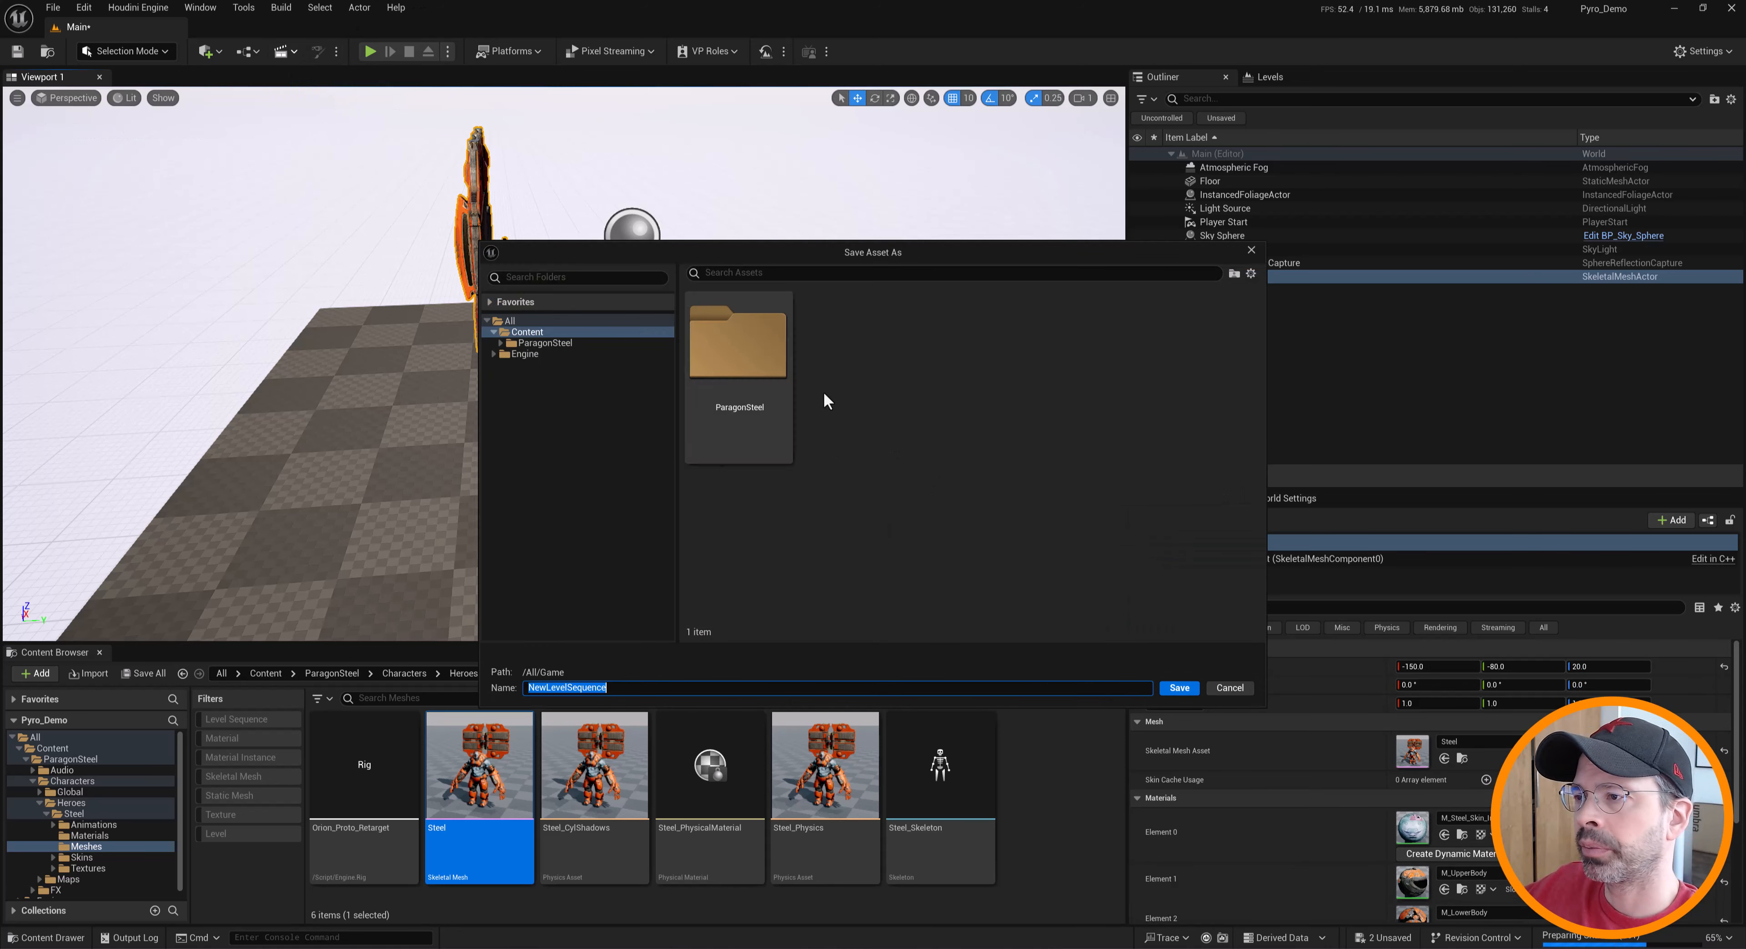
right_click(842, 496)
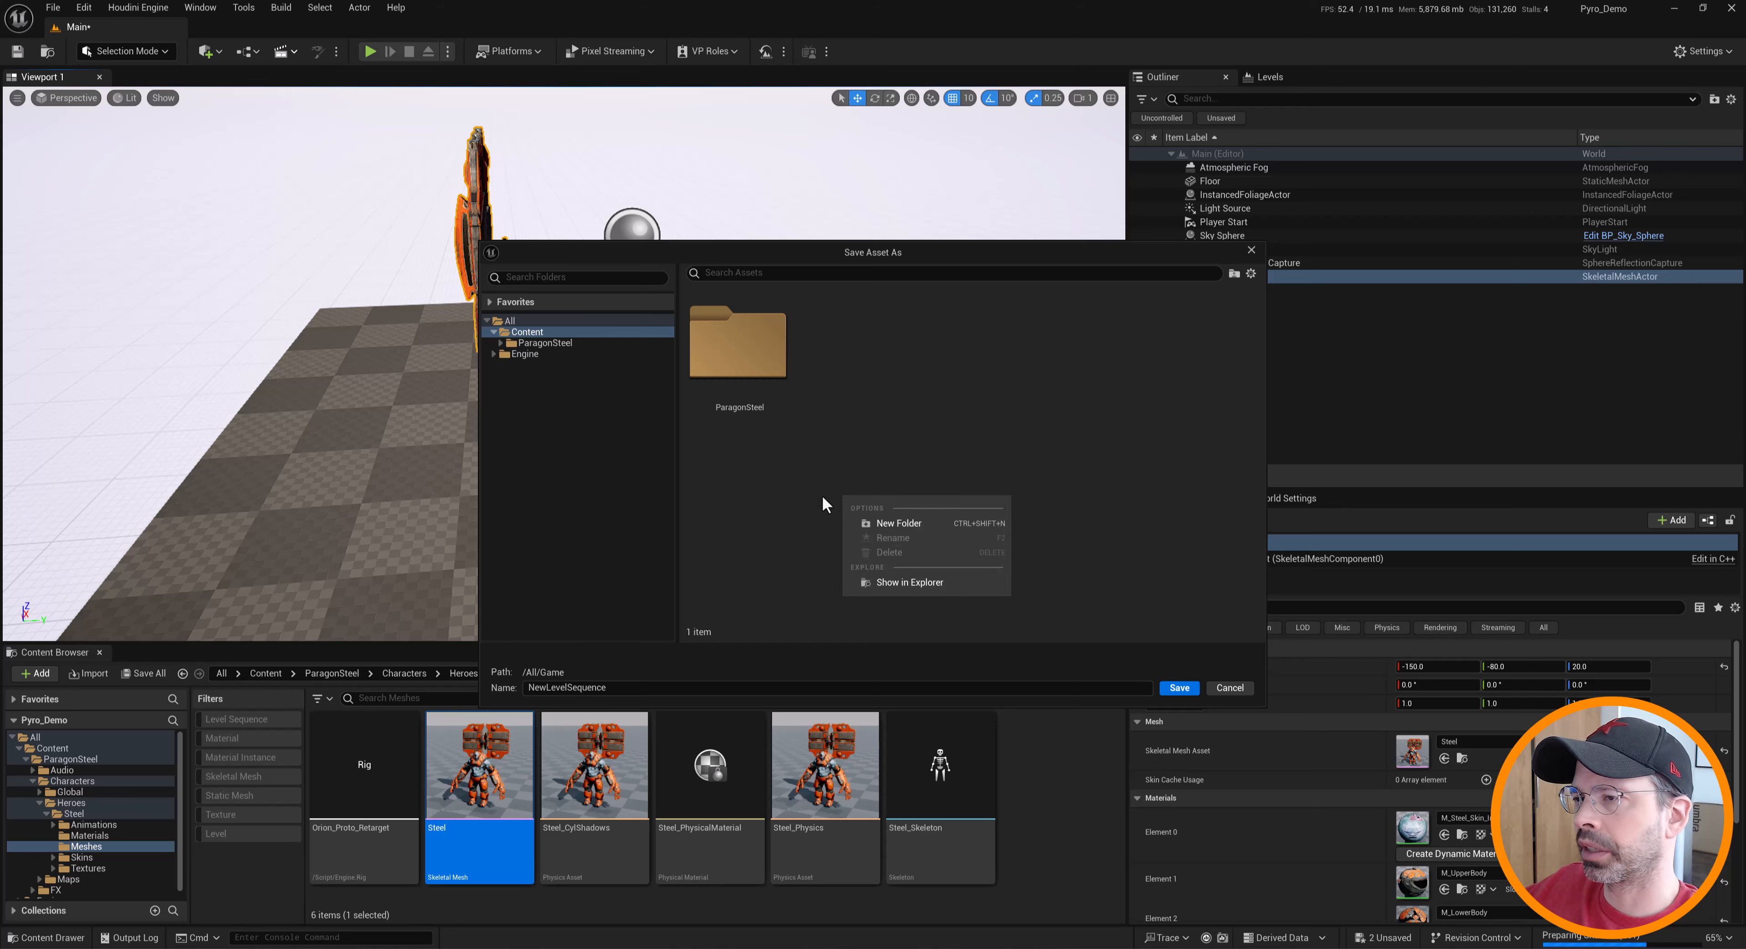
click(893, 527)
text(Cinemati)
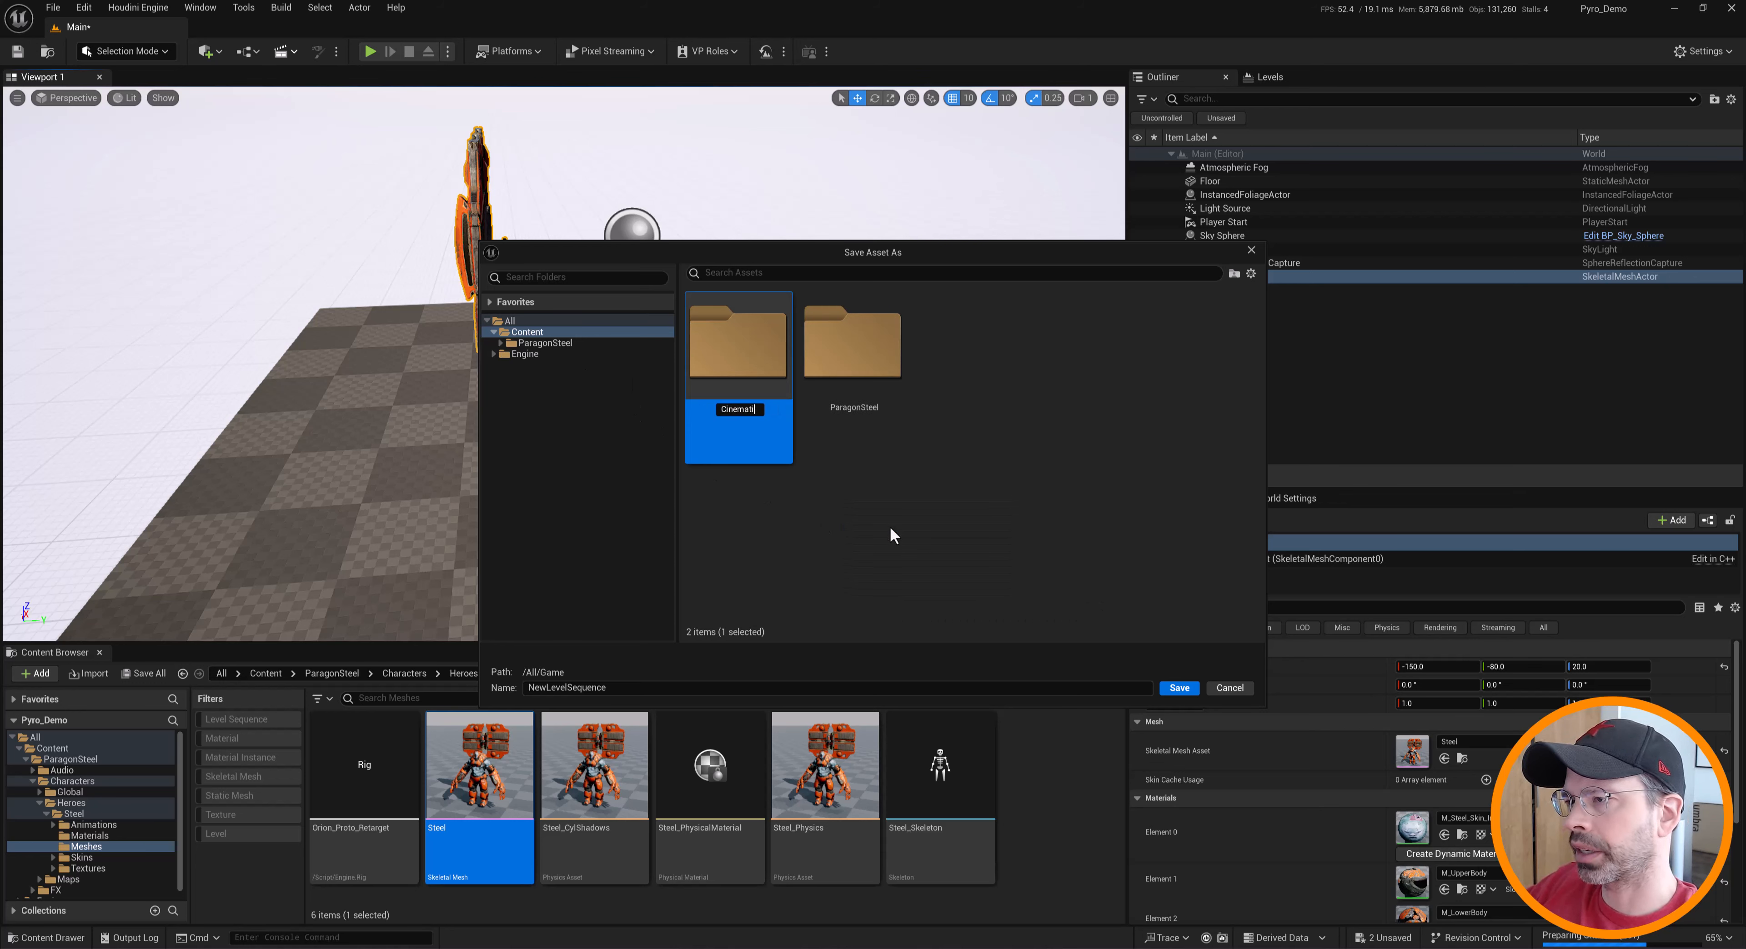
text(cs)
key(Return)
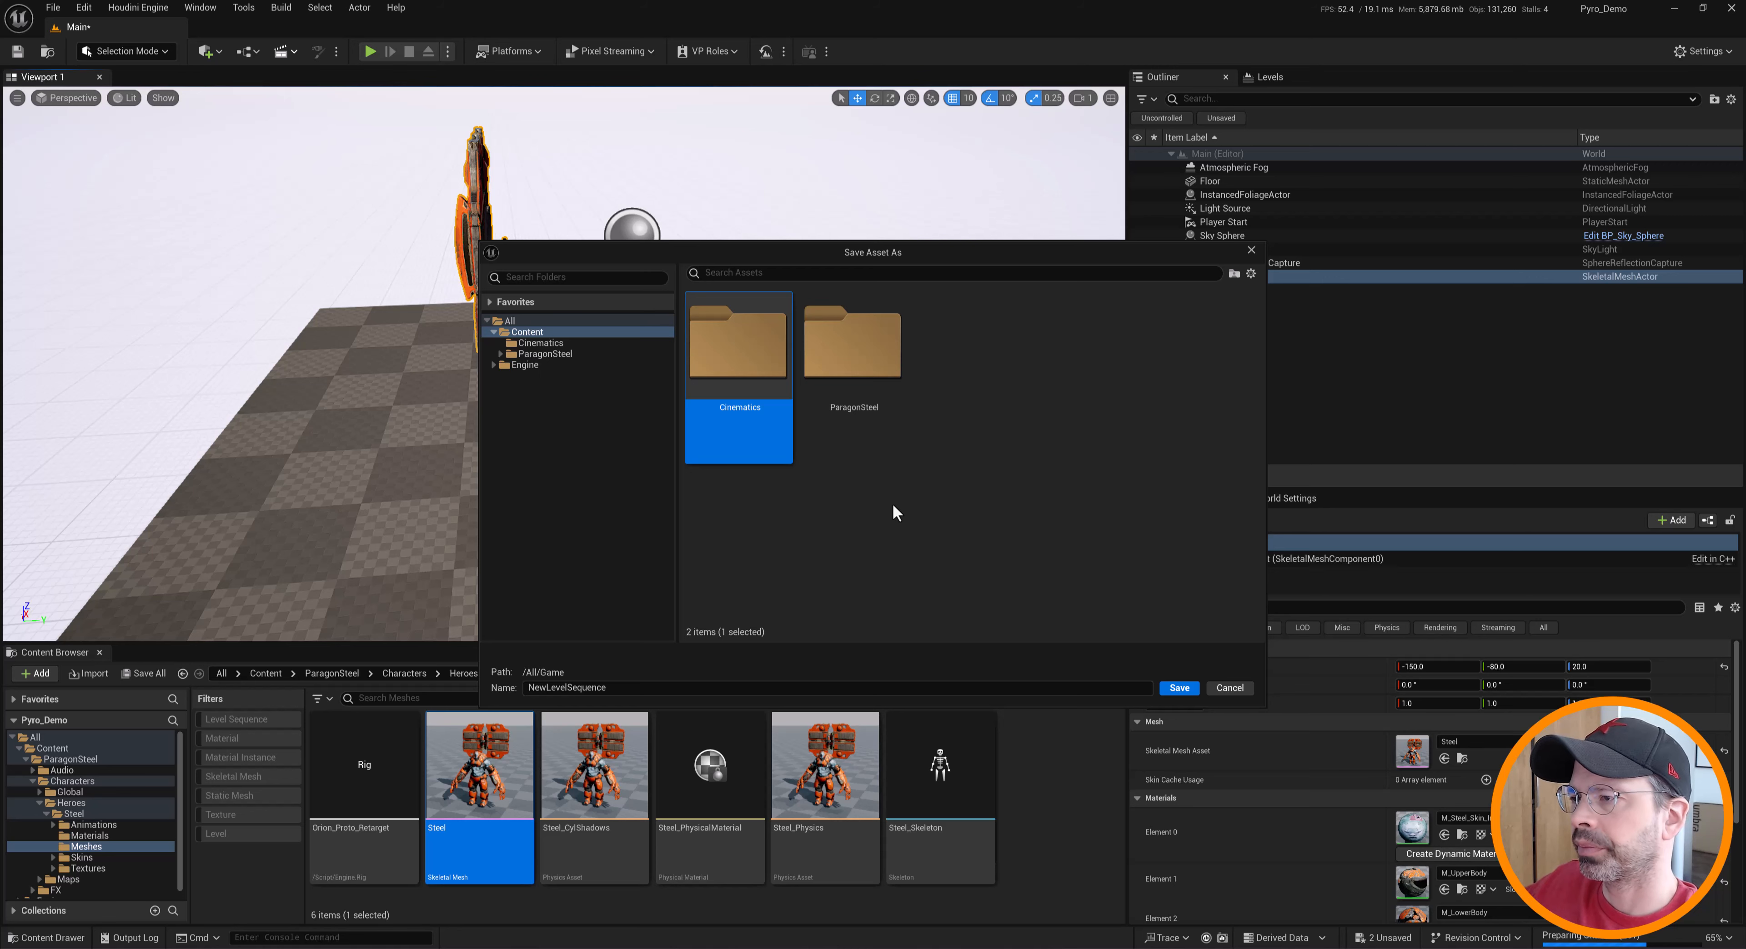
Save the level sequence as Steel_Sequence in the Cinematics folder
double_click(739, 352)
text(S)
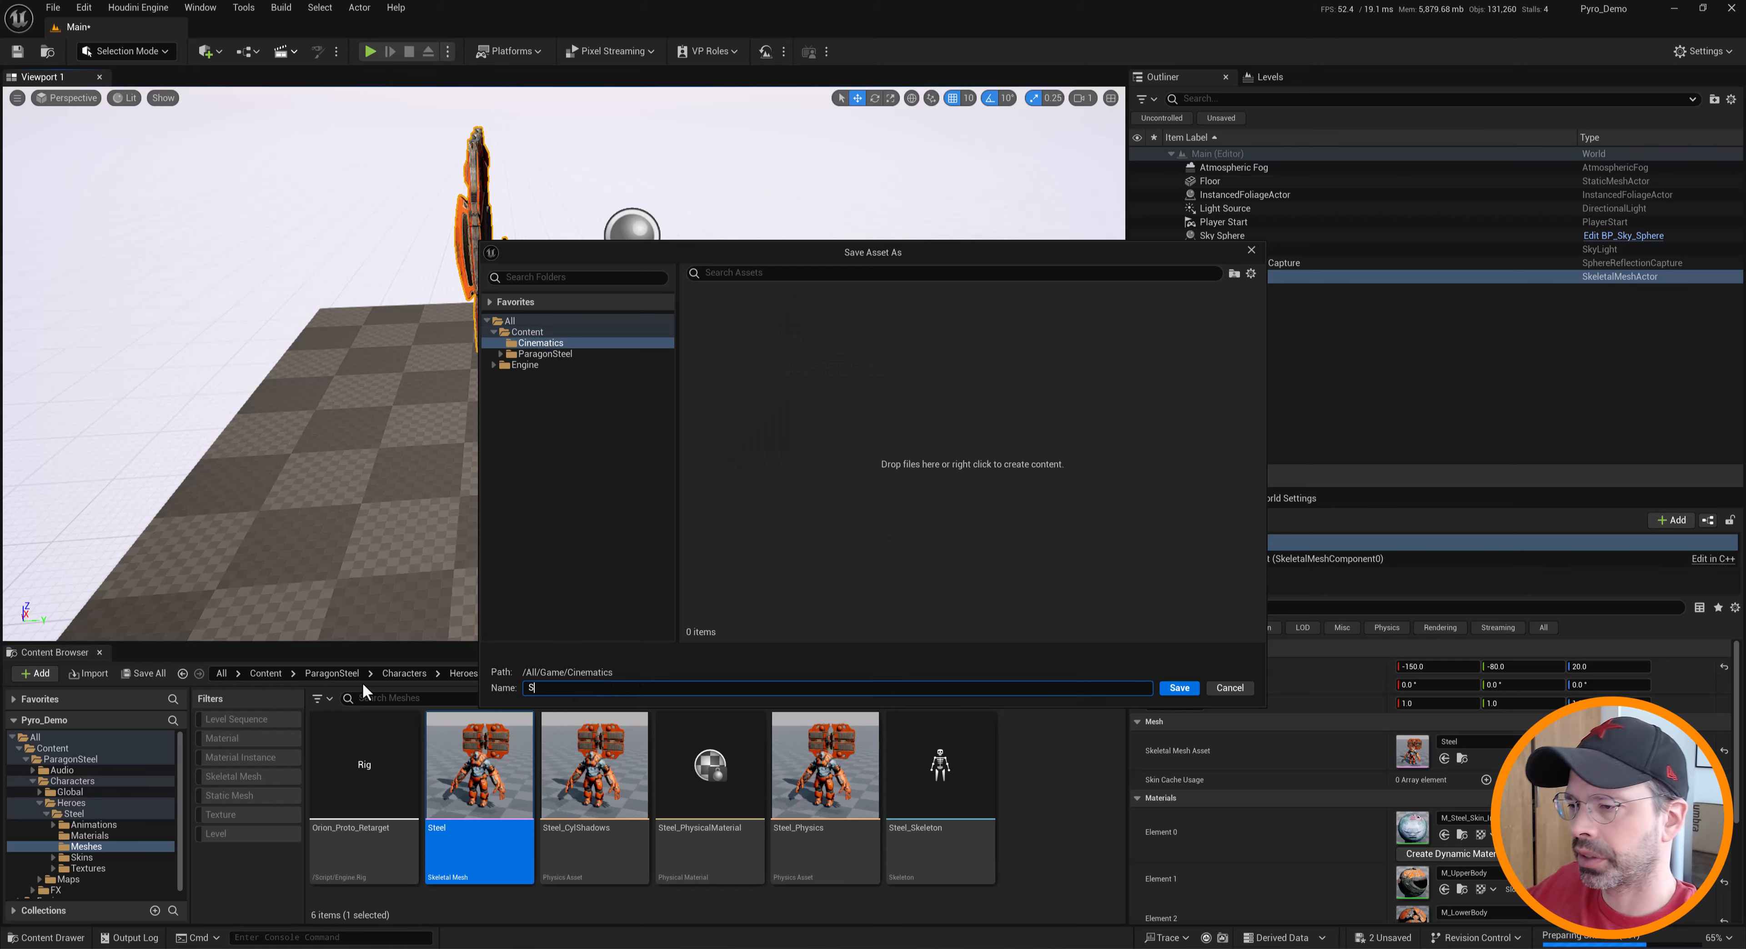
text(teel_Seq)
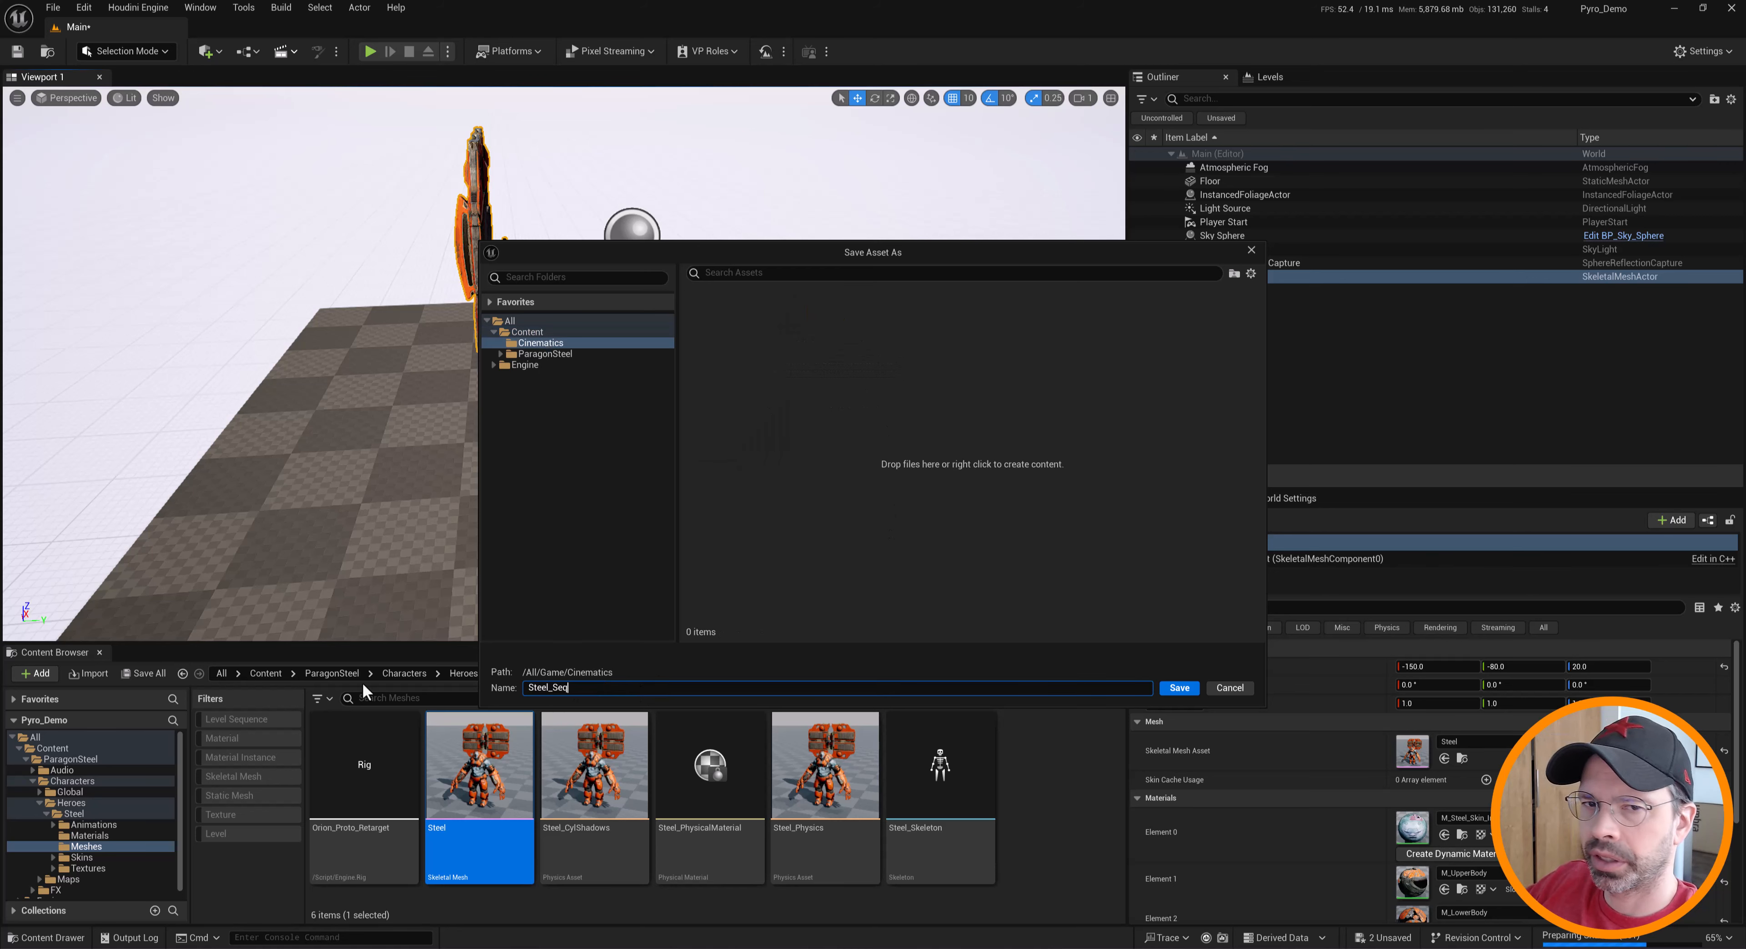
text(uence)
key(Return)
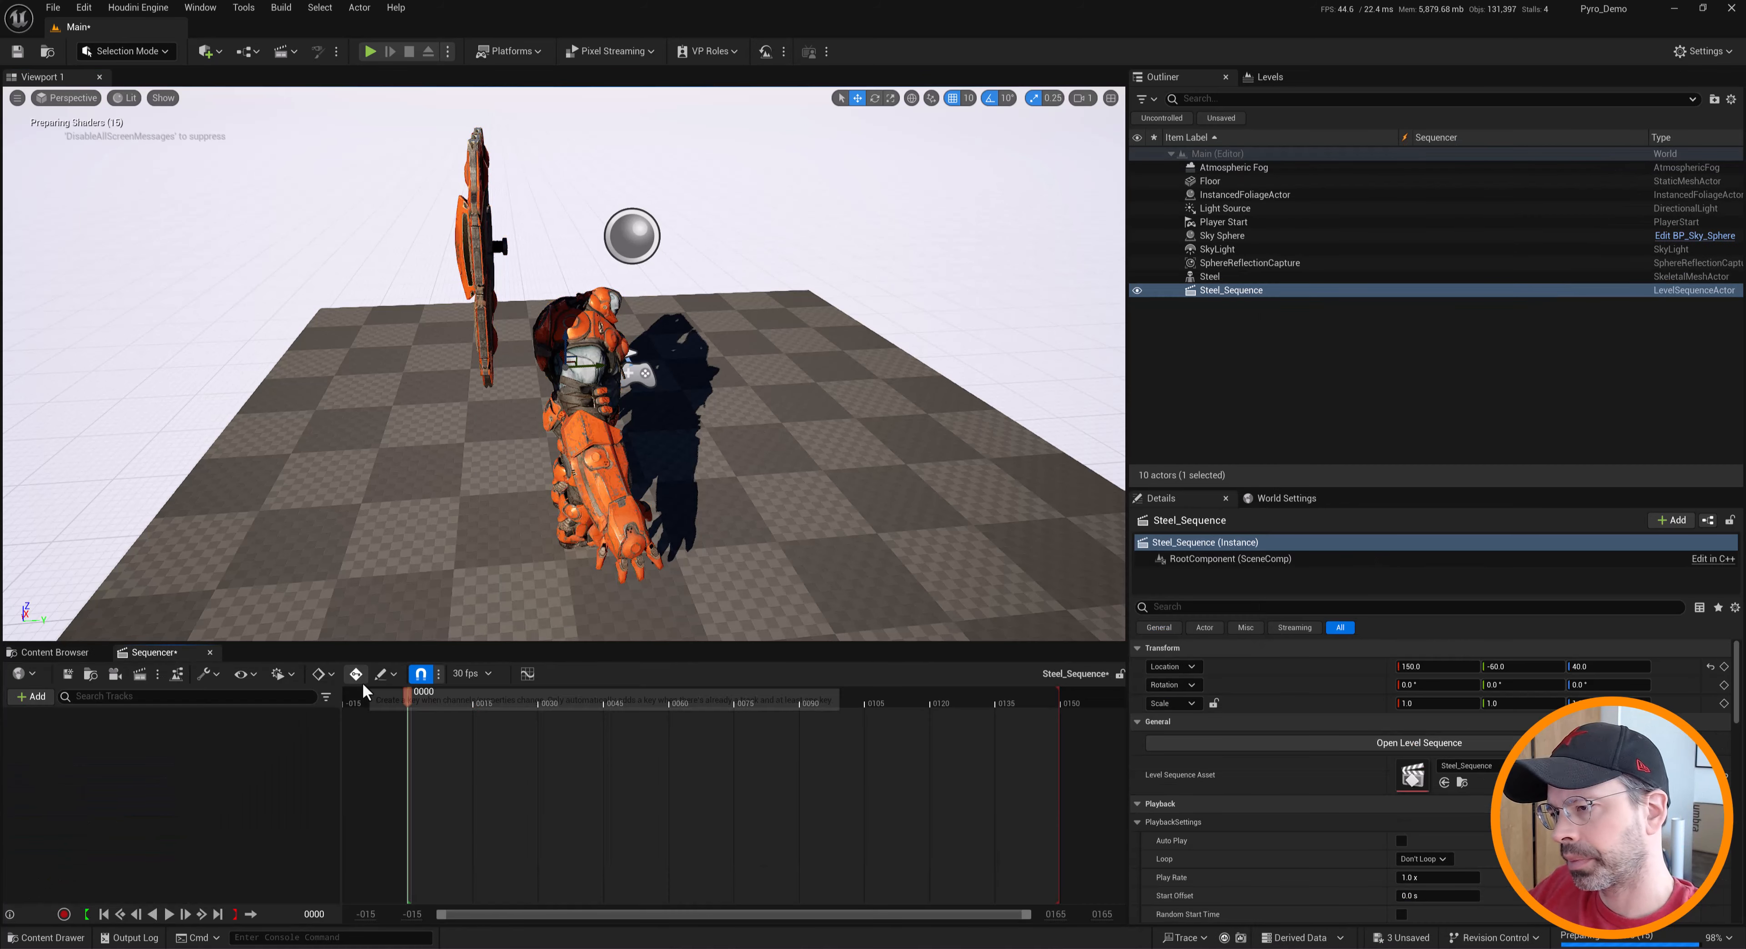
Set the sequence frame rate to 24 fps and add the Steel actor to it as a track
click(459, 680)
click(563, 392)
click(591, 405)
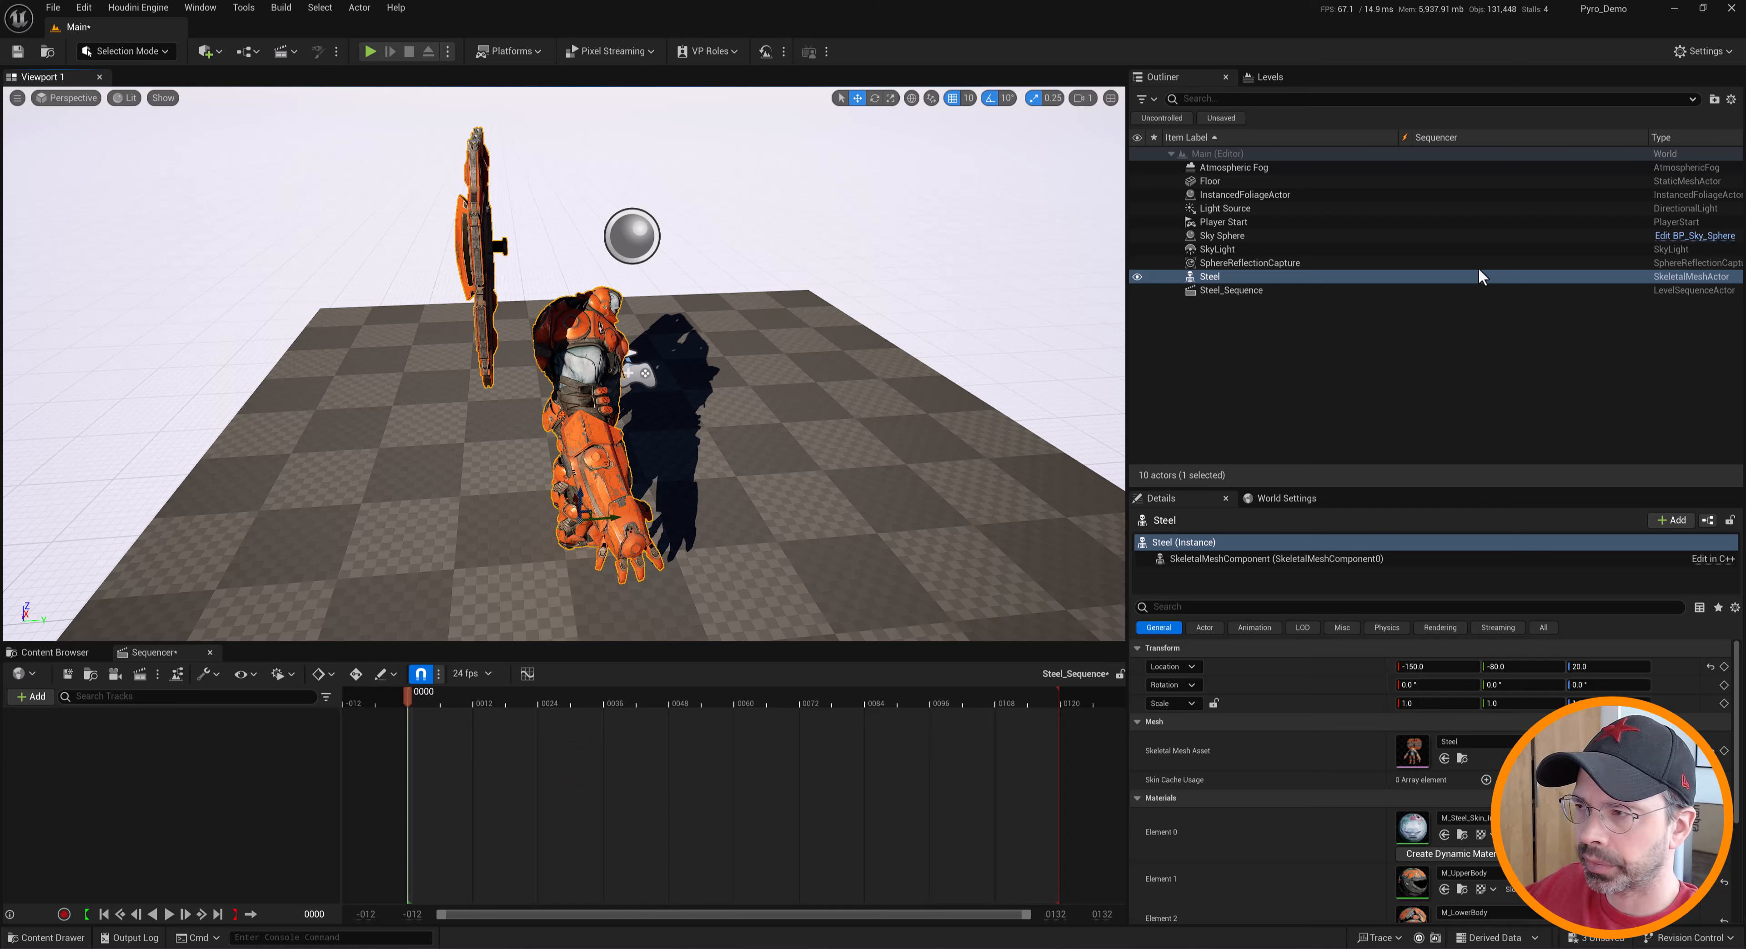
drag(1207, 277, 542, 763)
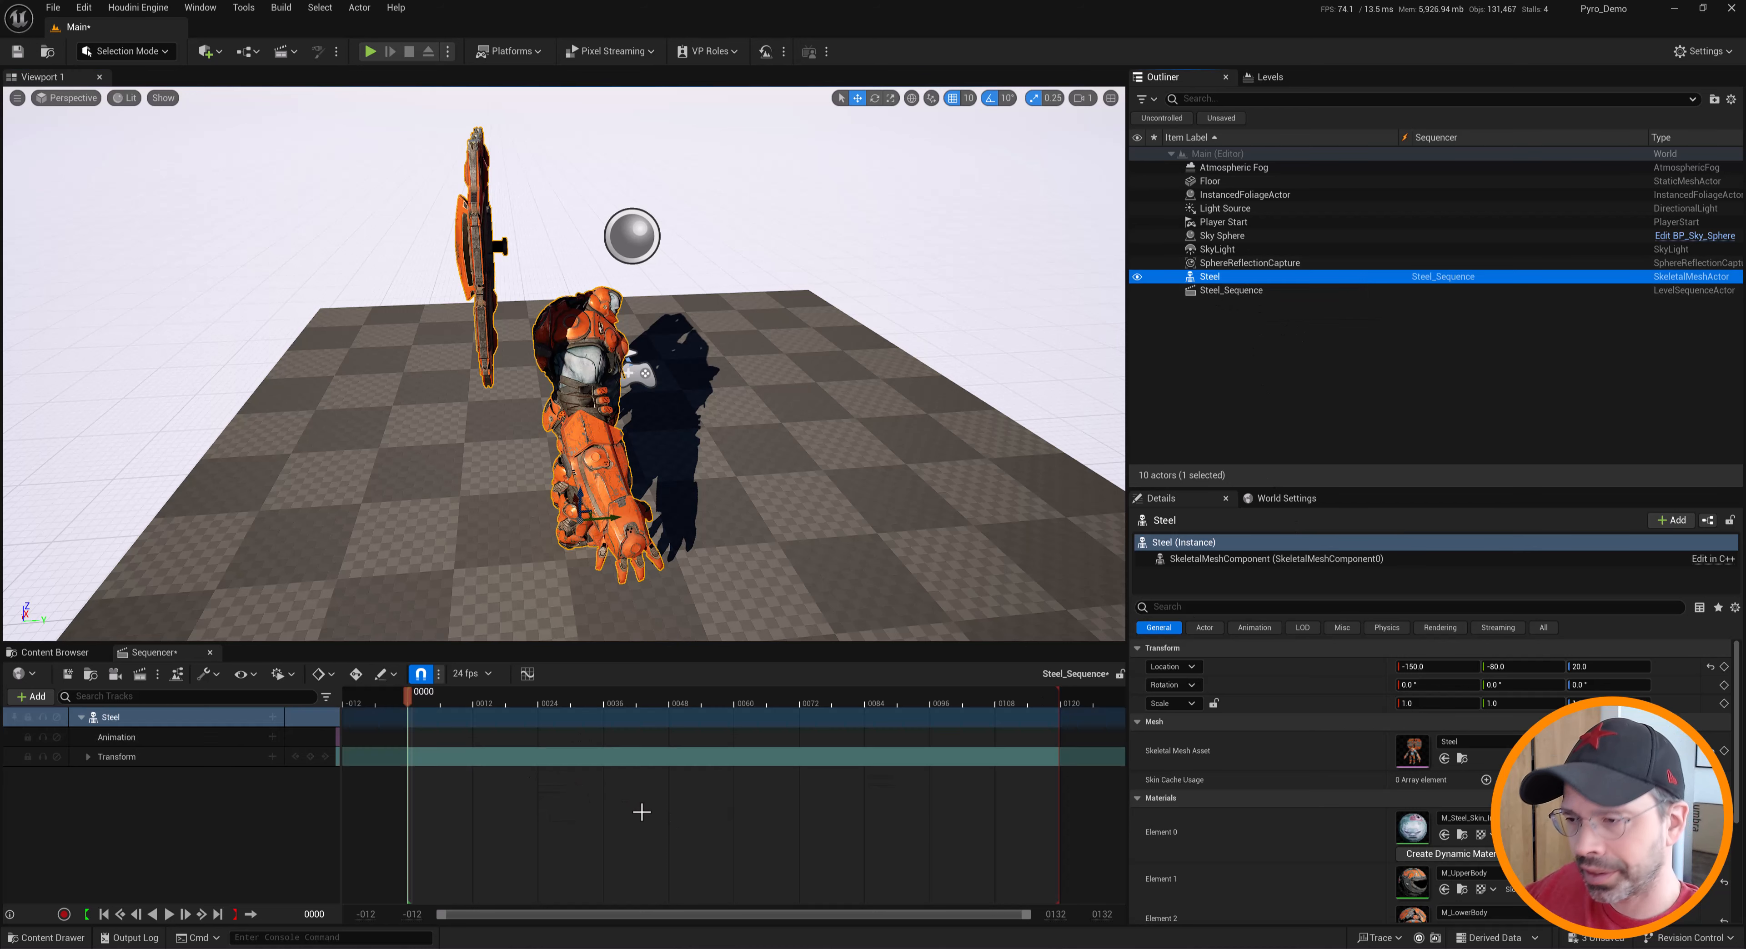
Add the SelectScreen_Start animation to Steel's Animation track and return the playhead to frame 0
click(273, 737)
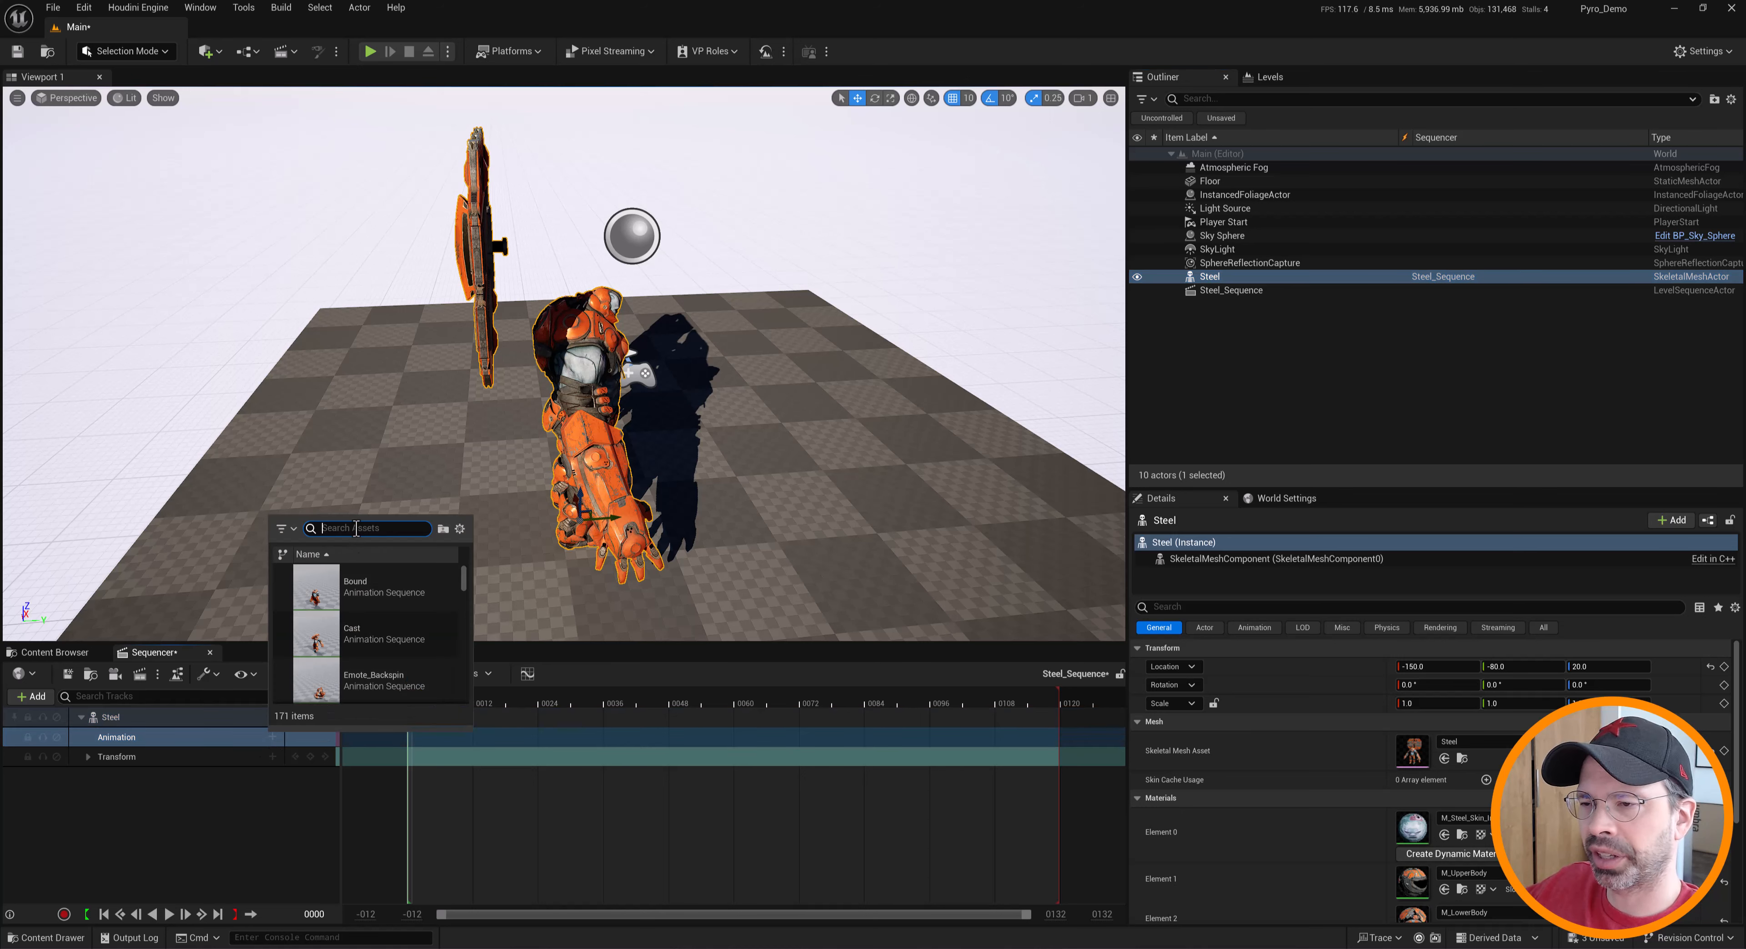
text(sele)
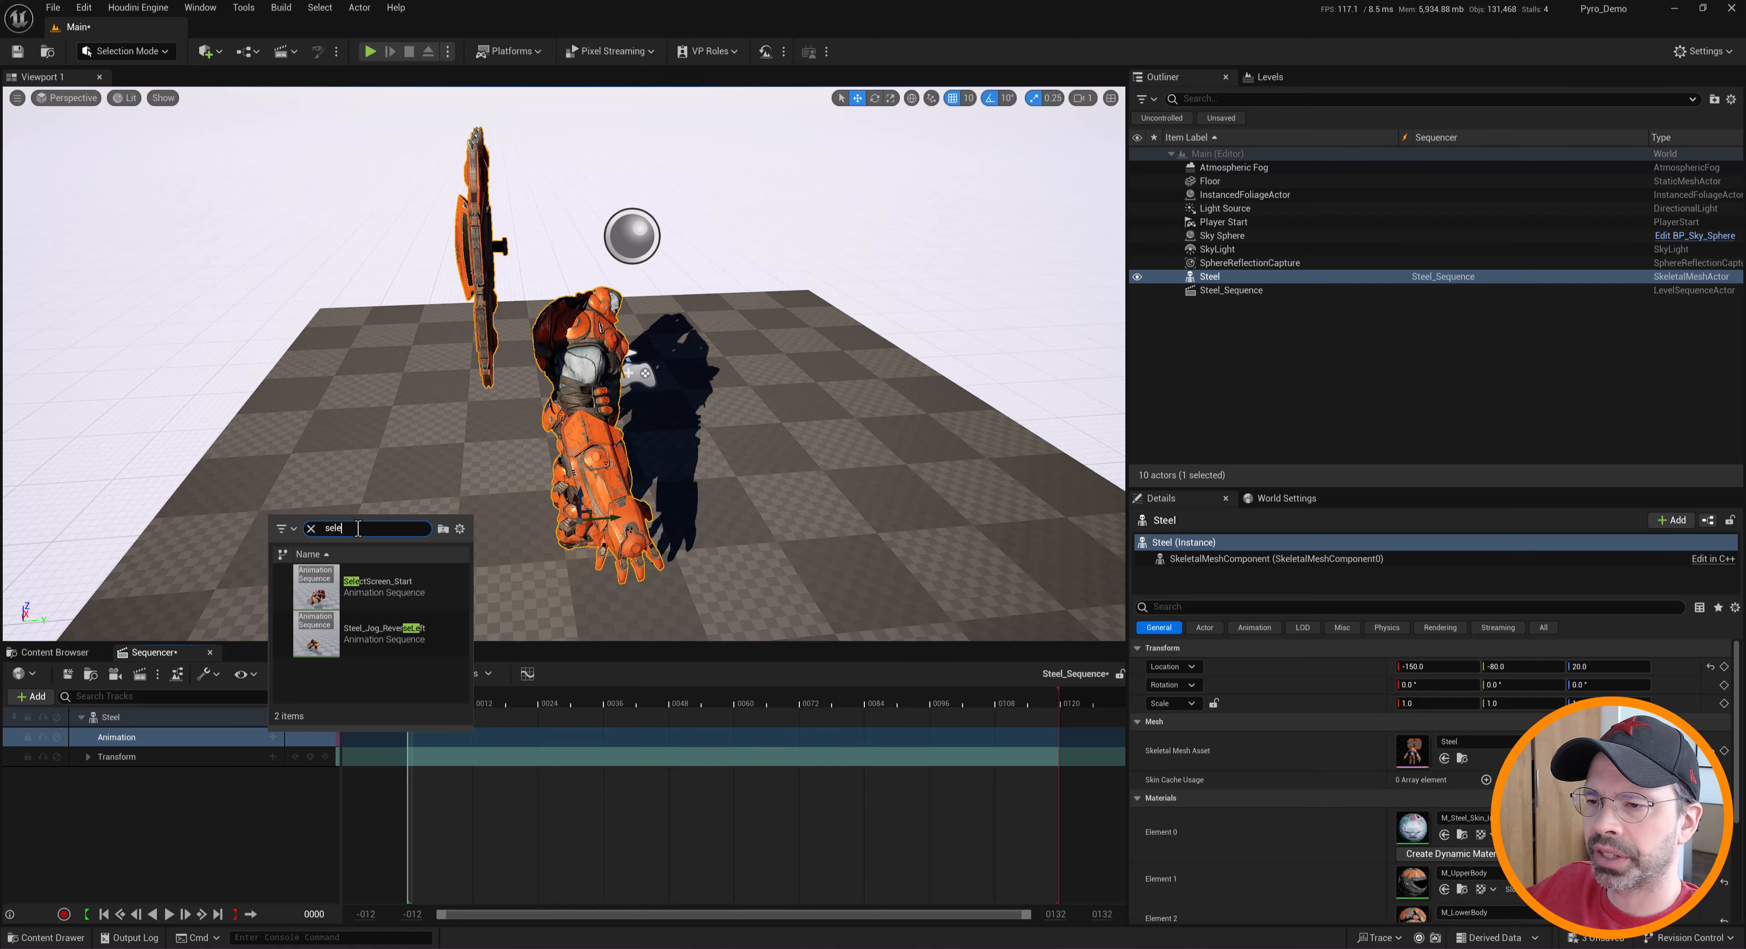
click(305, 592)
mouse_move(417, 700)
mouse_down()
mouse_move(806, 705)
mouse_move(408, 709)
mouse_up()
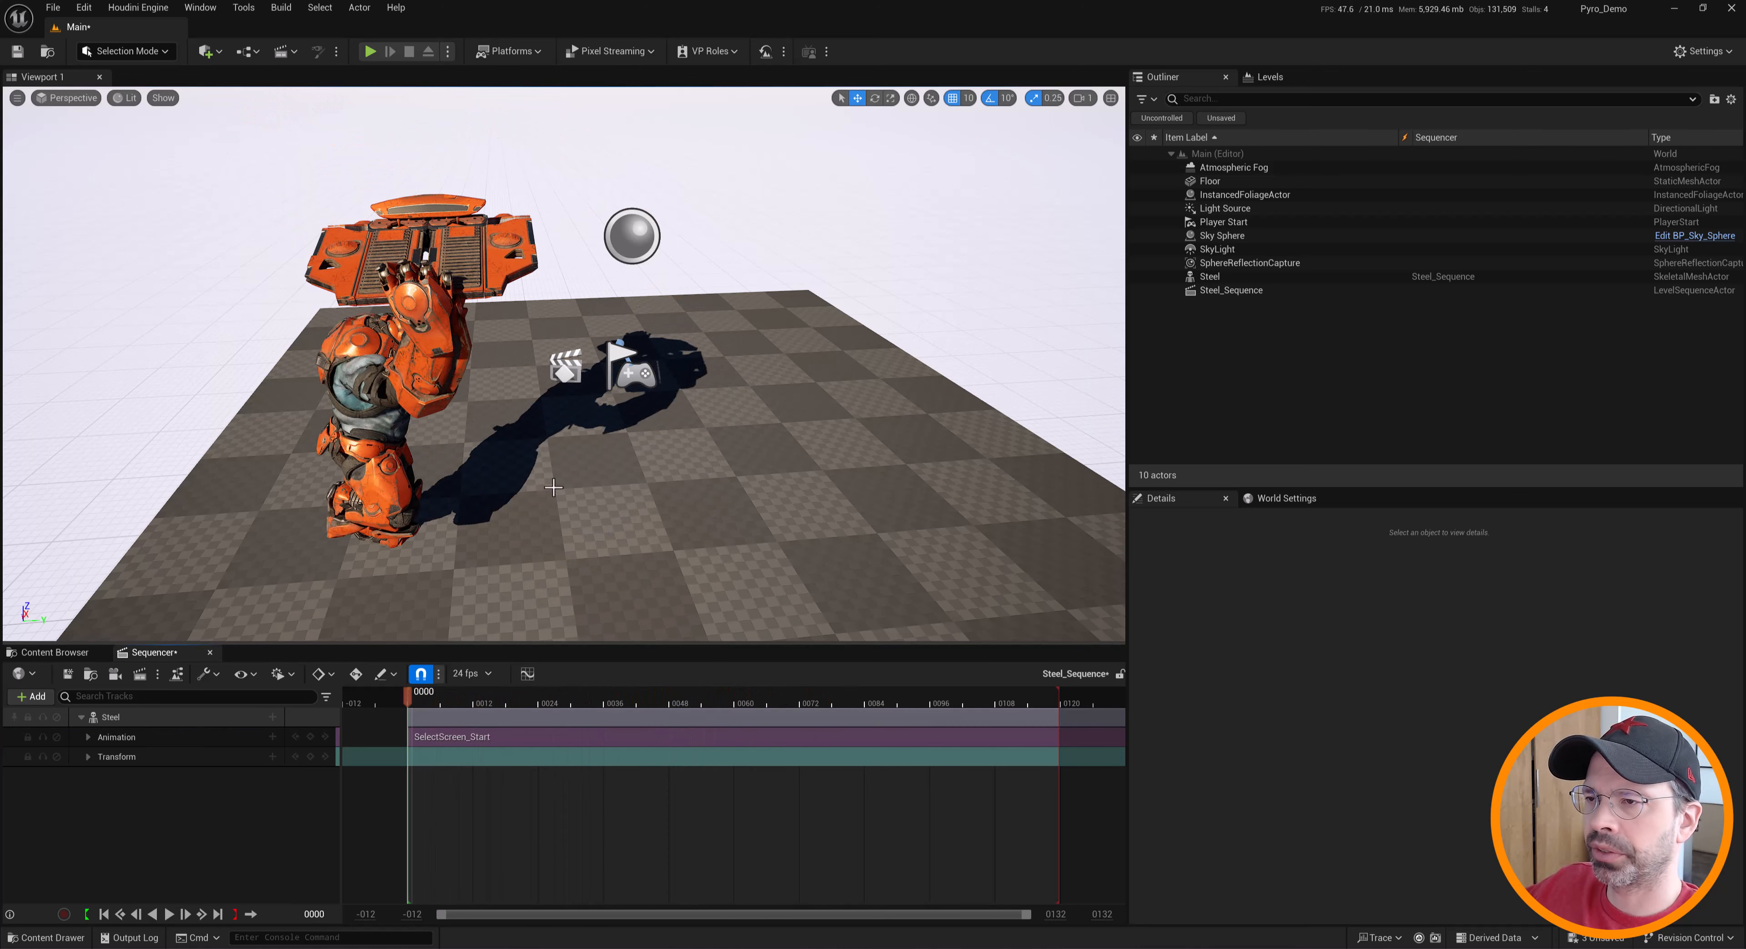
Play the sequence and examine Steel's animation from several angles, stopping playback at frame 79
key(space)
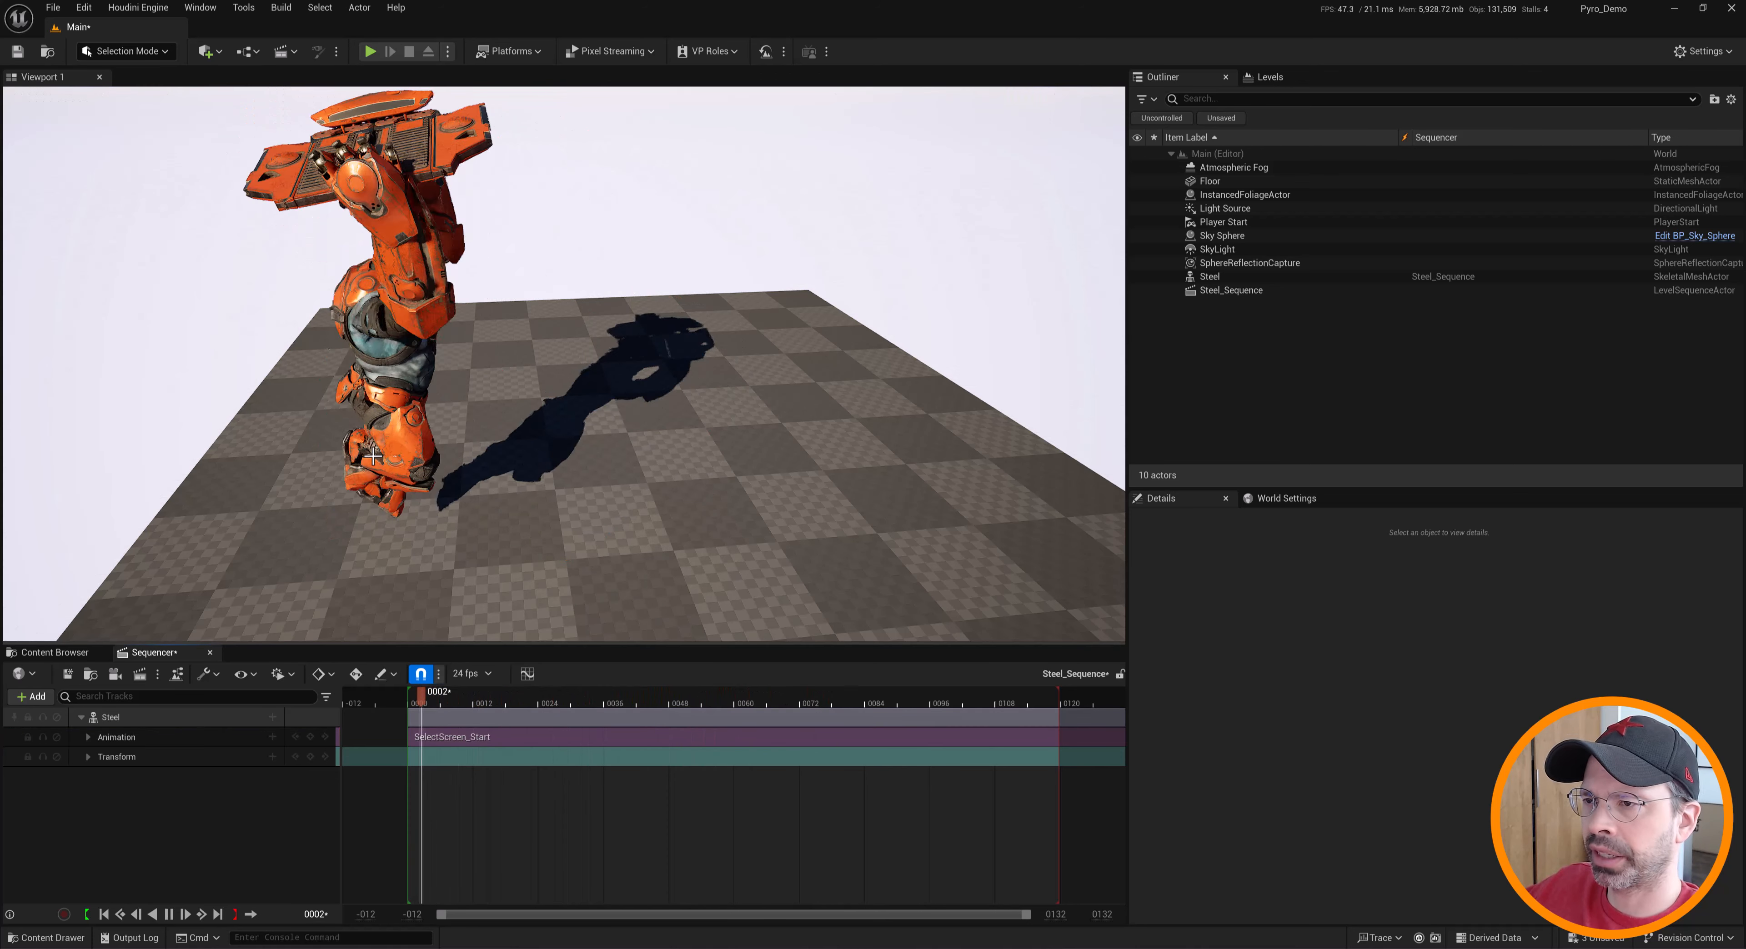
alt+drag(515, 466, 518, 386)
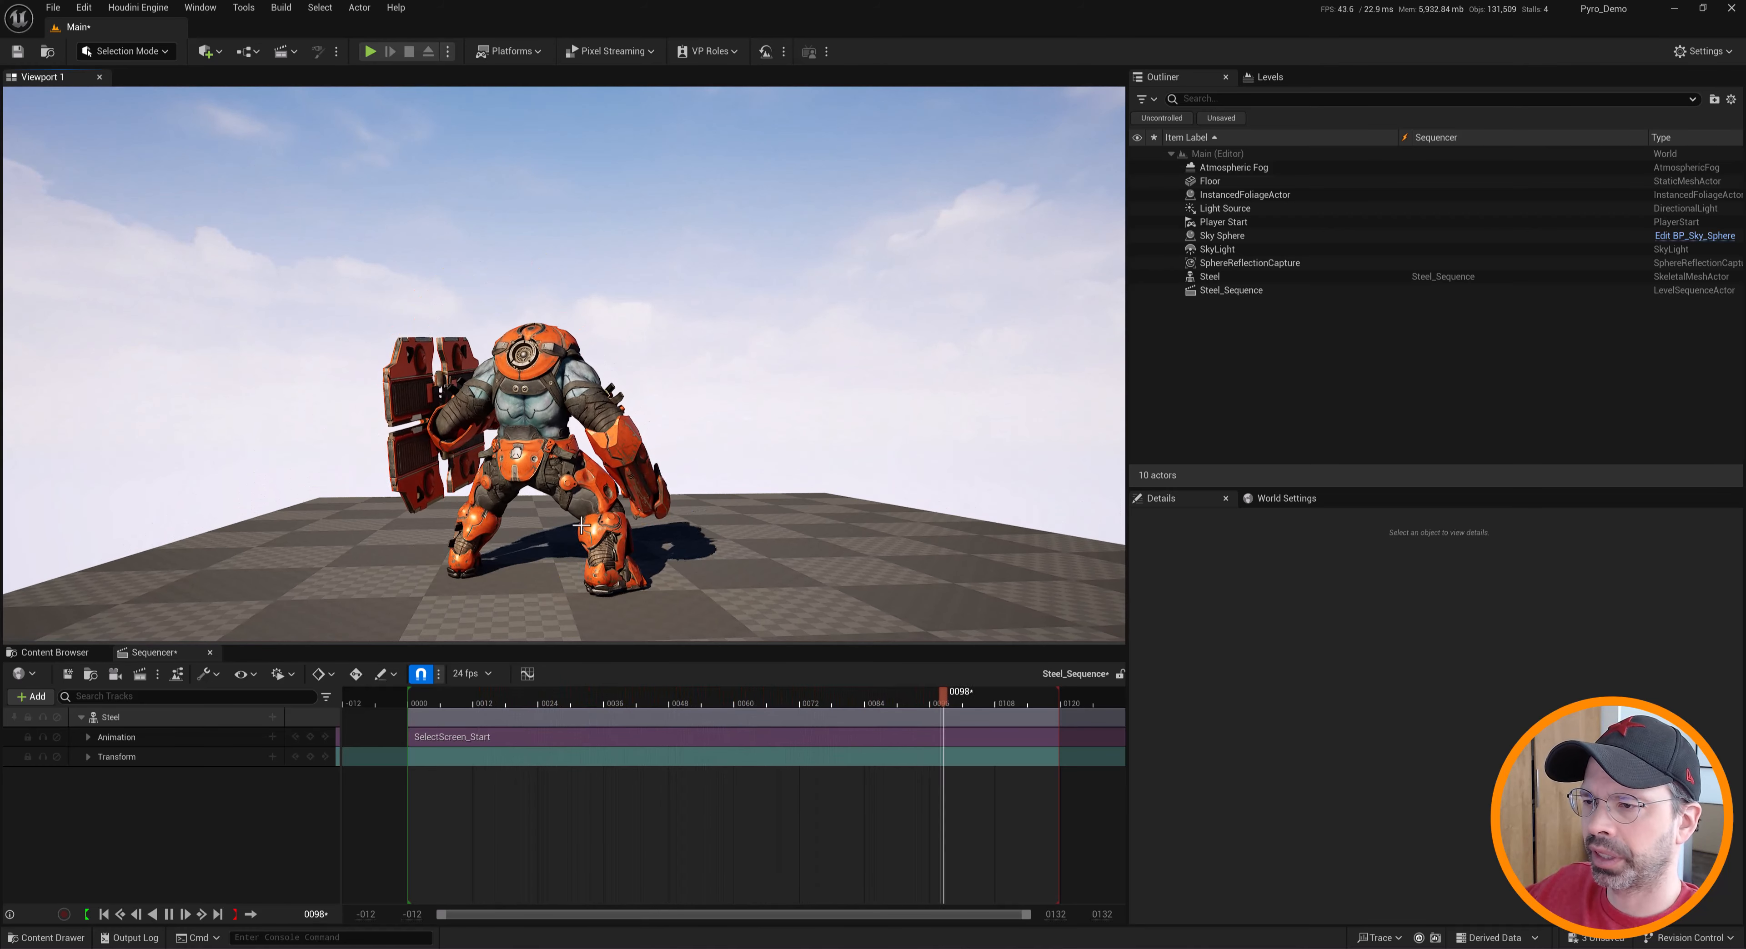
alt+drag(515, 466, 394, 496)
alt+drag(902, 434, 735, 377)
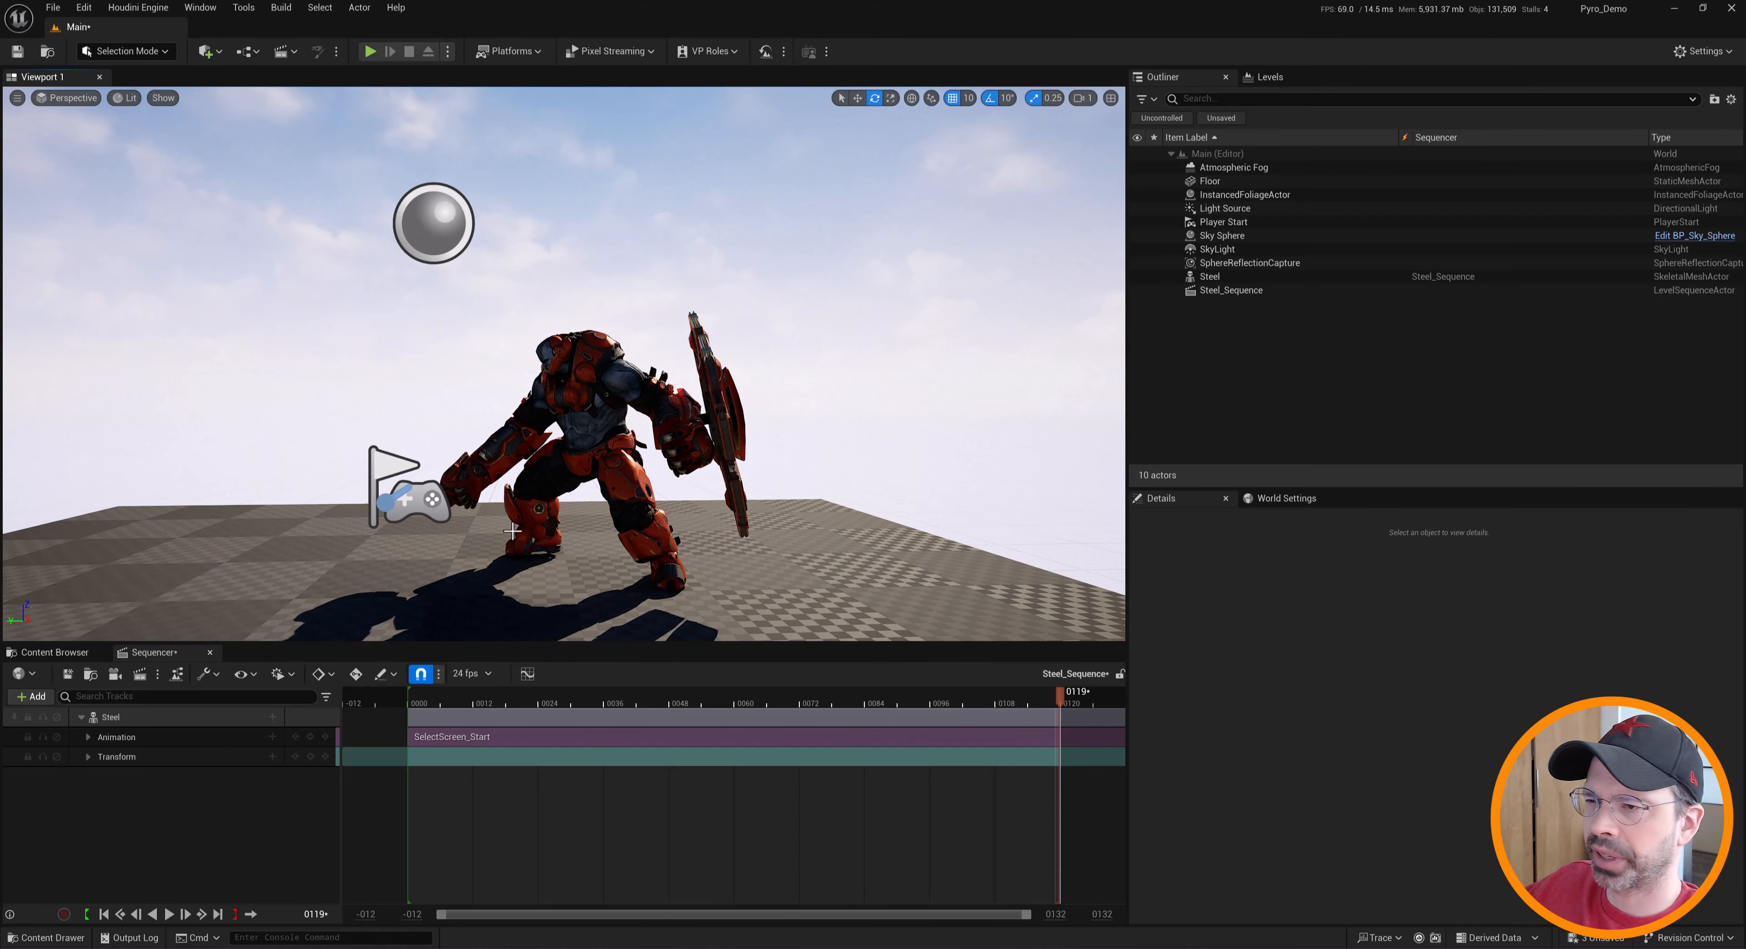
drag(434, 711, 407, 705)
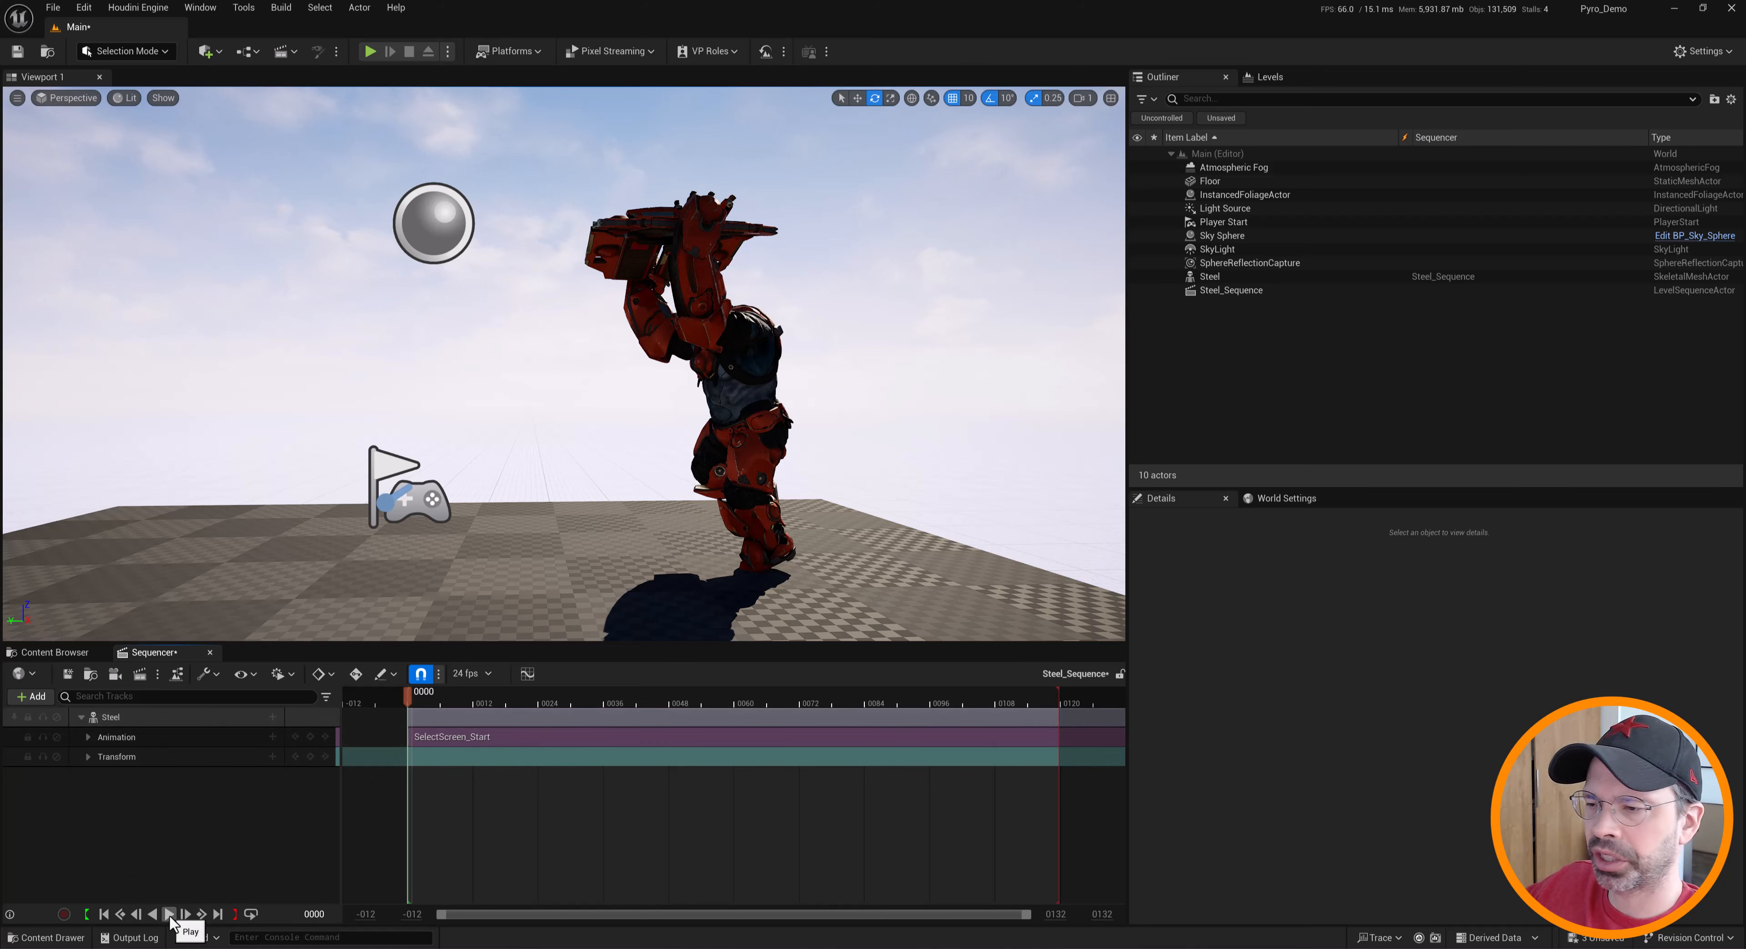
click(170, 914)
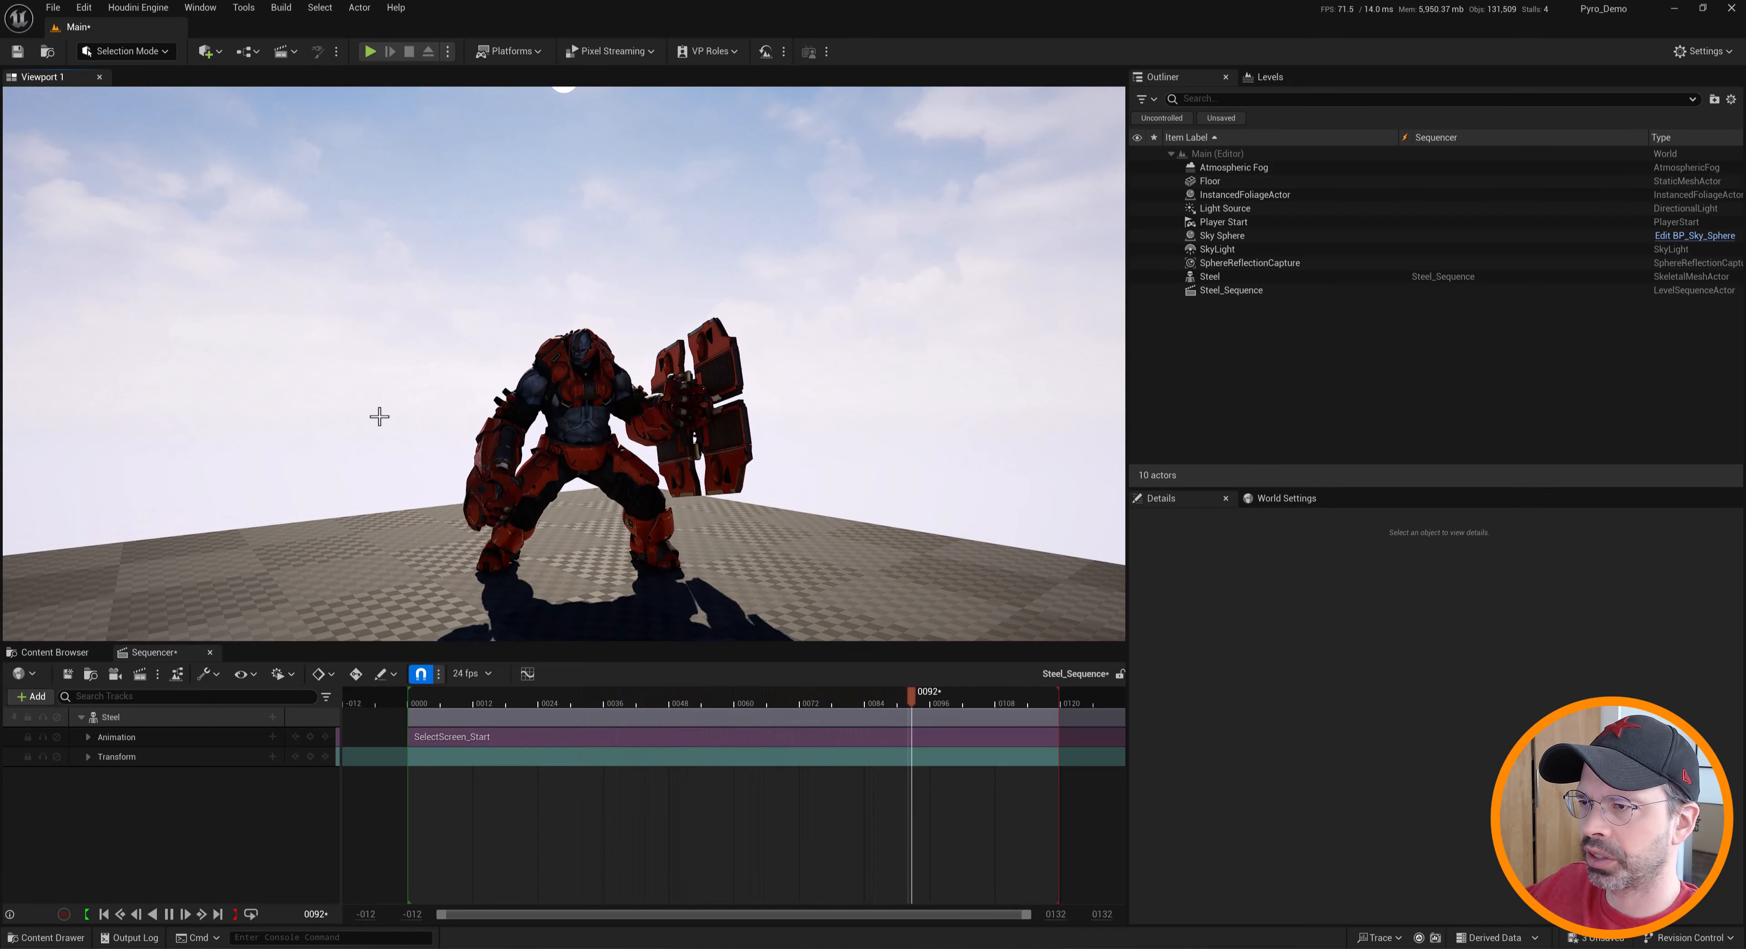
alt+drag(380, 416, 603, 444)
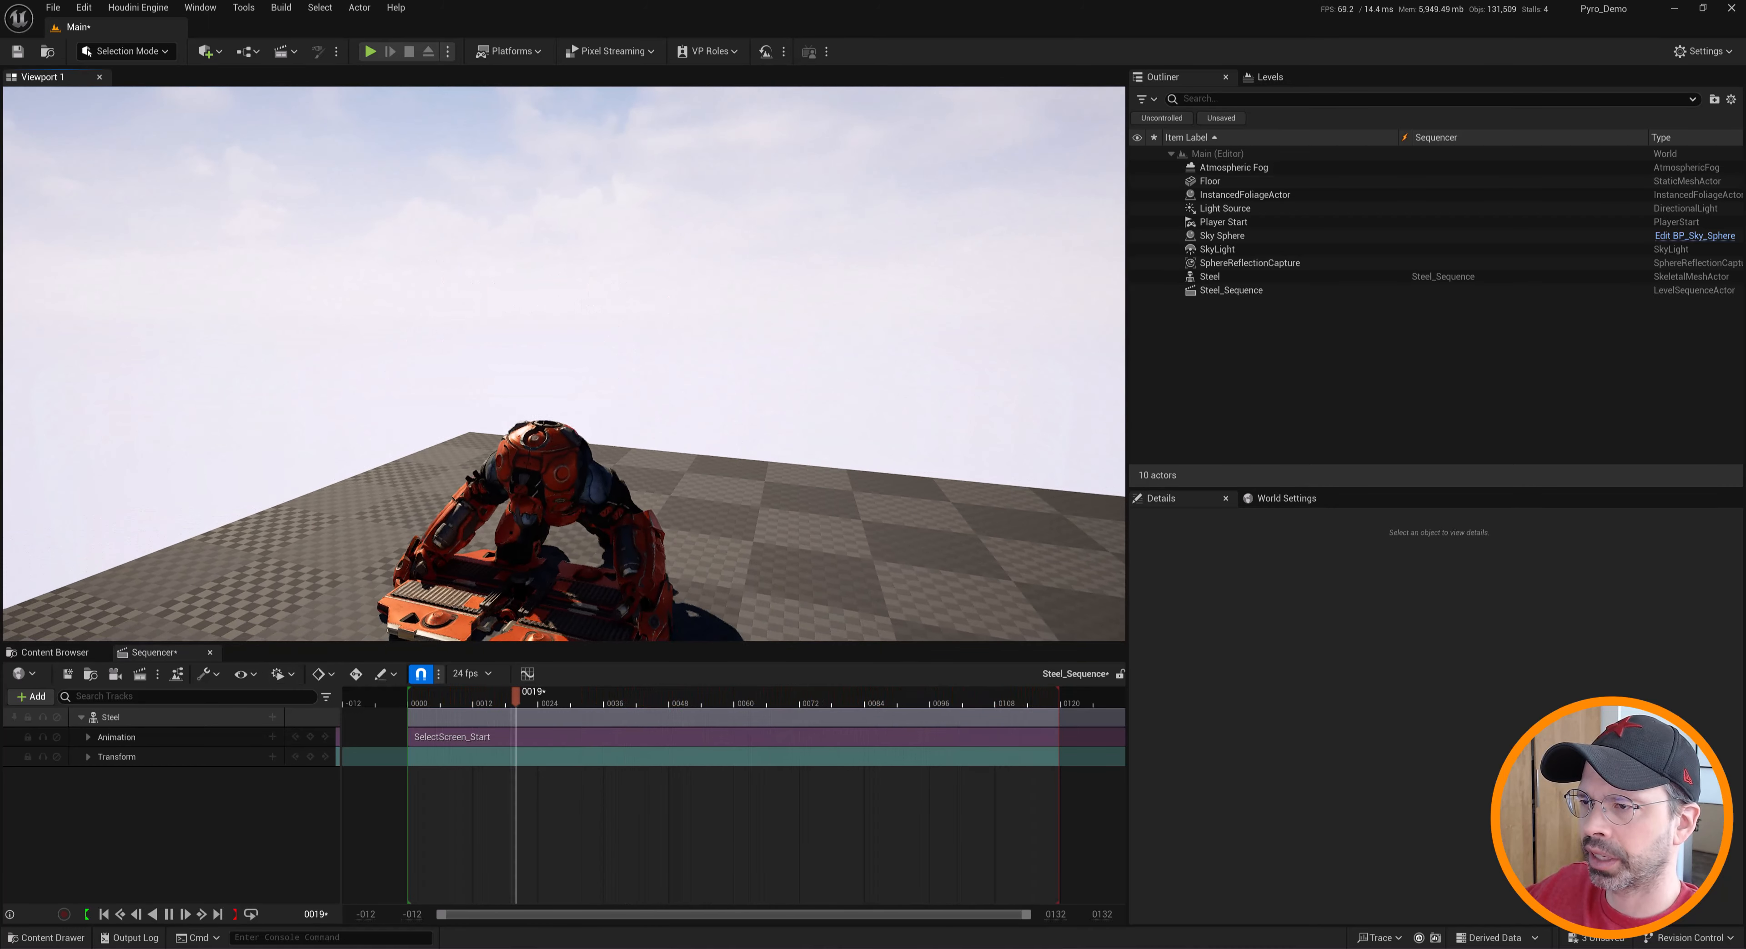
click(170, 915)
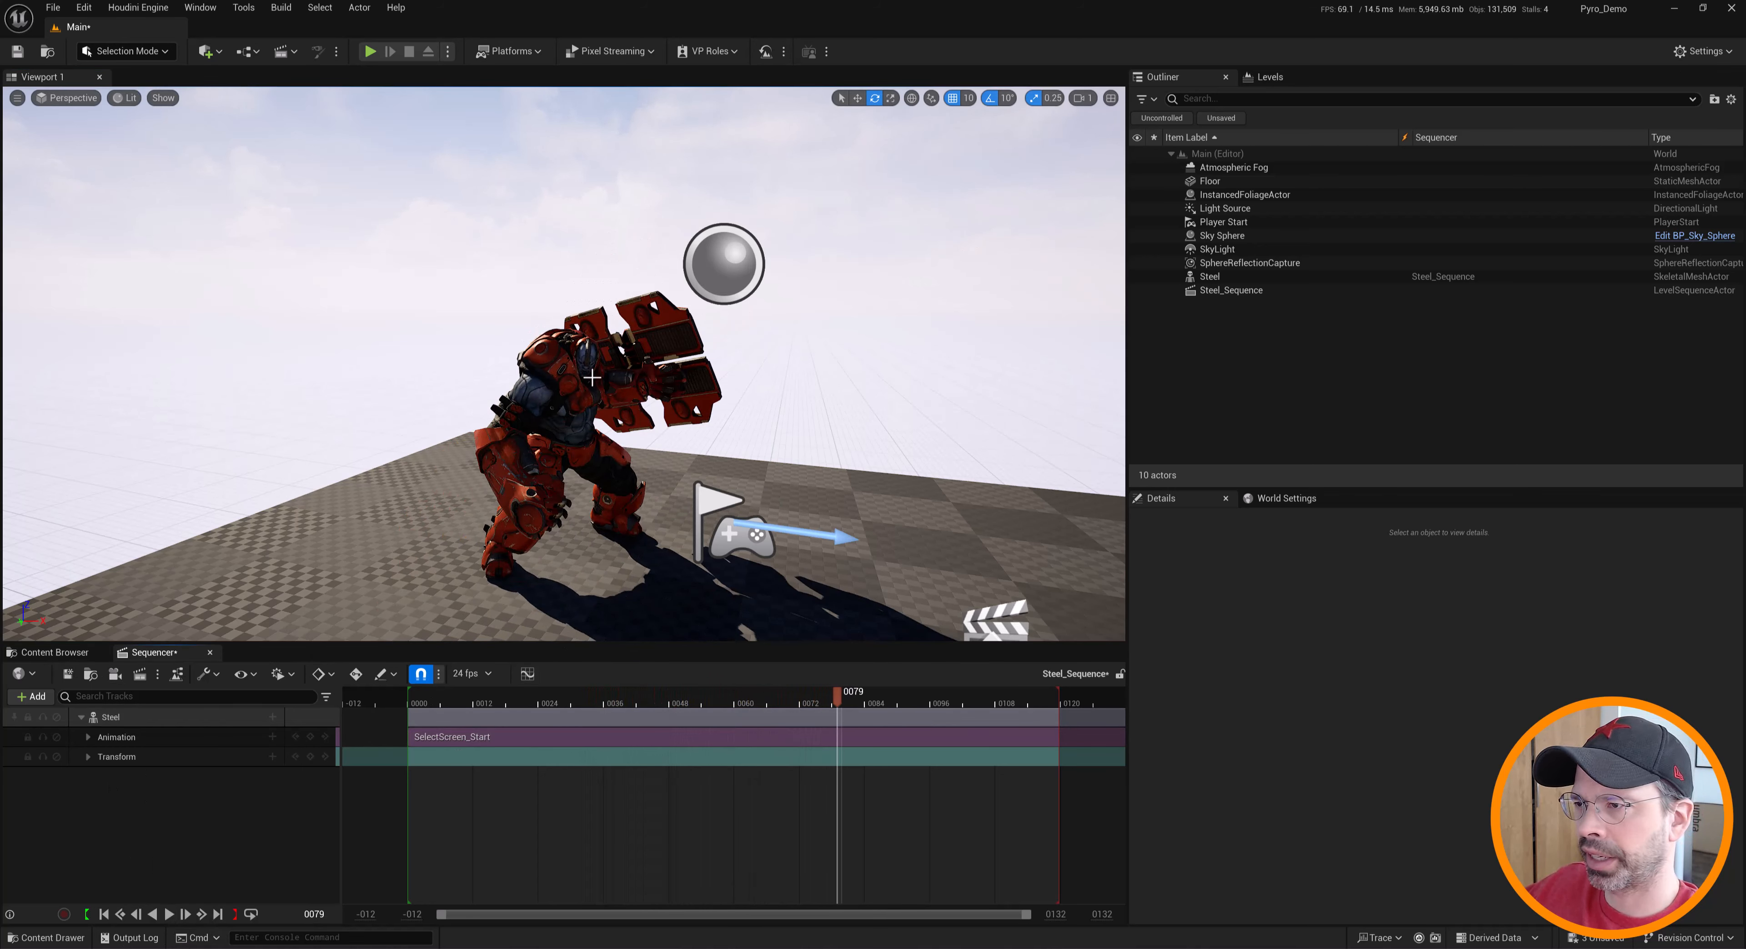
Delete the NS_Test Niagara system from the Content folder
click(54, 653)
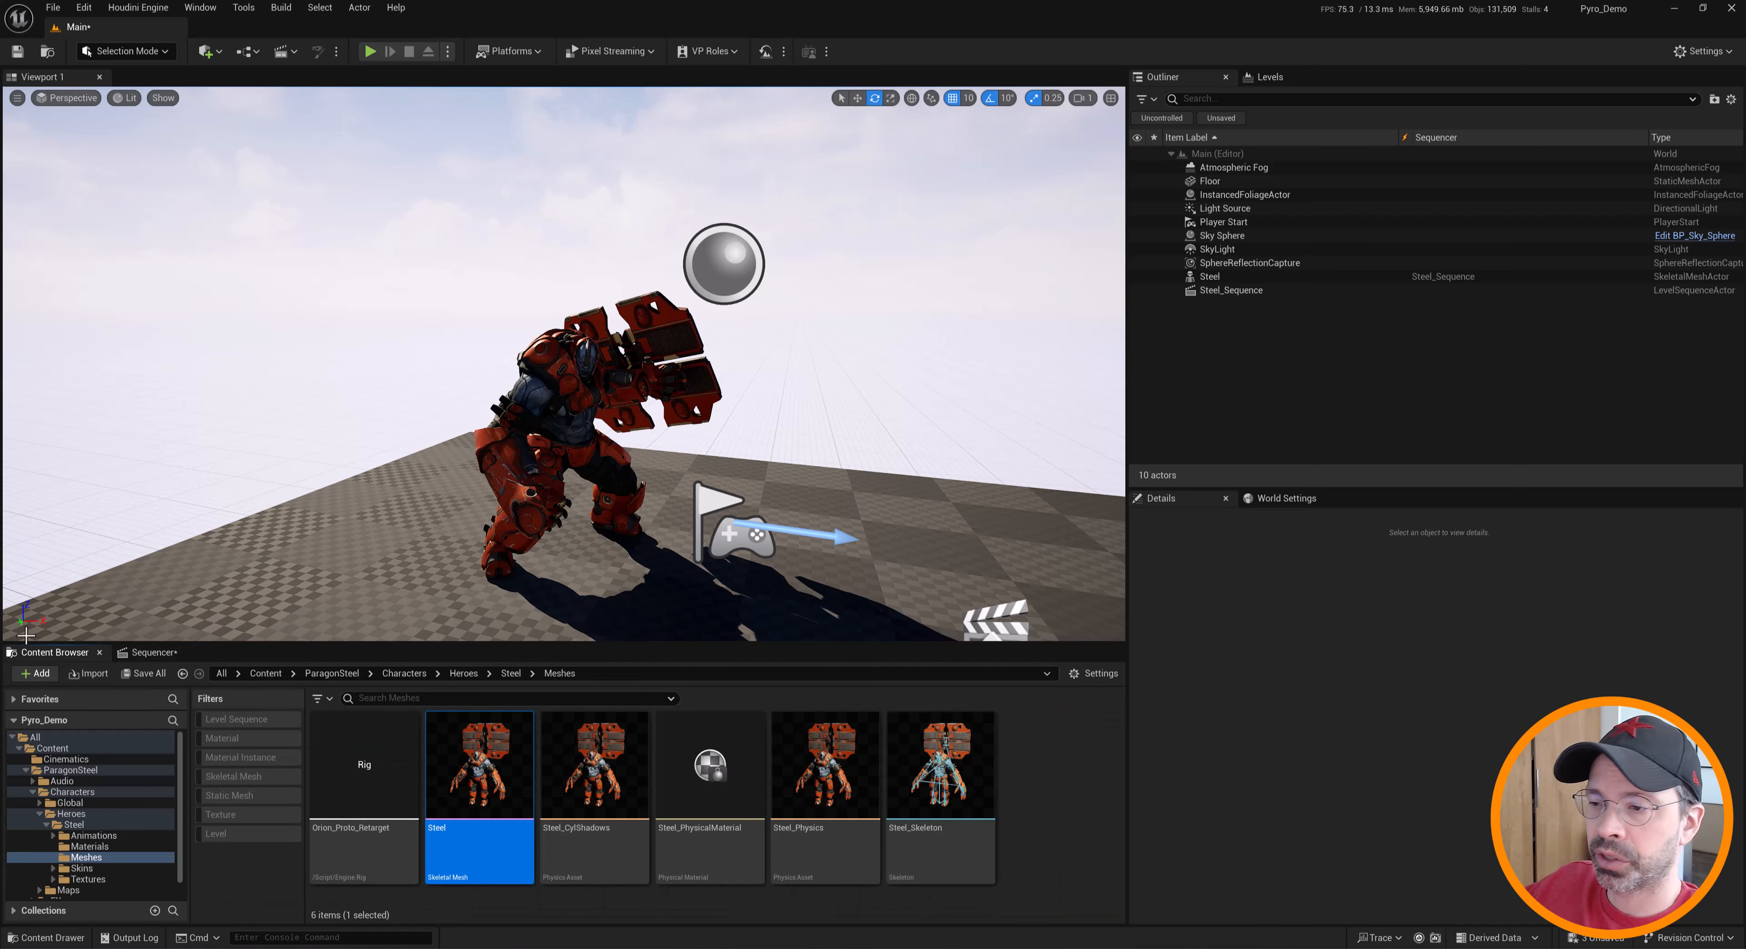
click(52, 748)
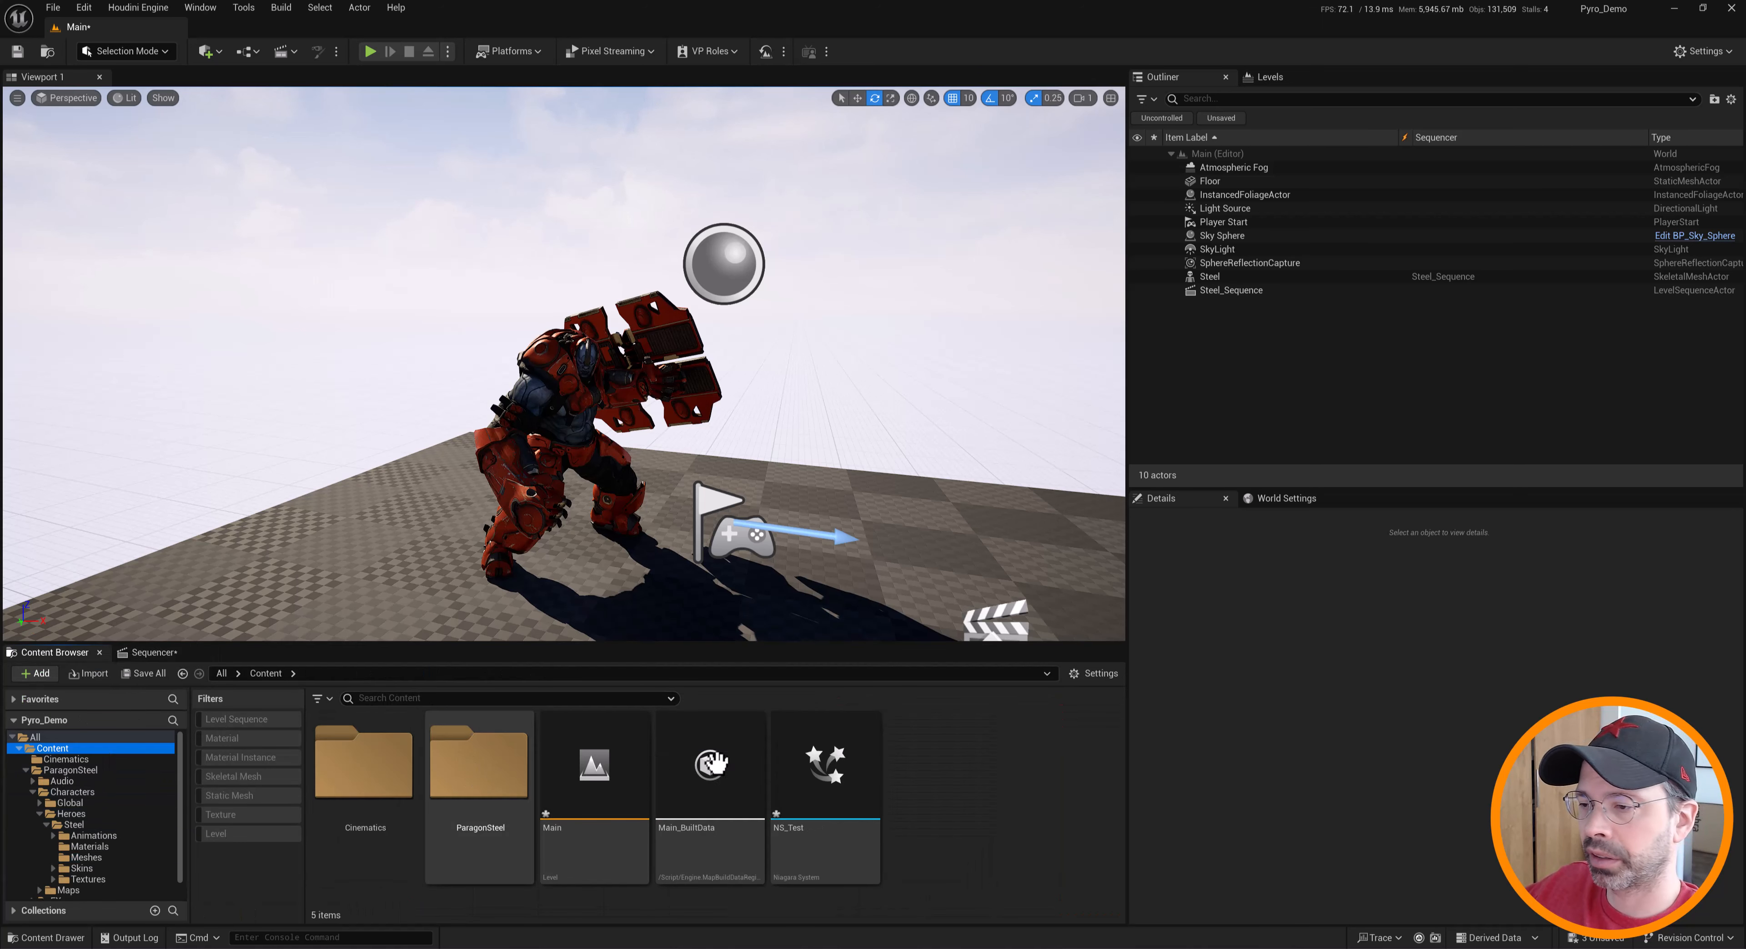
click(828, 738)
key(Delete)
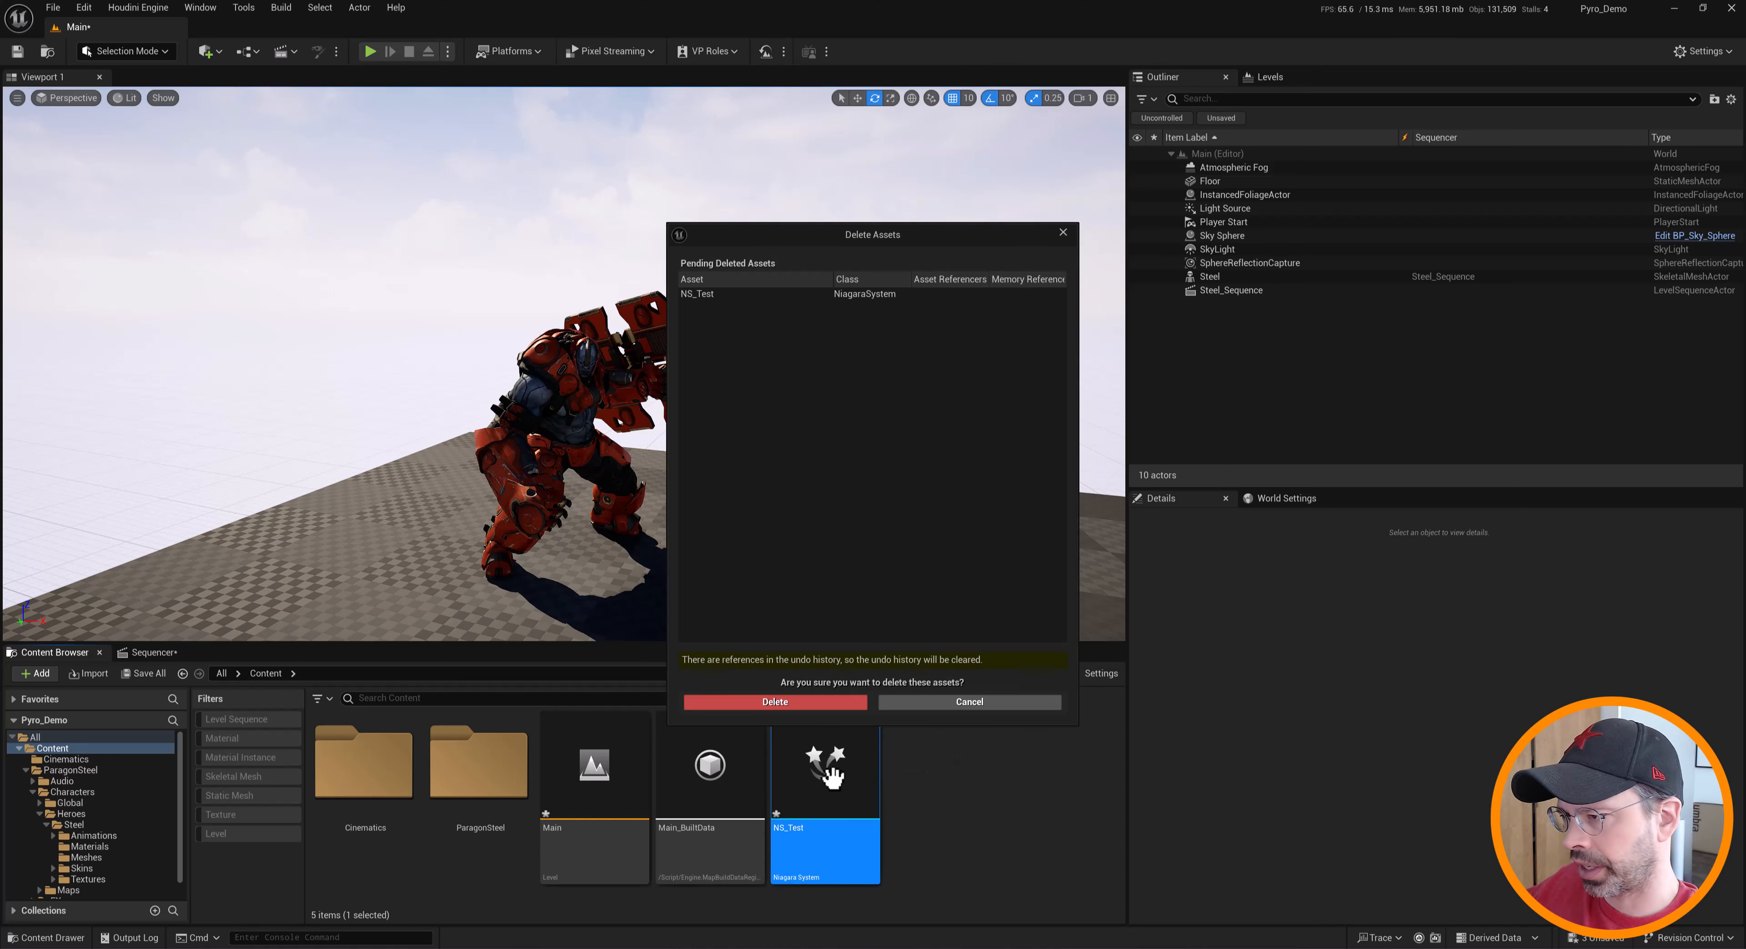
click(804, 699)
Create a folder named Niagara_Setups in Content and open it
right_click(871, 791)
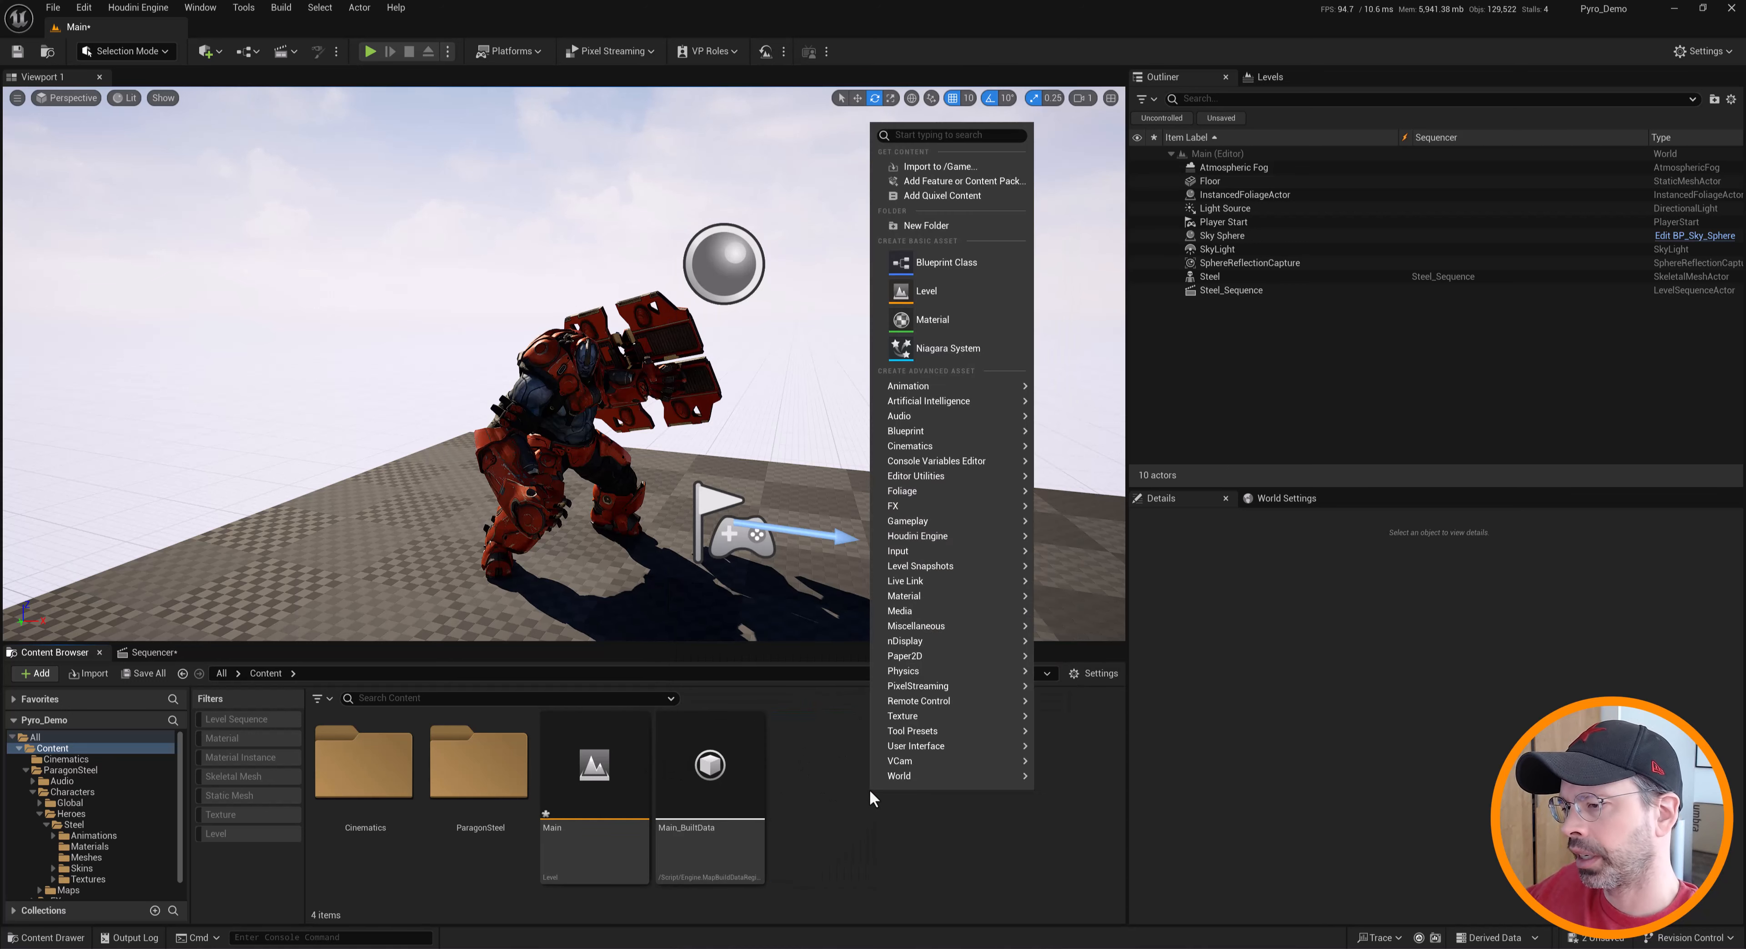
click(949, 226)
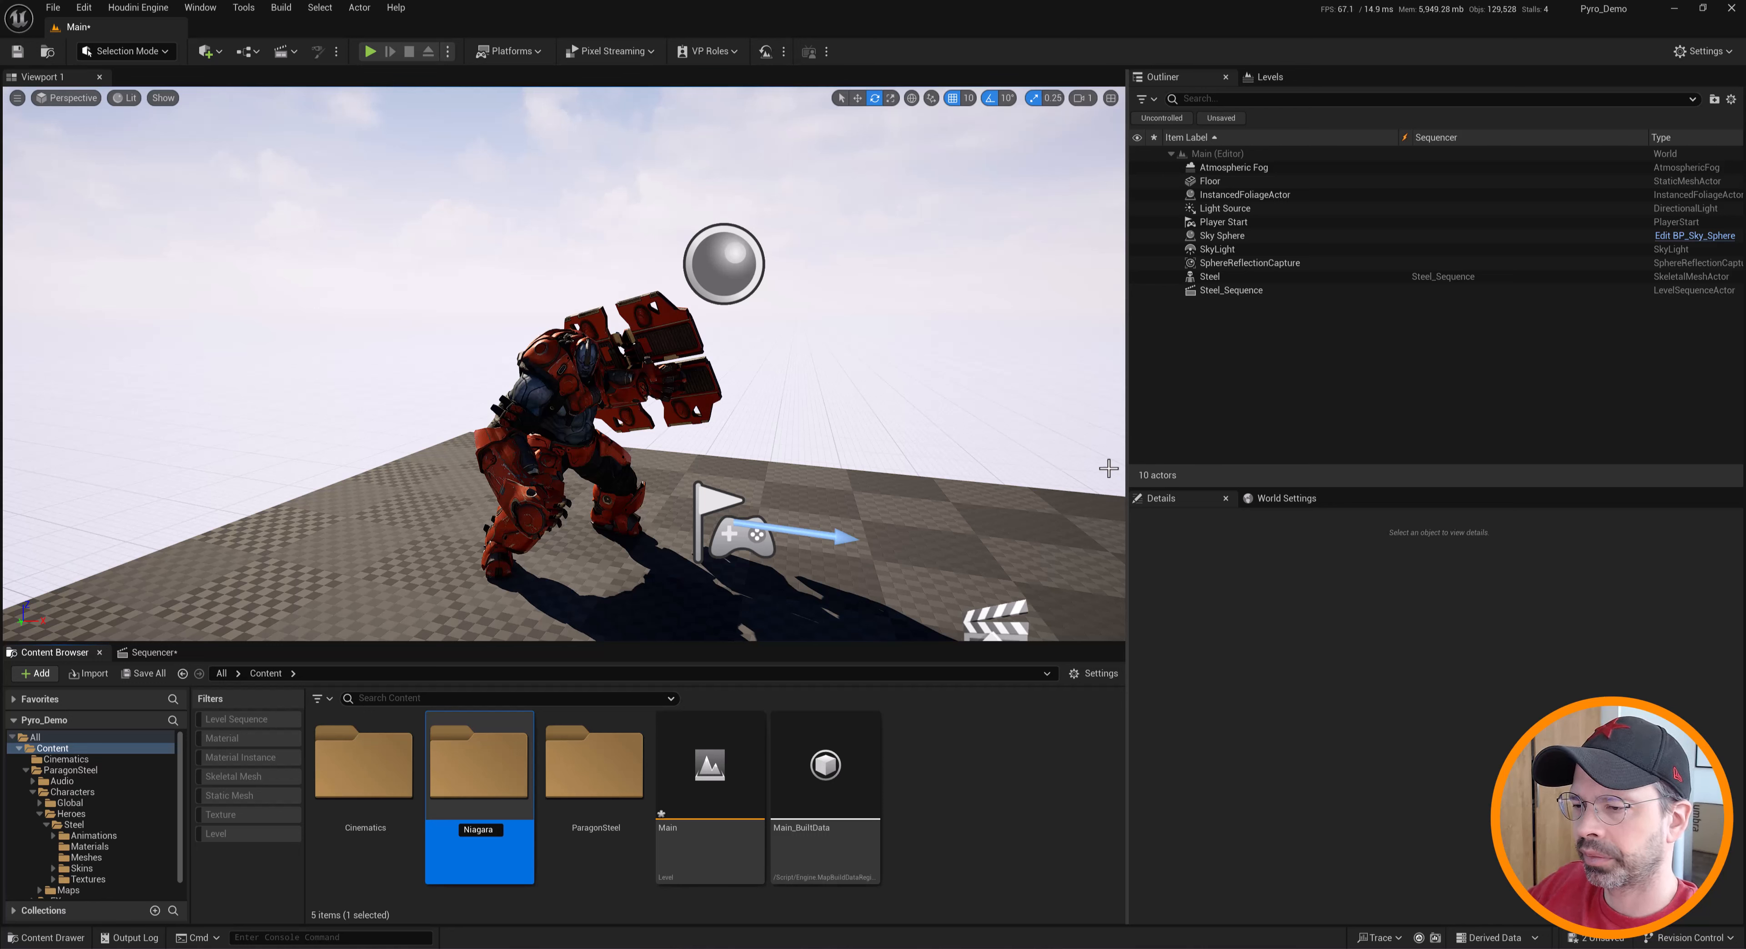
text(Niagara_Setups)
key(Return)
key(Return)
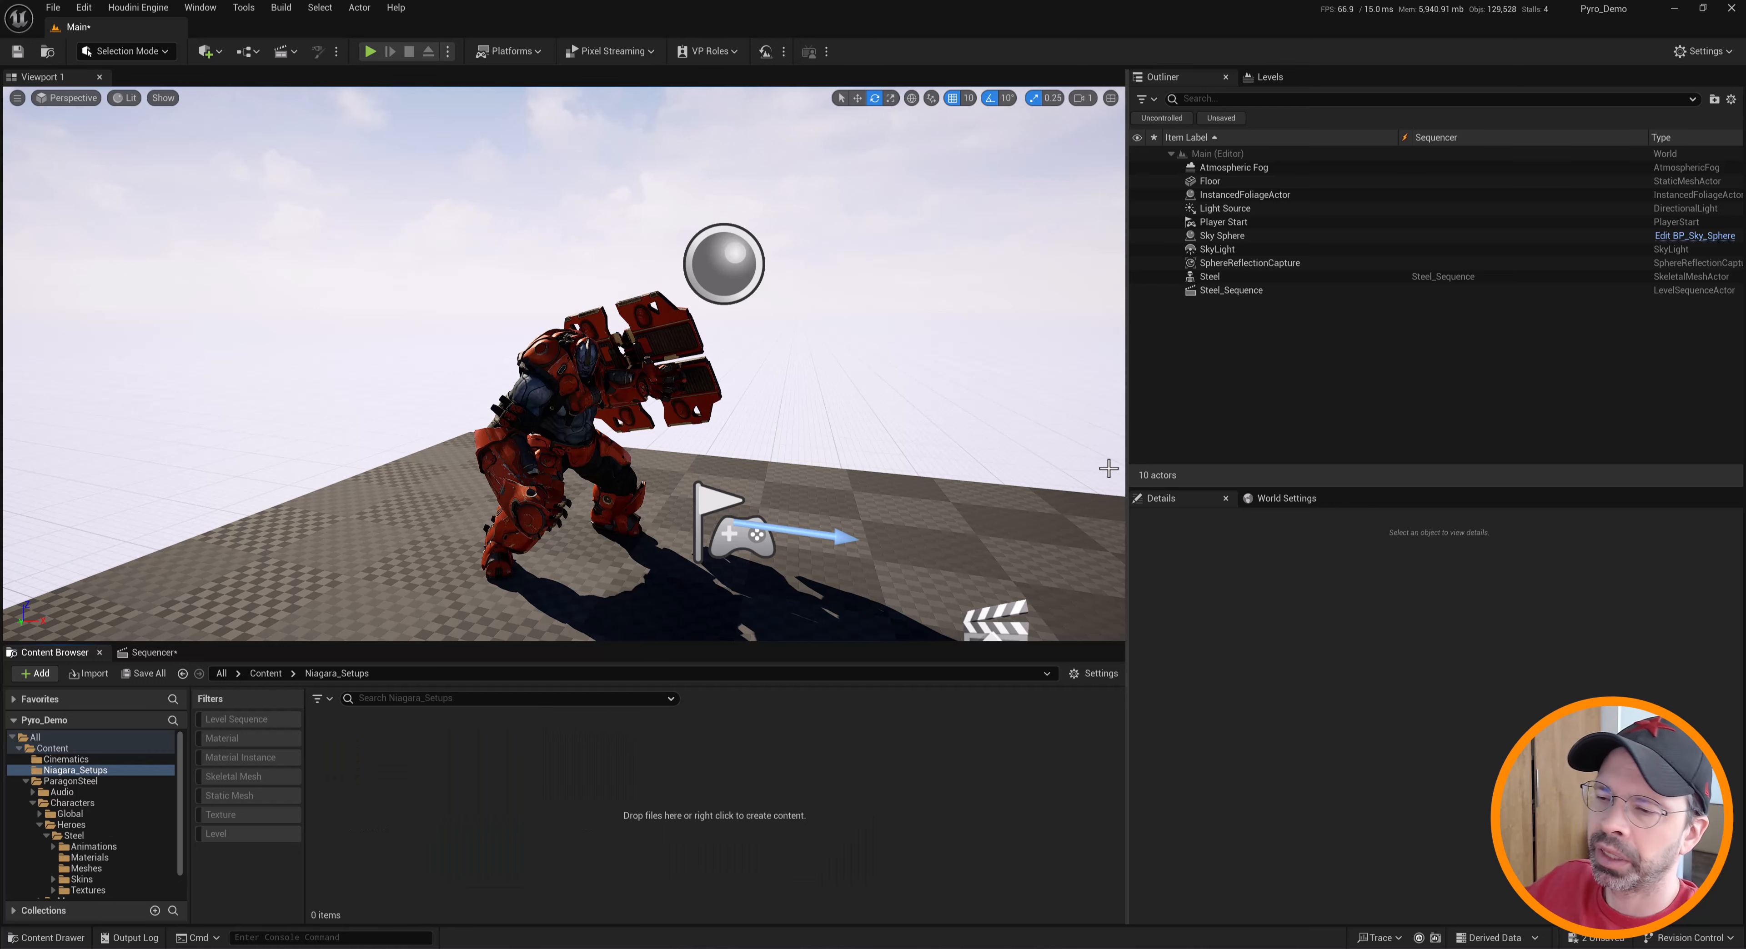
Create a Niagara system in the Niagara_Setups folder from the SingleLoopingParticle emitter and name it NS_Steel
right_click(507, 776)
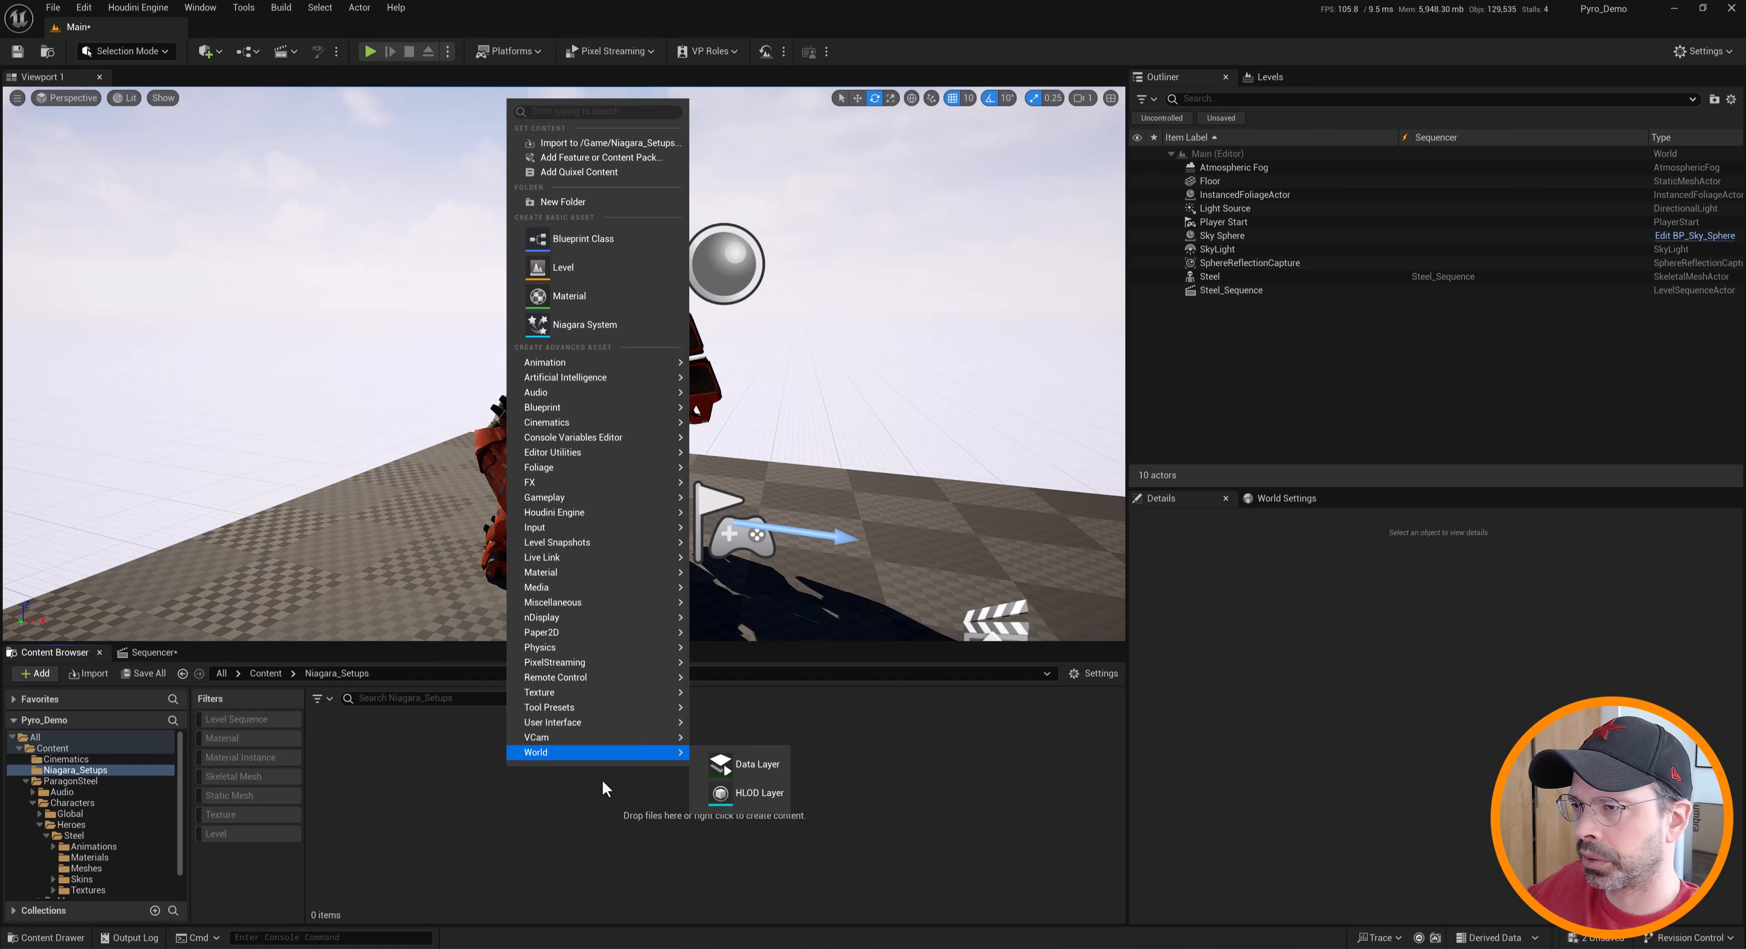
click(664, 322)
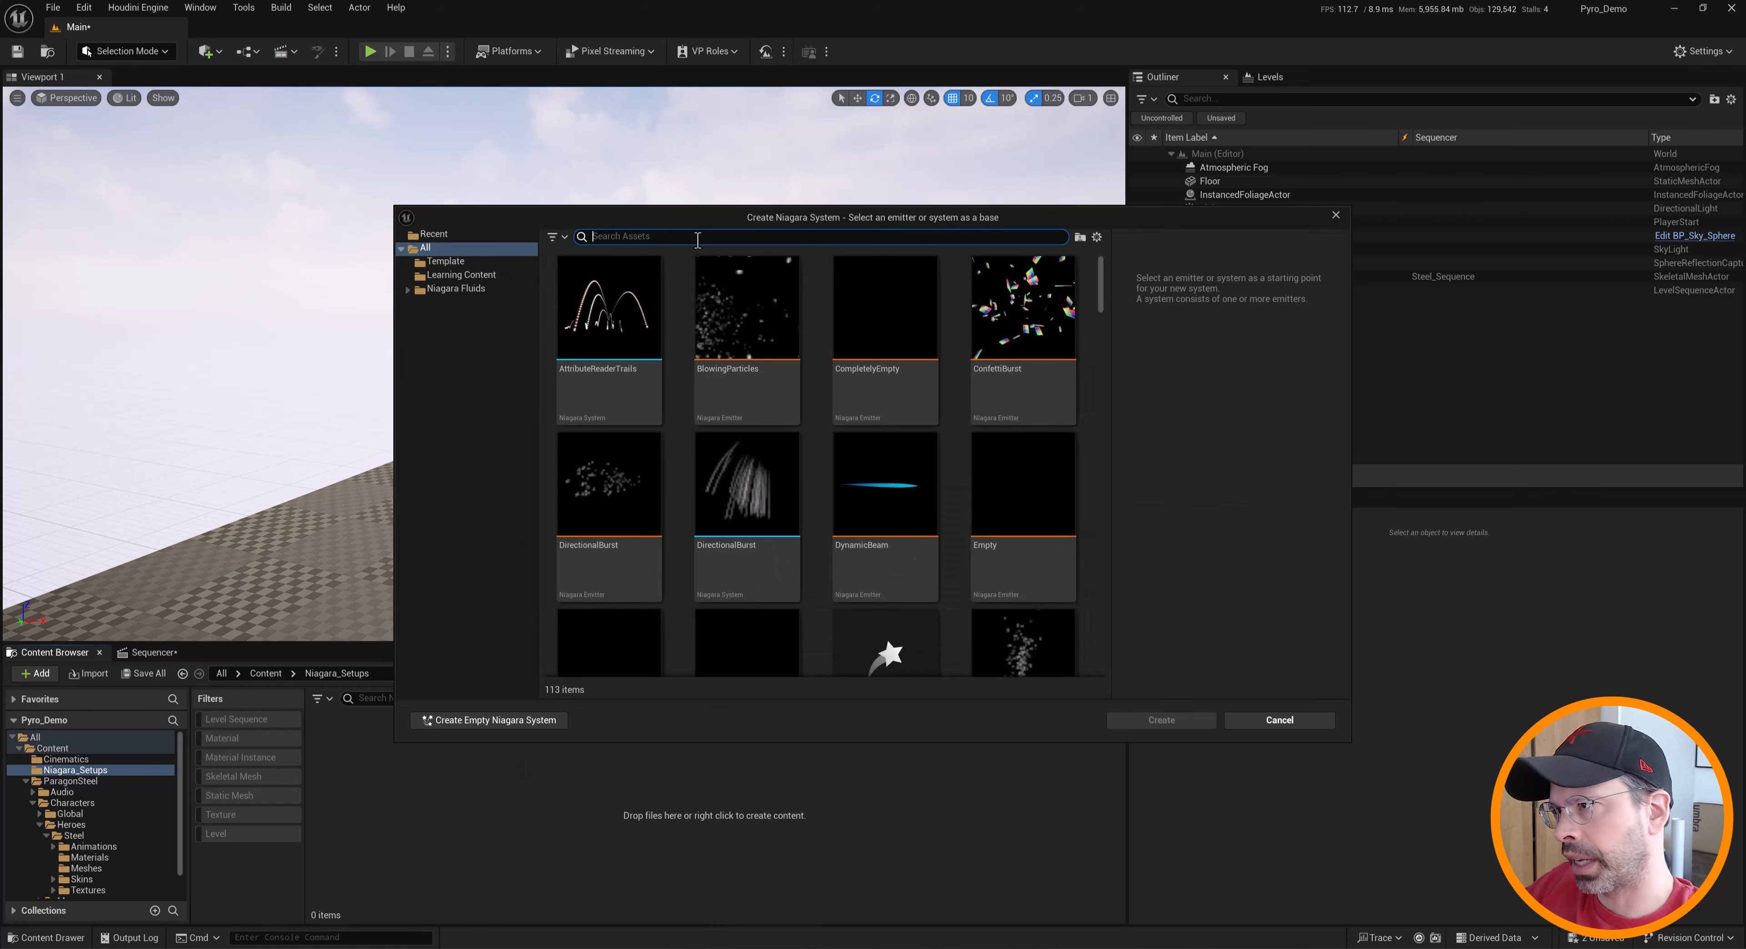
text(simple)
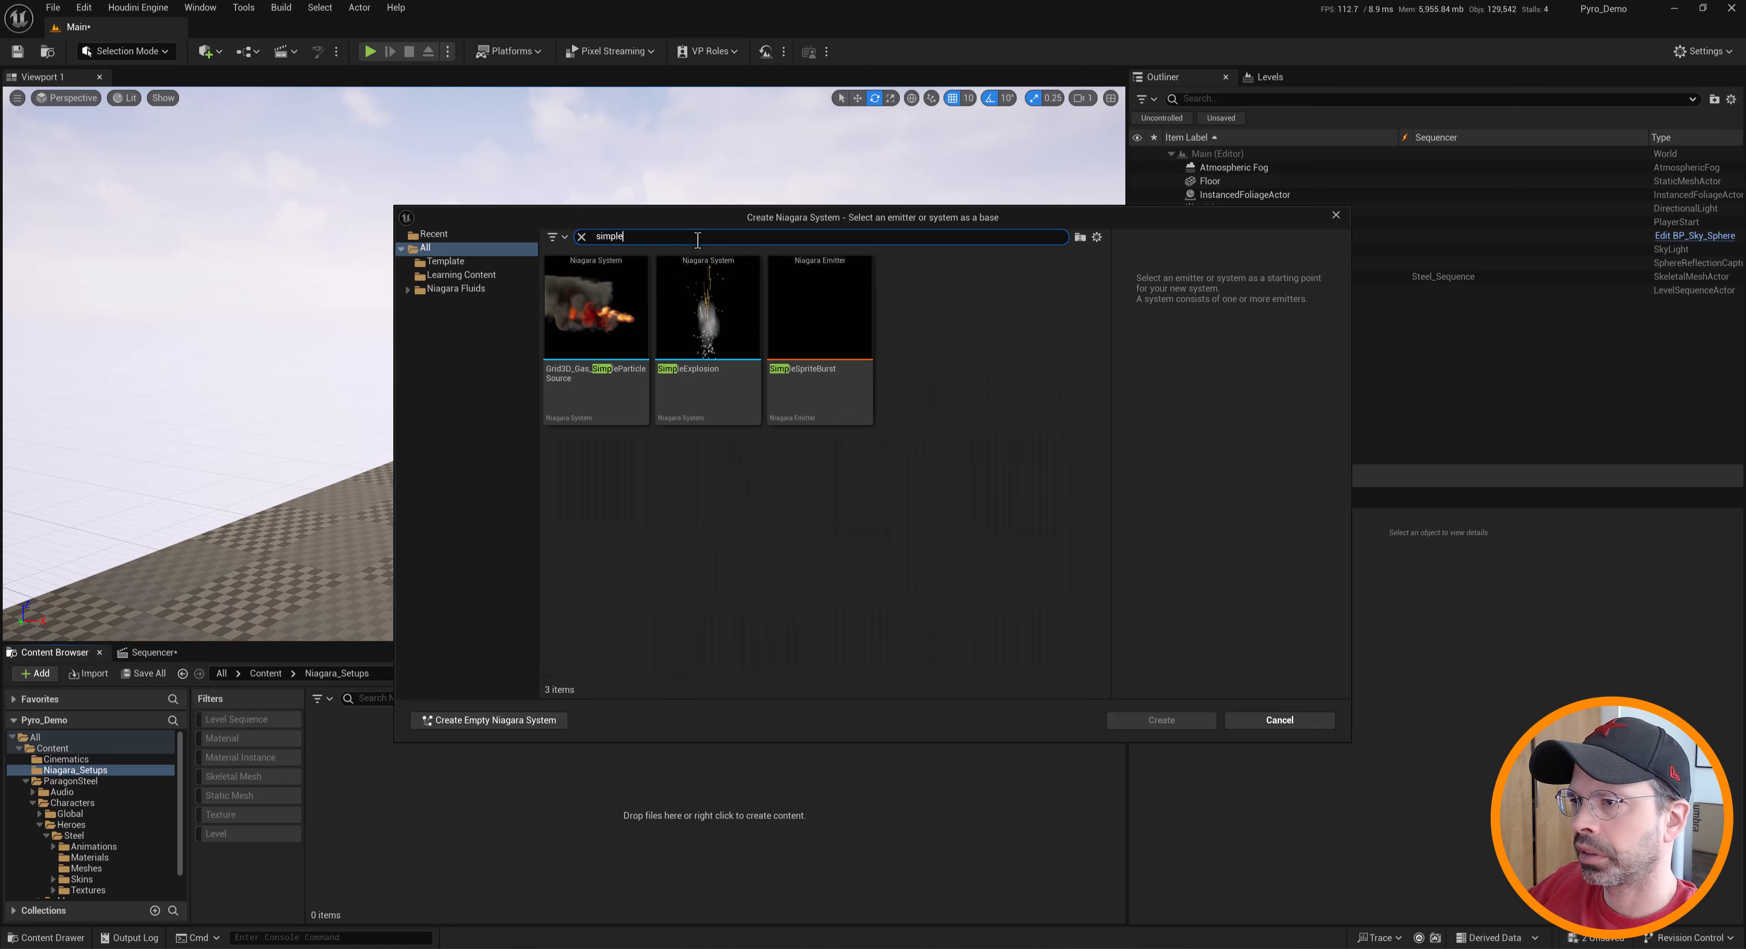
key(BackSpace)
key(BackSpace)
key(BackSpace)
key(BackSpace)
key(BackSpace)
text(loop)
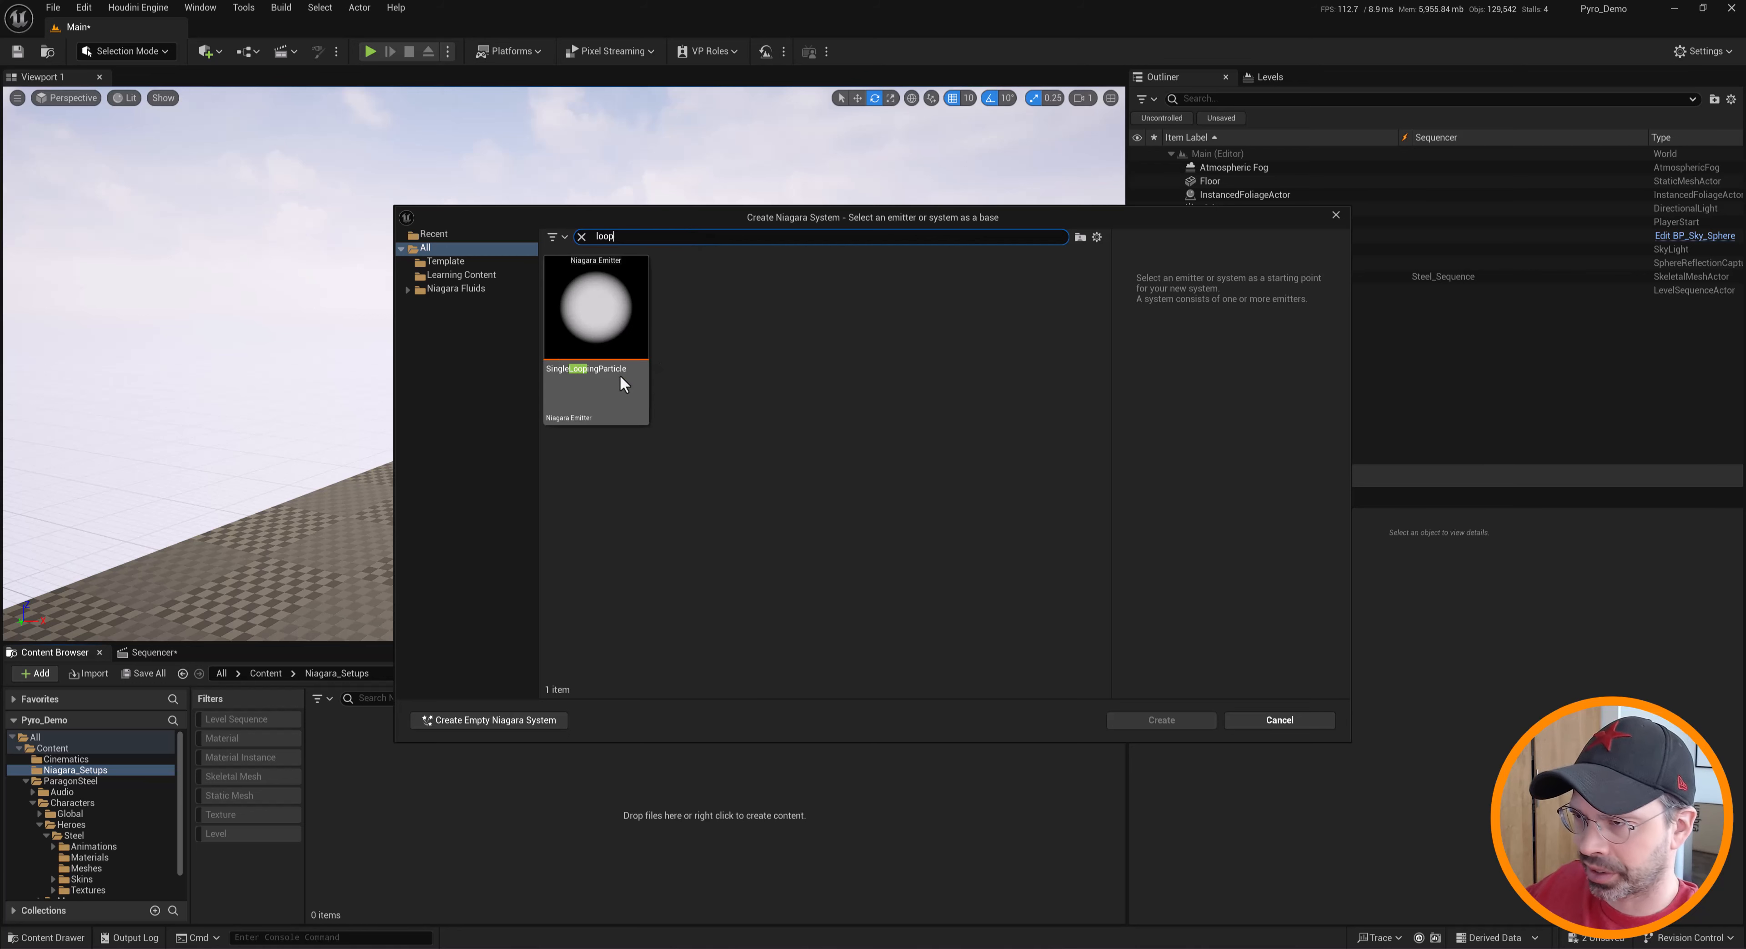
click(583, 309)
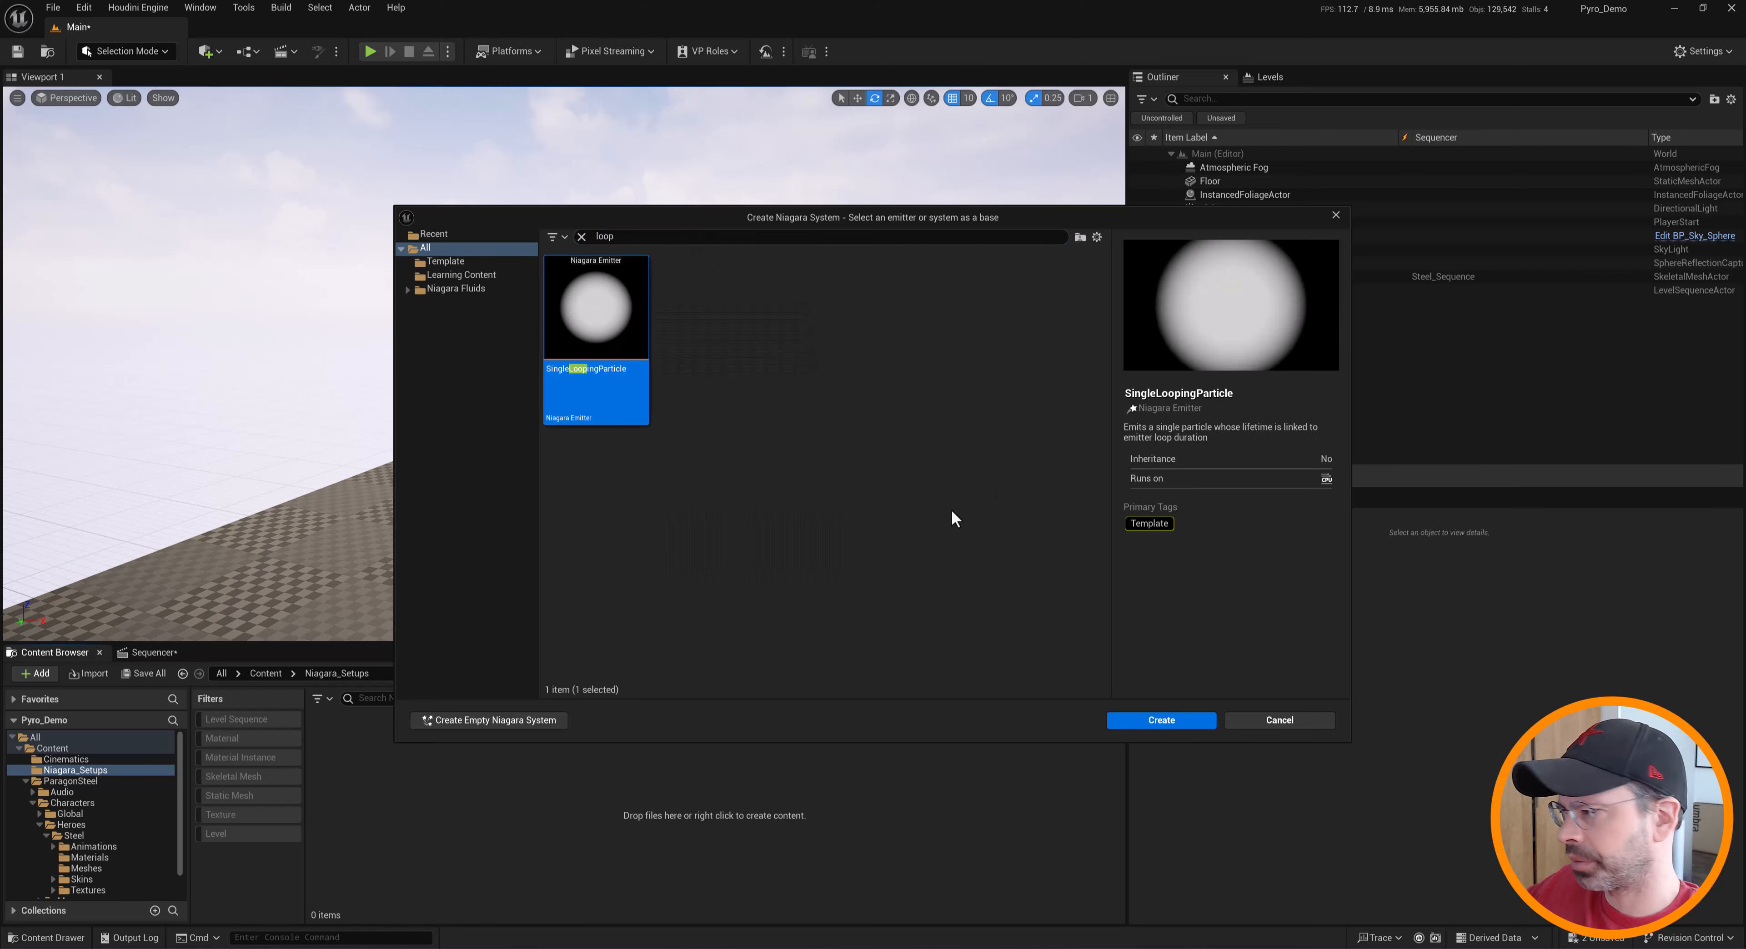
click(1206, 721)
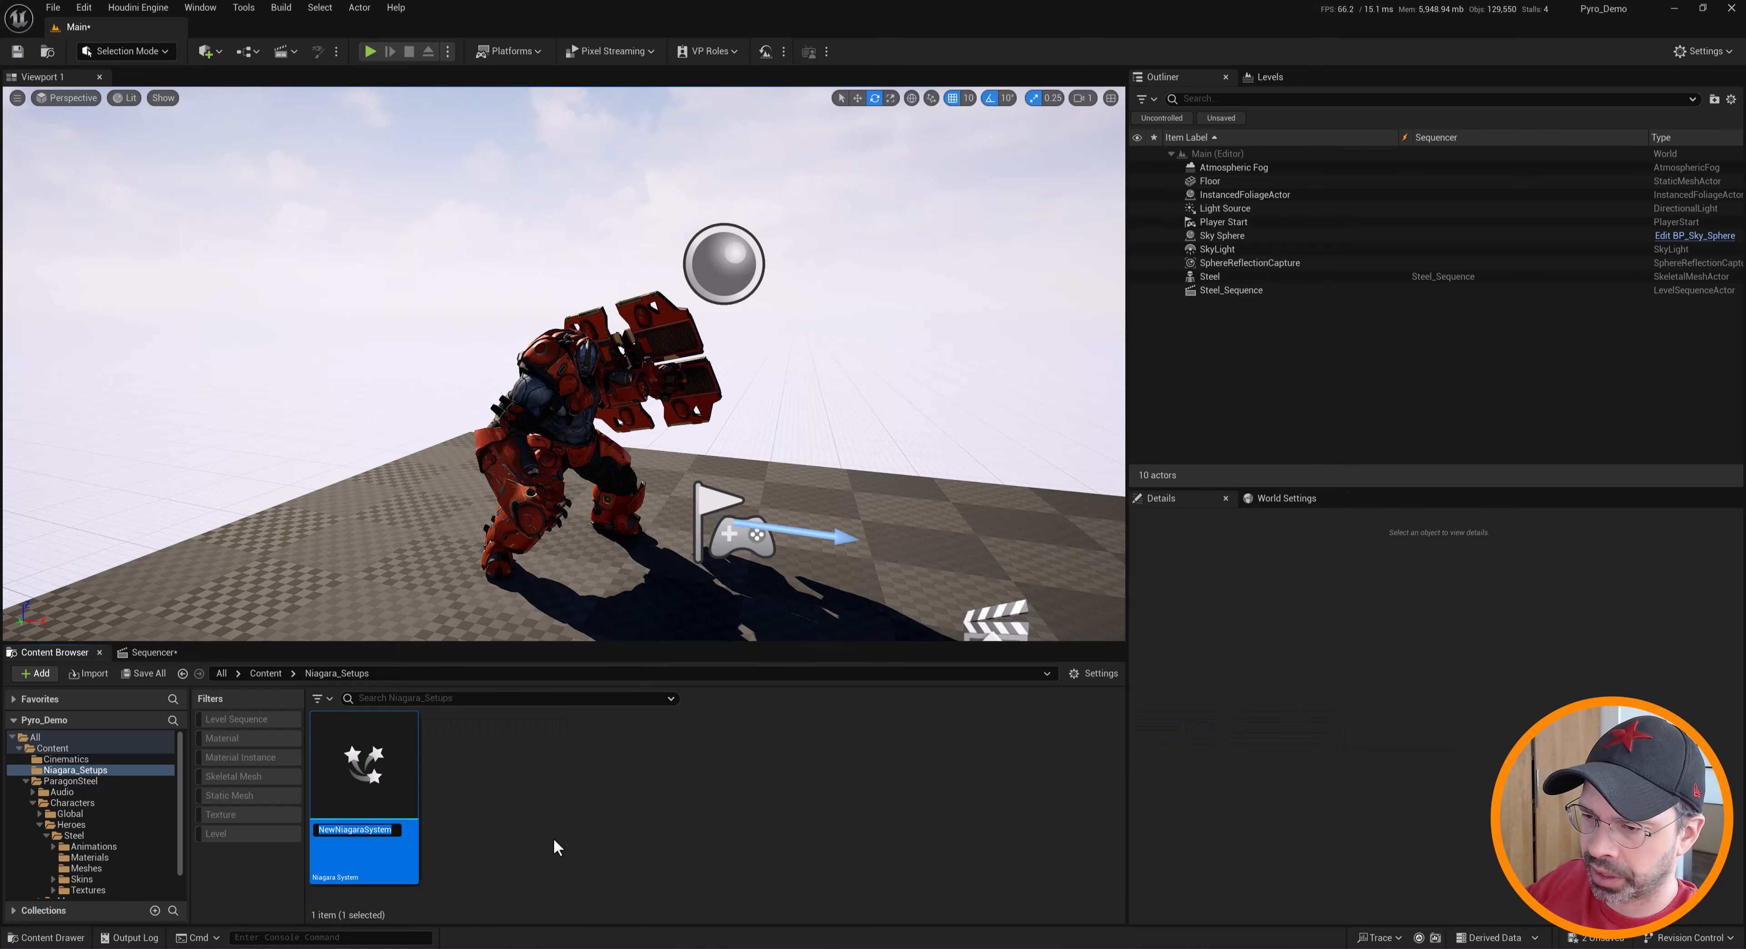
text(NS_Steel)
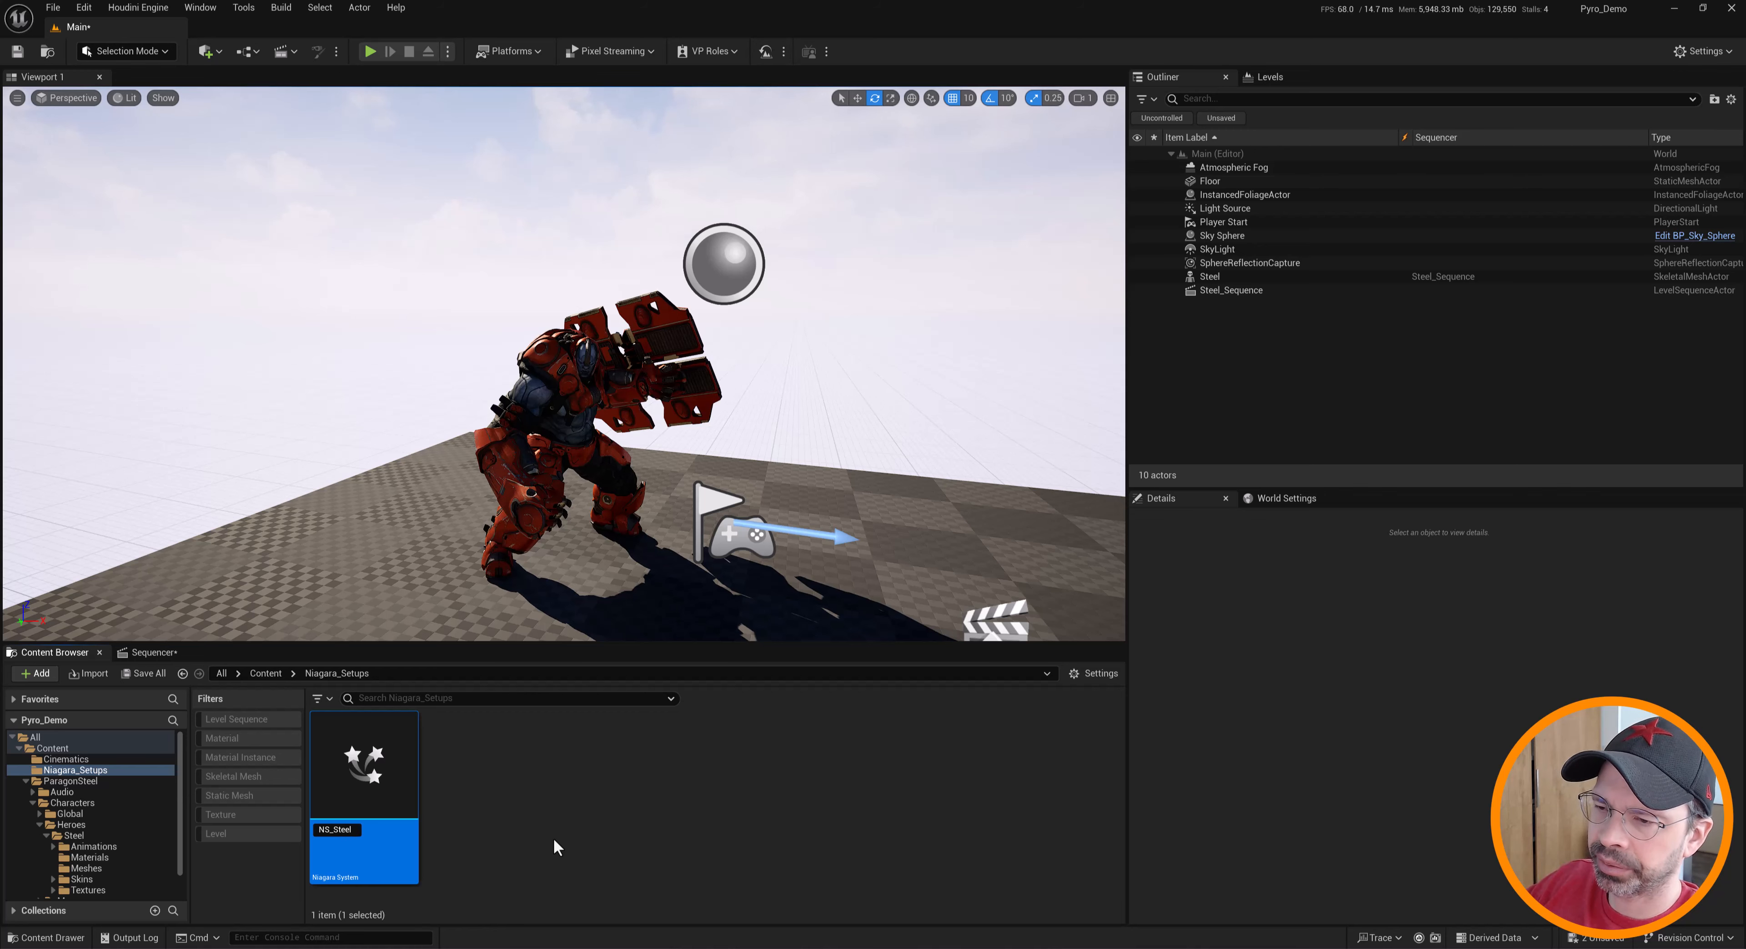
Confirm the name NS_Steel for the new Niagara system and open it for editing
key(Return)
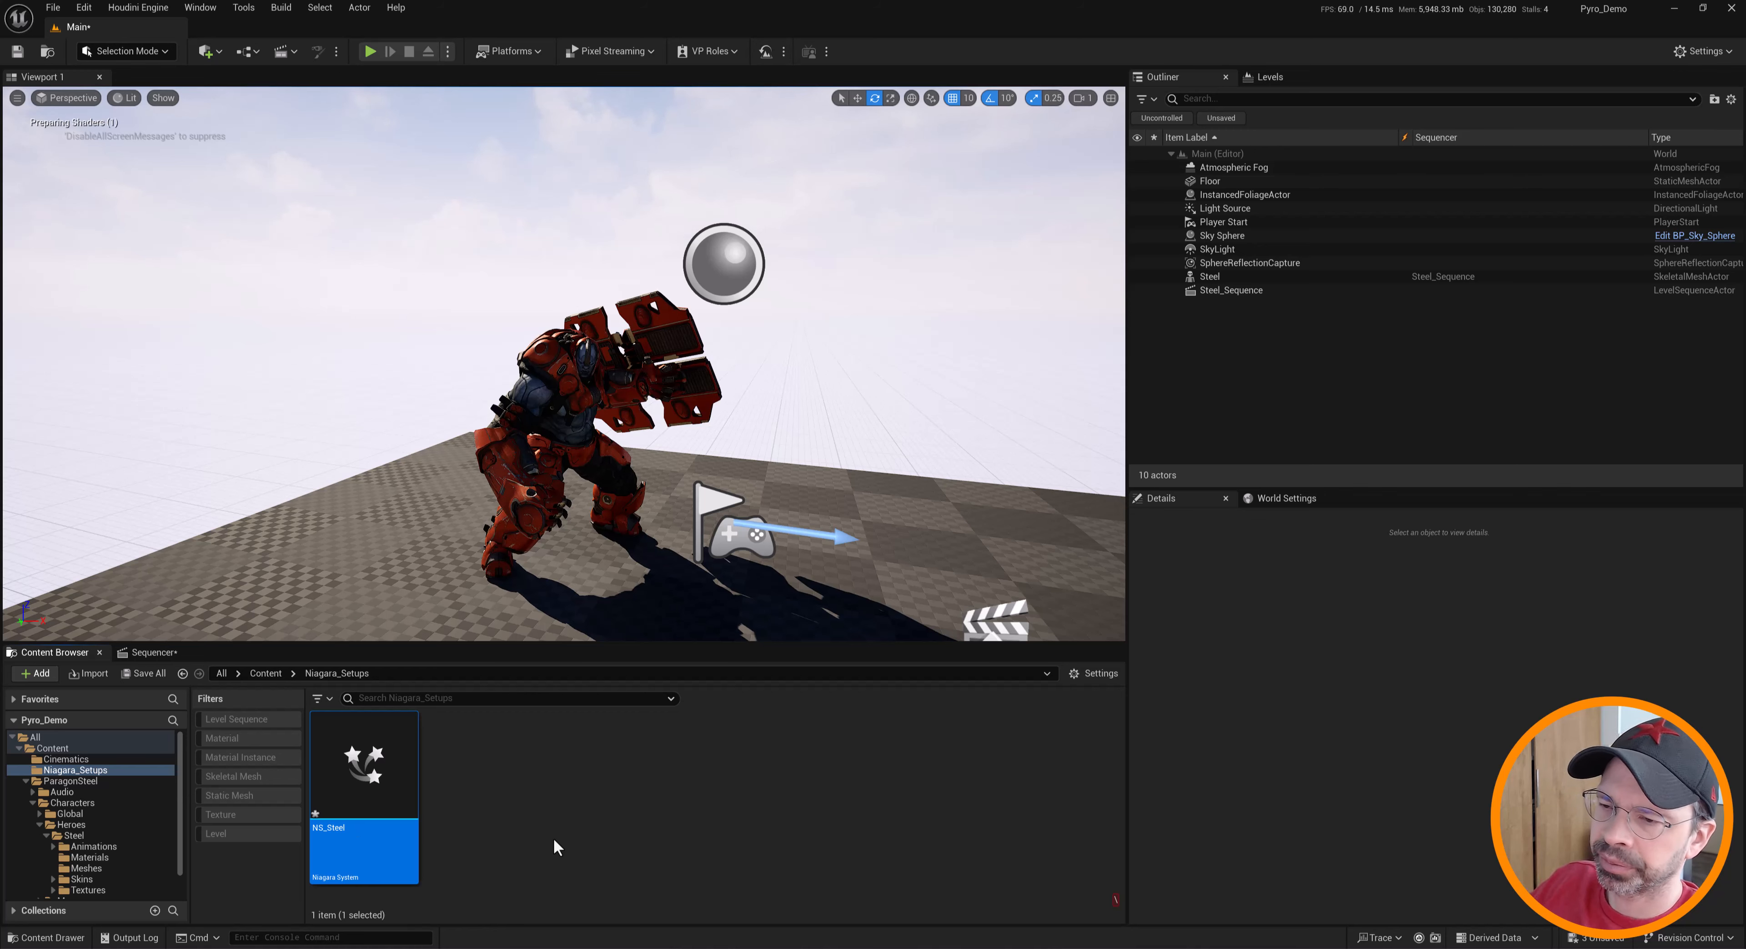
double_click(361, 752)
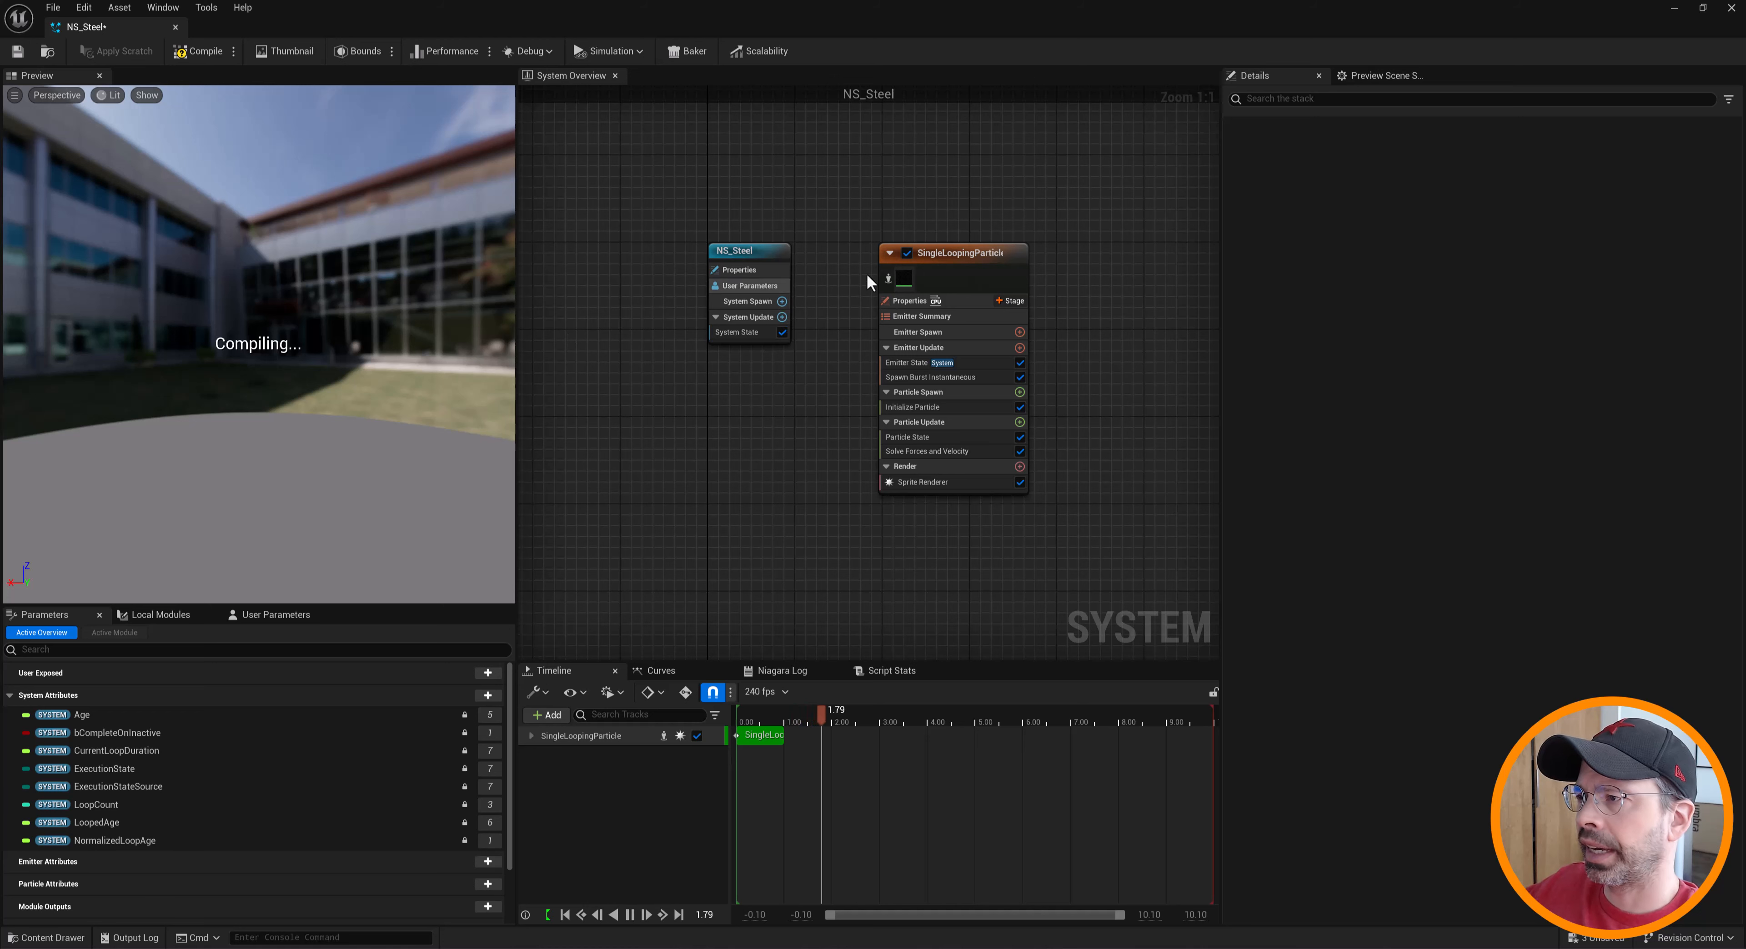
Review the SingleLoopingParticle emitter's settings, including its Emitter State, Initialize Particle and Particle Spawn sections
click(941, 252)
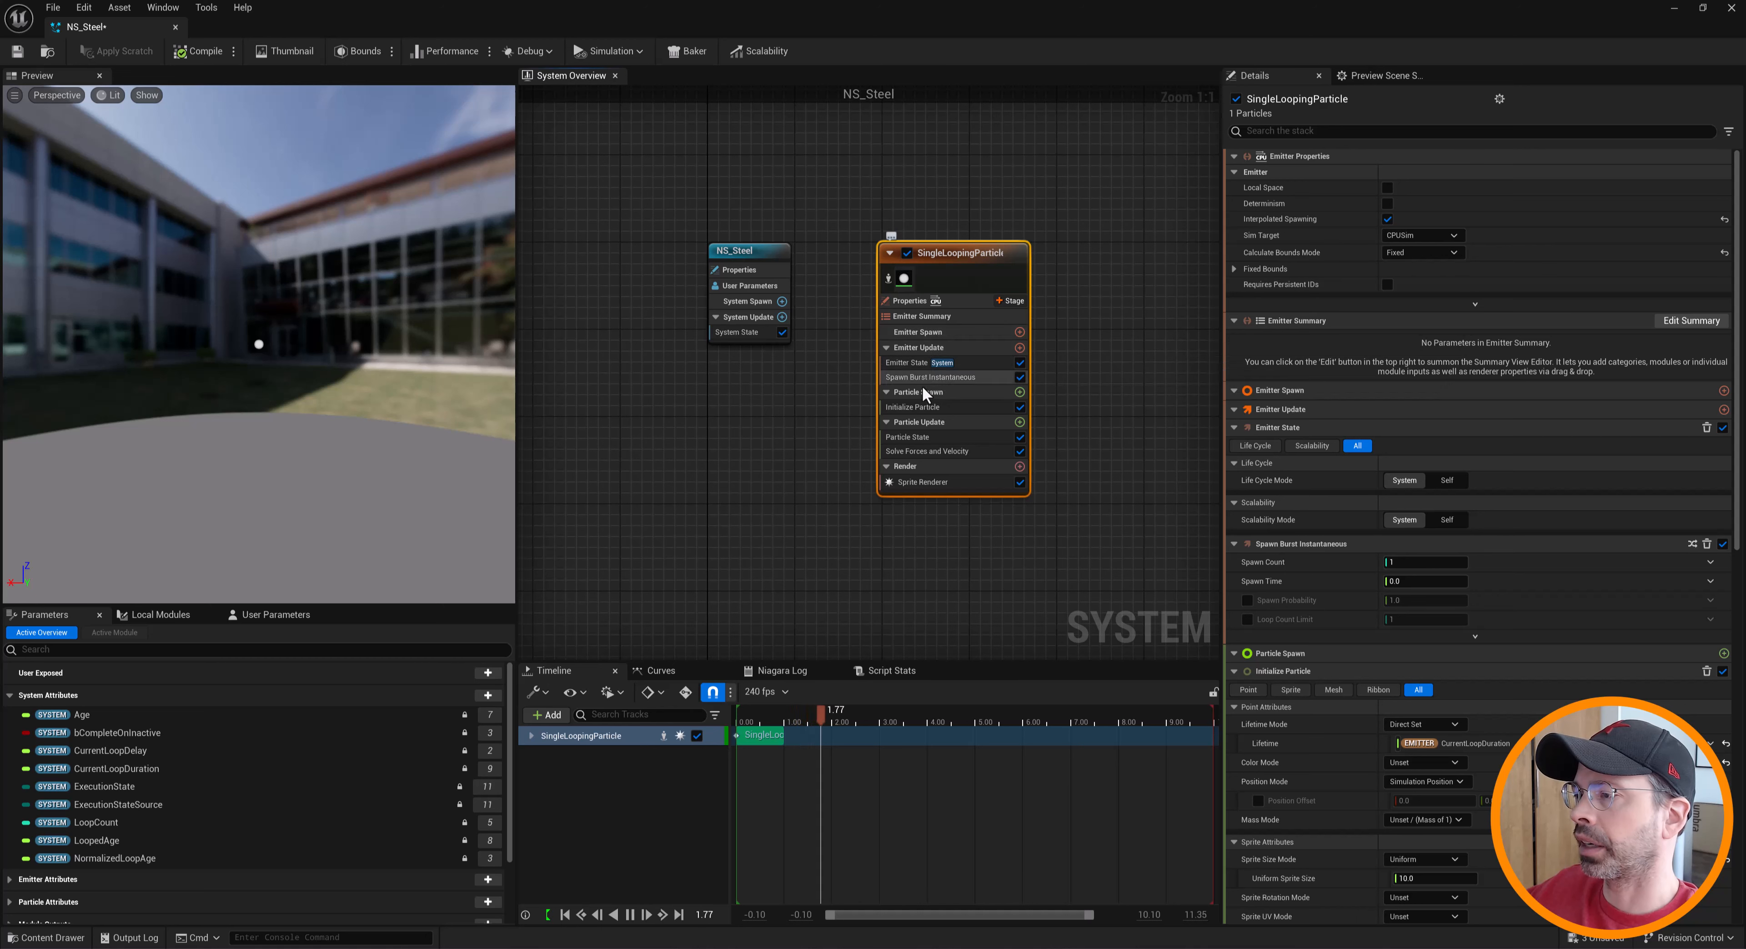
click(920, 408)
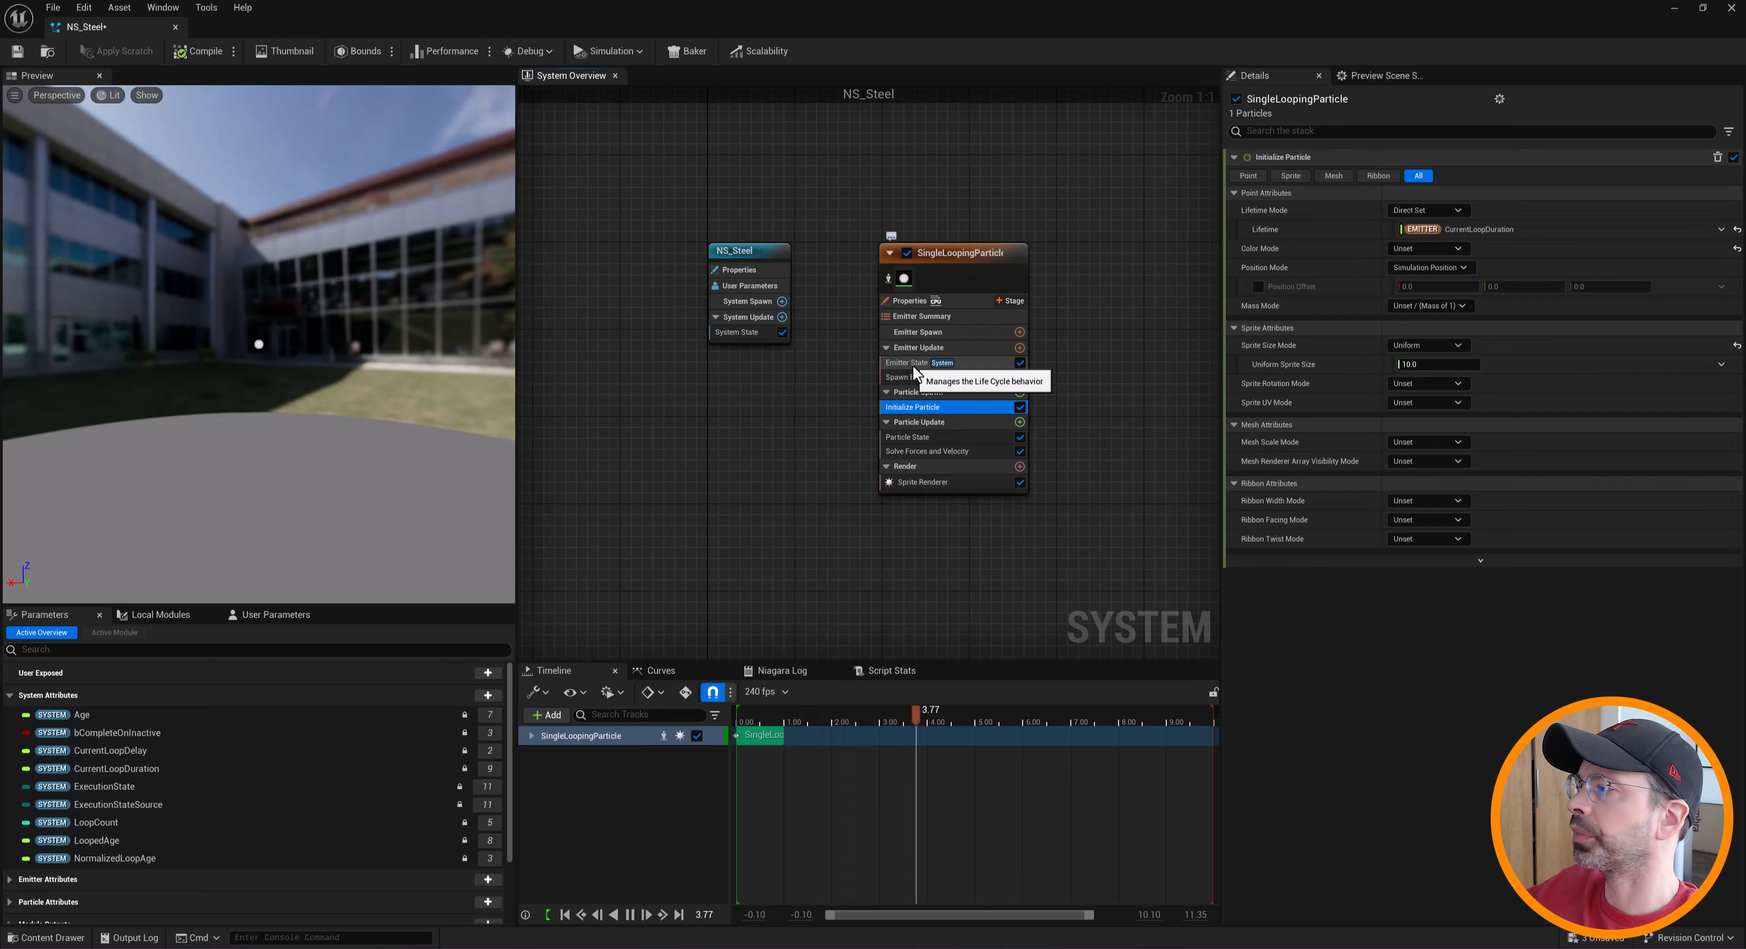
click(912, 364)
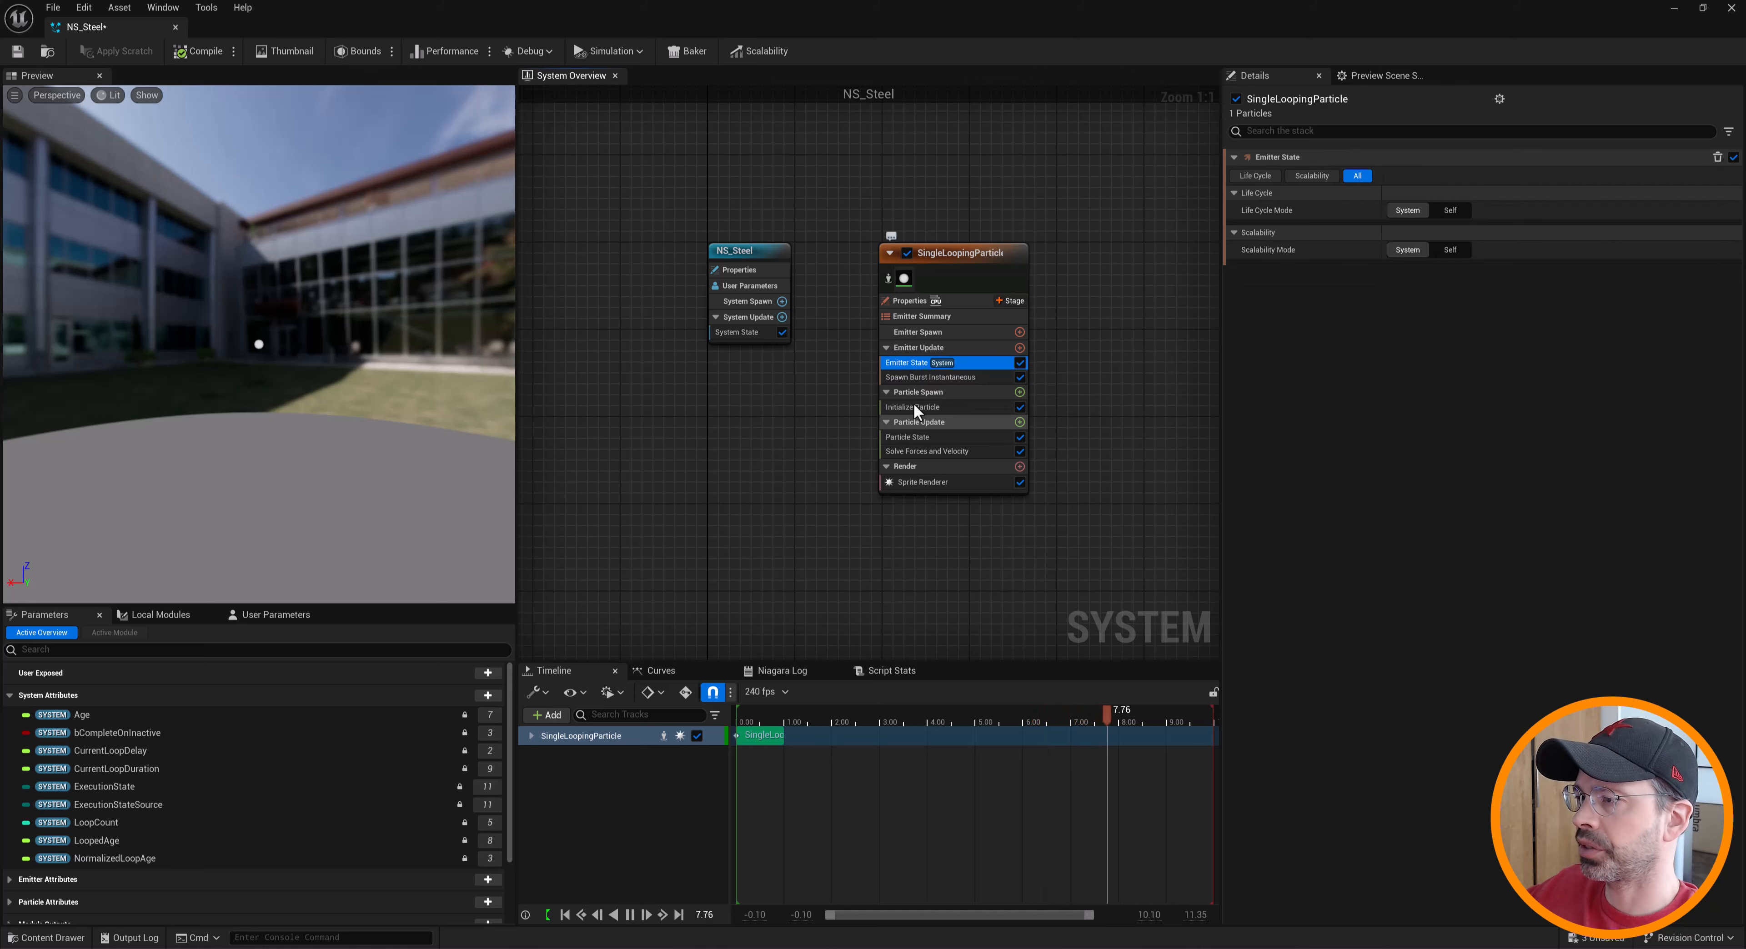
click(916, 406)
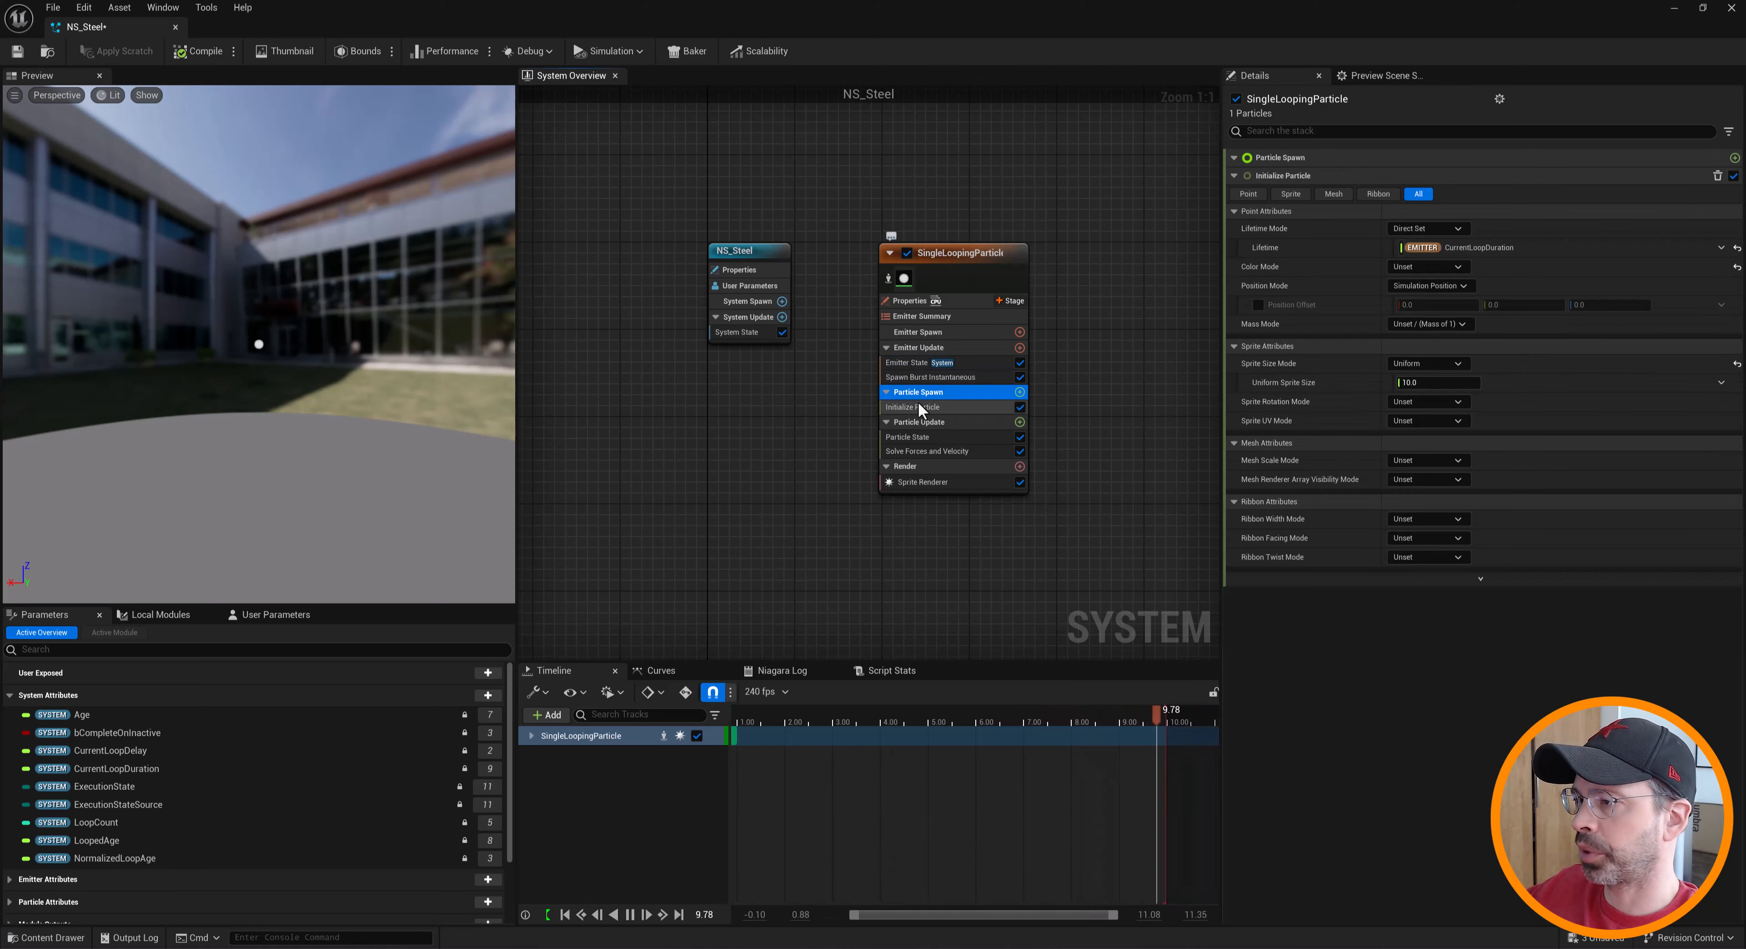
click(1020, 392)
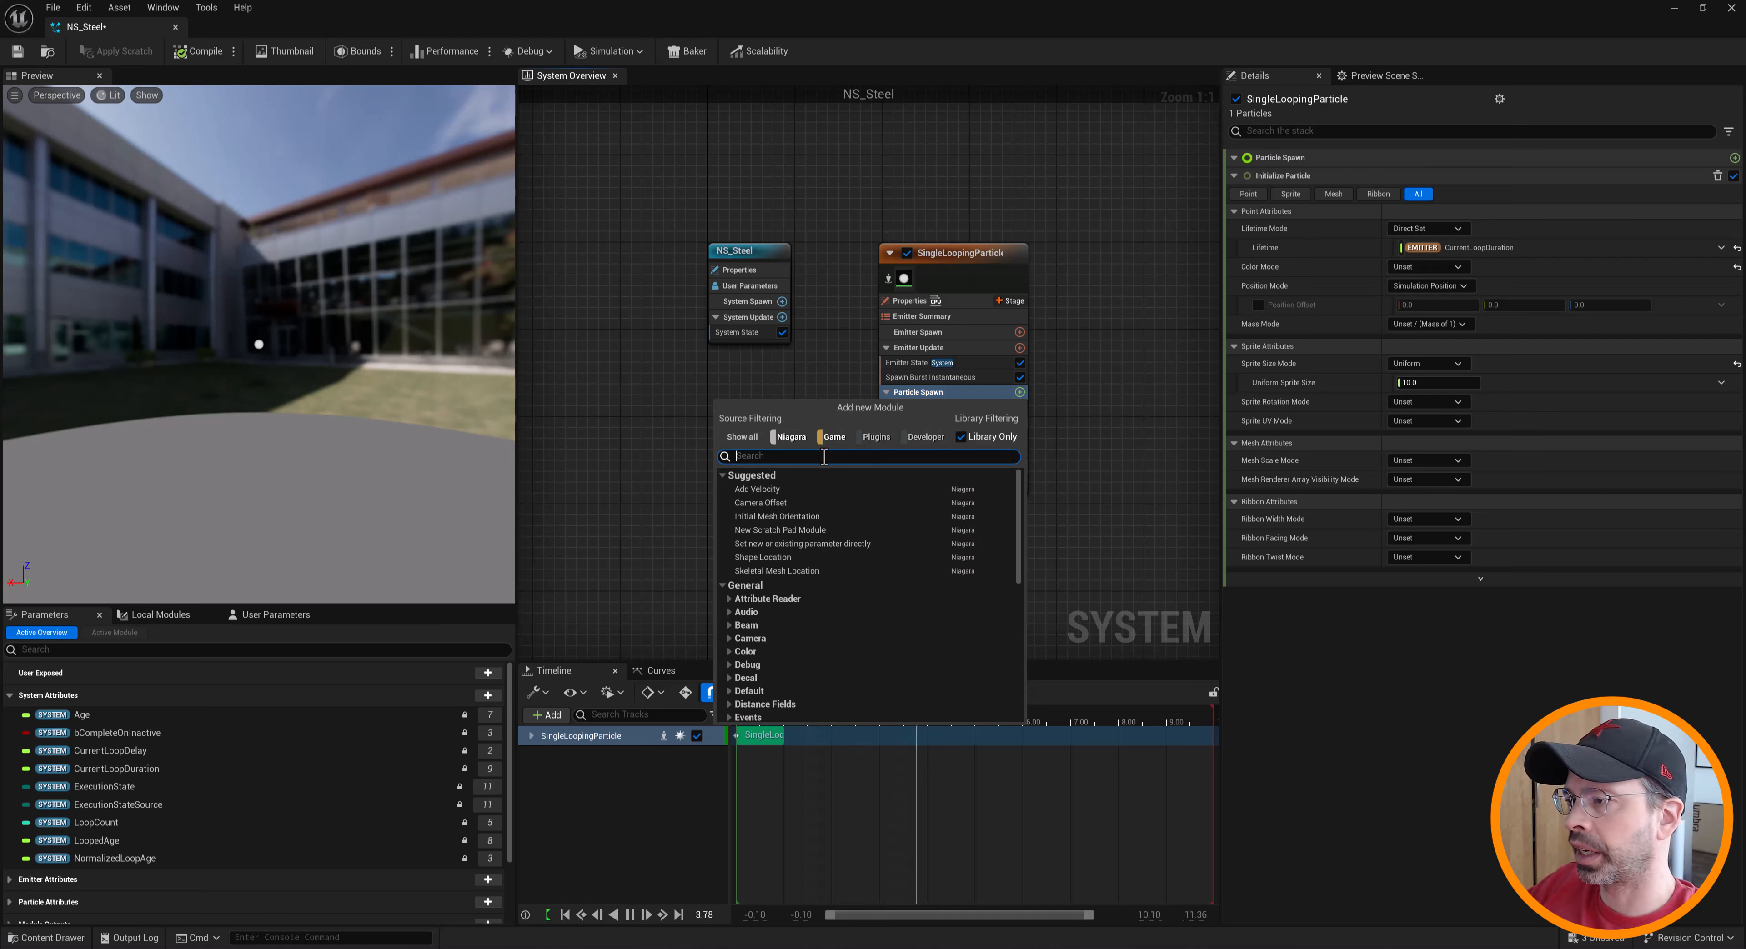
Set the Spawn Count of the emitter's Spawn Burst Instantaneous module to 2000
click(940, 379)
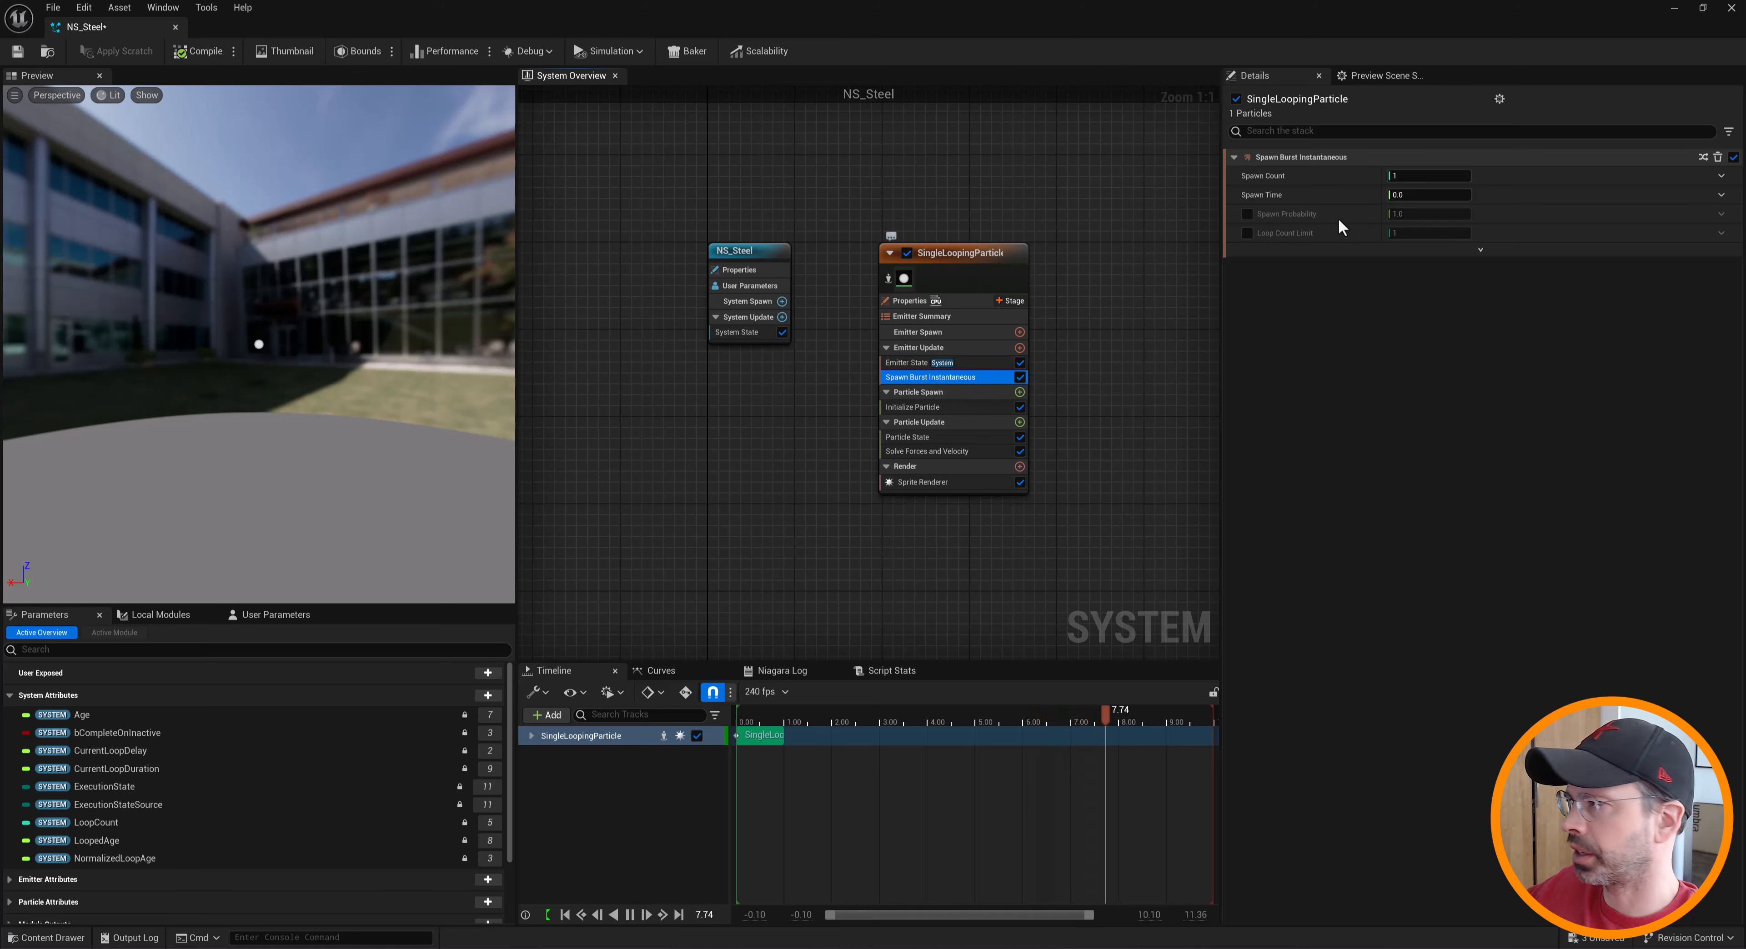
drag(1444, 175, 1454, 175)
click(1426, 176)
text(000)
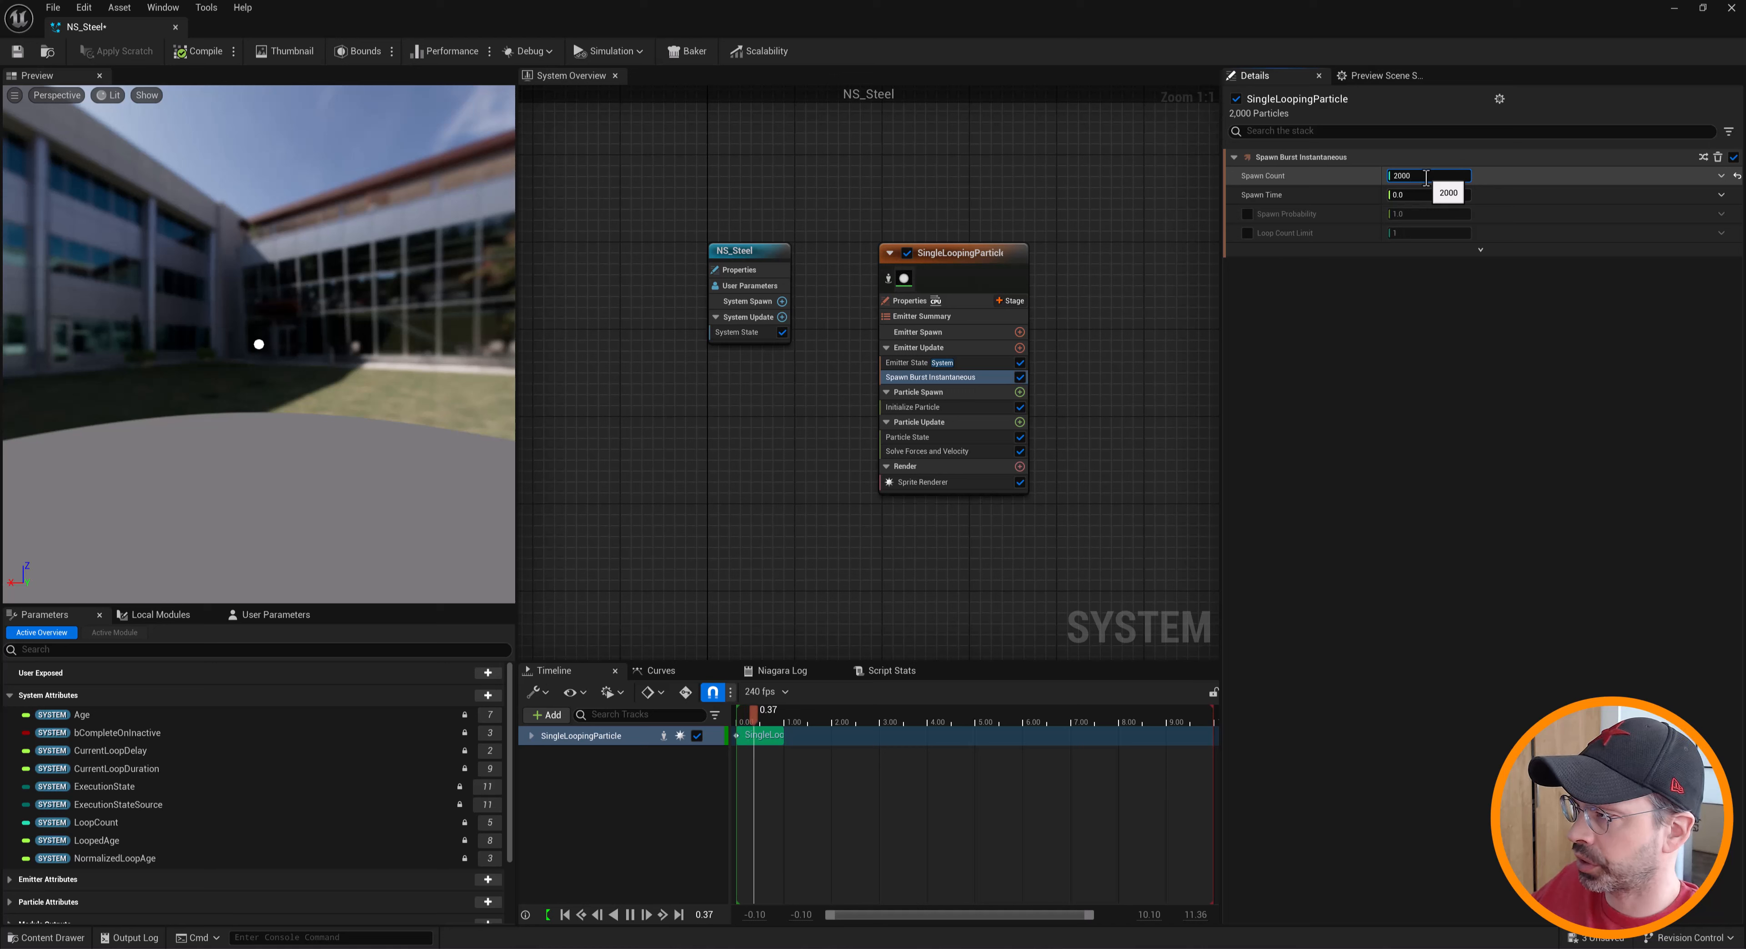
text(3)
key(Return)
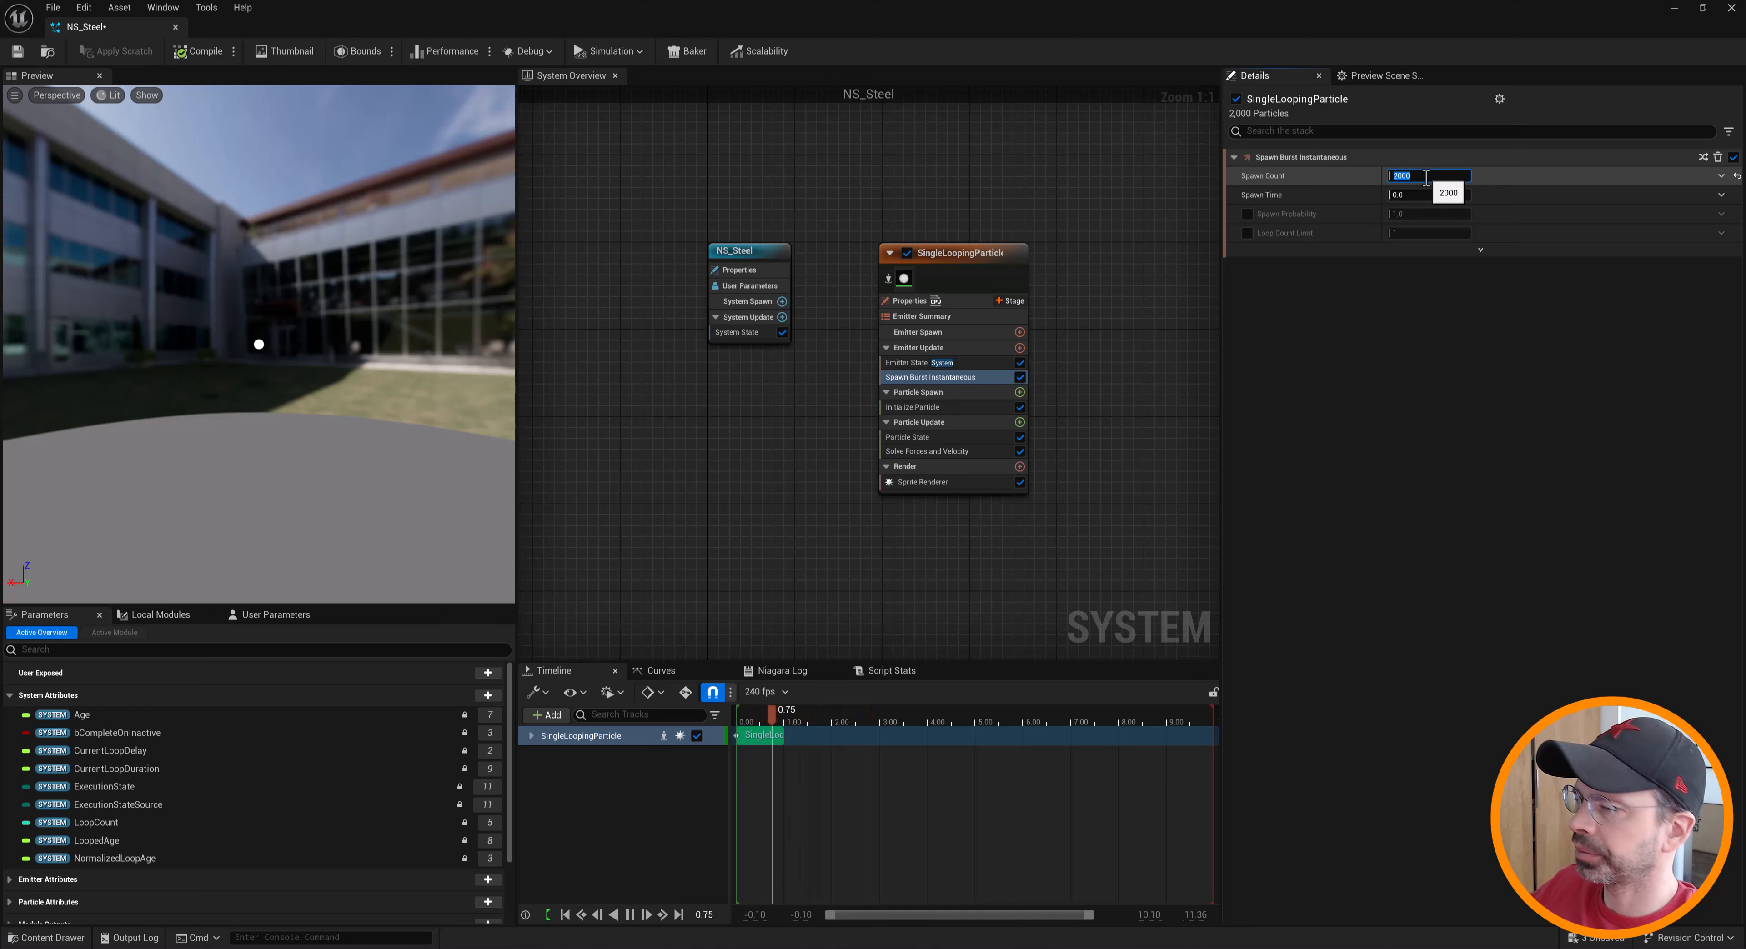
key(BackSpace)
key(Return)
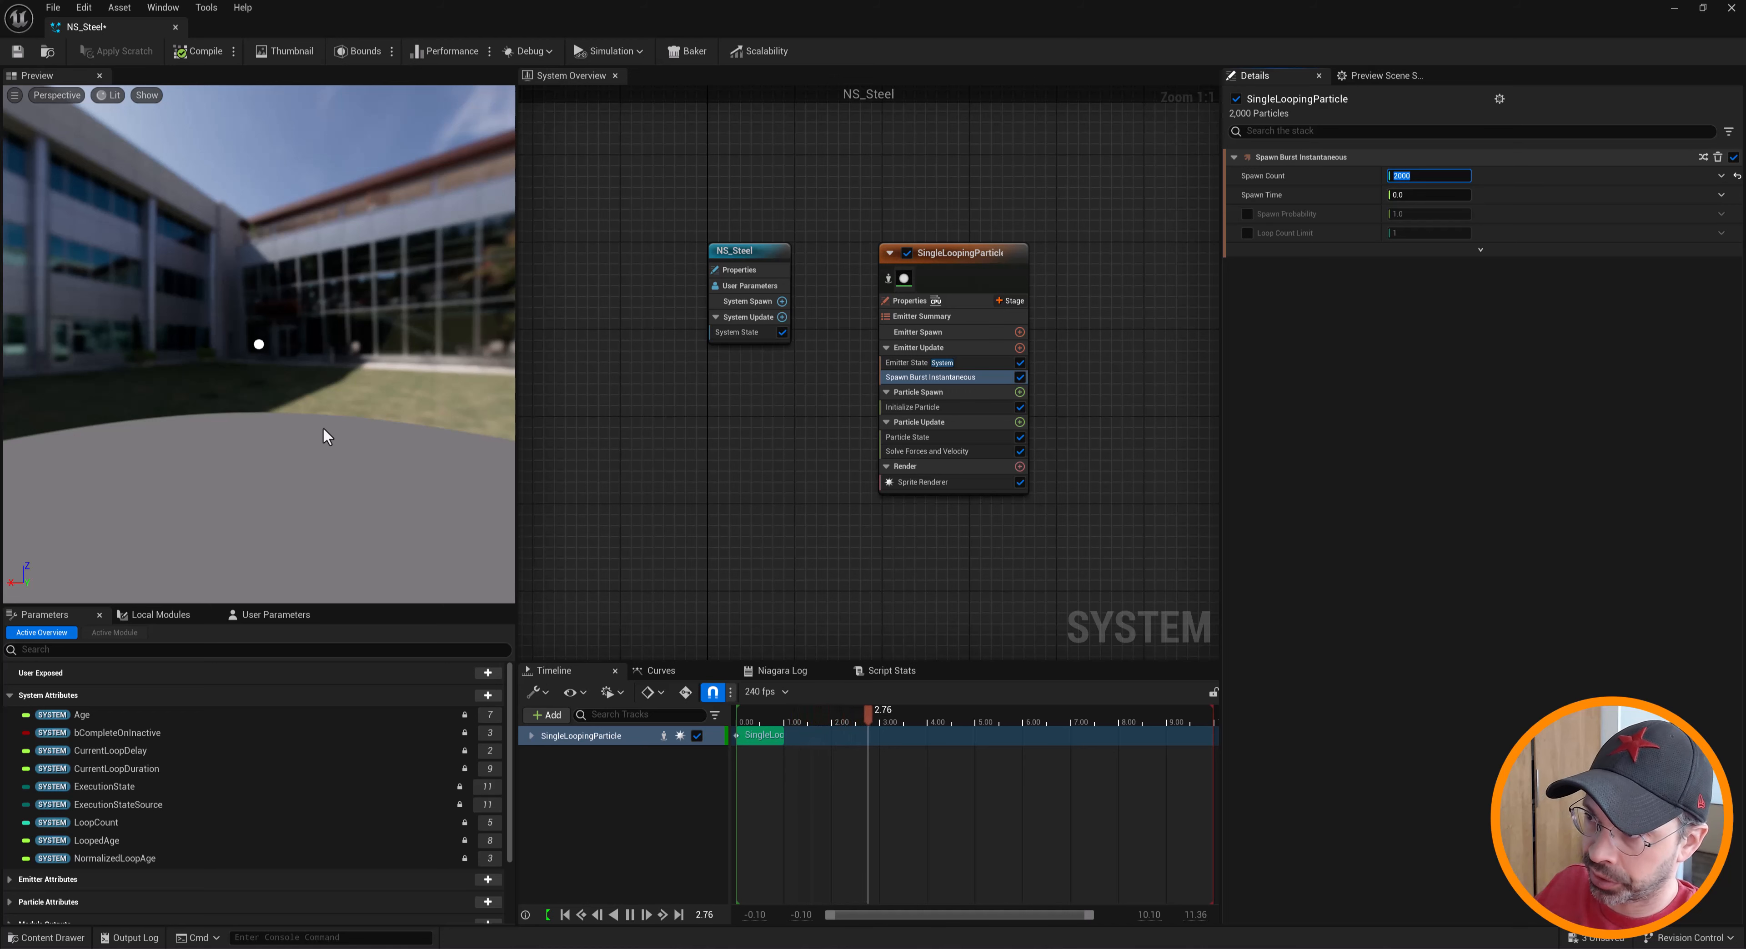
Add an Initialize Mesh Reproduction Sprite module to the emitter's Particle Spawn stage
click(1019, 392)
text(mesh)
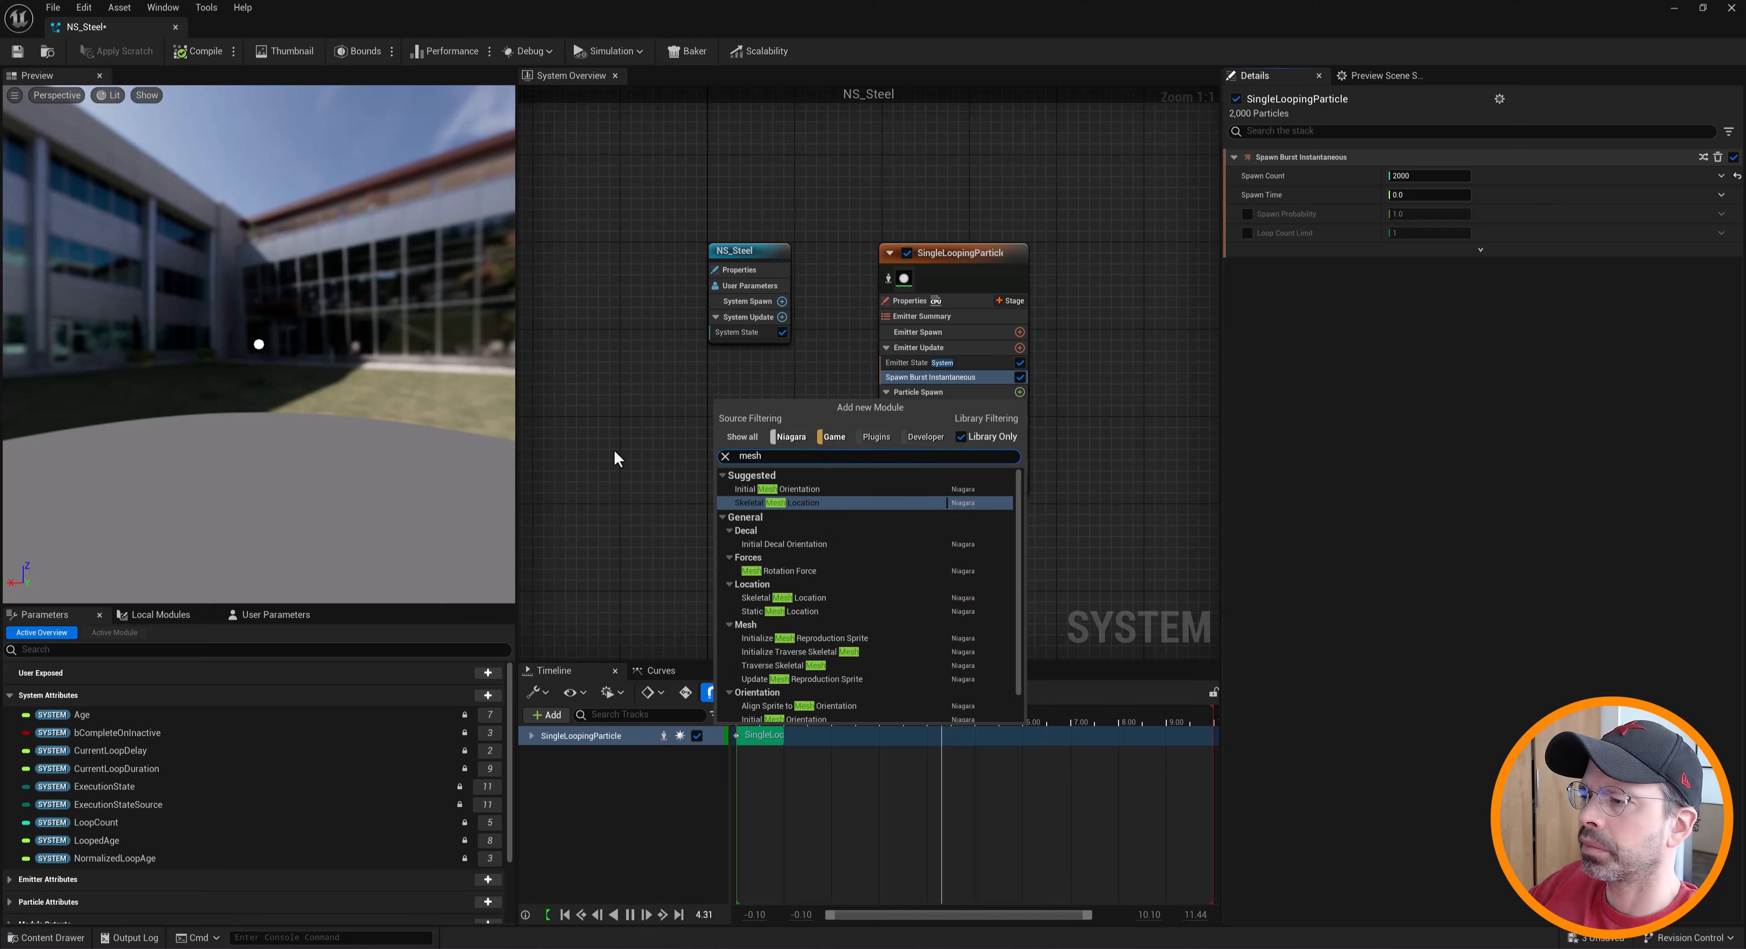
mouse_move(750, 644)
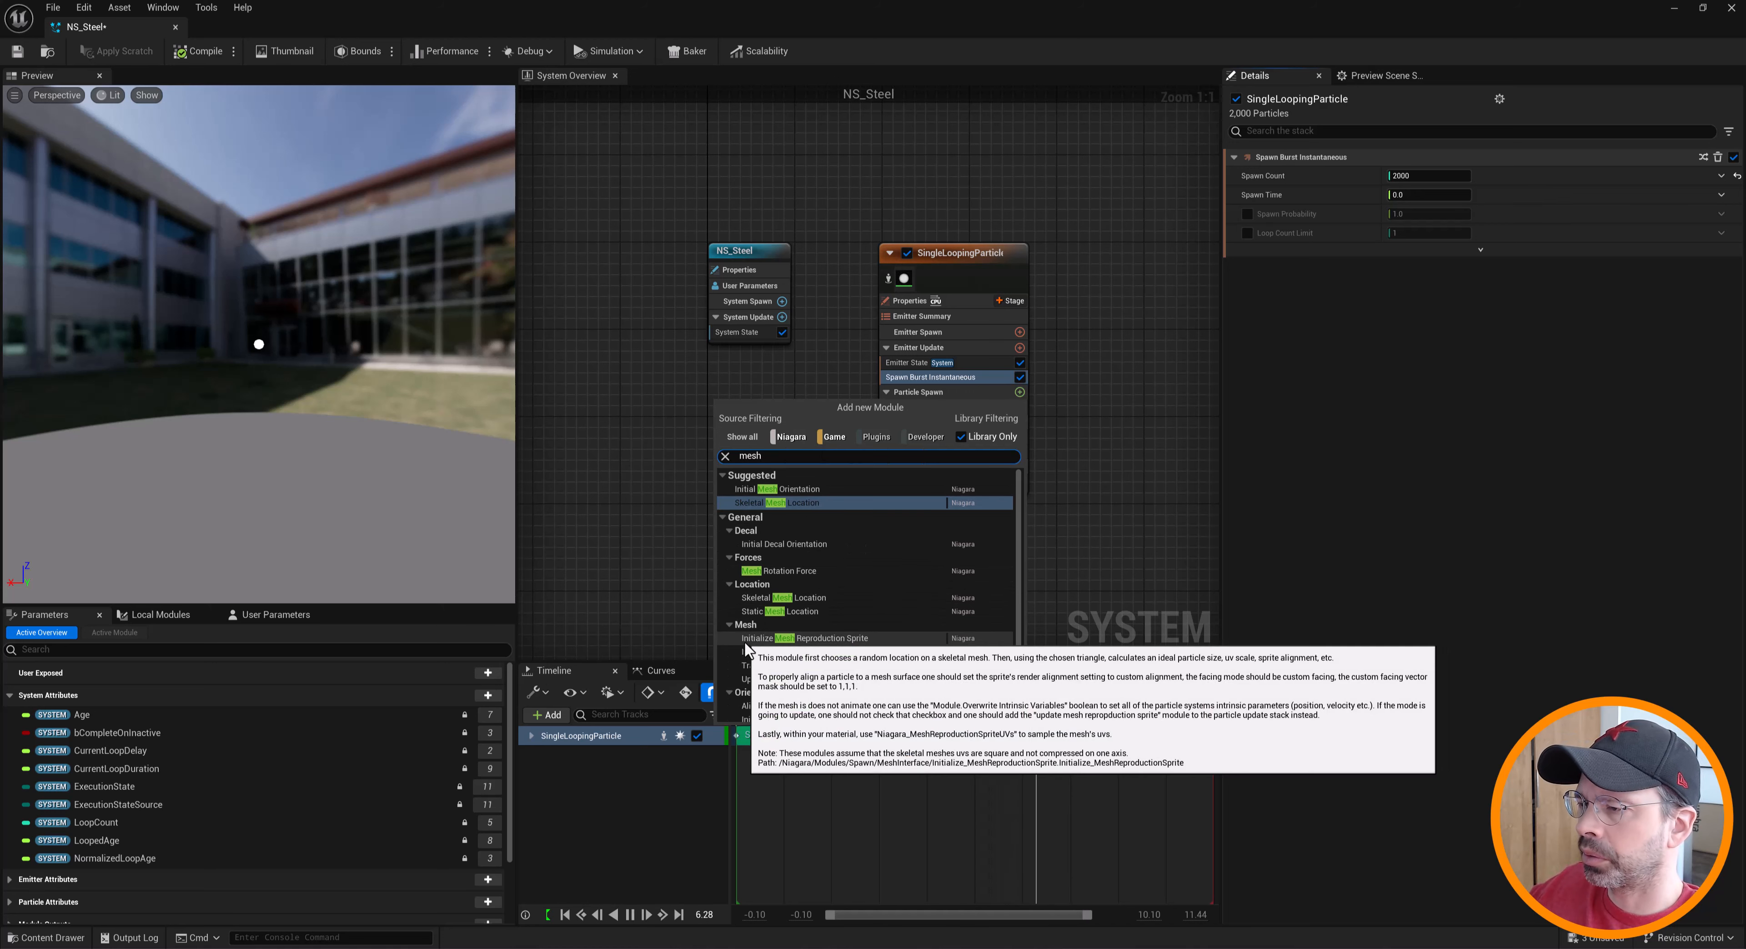
click(834, 639)
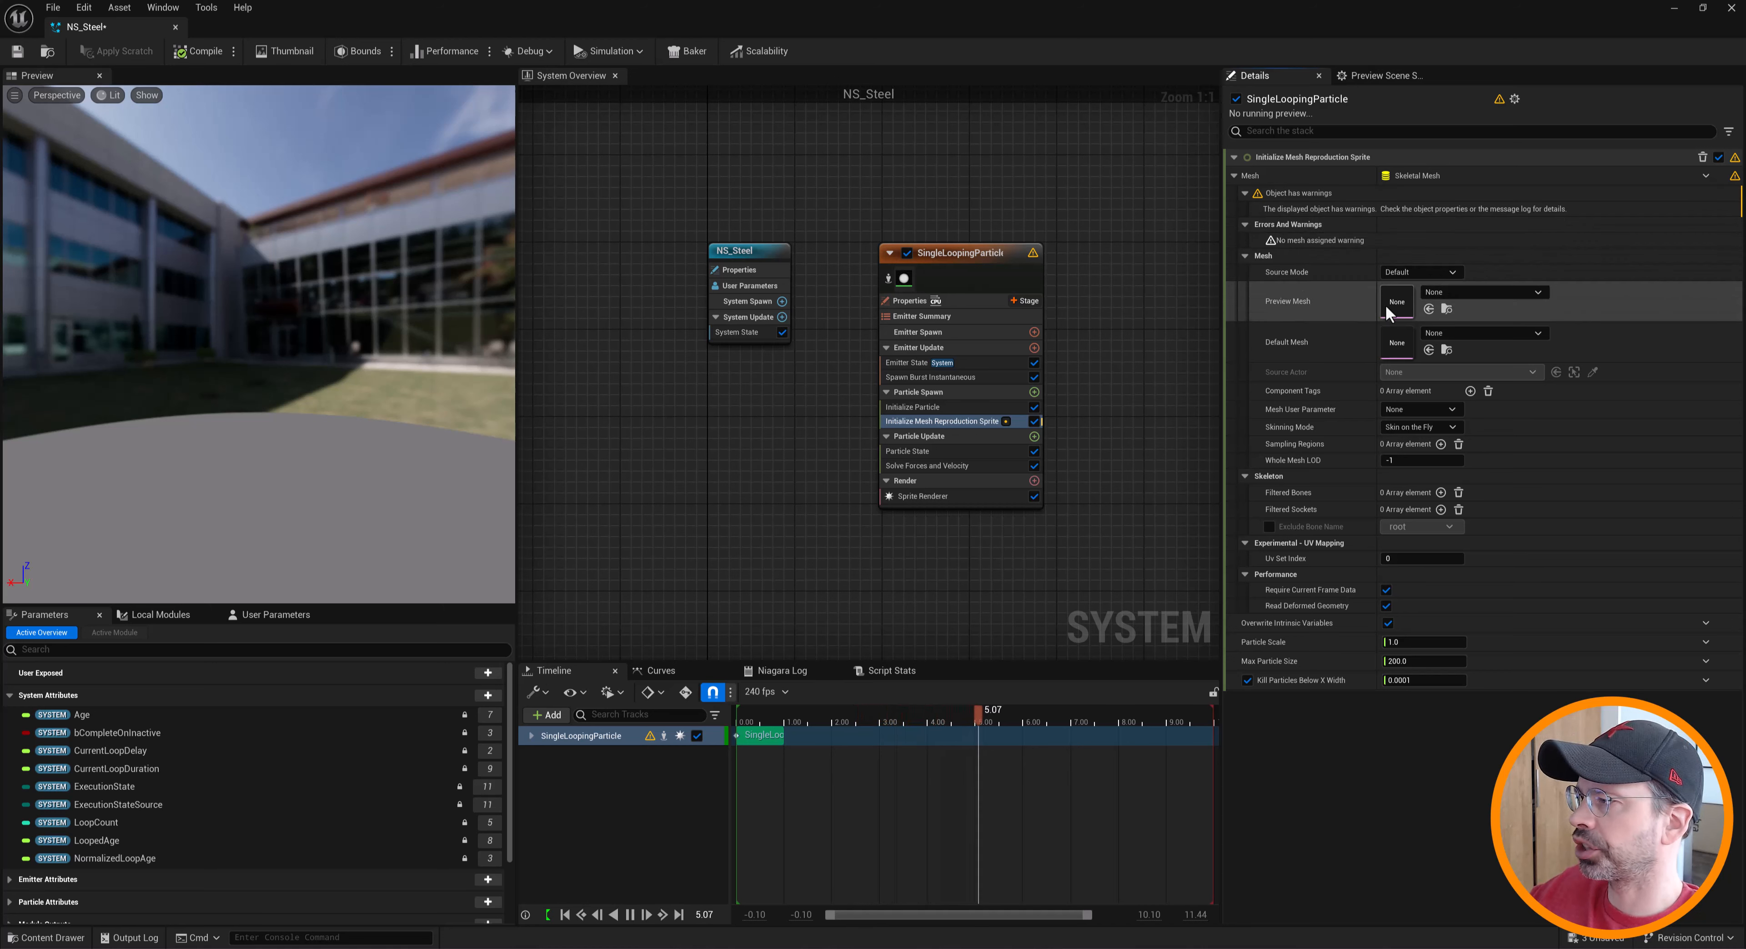
Assign the Steel skeletal mesh as the module's Preview Mesh and apply the fix for its CPU access error
click(1510, 292)
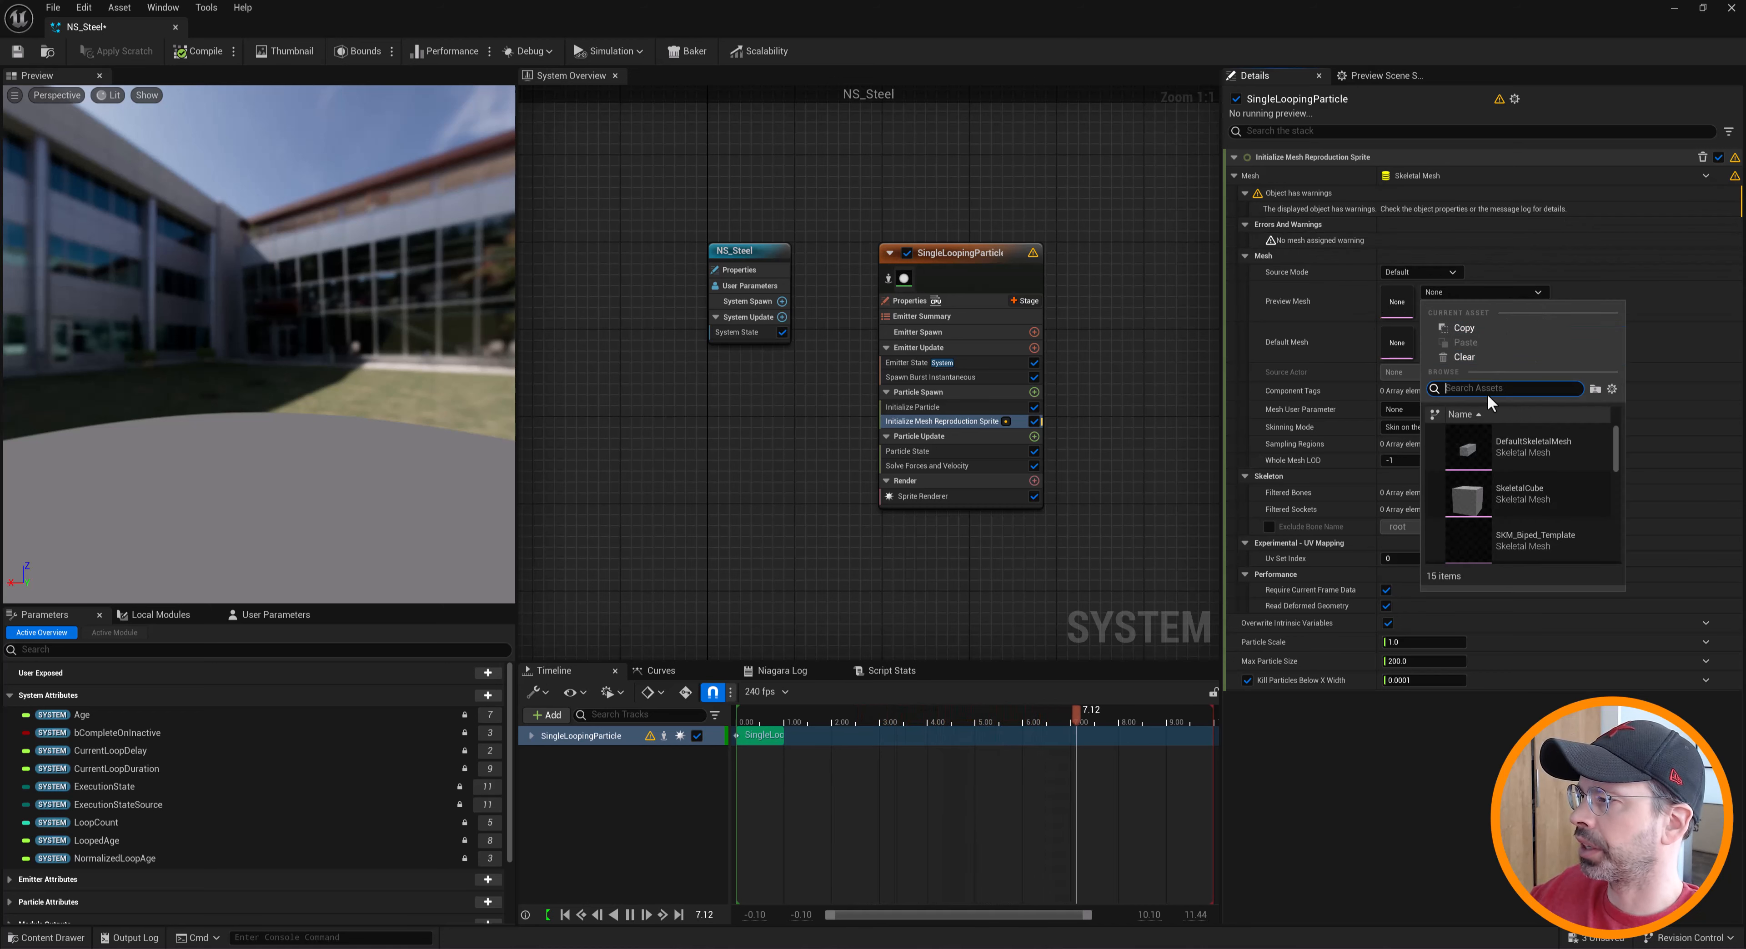
text(steel)
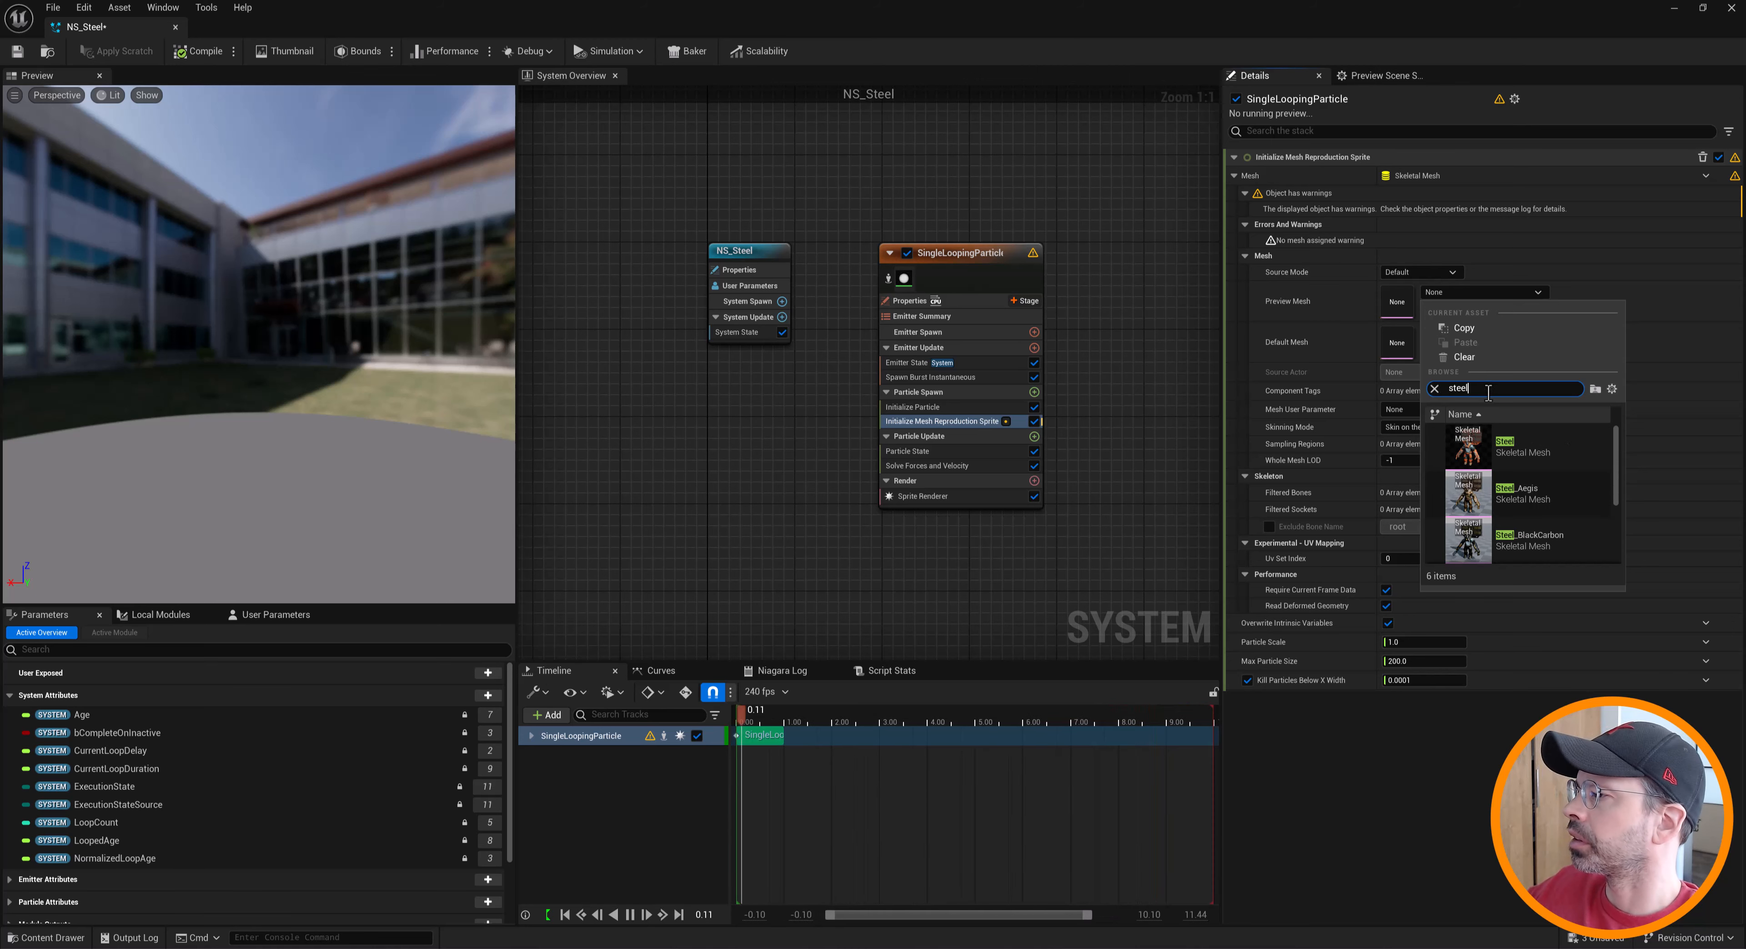
click(1481, 449)
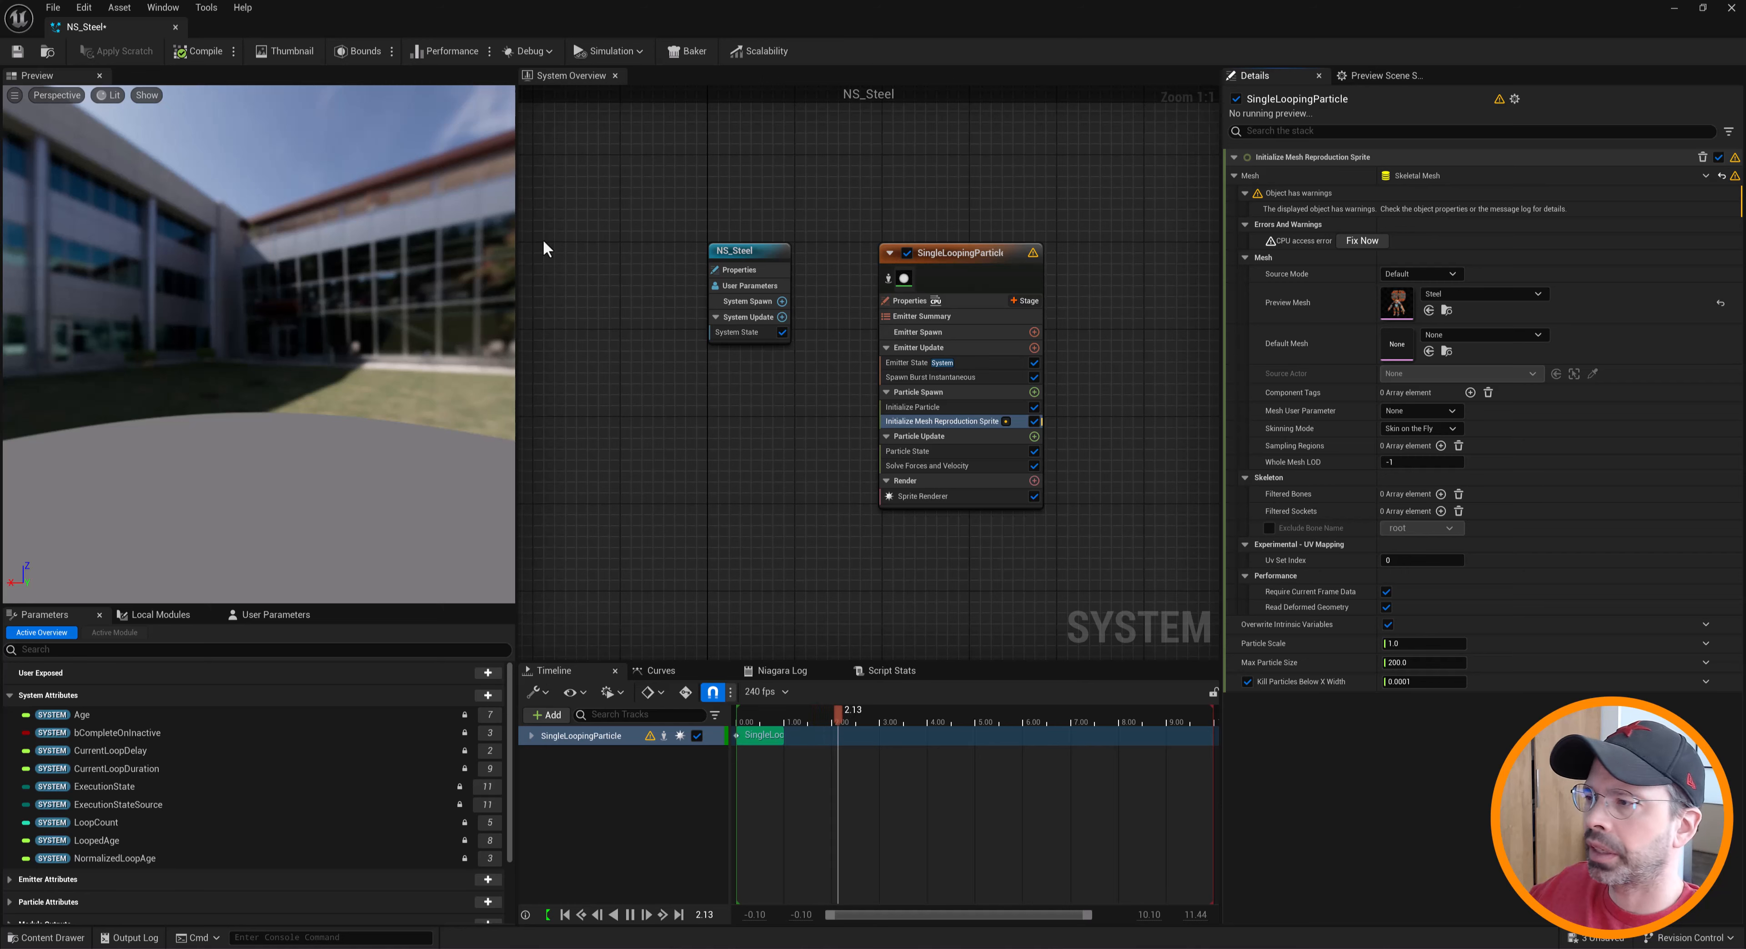
click(995, 421)
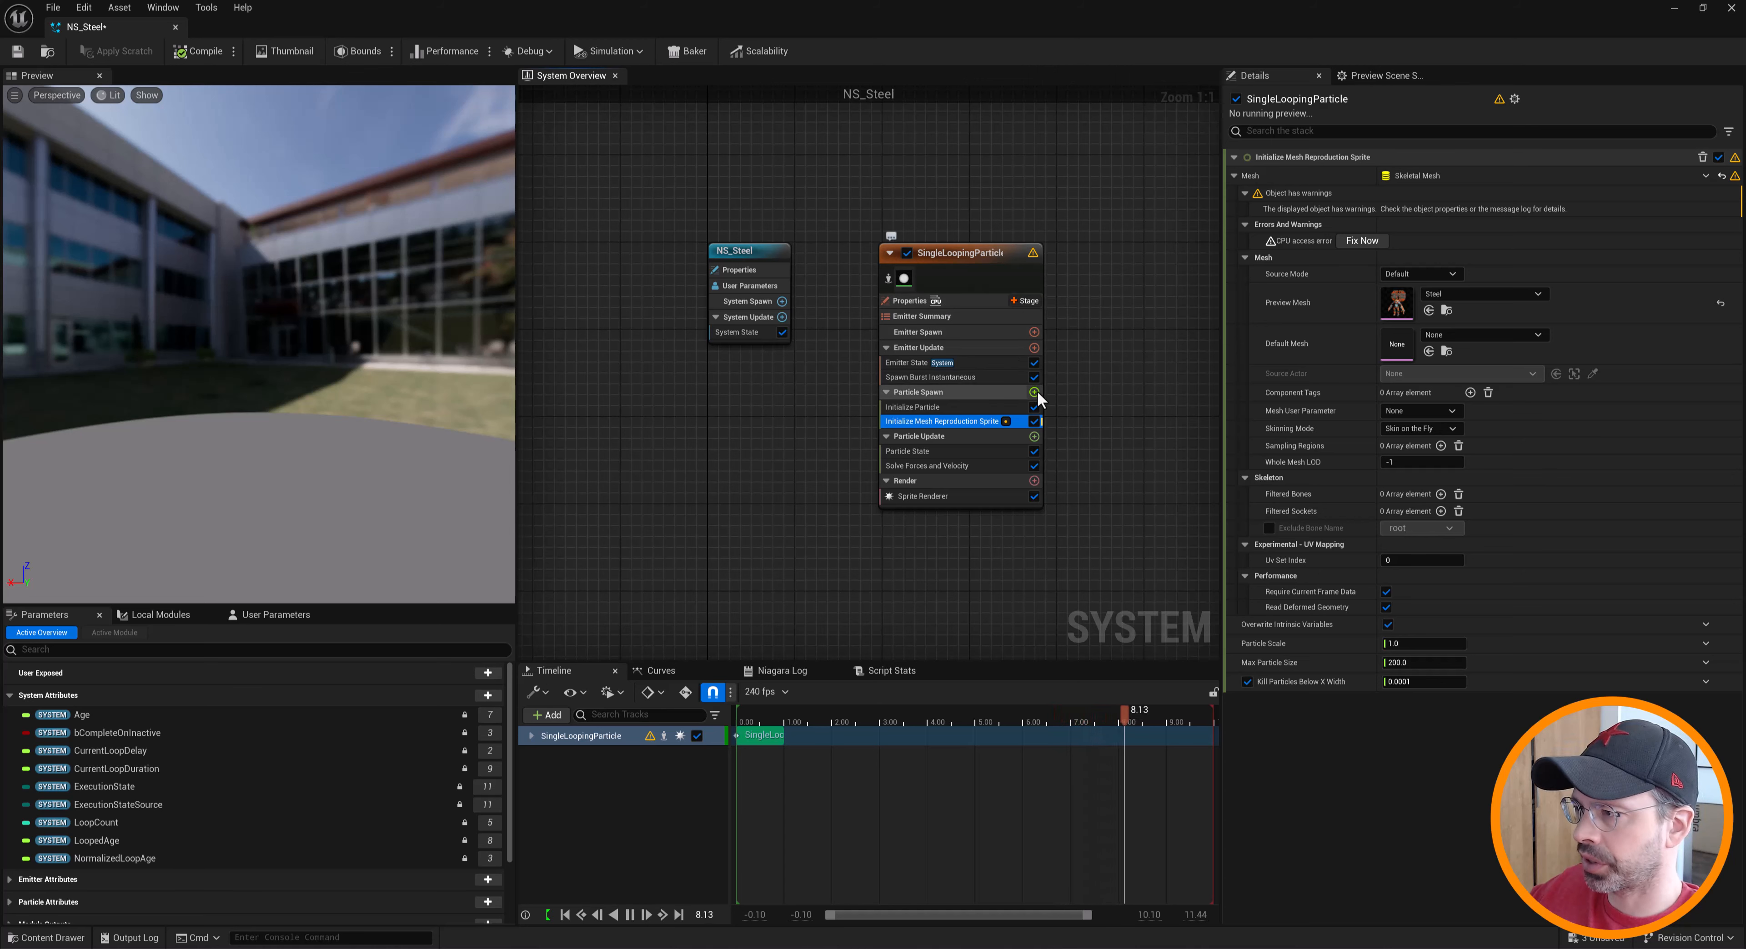
click(1361, 241)
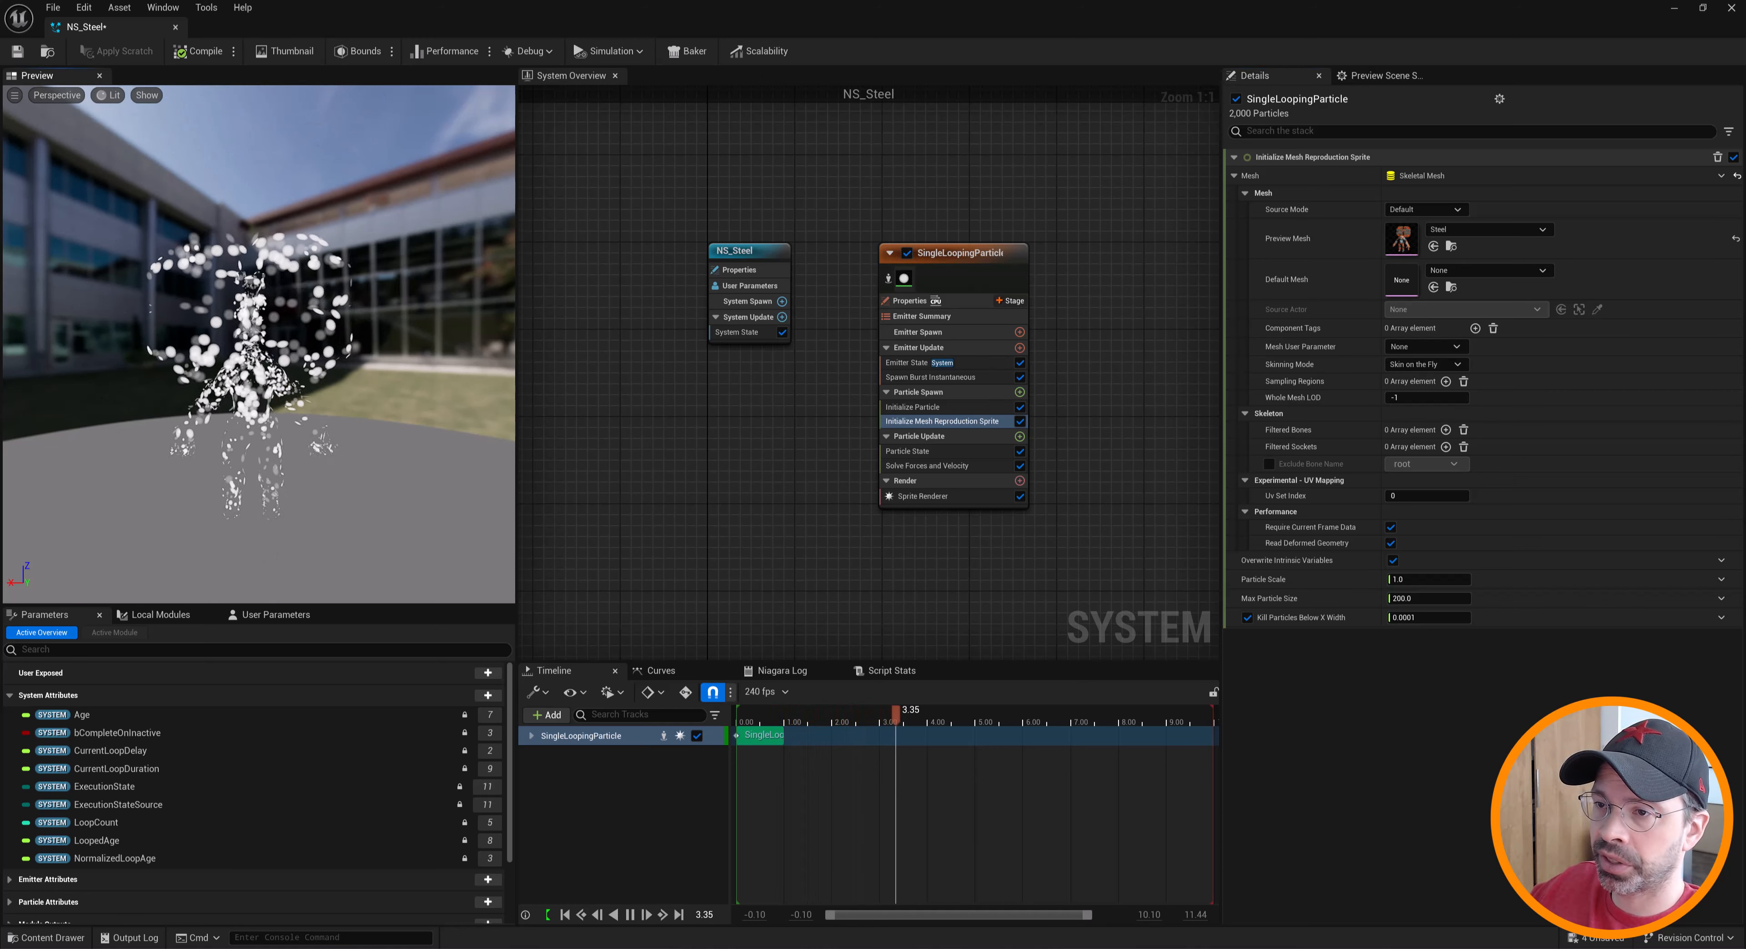
drag(203, 353, 386, 353)
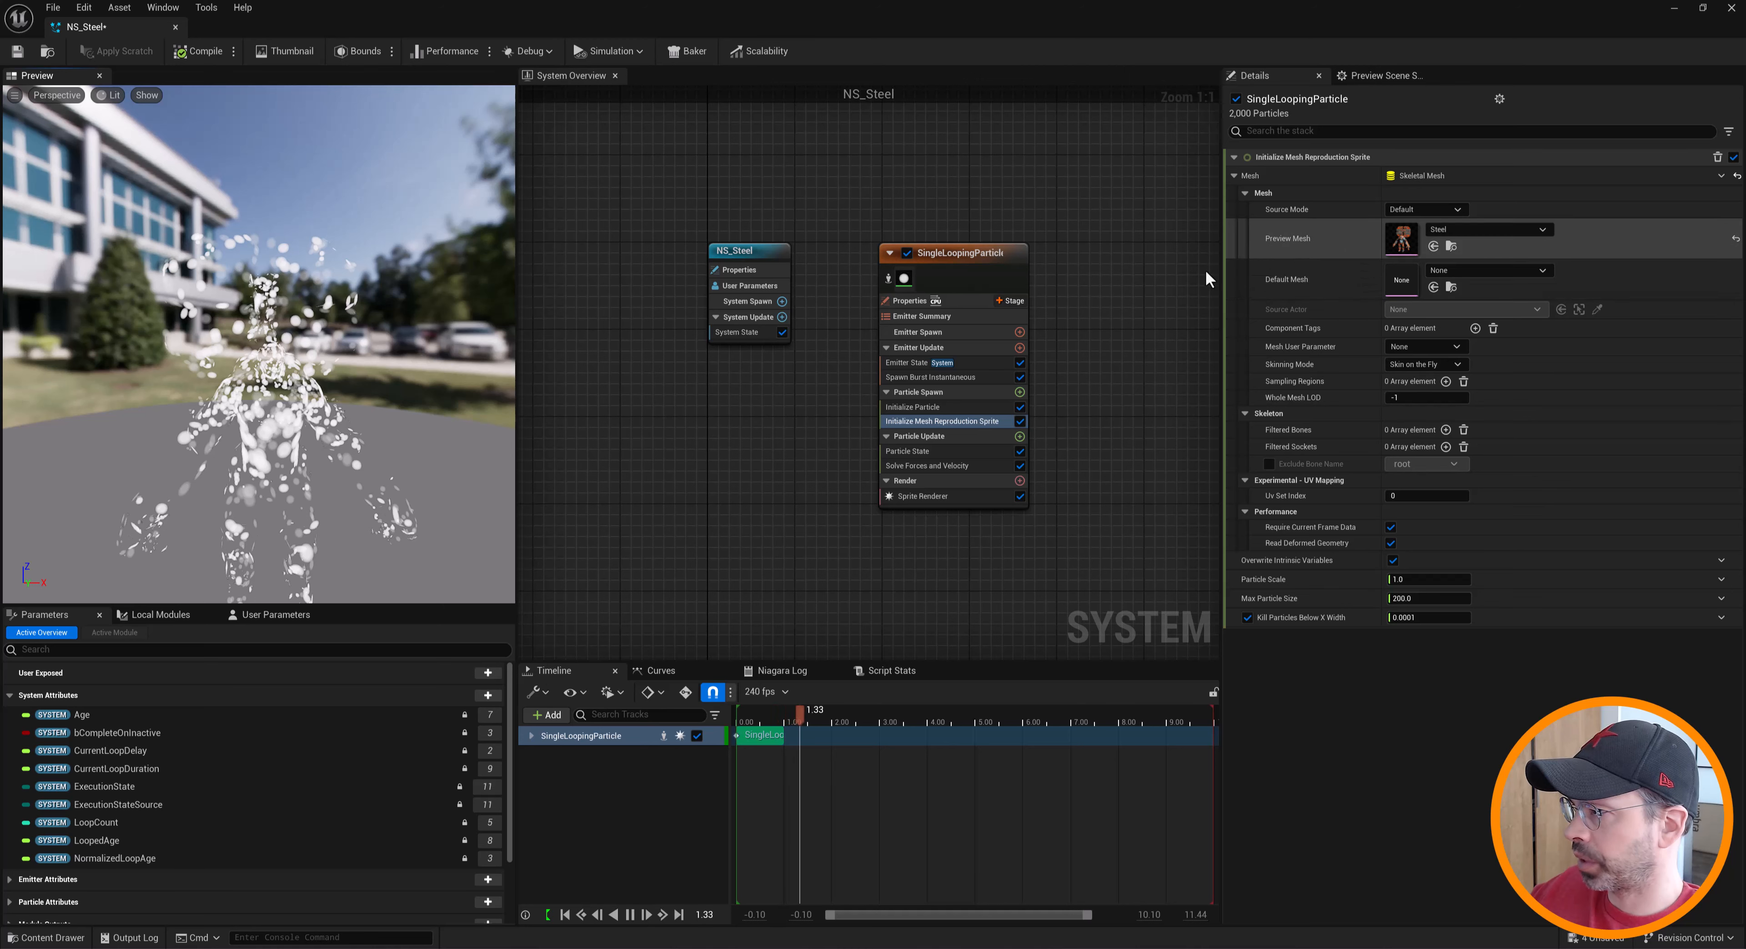
Set the Default Mesh of Initialize Mesh Reproduction Sprite to the Steel skeletal mesh
click(1520, 270)
text(s)
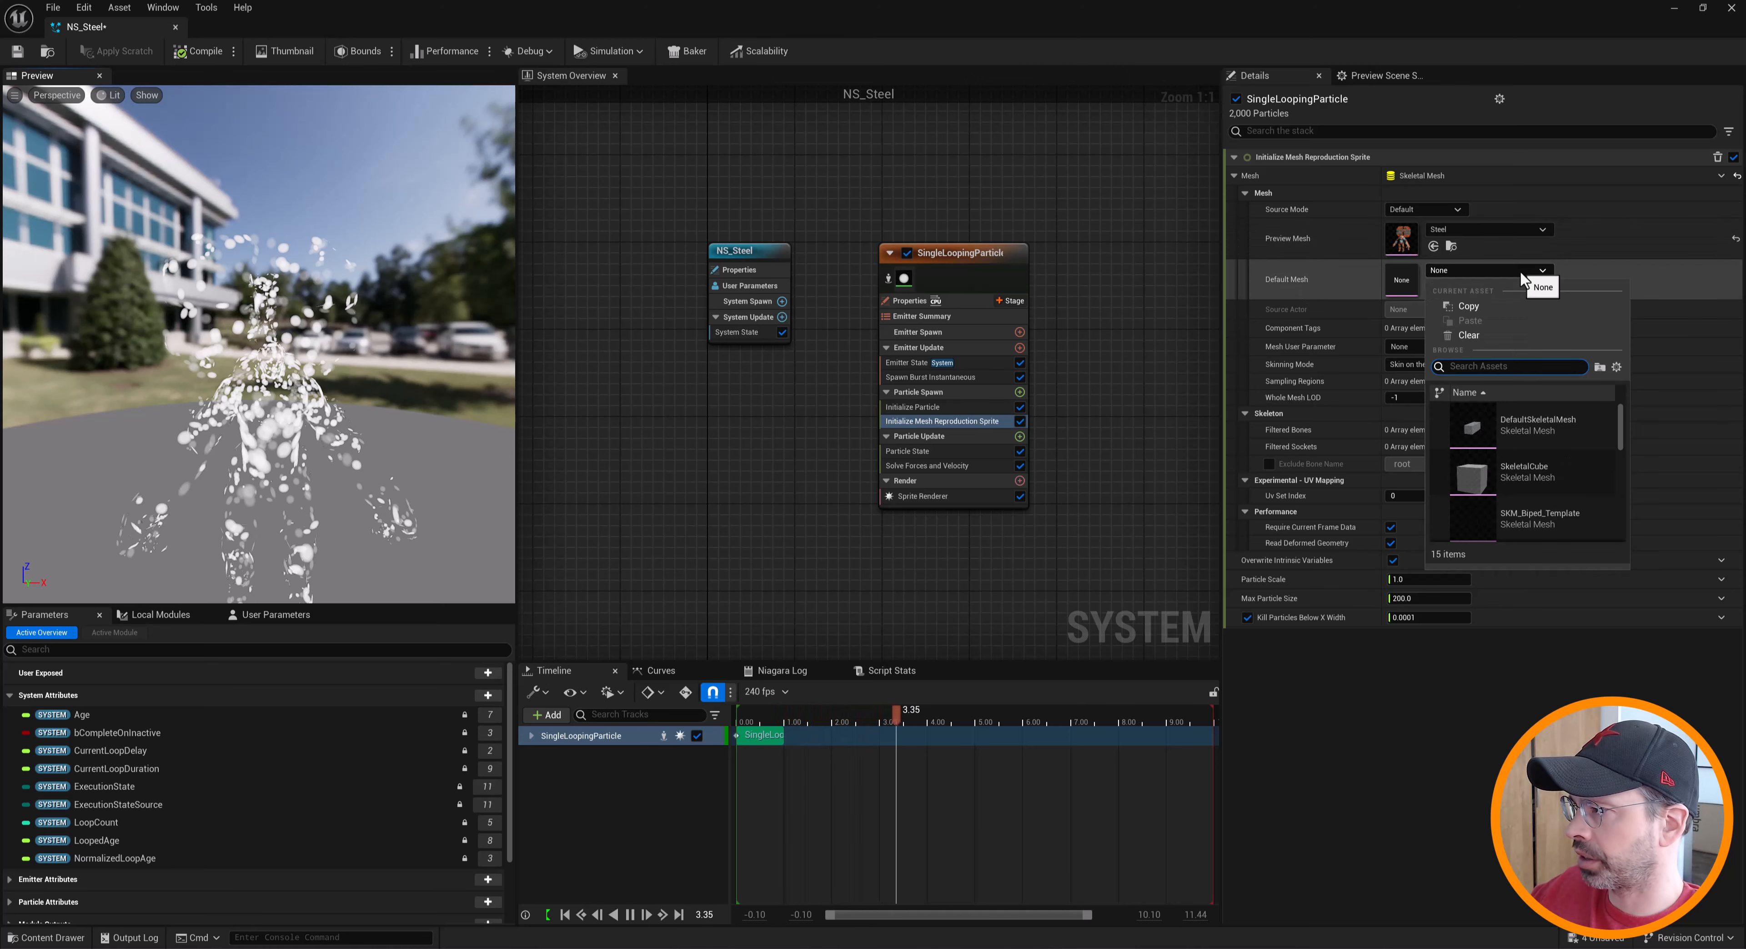
text(teel)
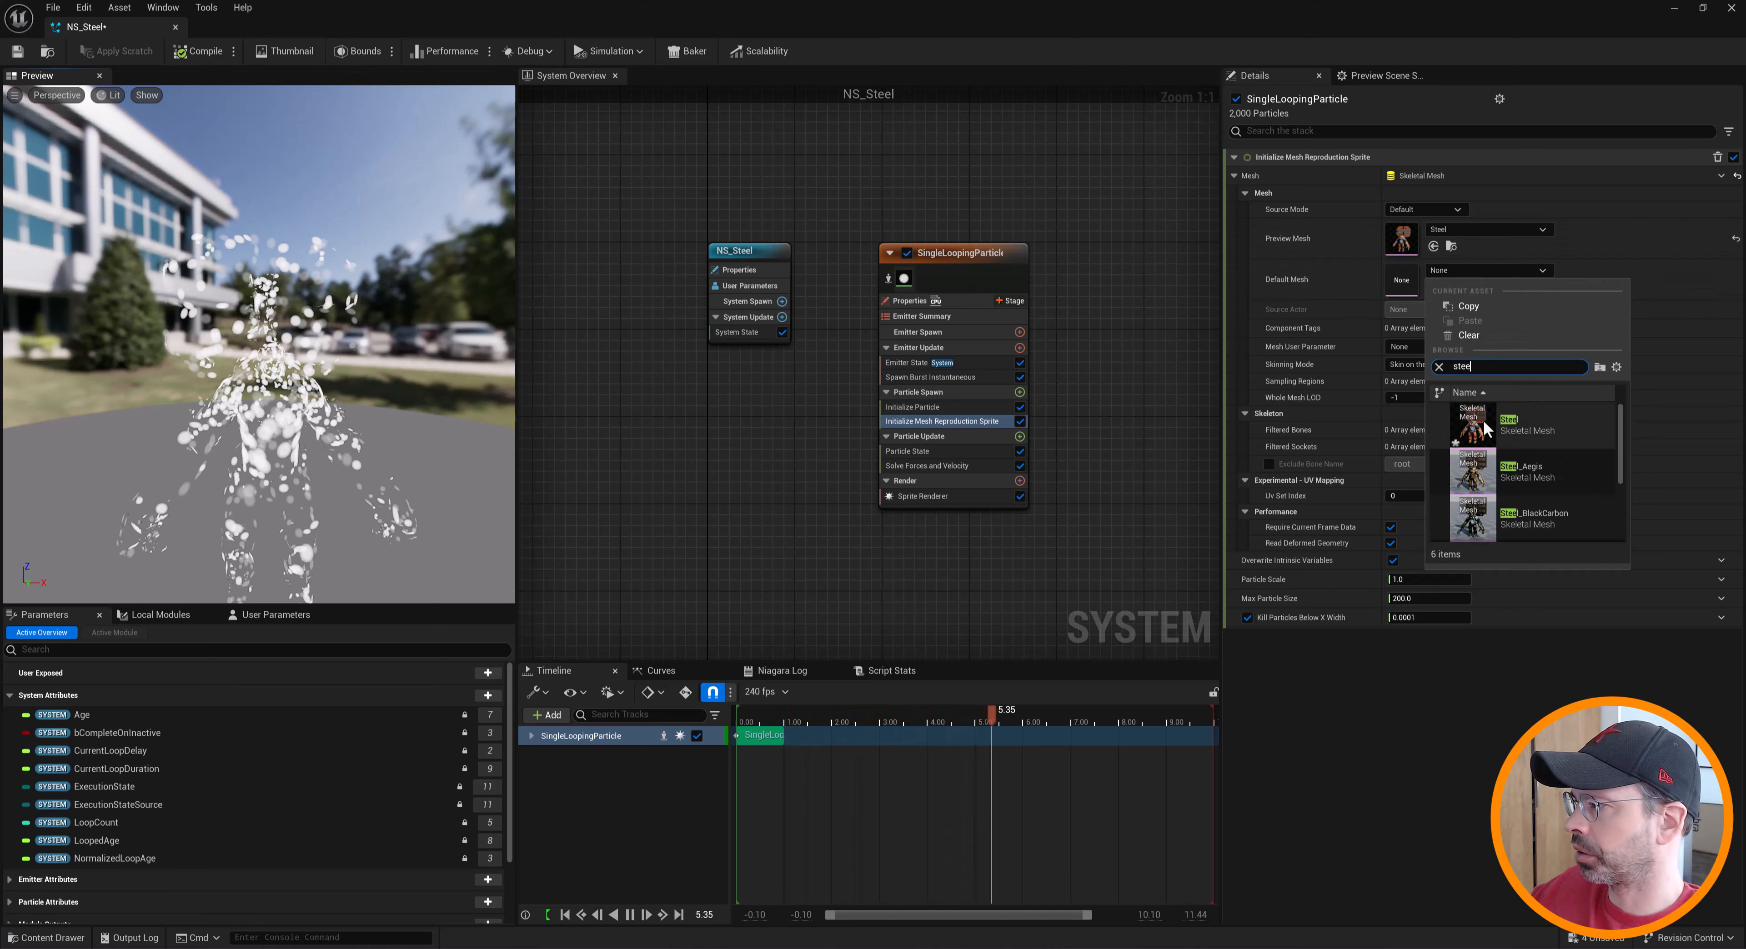
click(1485, 429)
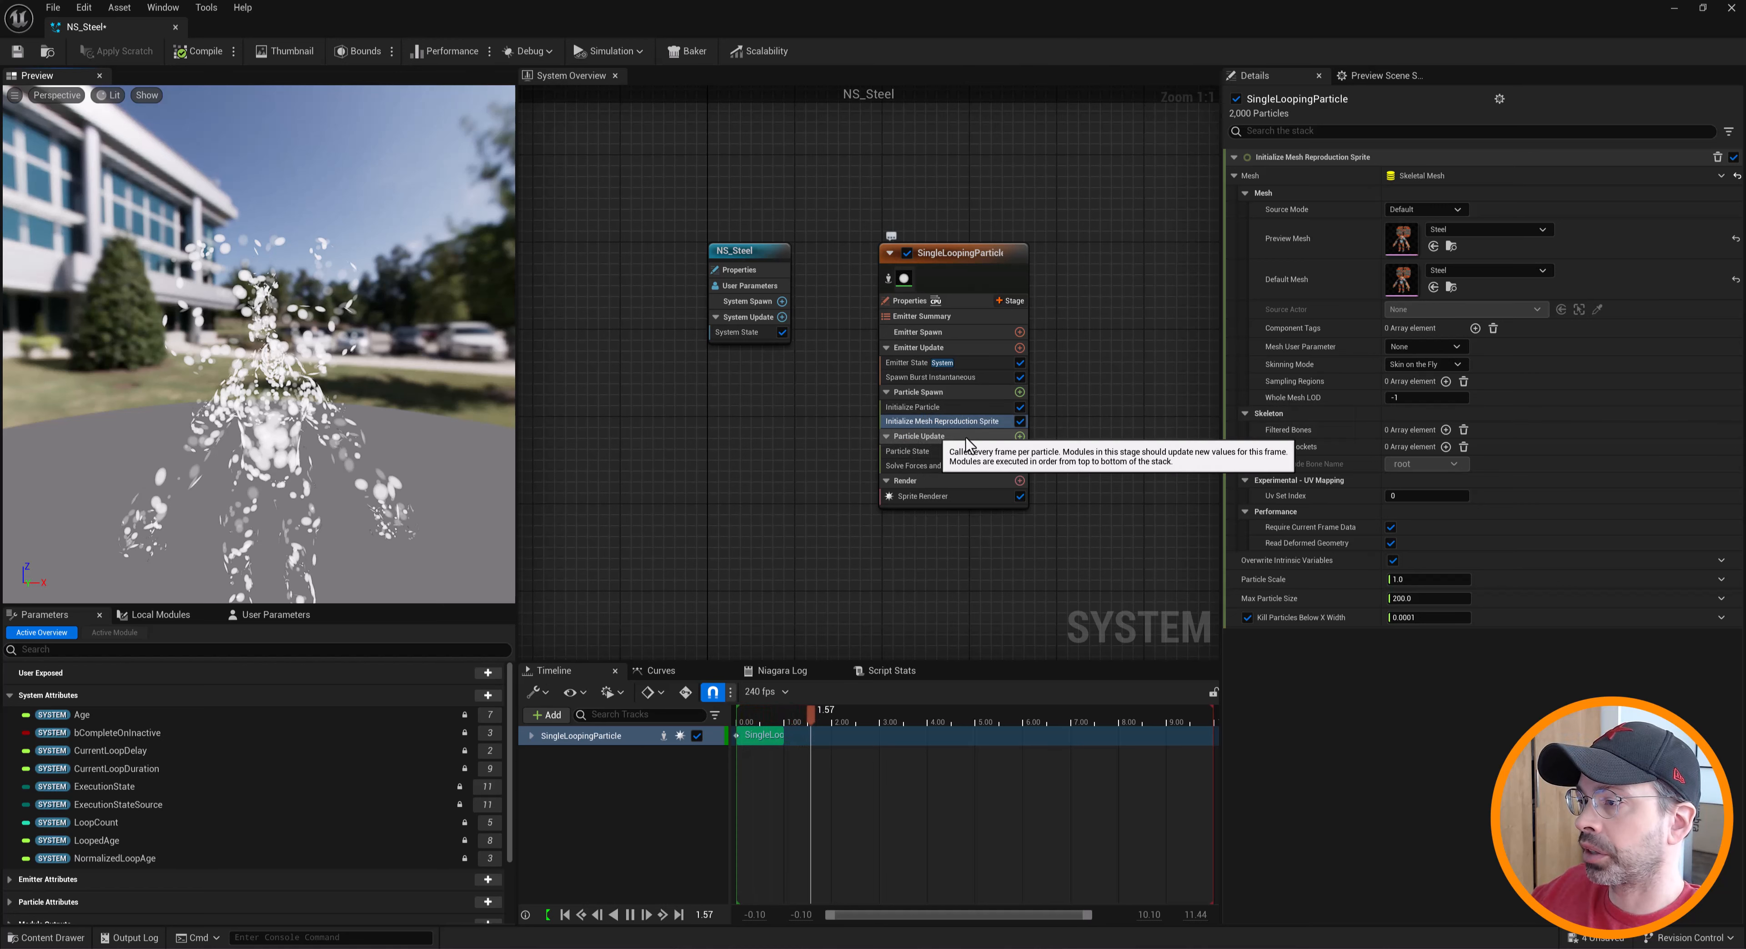
Add an Update Mesh Reproduction Sprite module to the emitter's Particle Update stage
click(1019, 436)
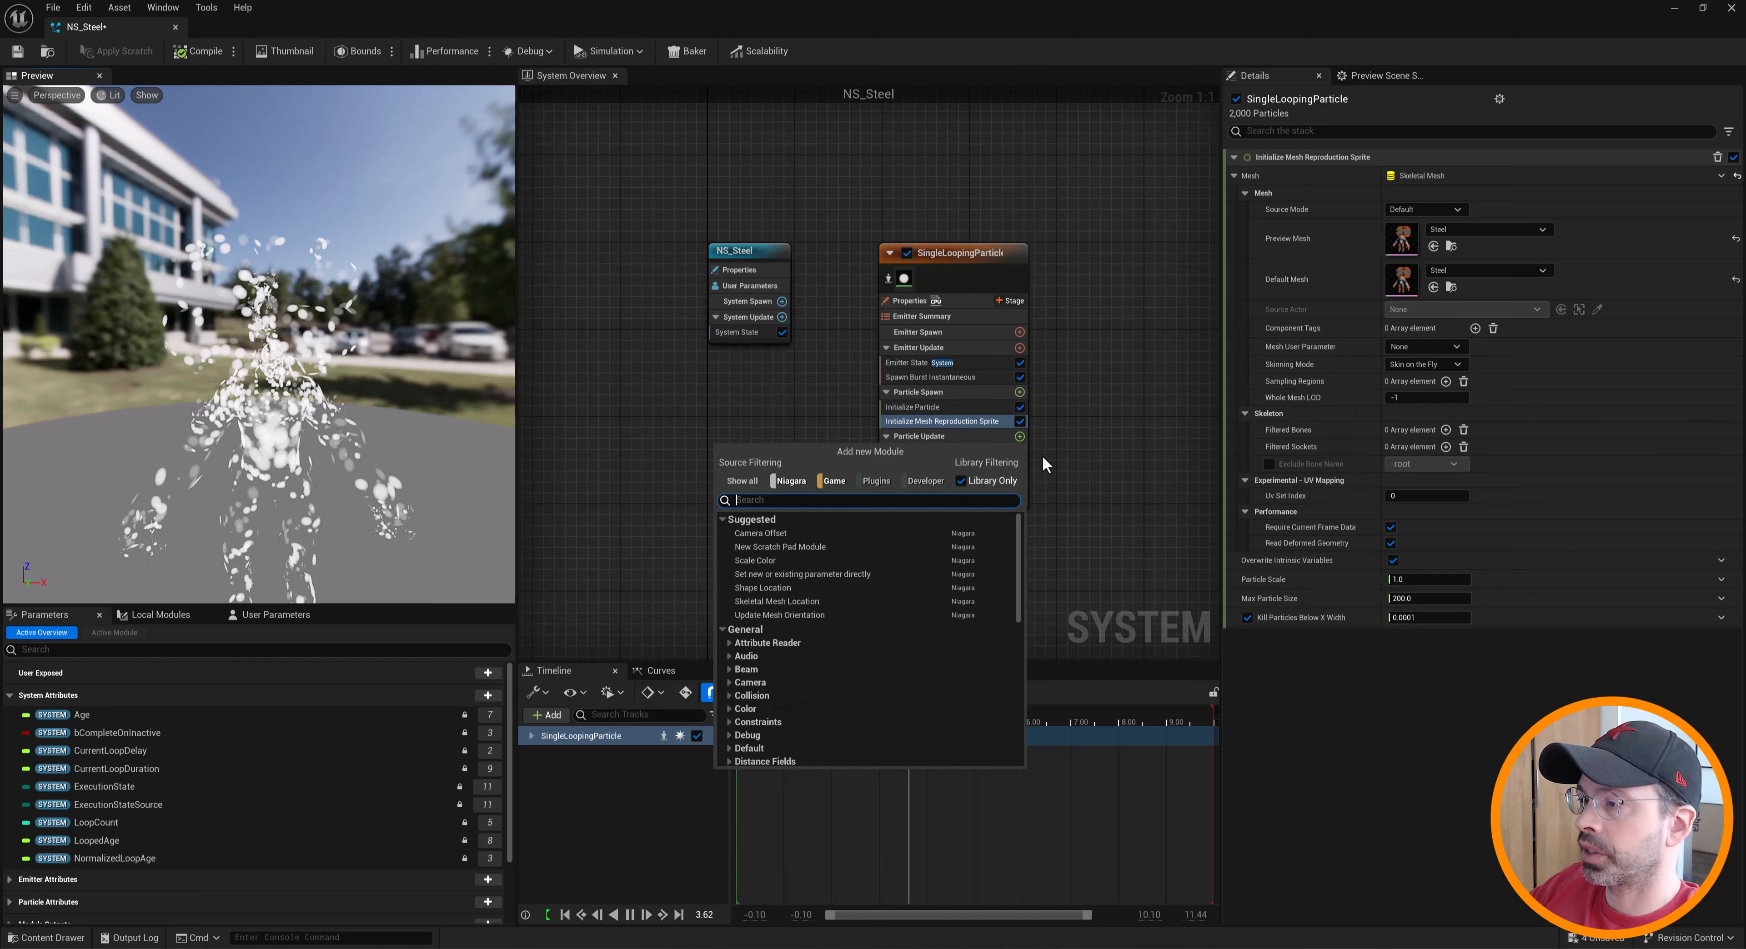
text(mesh rep)
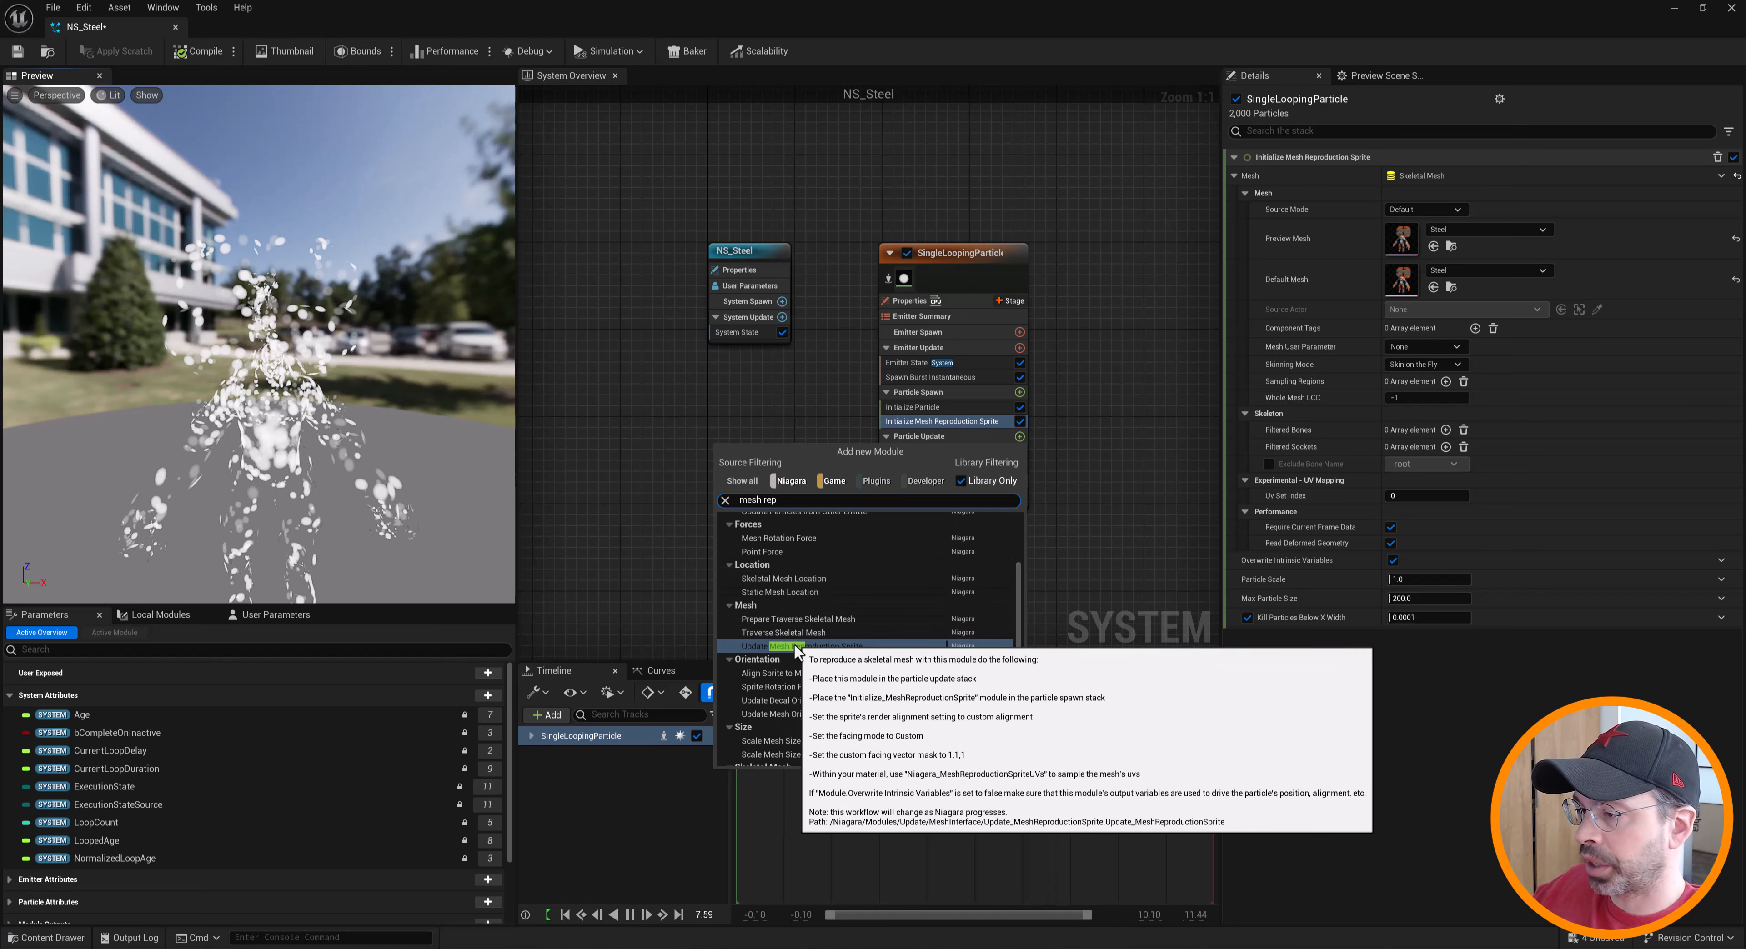
click(823, 646)
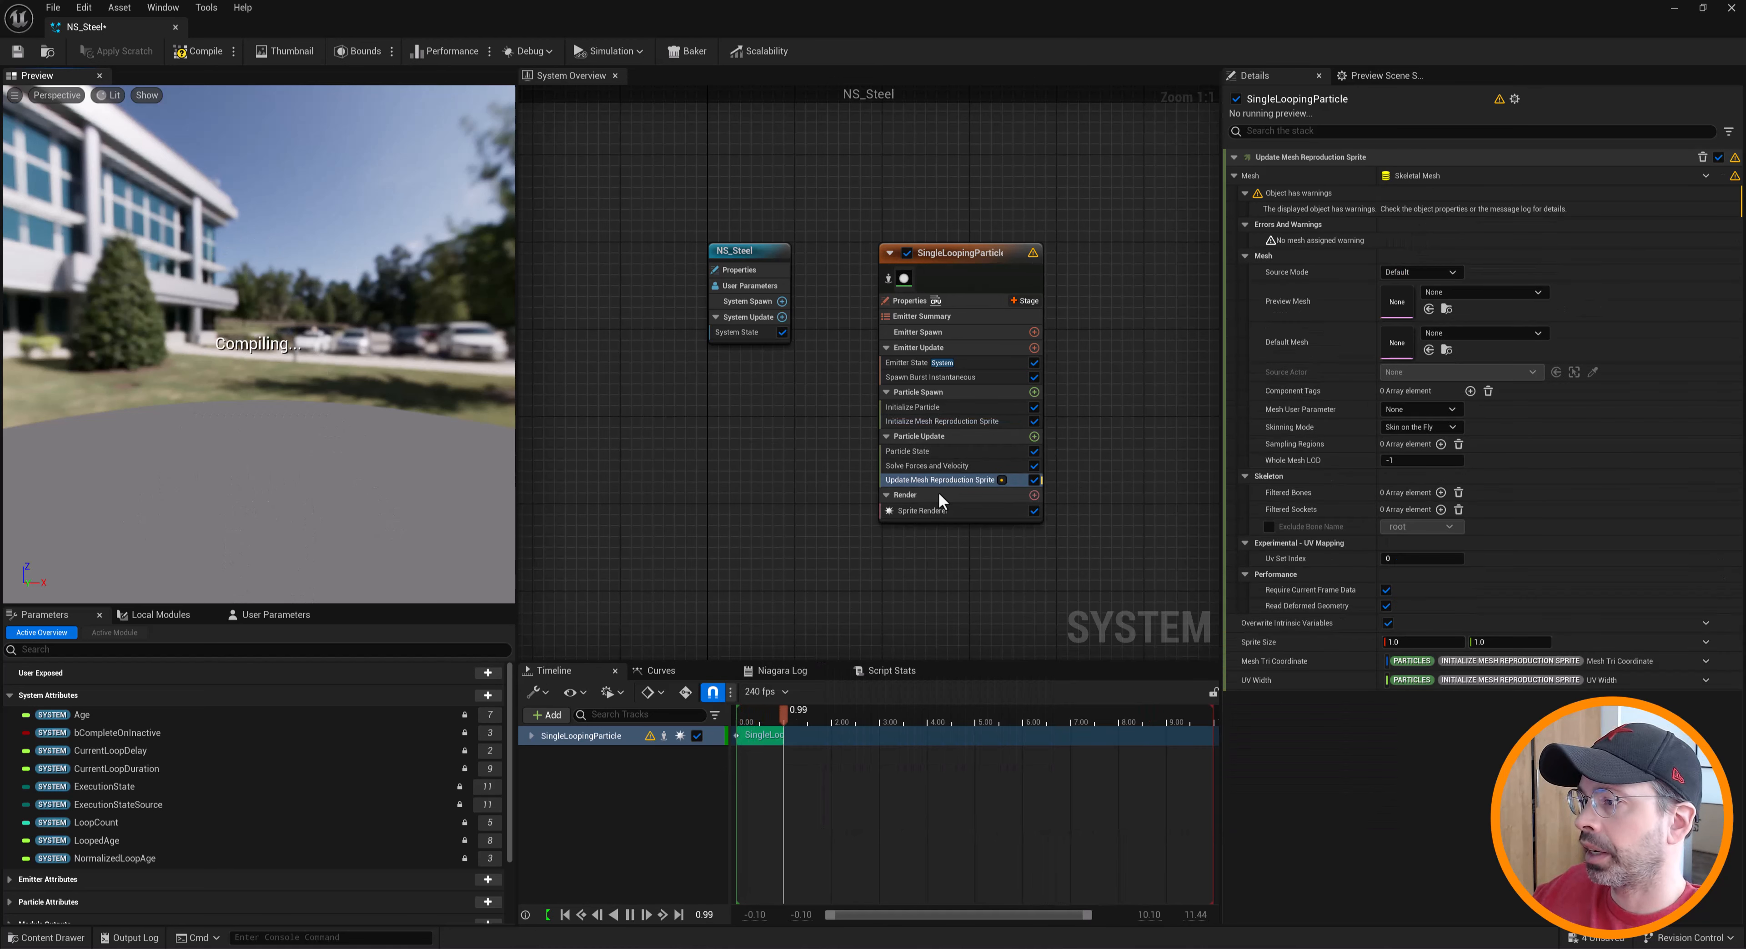
Assign the Steel skeletal mesh as both Preview Mesh and Default Mesh of Update Mesh Reproduction Sprite
click(1464, 292)
text(stee)
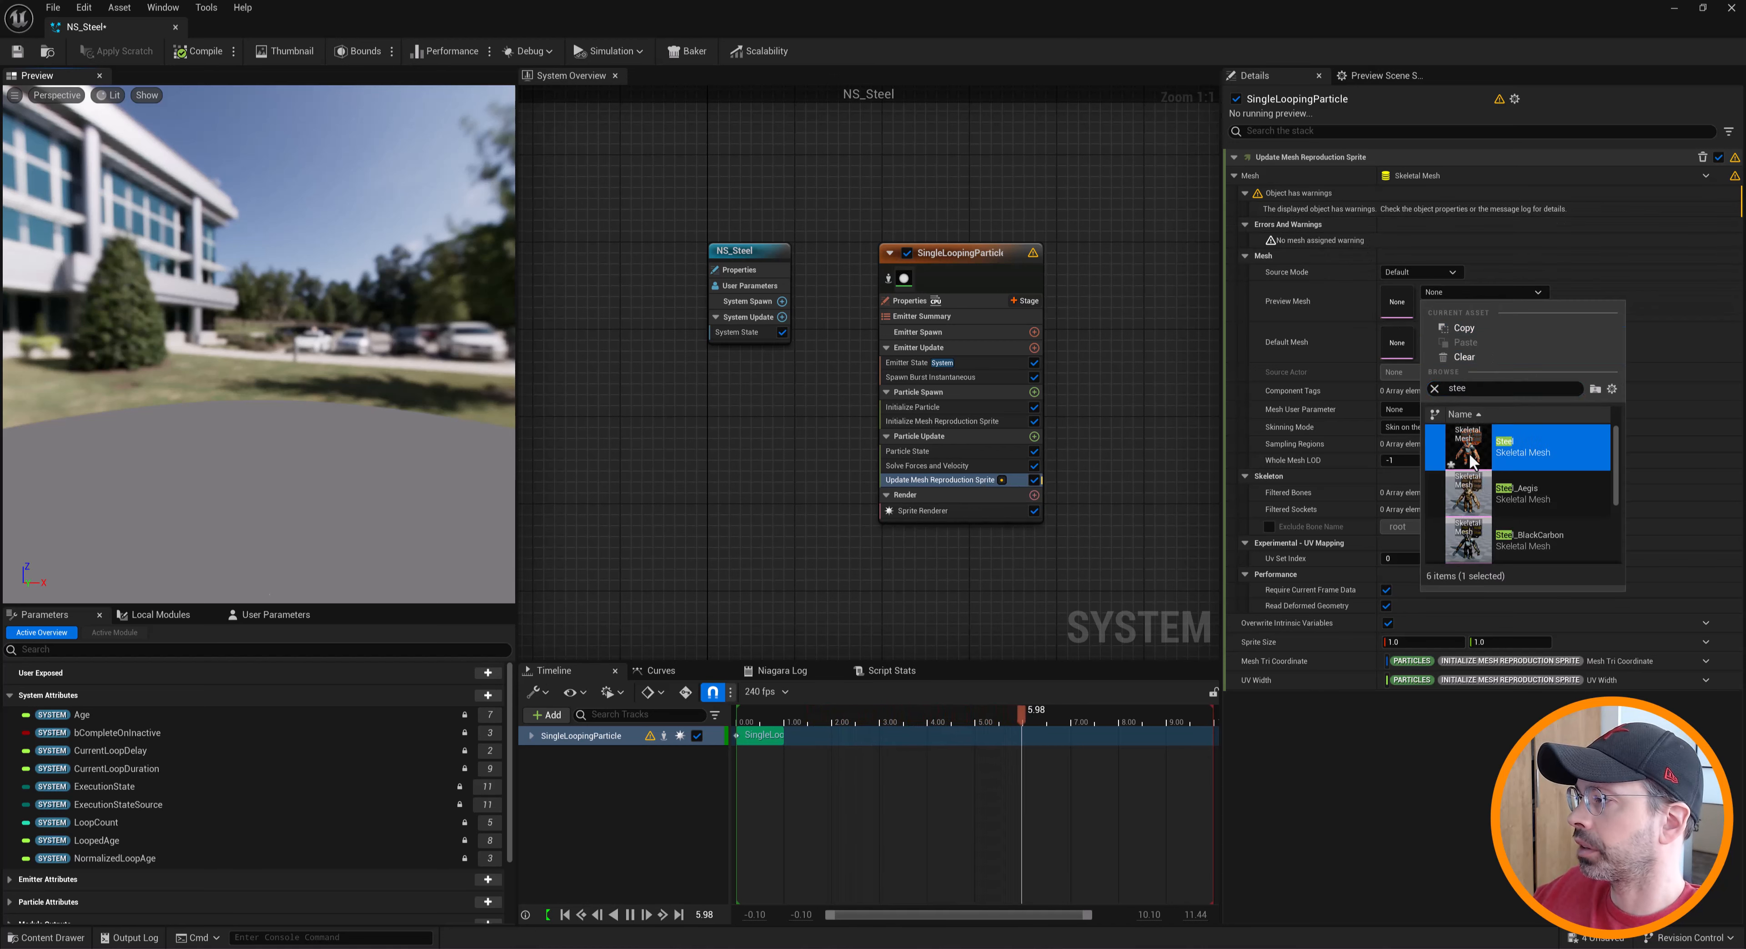
click(1471, 463)
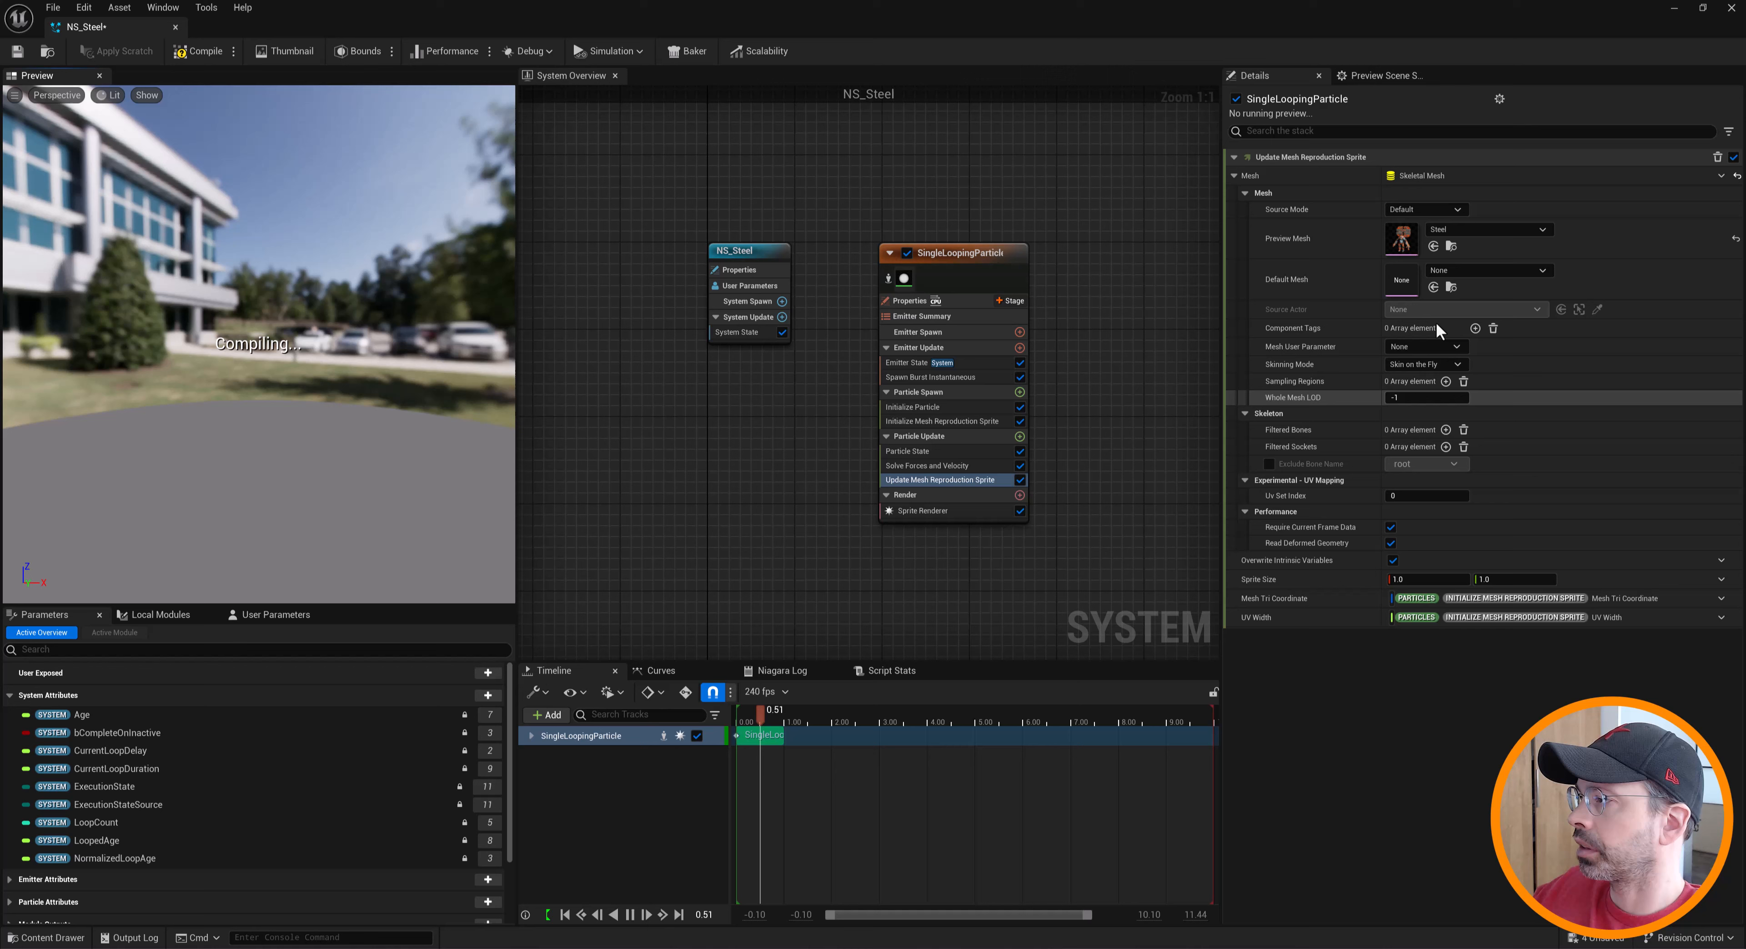
click(1450, 274)
text(stee)
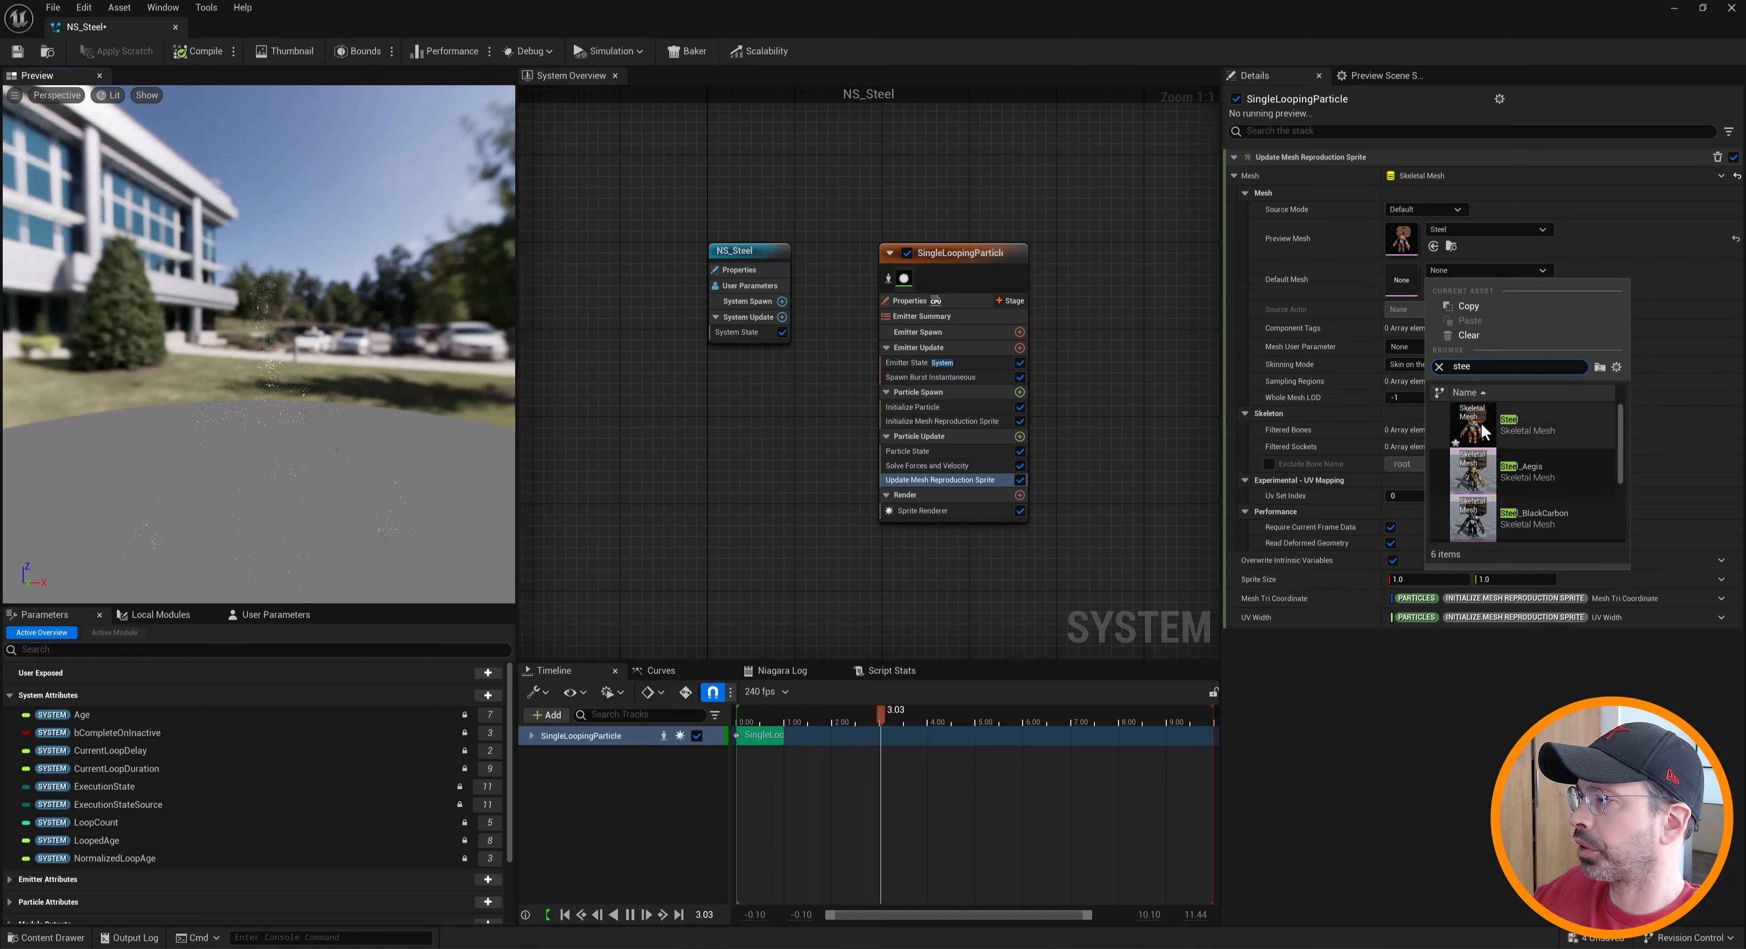
click(1474, 429)
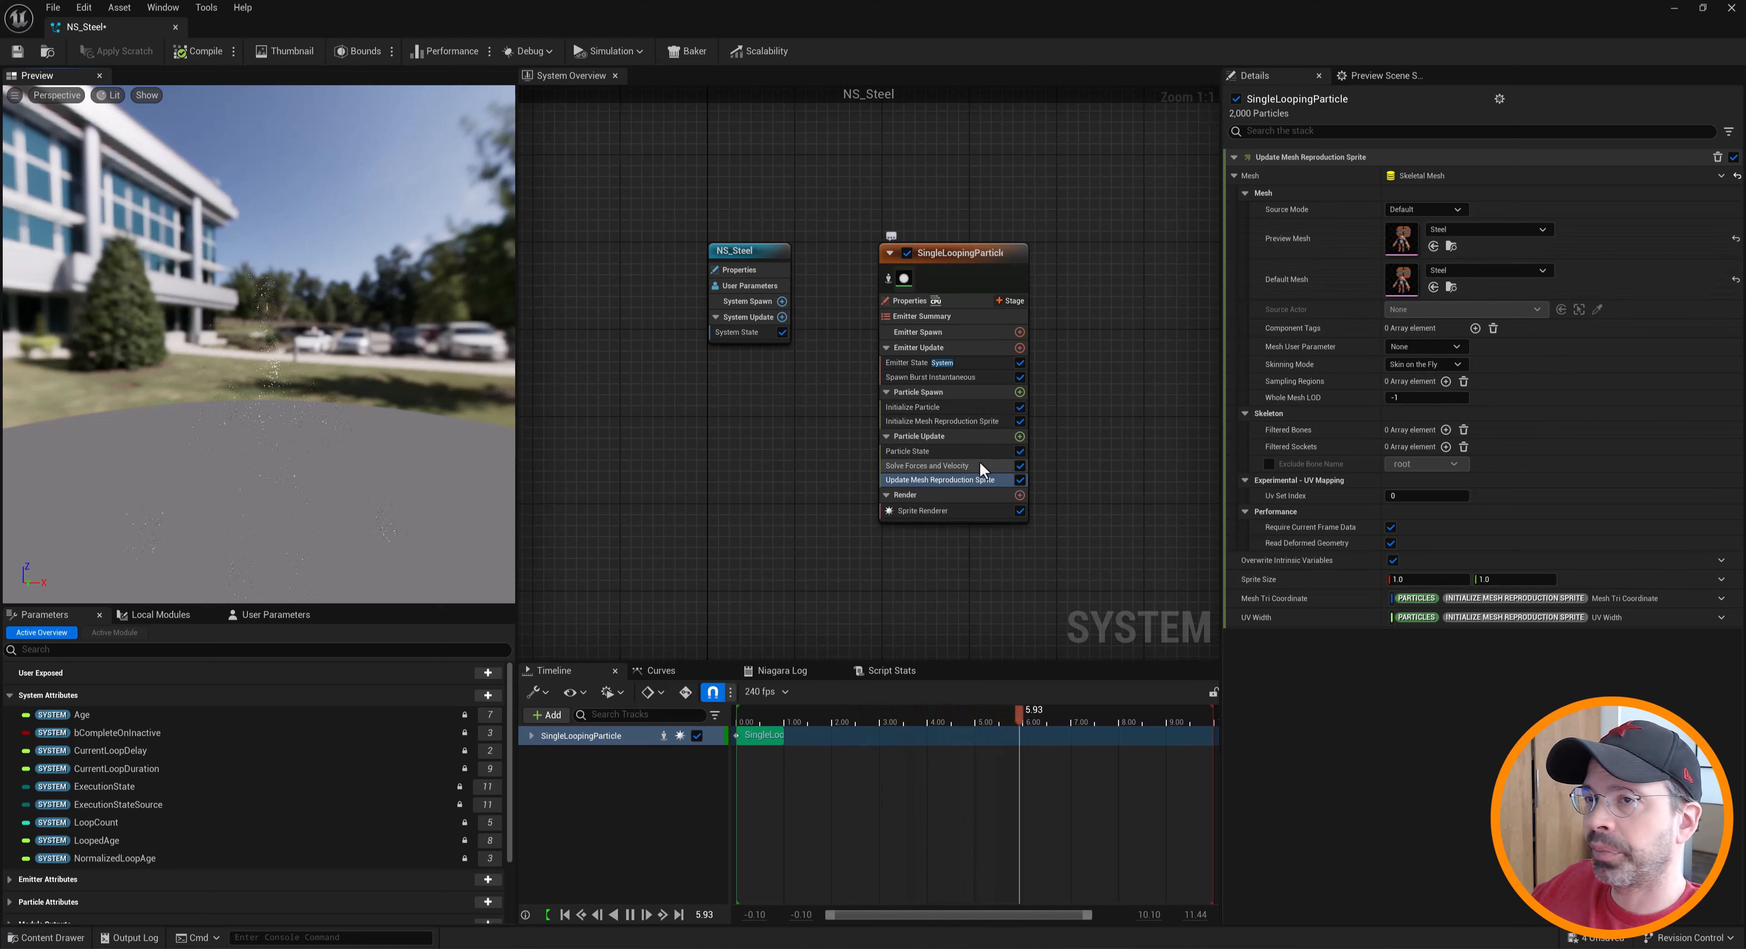
Save the NS_Steel system and place an instance of it in the Main level at the Steel character's feet, at about -130, -10, 20
click(17, 50)
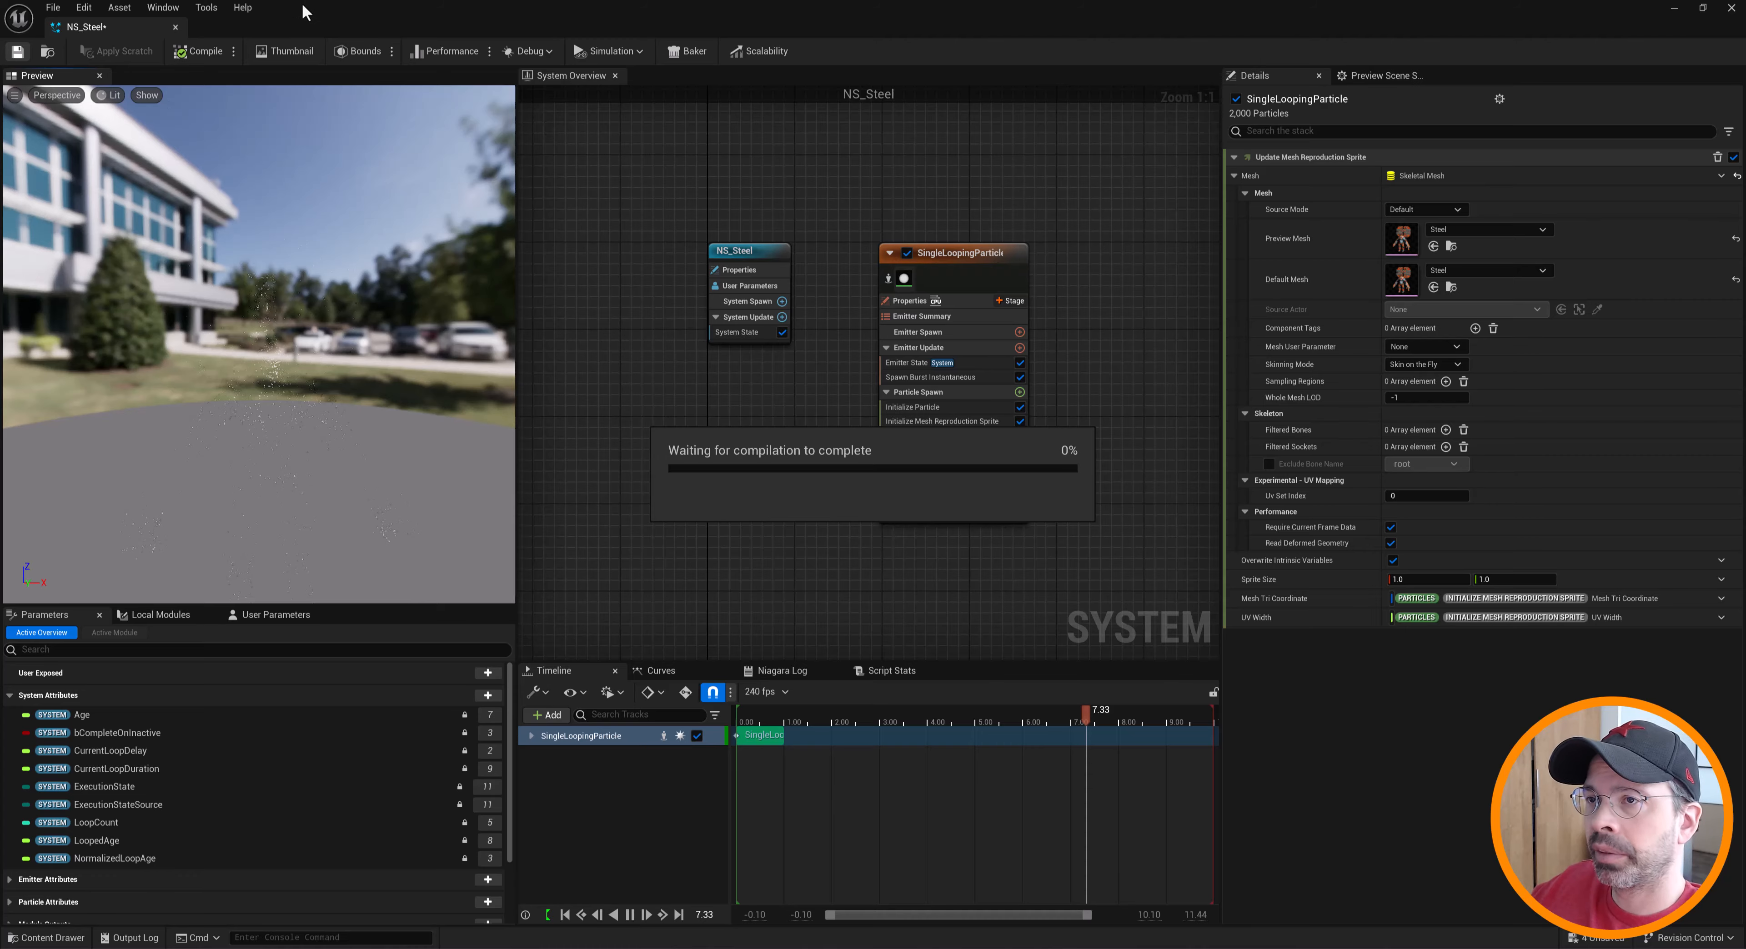
drag(350, 15, 741, 412)
drag(521, 417, 191, 31)
click(76, 28)
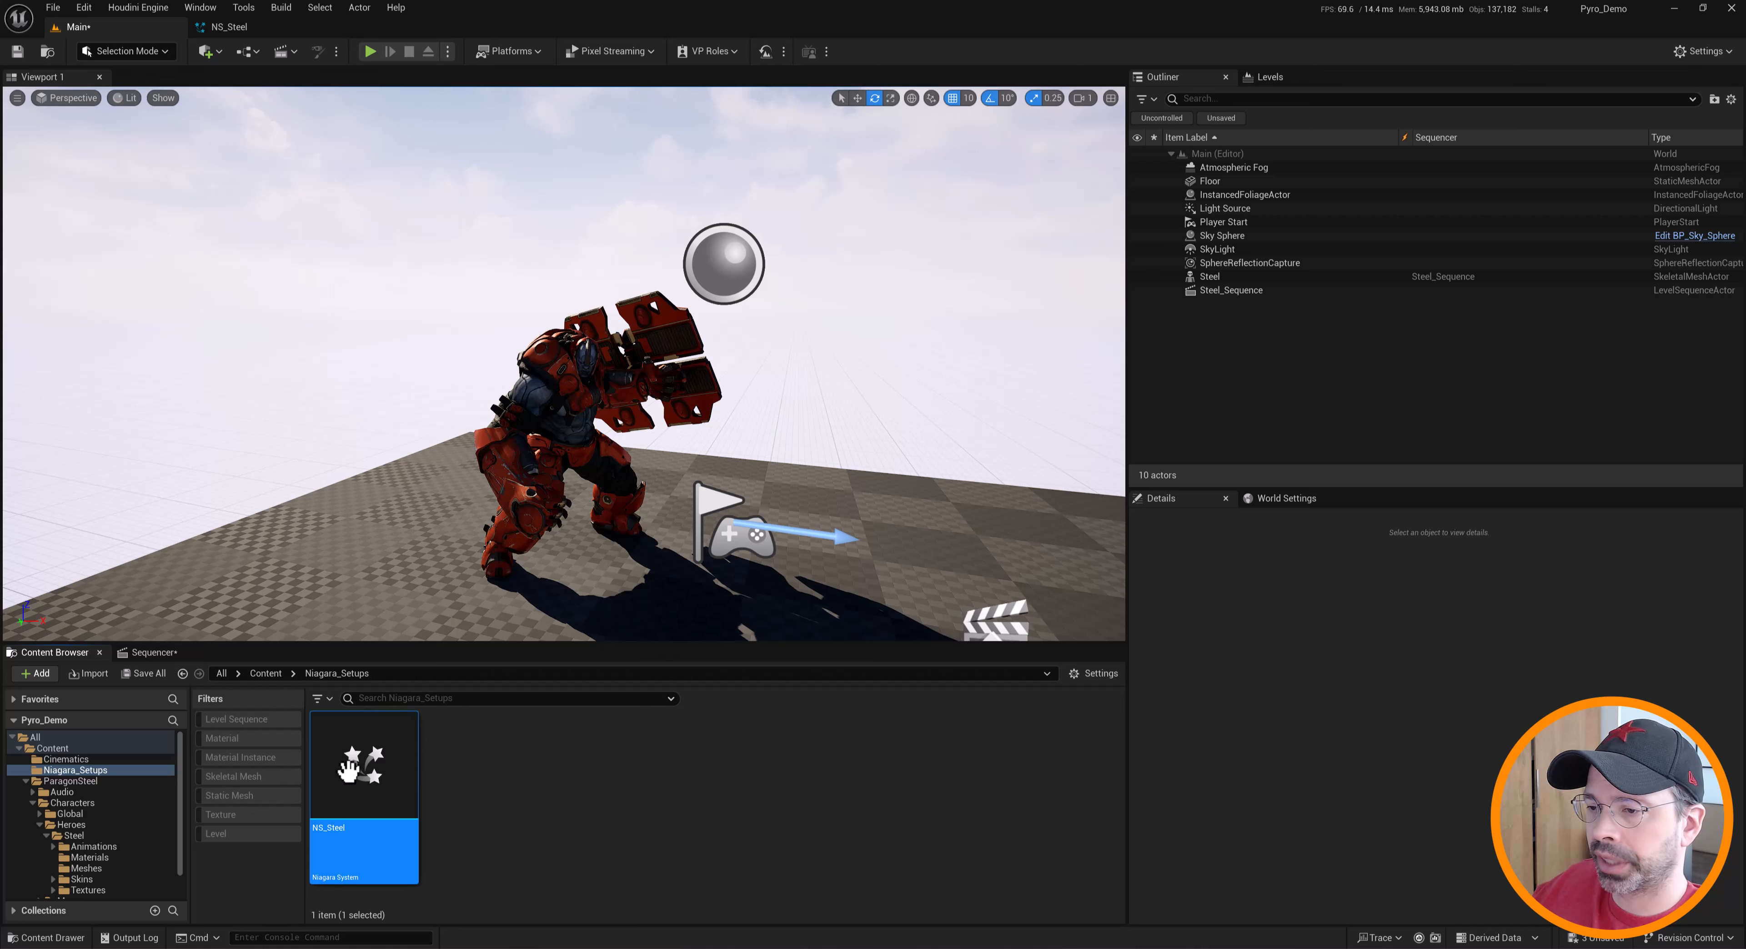
drag(360, 770, 543, 601)
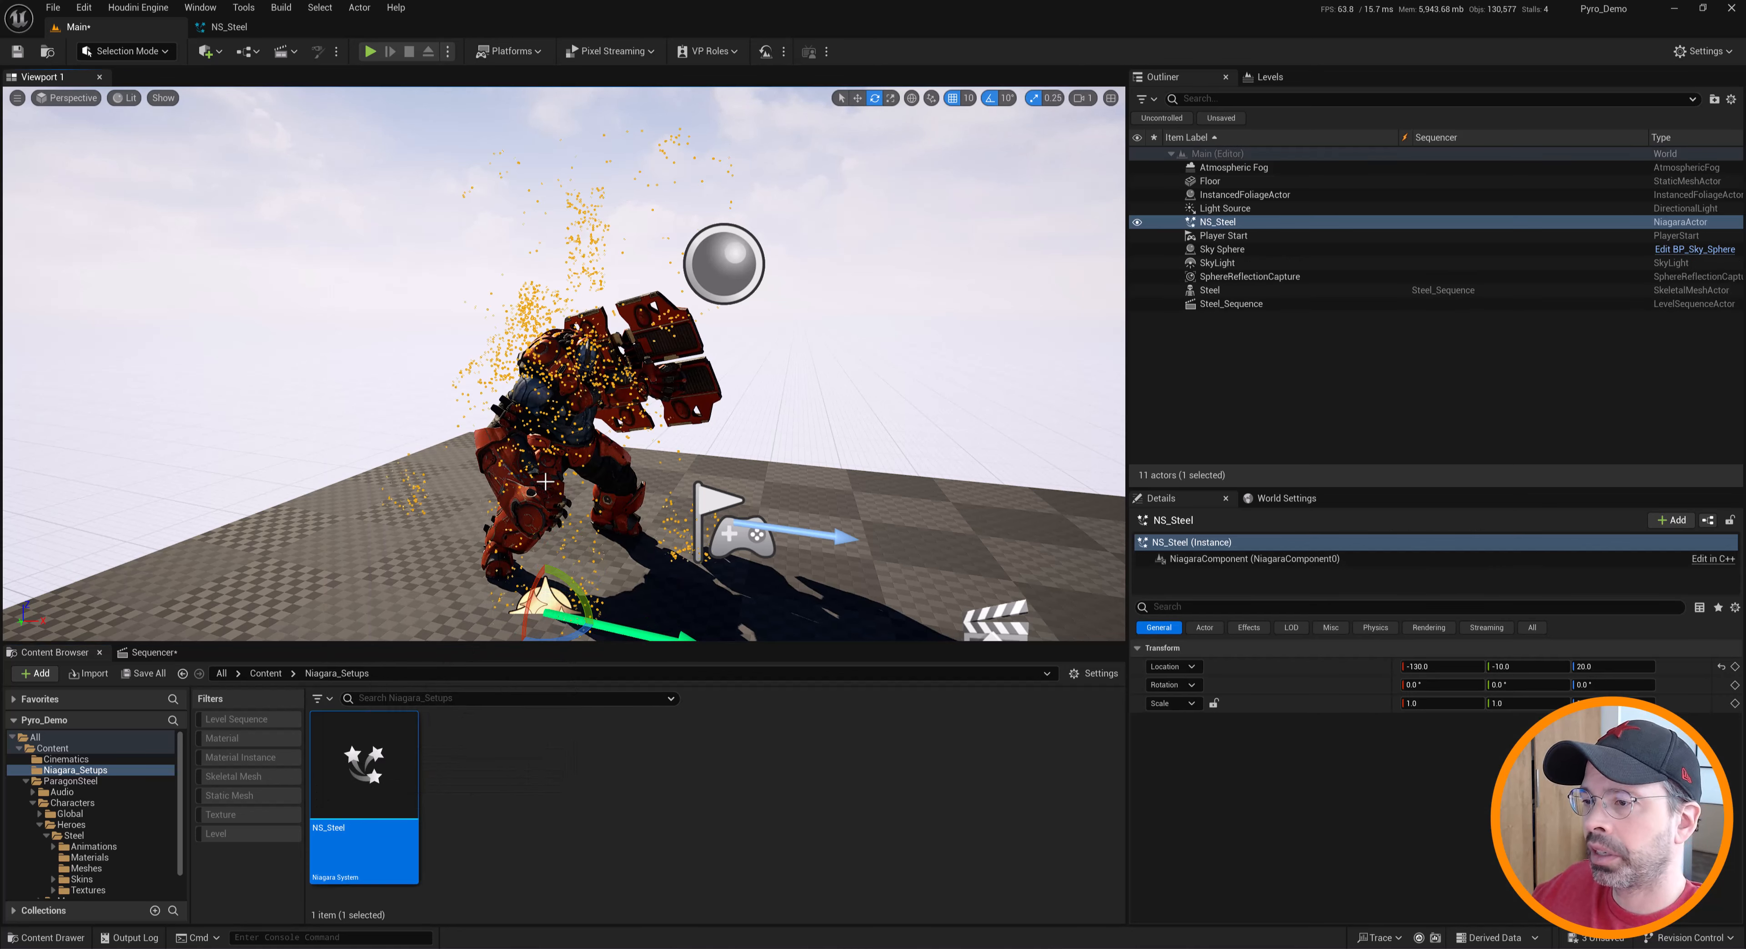
Examine the placed particles relative to the Steel character from several sides and distances
scroll(613, 421, down, 5)
alt+drag(613, 420, 631, 358)
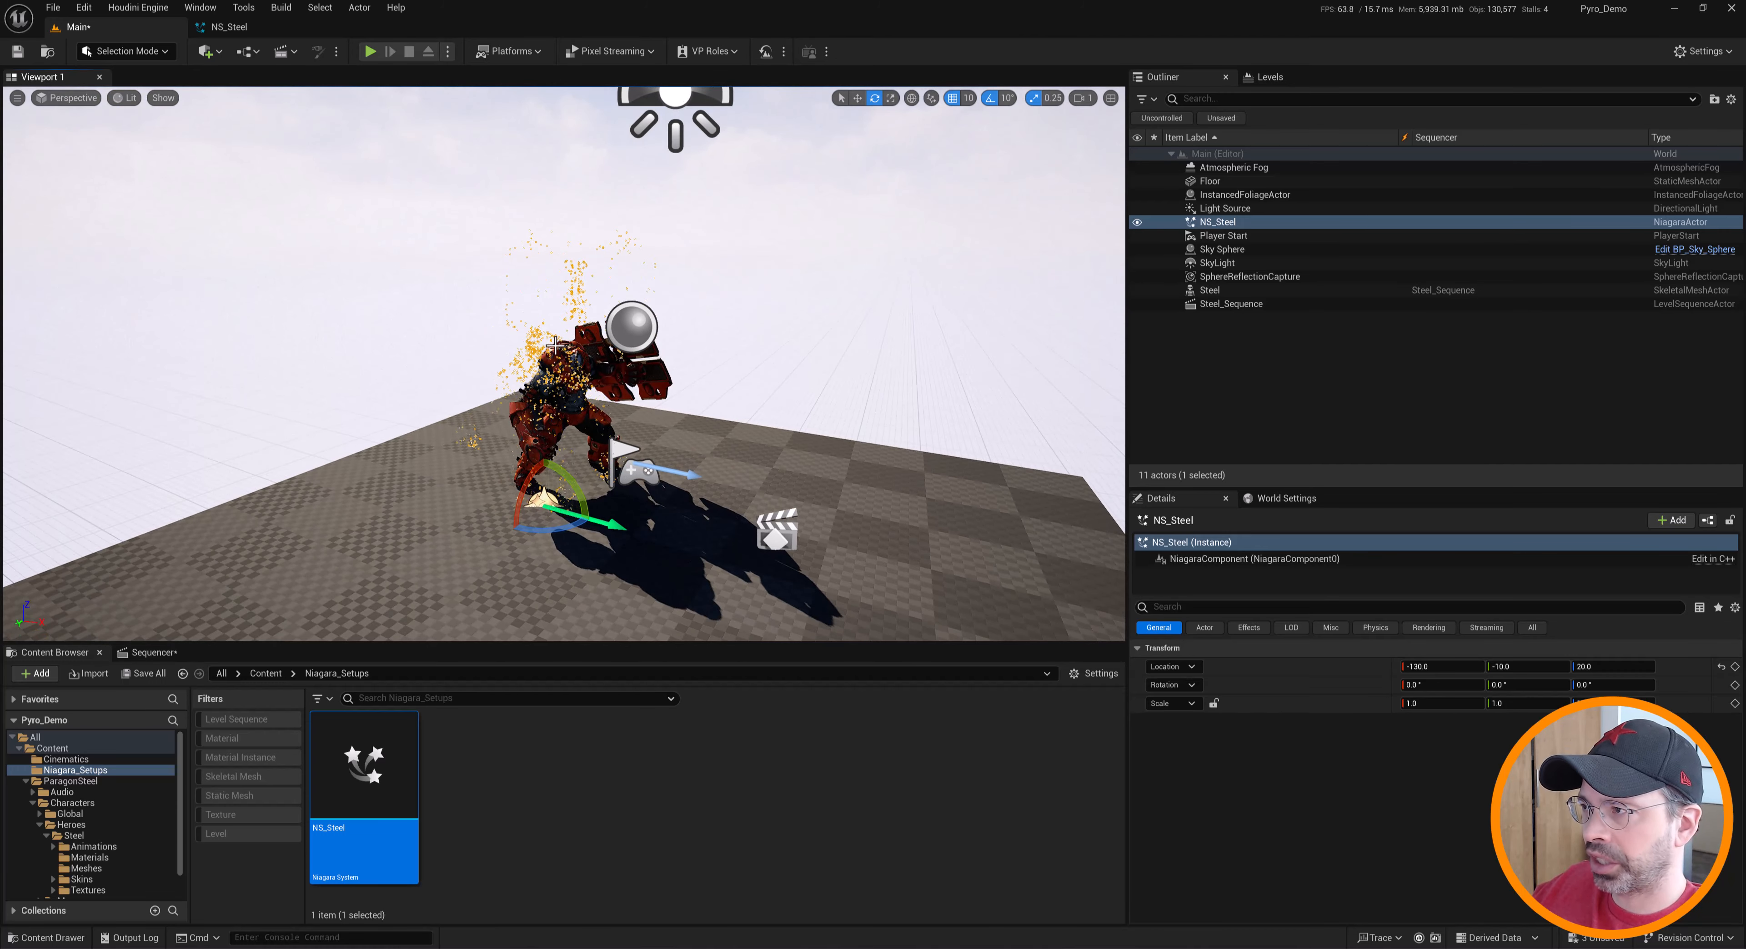
alt+drag(541, 359, 678, 353)
alt+right_drag(678, 353, 881, 413)
alt+drag(881, 414, 942, 424)
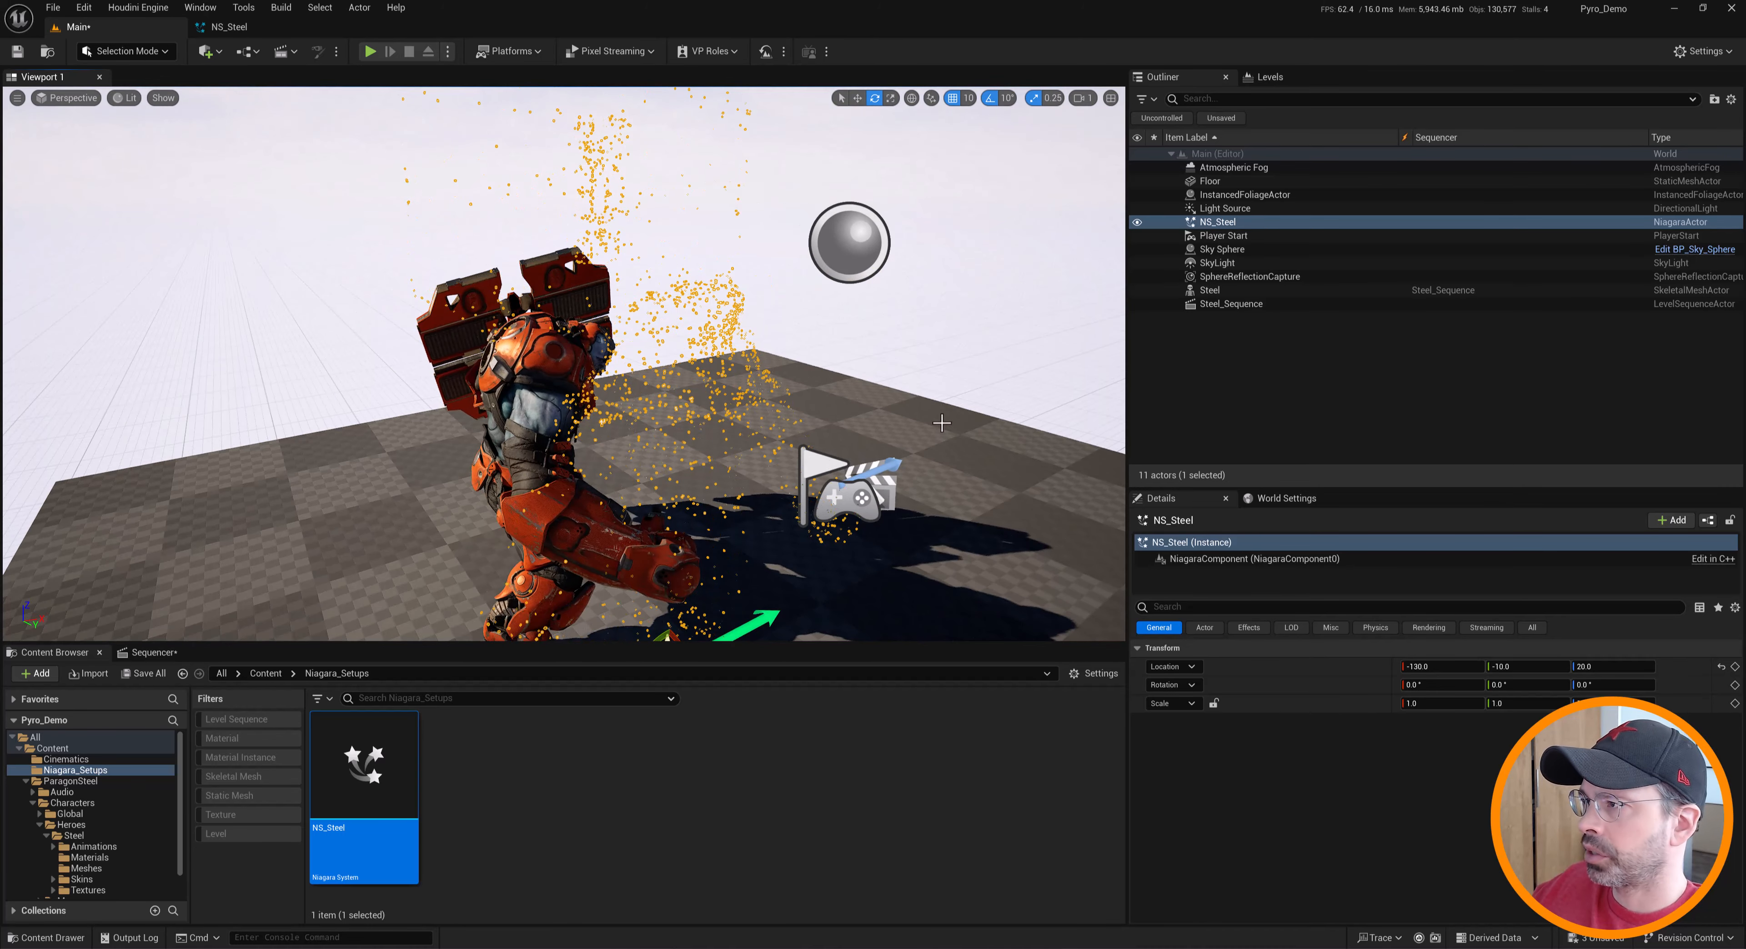
Attach the NS_Steel actor to the Steel skeletal mesh actor in the level, with None as the socket
click(1191, 223)
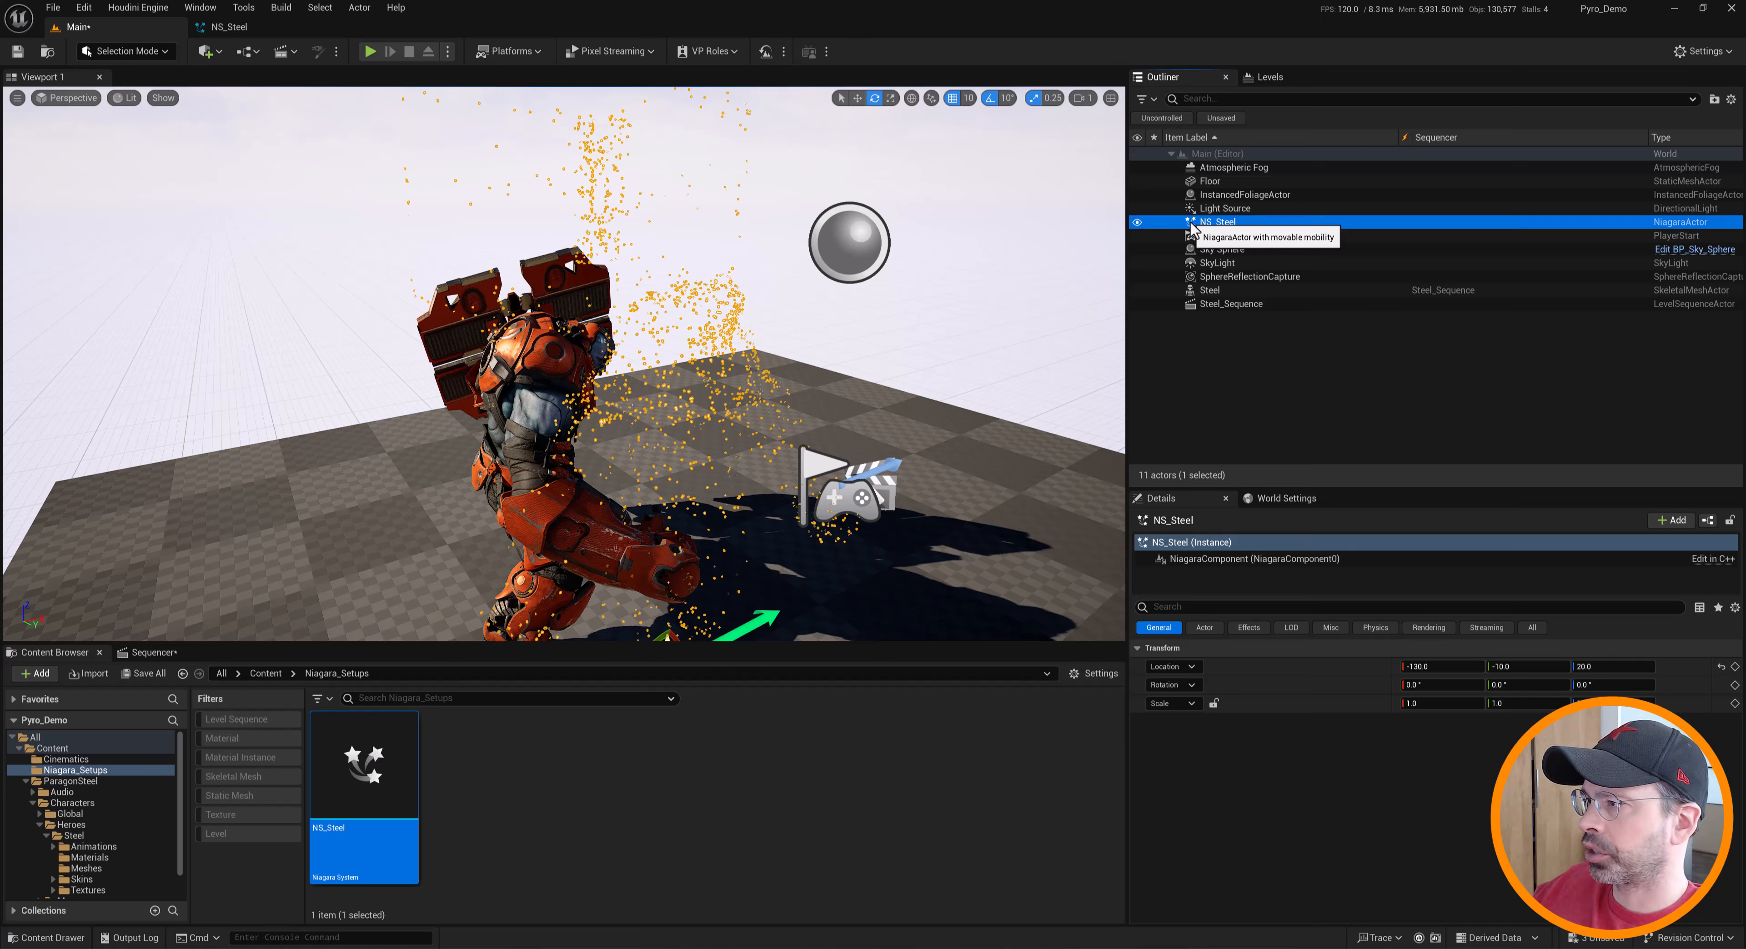
drag(1191, 226, 1207, 290)
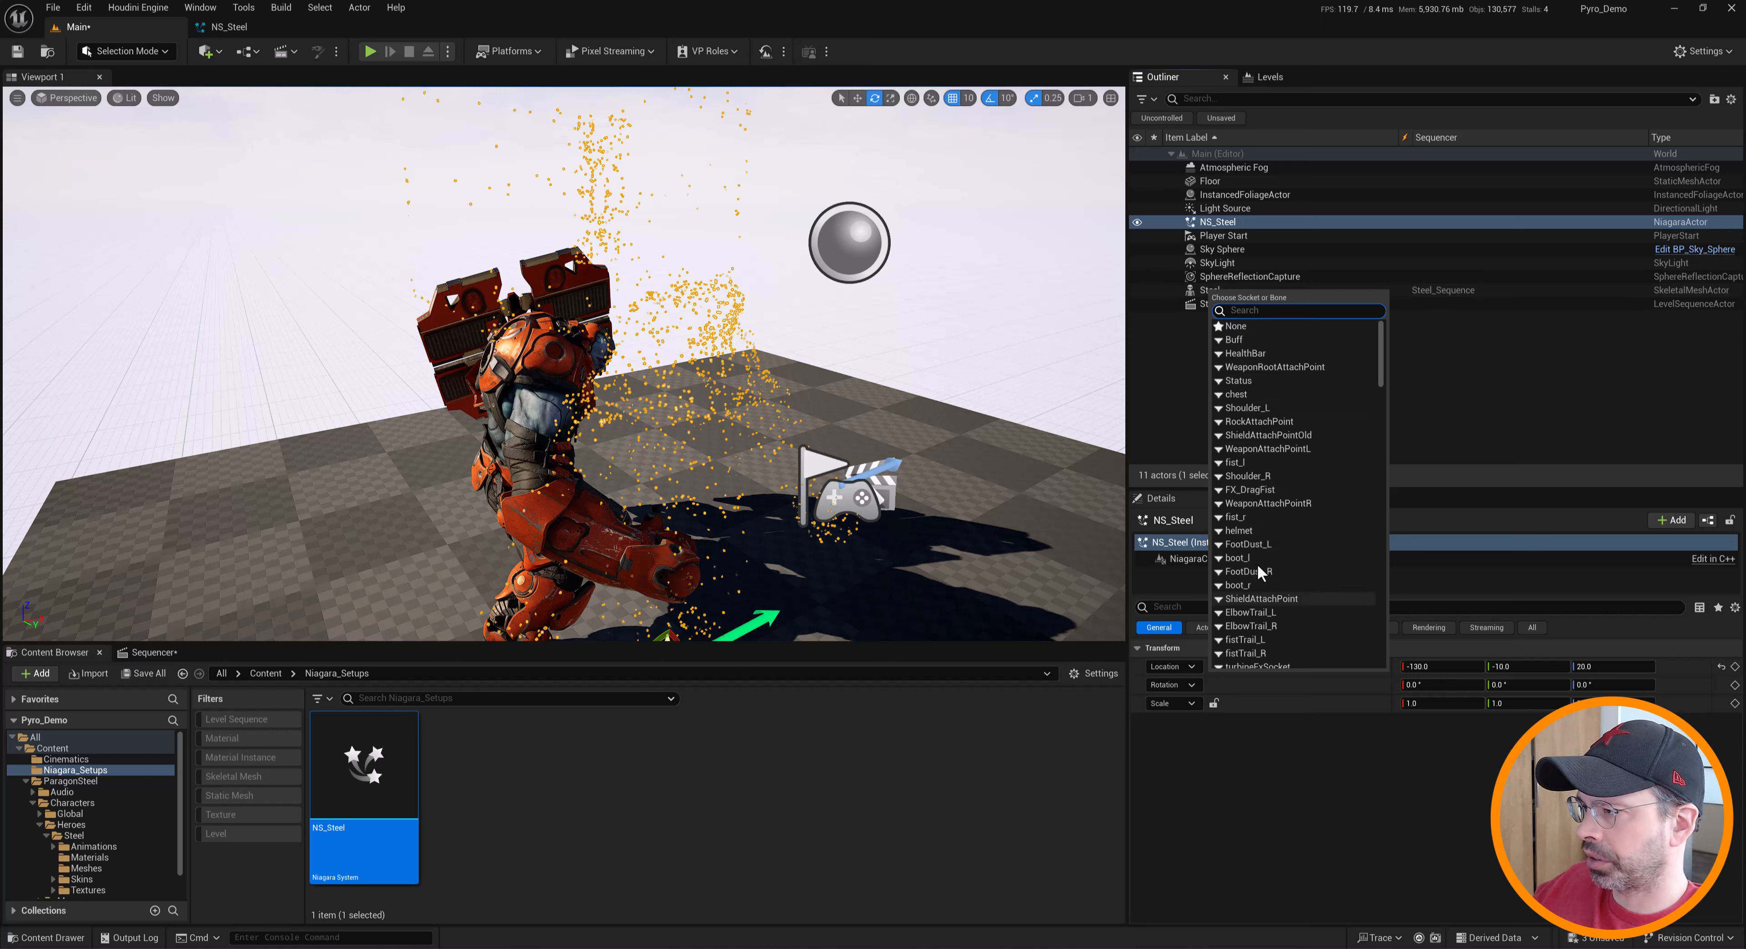
click(1227, 326)
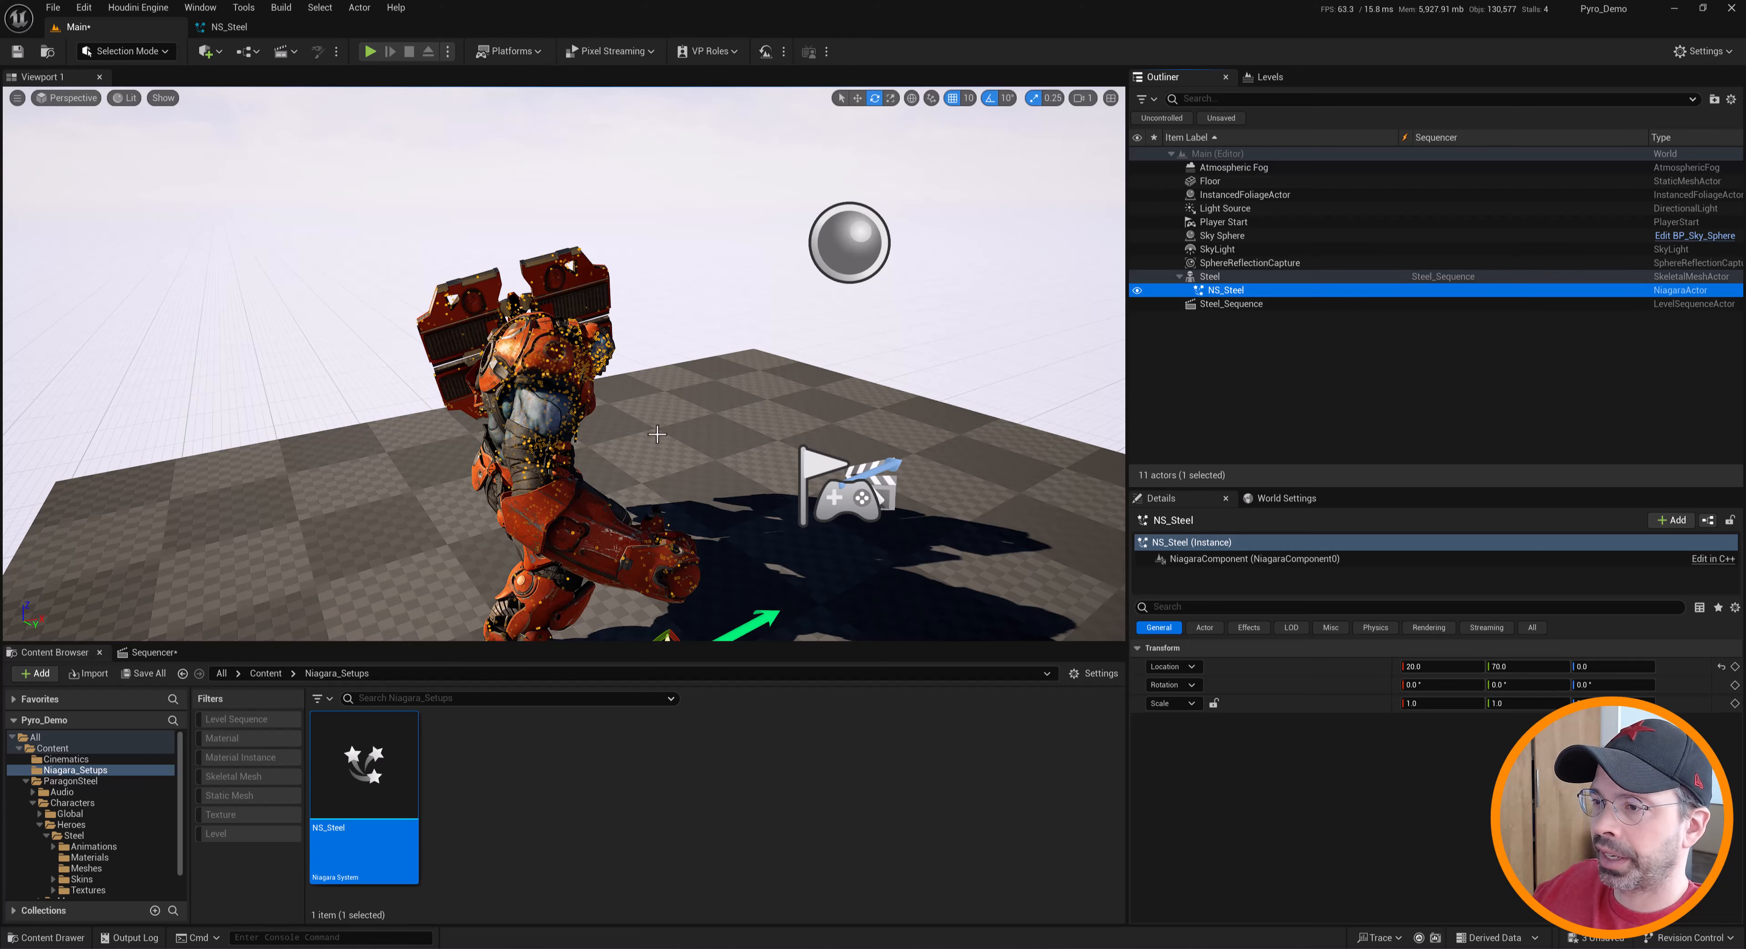
Play the Steel_Sequence animation and check from the front how the attached particles follow the character
alt+drag(657, 434, 710, 425)
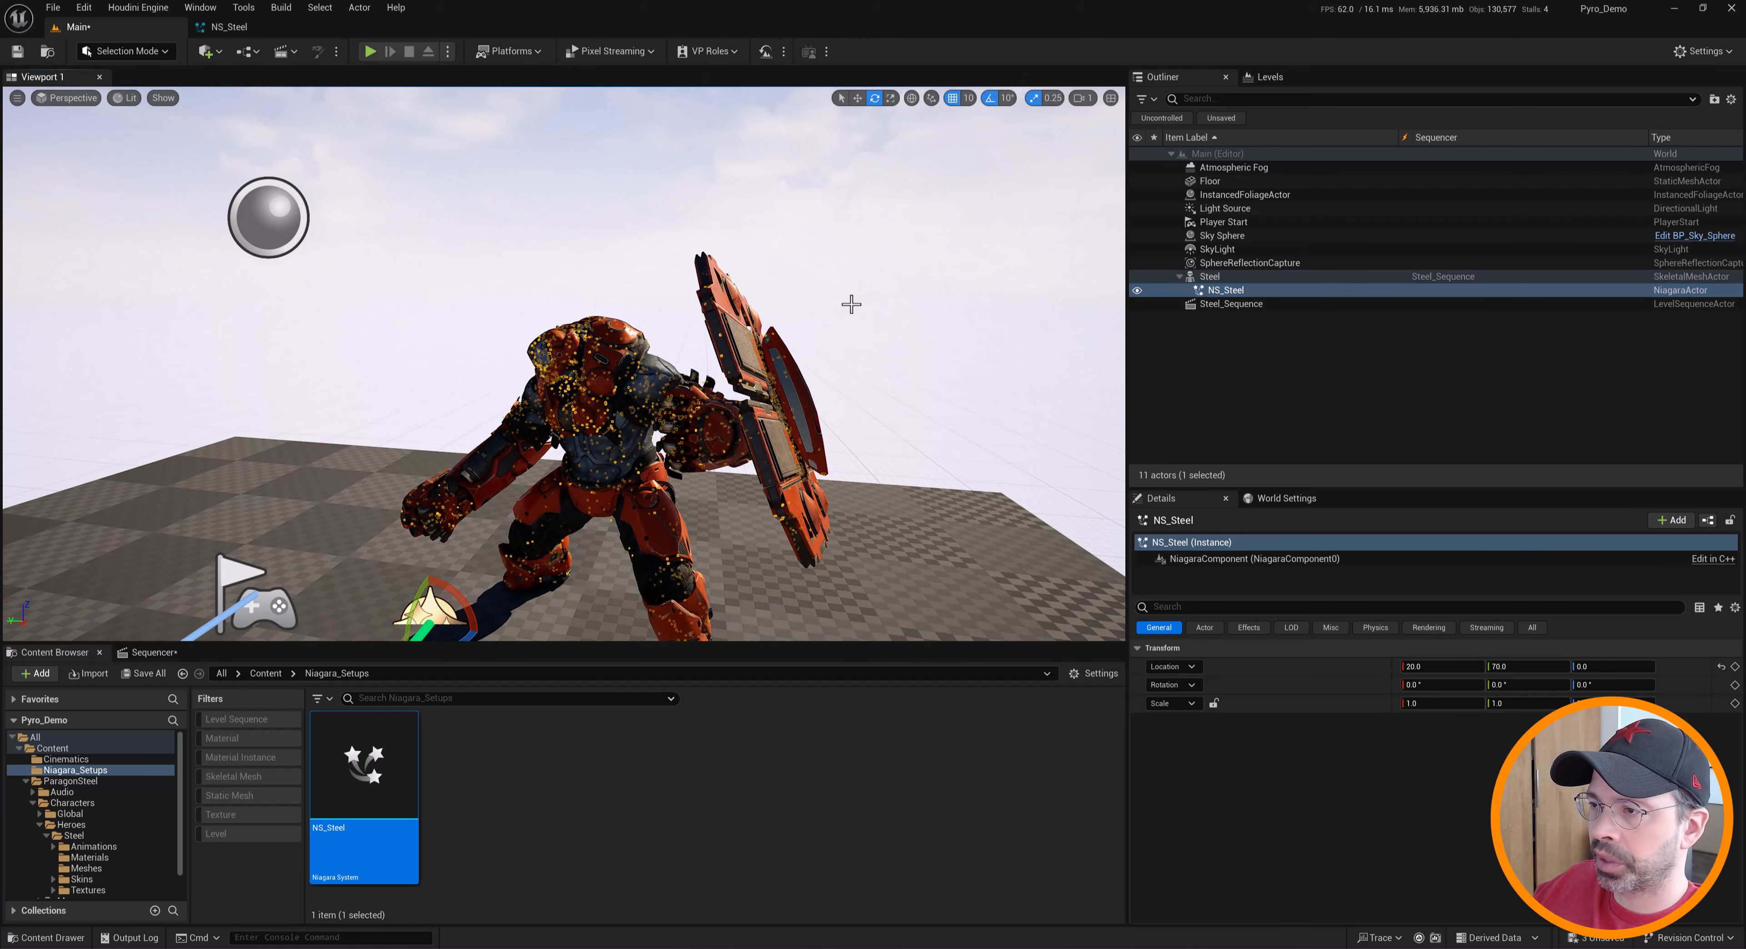
click(852, 304)
alt+drag(613, 392, 582, 389)
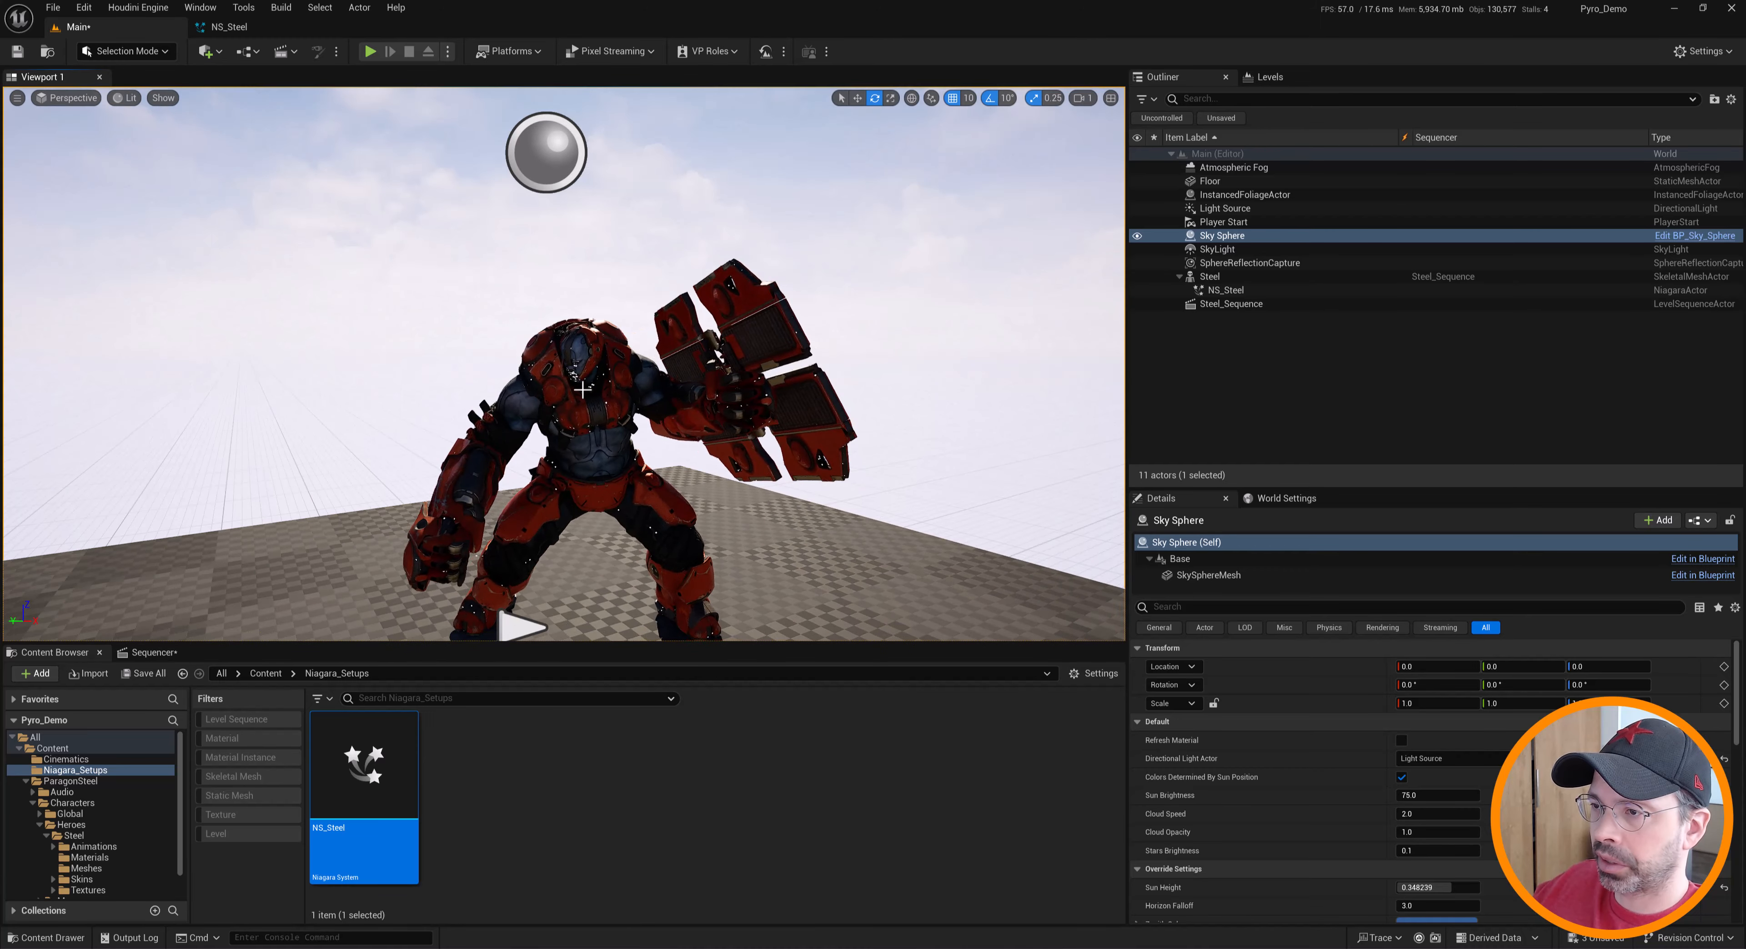
click(153, 653)
click(169, 914)
key(g)
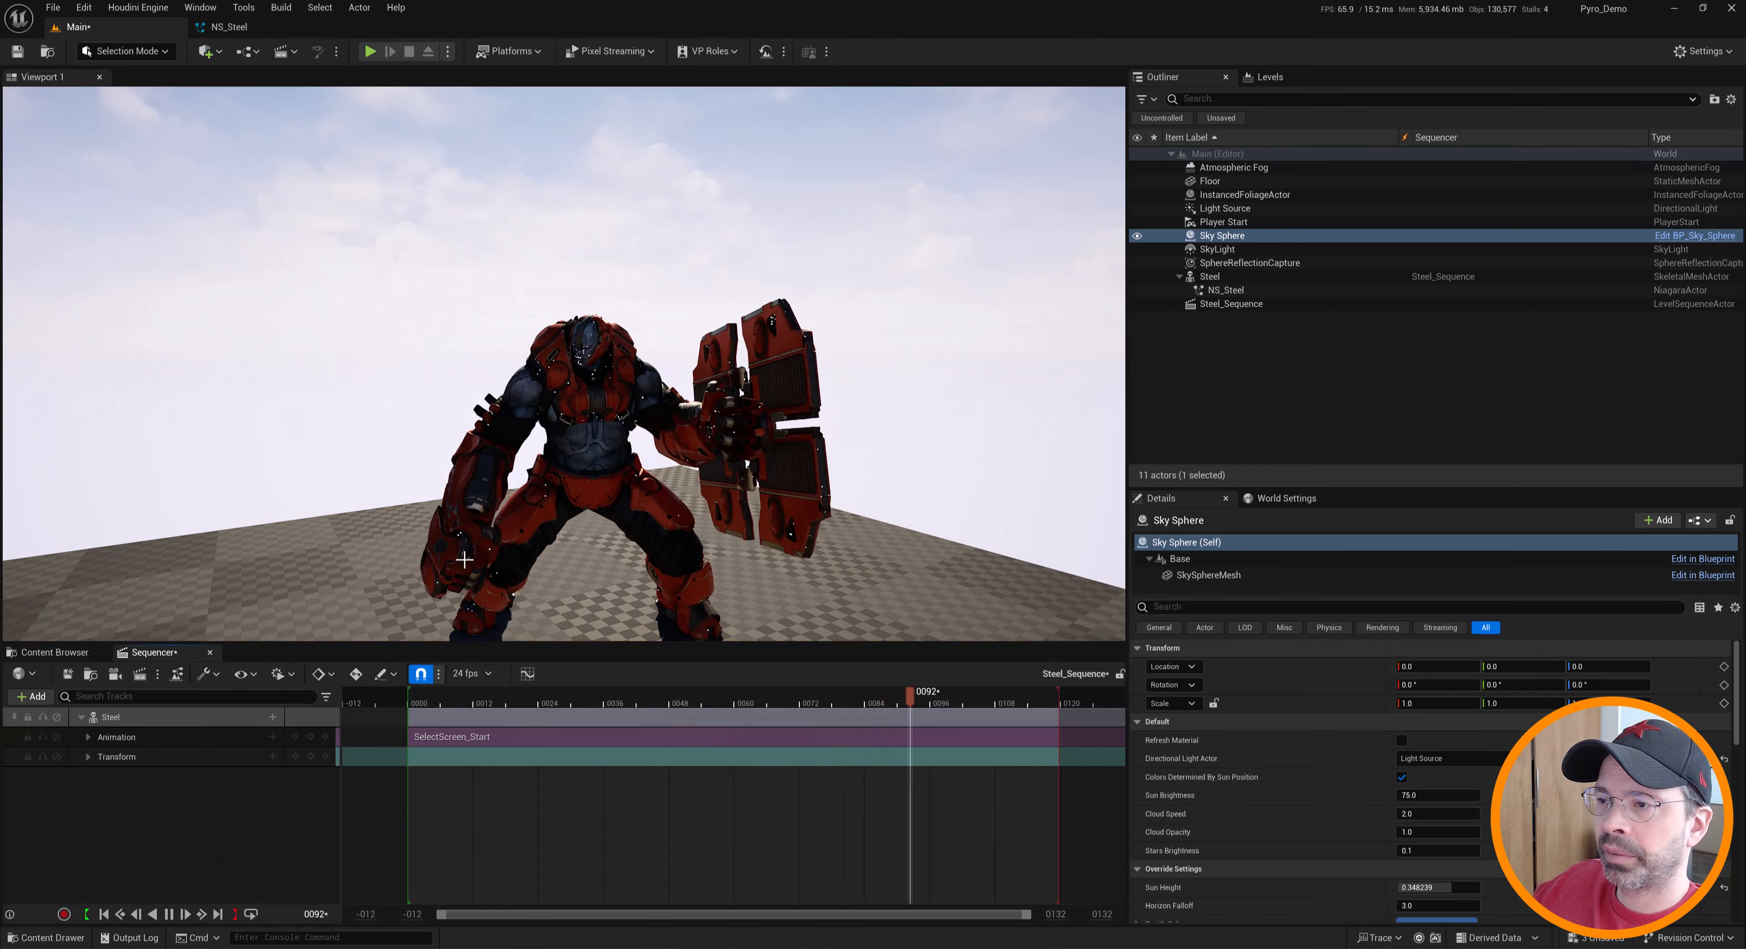
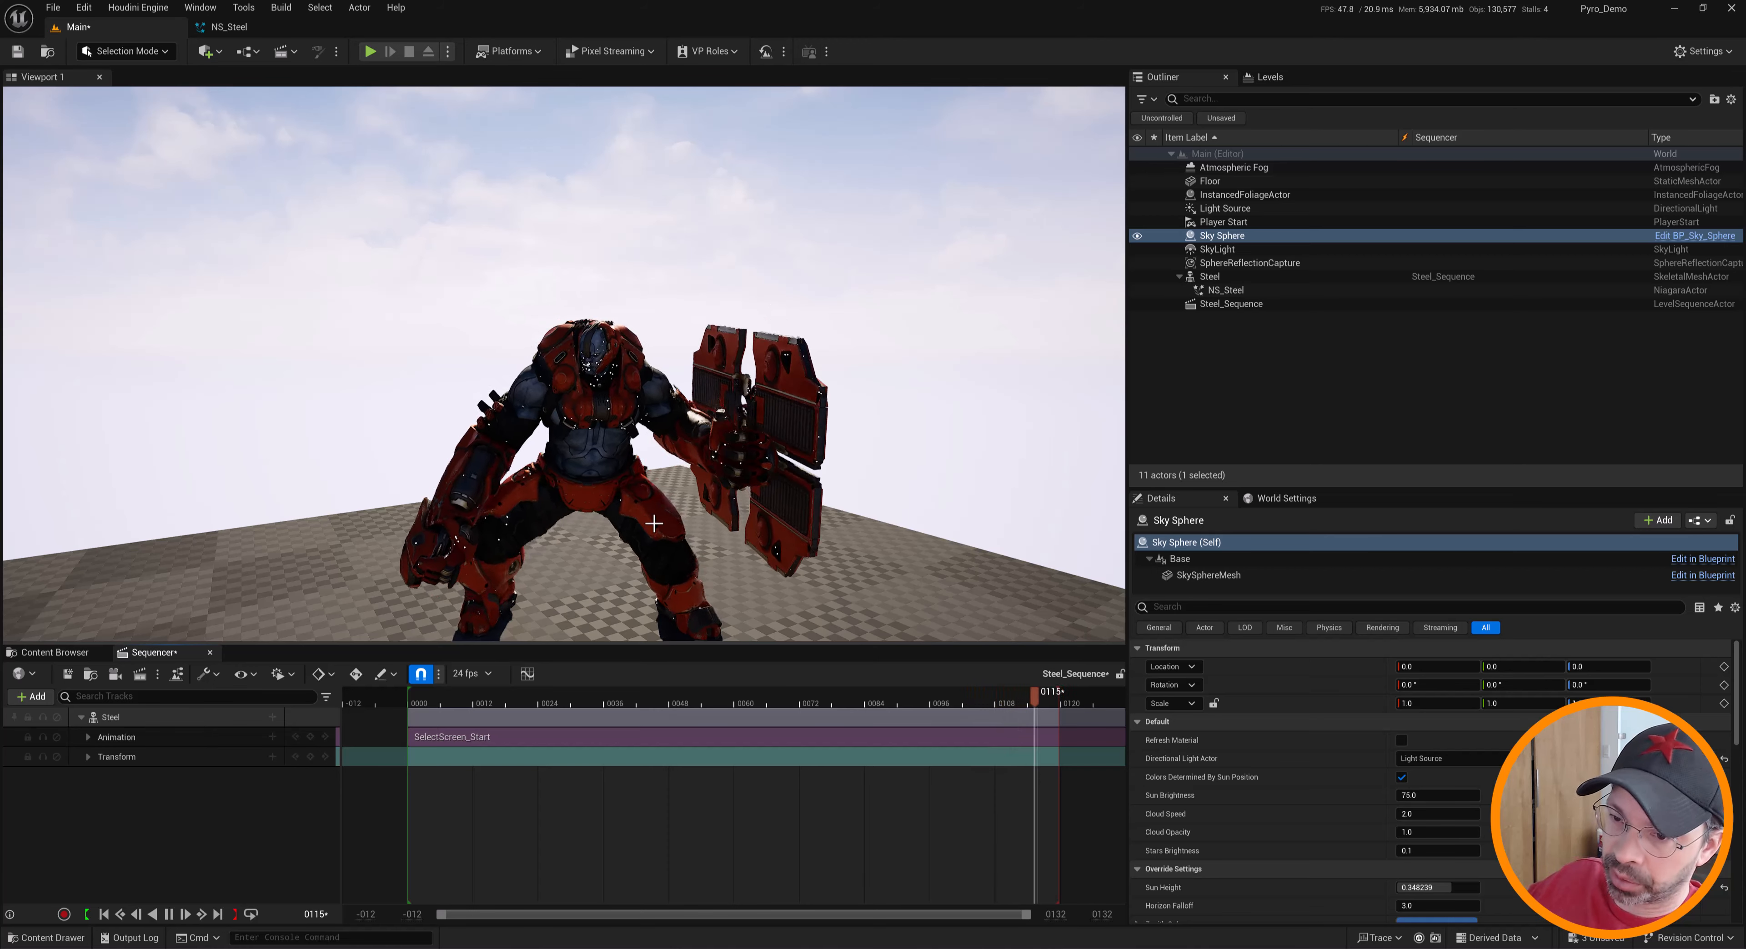
click(168, 914)
Open the NS_Steel system and add a Set Fluid Source Attributes module to the emitter's Particle Update stage
click(54, 652)
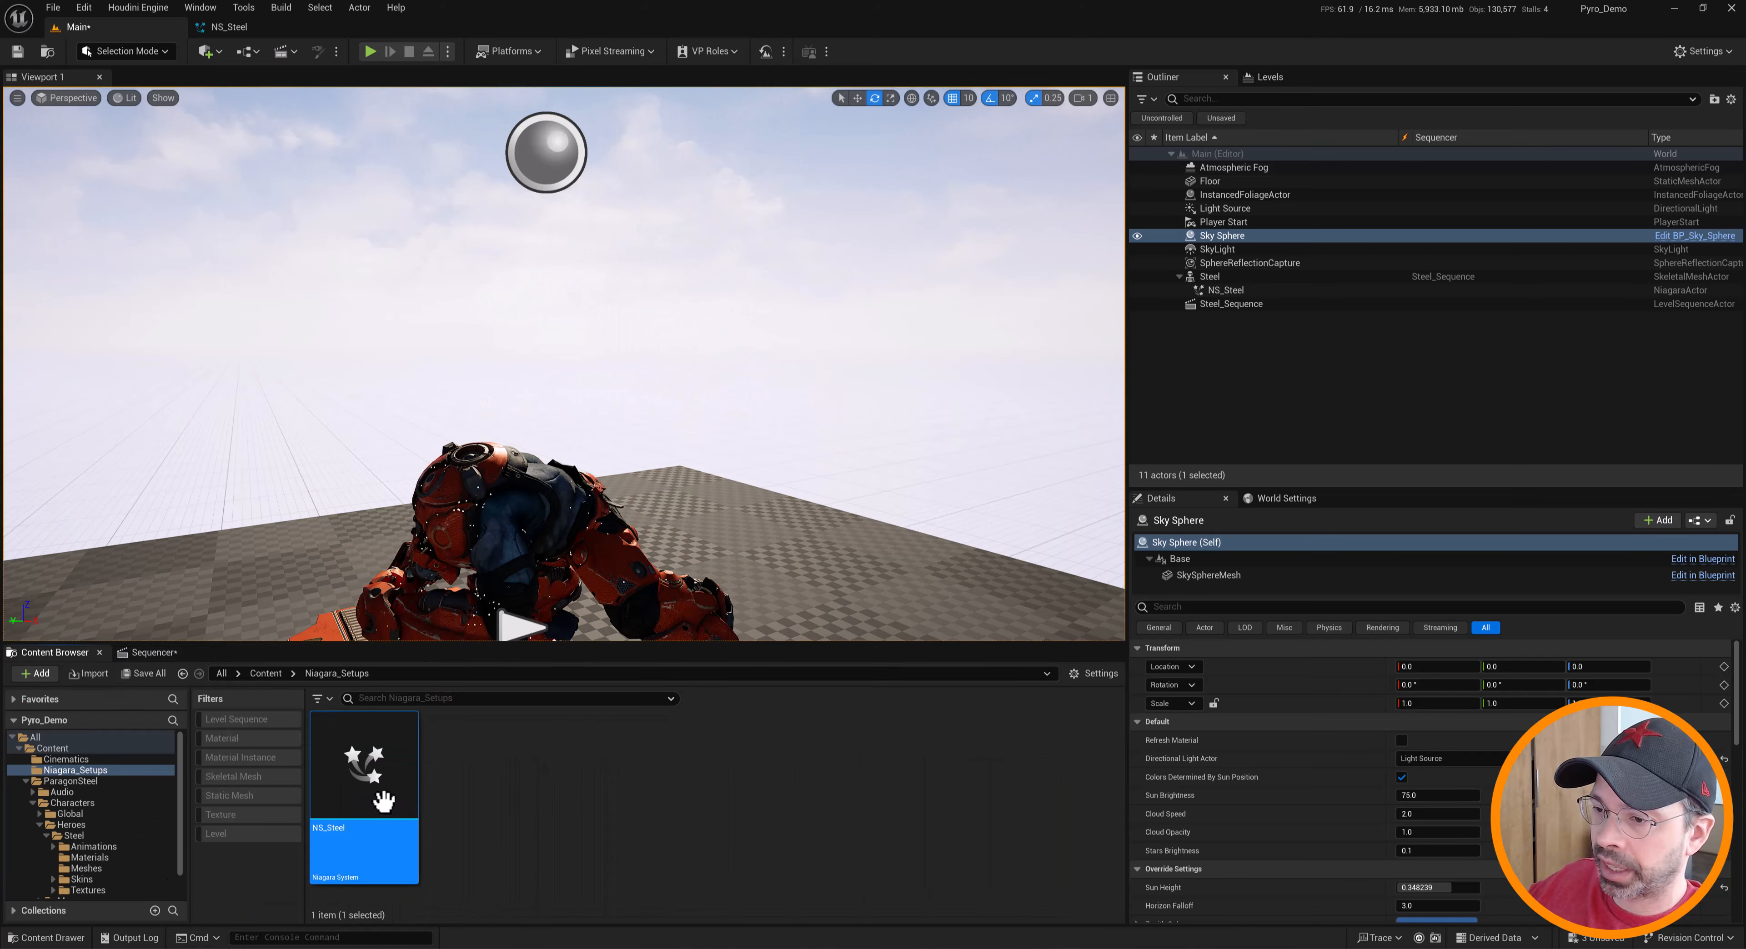
double_click(364, 765)
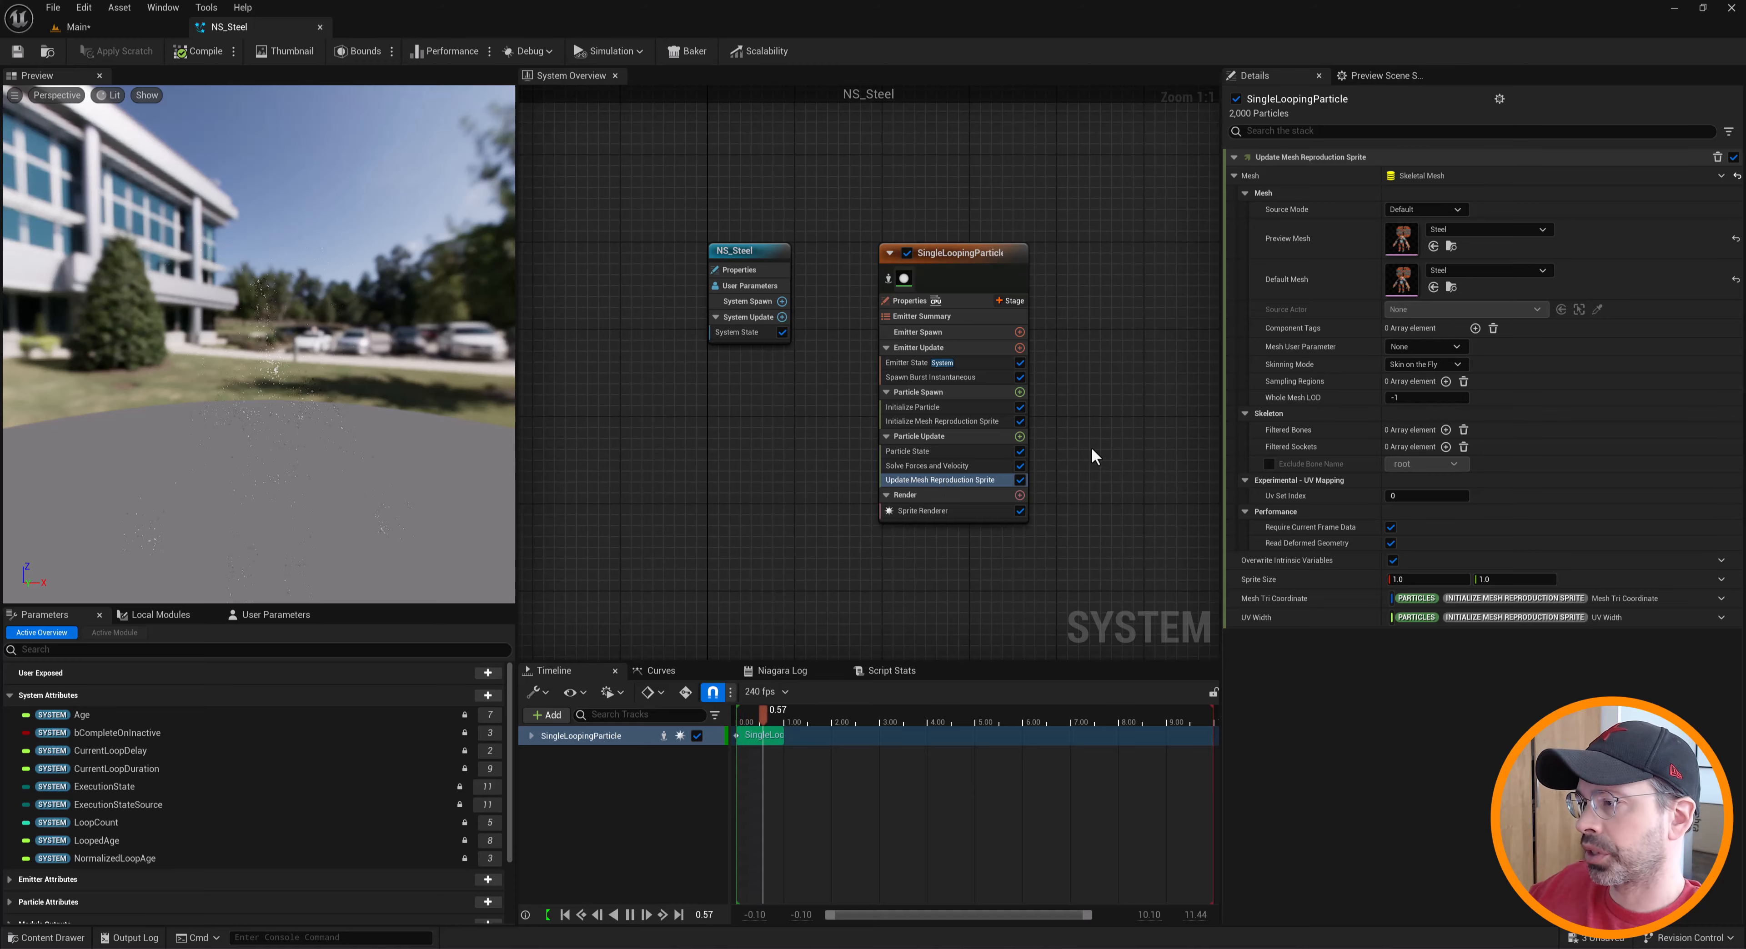
right_drag(1092, 449, 887, 480)
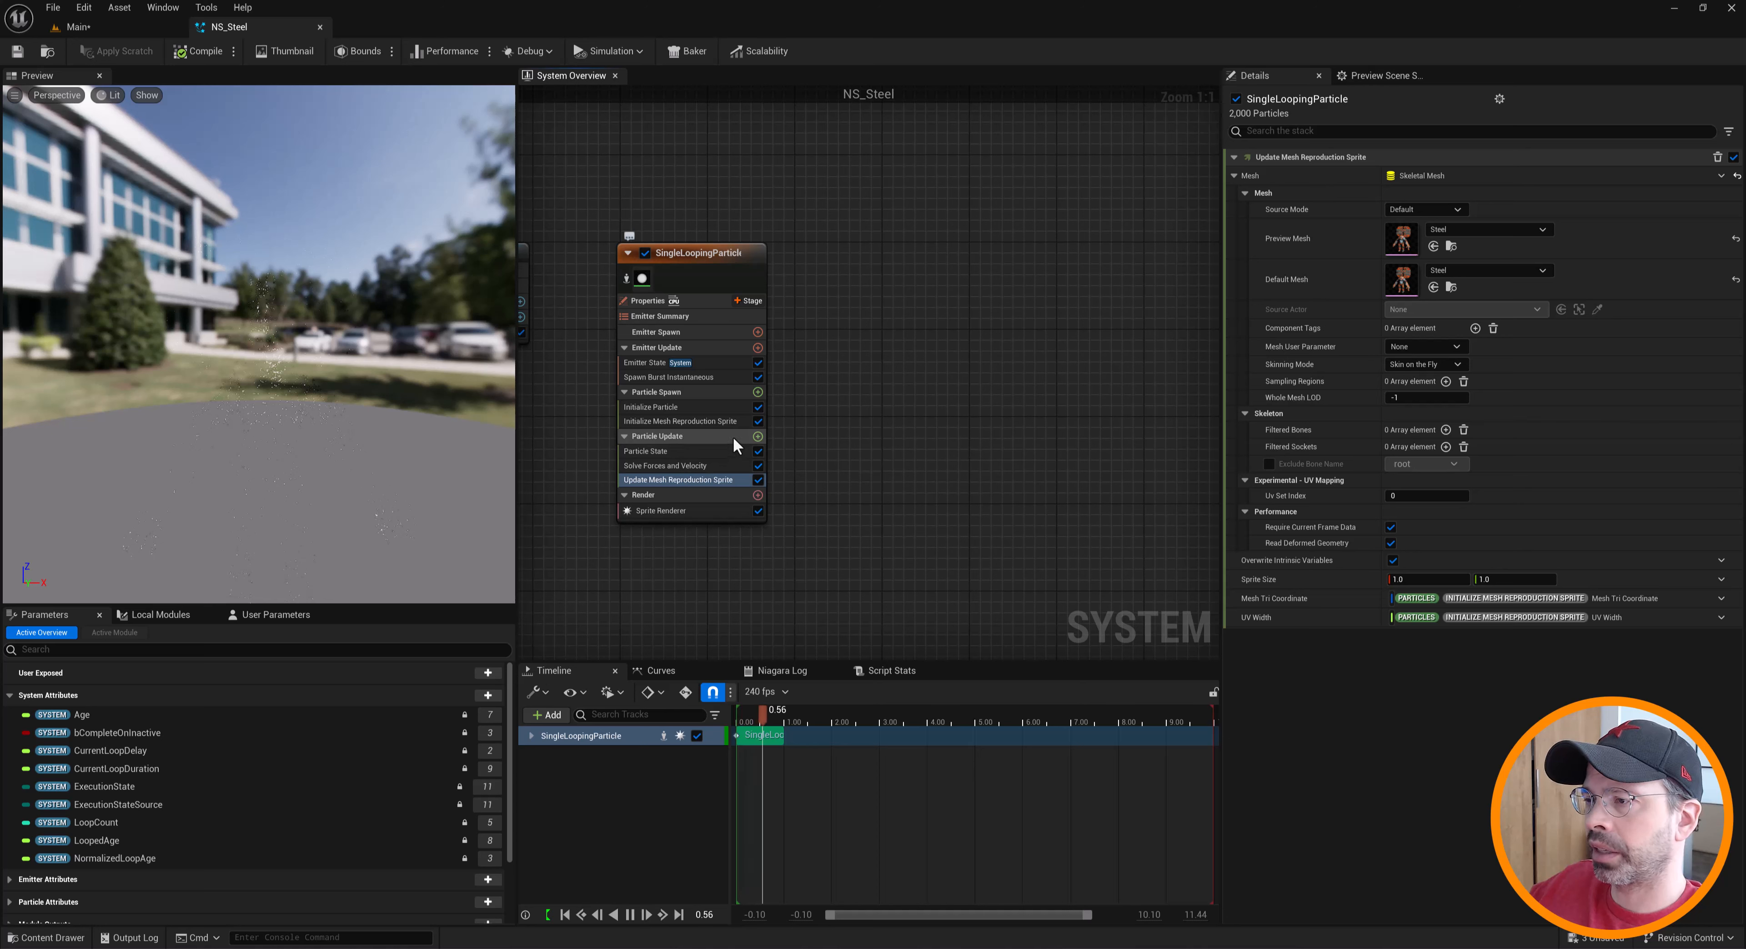
click(757, 436)
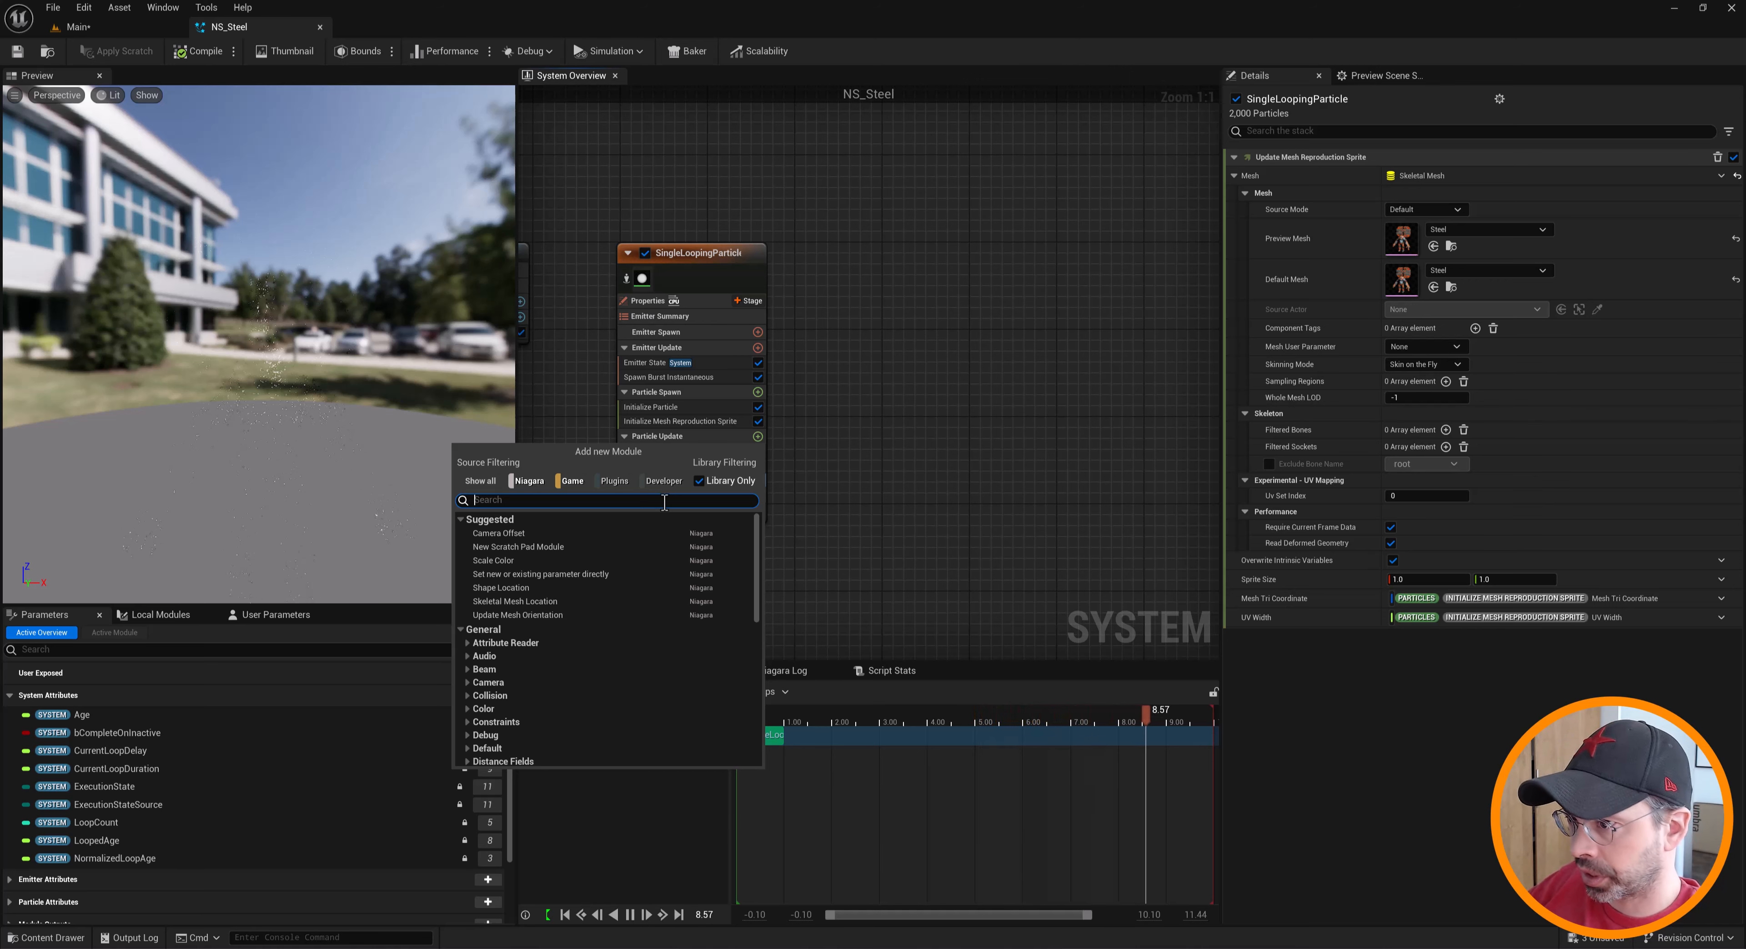
text(att)
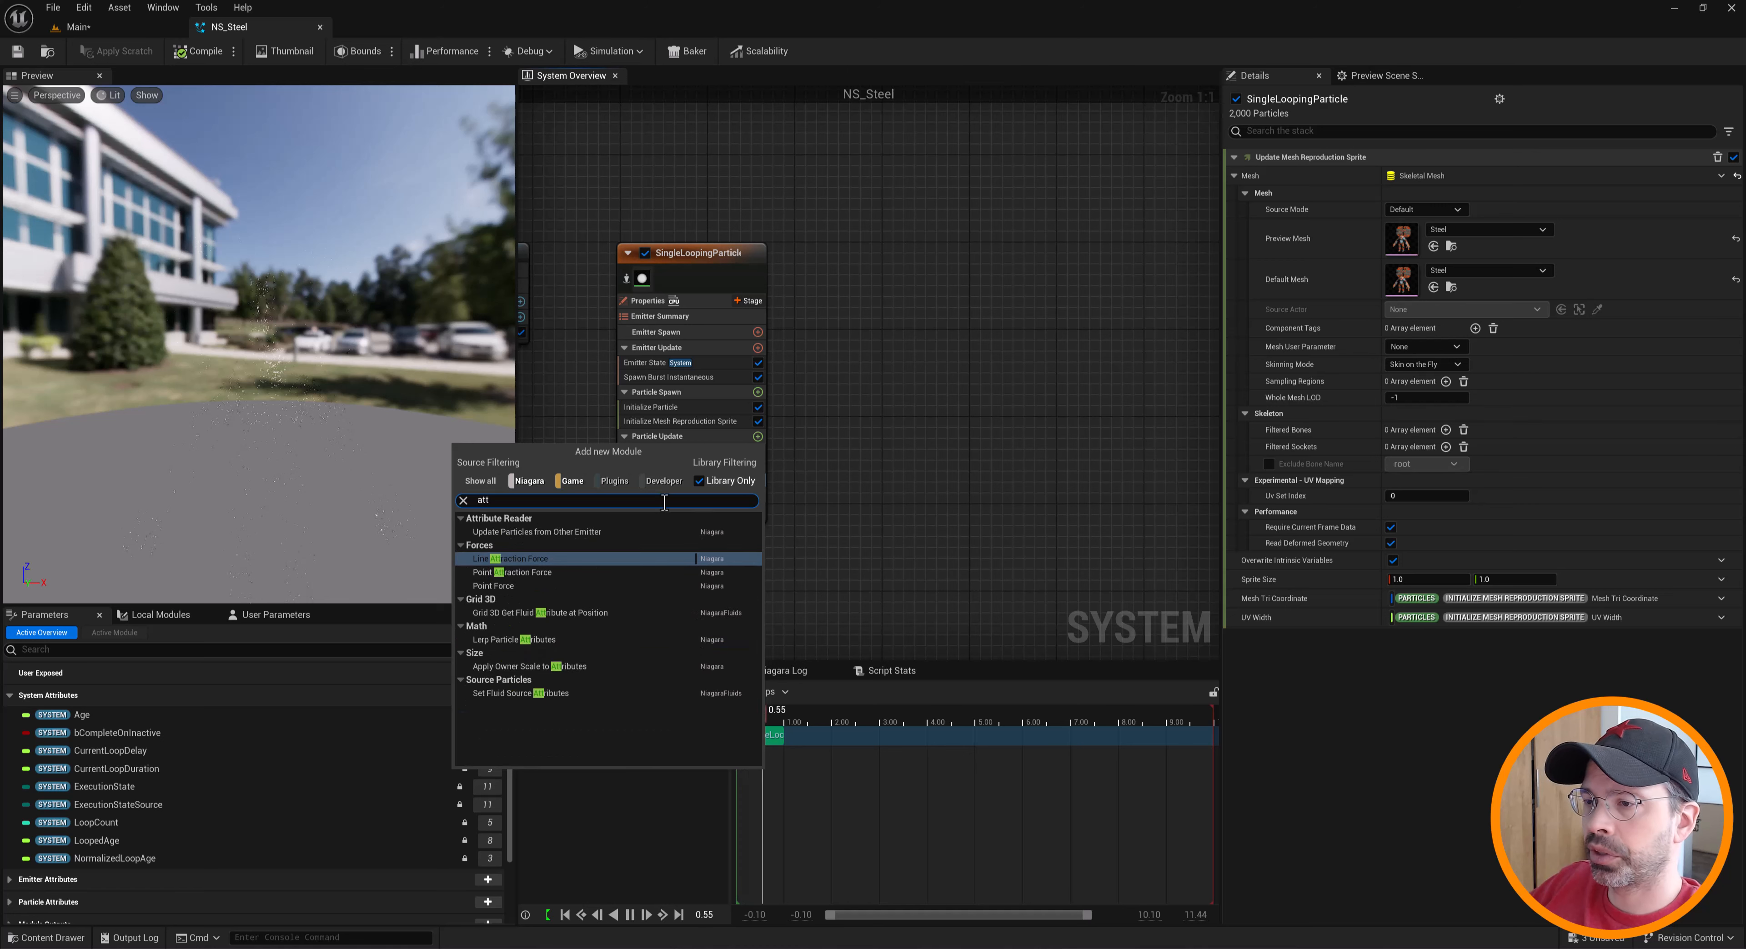
click(564, 693)
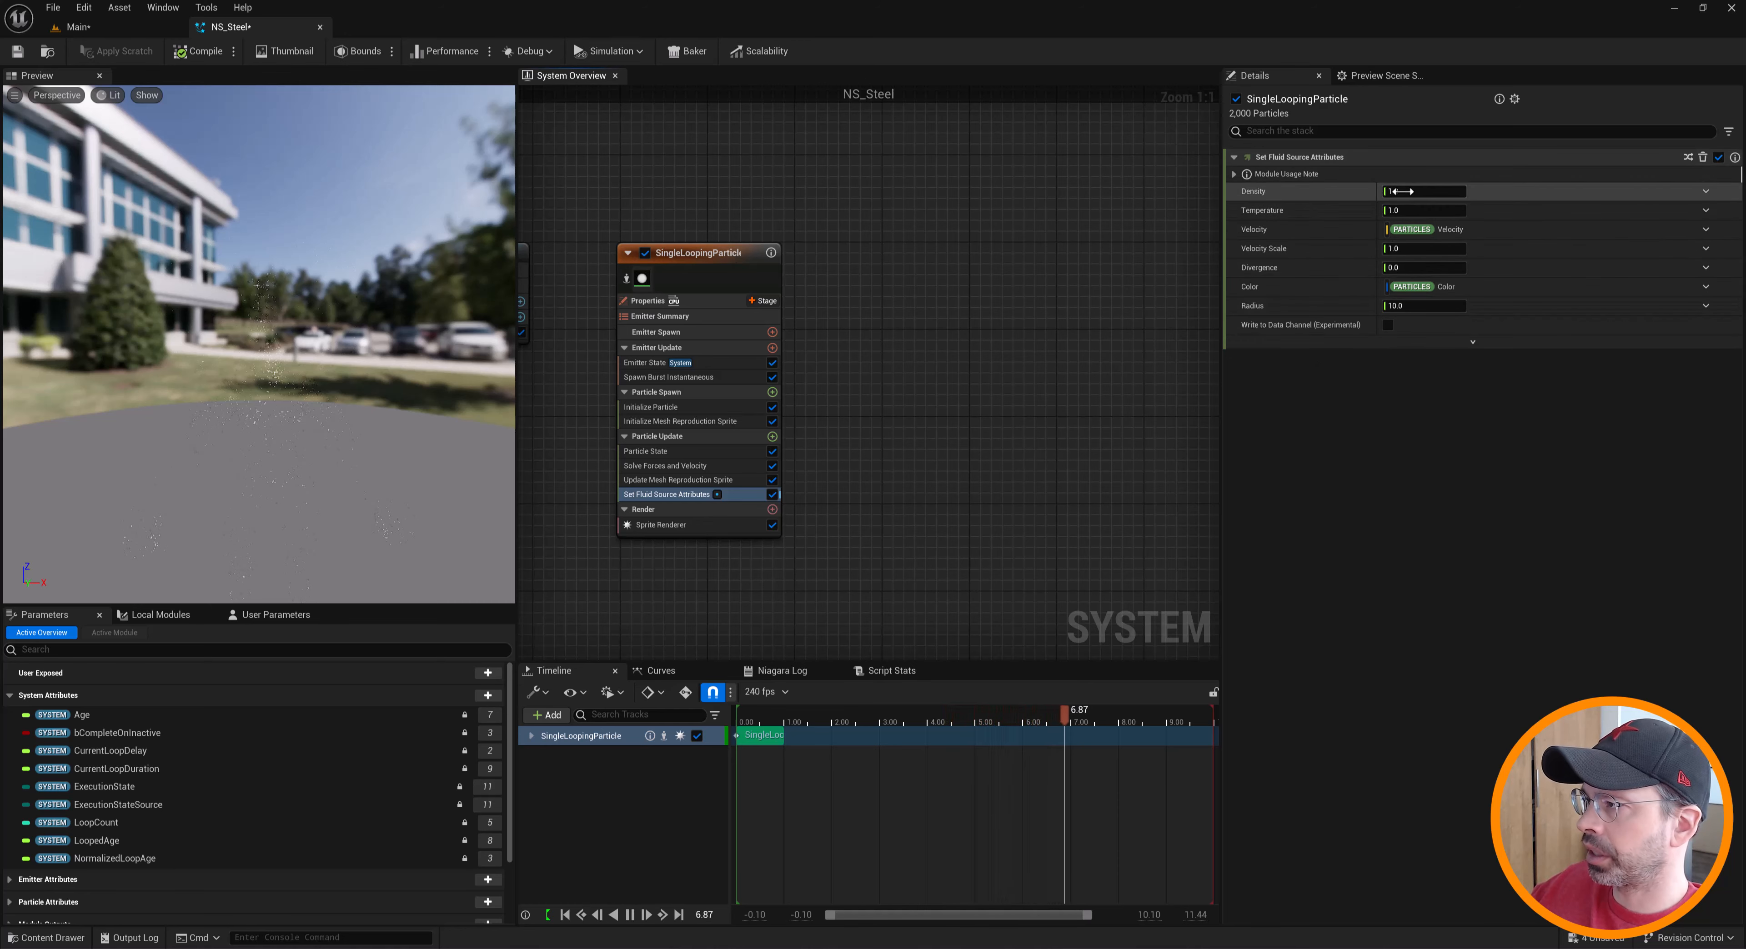
click(1352, 192)
click(1345, 211)
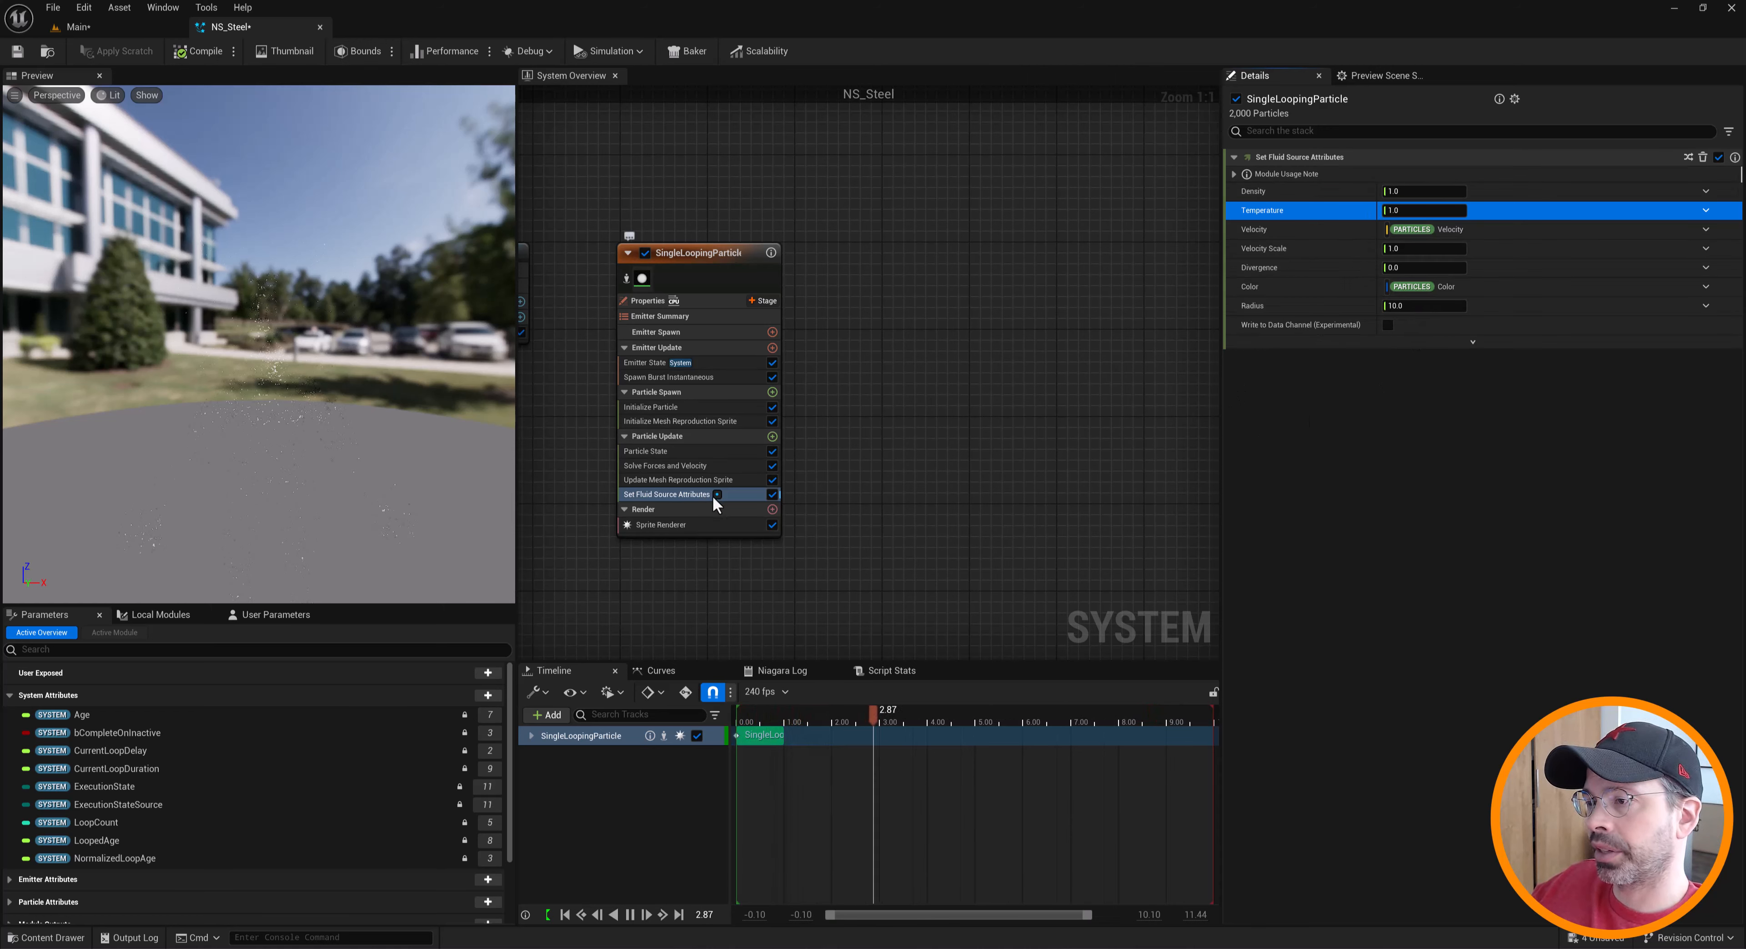
Add the Grid3D_Gas_Master_Emitter to the NS_Steel system and view its smoke in the preview
right_click(942, 329)
click(962, 342)
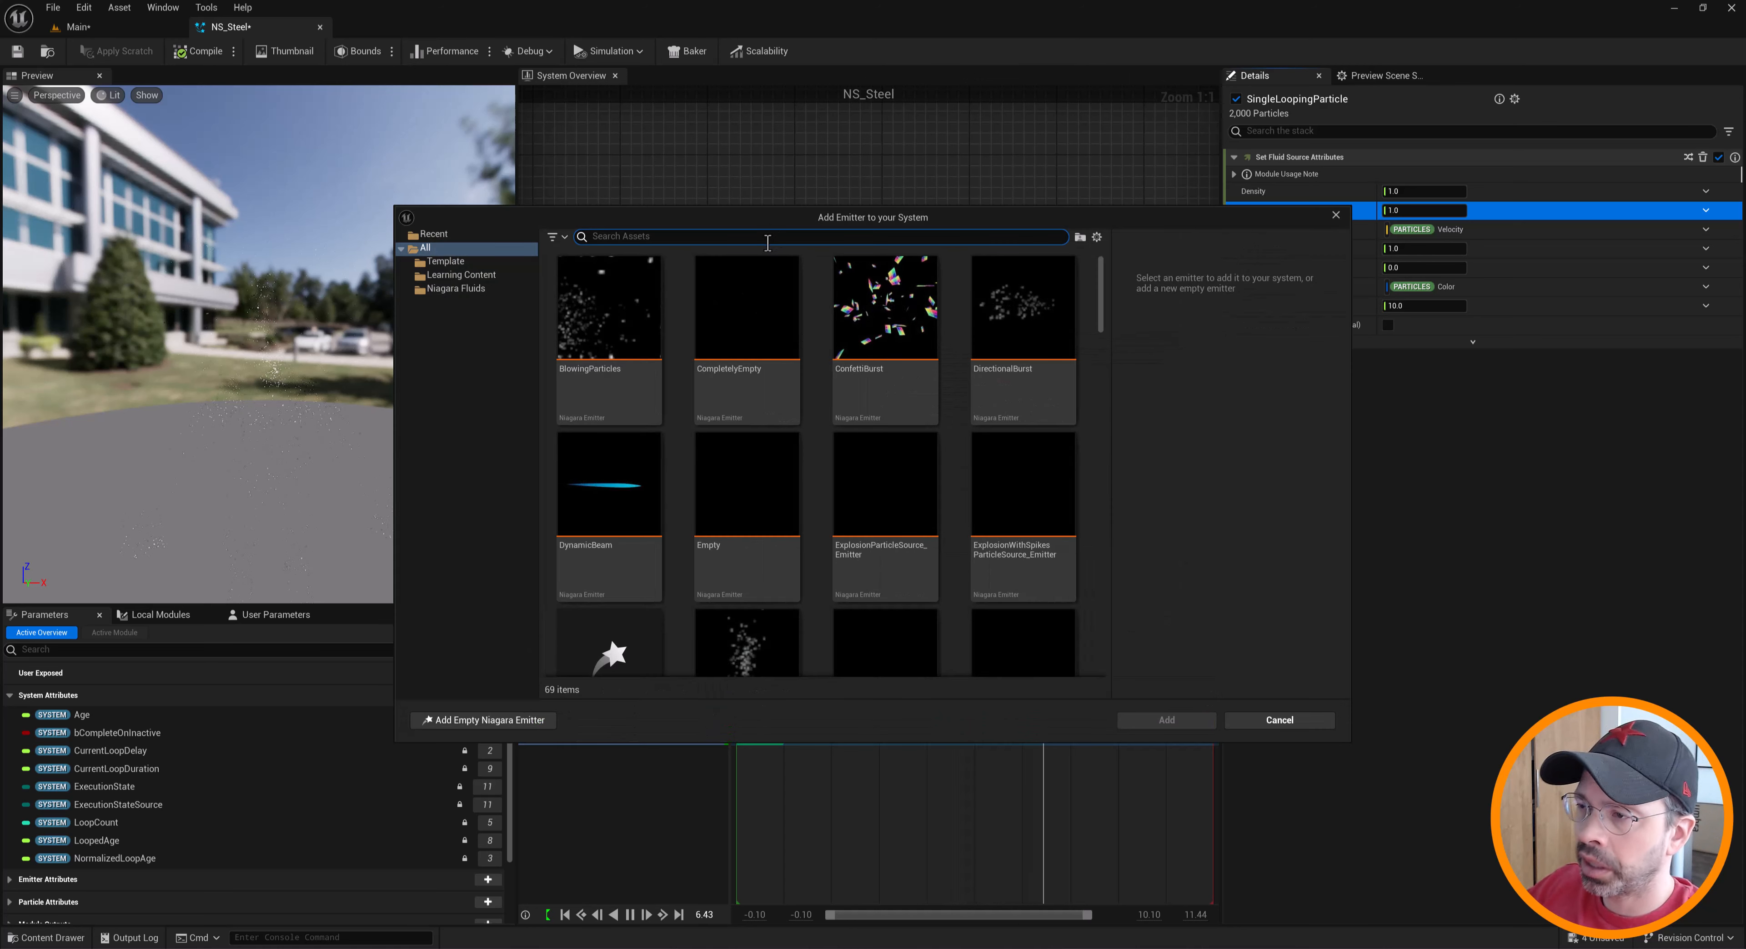
text(gas)
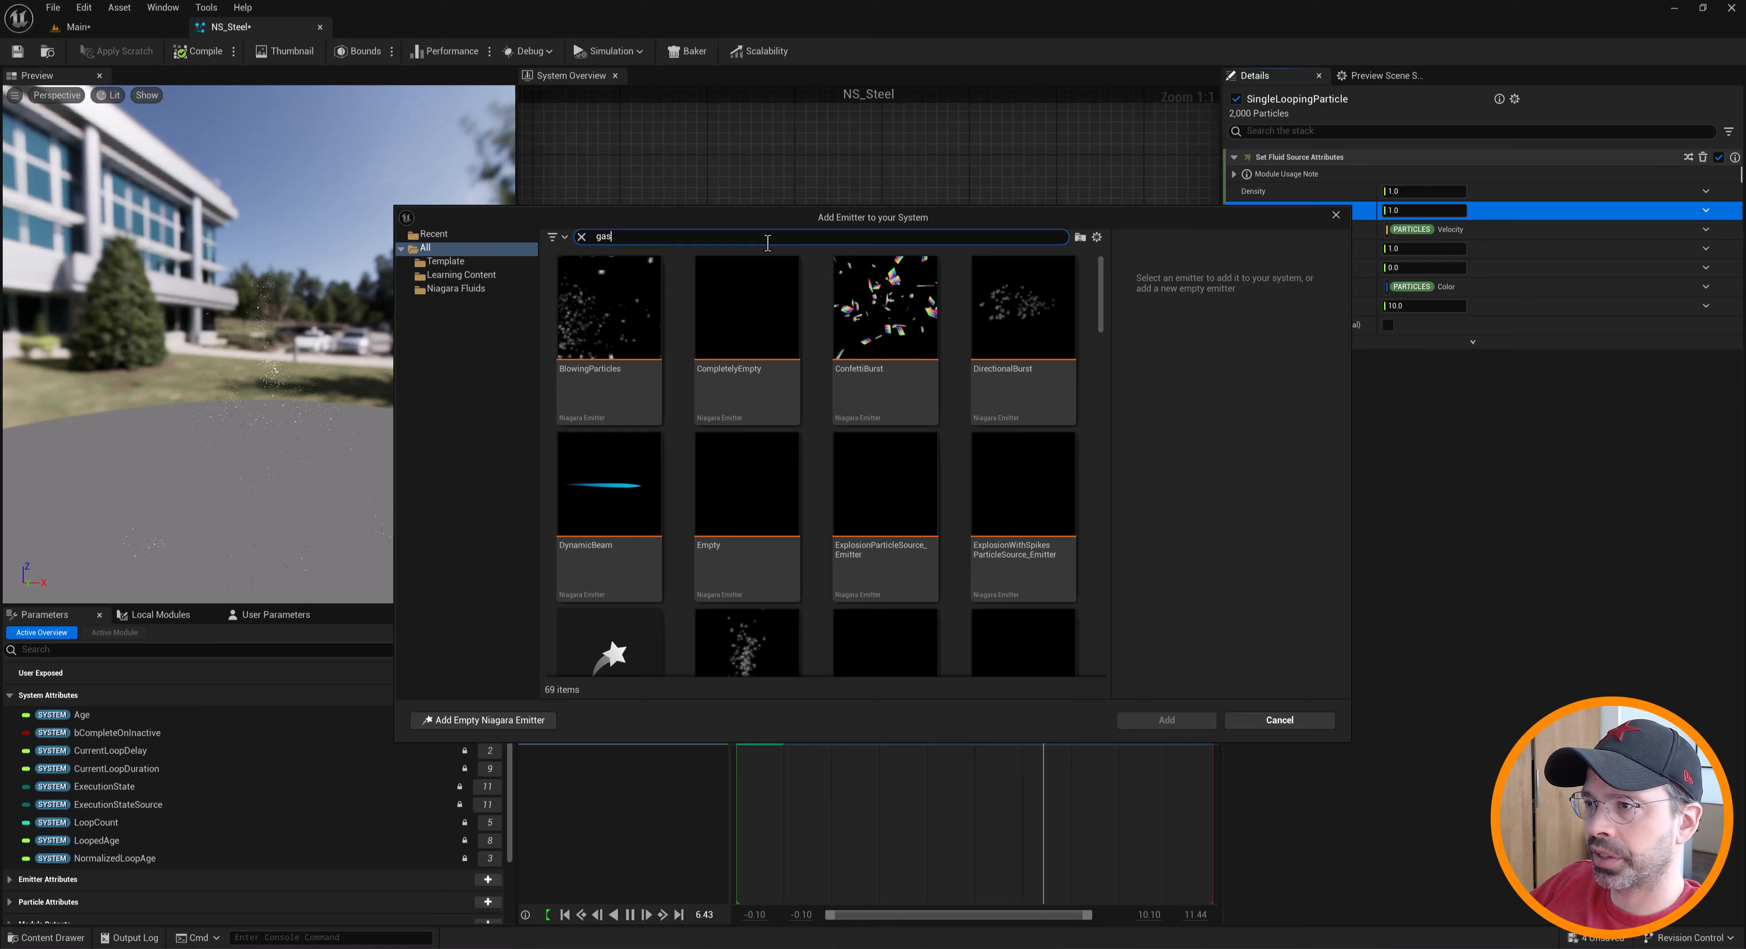
text( master)
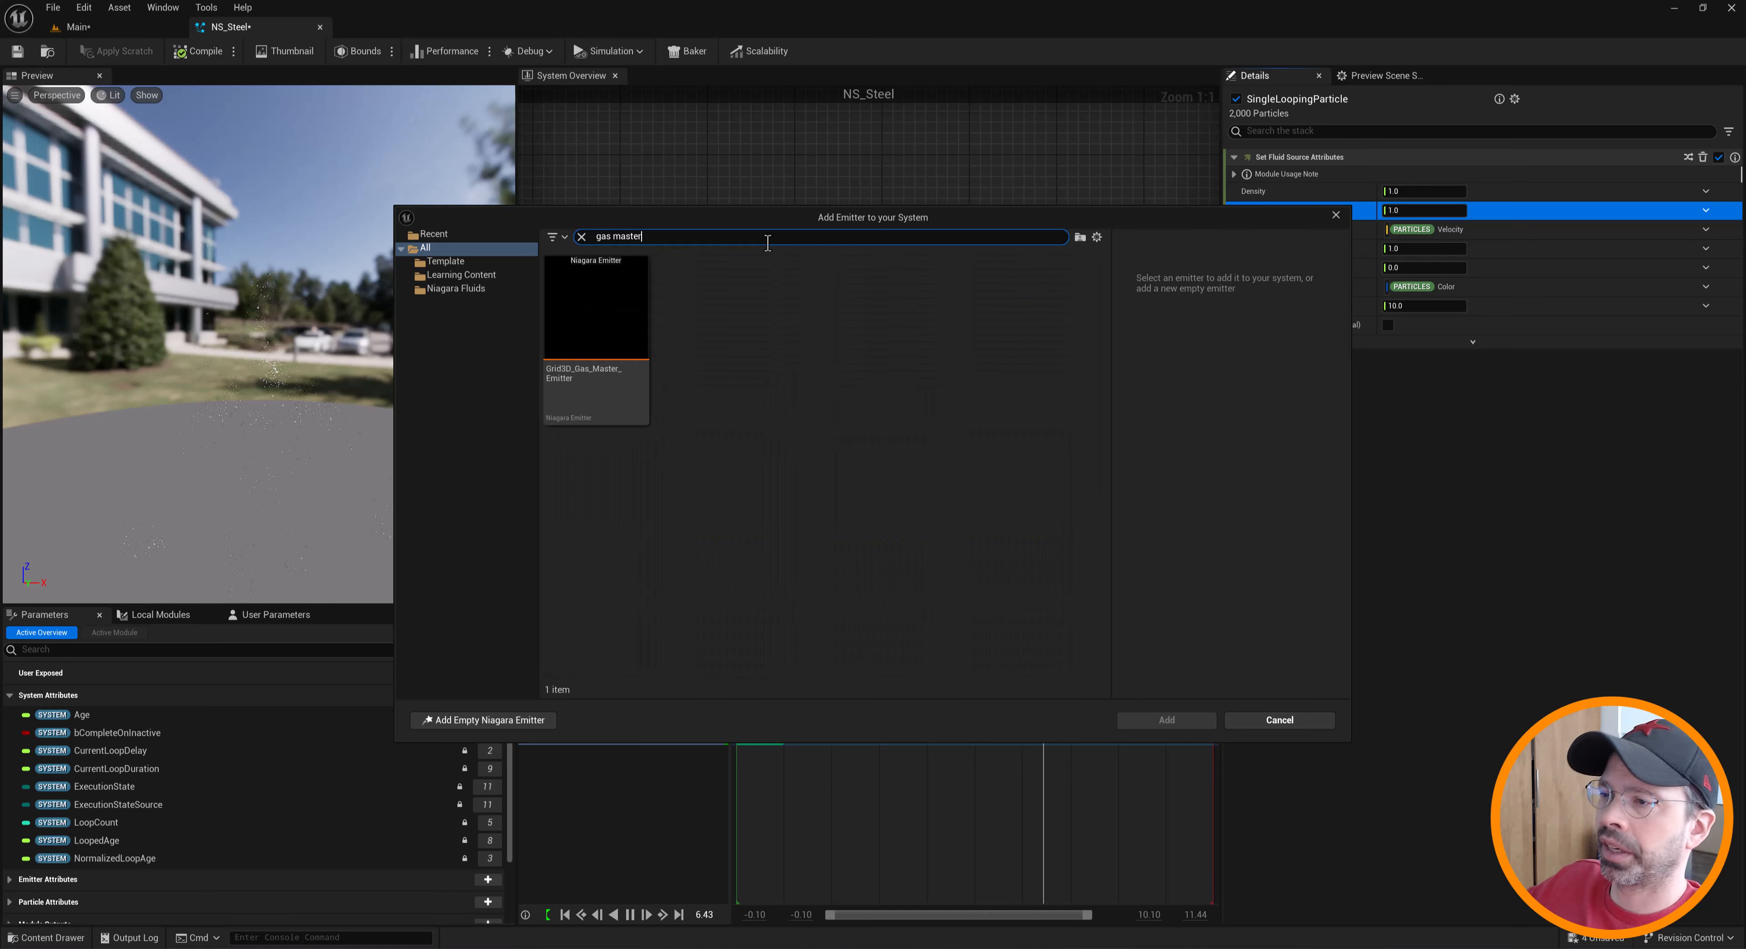
click(579, 334)
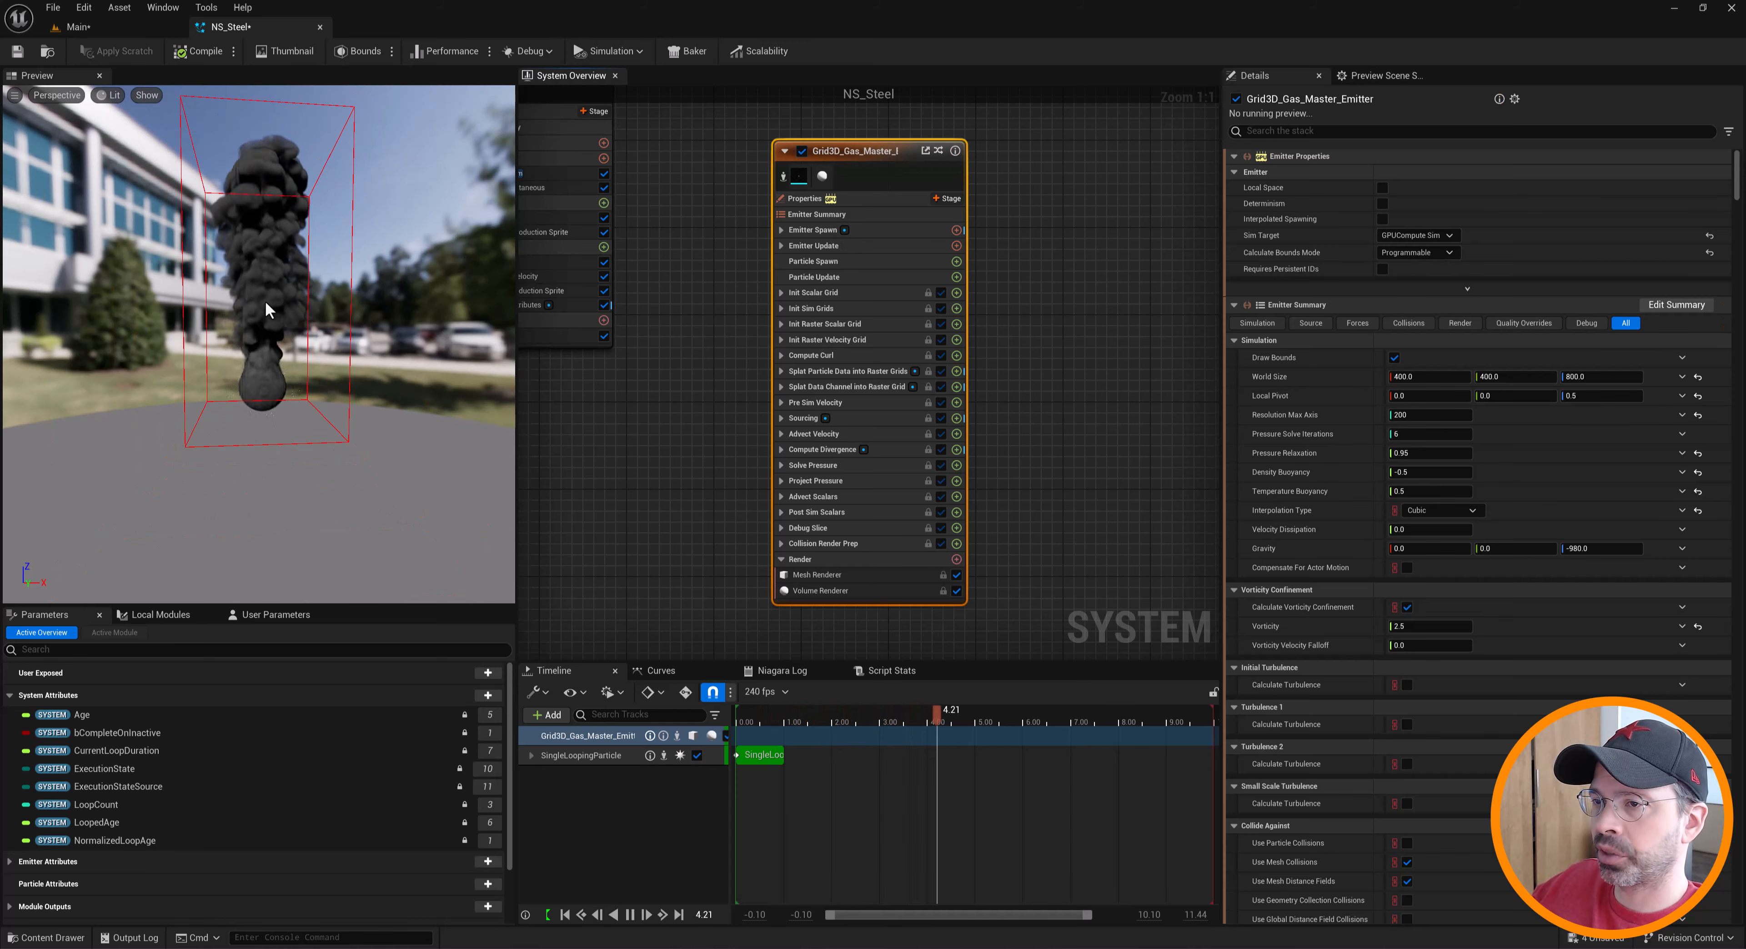
drag(264, 308, 275, 339)
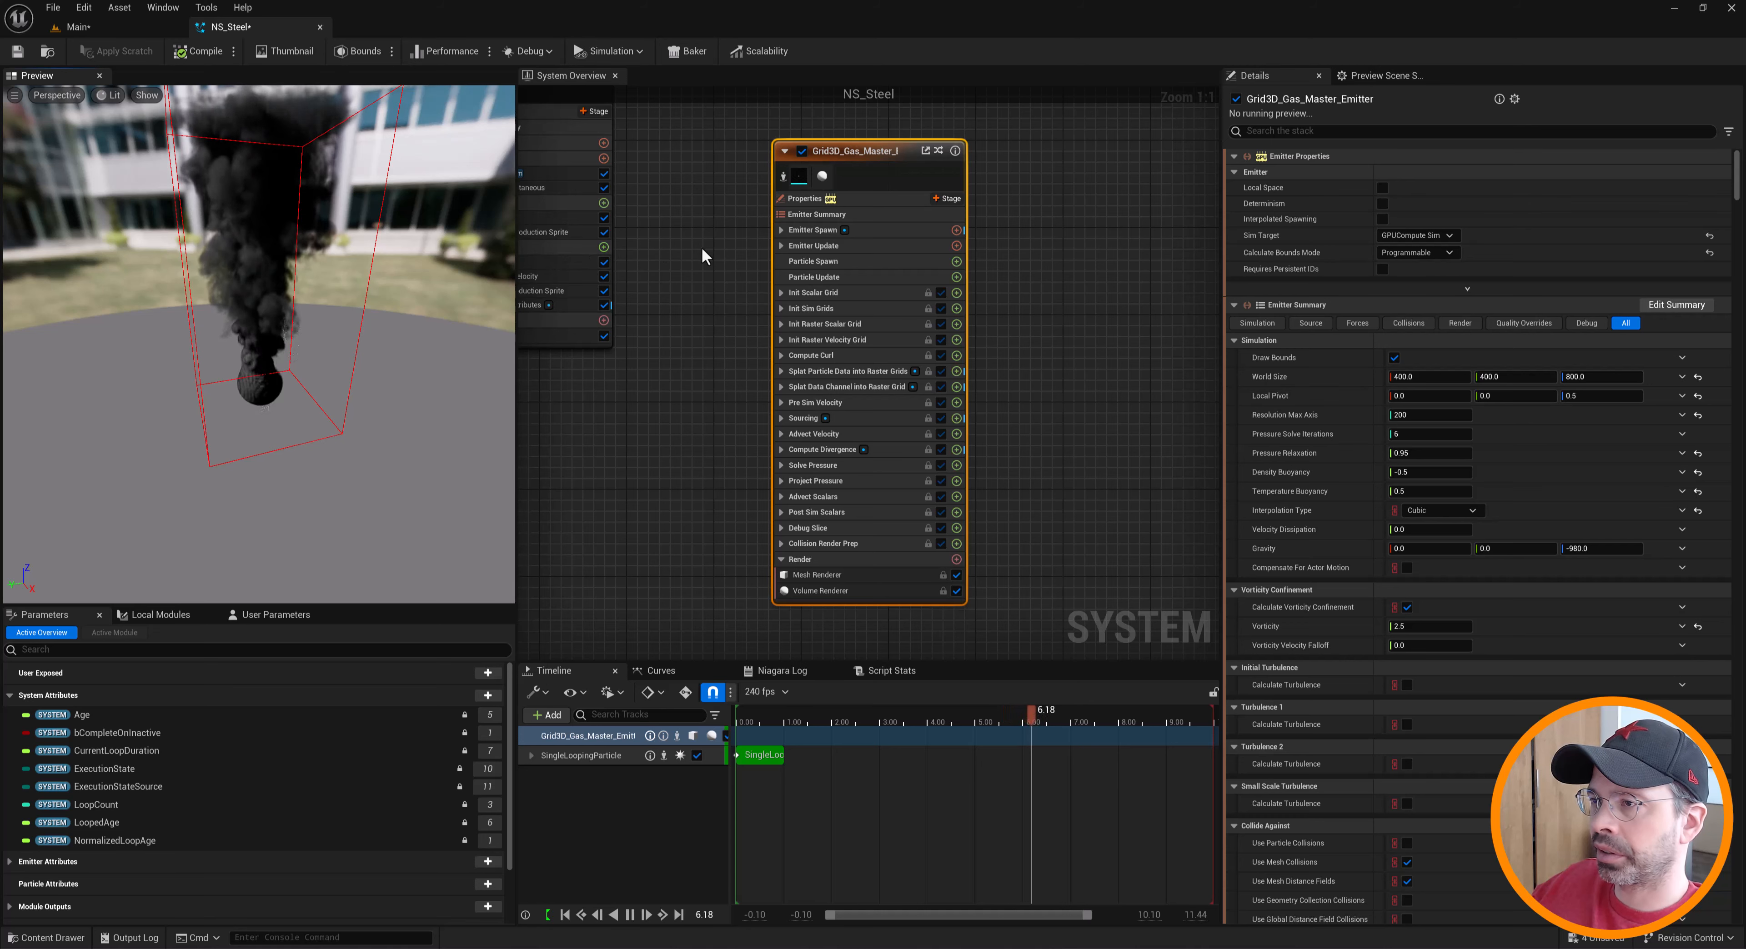
Collapse the Grid3D_Gas_Master_Emitter node beside the SingleLoopingParticle node and disable its Sphere Source
right_drag(689, 190, 823, 317)
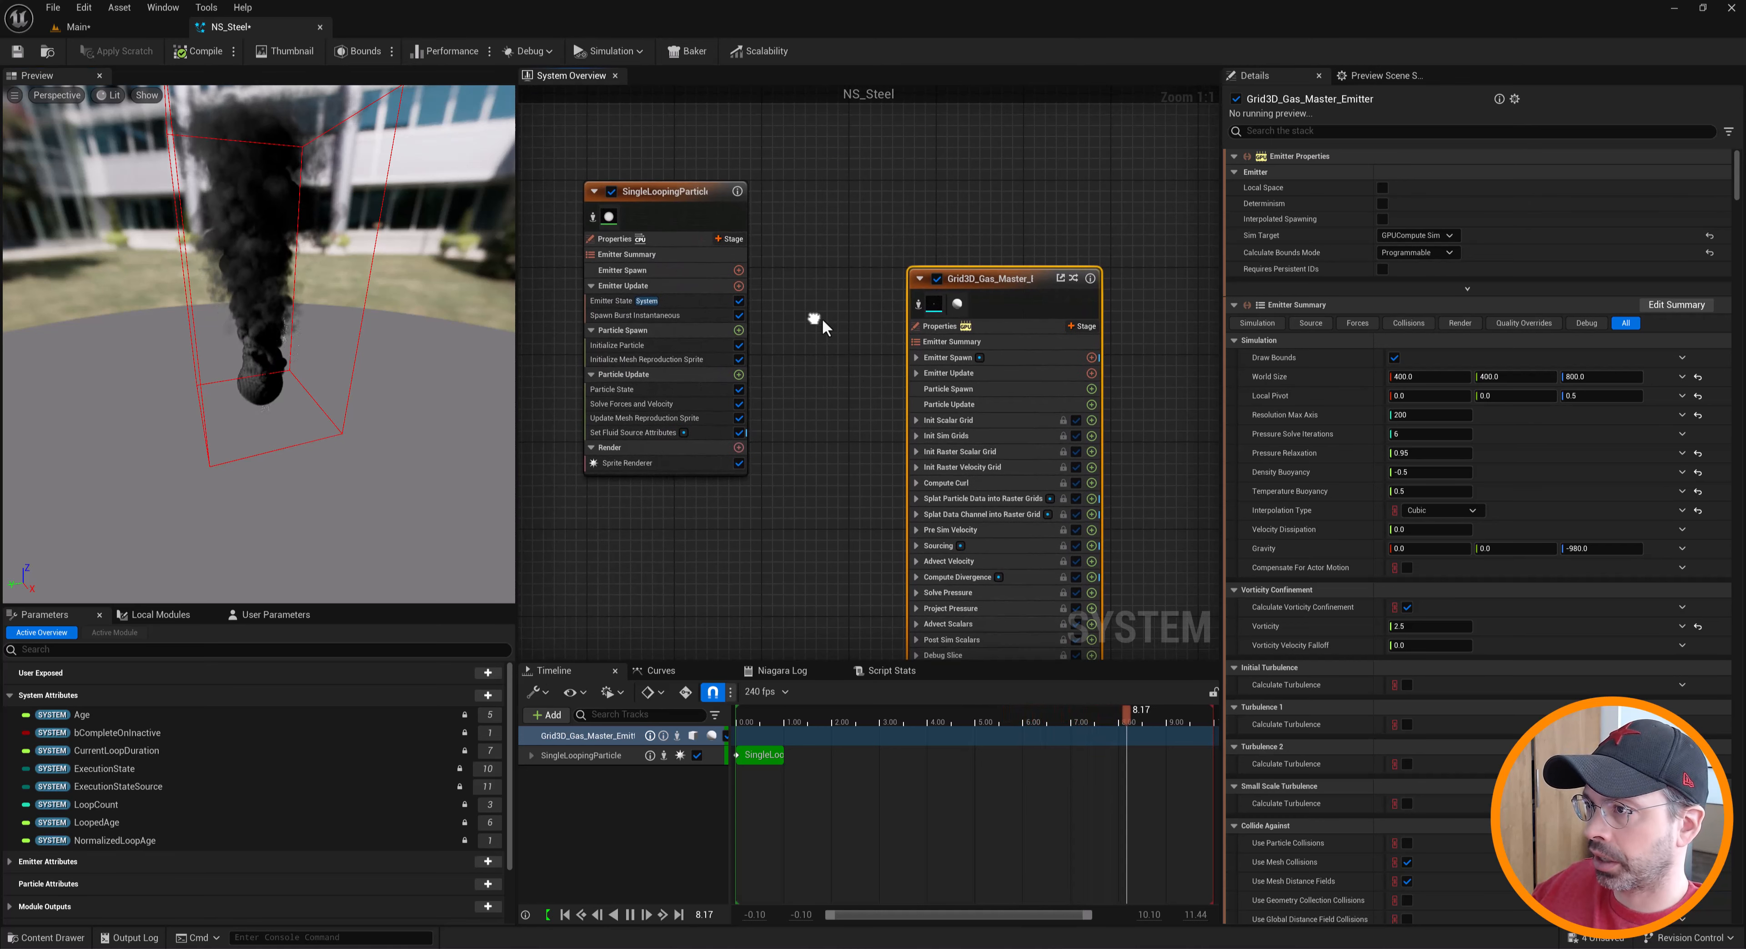
drag(982, 272, 928, 175)
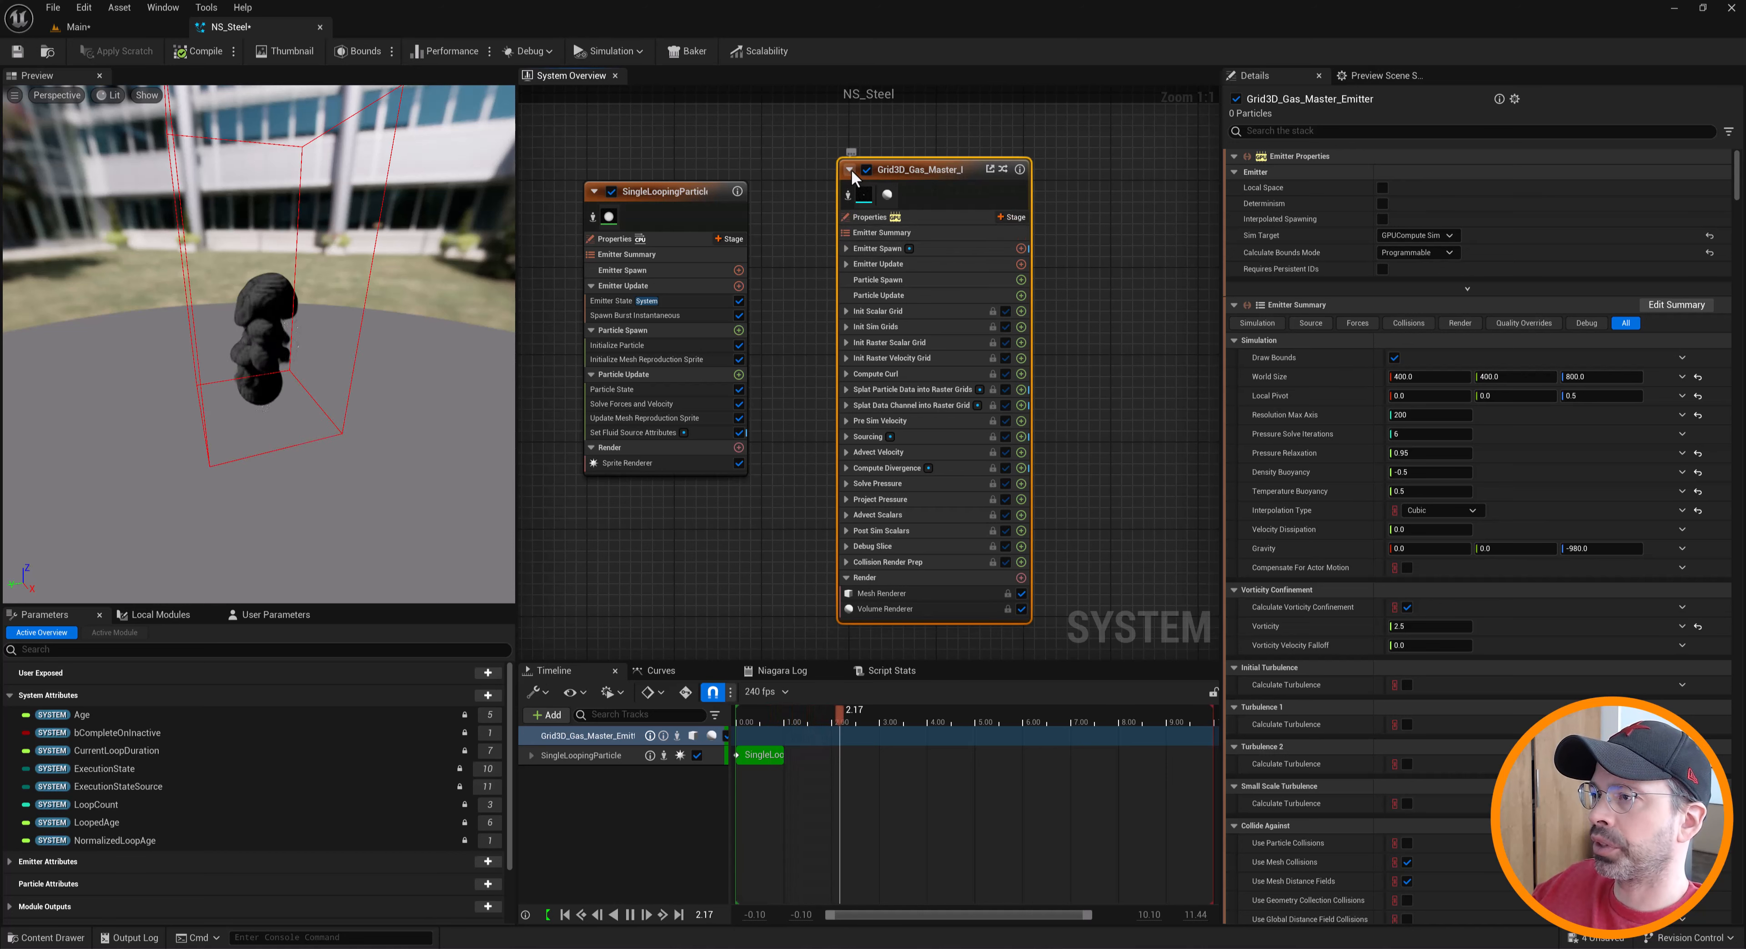
click(848, 171)
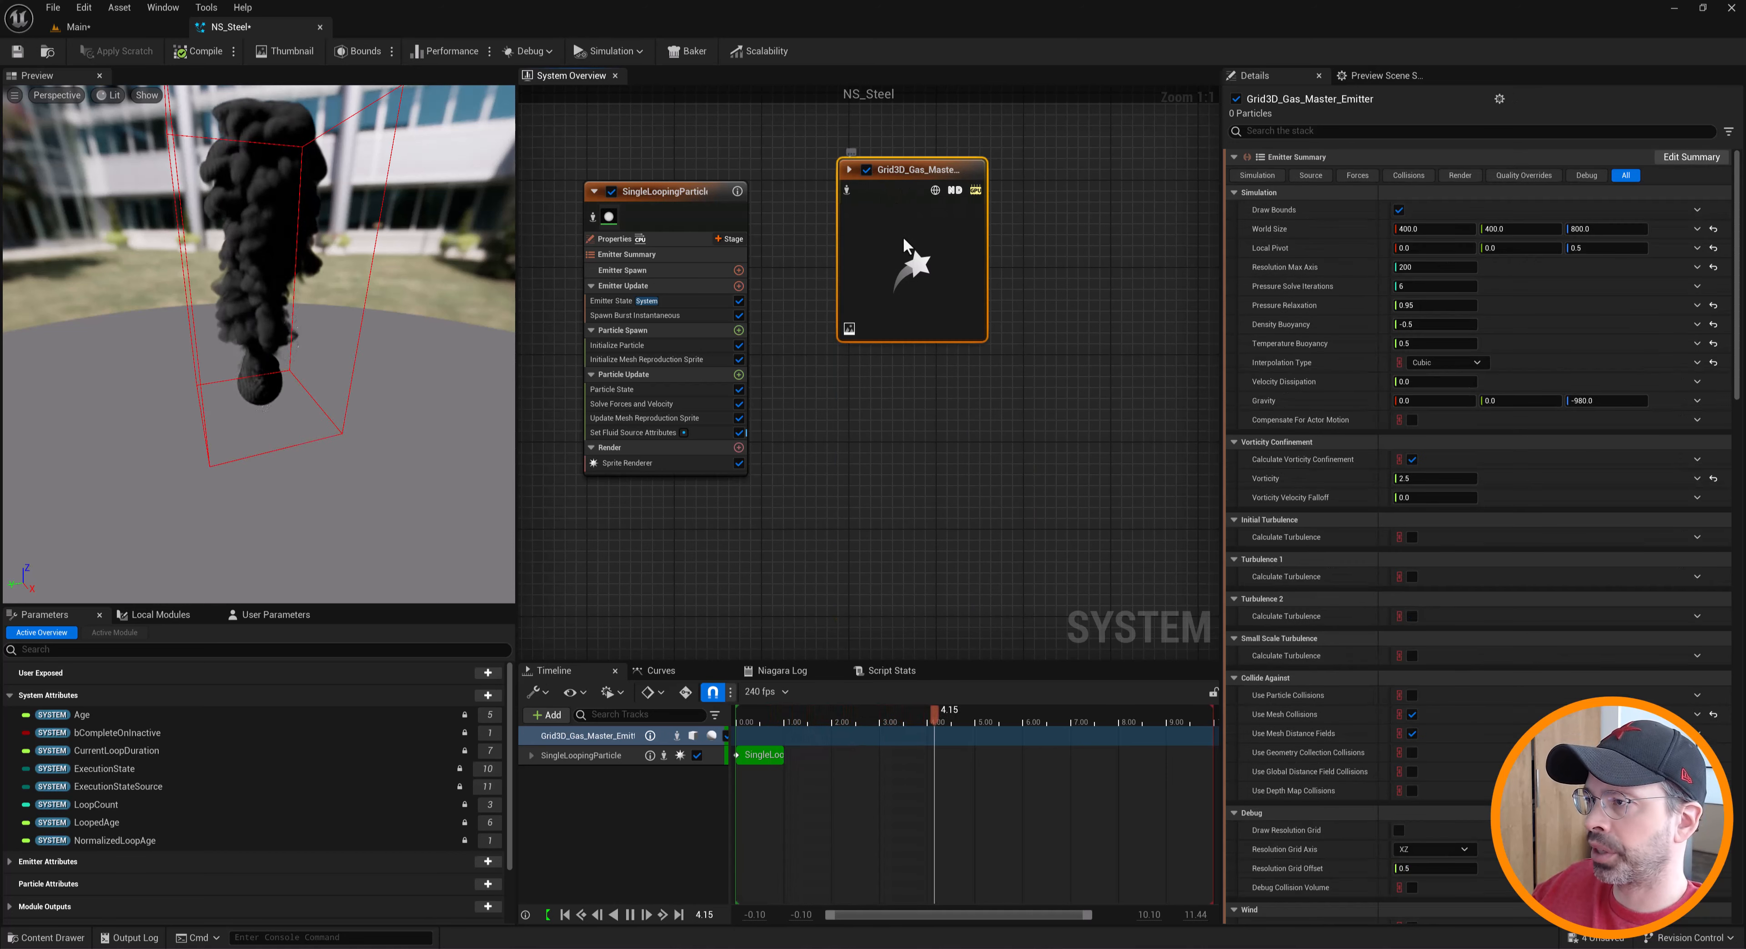
drag(873, 242, 862, 275)
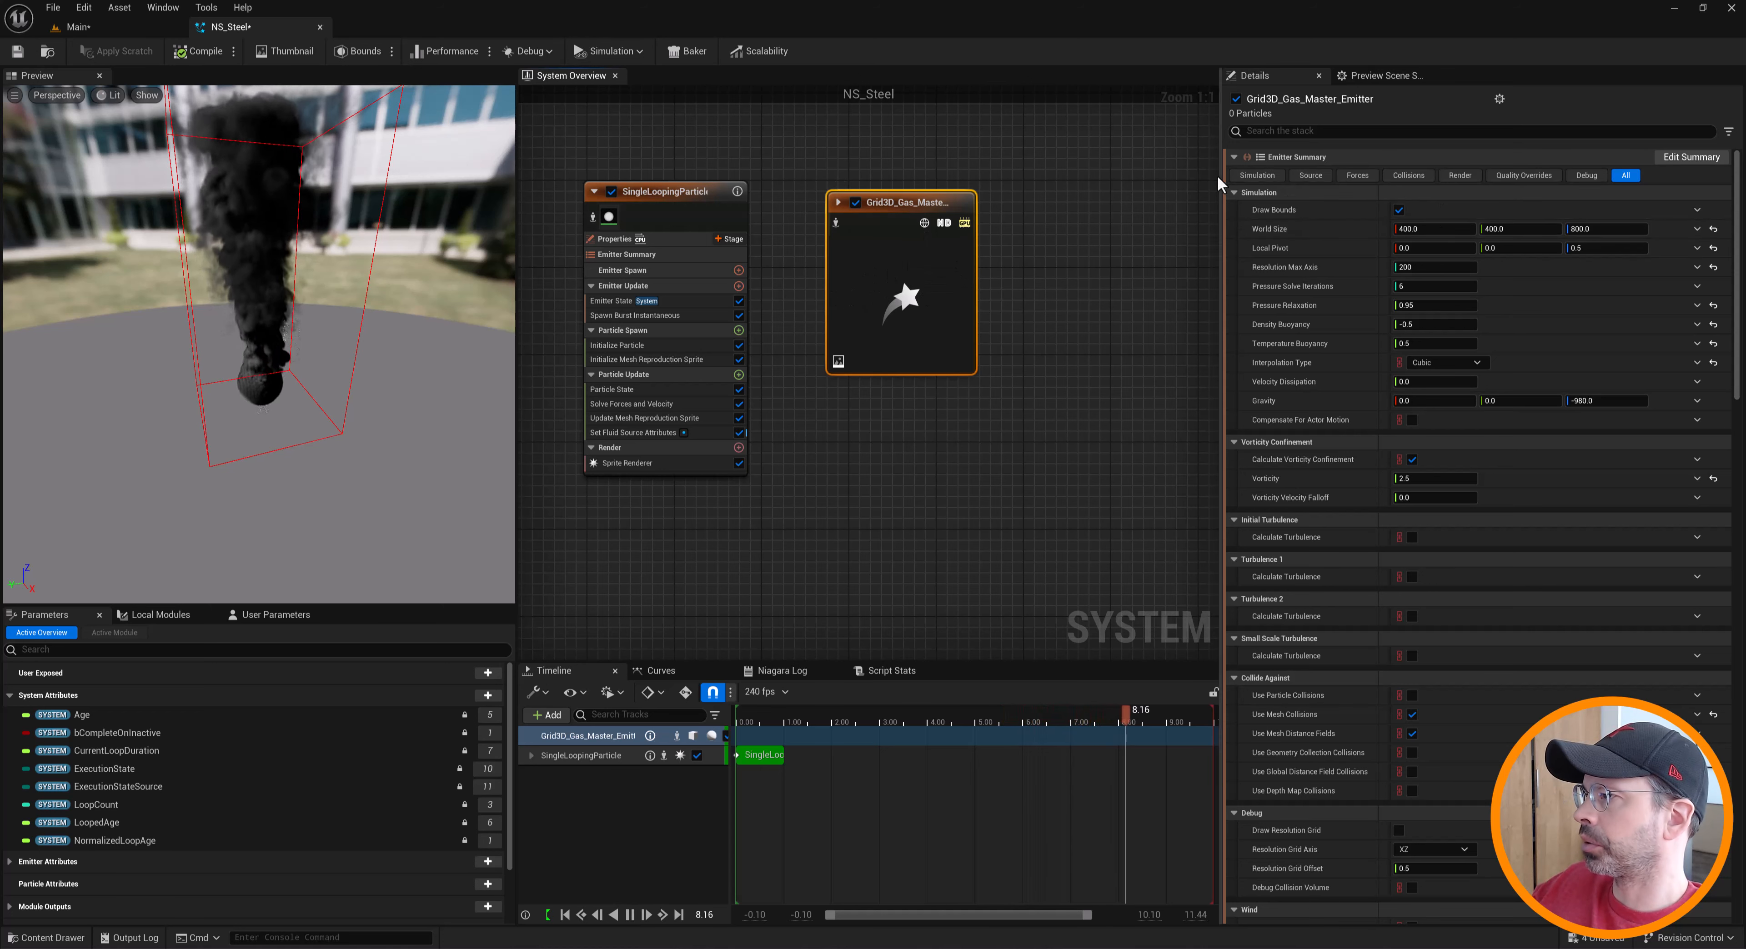
click(1309, 174)
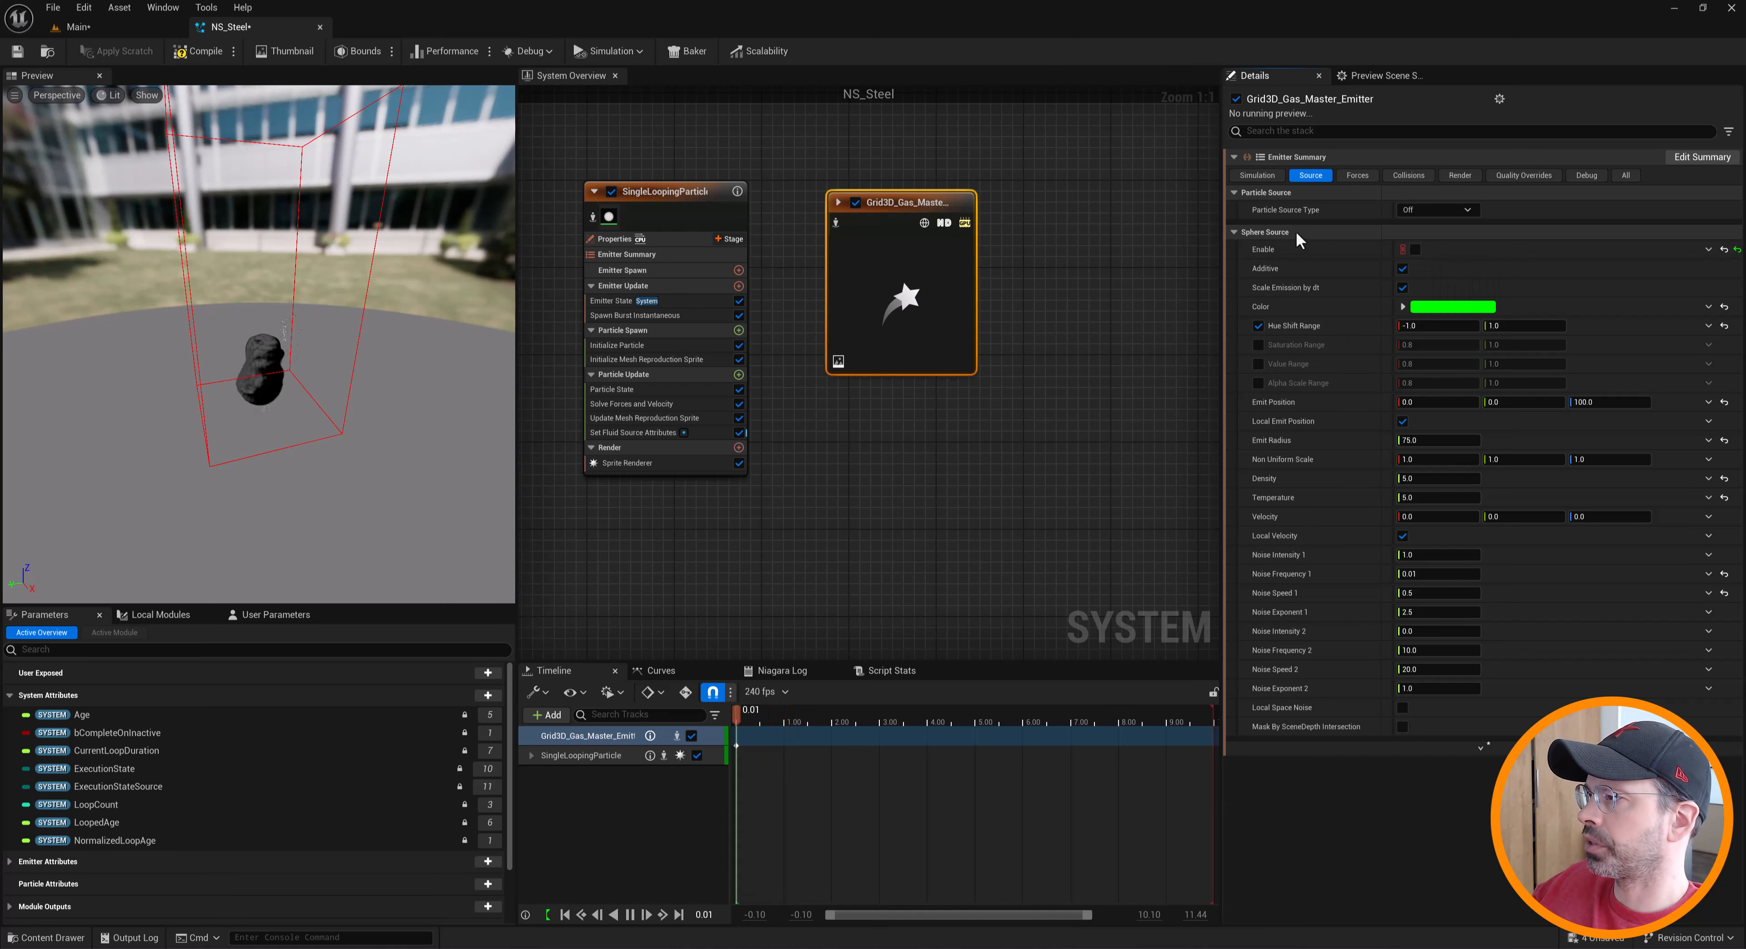
click(1415, 248)
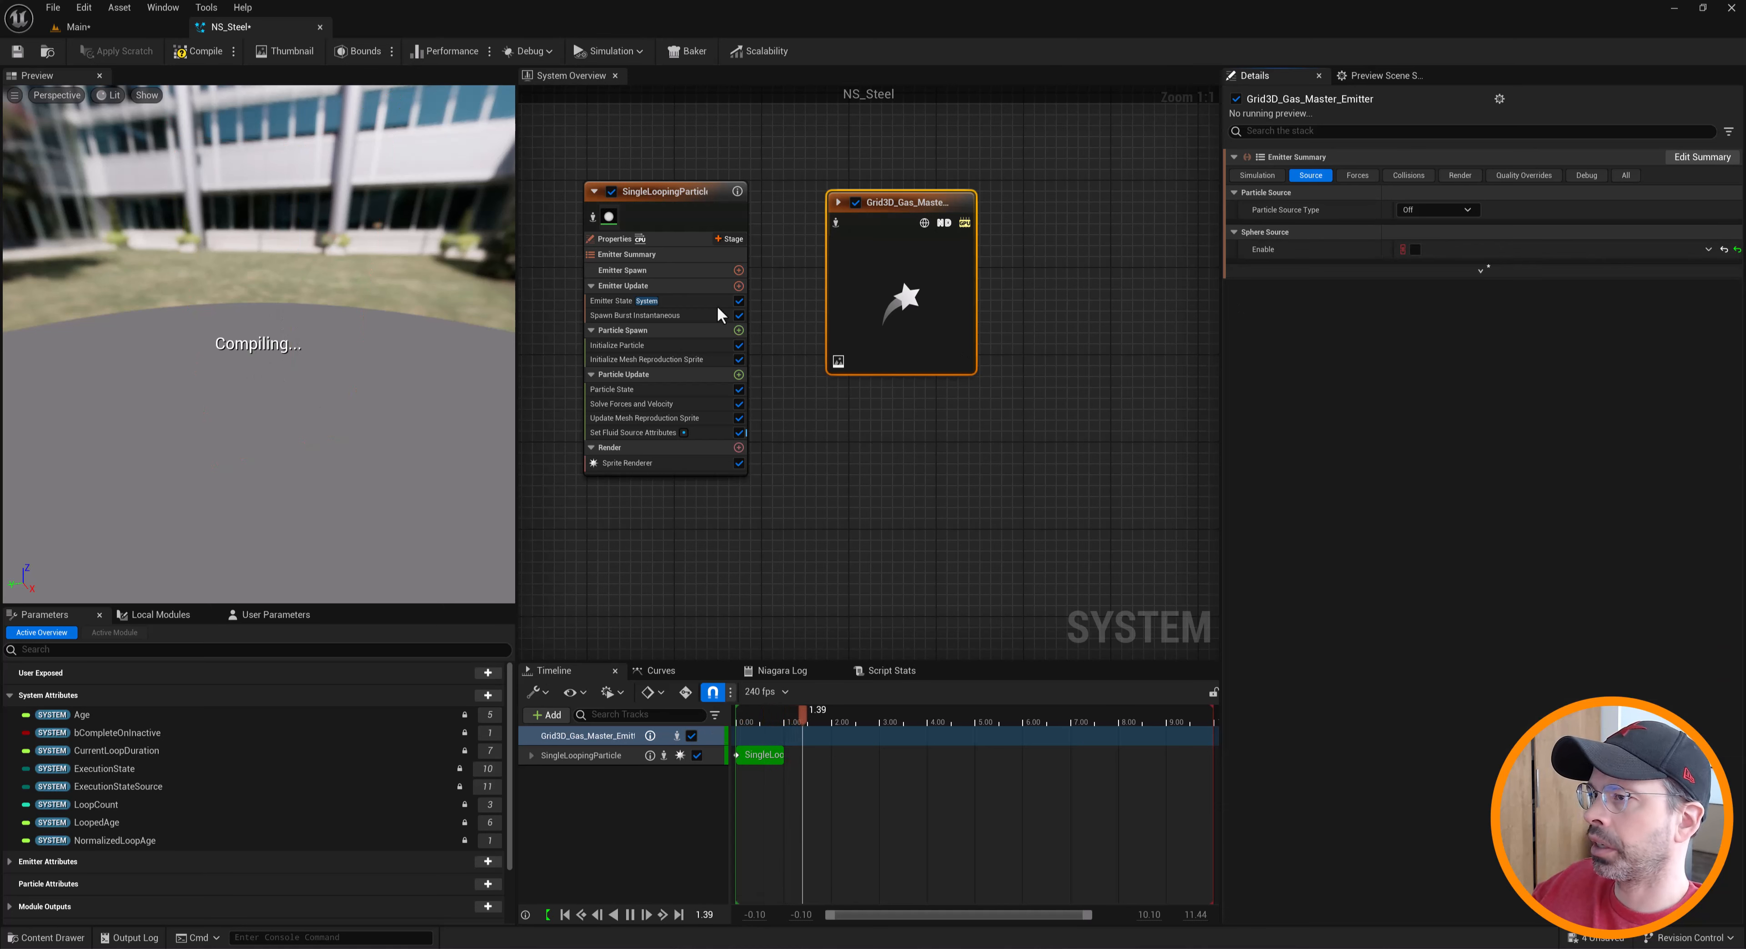
Rename the SingleLoopingParticle emitter as Steel_Sprites
click(661, 193)
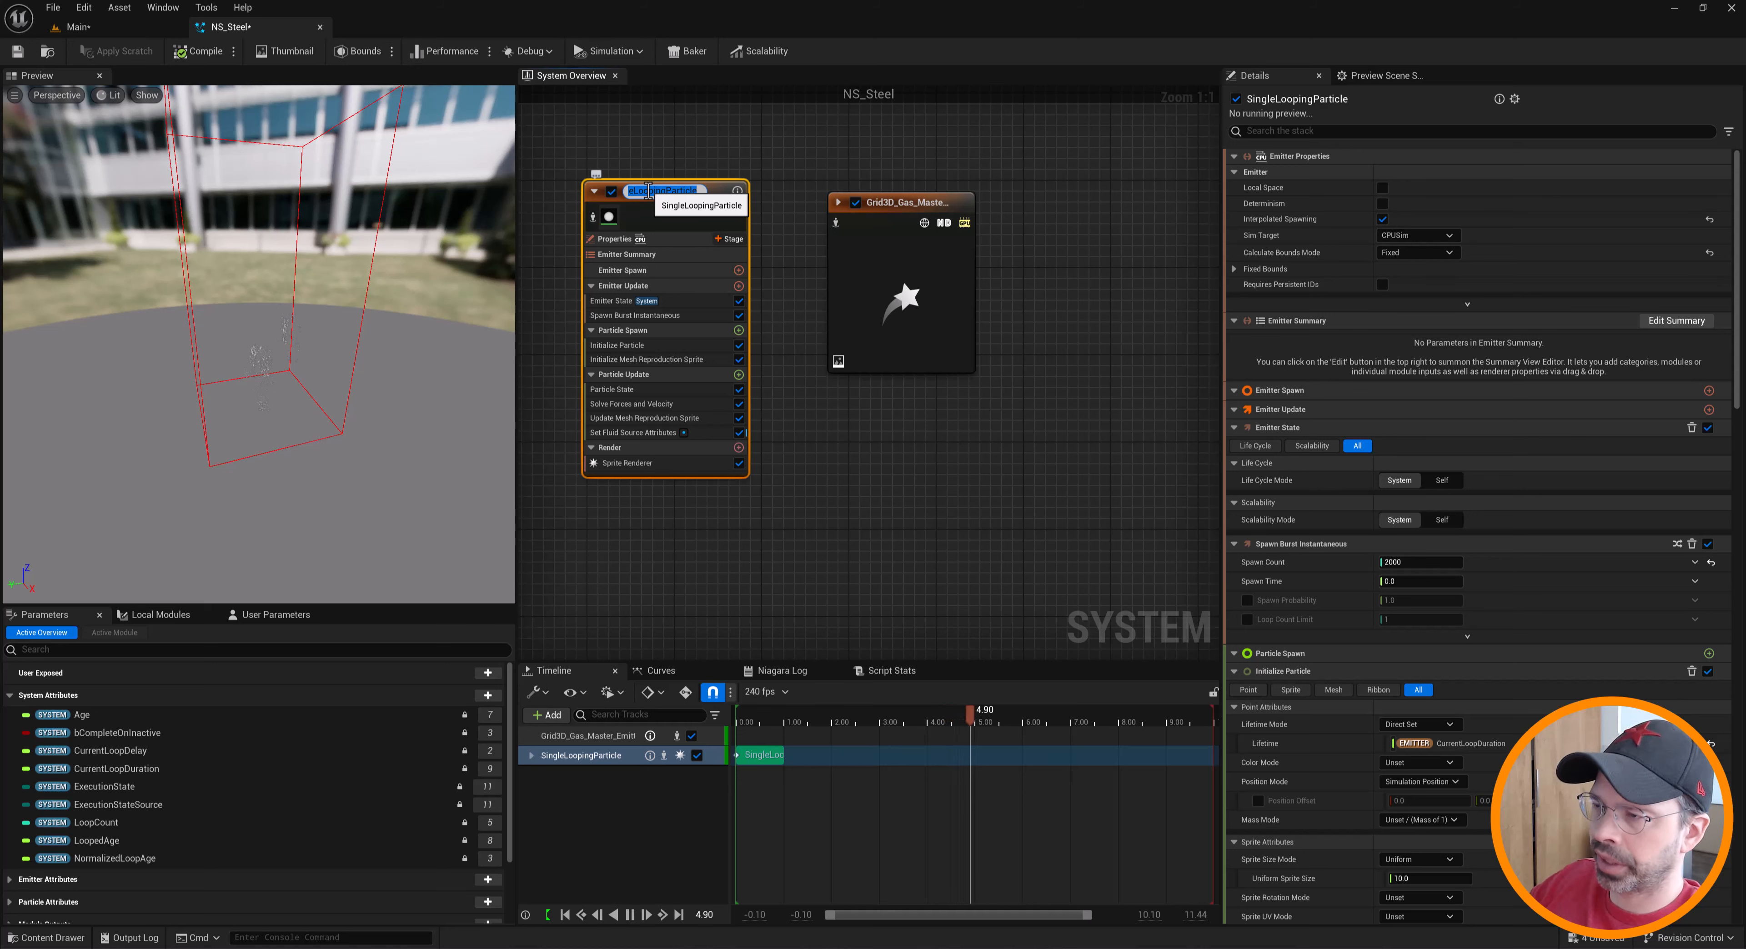
text(Steel)
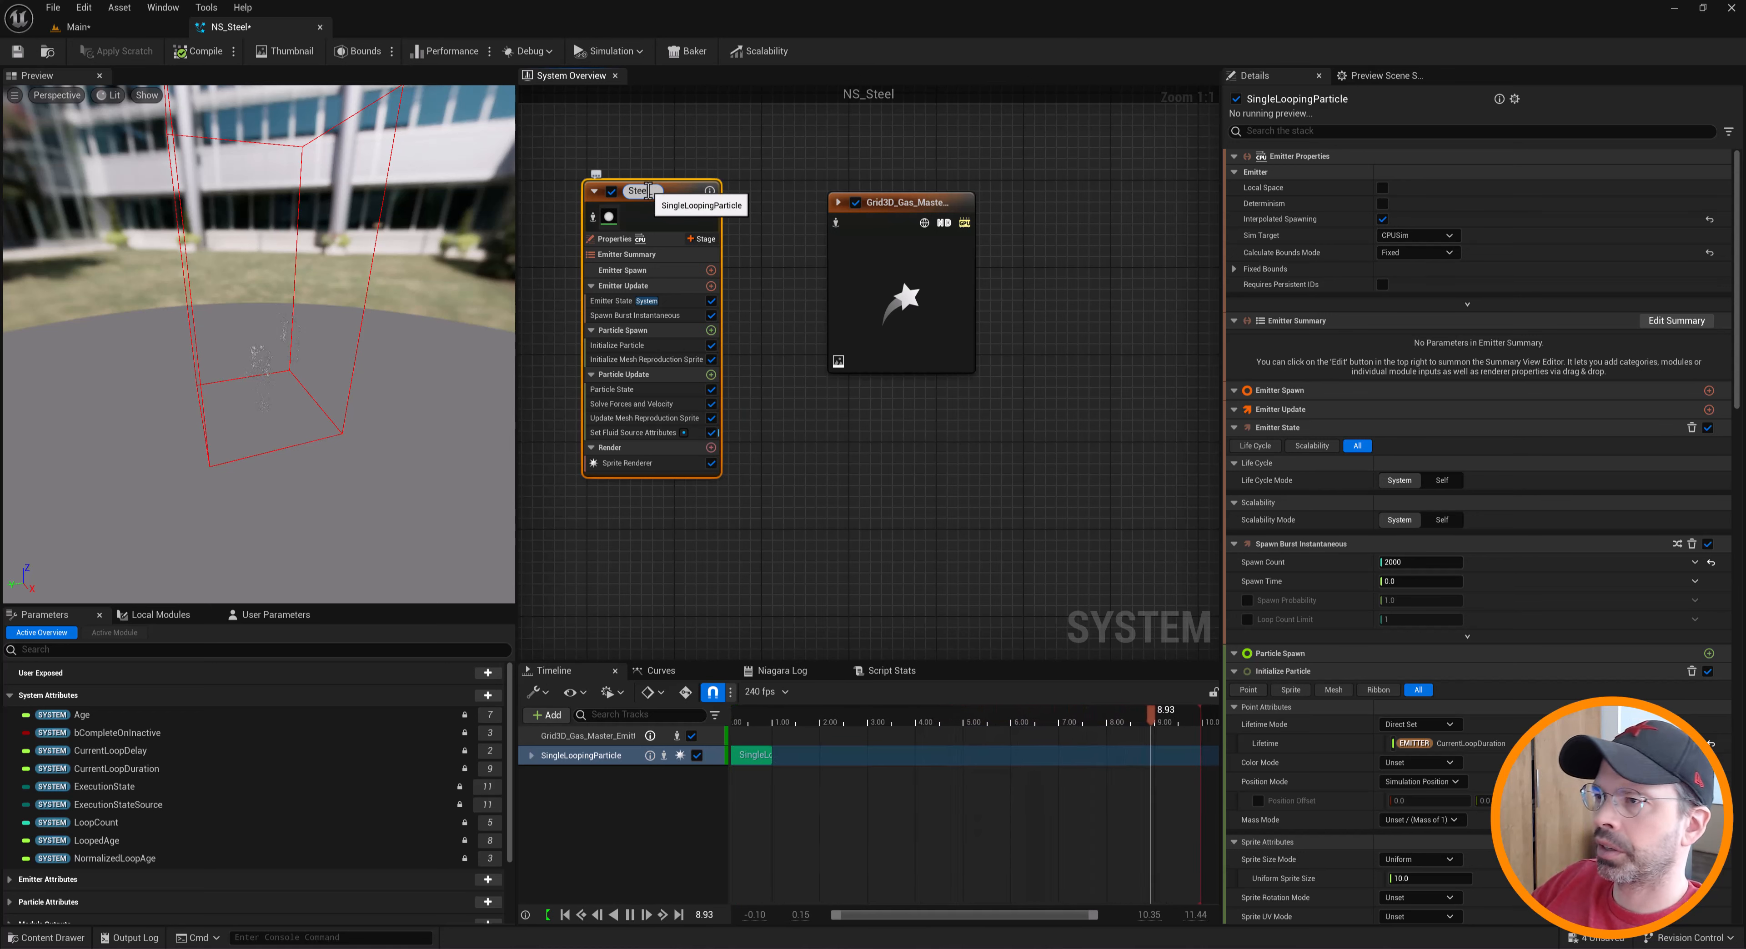
text( Sprites)
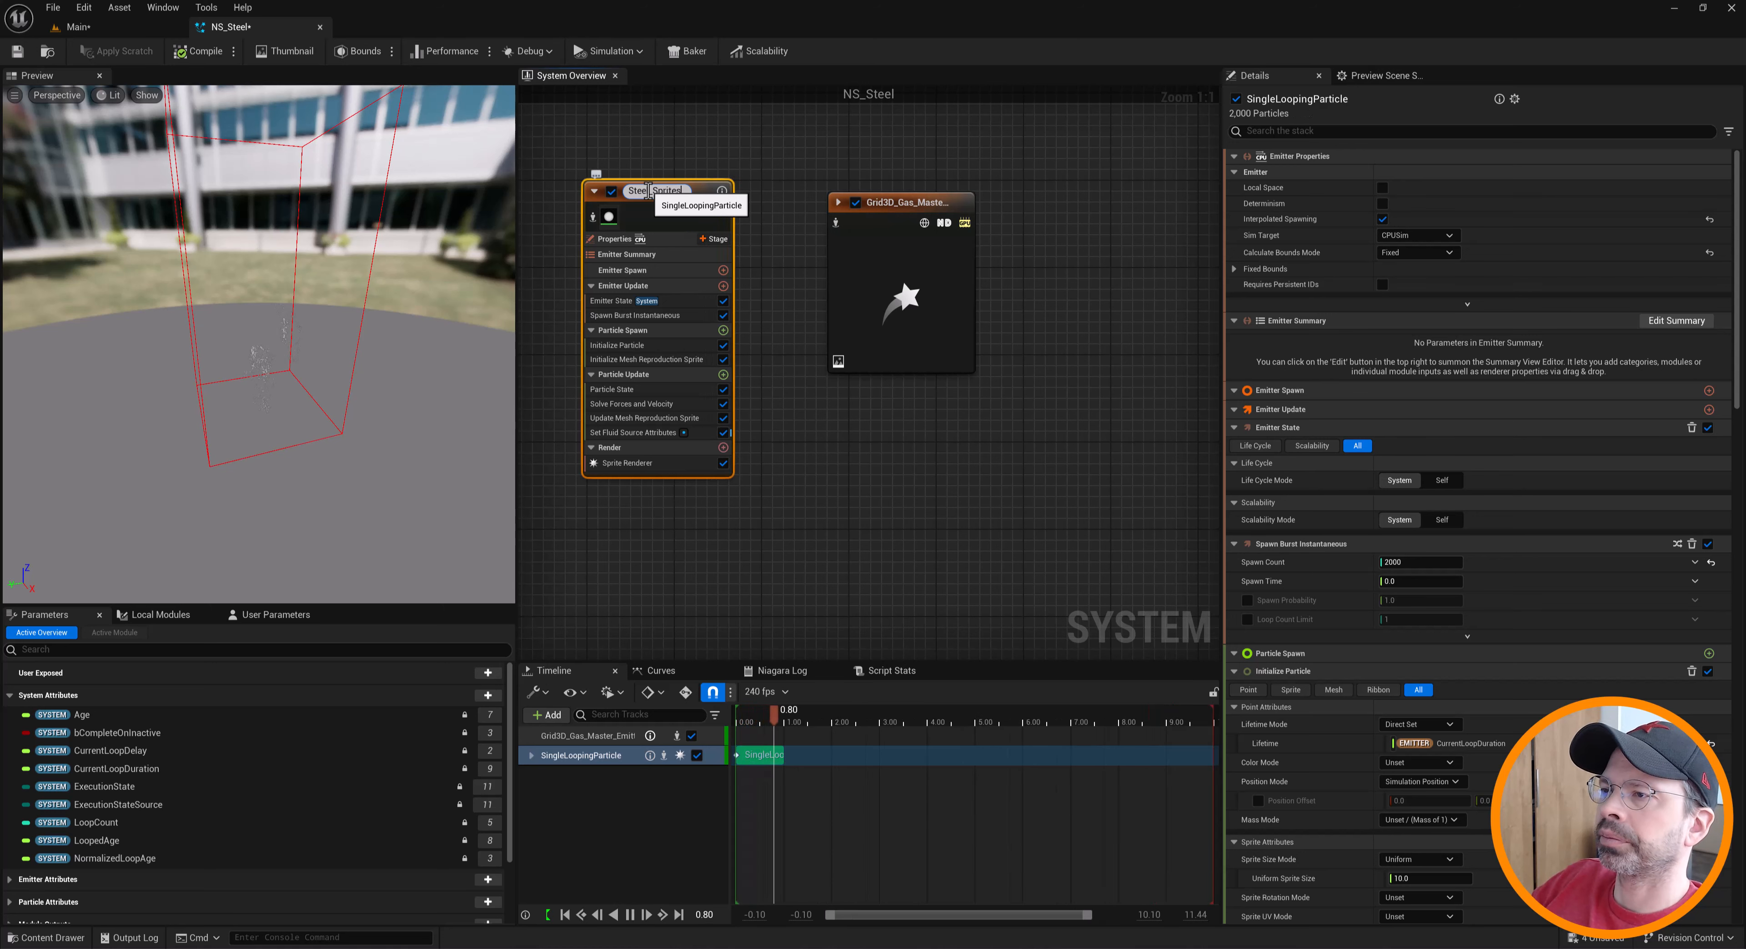
key(Return)
Set the gas emitter's Particle Source Type to Emitter and bind its Particle Reader to Steel_Sprites
click(909, 271)
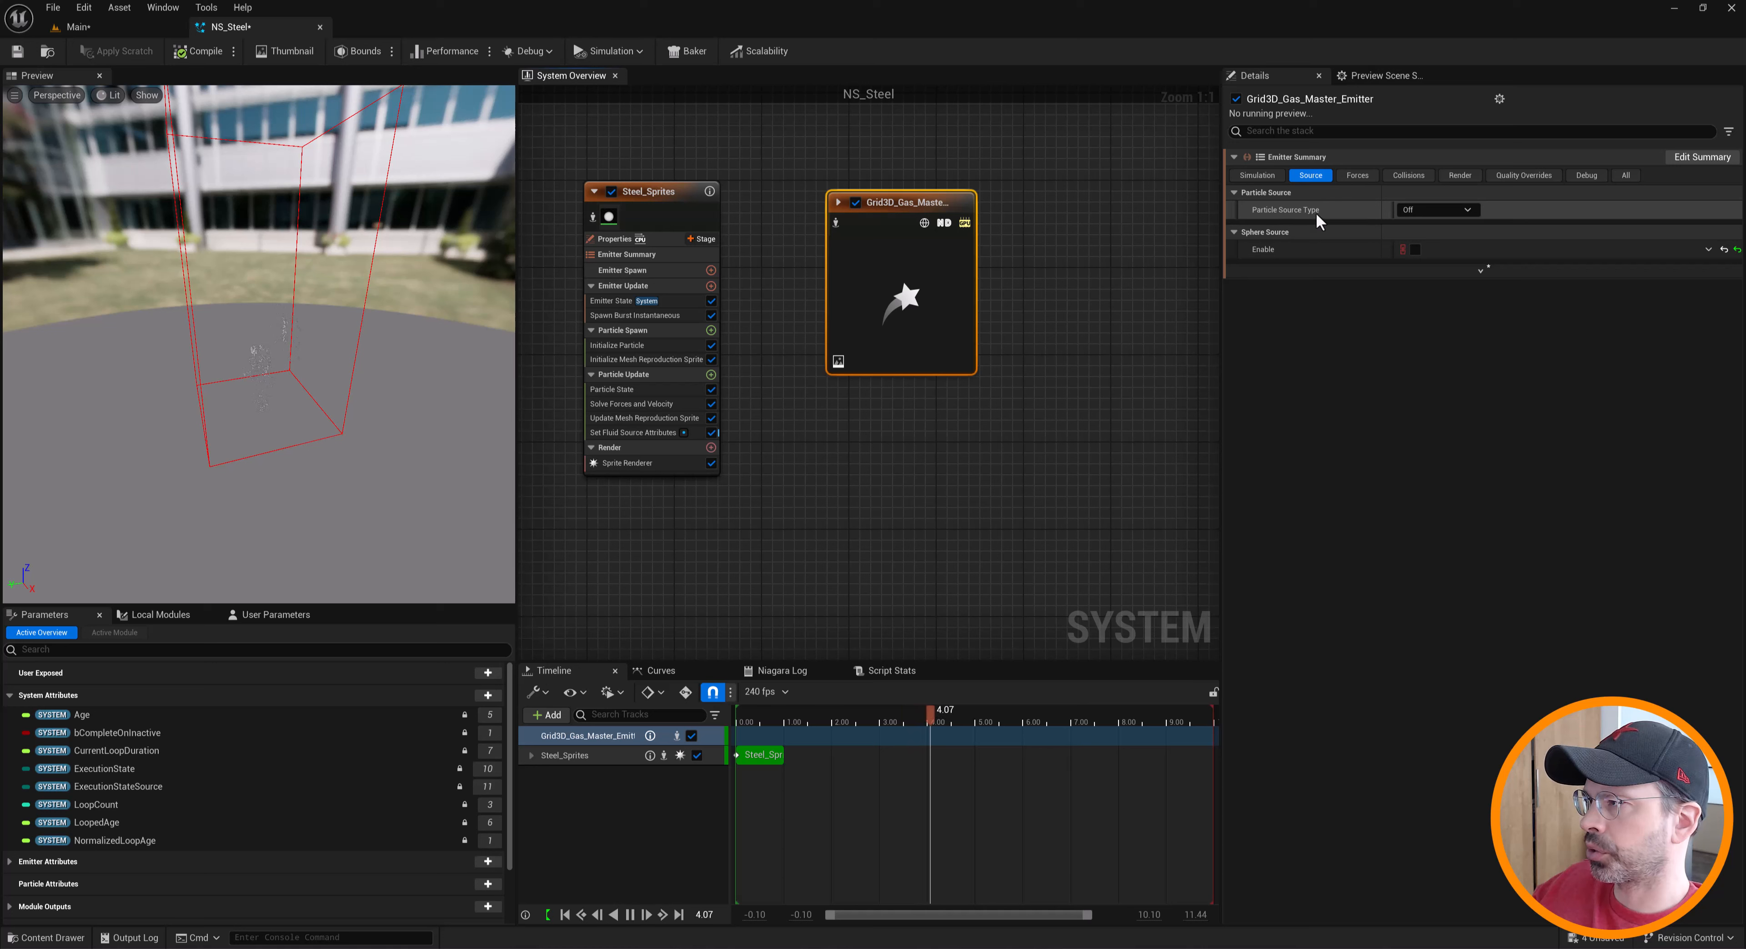
click(1428, 212)
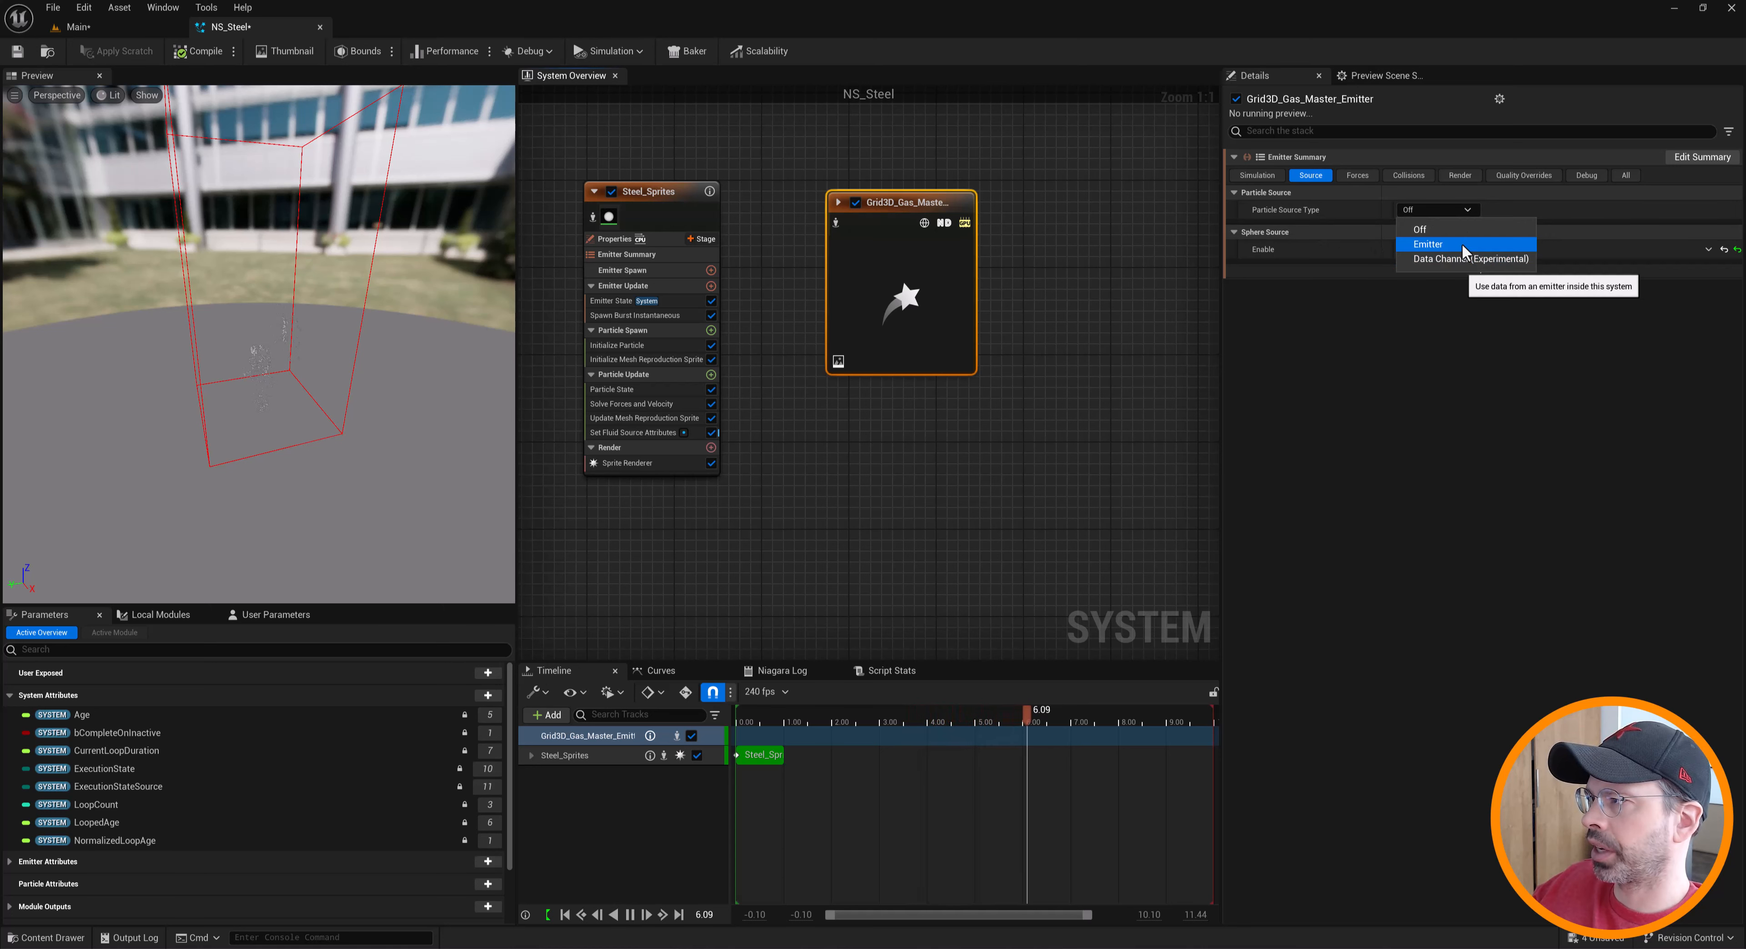
click(1428, 245)
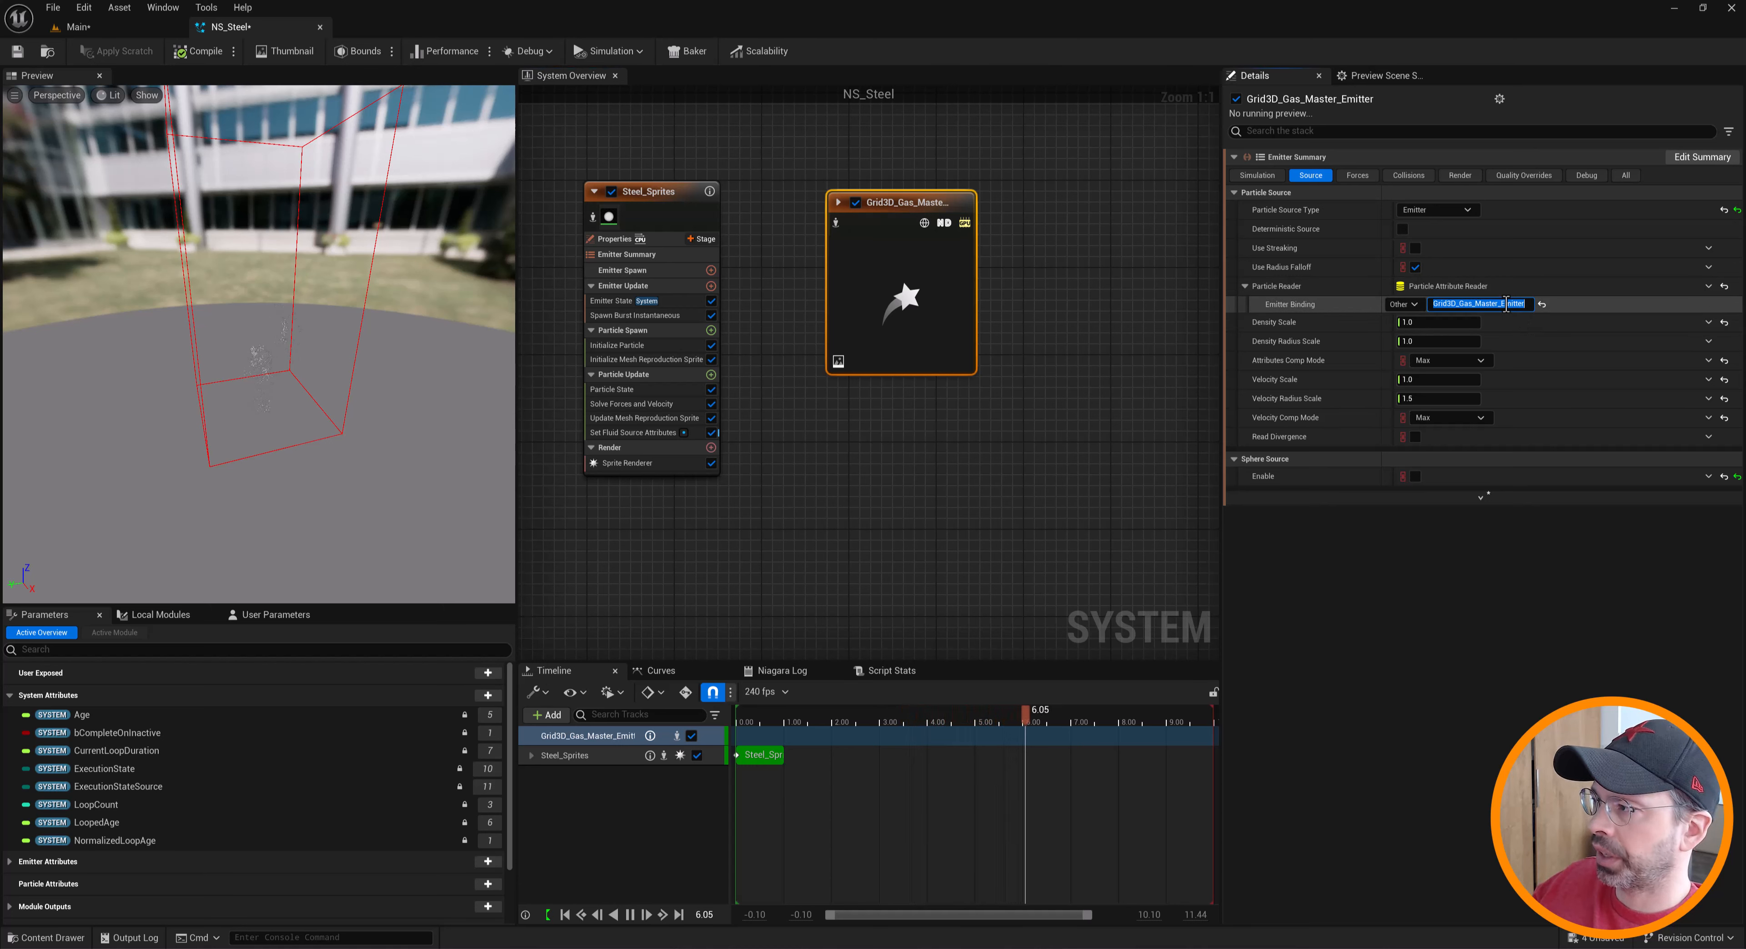
text(steel)
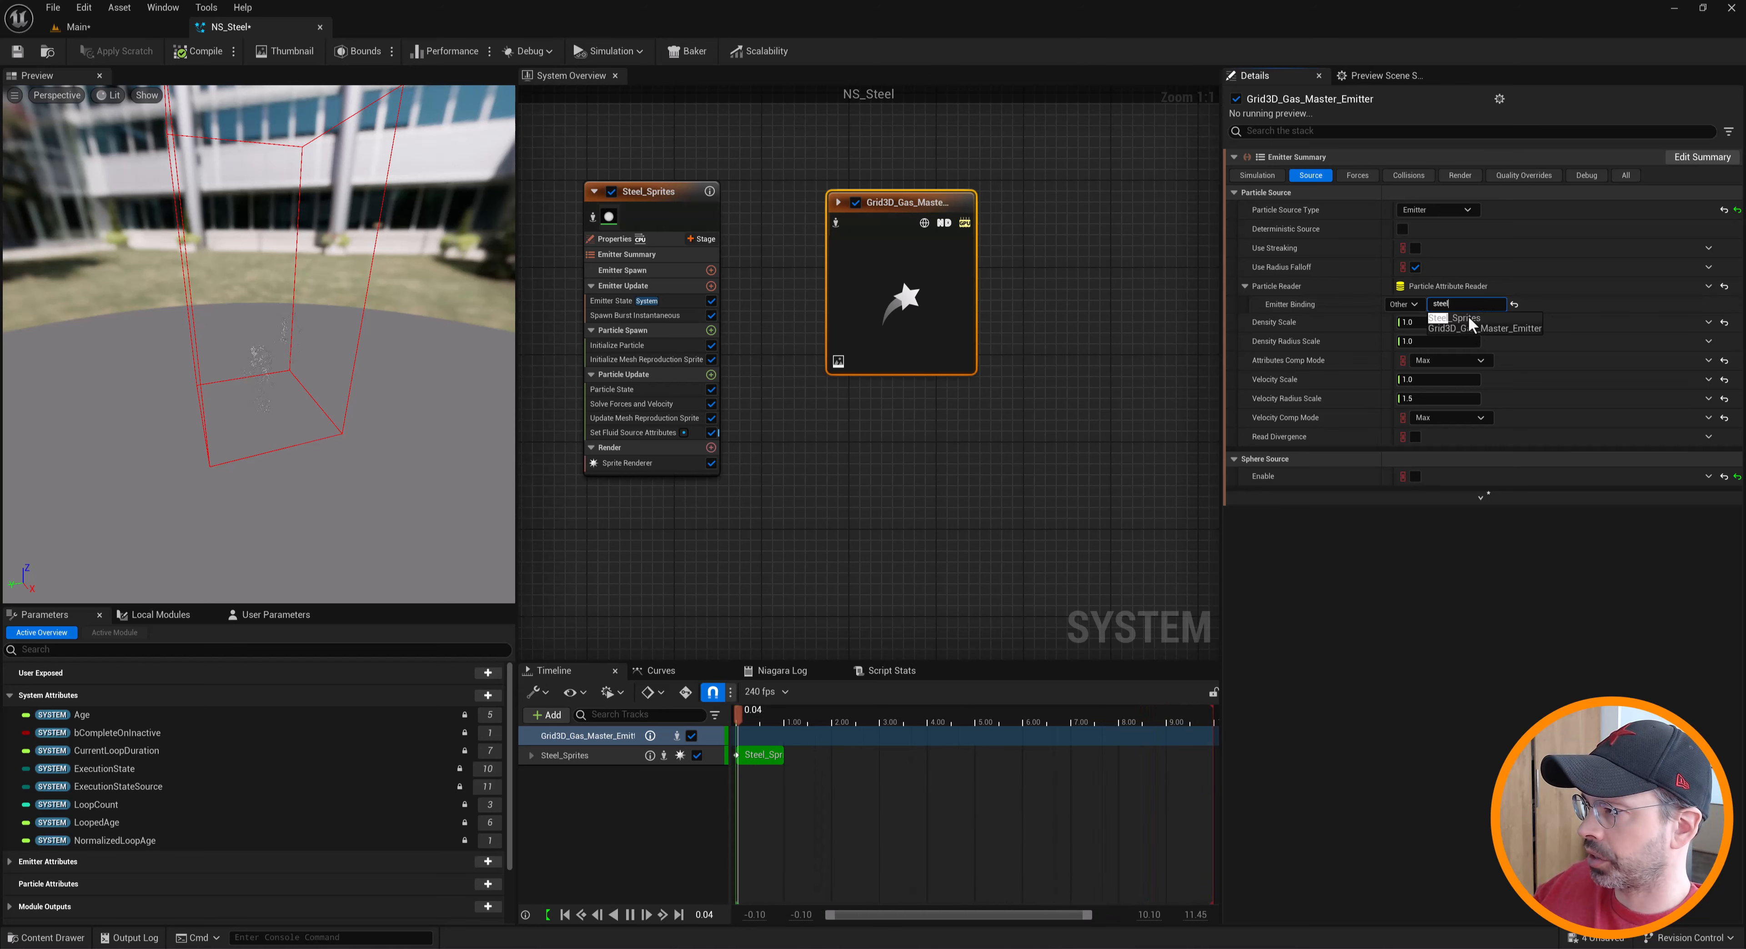
click(1463, 319)
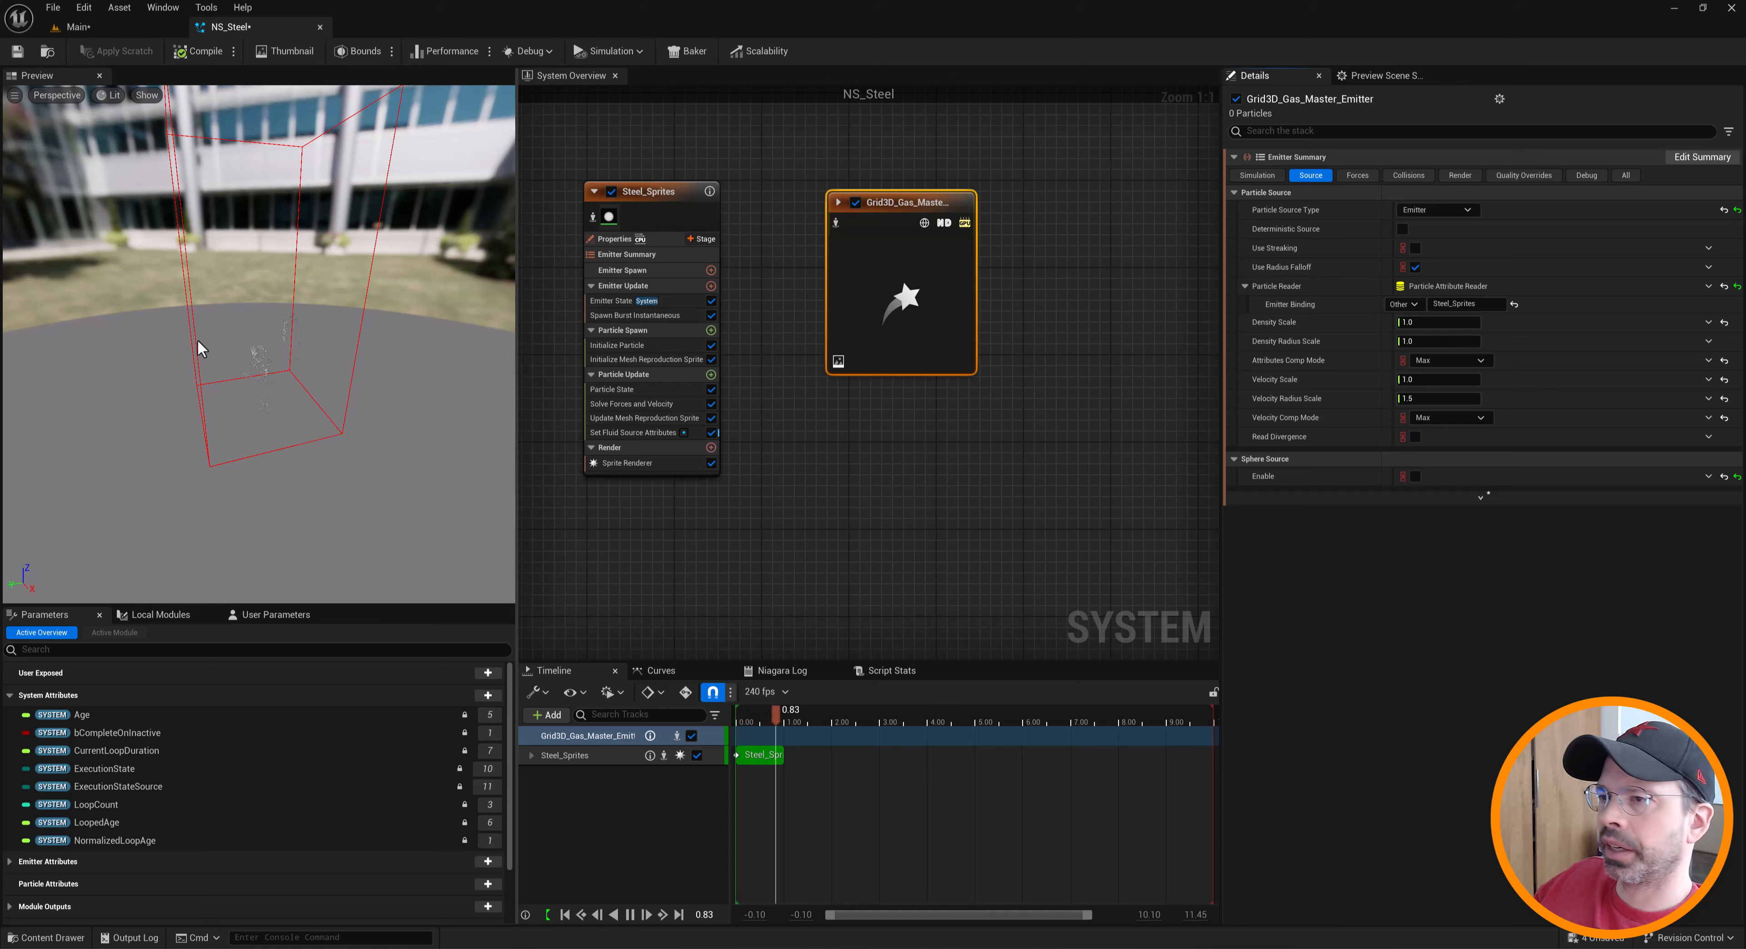
drag(326, 356, 505, 330)
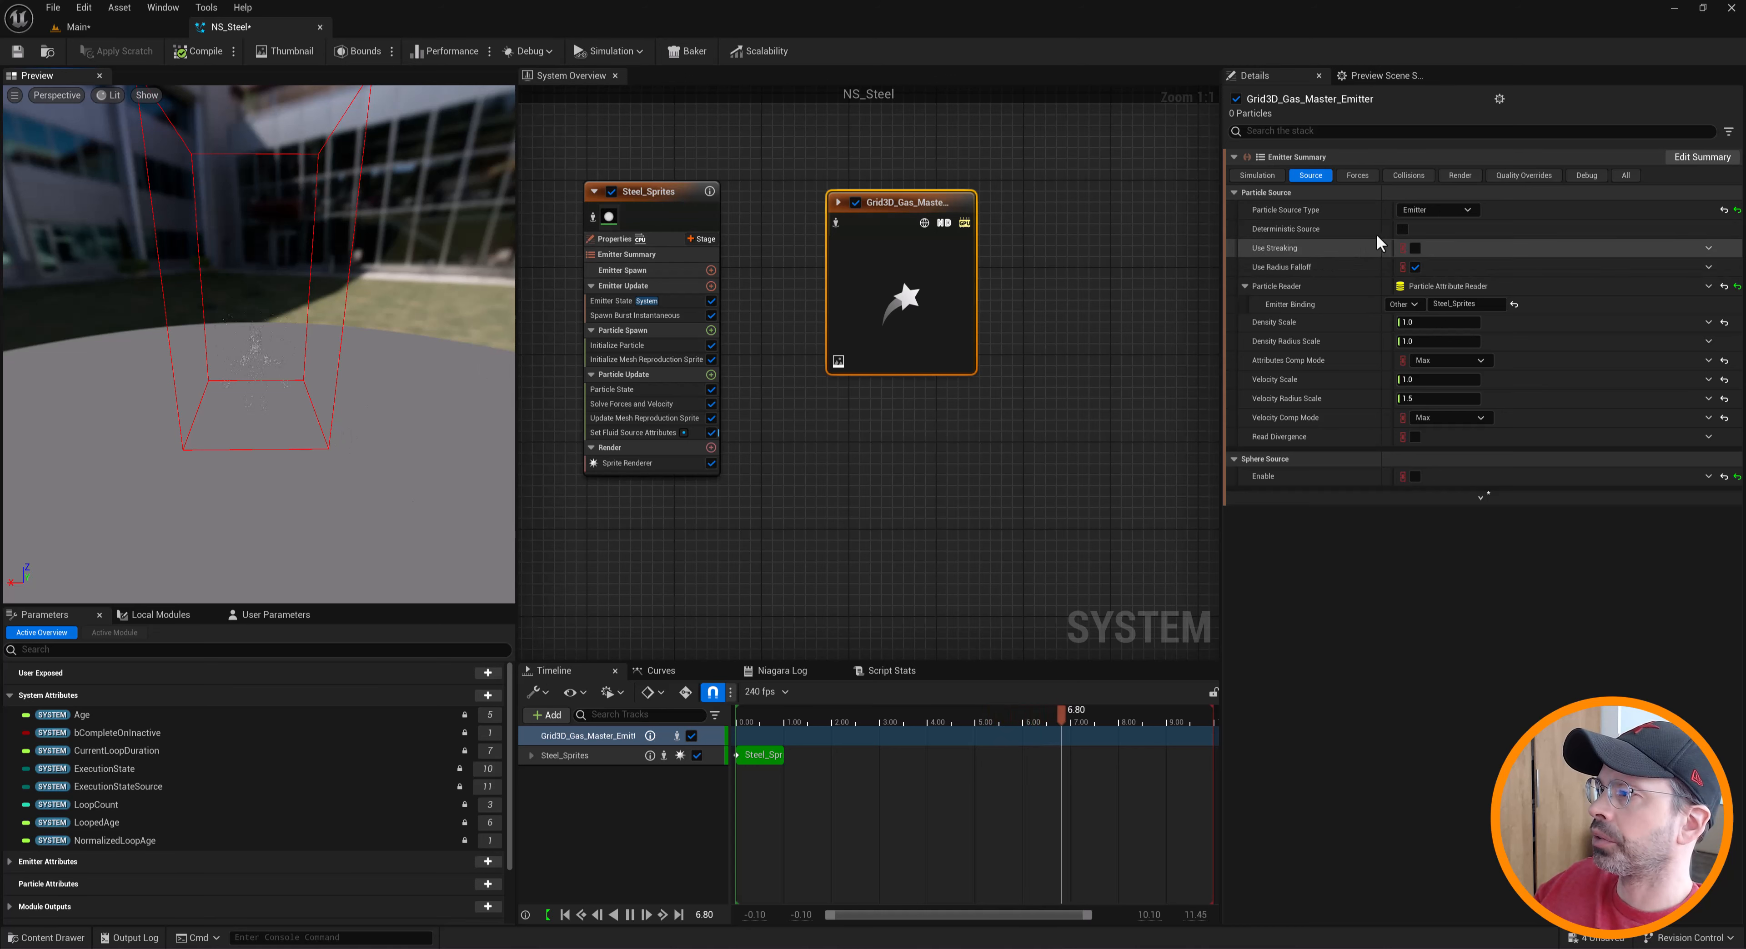
drag(312, 430, 406, 468)
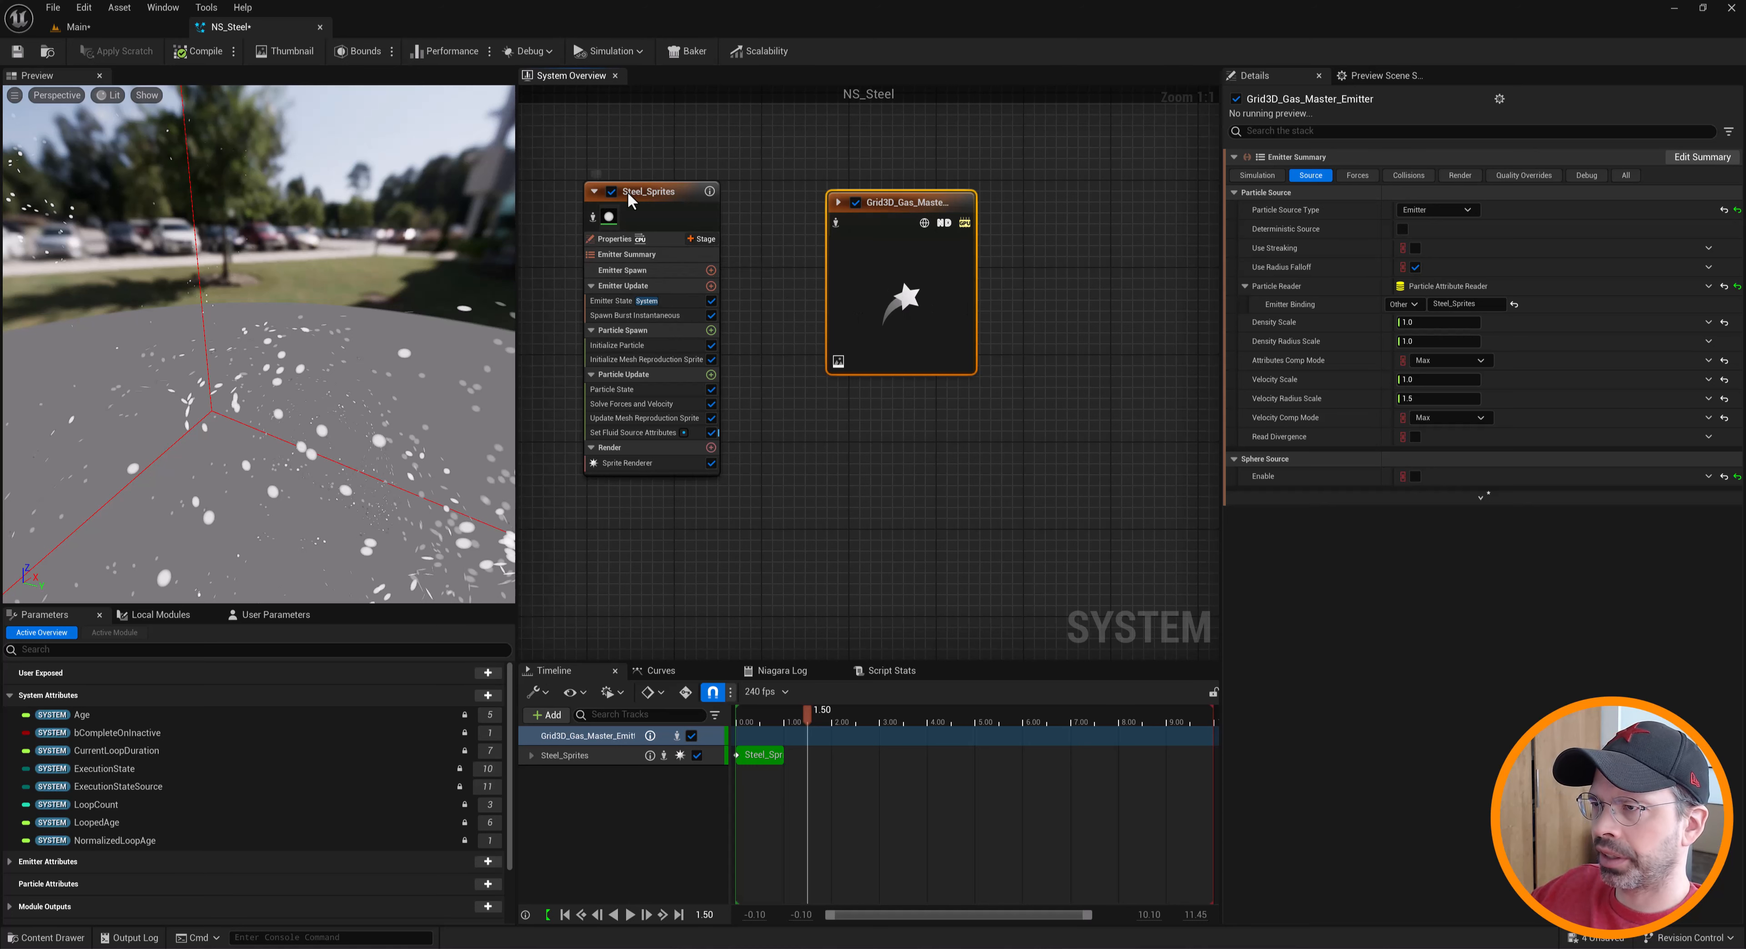
Set the Steel_Sprites emitter's Sim Target to GPUCompute Sim in its emitter properties
click(641, 199)
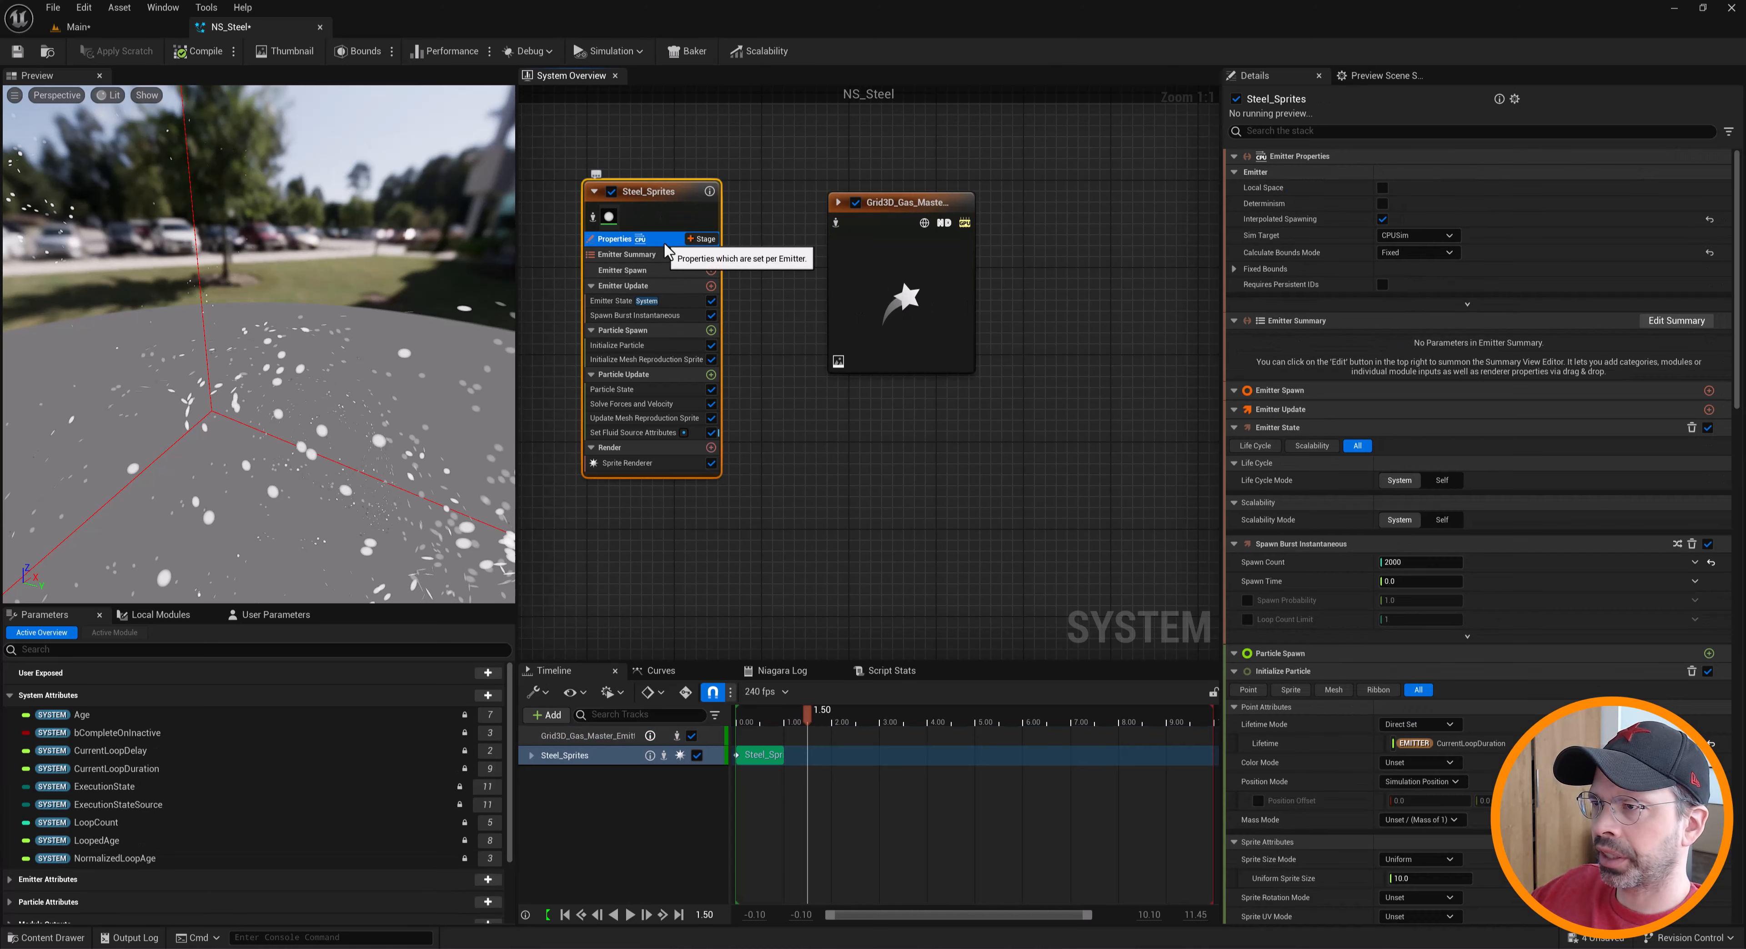
click(643, 239)
click(1446, 236)
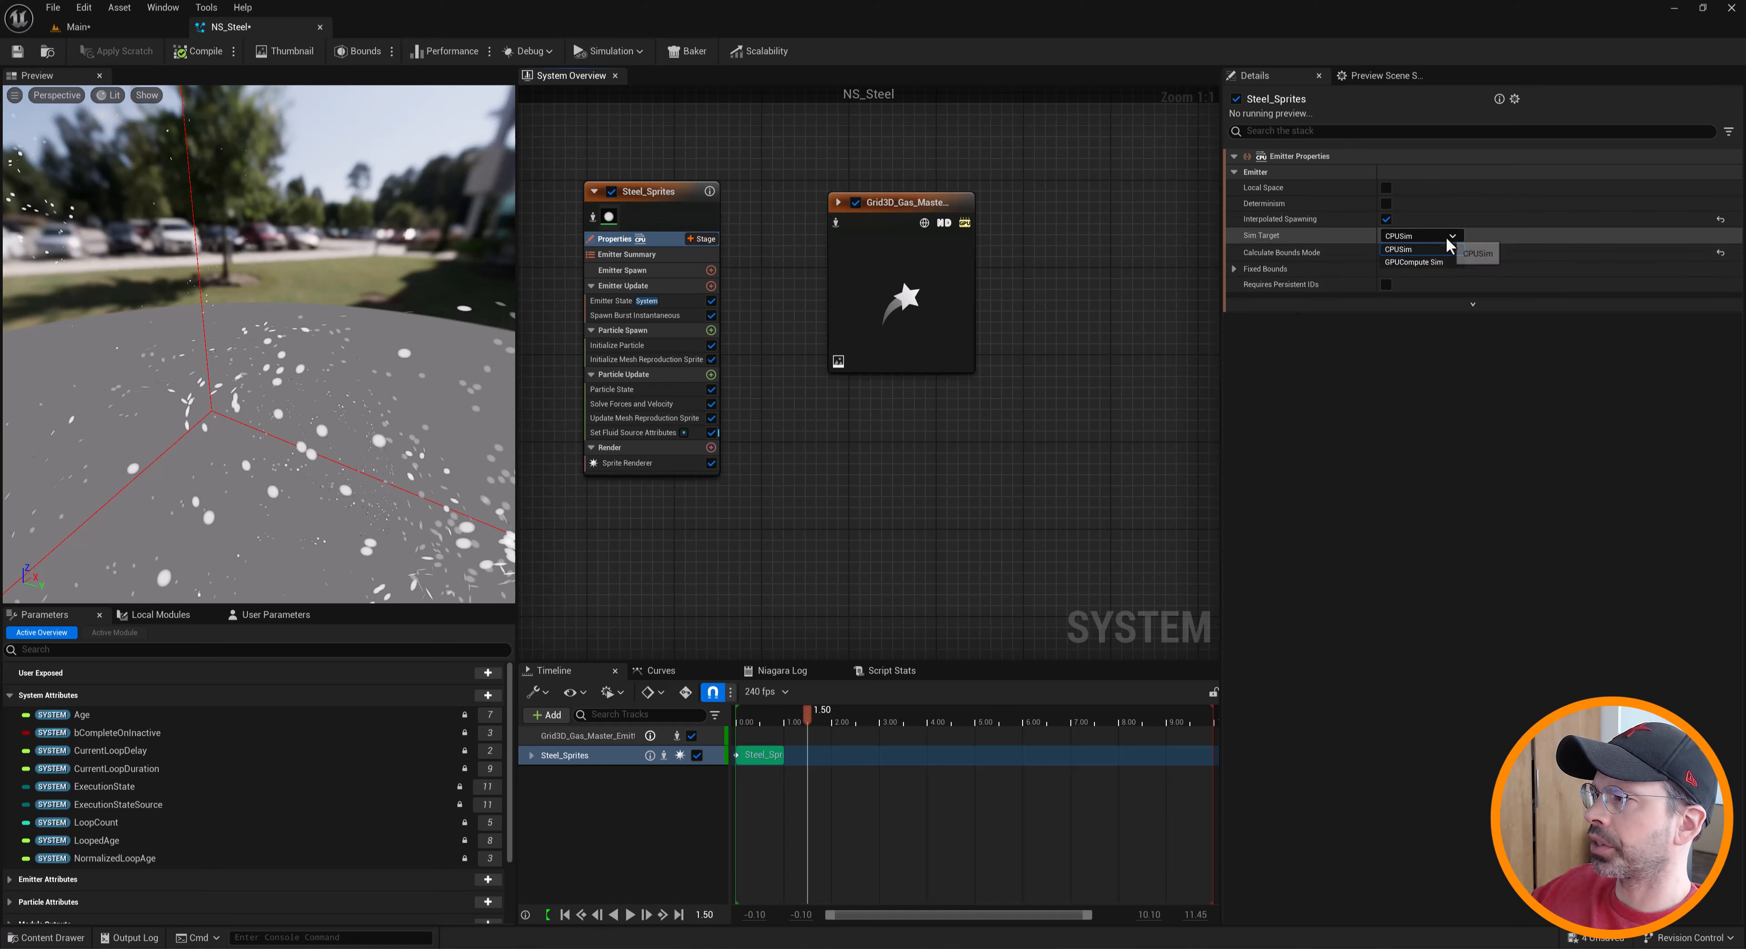
click(1427, 265)
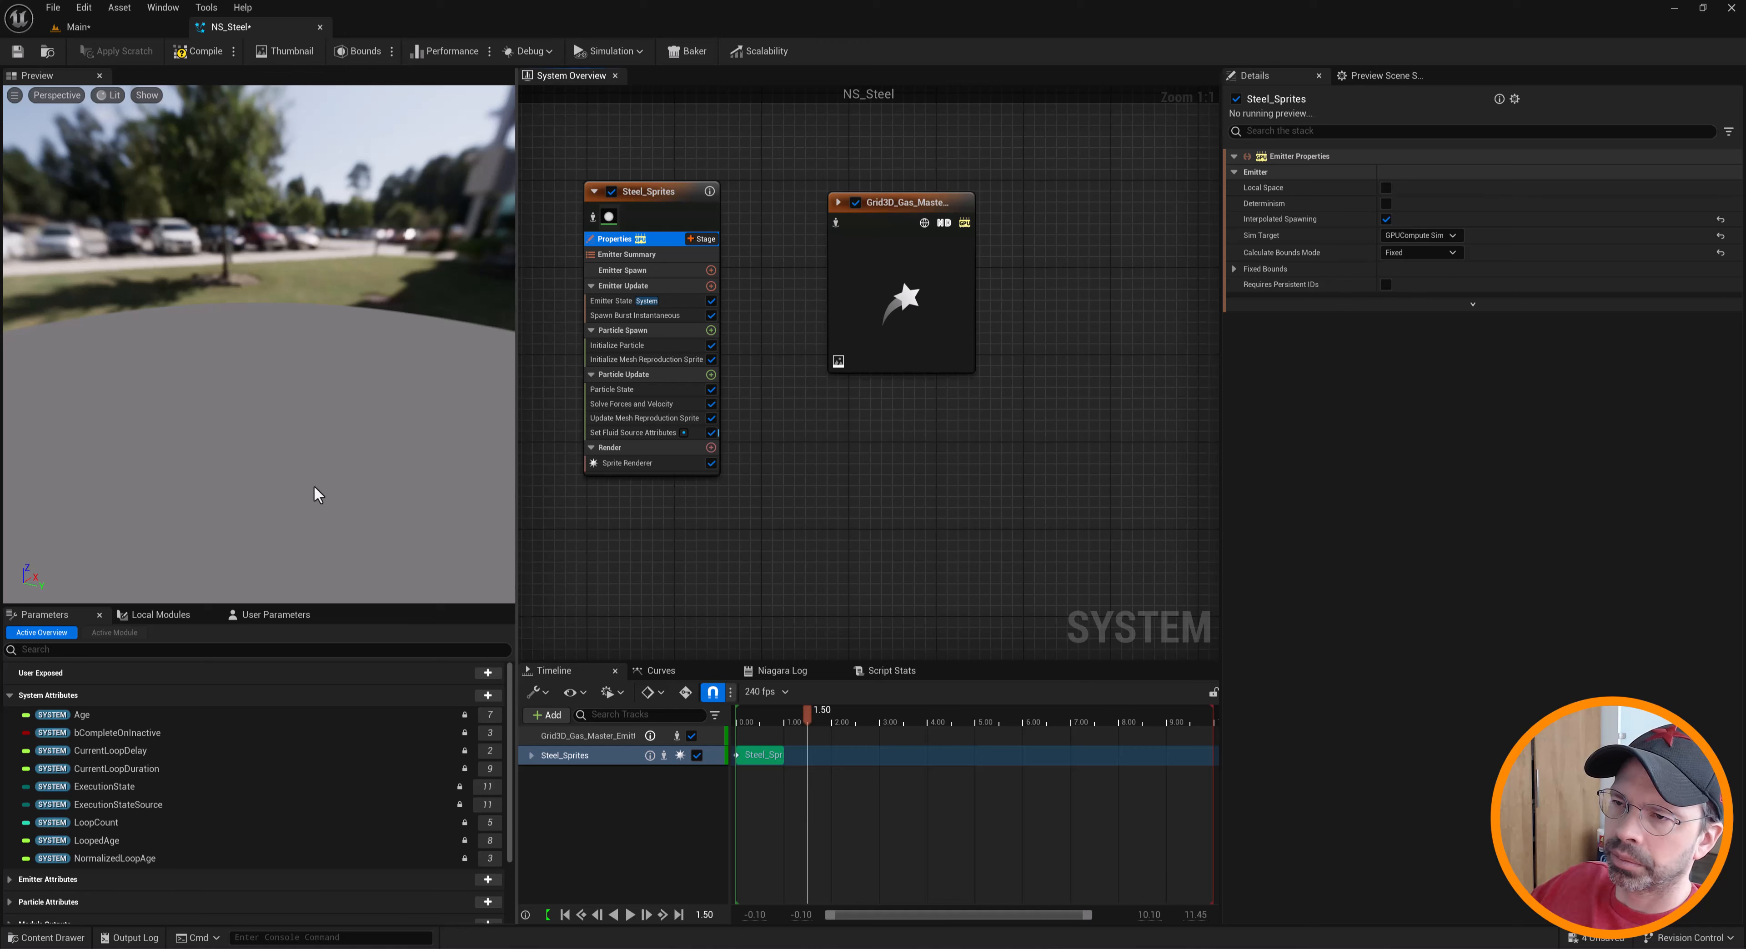
Play the NS_Steel system in the preview and view the smoke around the character from several angles
scroll(548, 277, down, 5)
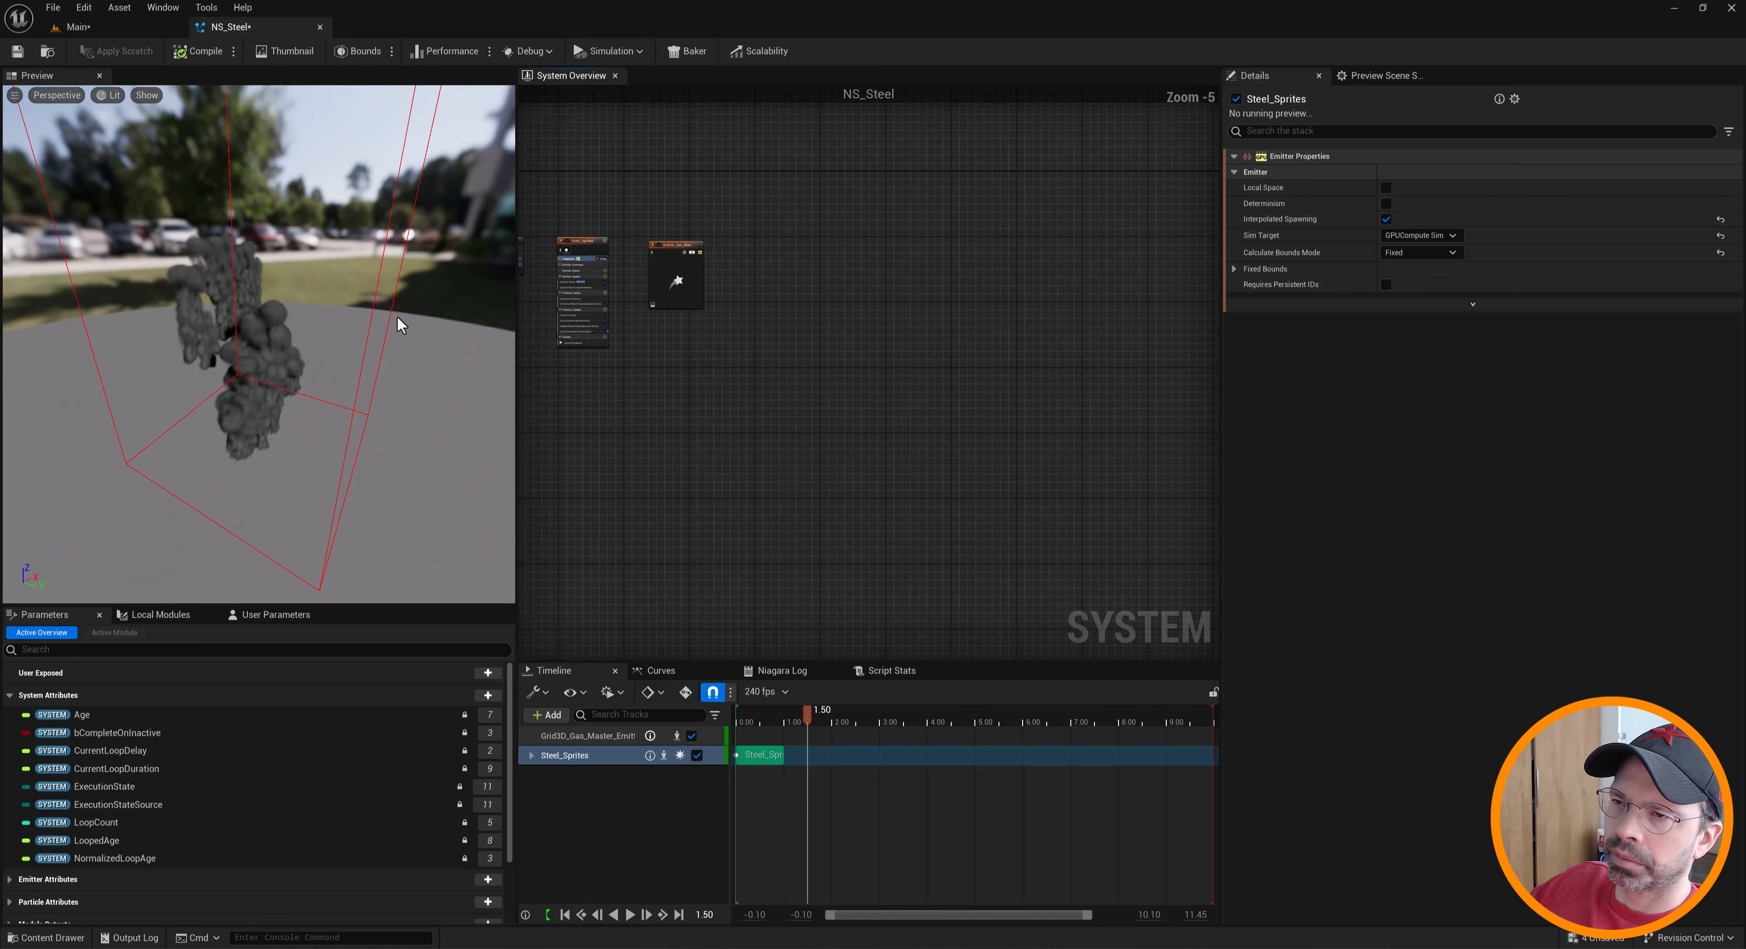
drag(292, 353, 237, 353)
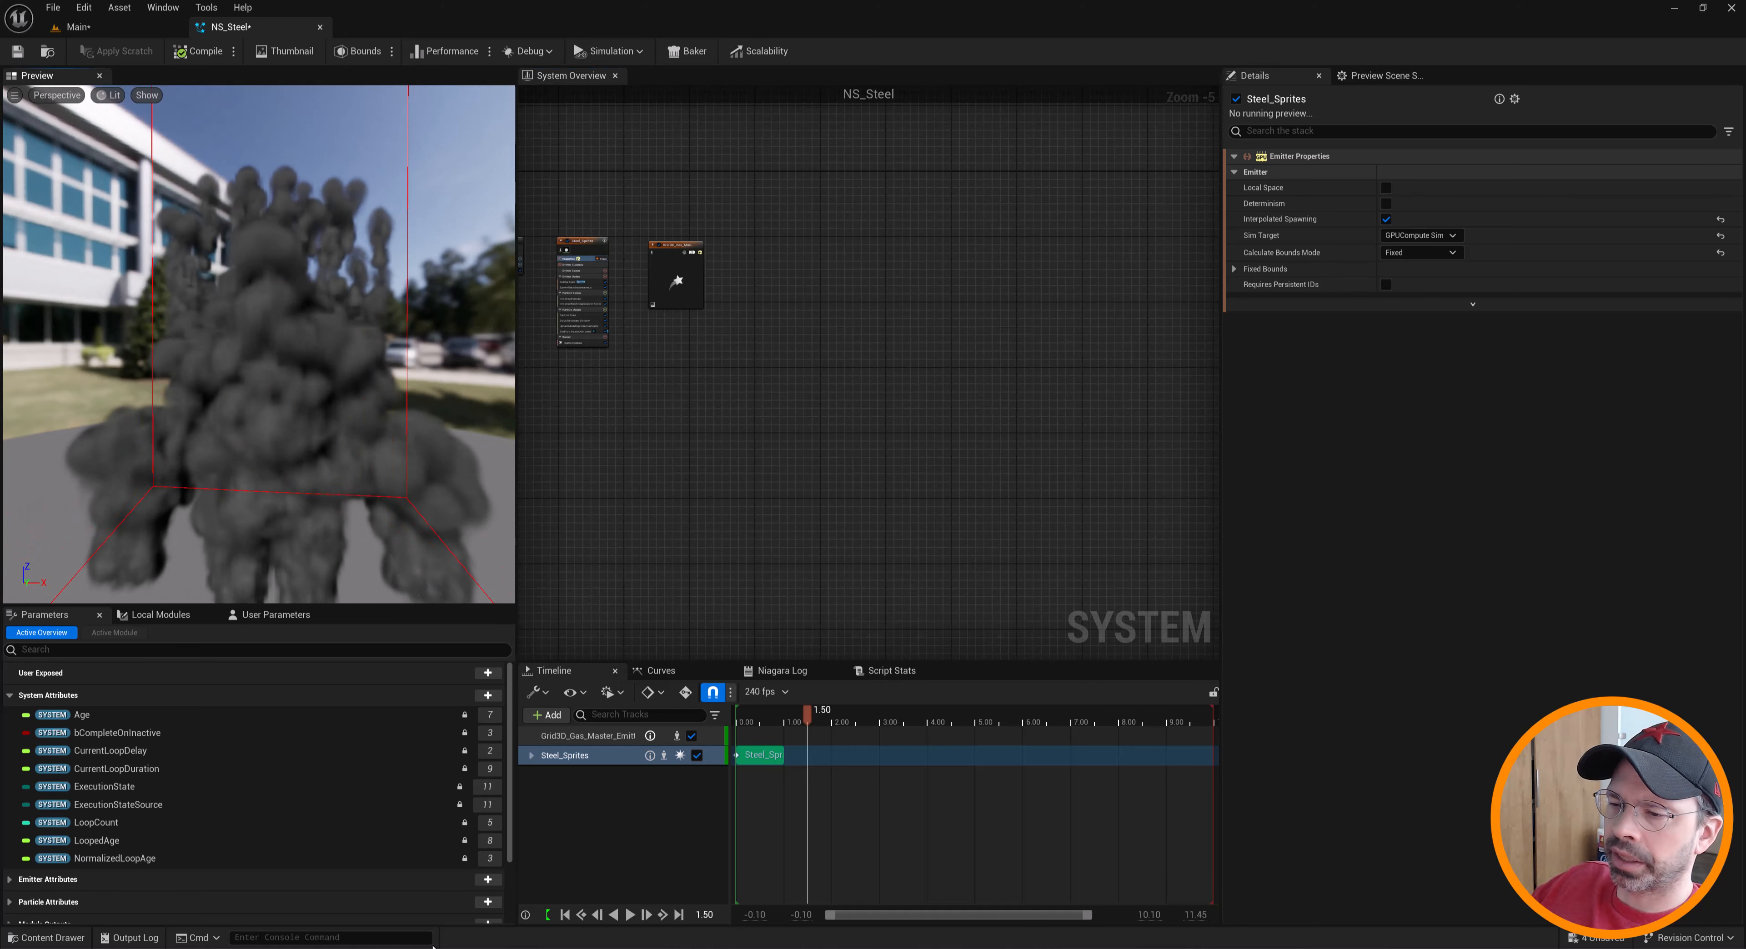
click(630, 916)
scroll(339, 352, down, 5)
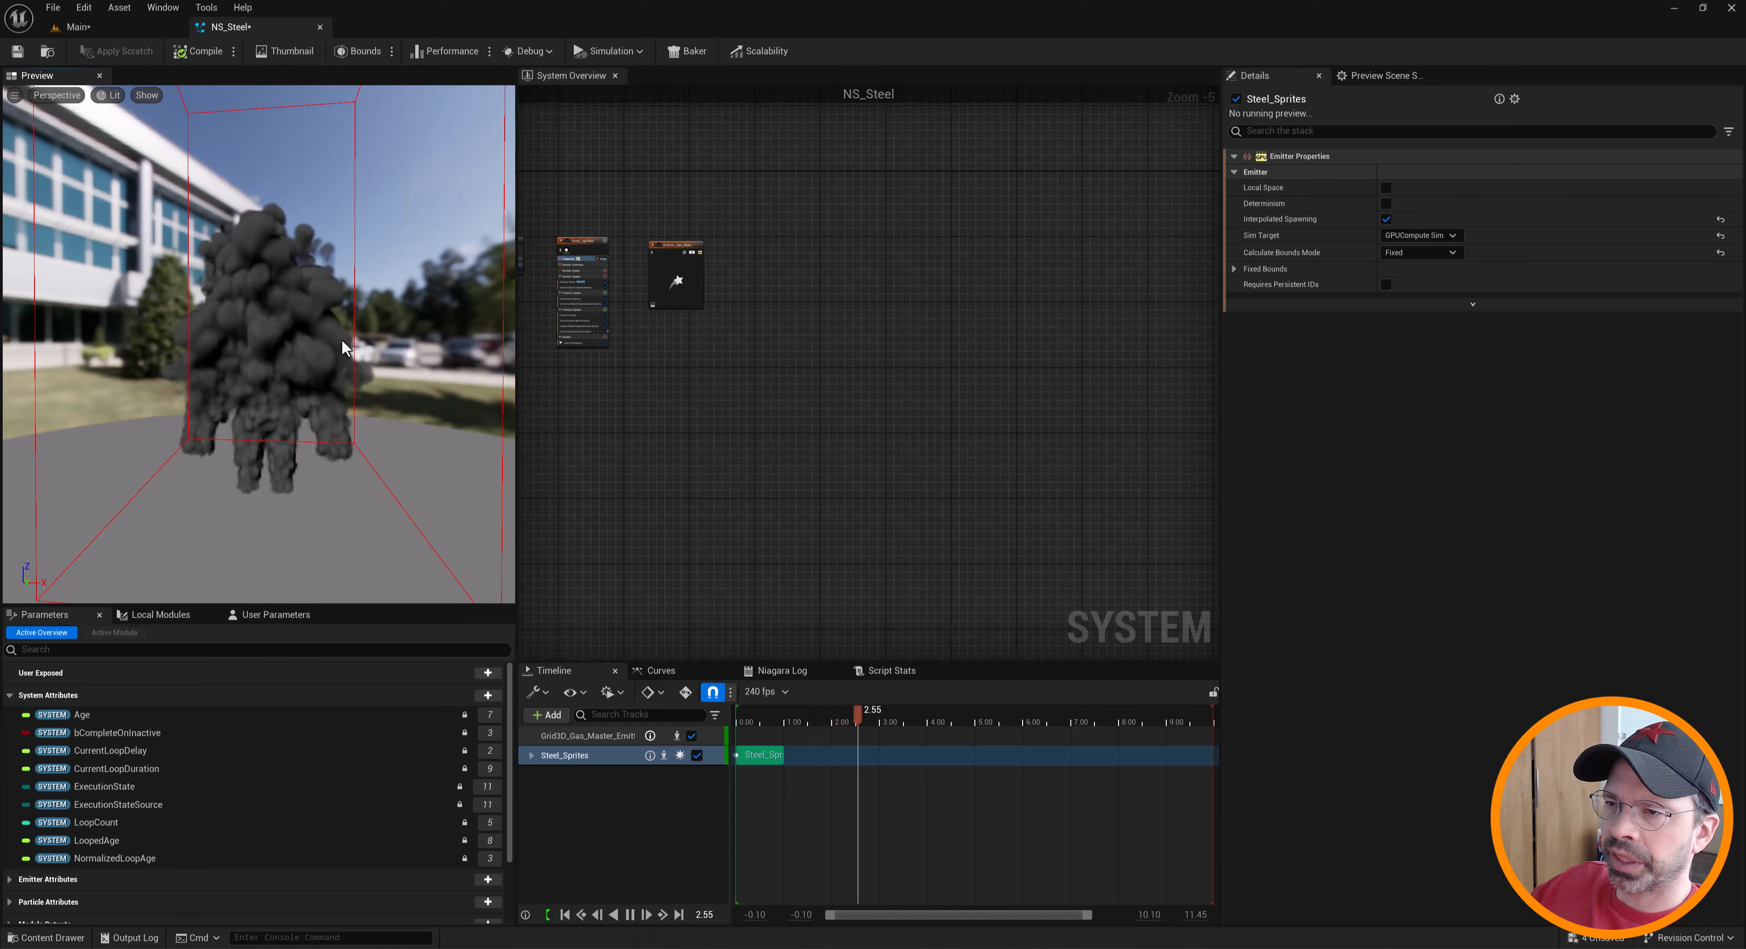
drag(343, 351, 386, 366)
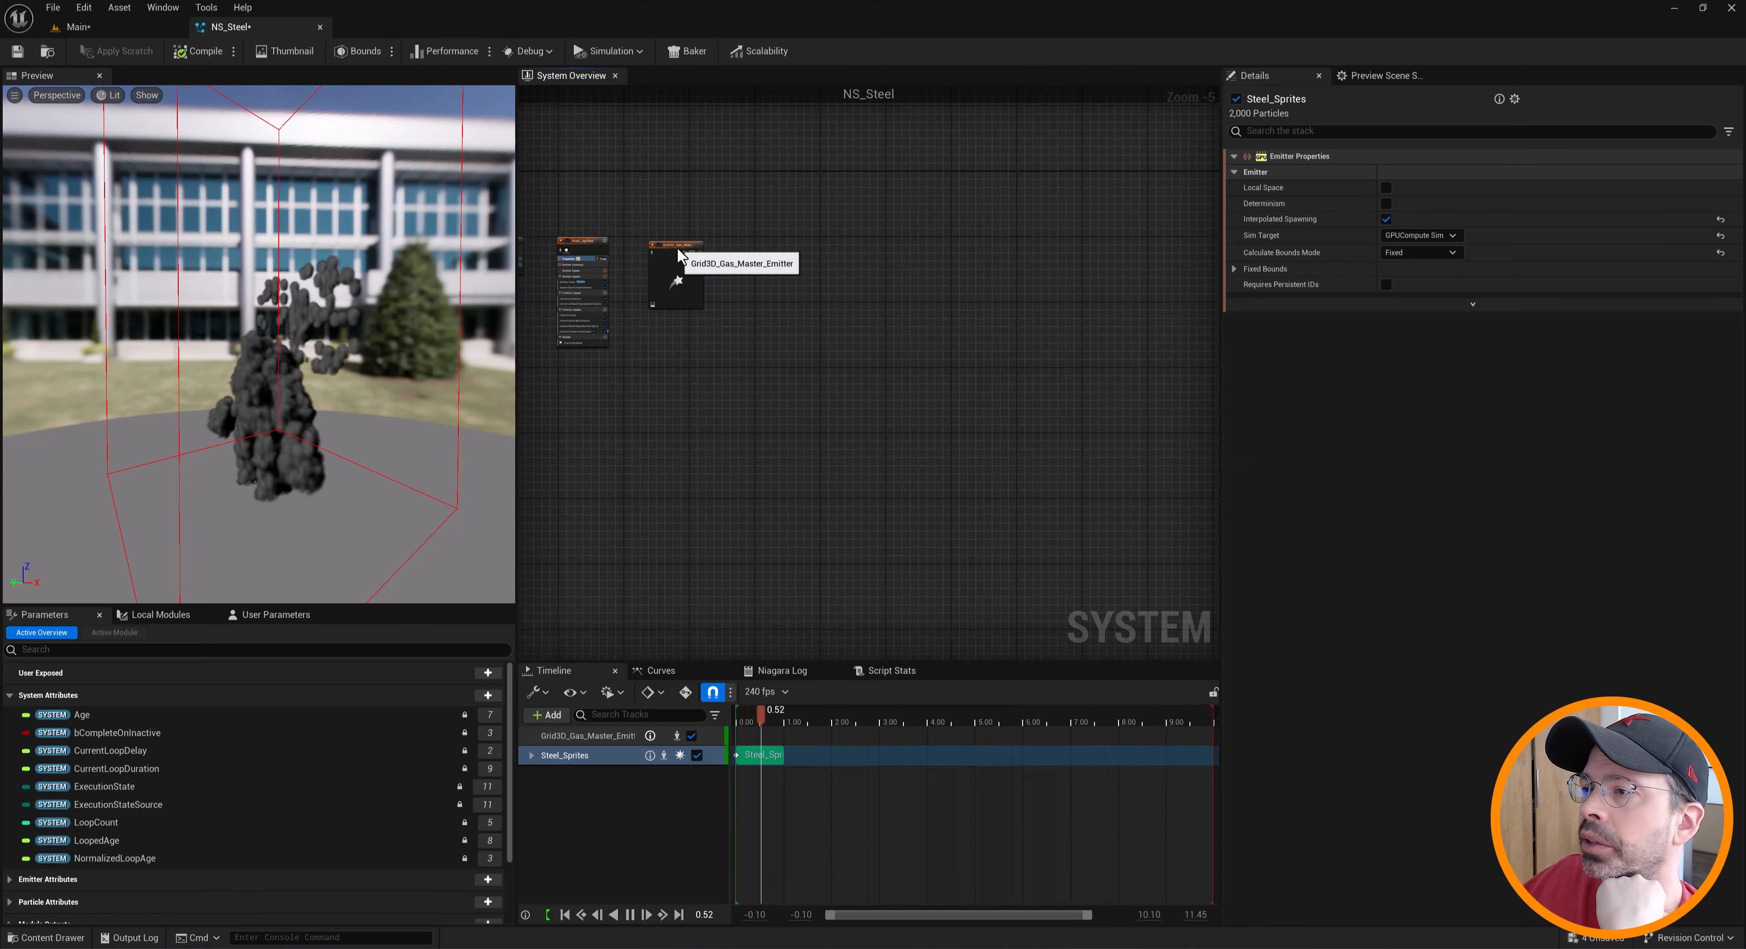
Enable the Temperature attribute in the Grid3D_Gas_Master_Emitter's simulation settings
click(667, 290)
click(1261, 175)
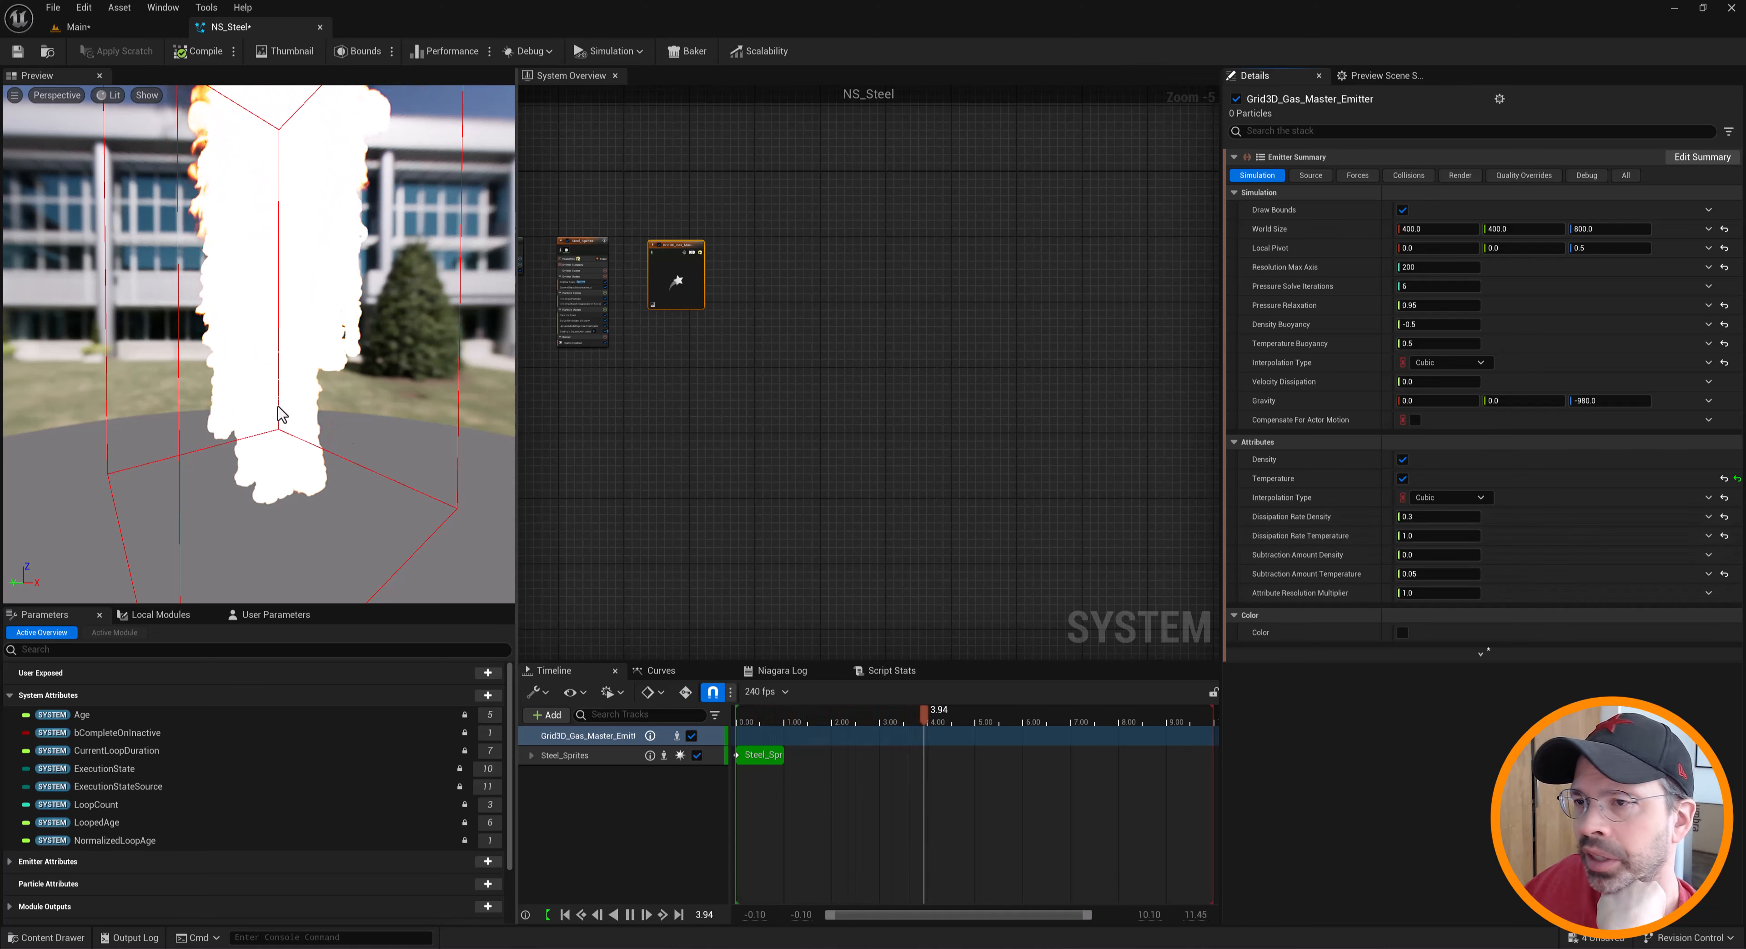
Switch to the Main level, play the Steel_Sequence animation and examine the fire around the character from different angles
click(78, 27)
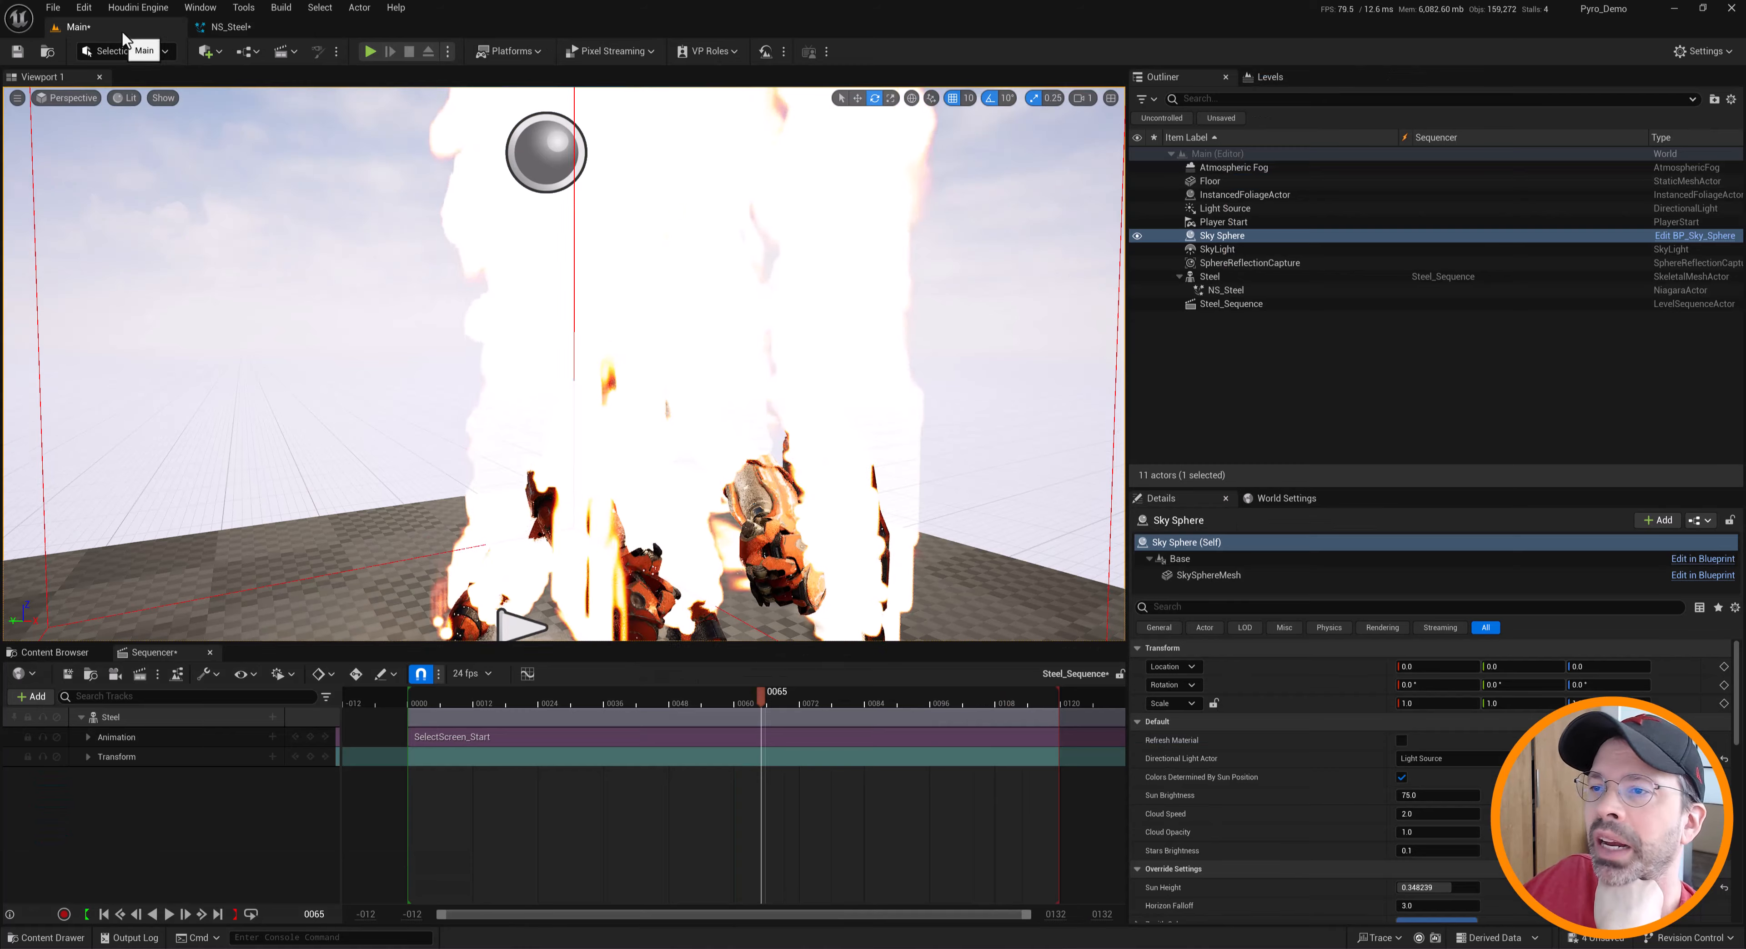
scroll(613, 419, down, 5)
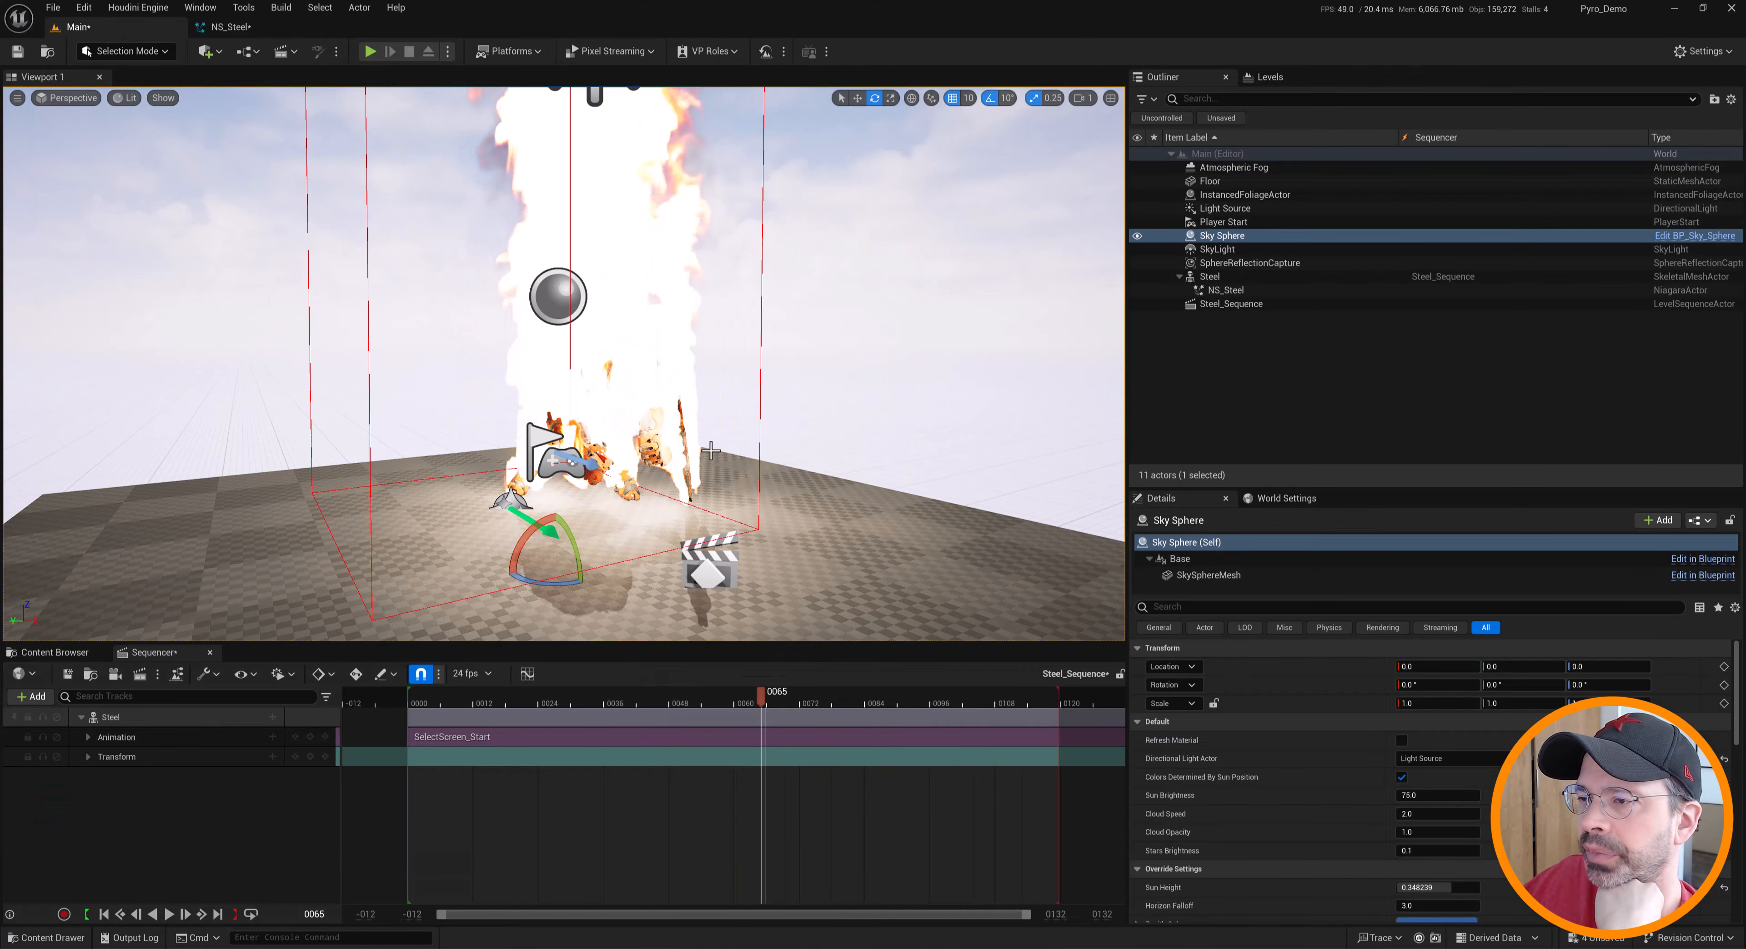
click(171, 920)
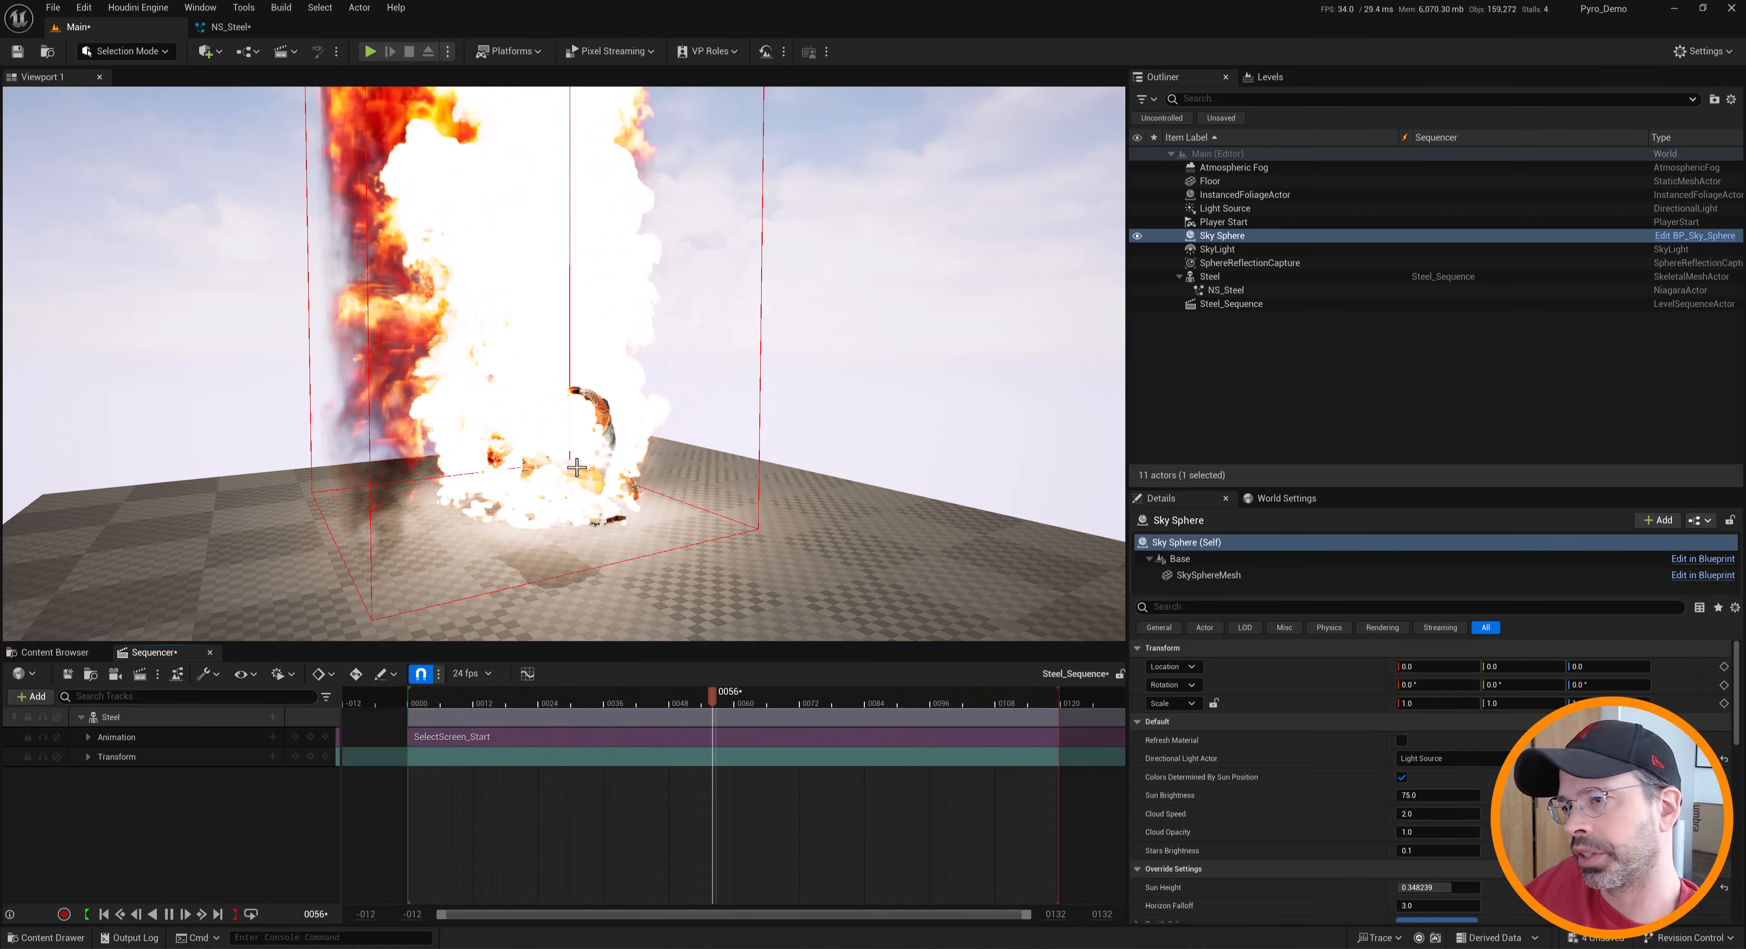
mouse_move(635, 420)
right_down()
mouse_move(563, 410)
mouse_move(562, 448)
mouse_move(515, 435)
mouse_move(656, 474)
right_up()
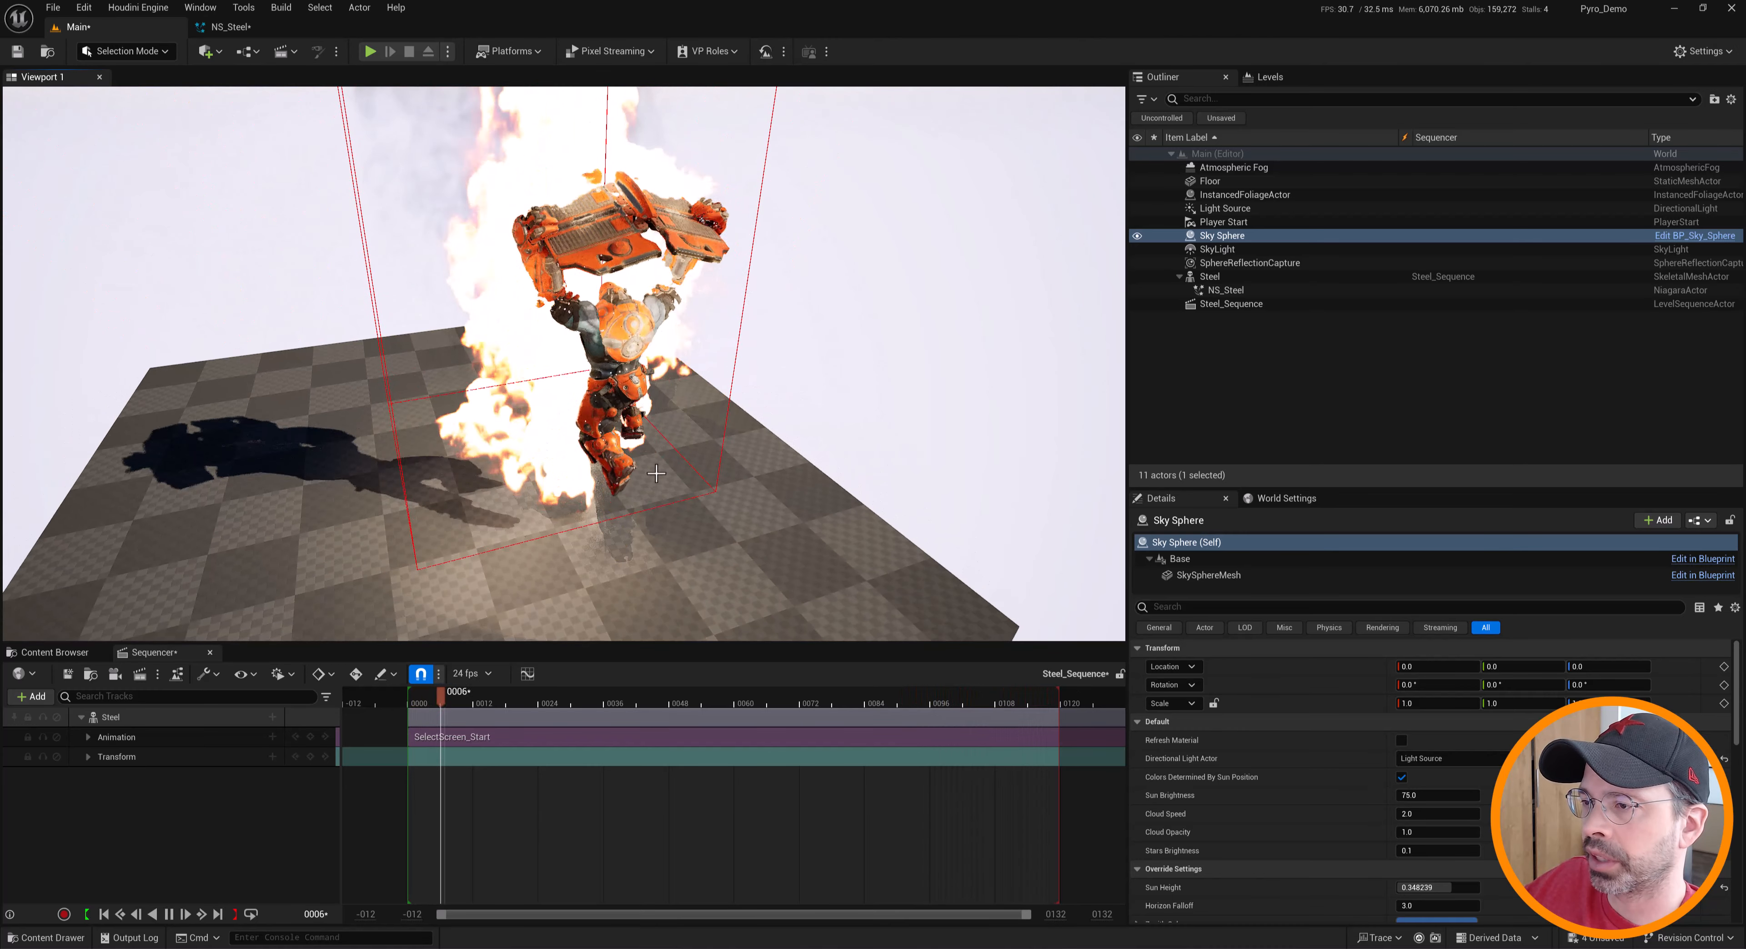
right_drag(481, 479, 484, 434)
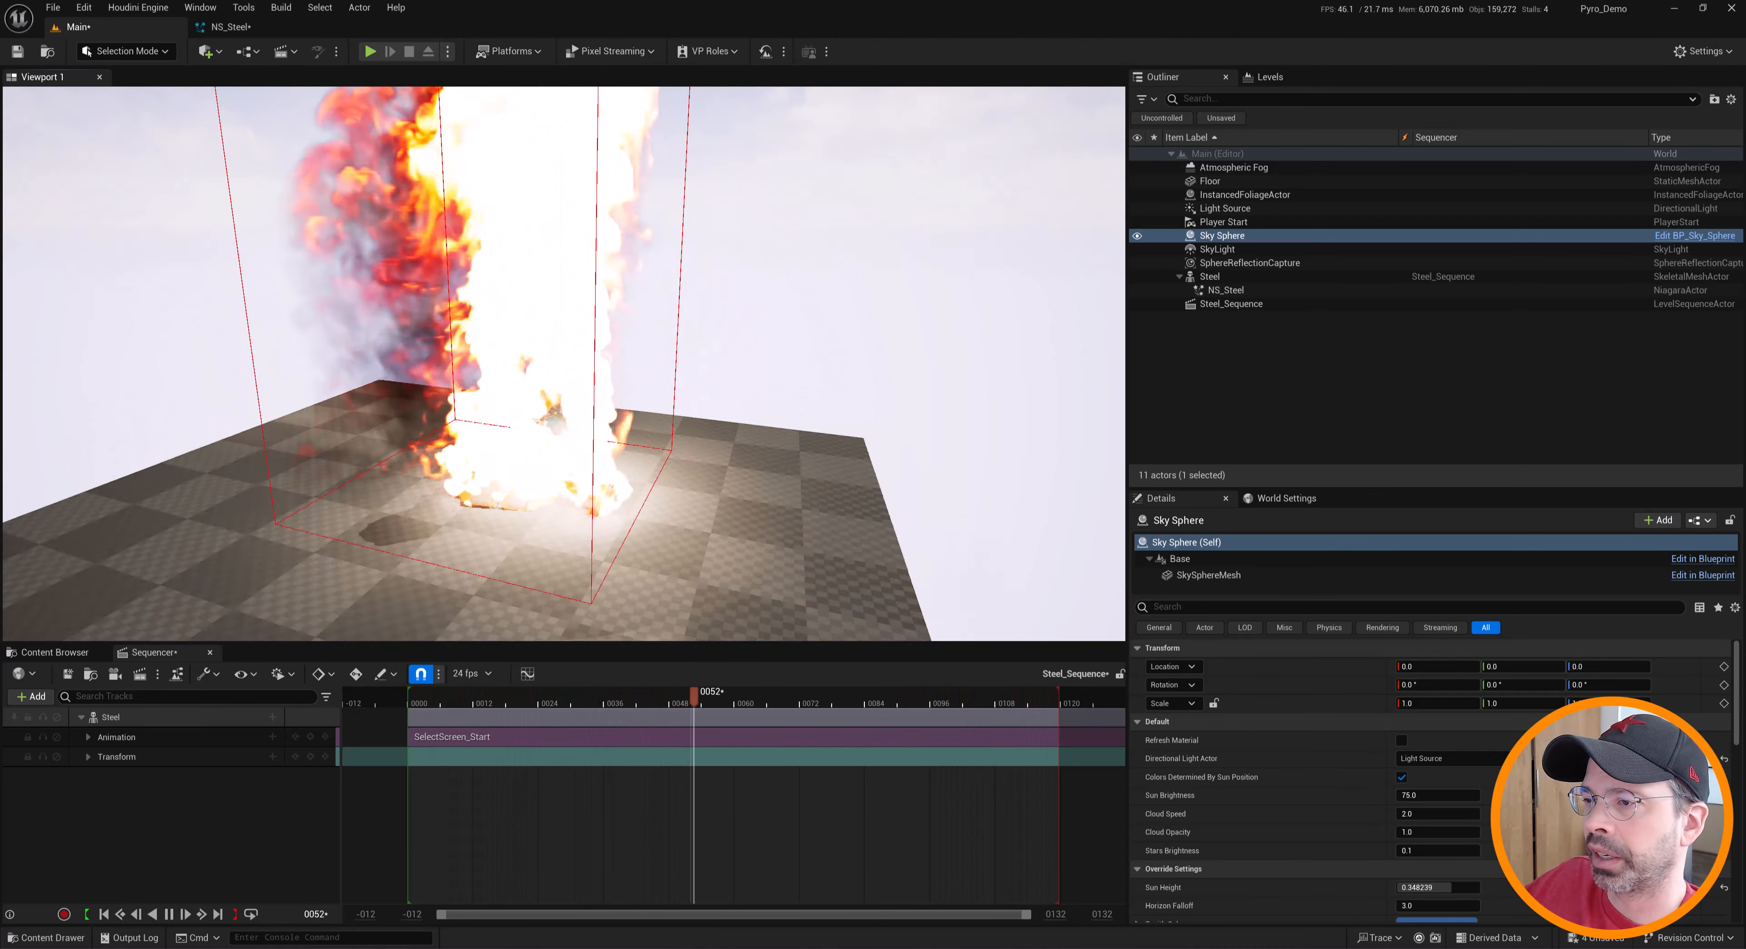
right_drag(434, 496, 423, 448)
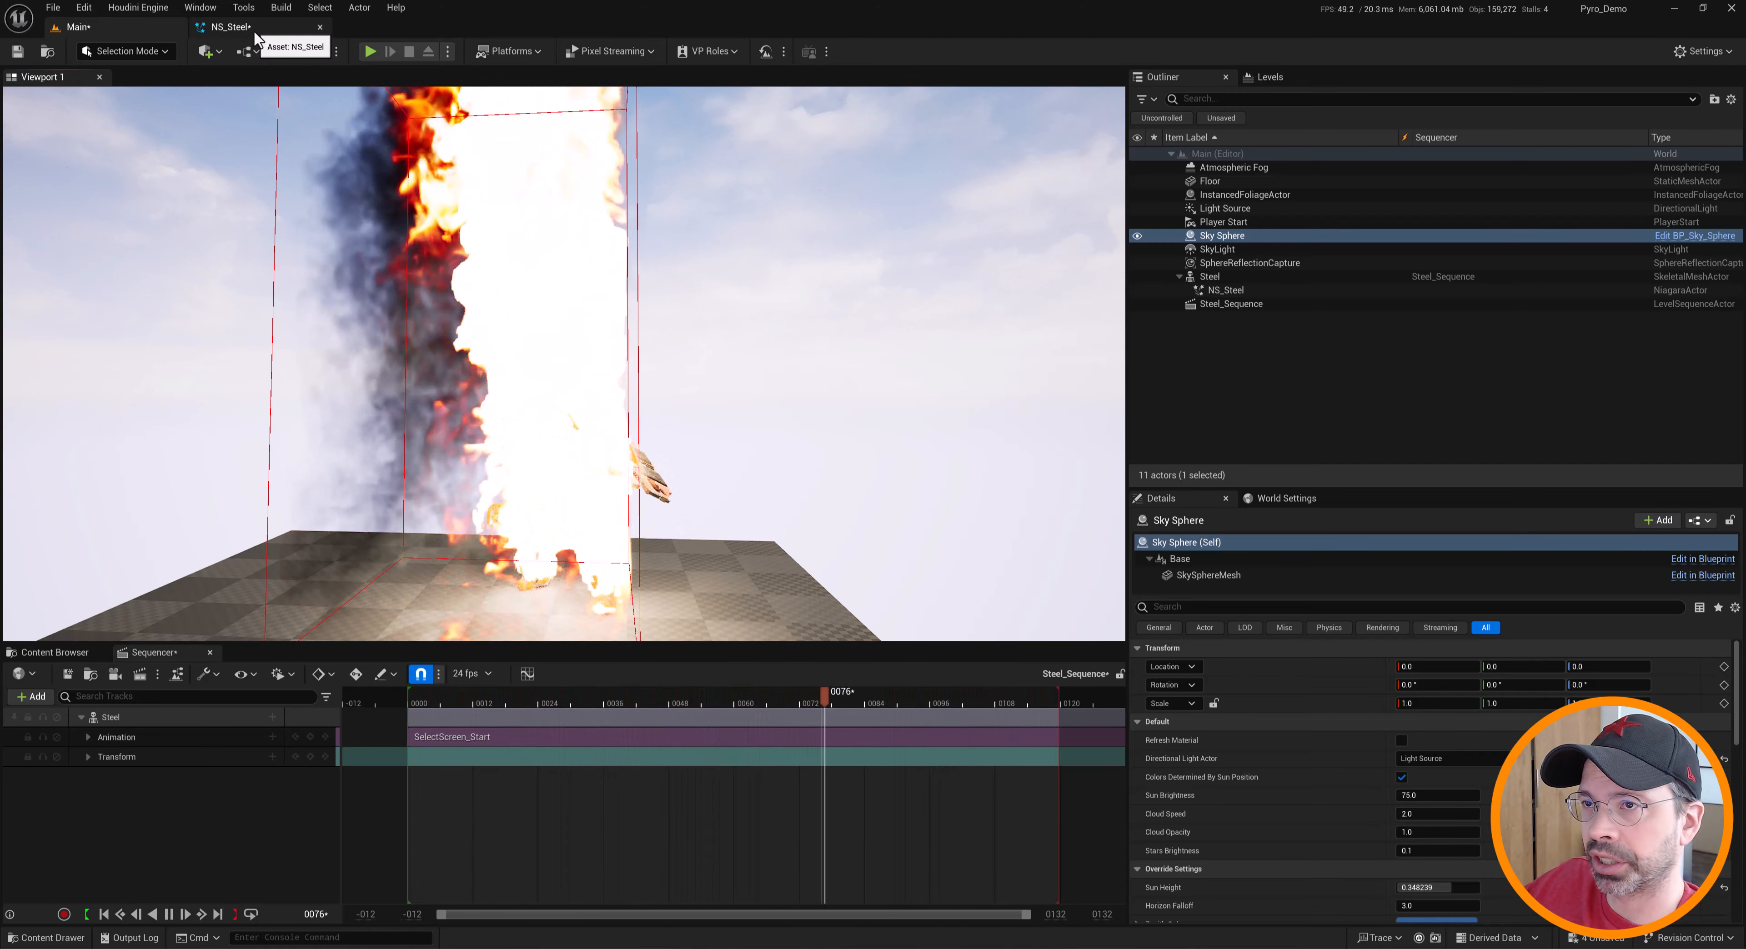
Undock the NS_Steel editor into a floating window over the Main level and enlarge it to show the emitter settings
drag(259, 31, 786, 252)
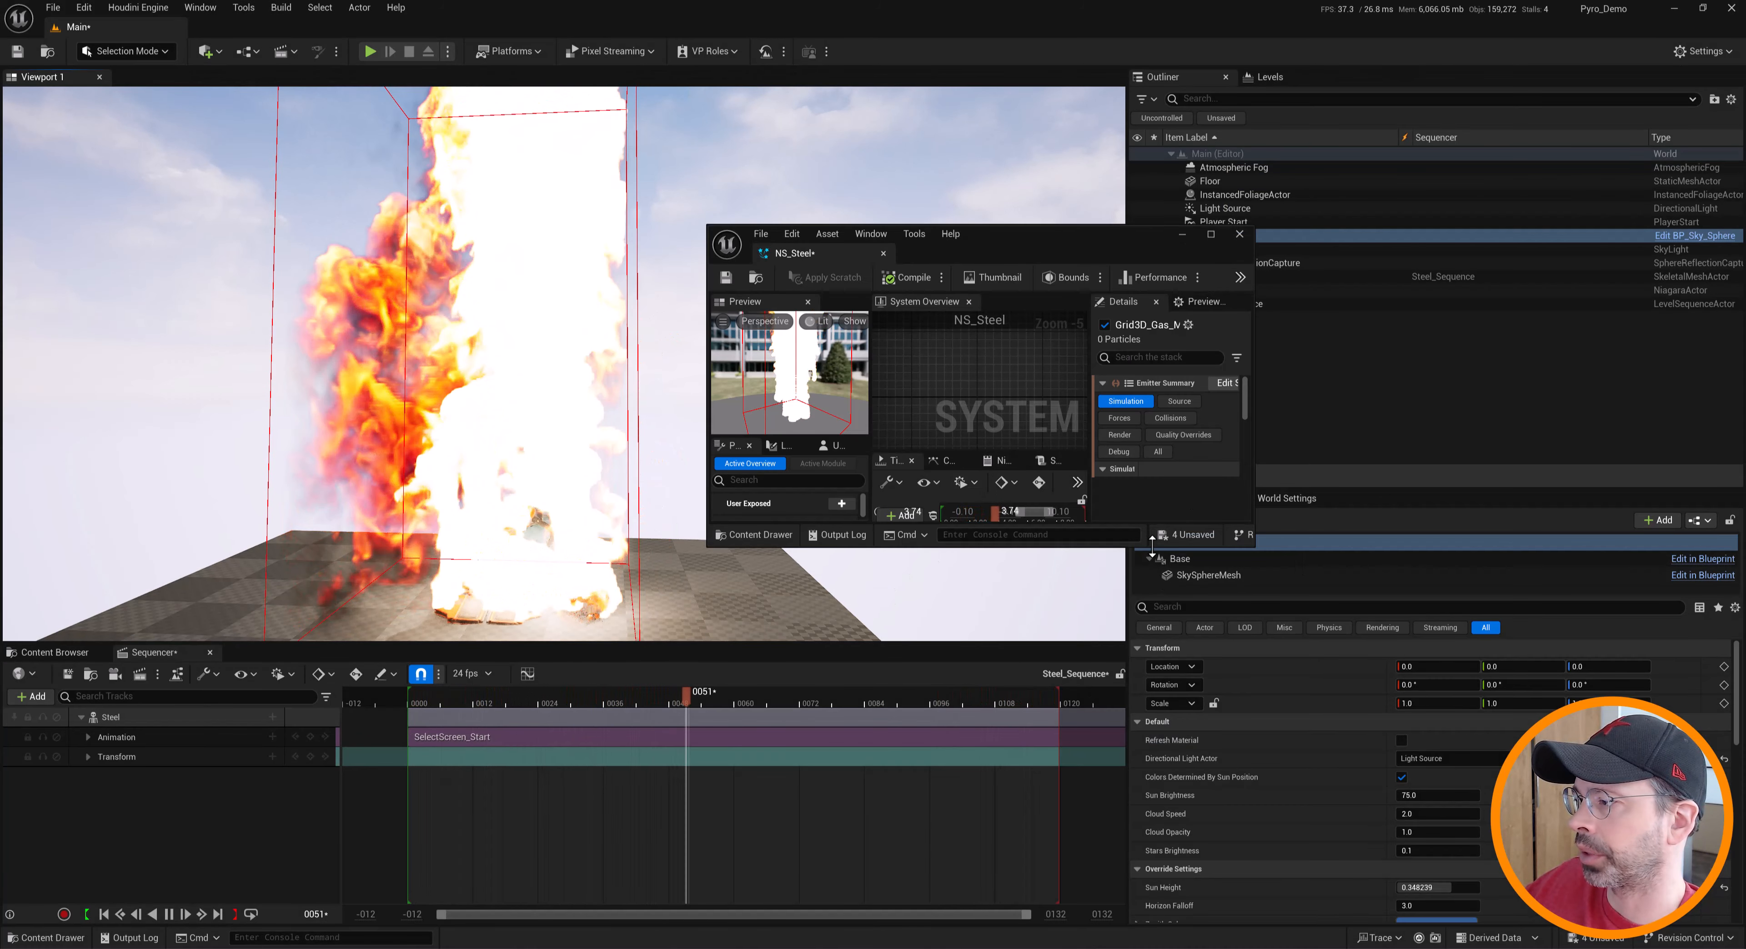
drag(1152, 543, 1152, 896)
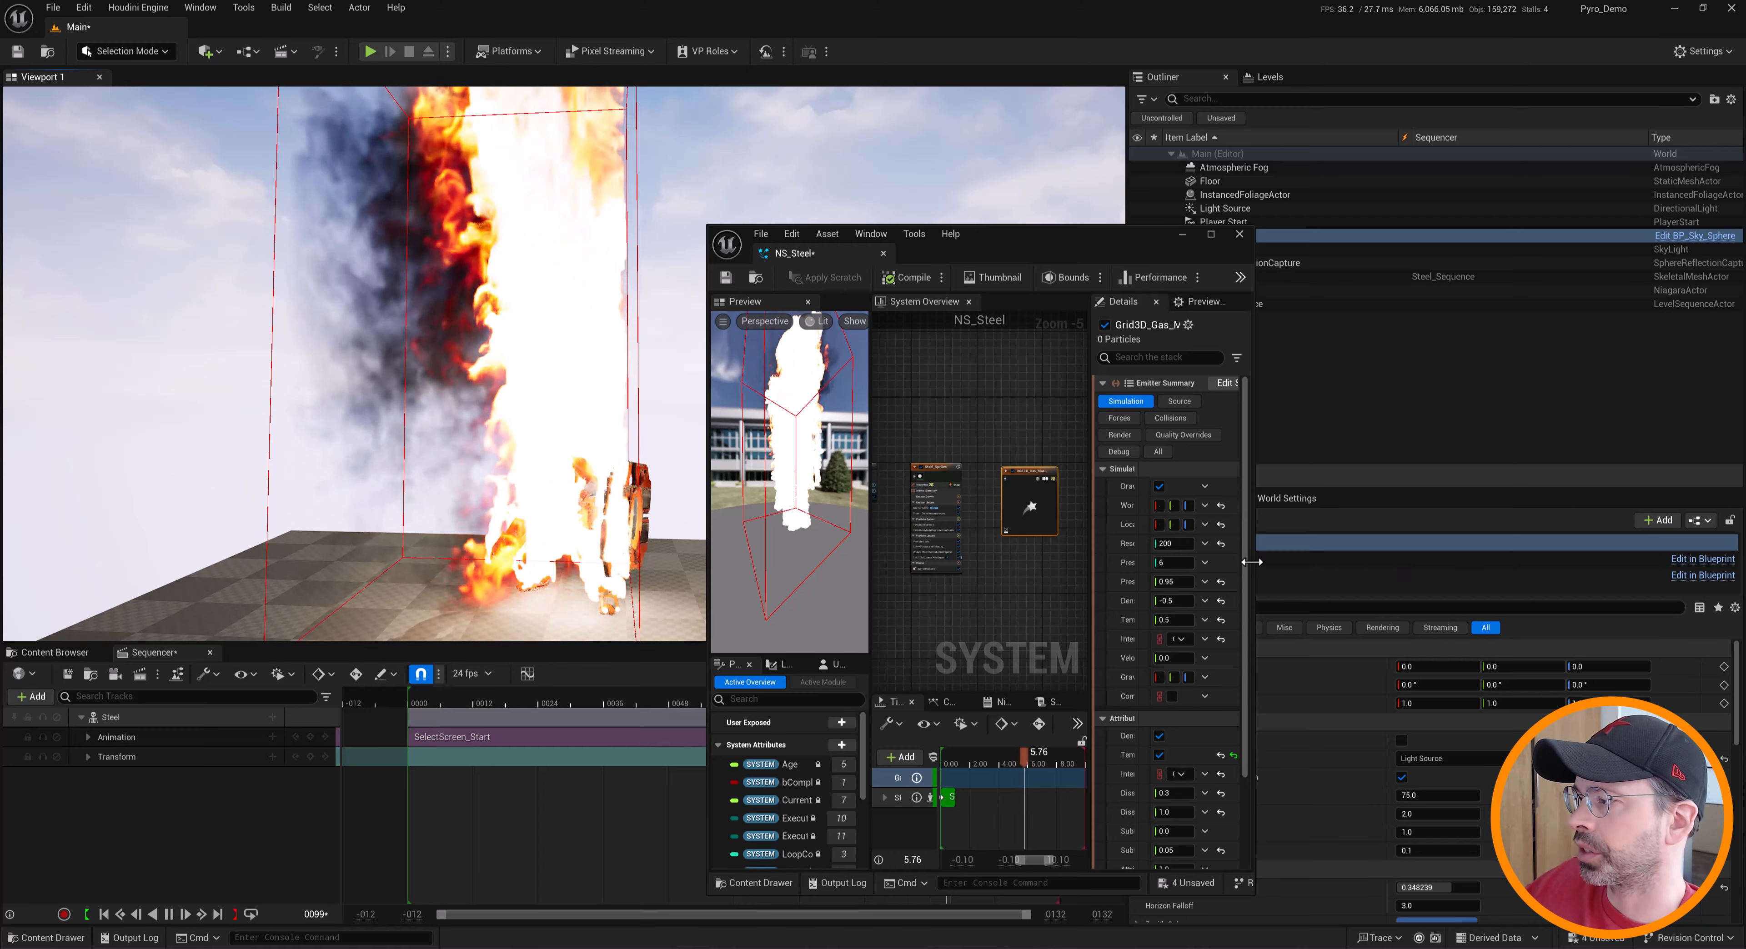
drag(1254, 542, 1599, 534)
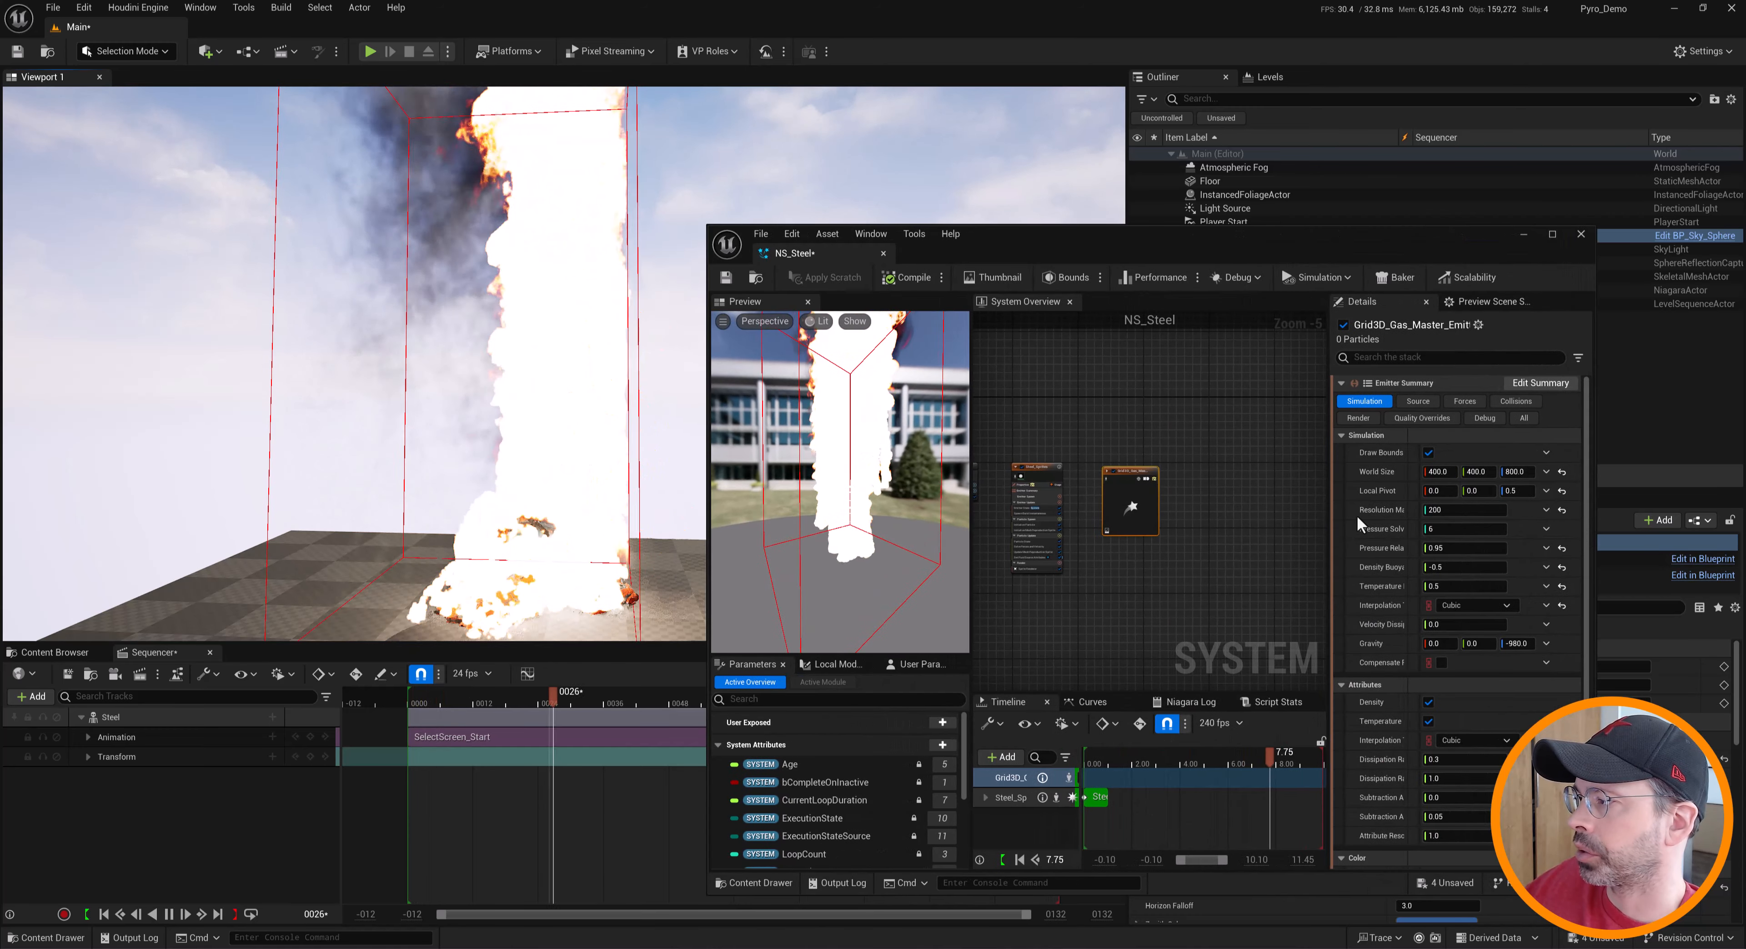
Set the gas emitter's World Size to 800 in Y and 400 in Z
click(1516, 472)
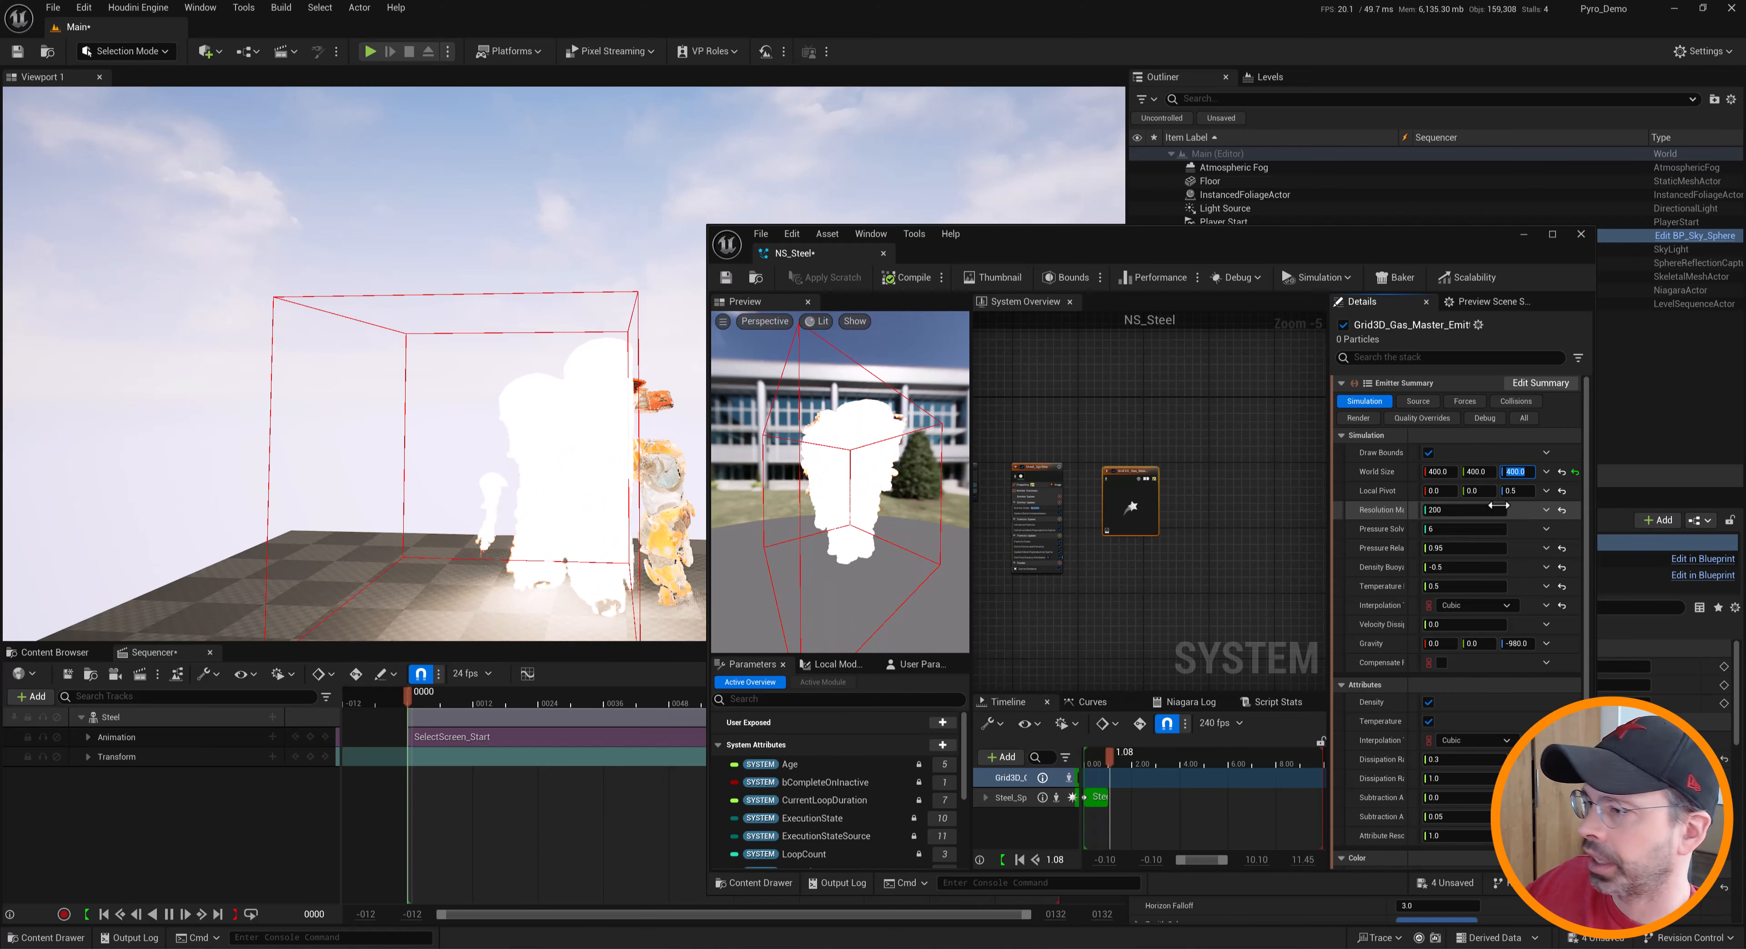
key(Return)
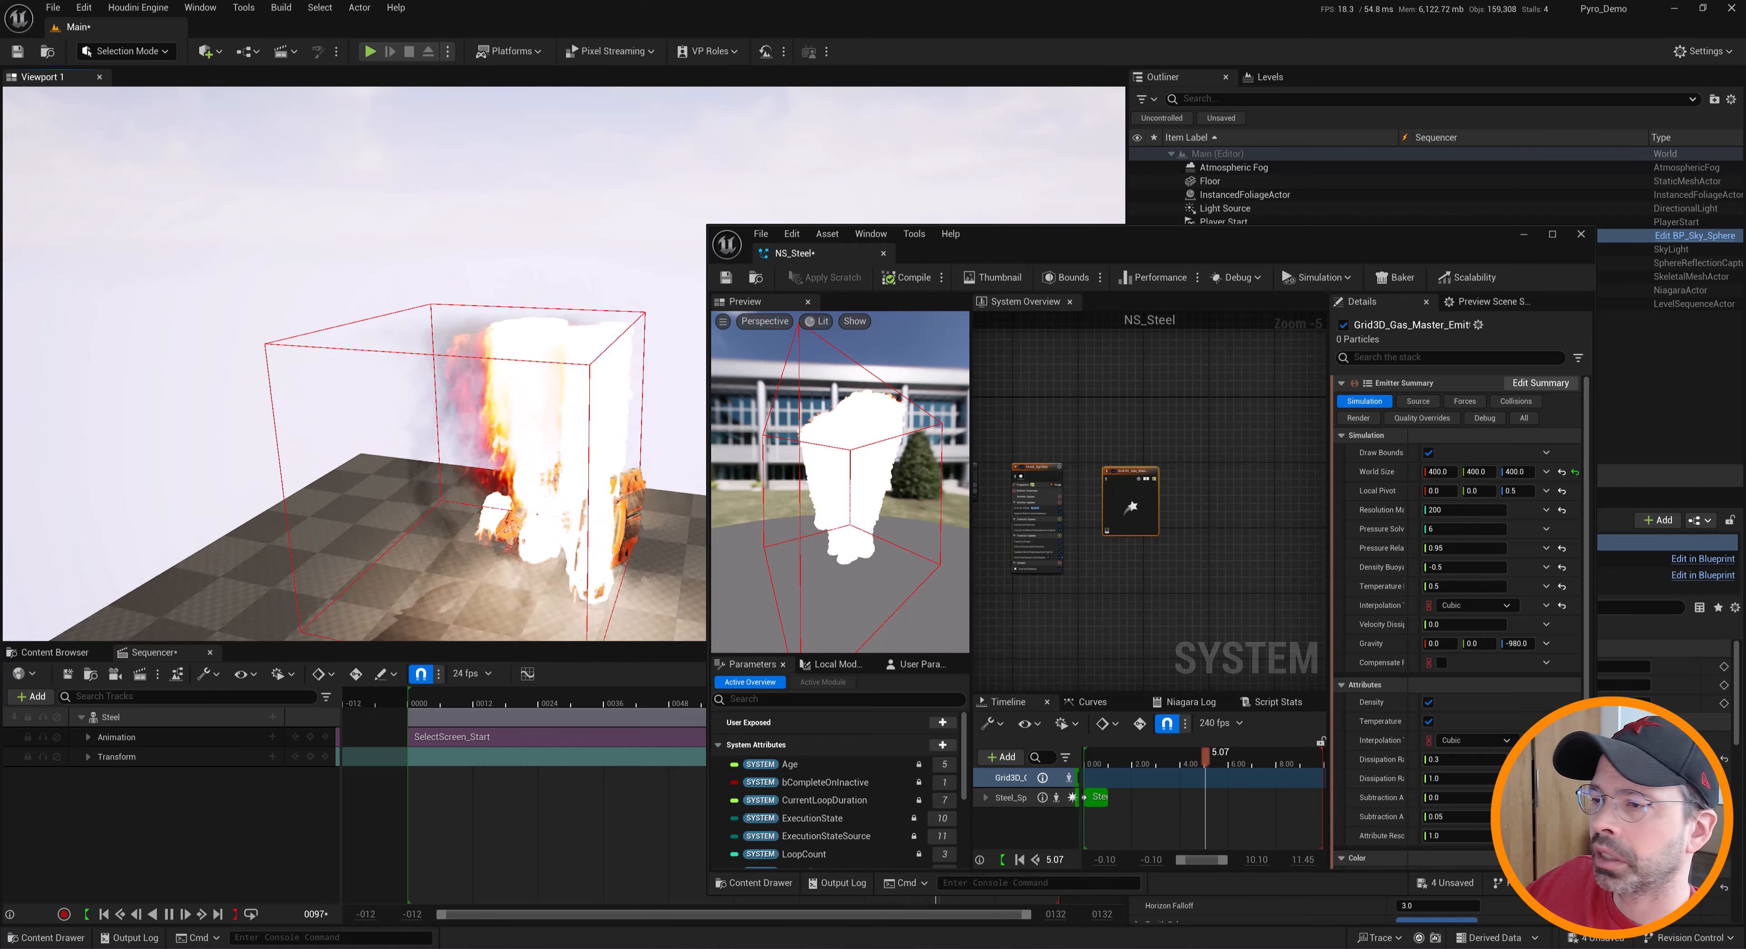
click(1481, 472)
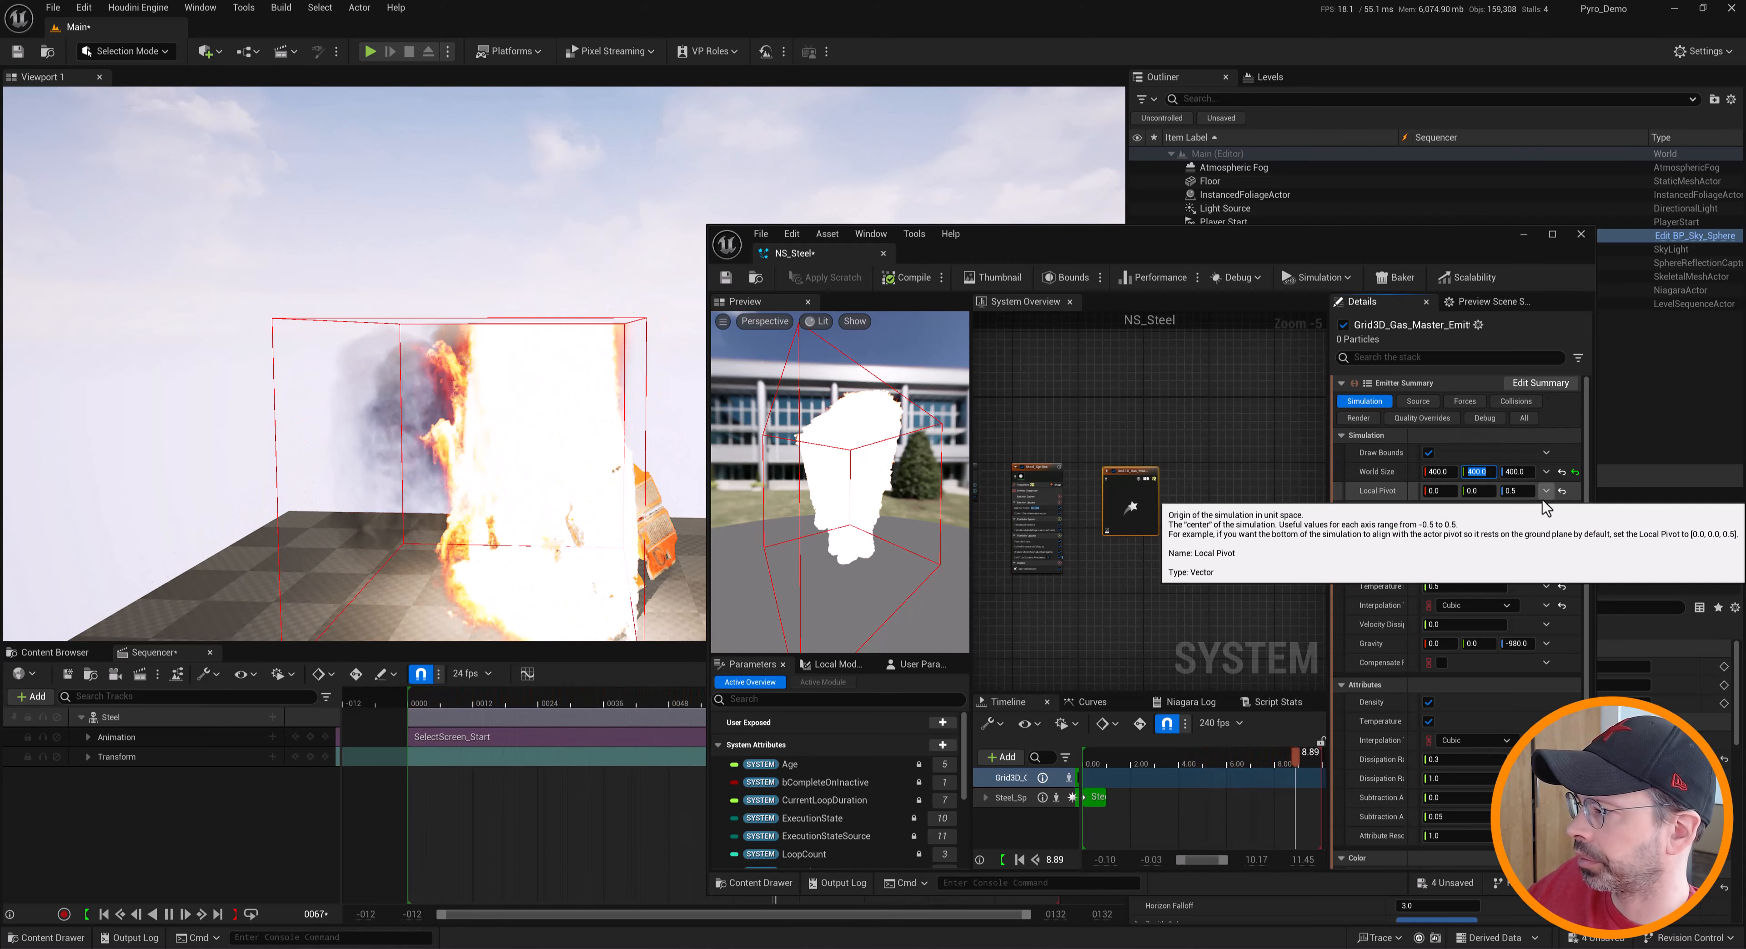
key(Return)
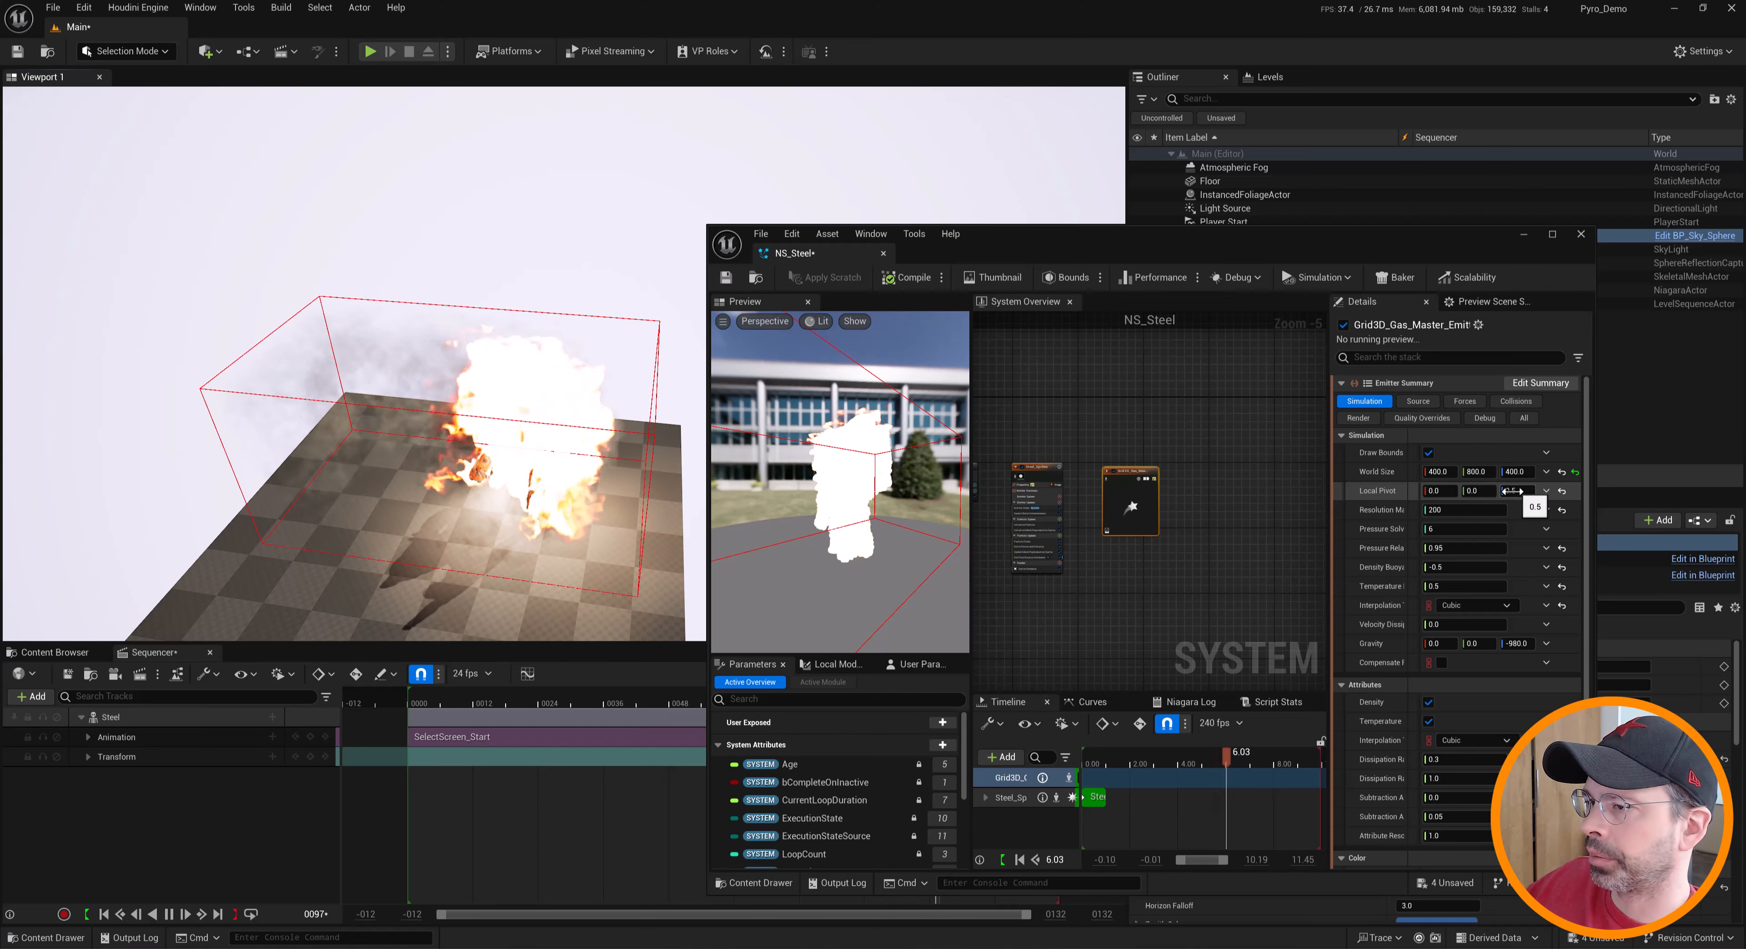
Try 0.2 for the gas emitter's Local Pivot Y, set it to 0.1, and check the fire within the bounds in the level
text(0.2)
key(Return)
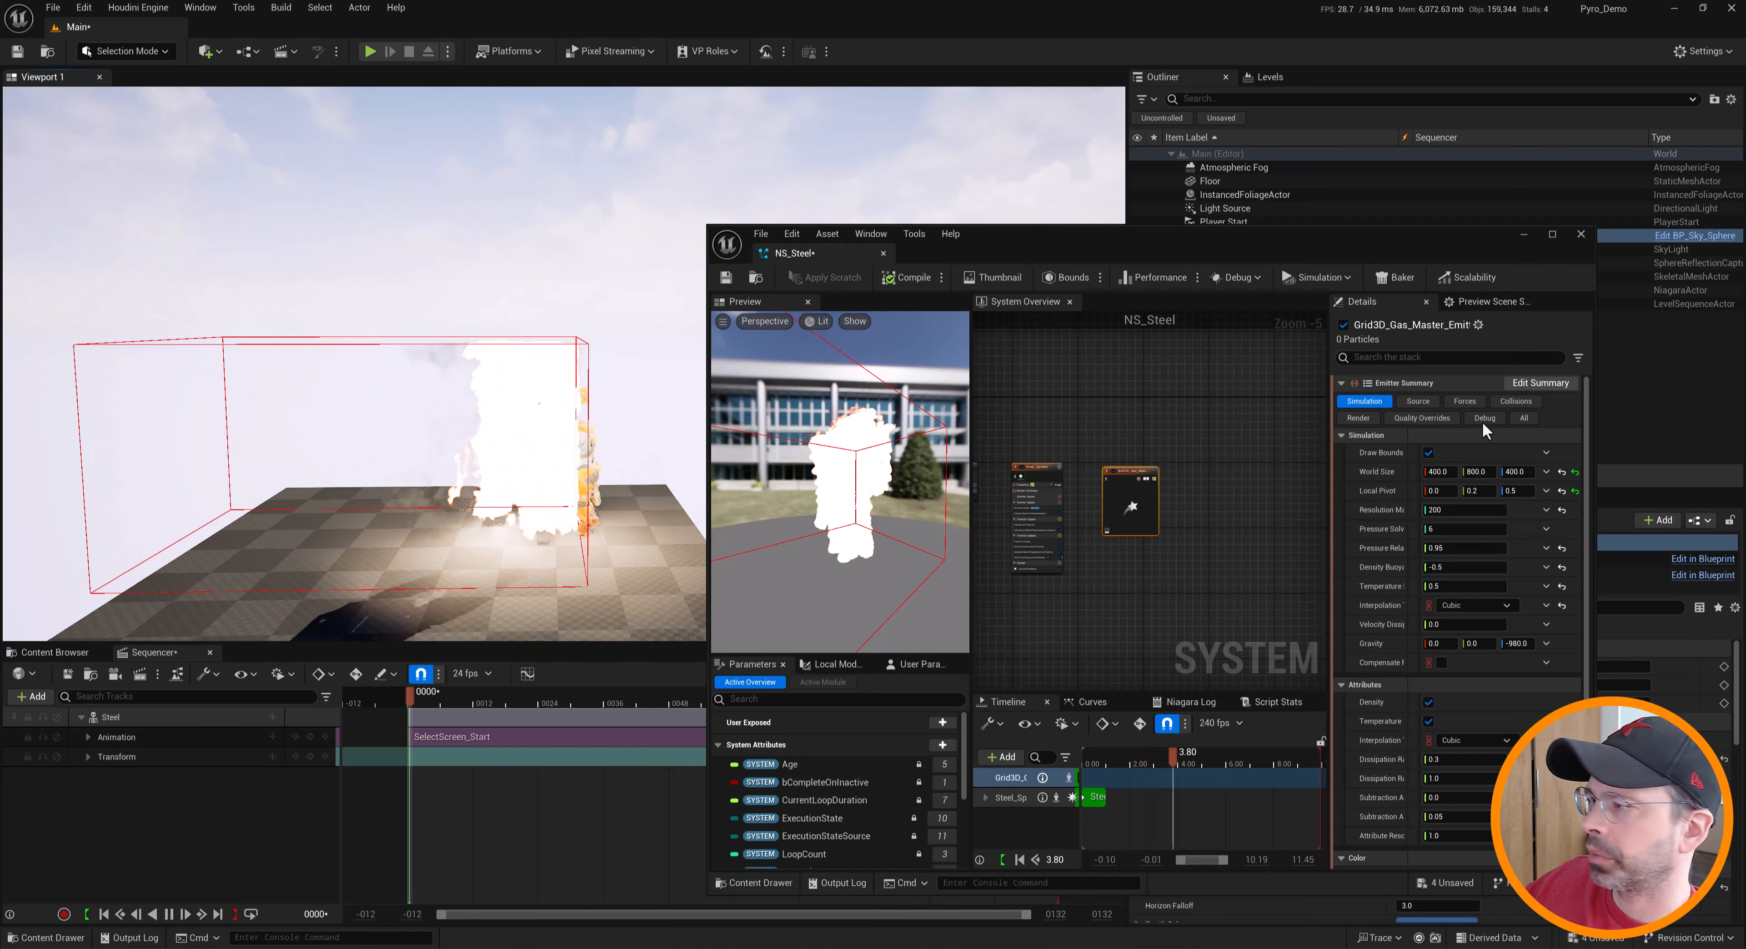
click(1475, 490)
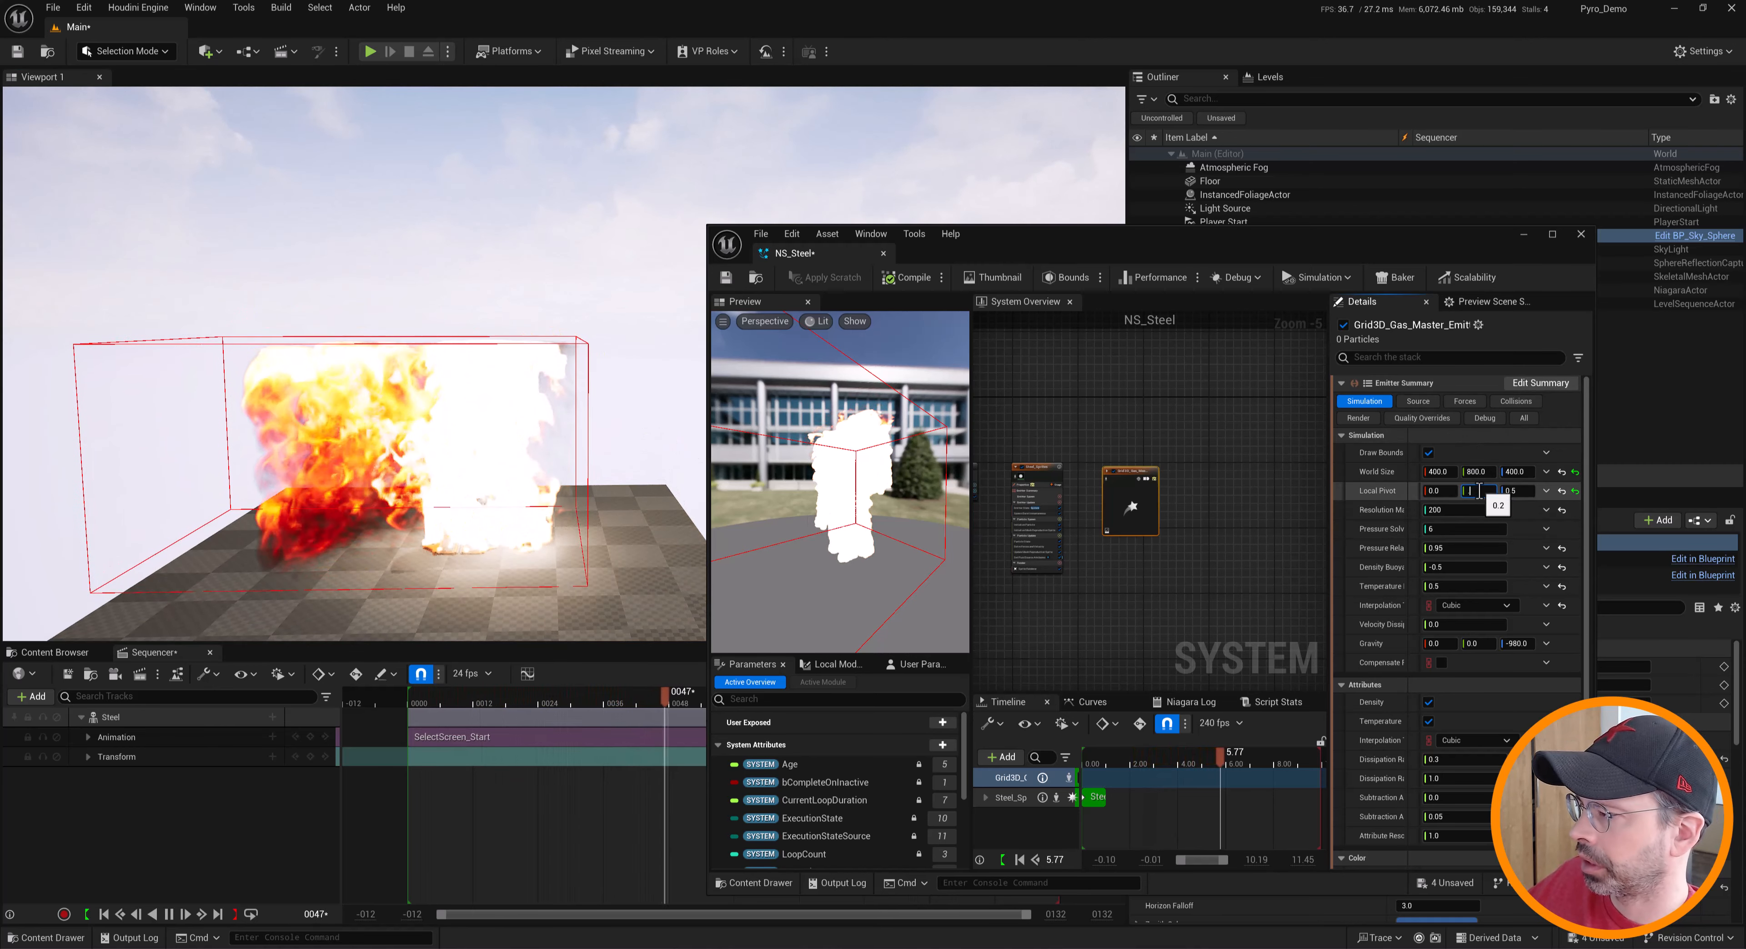
text(0.1)
key(Return)
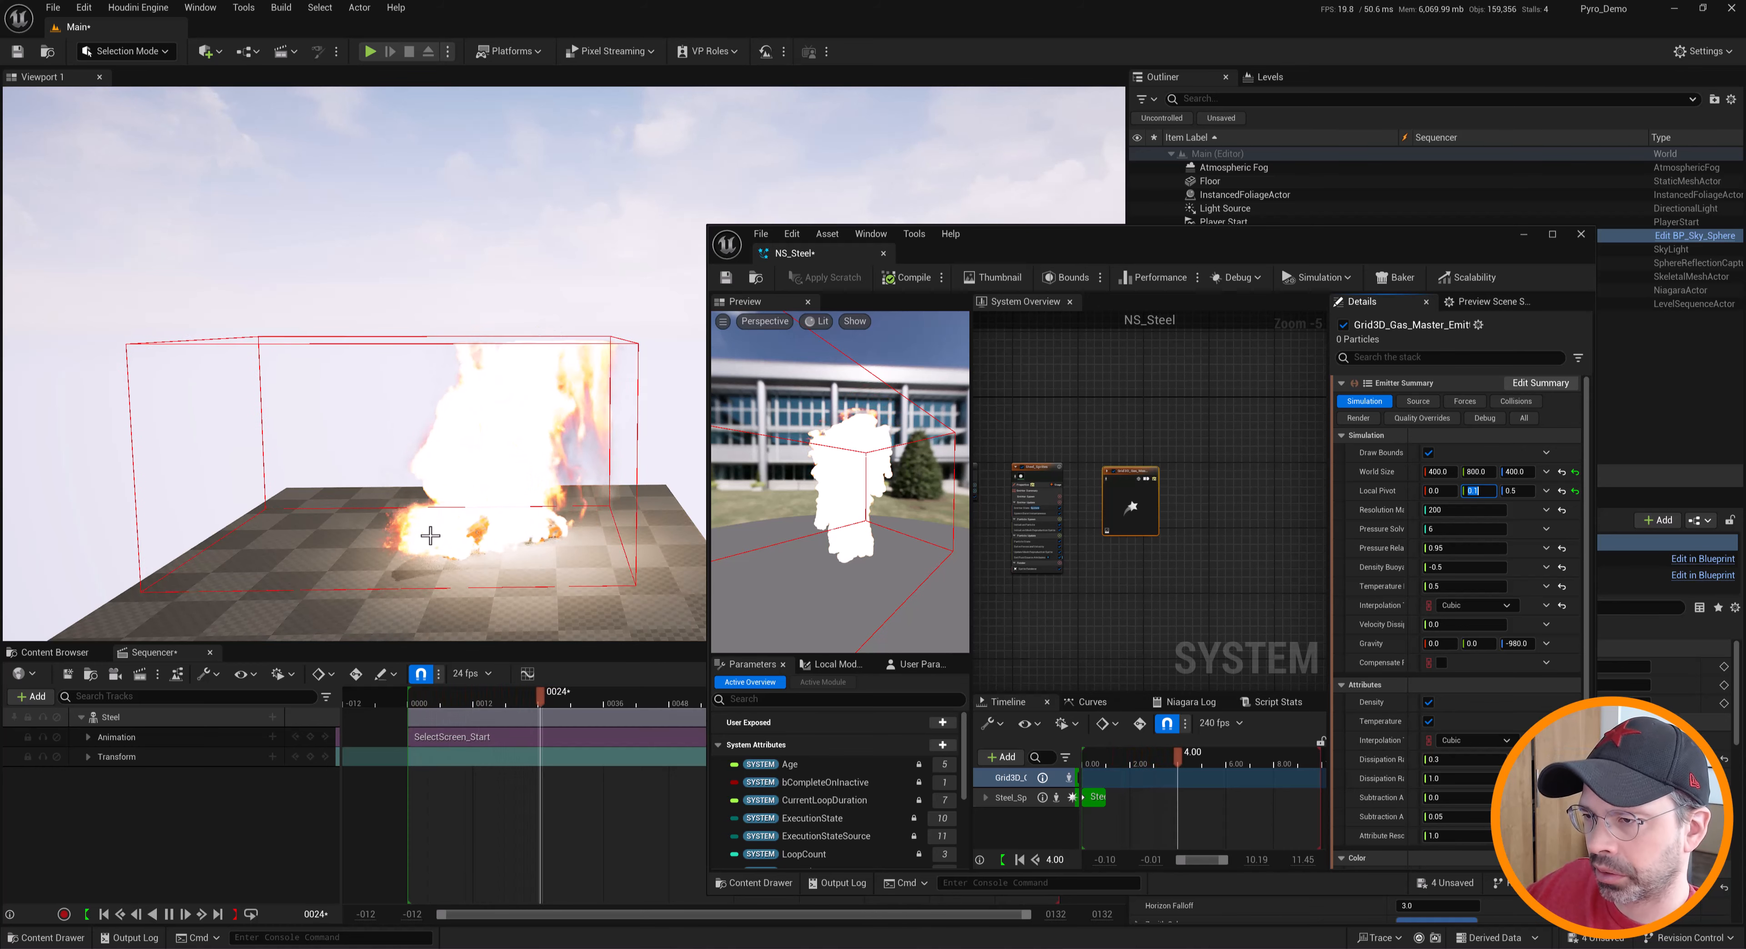
mouse_move(437, 498)
alt+mouse_down()
mouse_move(556, 475)
mouse_move(563, 447)
mouse_move(528, 434)
mouse_move(434, 509)
alt+mouse_up()
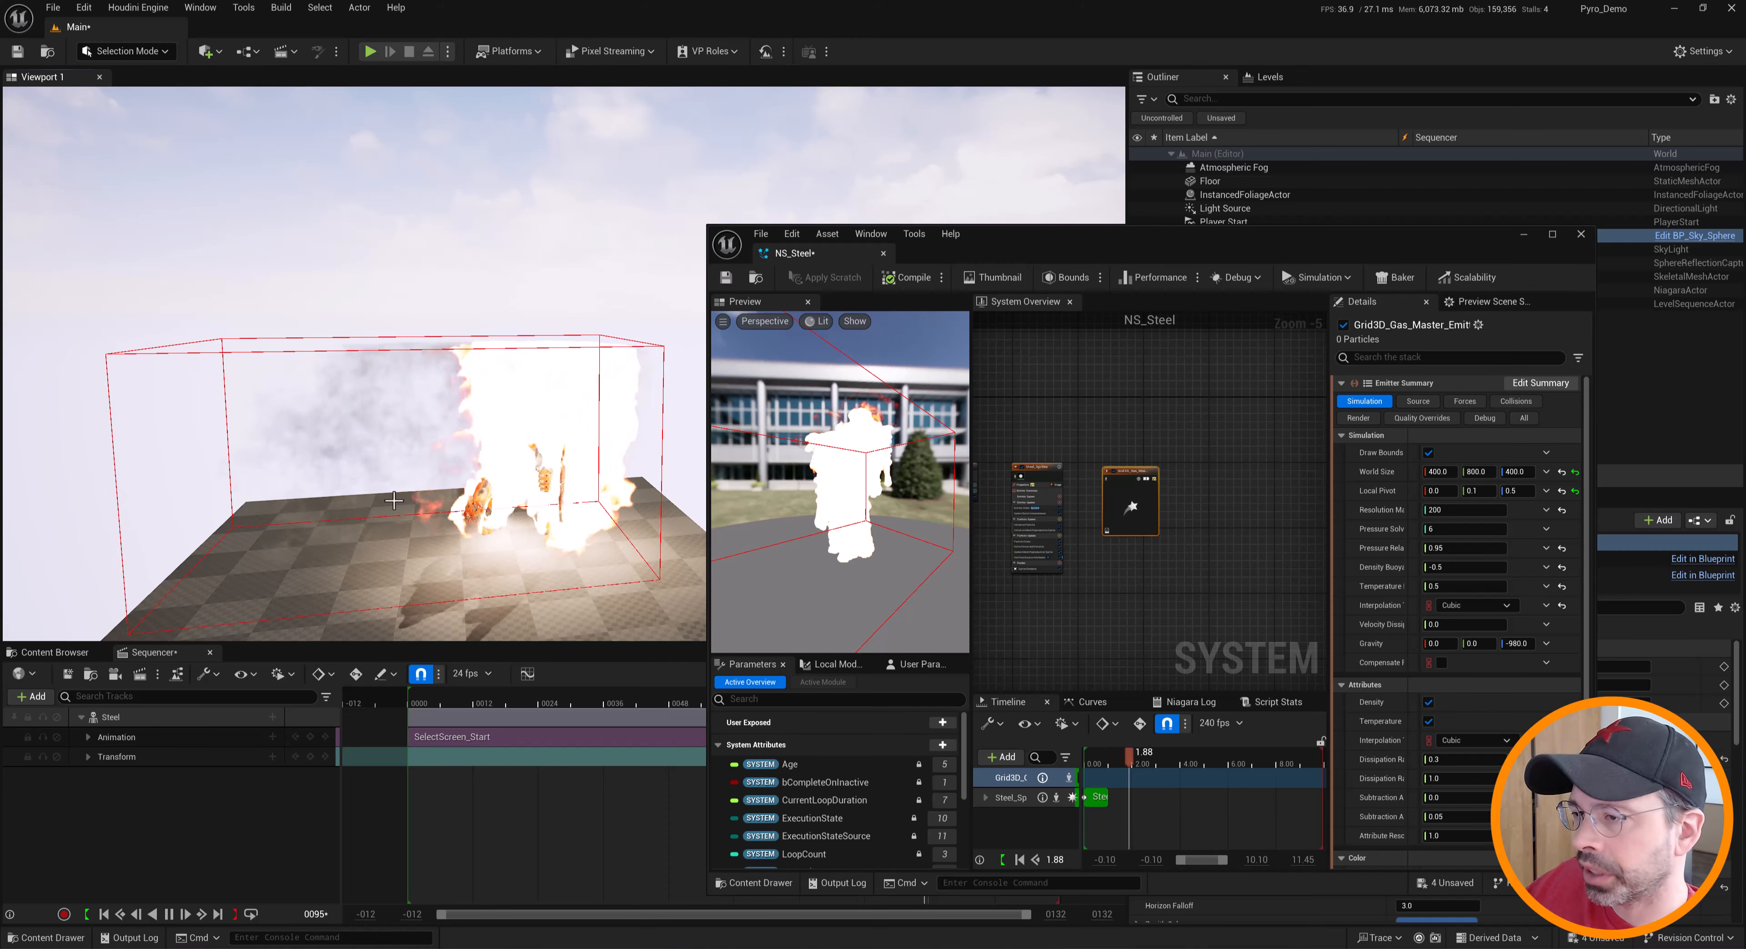
mouse_move(453, 494)
alt+mouse_down()
mouse_move(576, 550)
mouse_move(559, 509)
mouse_move(536, 515)
mouse_move(576, 559)
alt+mouse_up()
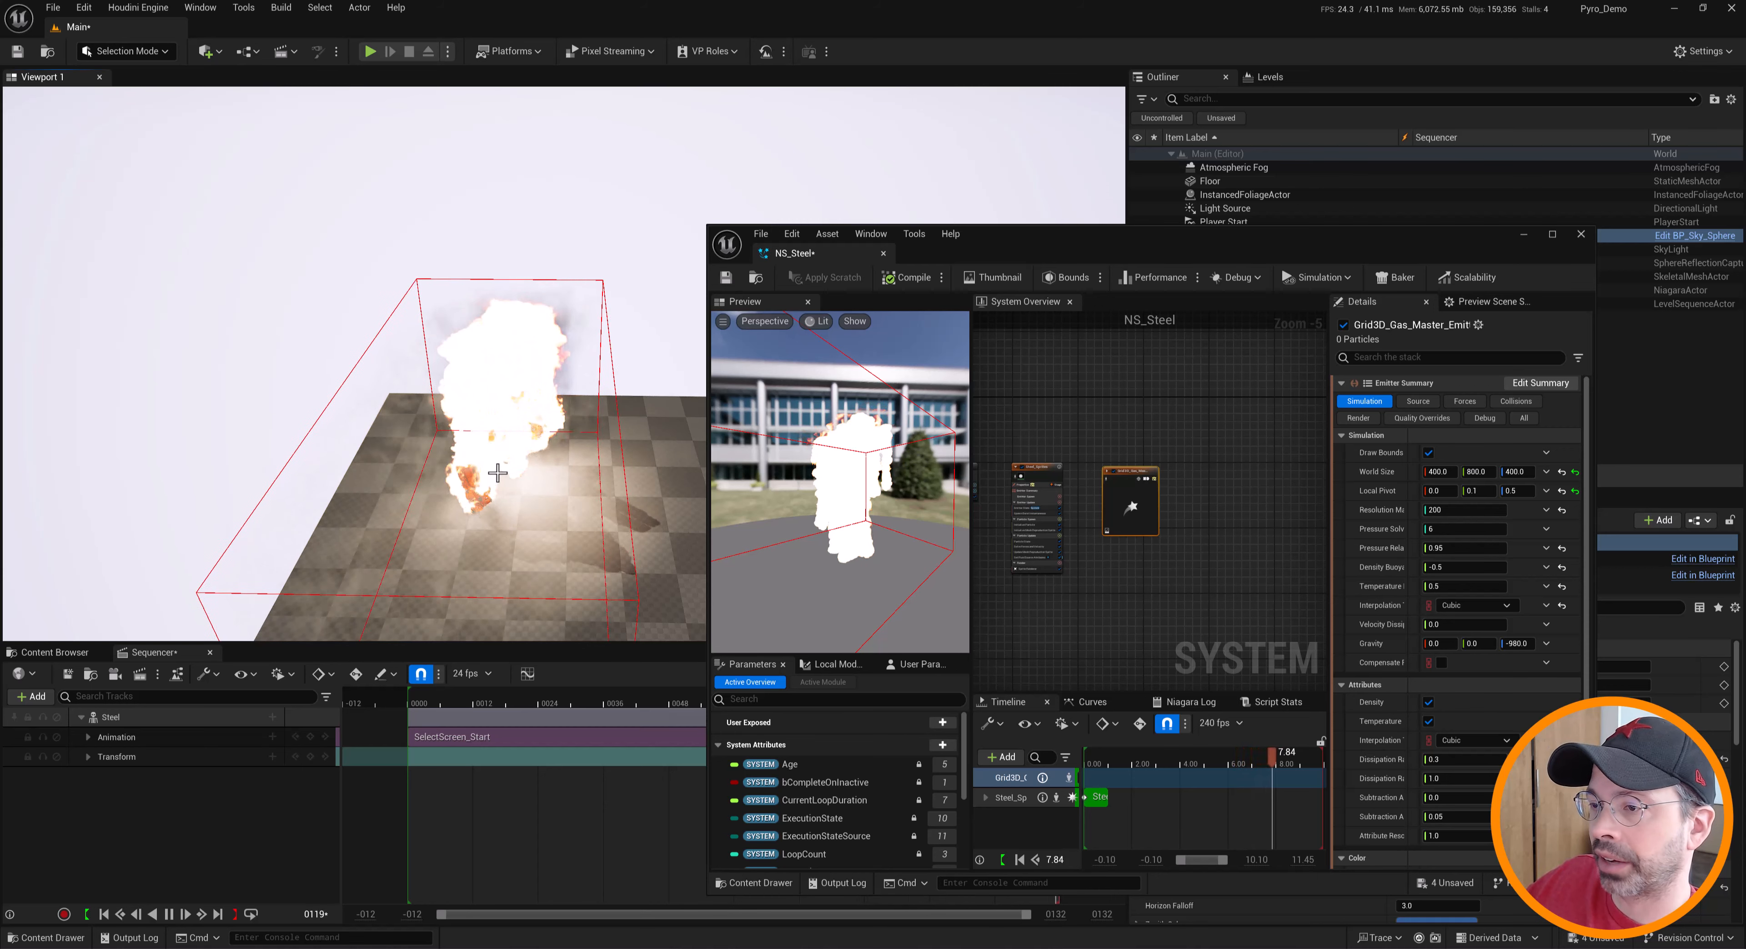
alt+drag(500, 495, 531, 509)
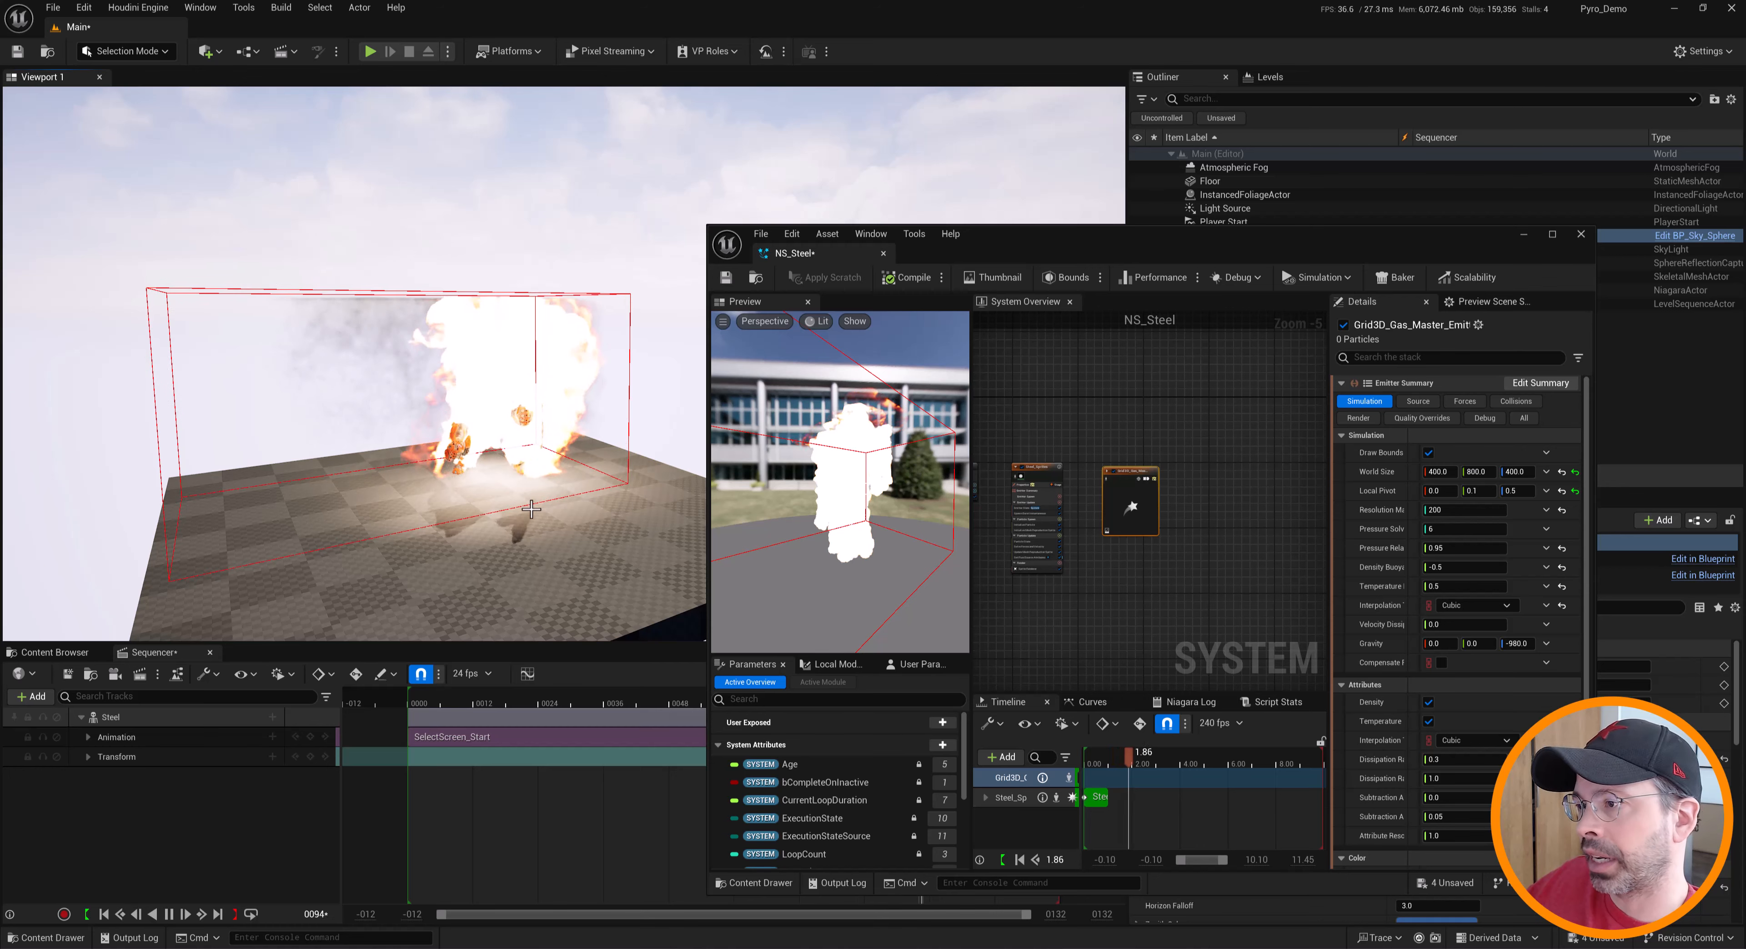
alt+right_drag(464, 413, 518, 429)
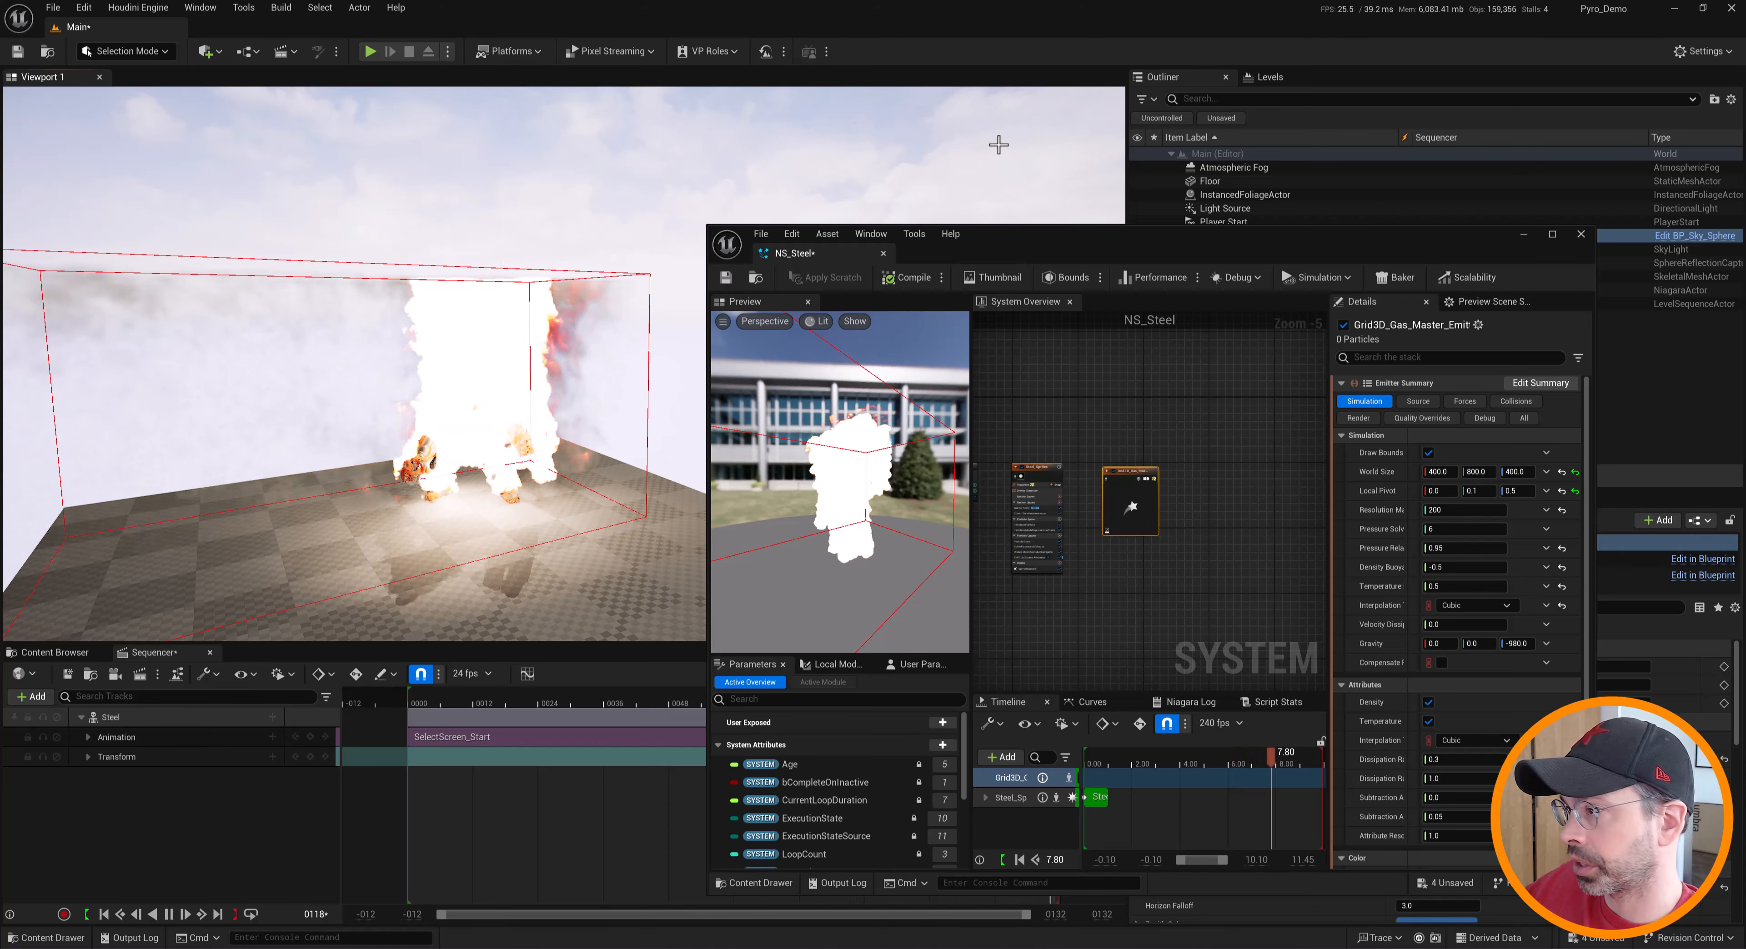
Reposition and enlarge the floating NS_Steel window, and shrink its preview to give the parameter list more room
drag(1051, 245, 956, 176)
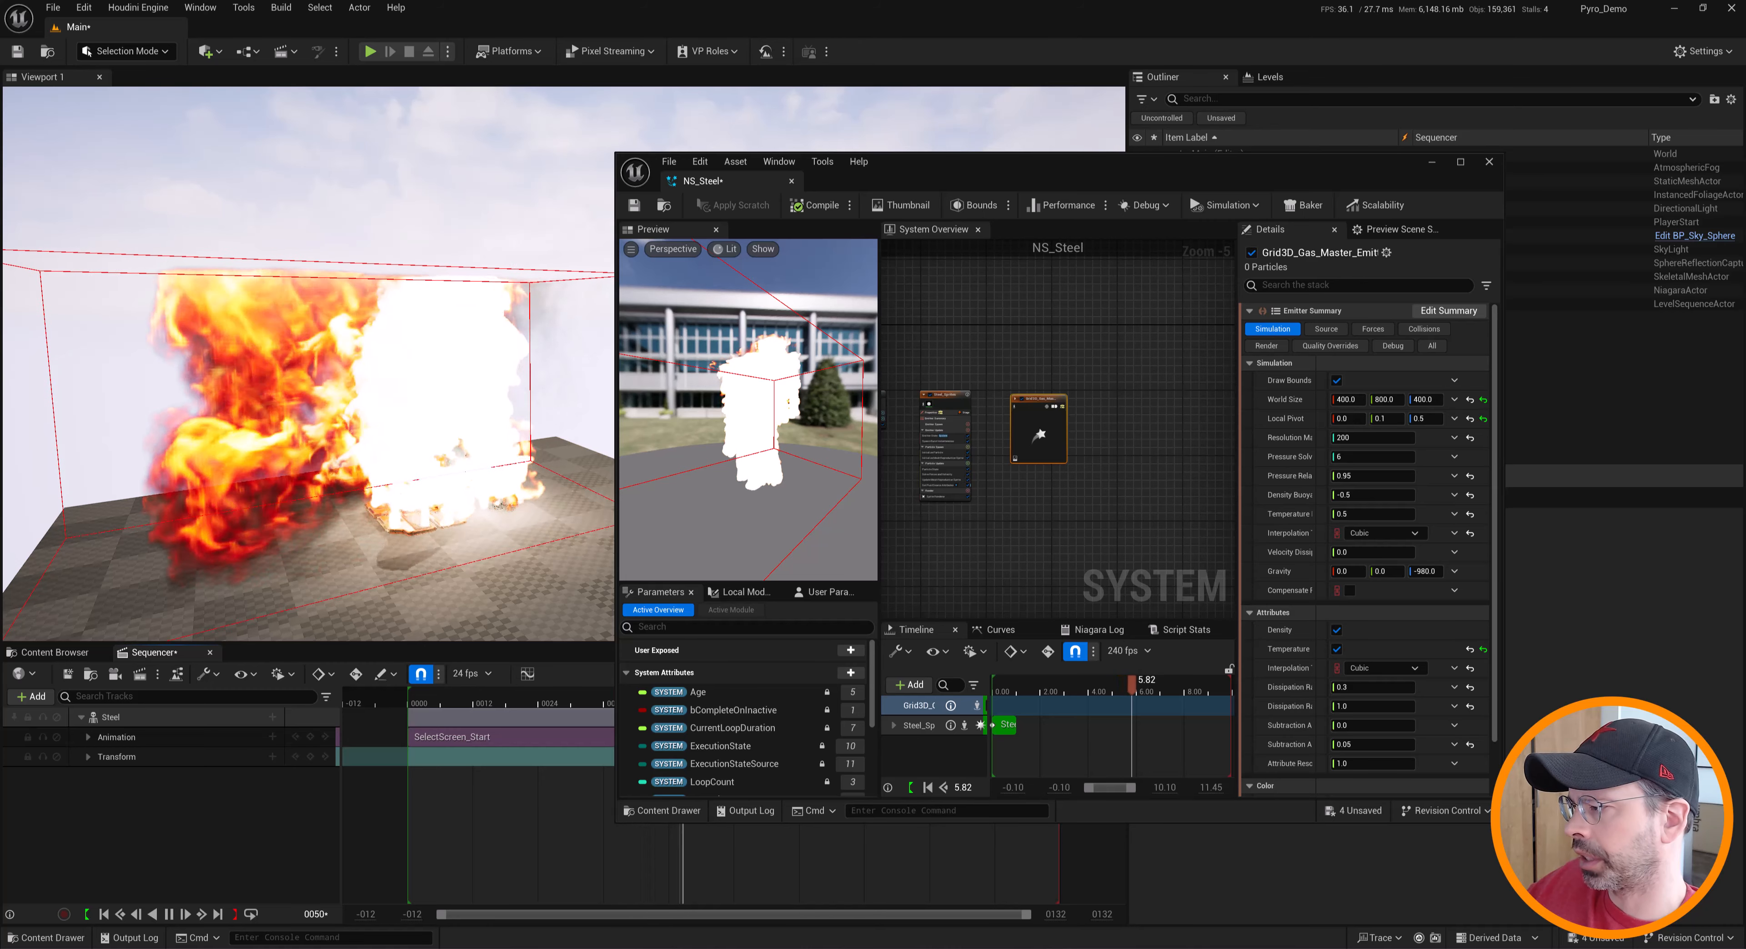
drag(1502, 823, 1642, 890)
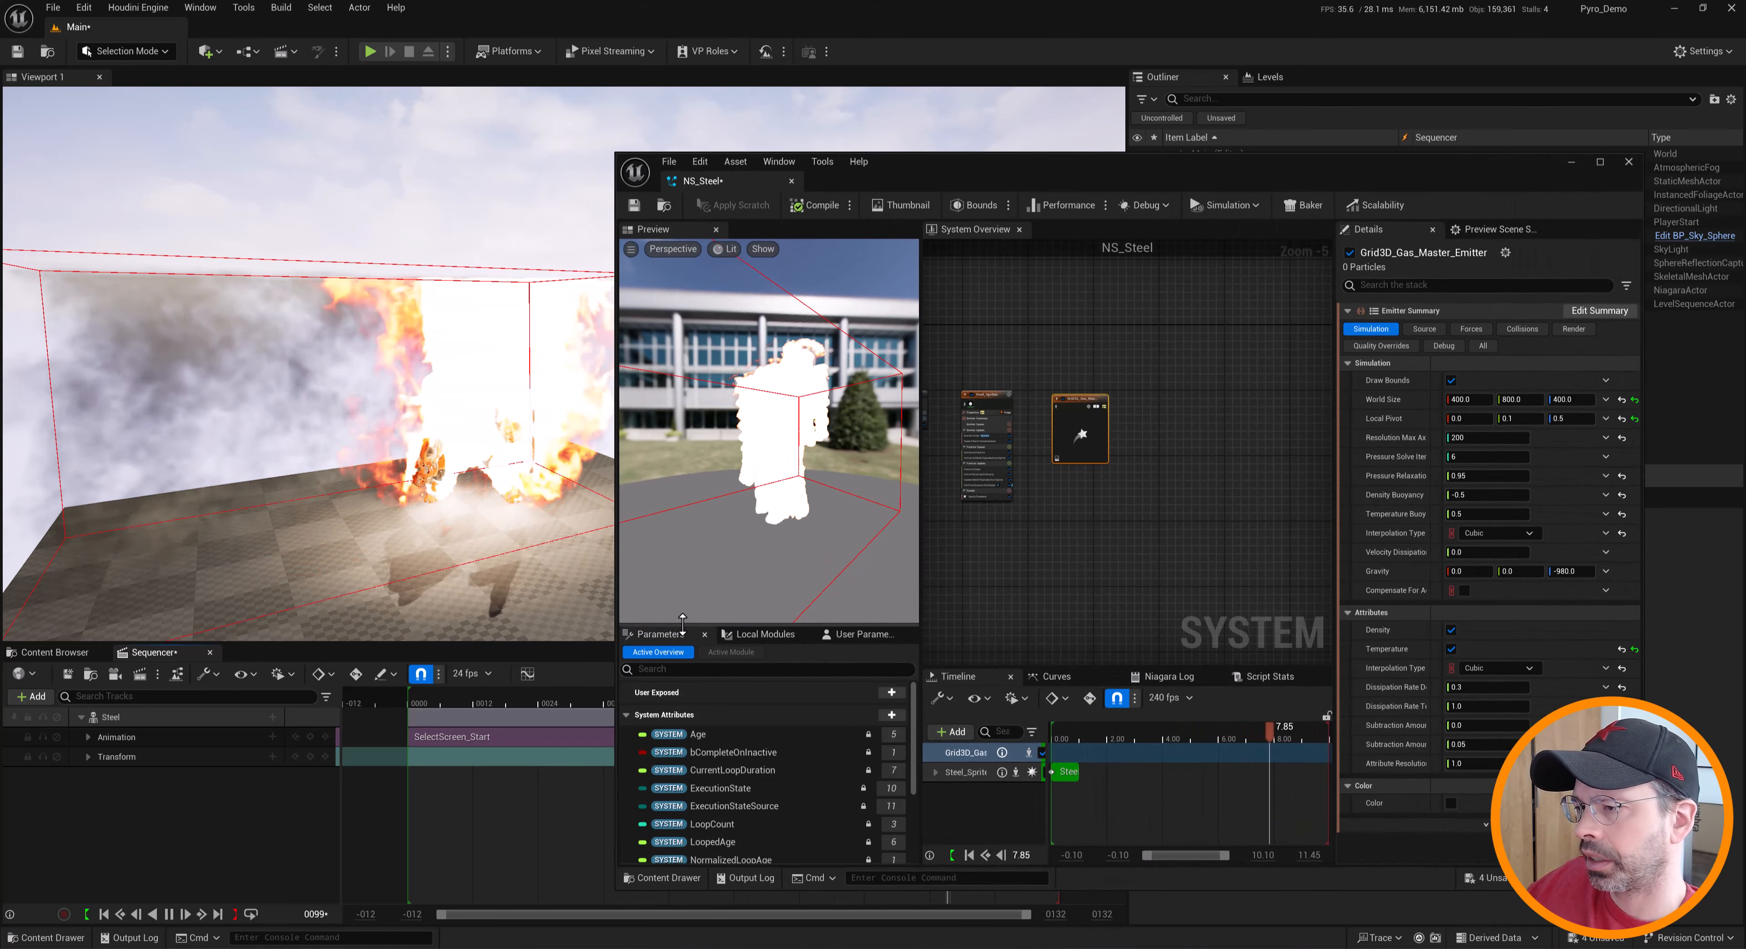
drag(687, 623, 688, 432)
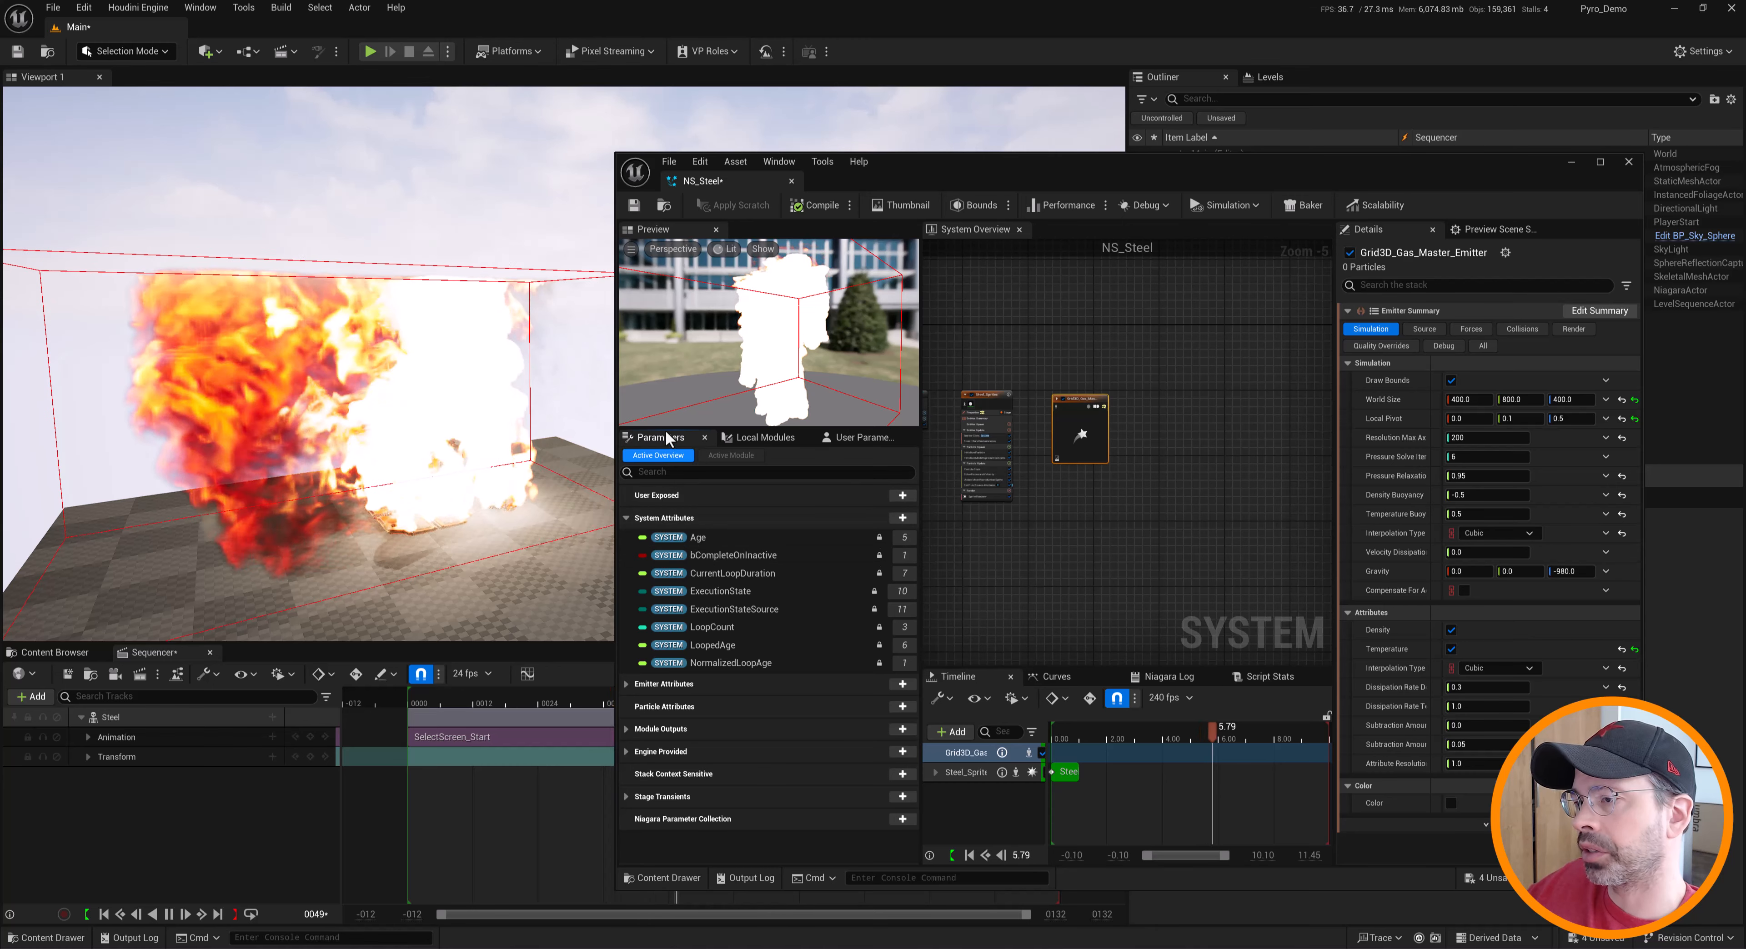
Add a float user parameter named MyDensity to the NS_Steel system
click(869, 439)
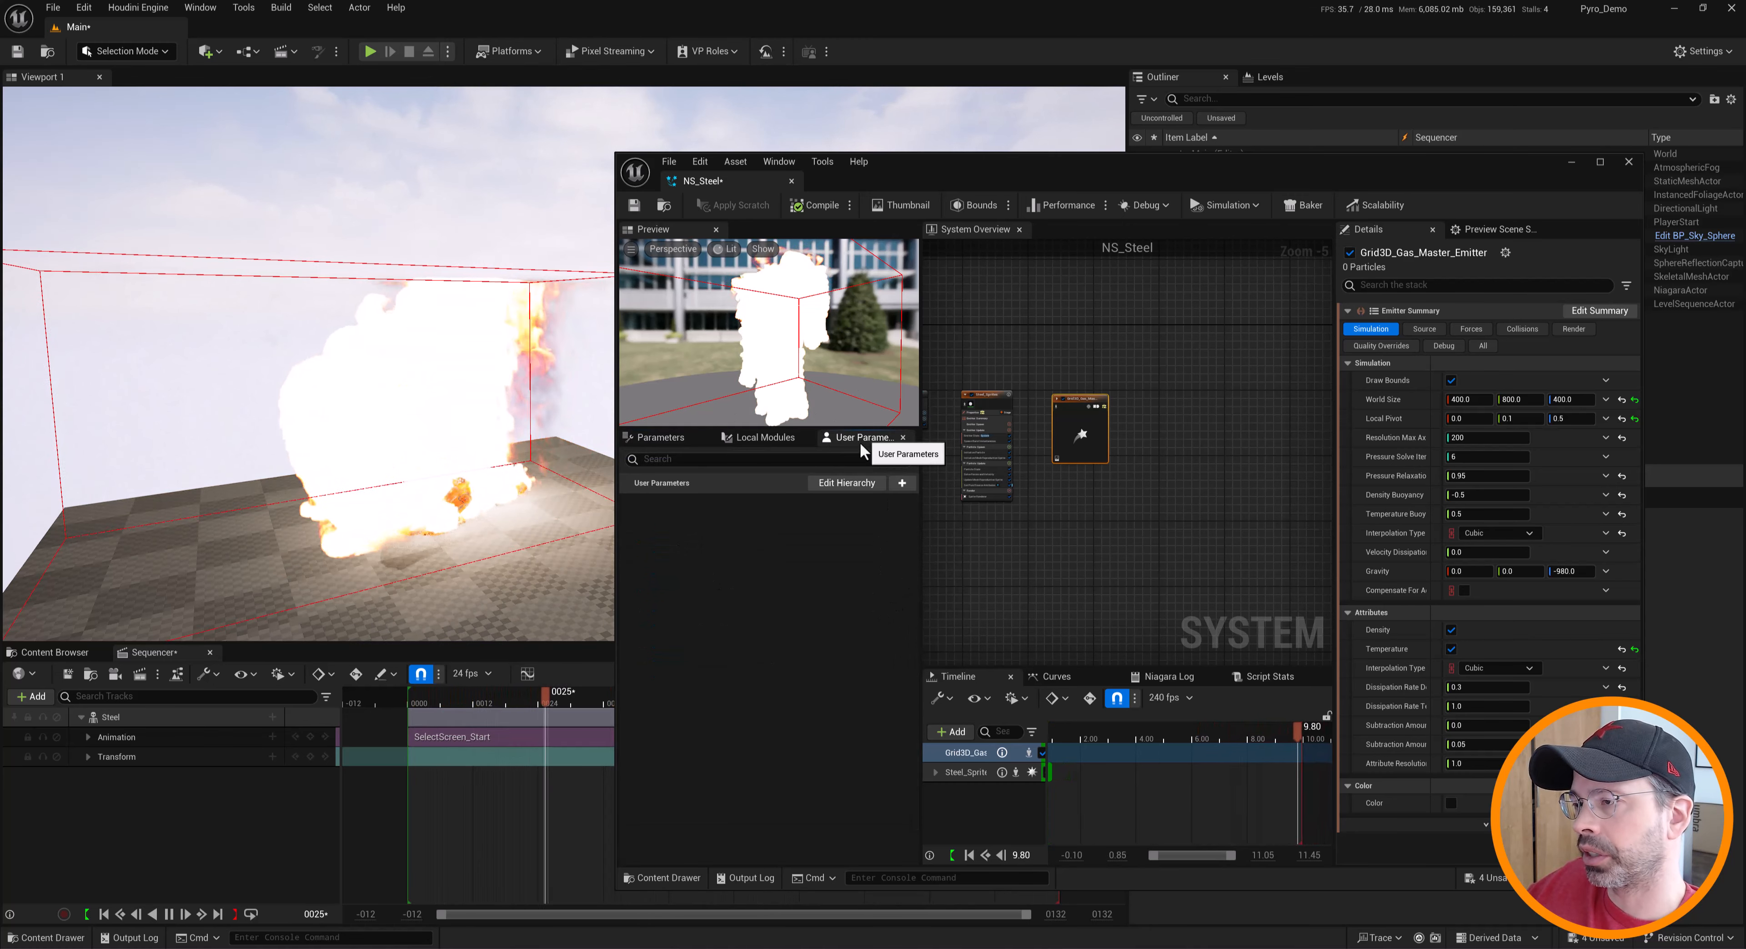
click(902, 483)
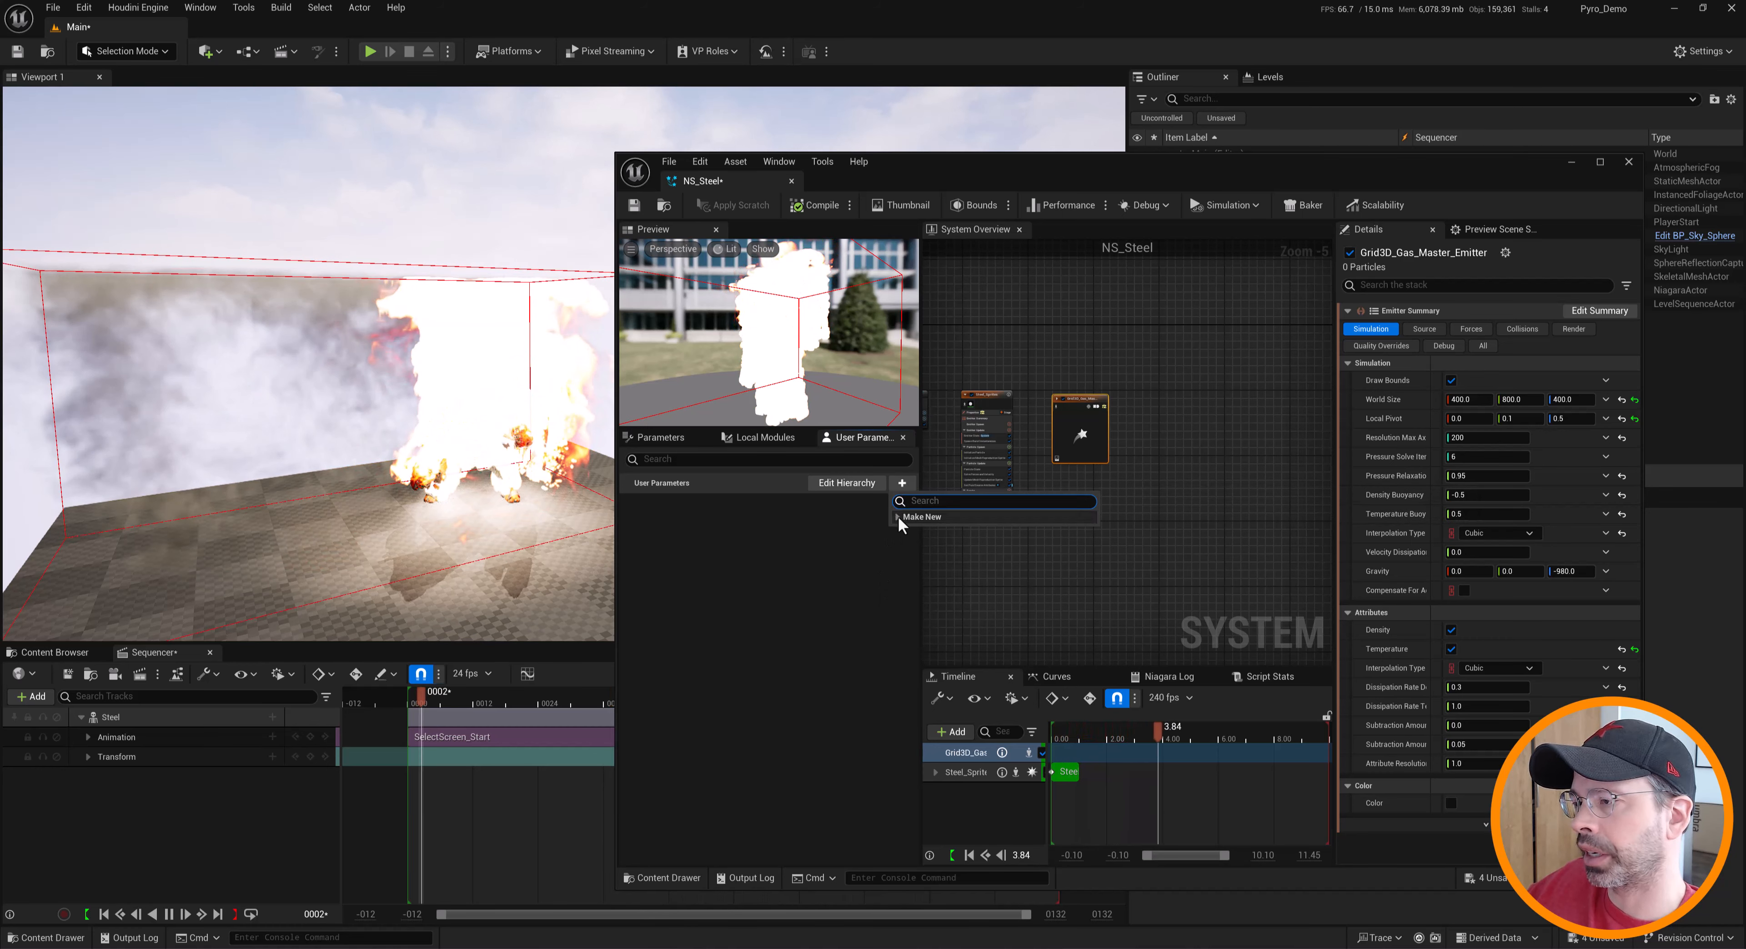
click(898, 517)
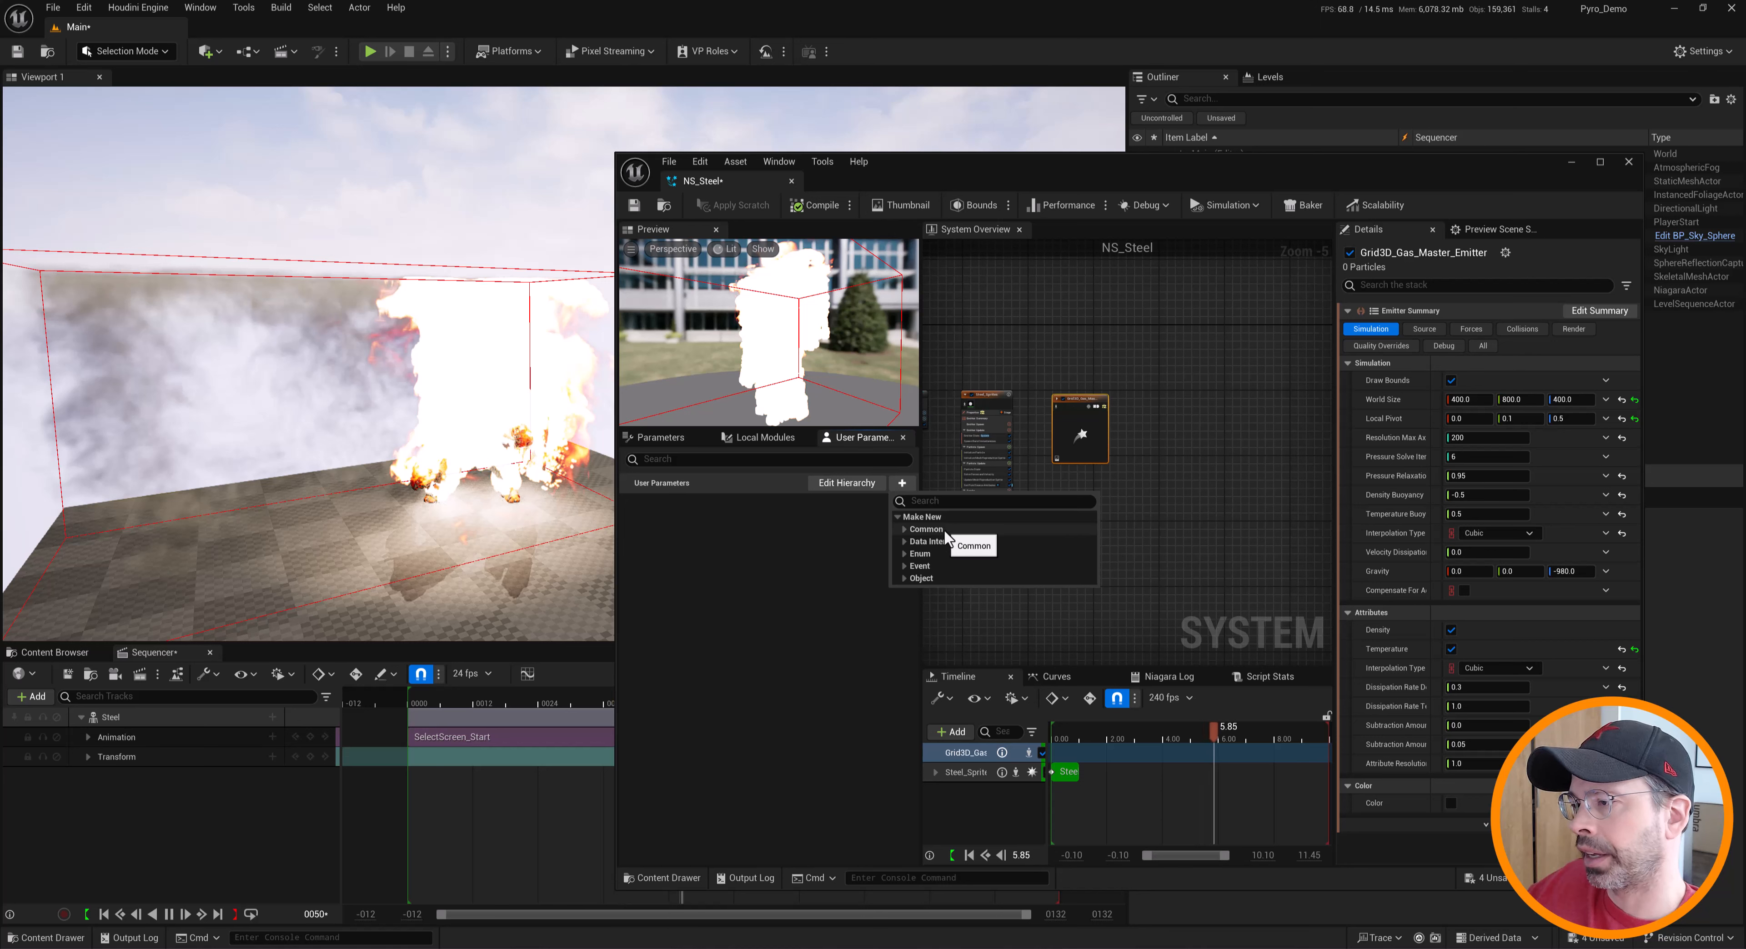
click(903, 530)
click(915, 554)
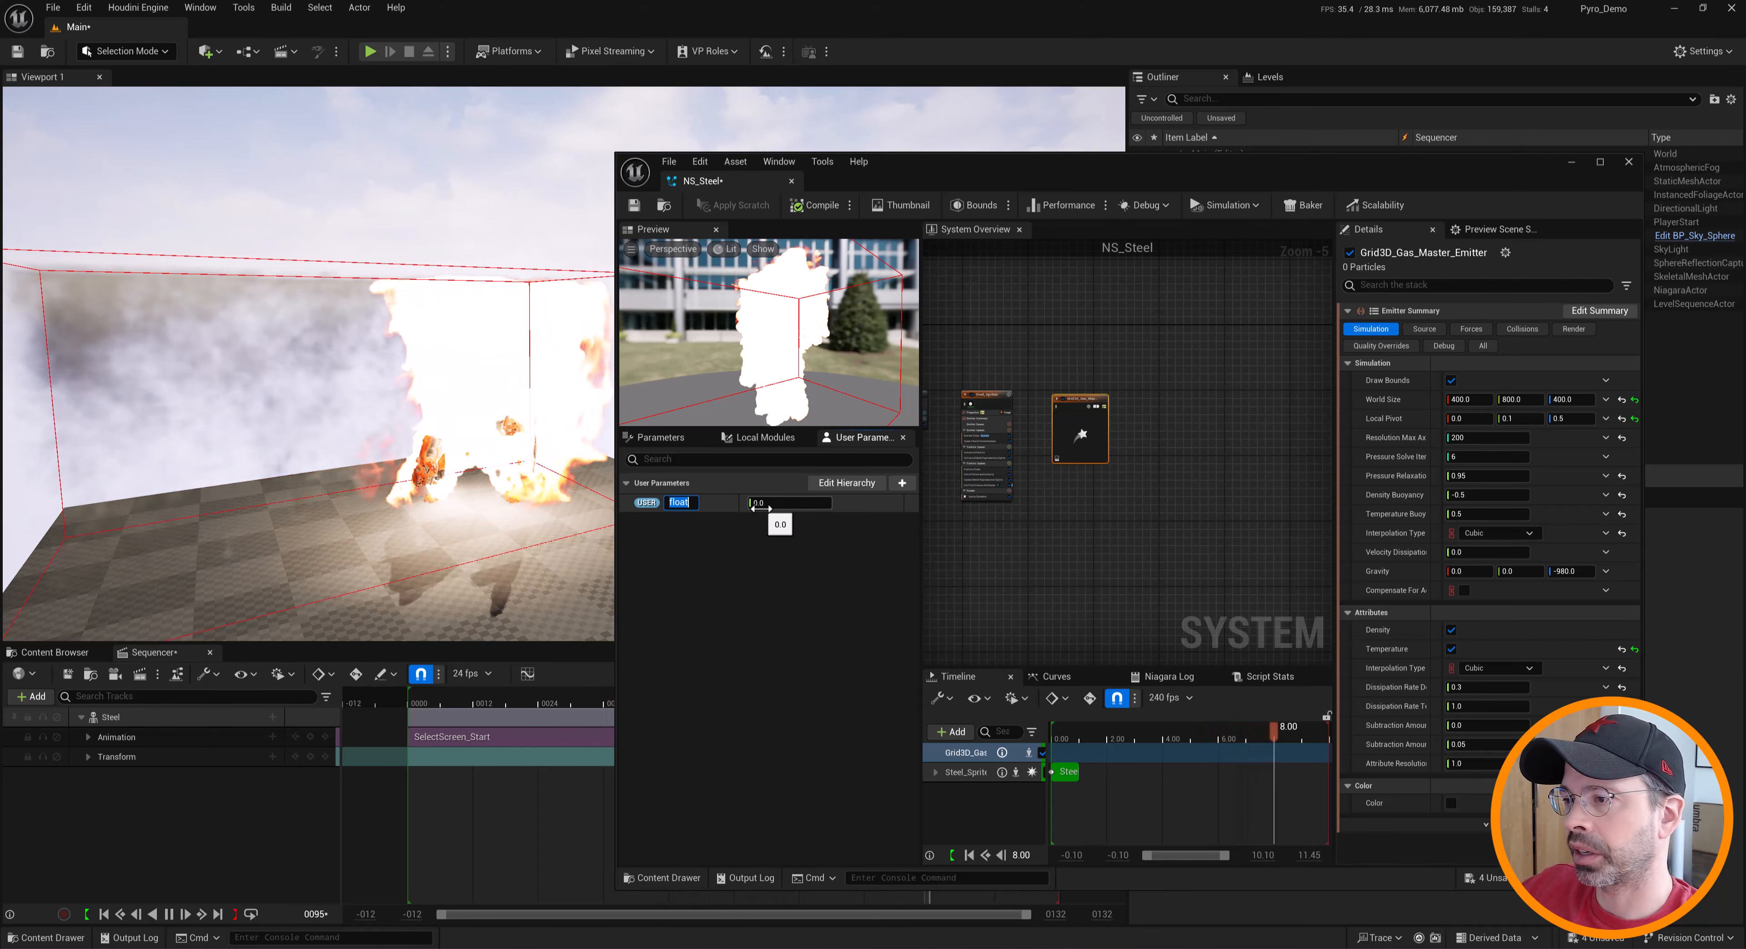
text(MyDefn)
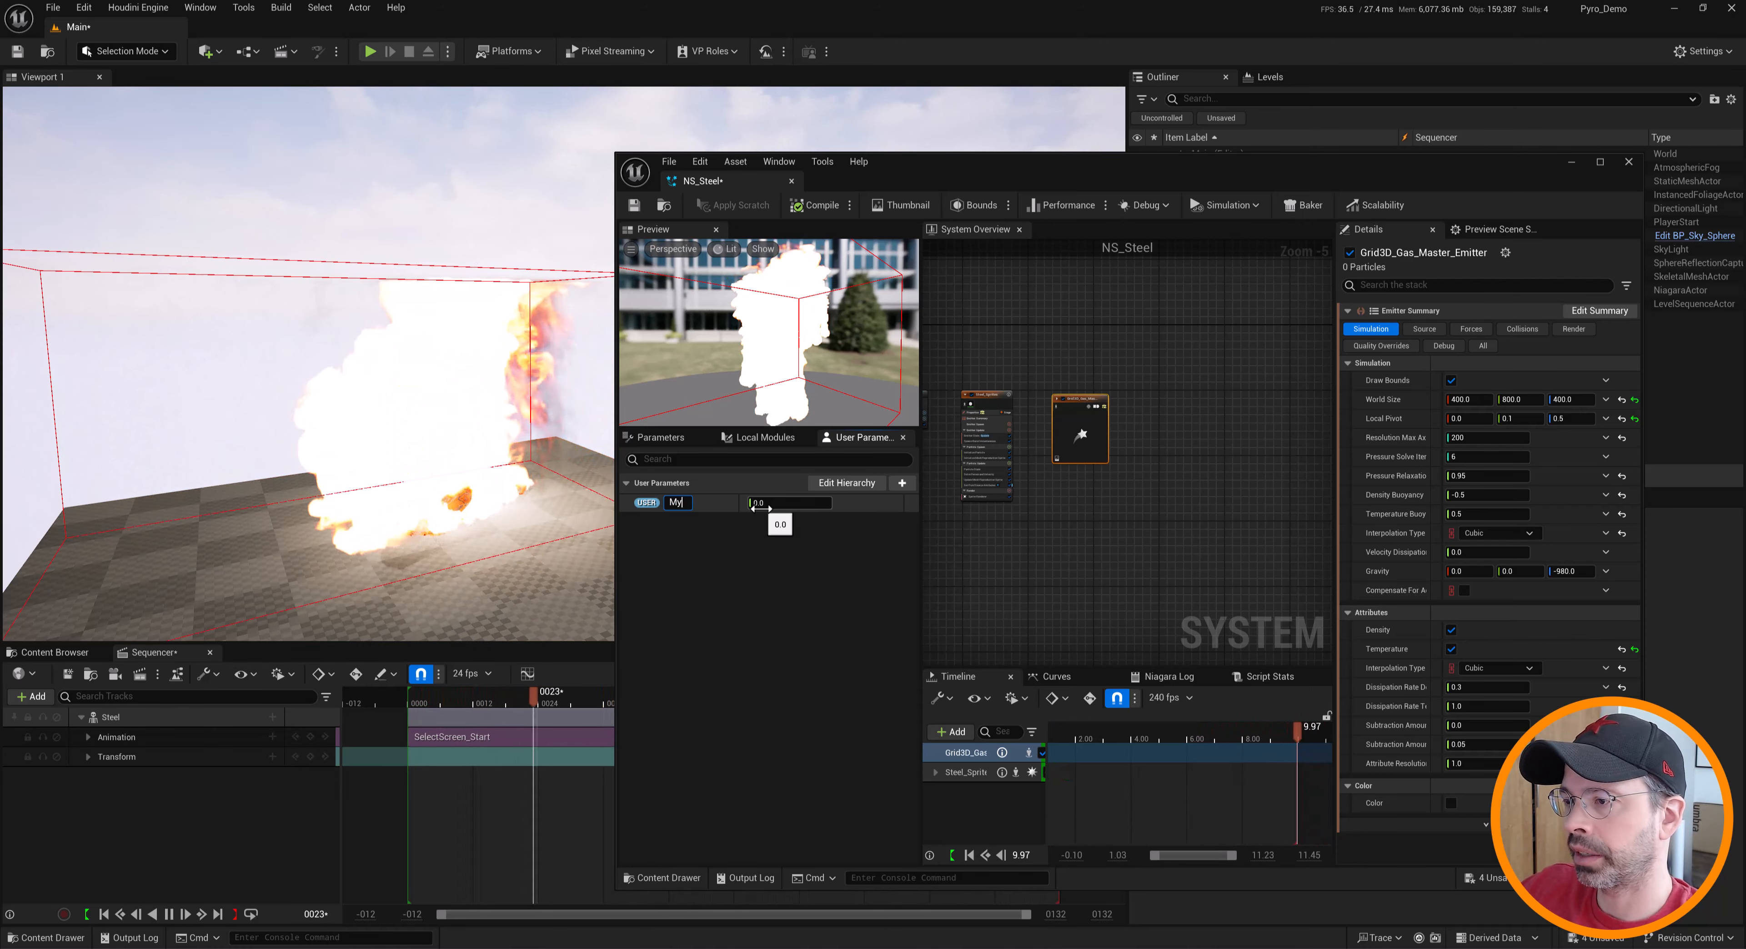
key(BackSpace)
key(BackSpace)
text(nsity)
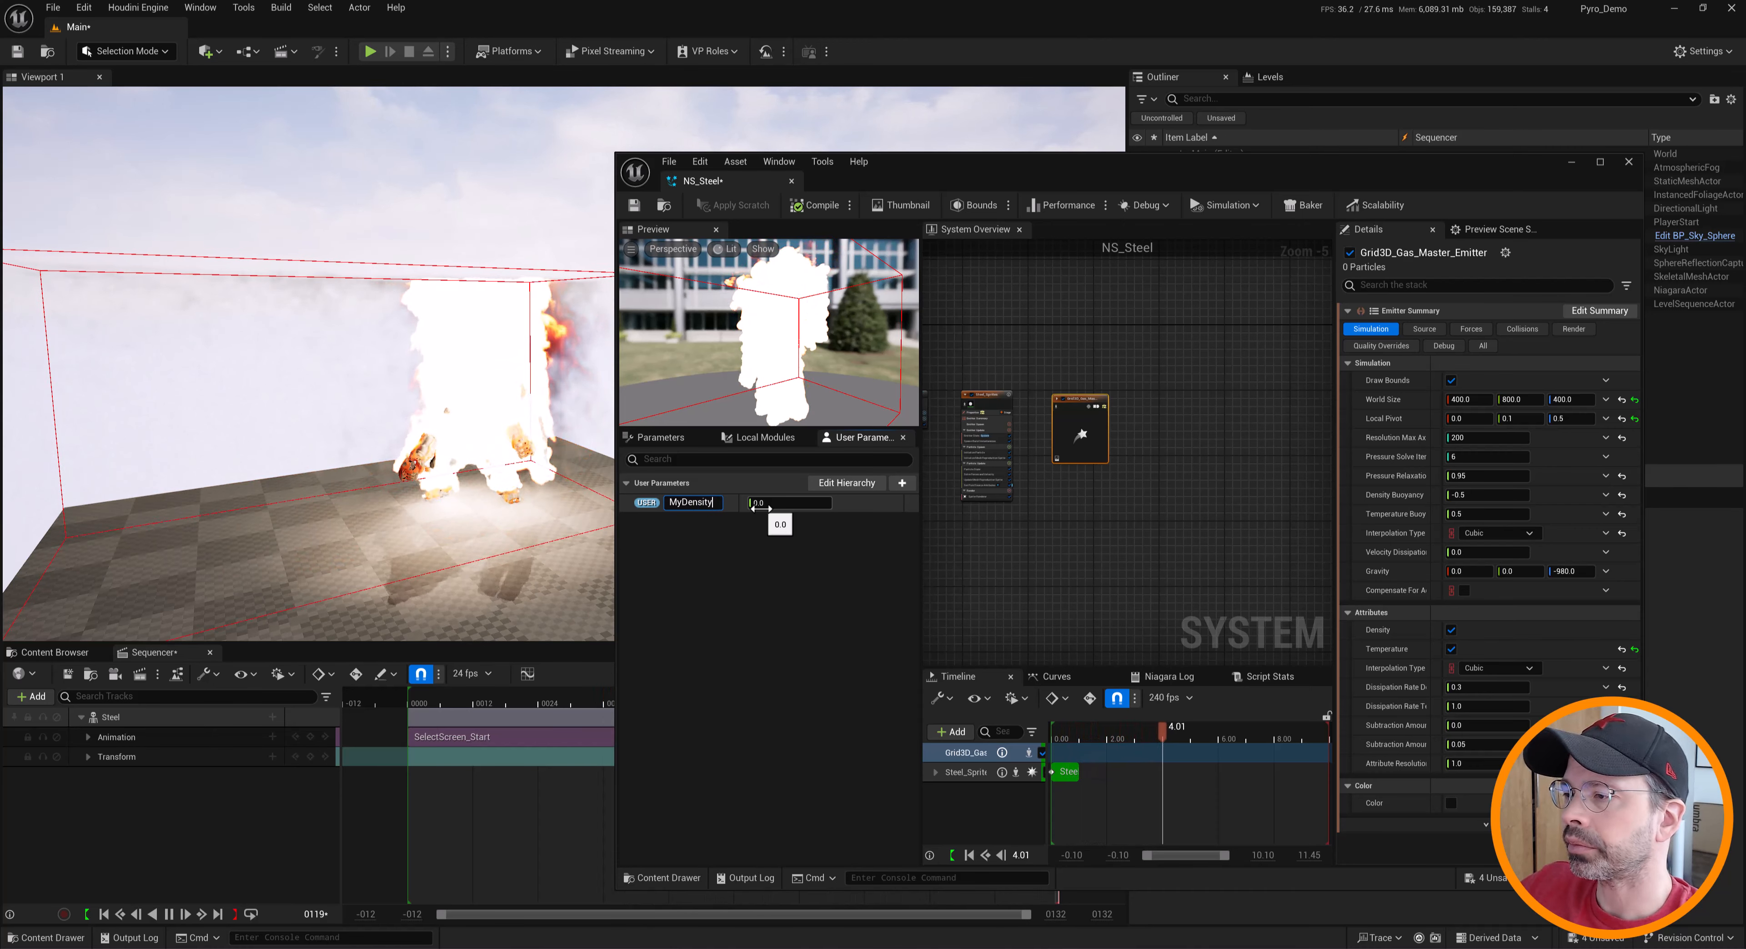
key(Return)
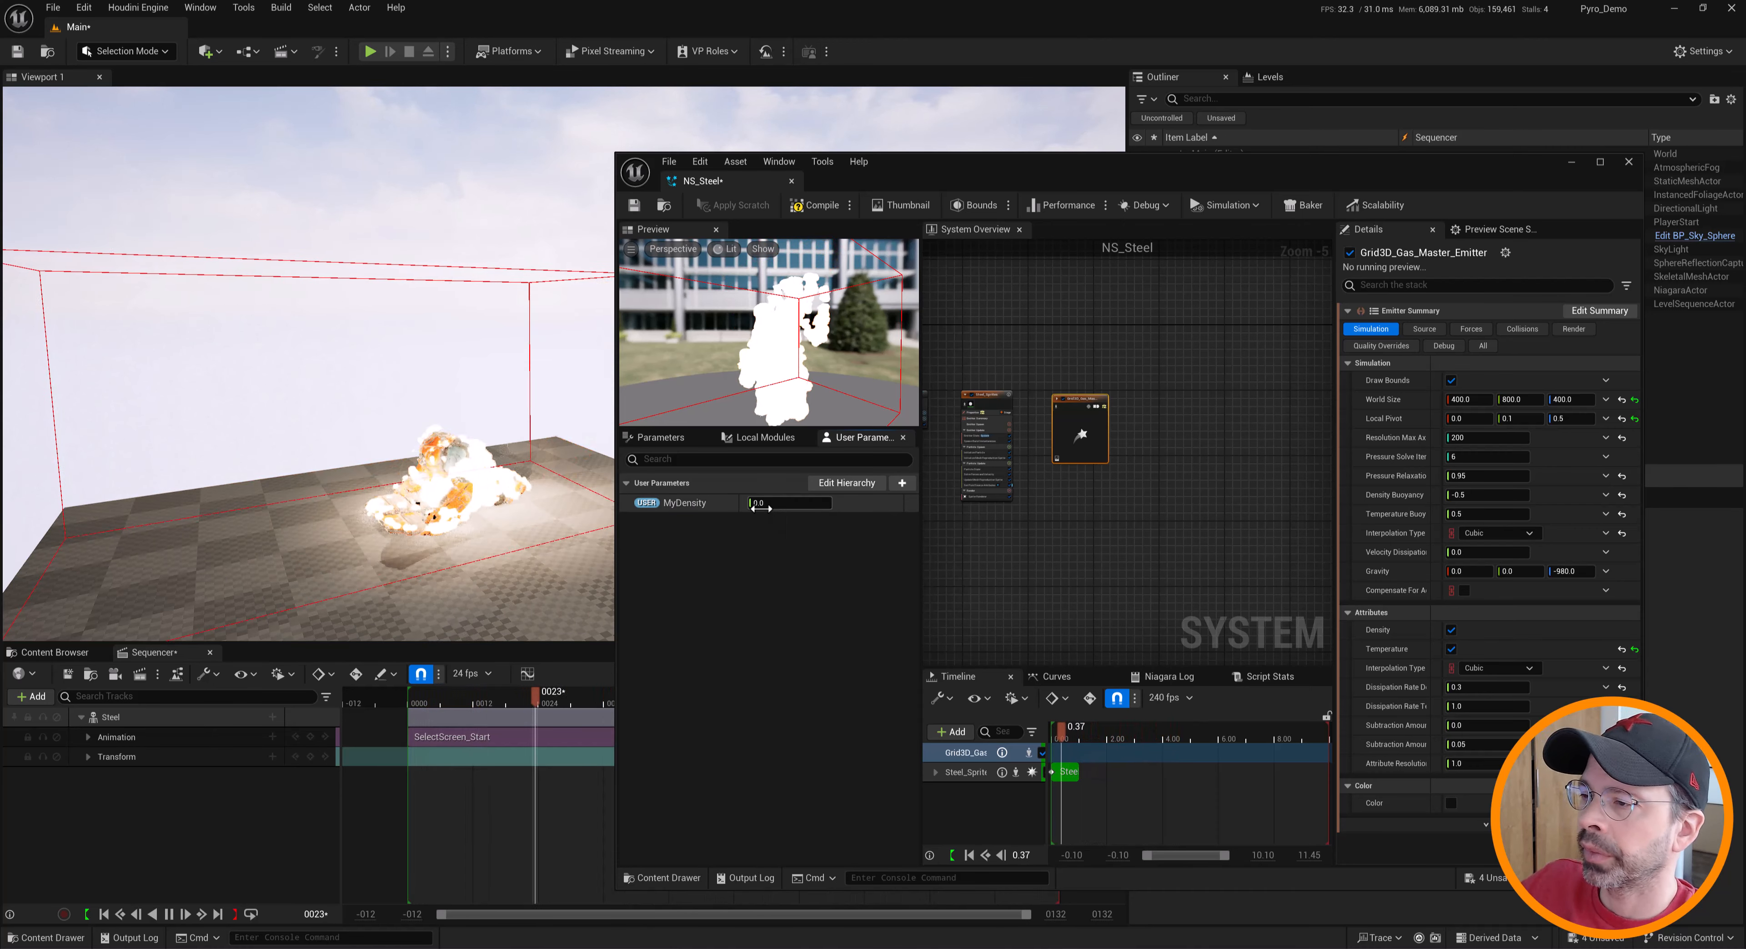
Add a second float user parameter named MyTemperature to the NS_Steel system
click(904, 485)
click(906, 518)
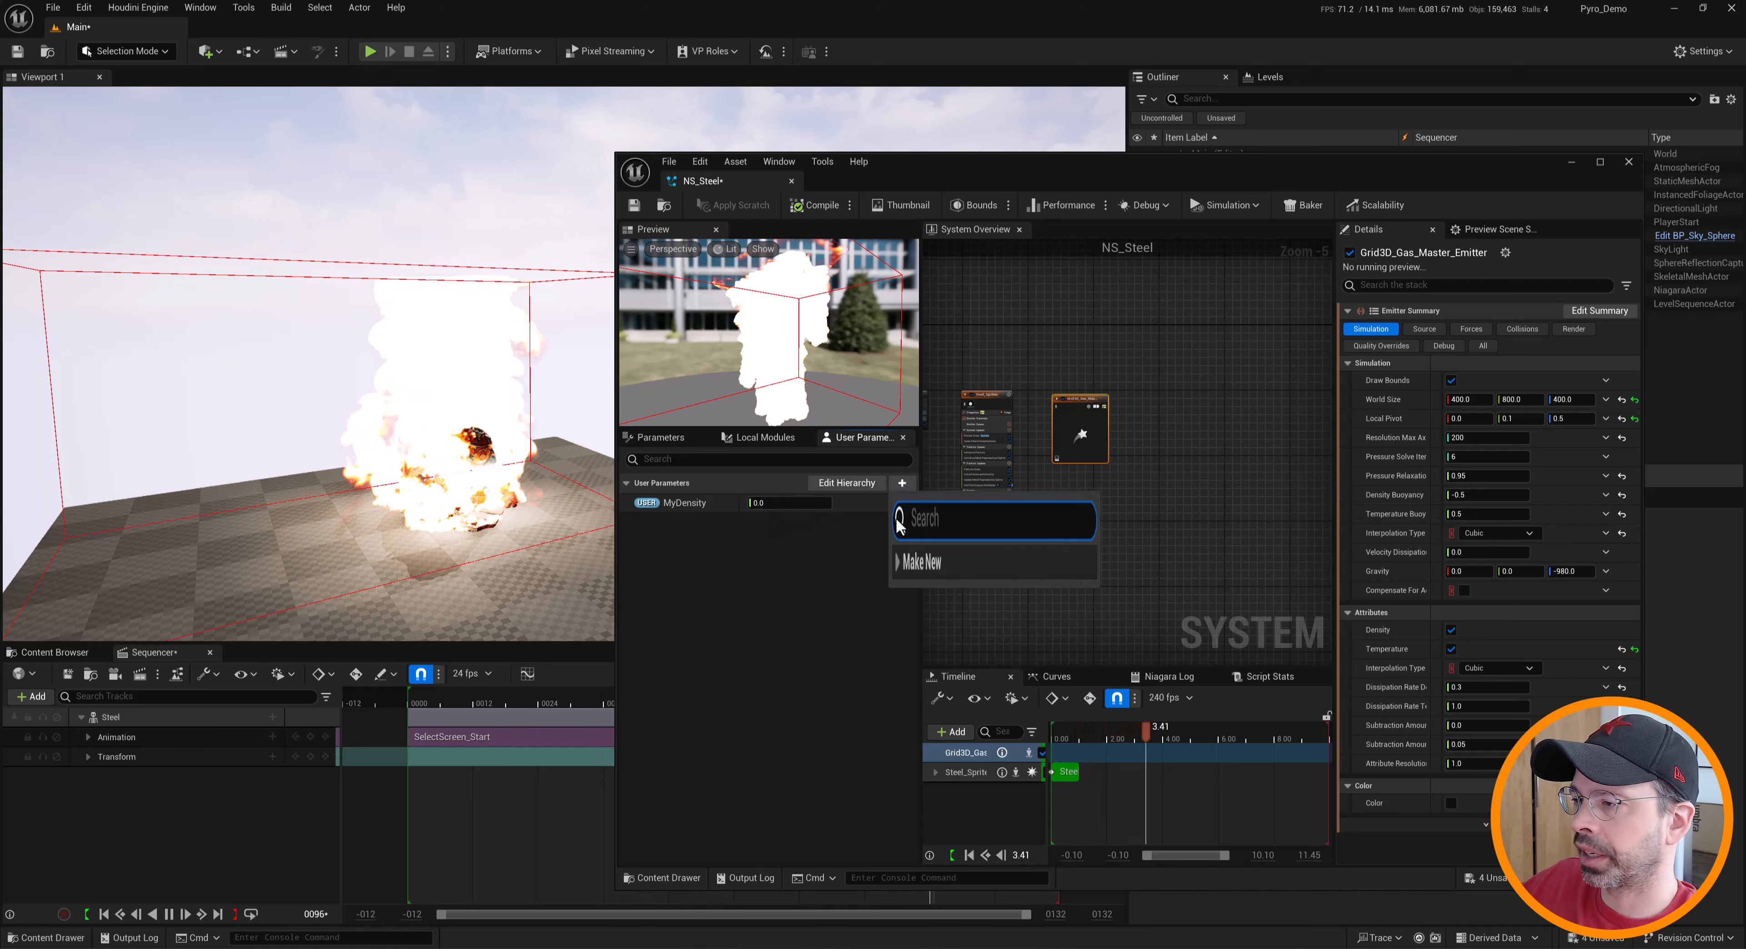
click(905, 529)
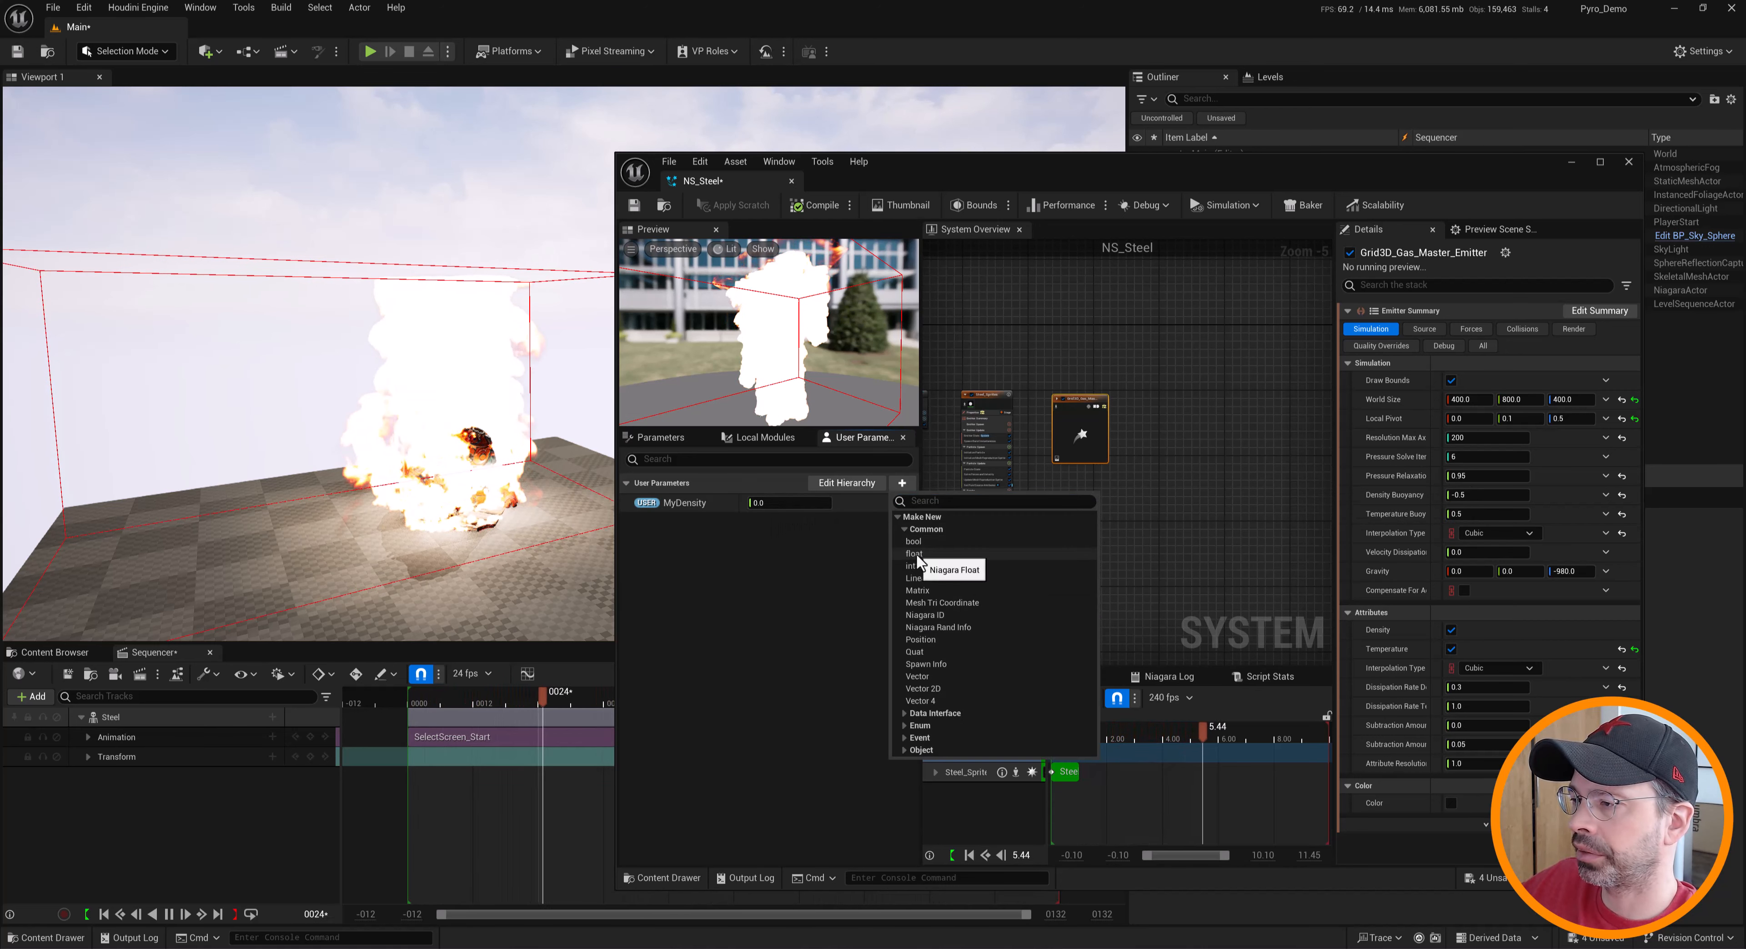
click(913, 554)
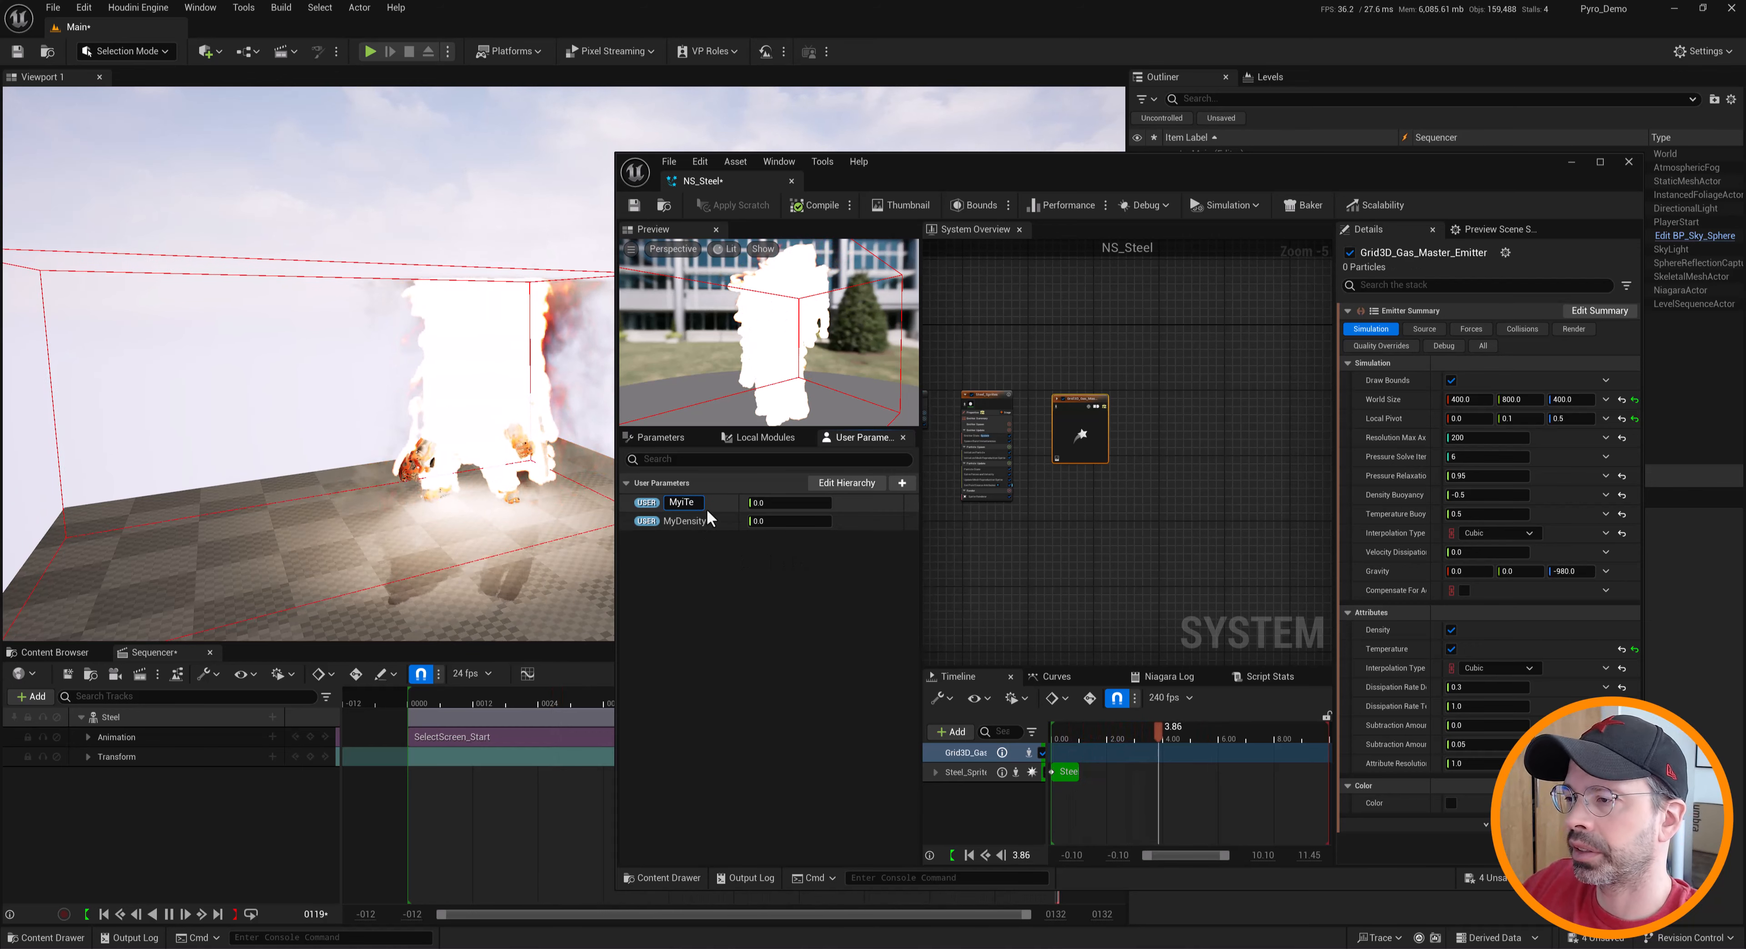
text(MyT)
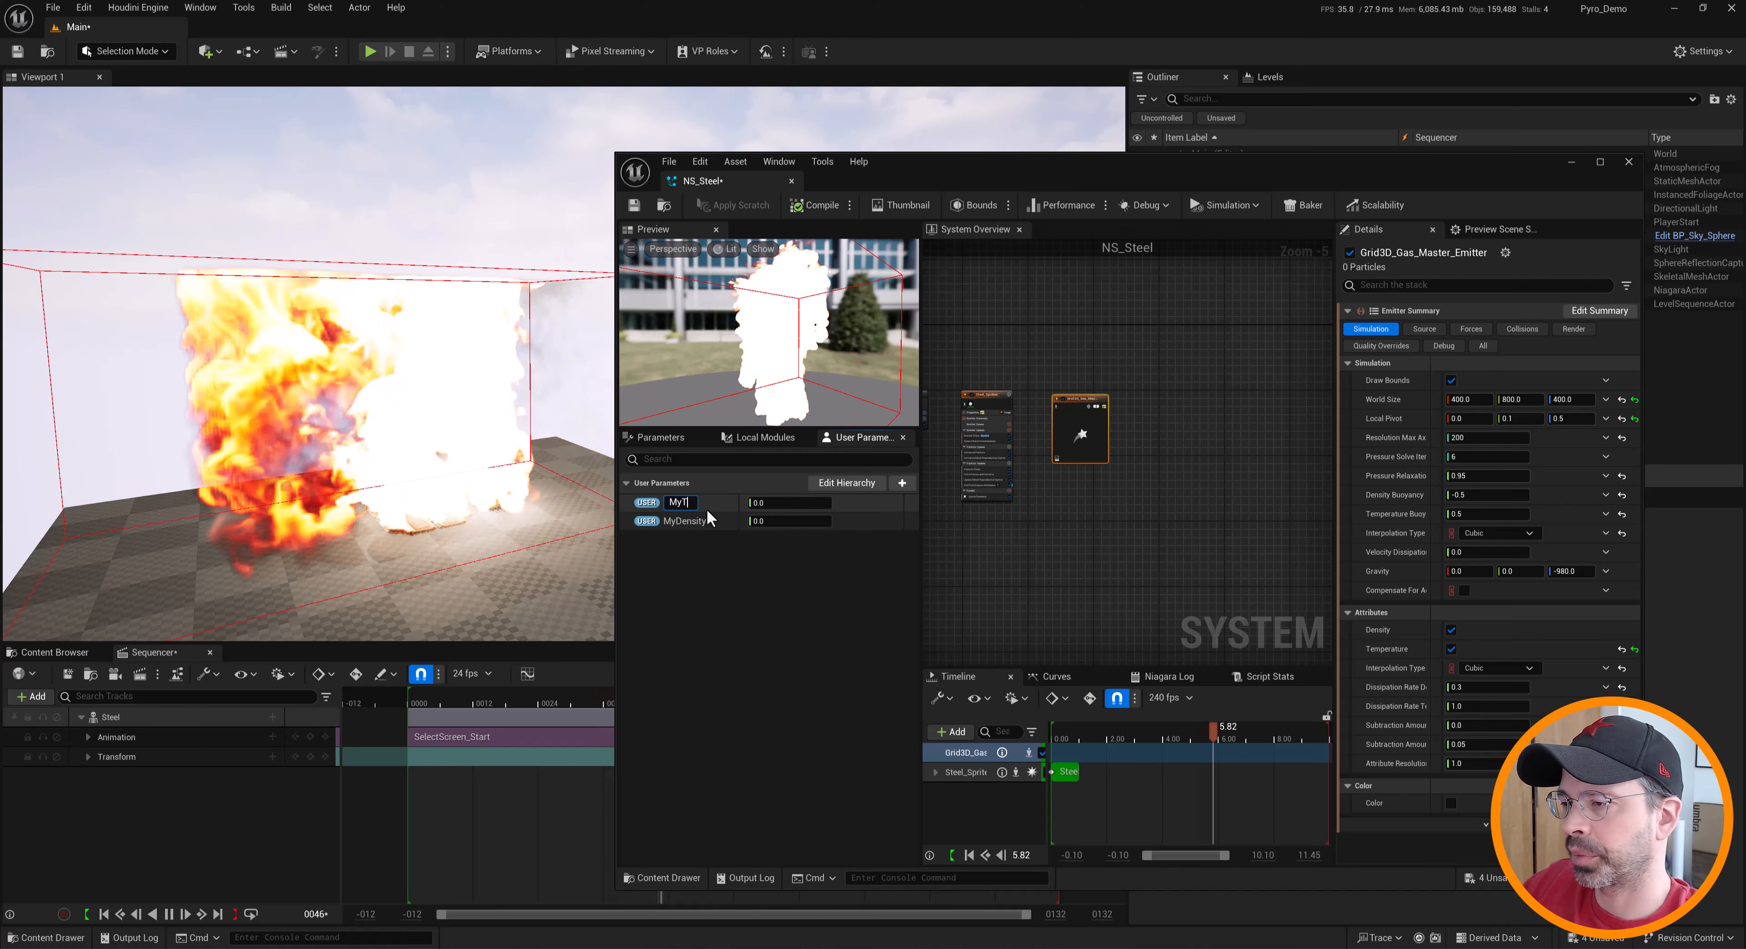
text(emperature)
key(Return)
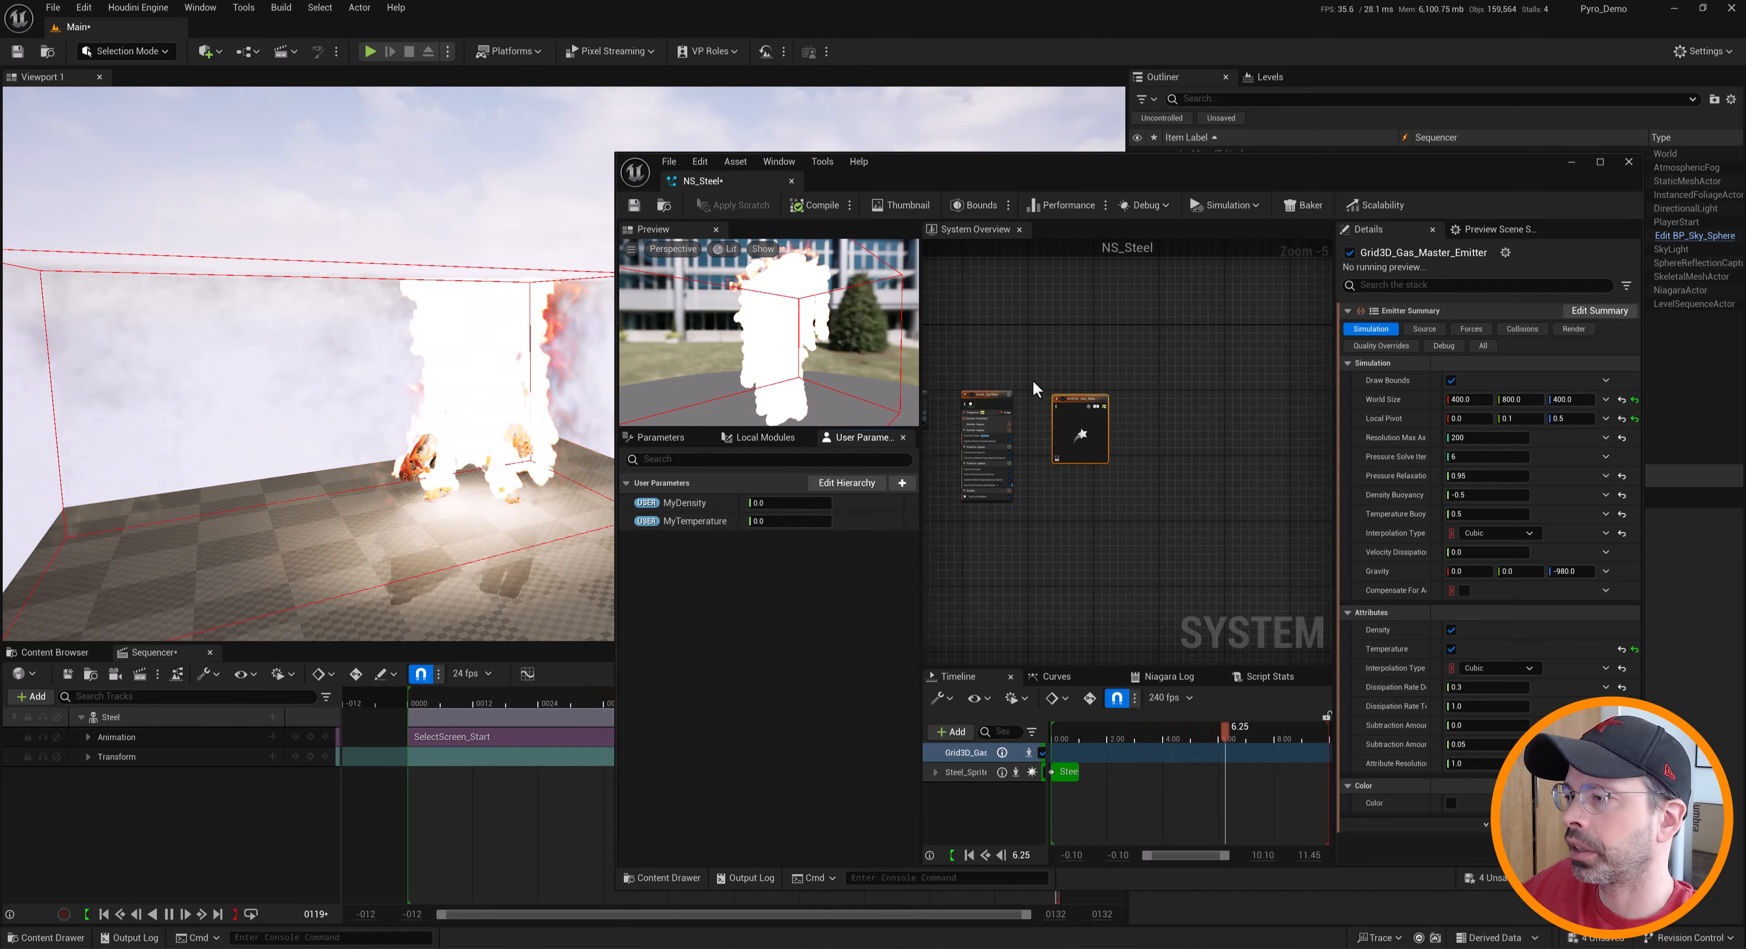
Link MyDensity and MyTemperature to the Density and Temperature inputs of Set Fluid Source Attributes in the Steel_Sprites emitter
scroll(970, 407, up, 5)
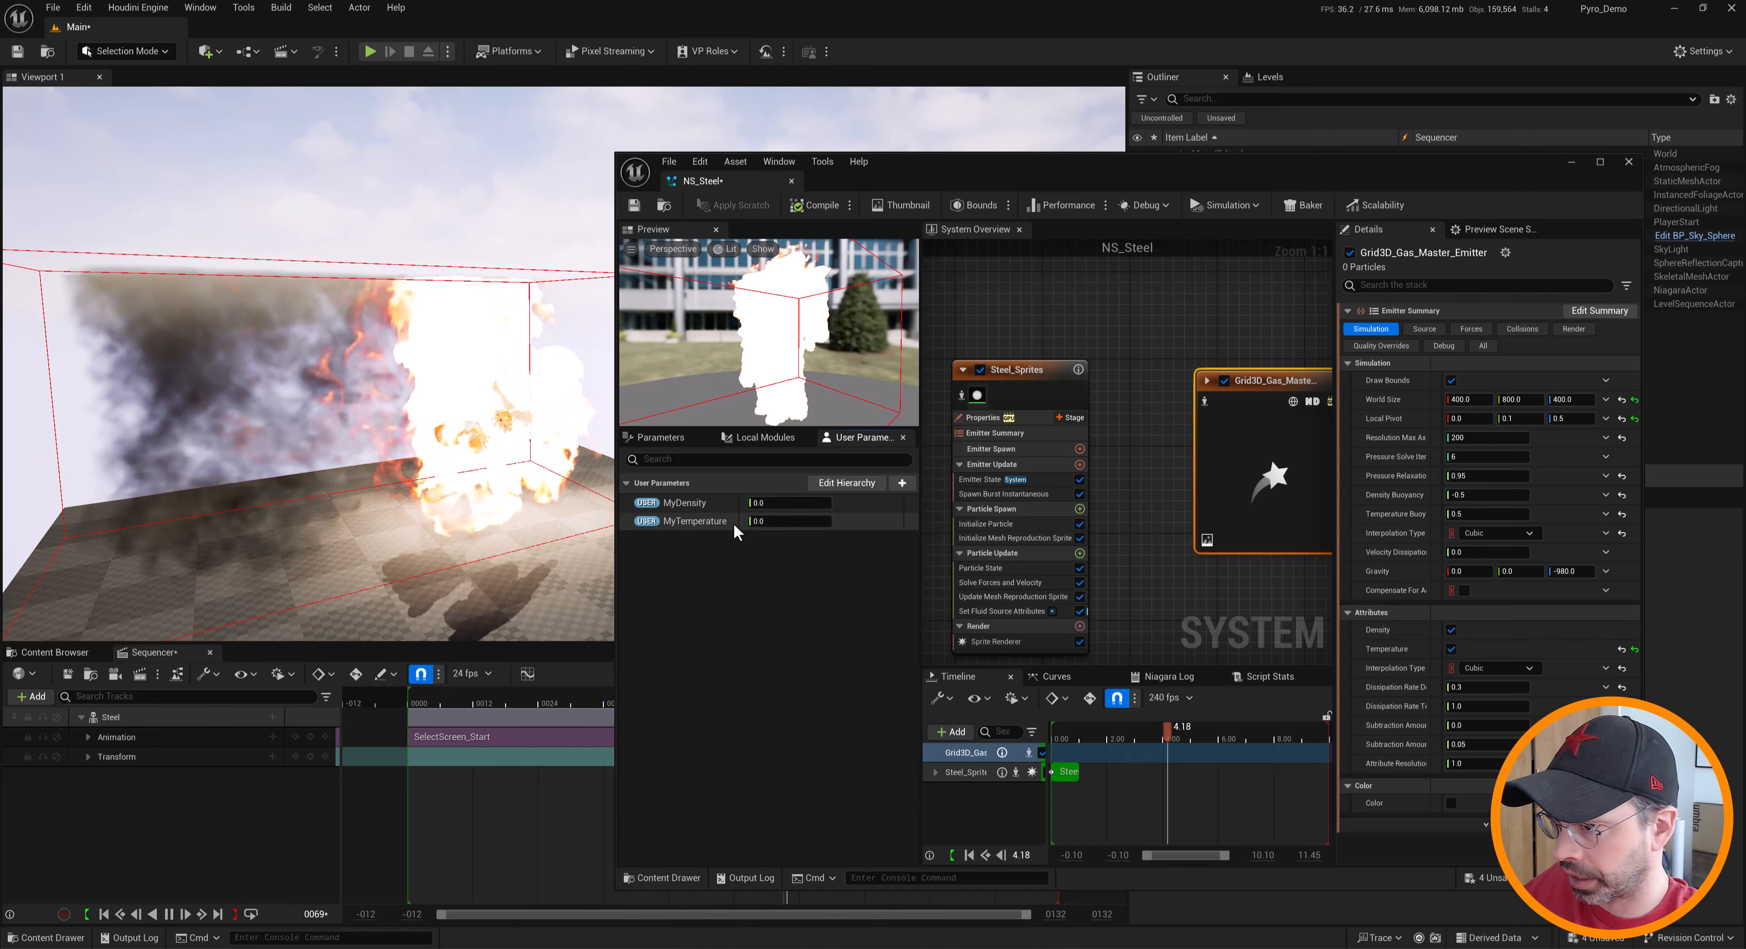
click(1035, 377)
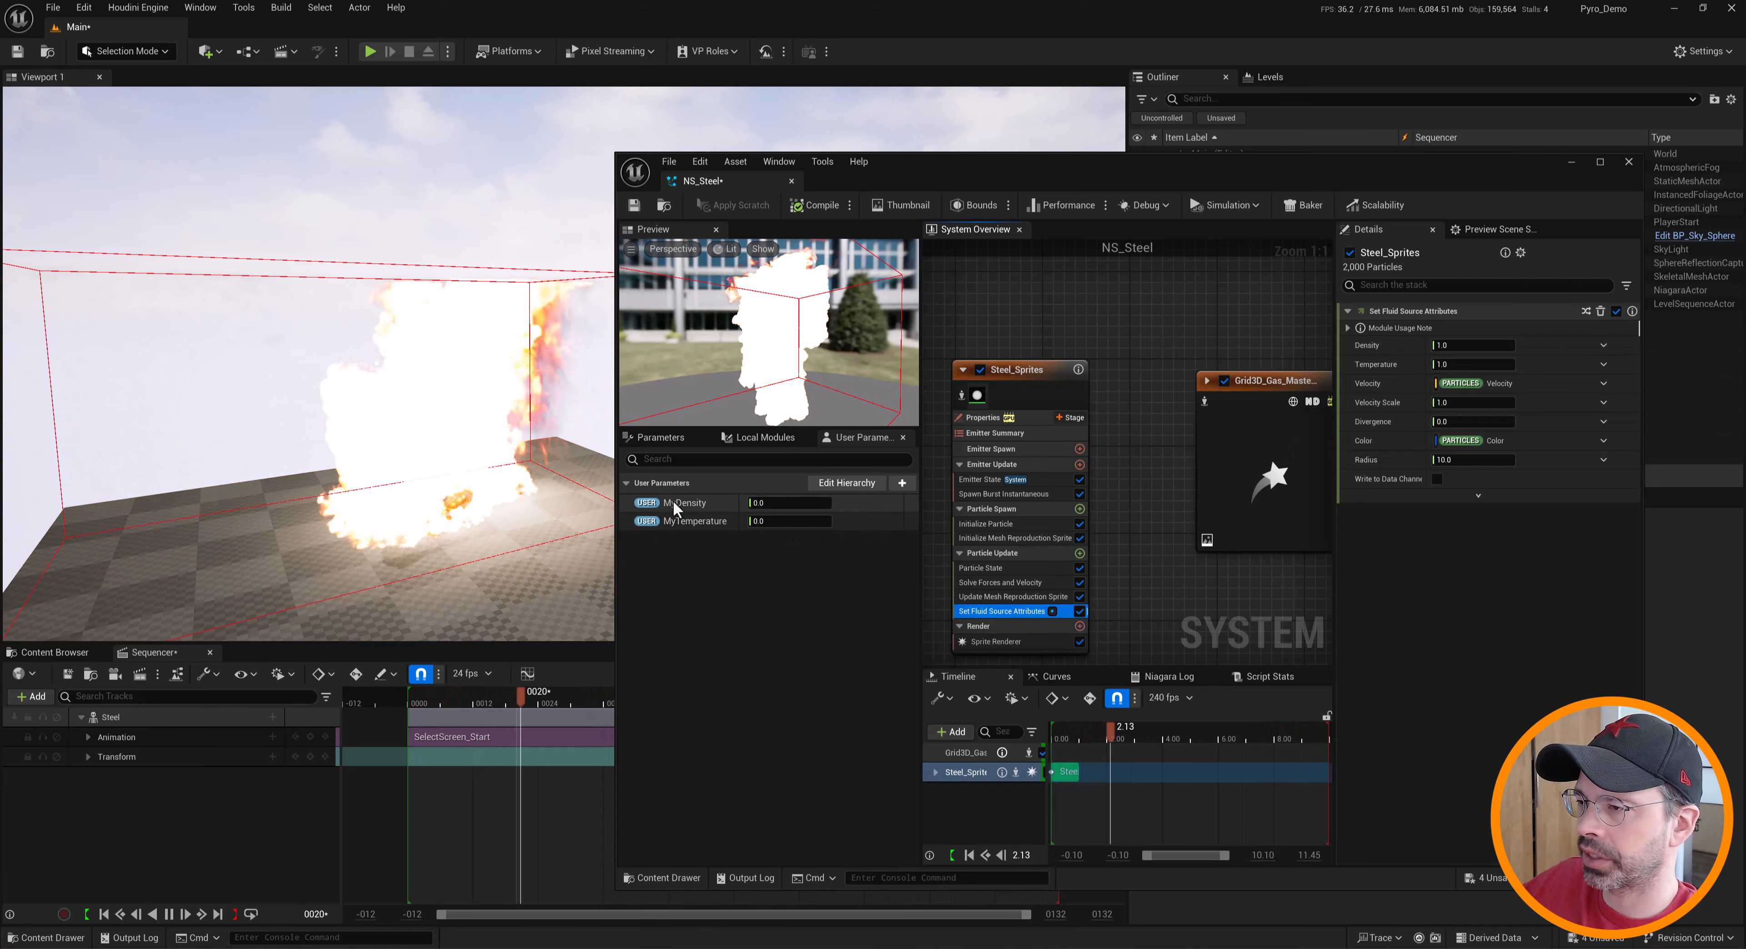
drag(646, 504, 1412, 410)
drag(1455, 345, 1455, 346)
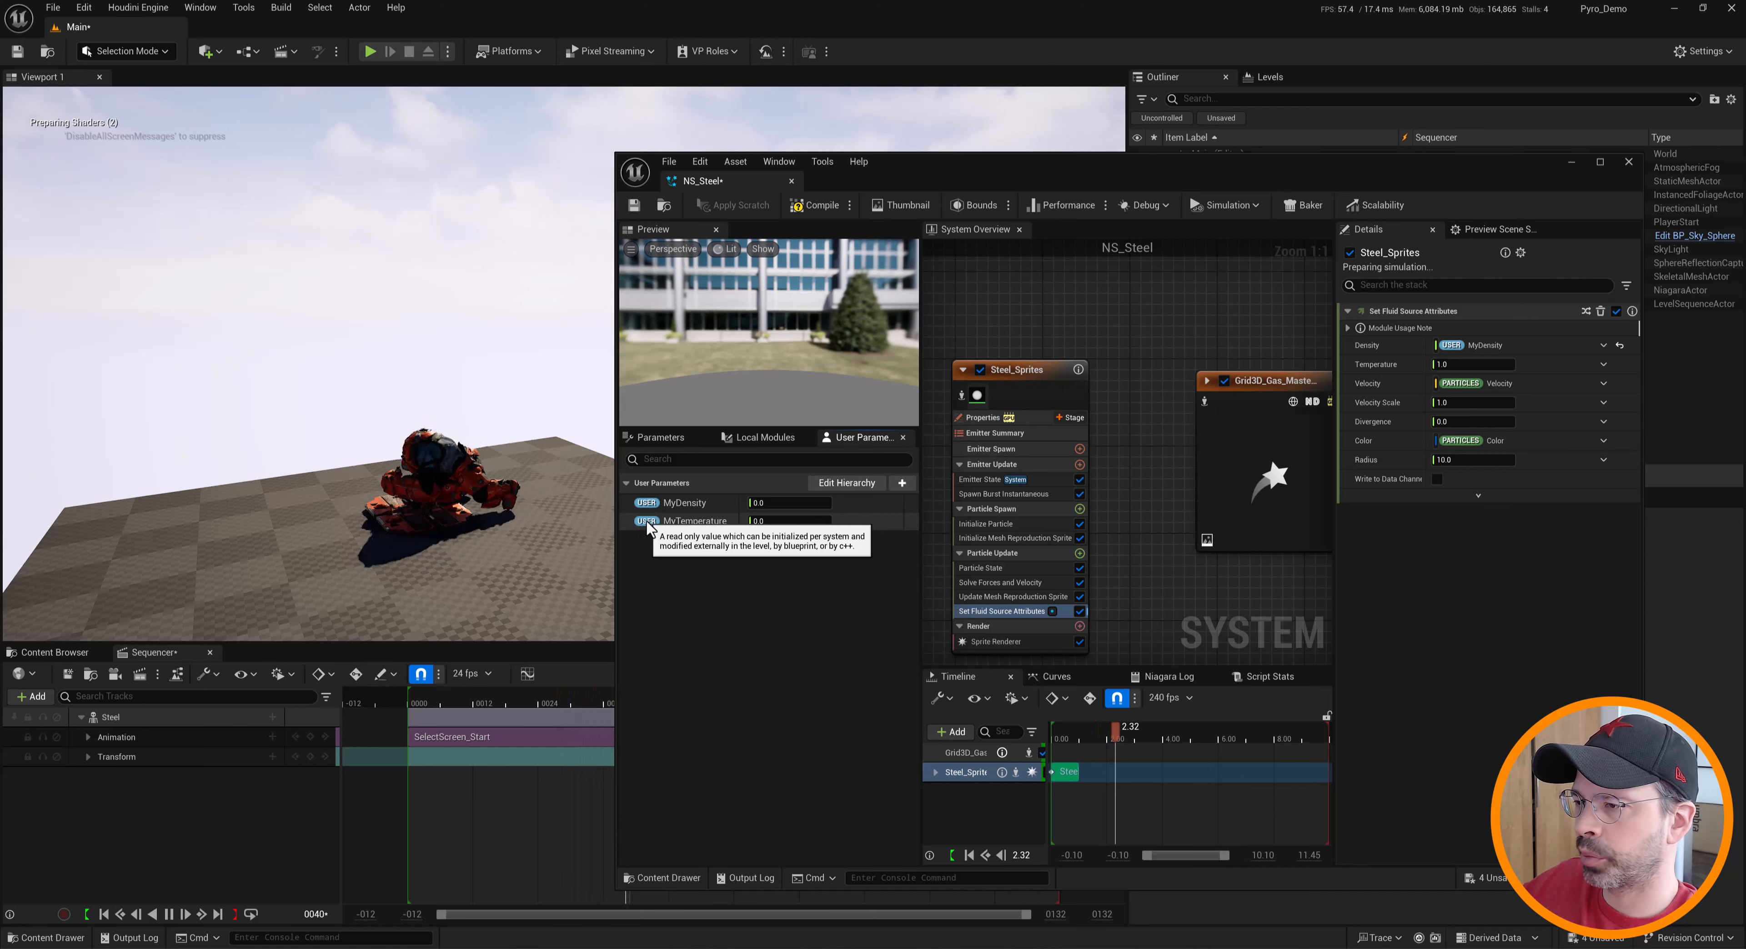
drag(648, 522, 1439, 364)
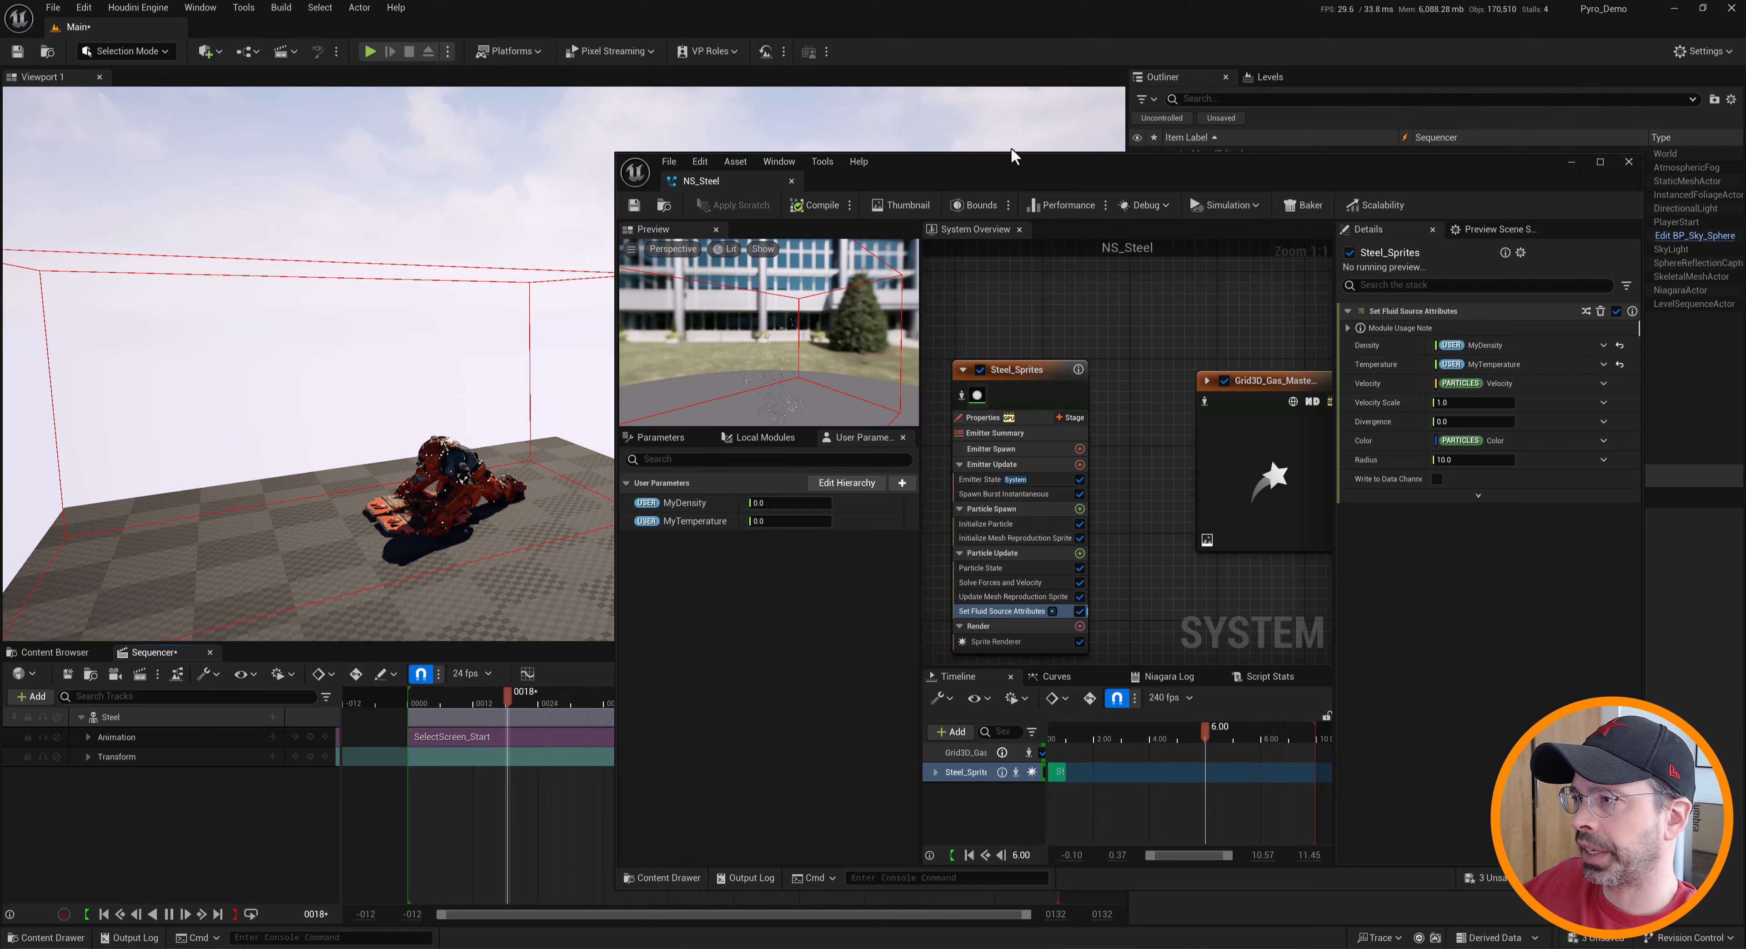
Move the floating NS_Steel editor out of the way and add the NS_Steel actor to the Steel_Sequence
drag(1005, 161, 1337, 445)
click(1198, 290)
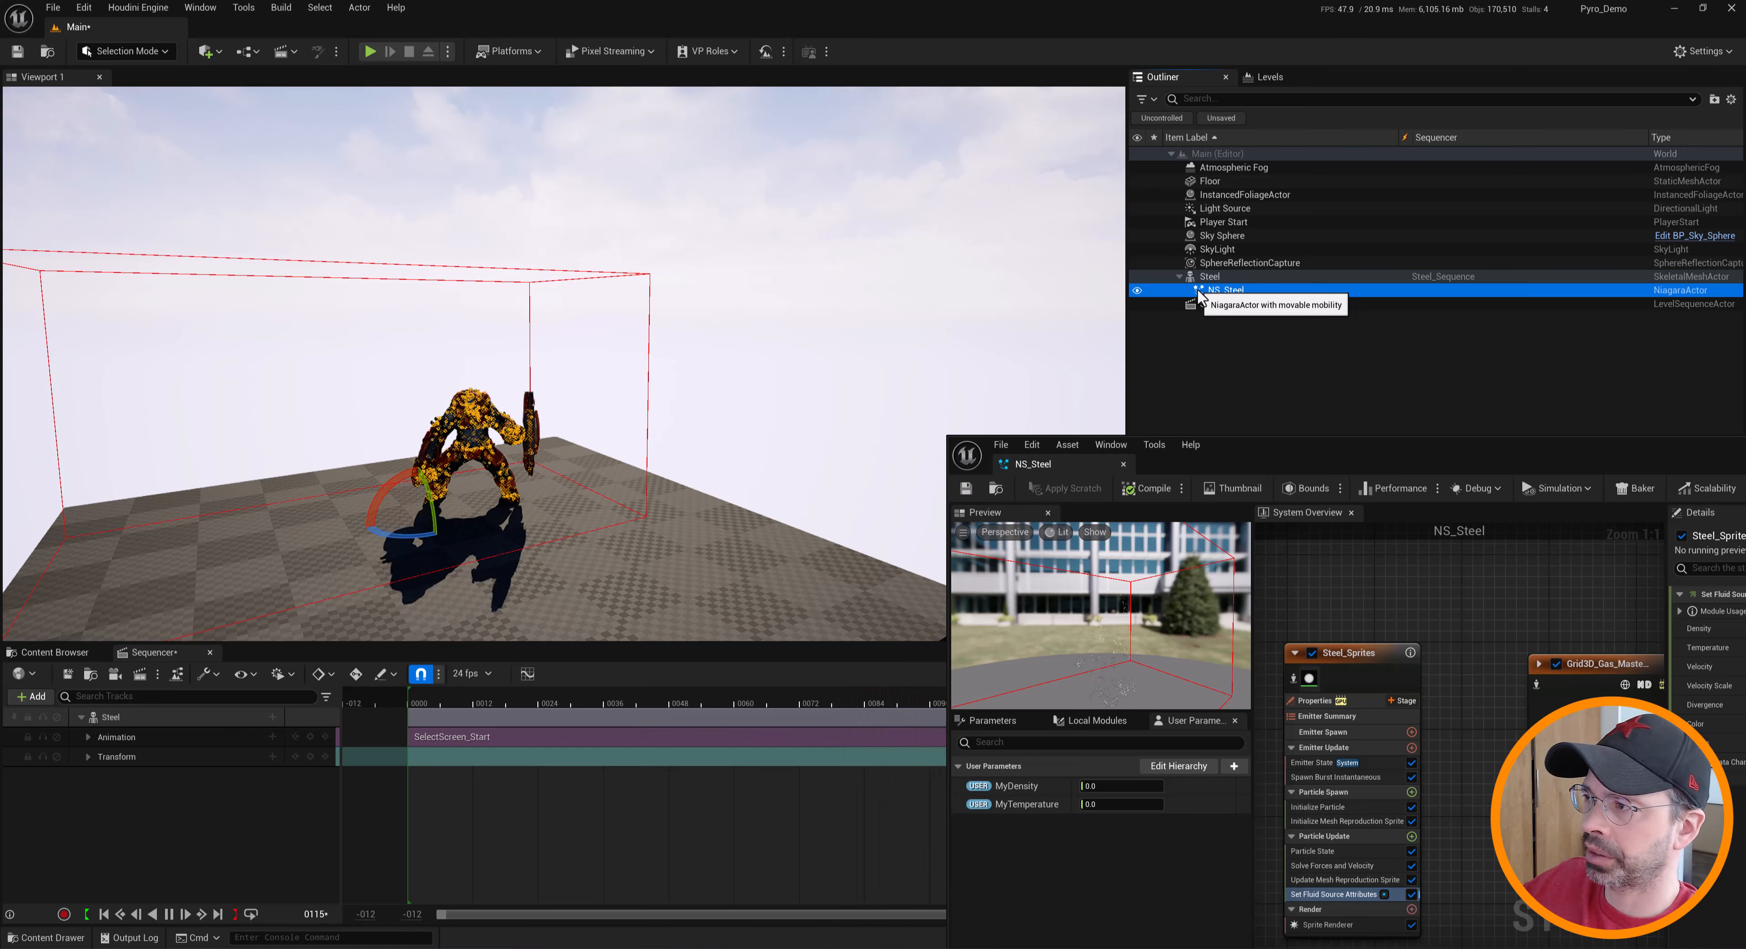
drag(1198, 295, 595, 806)
drag(493, 765, 475, 773)
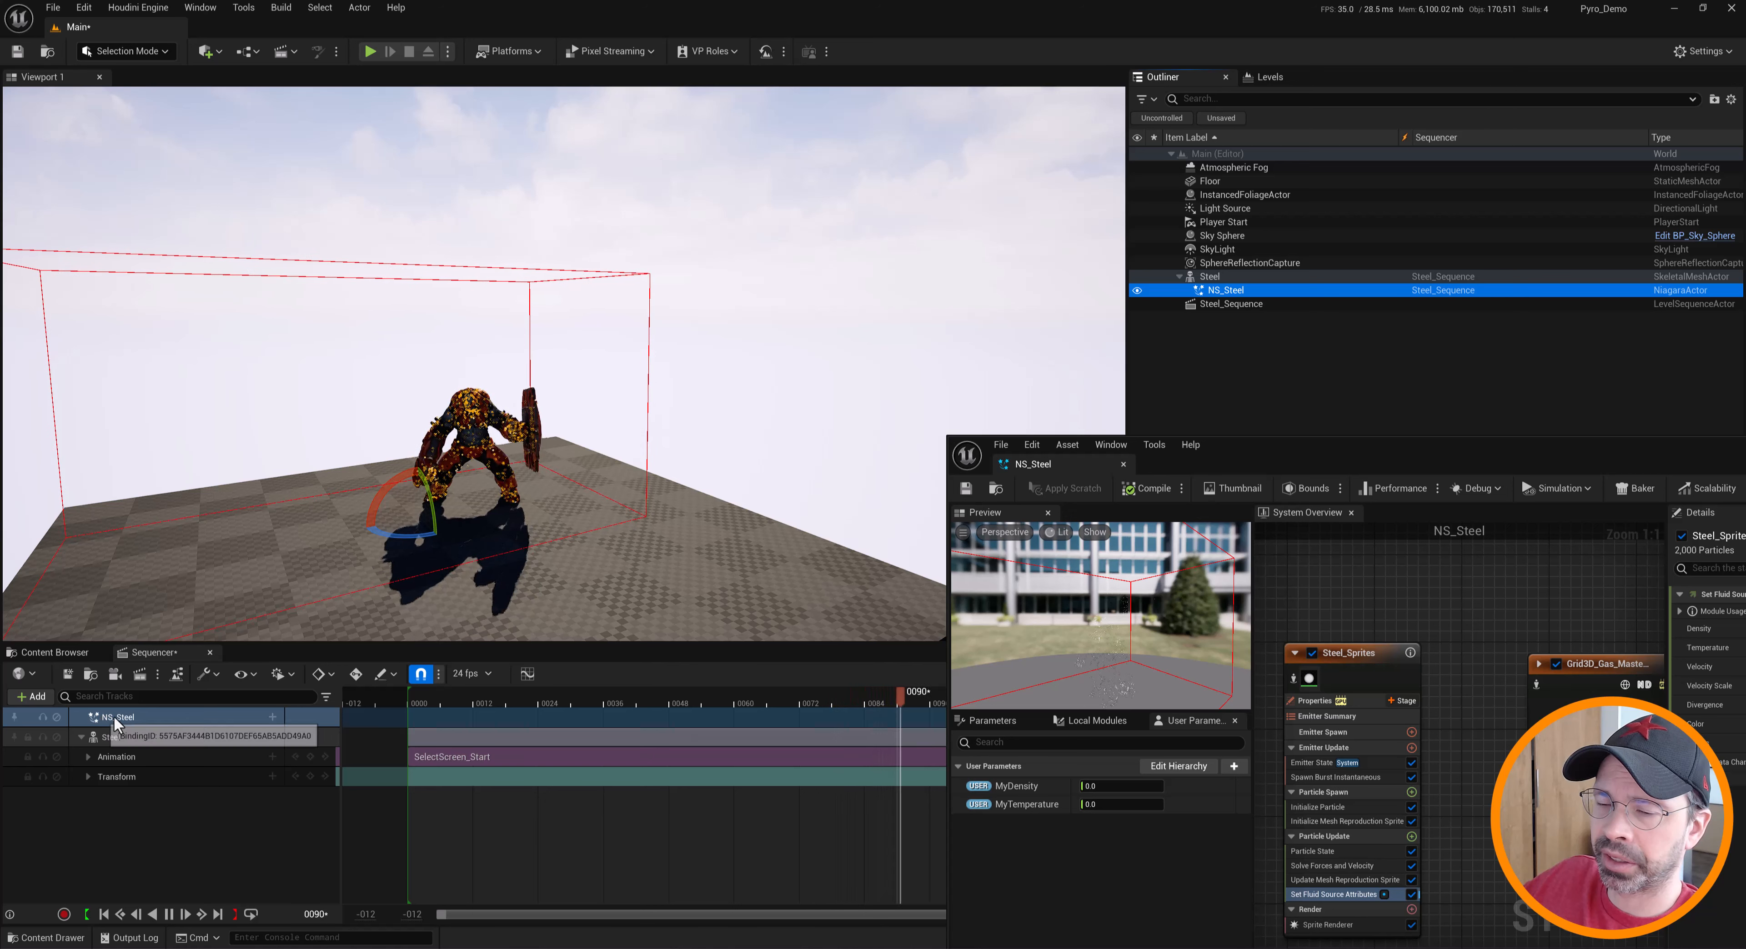
Add the NiagaraComponent0 track under NS_Steel in the sequence, with MyDensity and MyTemperature parameter tracks
click(272, 718)
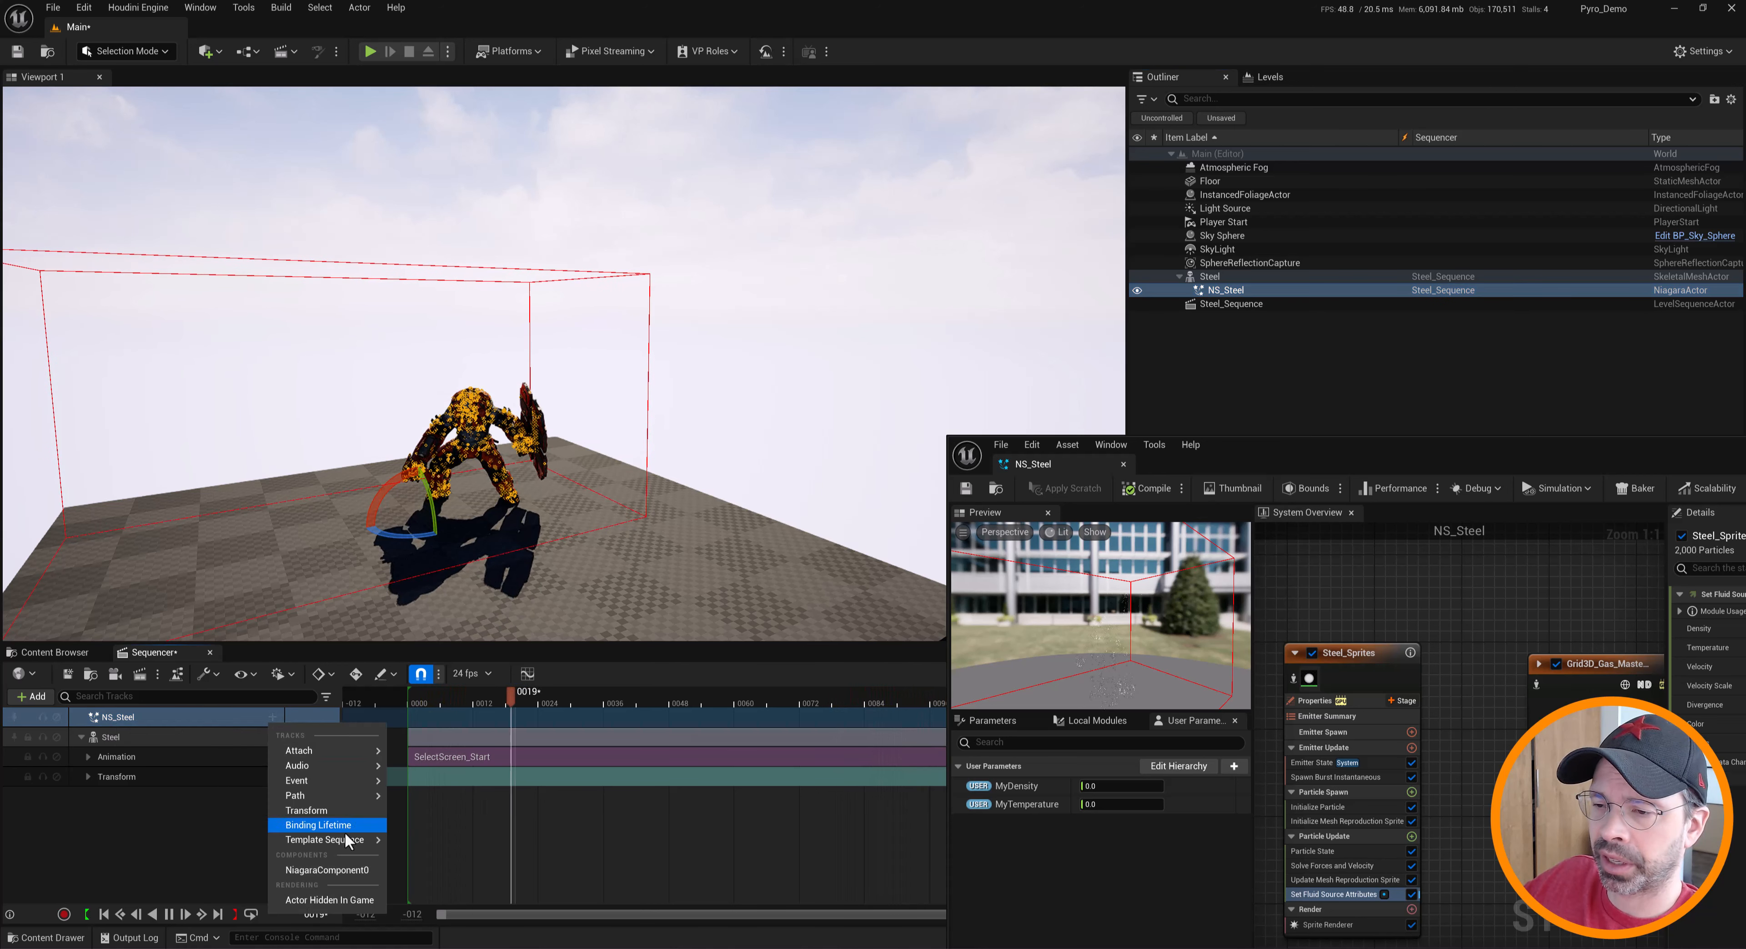
key(Escape)
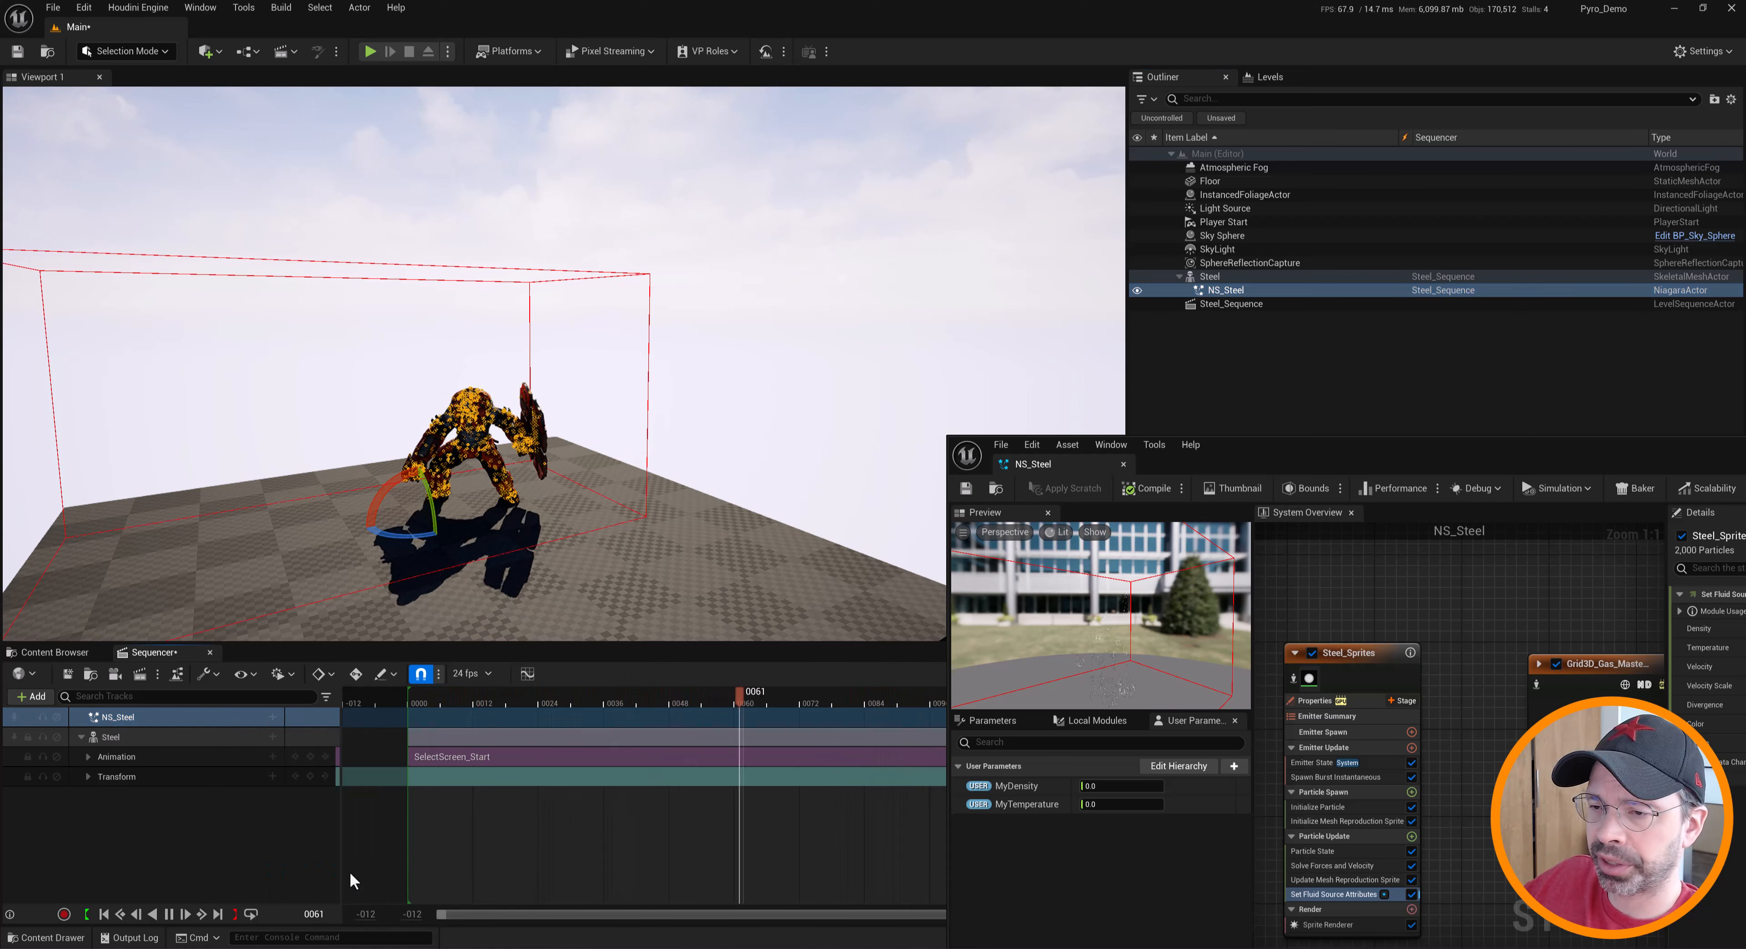
click(272, 737)
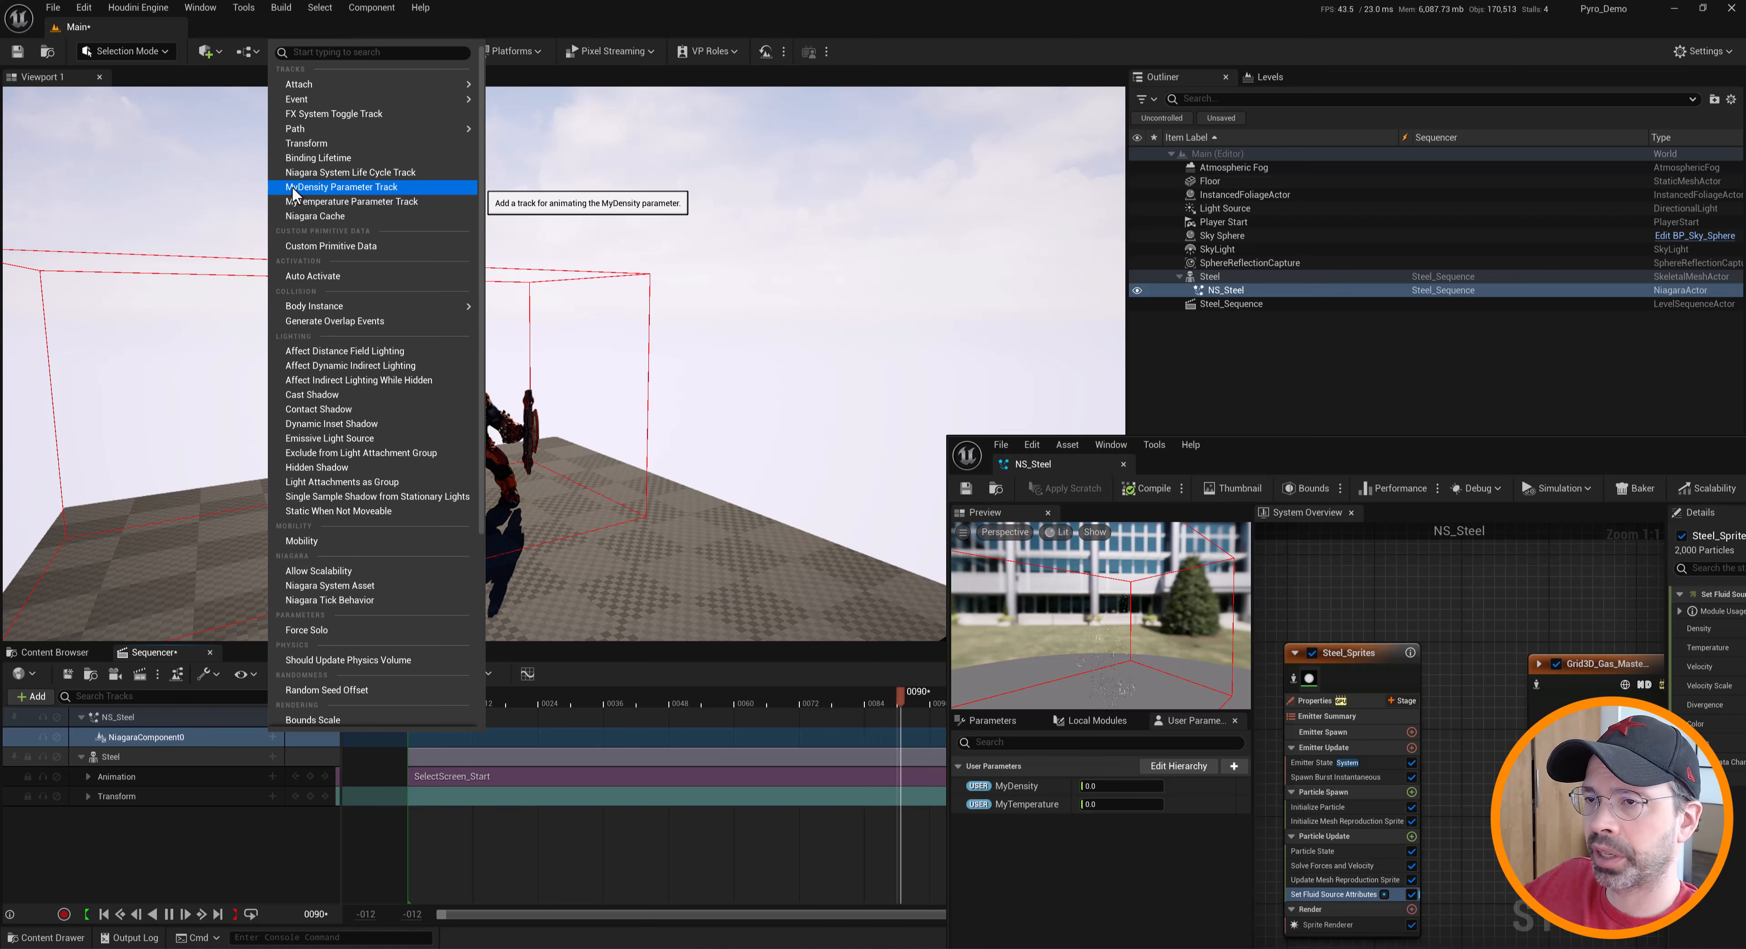
click(356, 195)
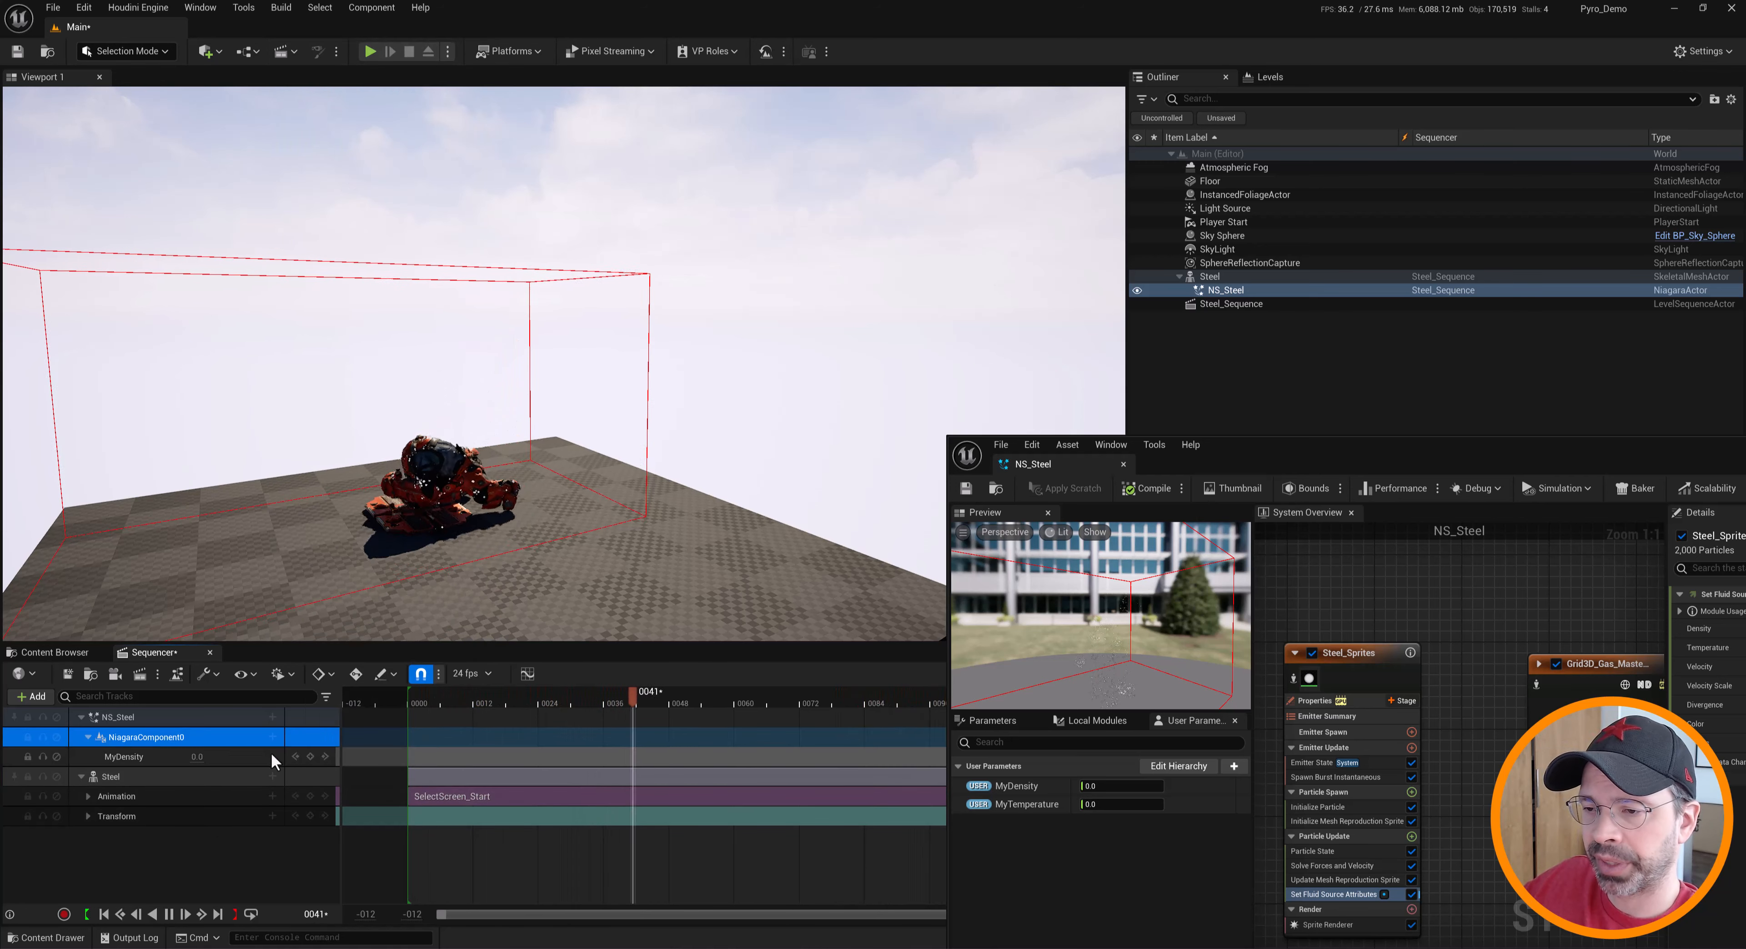
click(272, 738)
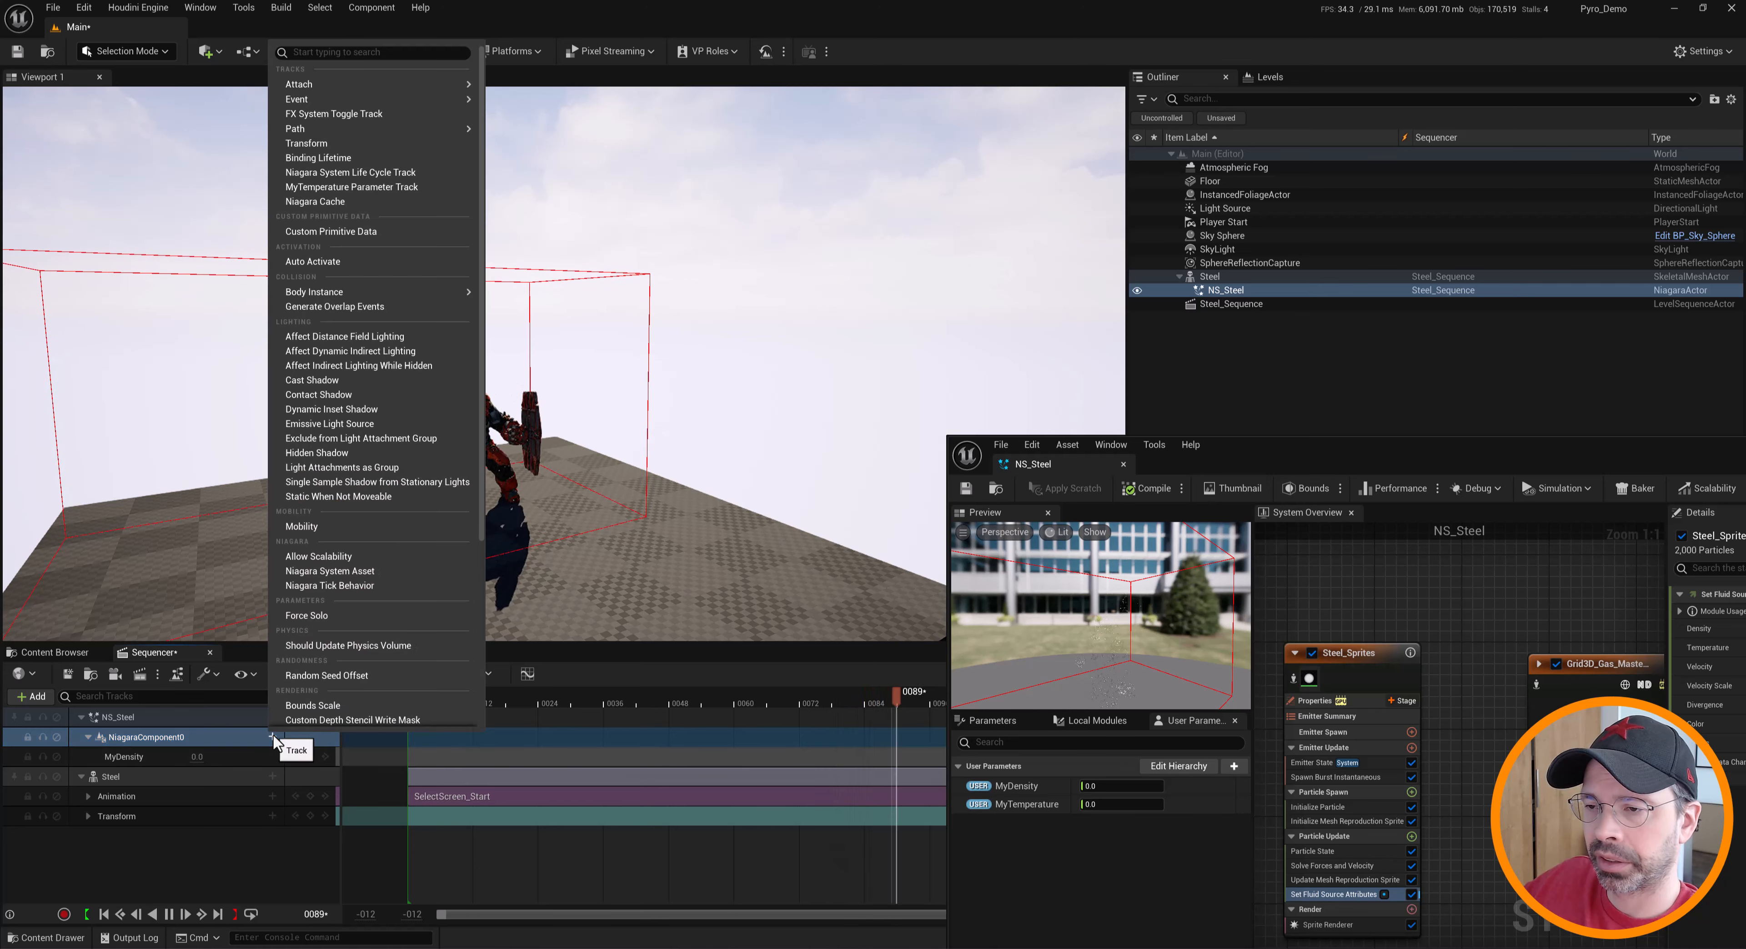
click(363, 190)
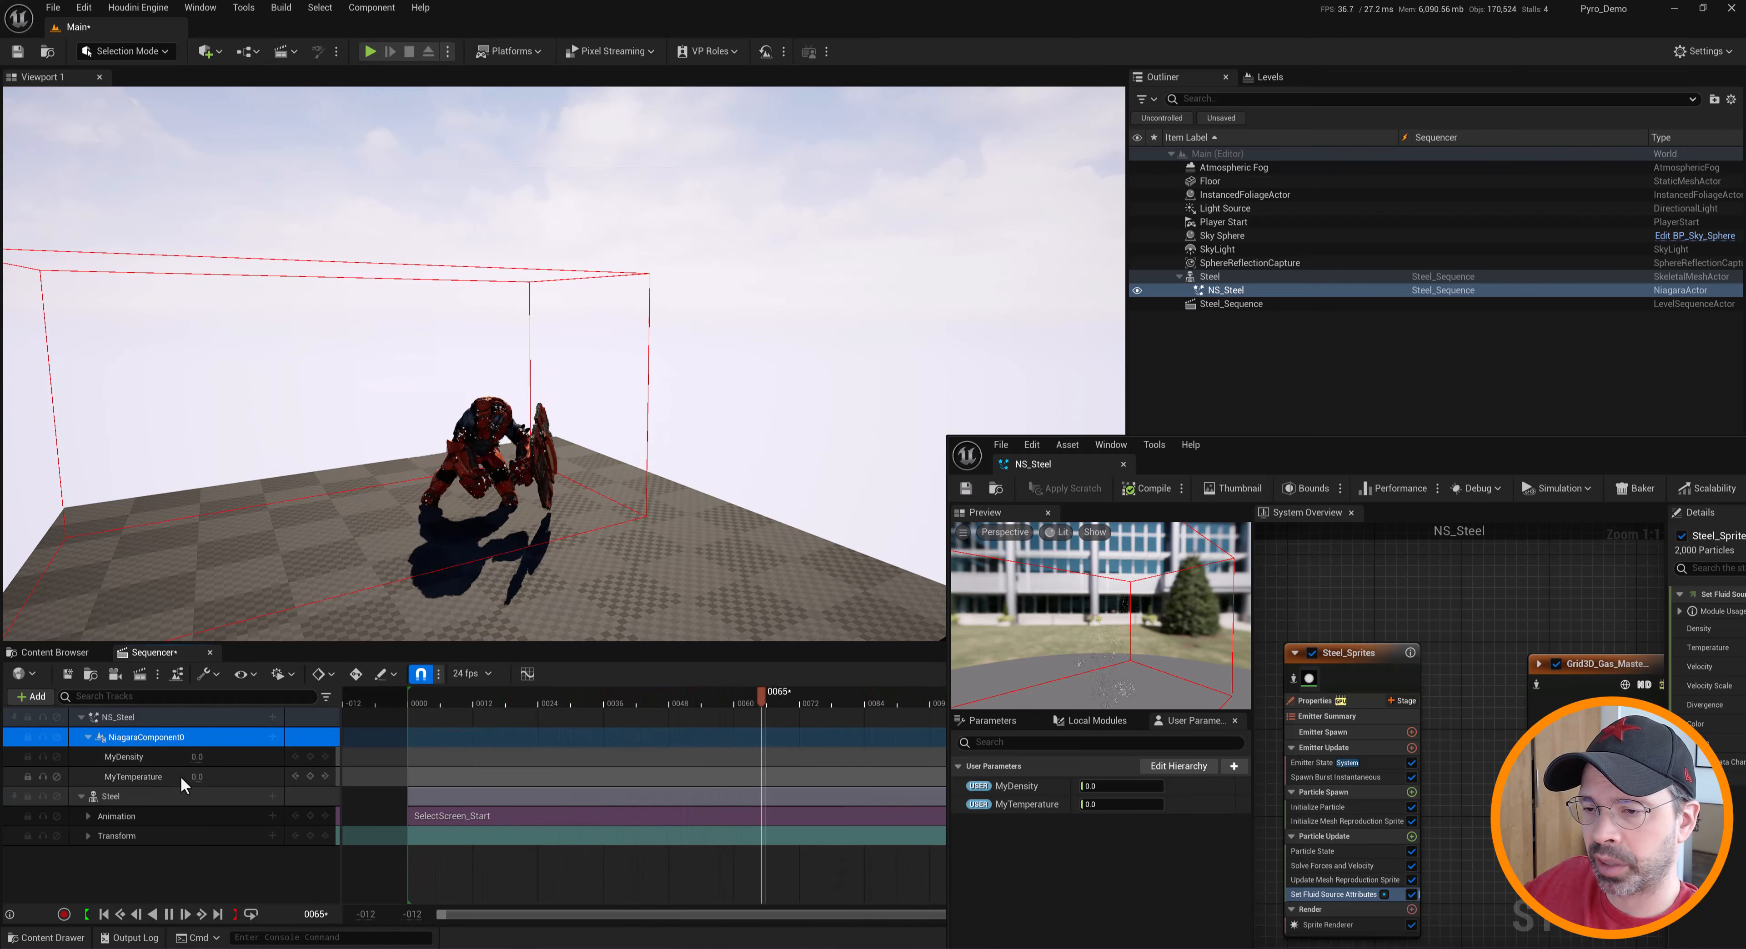
Dock the floating NS_Steel editor beside the Main level and return to the level
drag(1367, 461, 1178, 355)
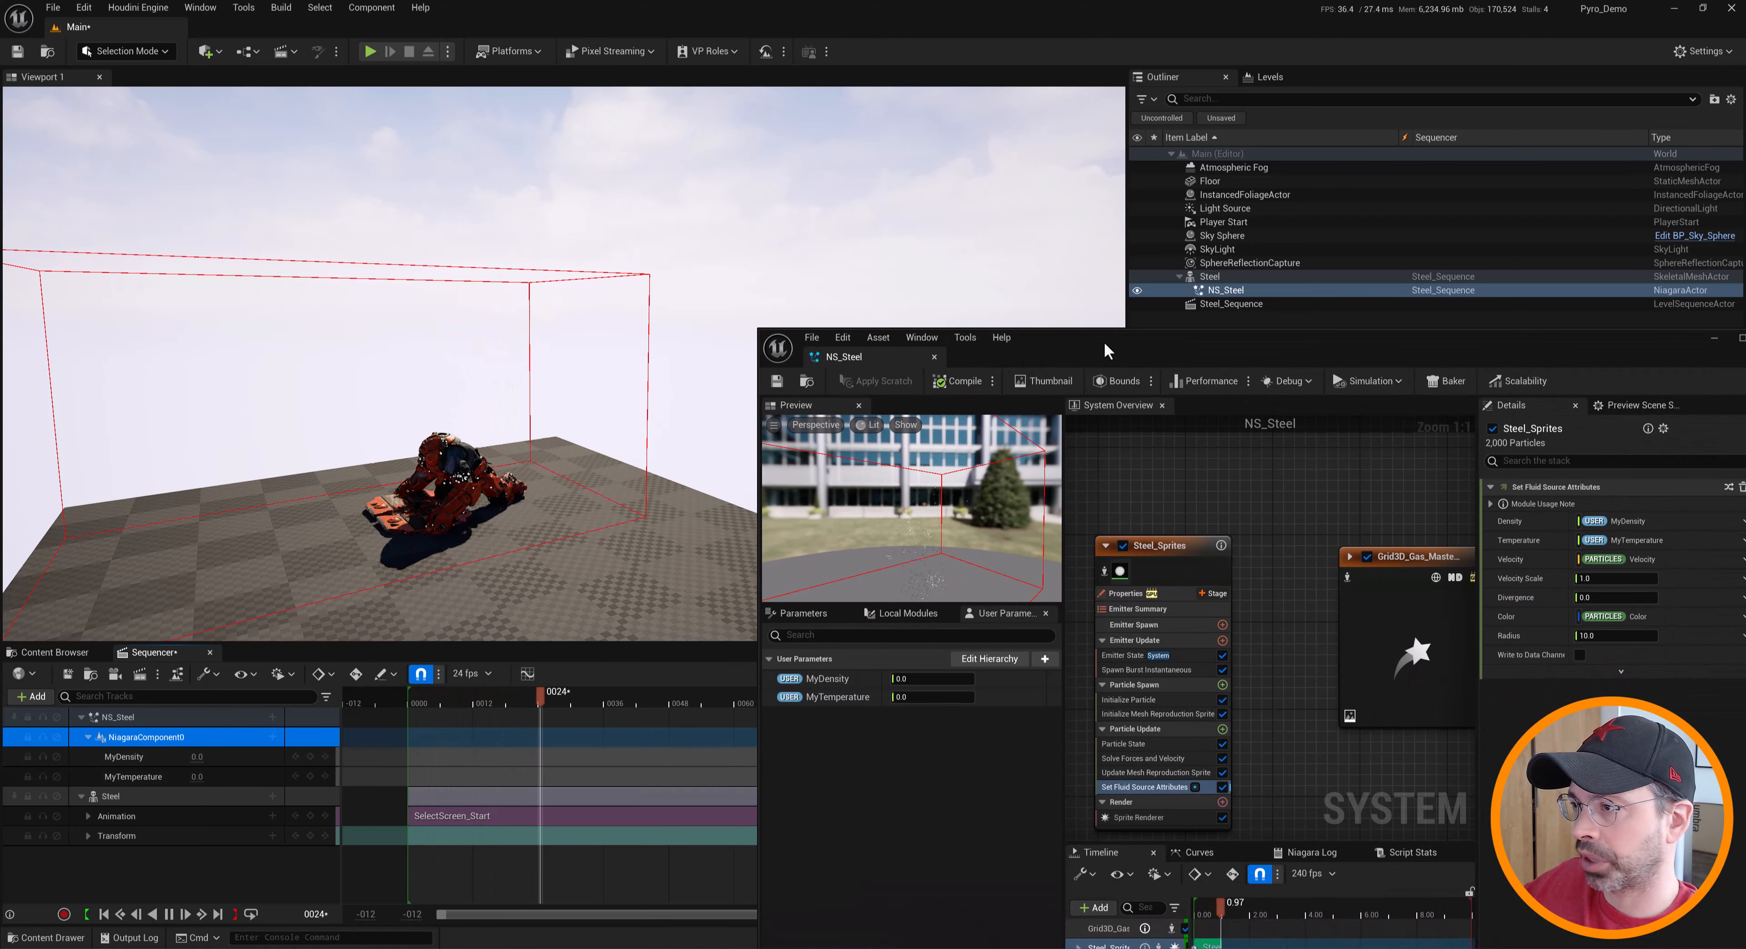
drag(892, 358, 230, 26)
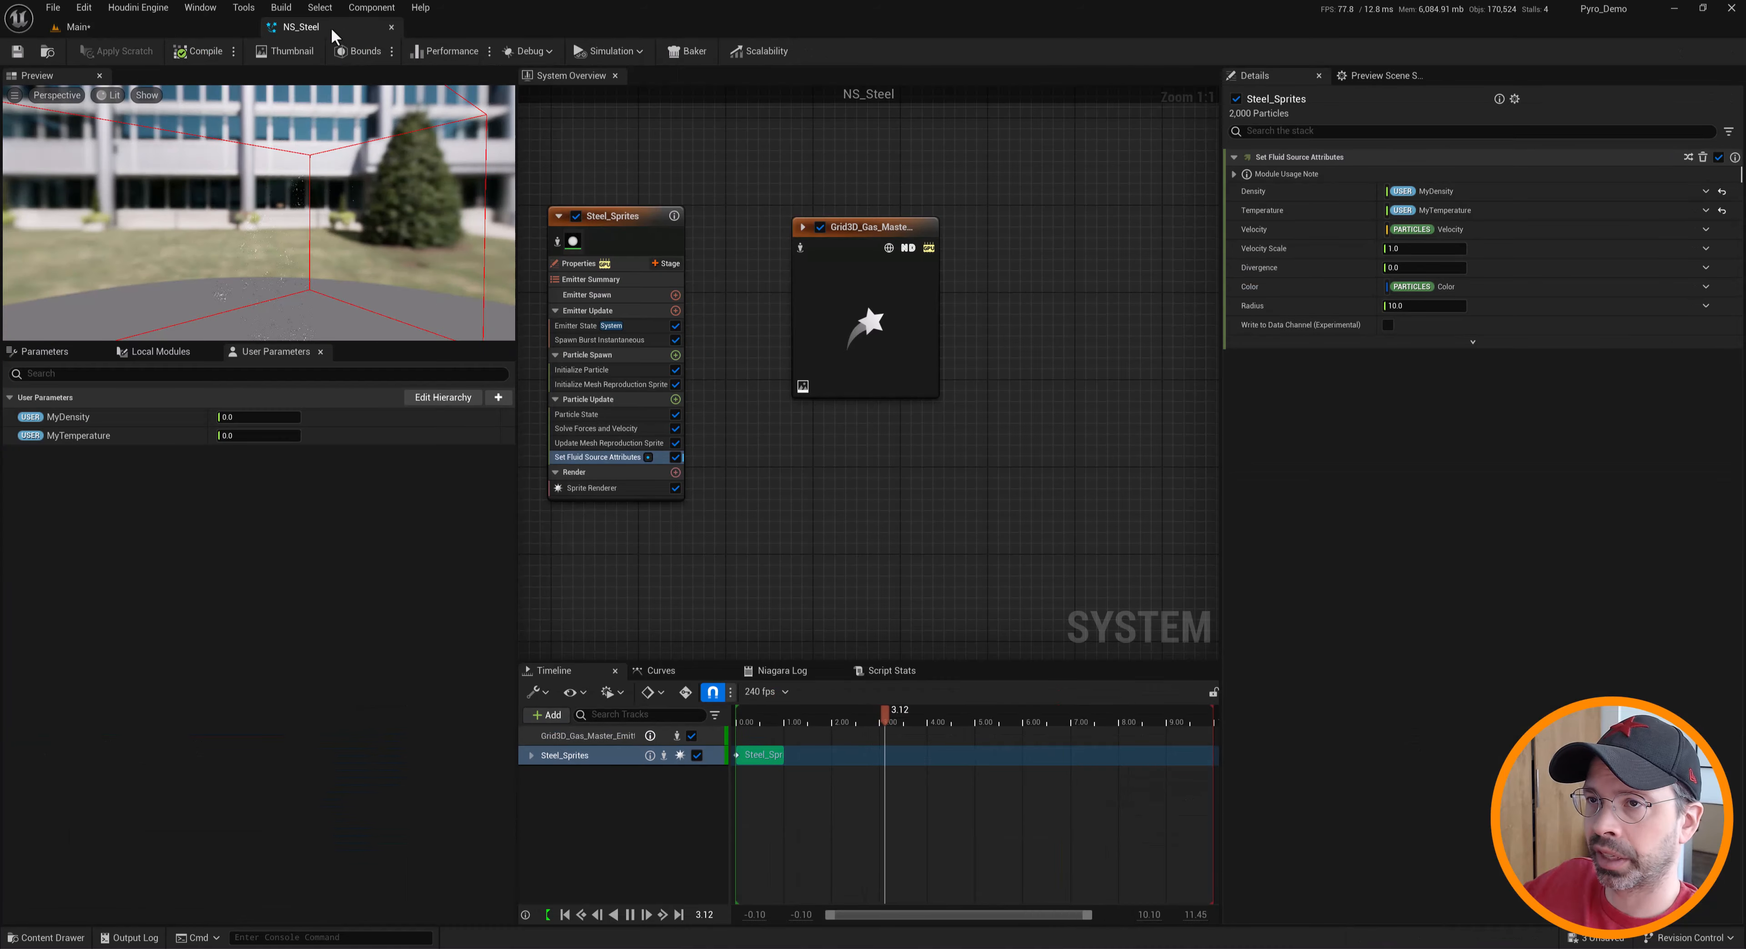
click(117, 23)
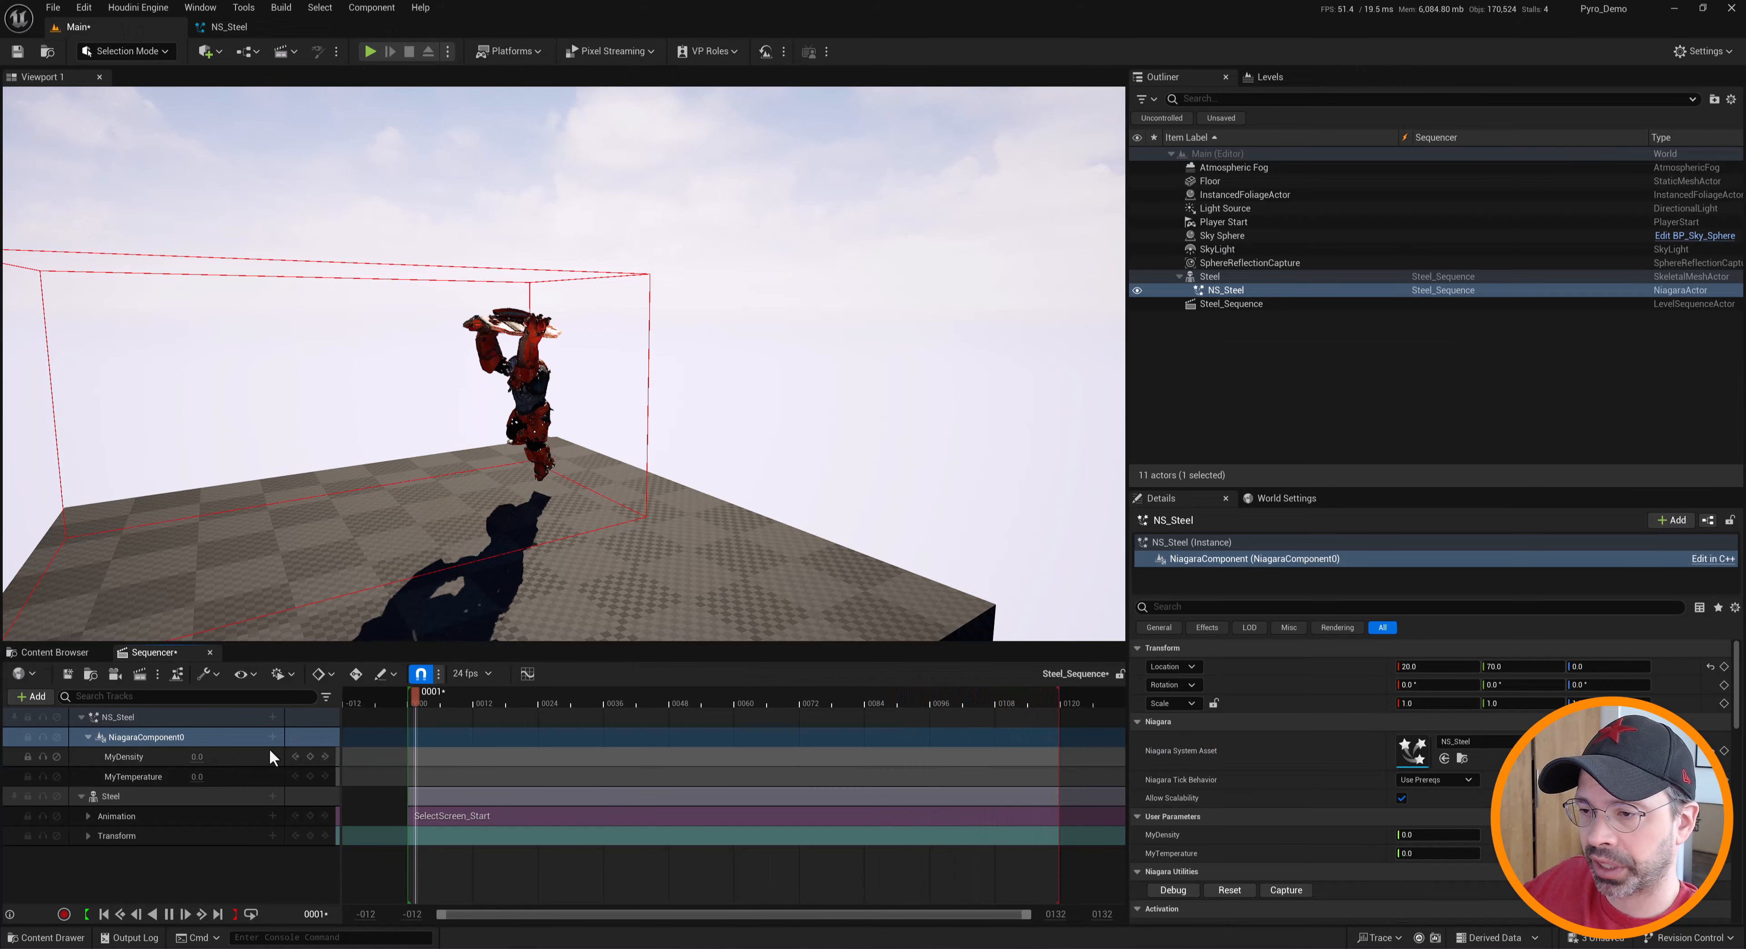
Stop the sequence playback and key both MyDensity and MyTemperature at 0.0 on frame 4
click(168, 914)
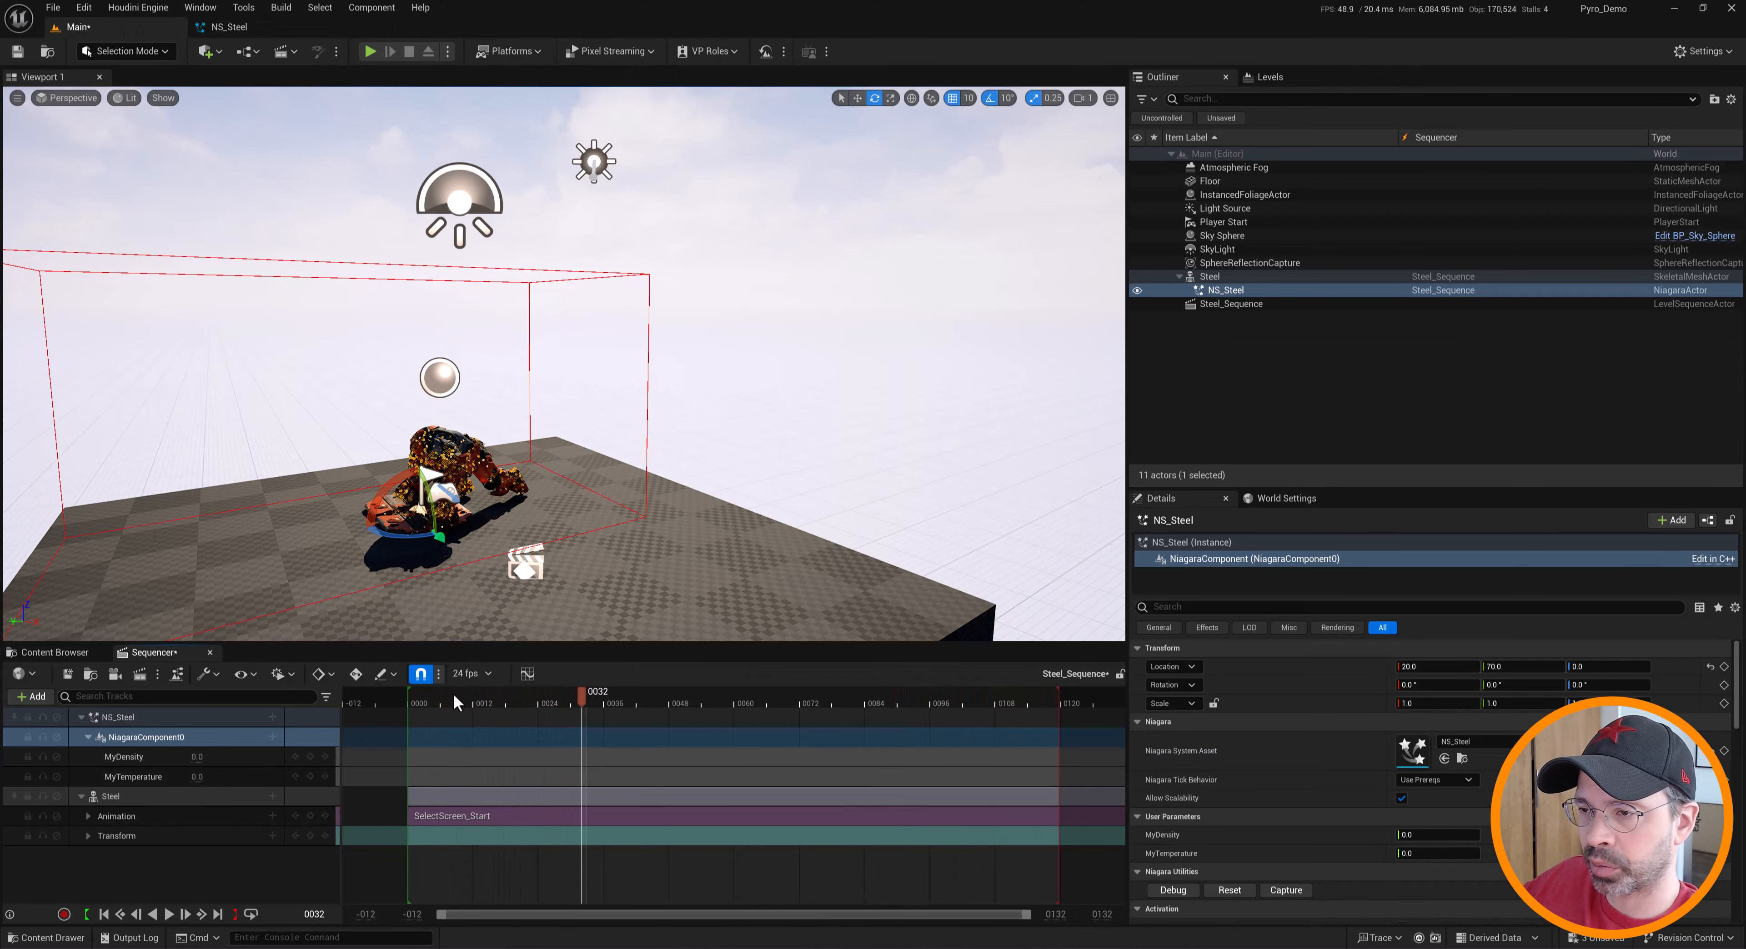
mouse_move(453, 693)
mouse_down()
mouse_move(490, 696)
mouse_move(438, 698)
mouse_move(452, 695)
mouse_up()
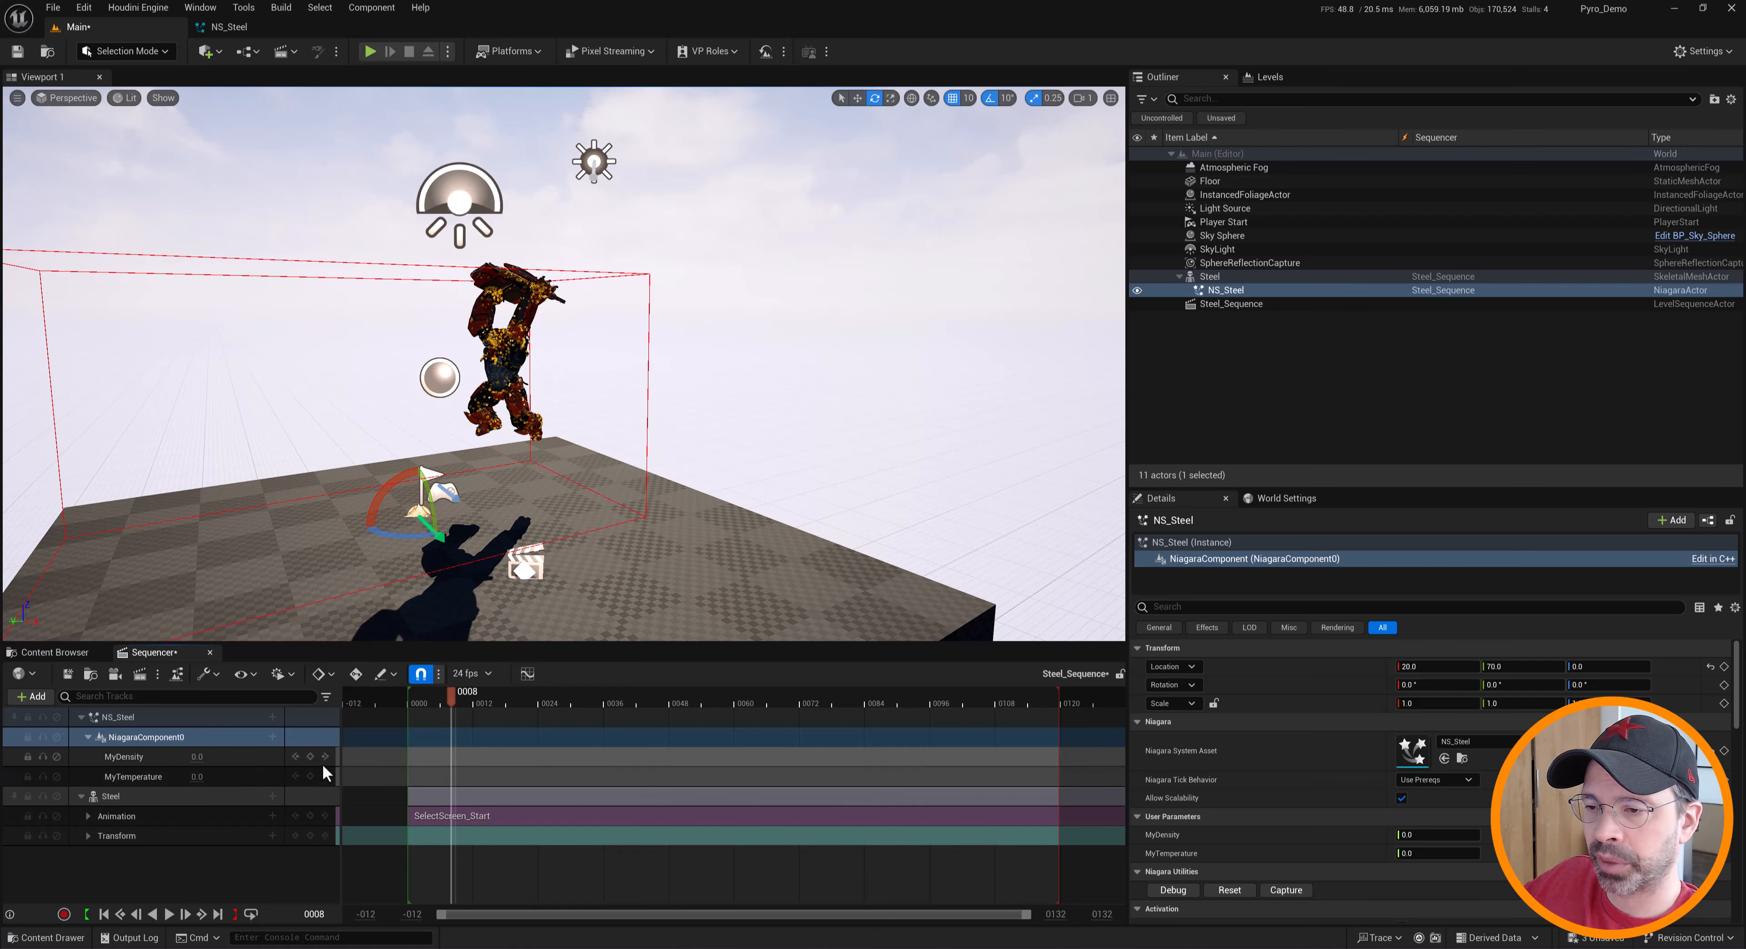
click(311, 757)
click(312, 772)
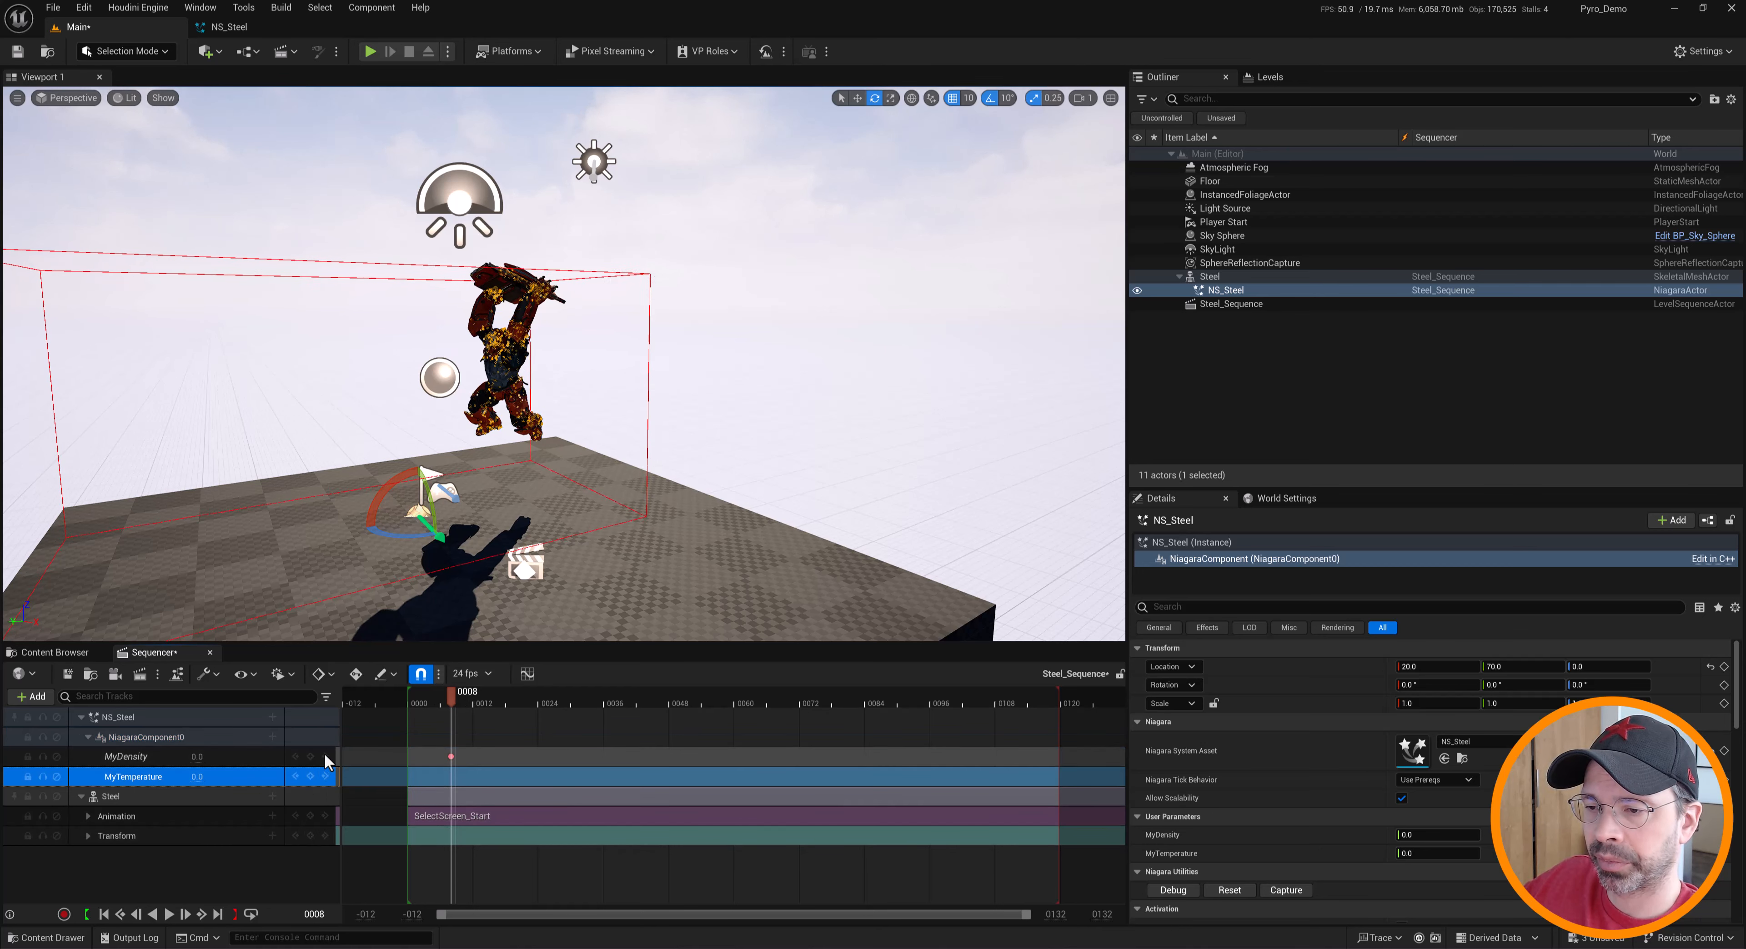
drag(452, 758, 433, 757)
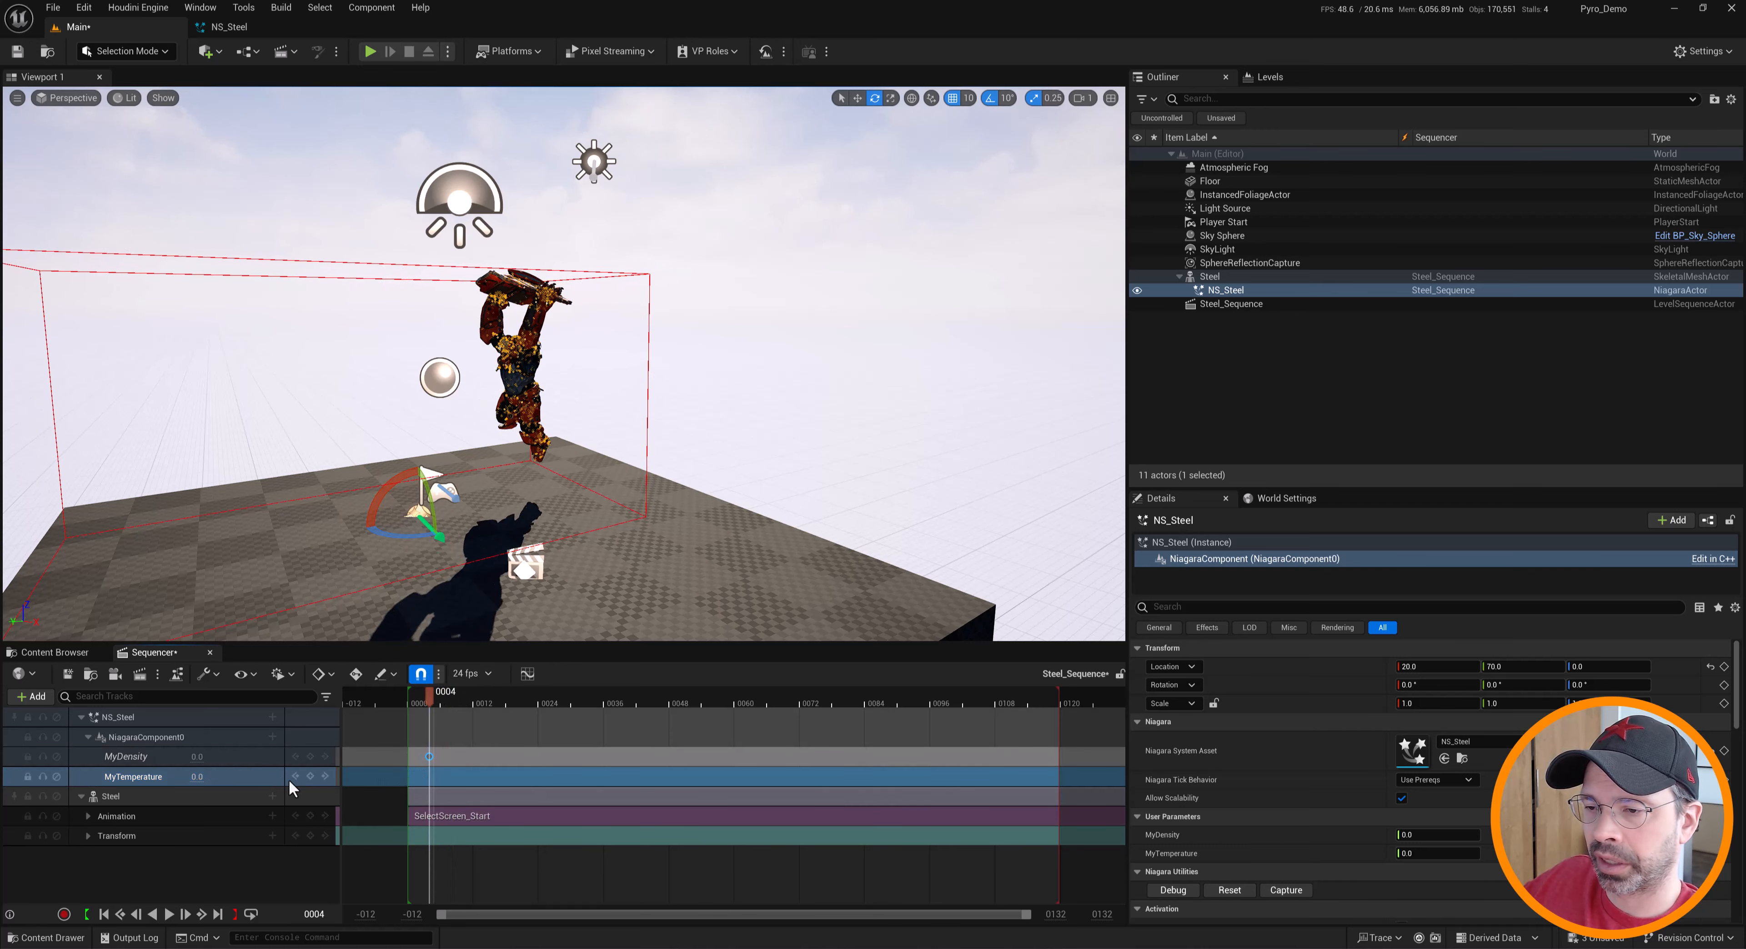
click(311, 778)
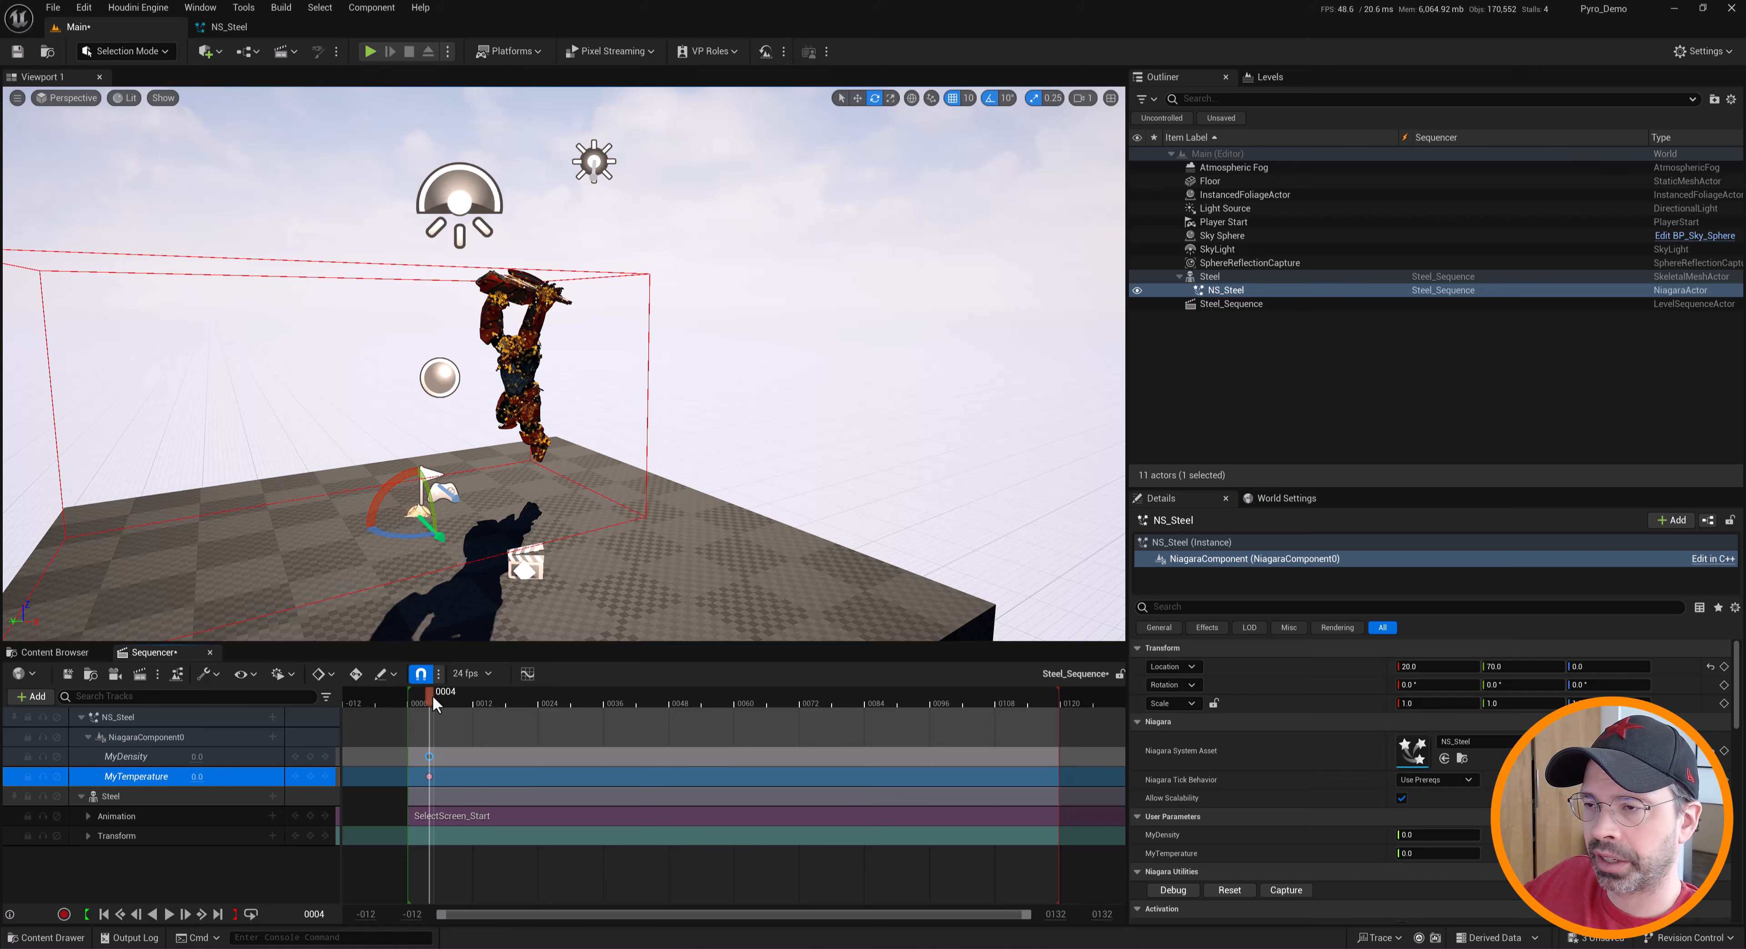
Key both MyDensity and MyTemperature at 0.5 on frame 8 of the sequence
drag(433, 690, 458, 697)
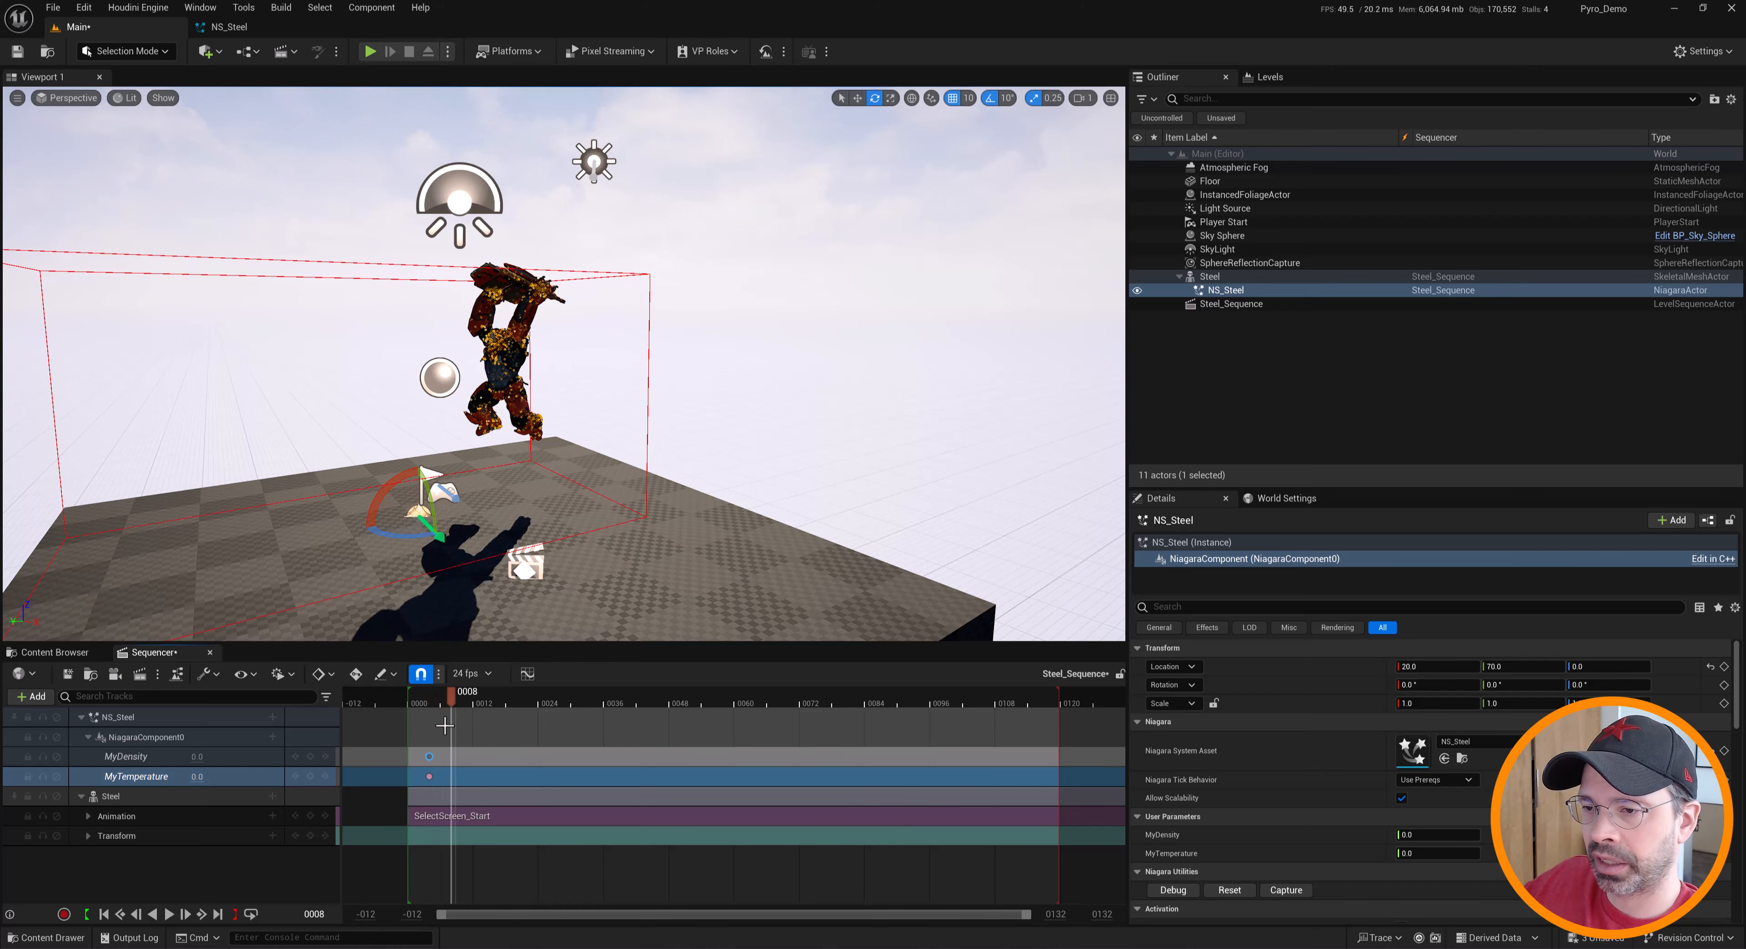
click(311, 756)
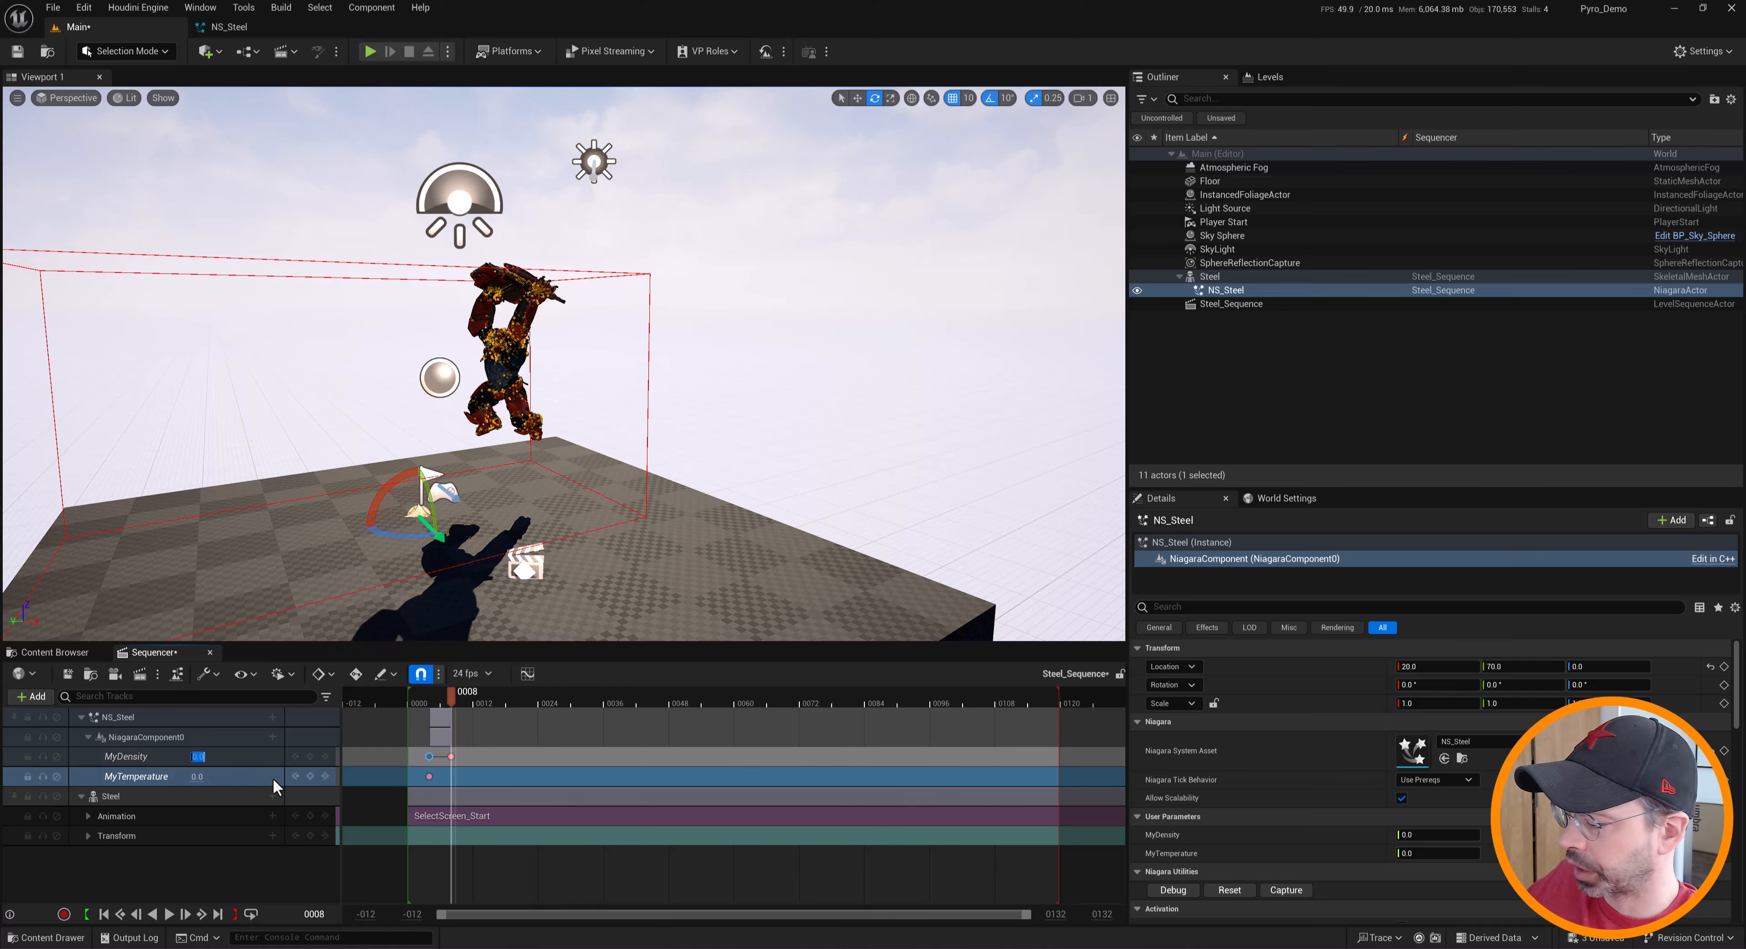
key(Tab)
text(0.5)
key(Return)
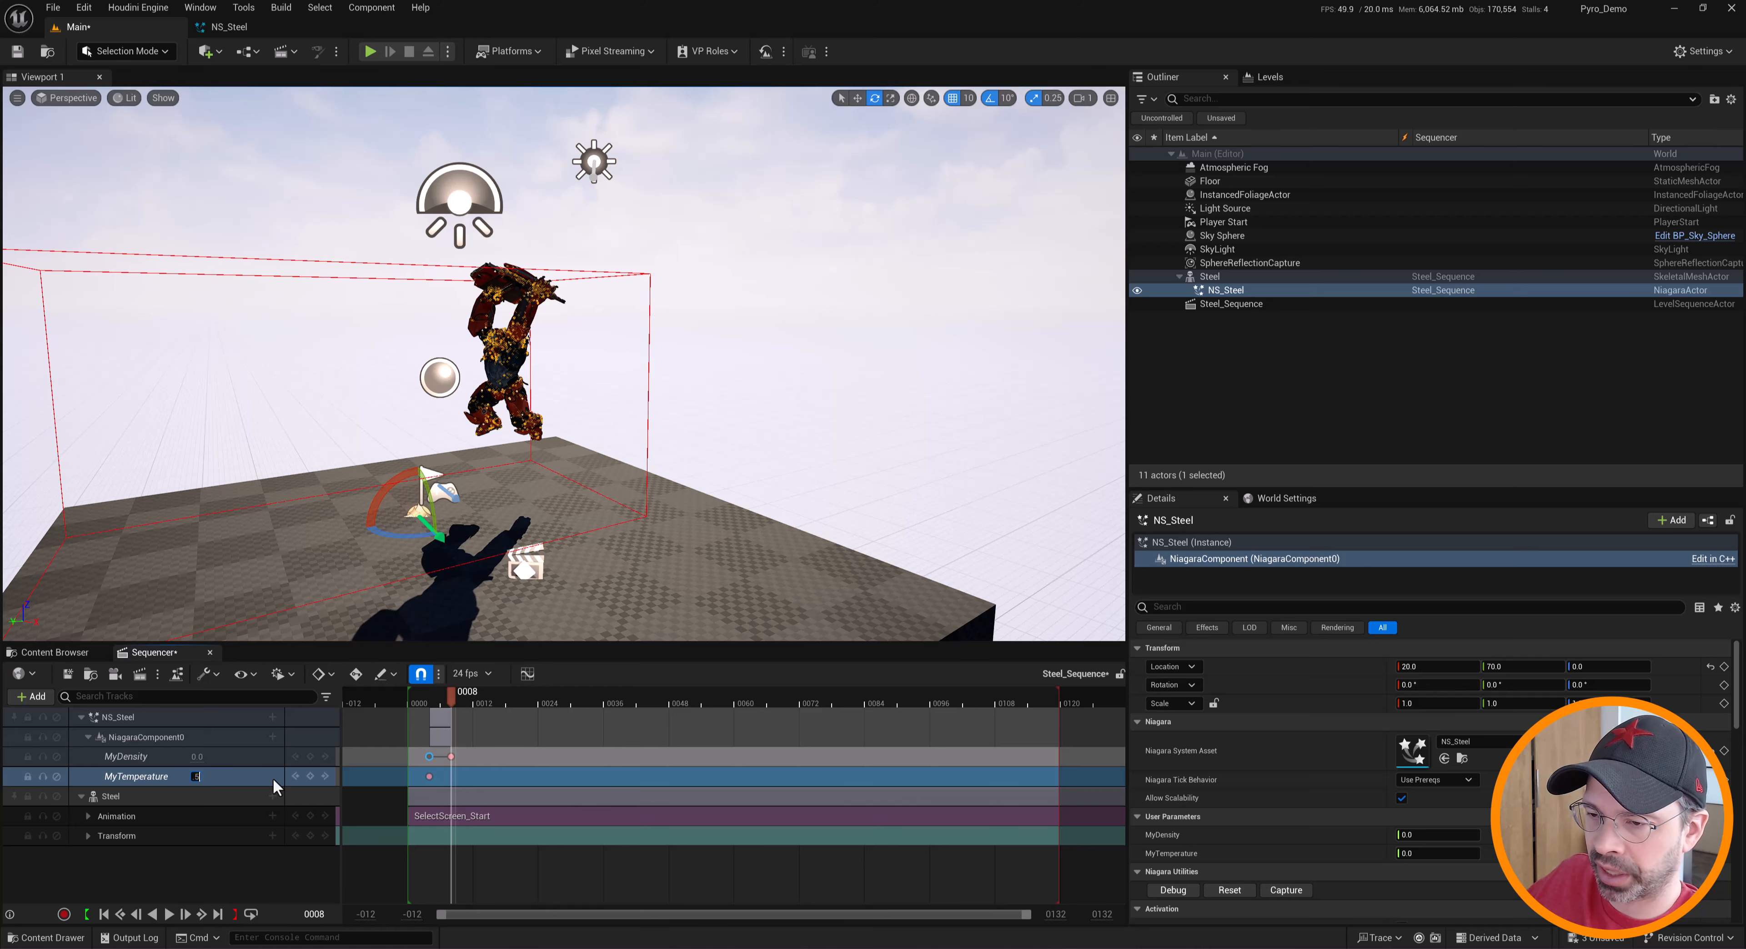
click(195, 757)
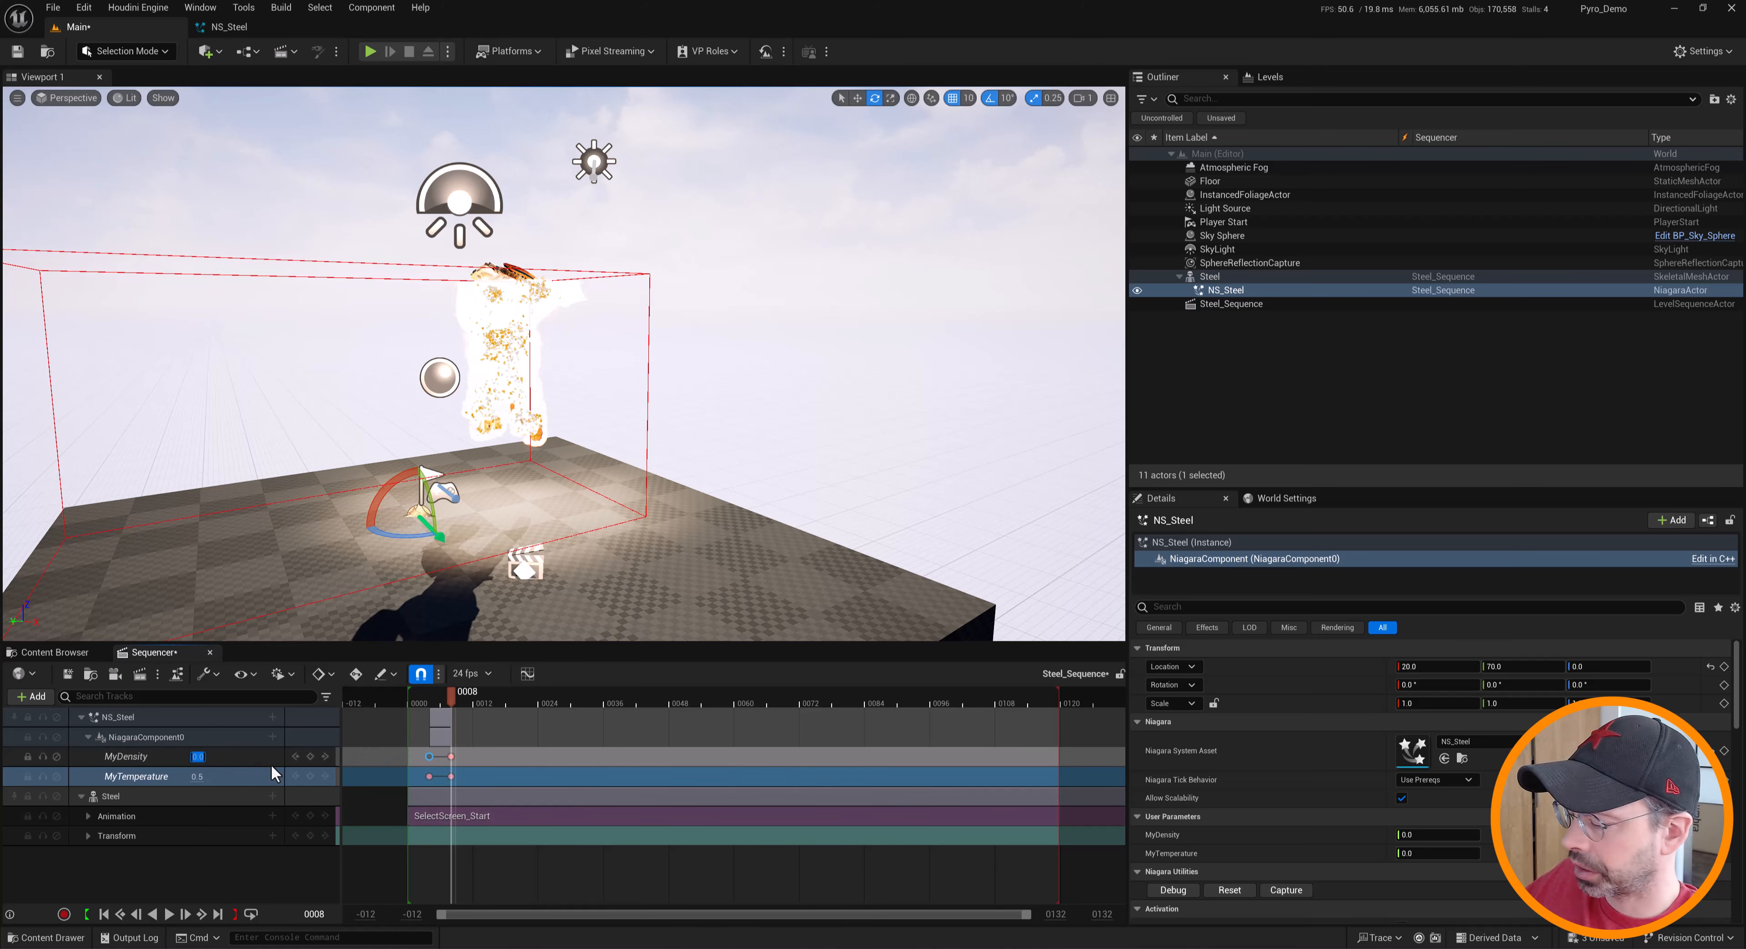
text(0)
key(Return)
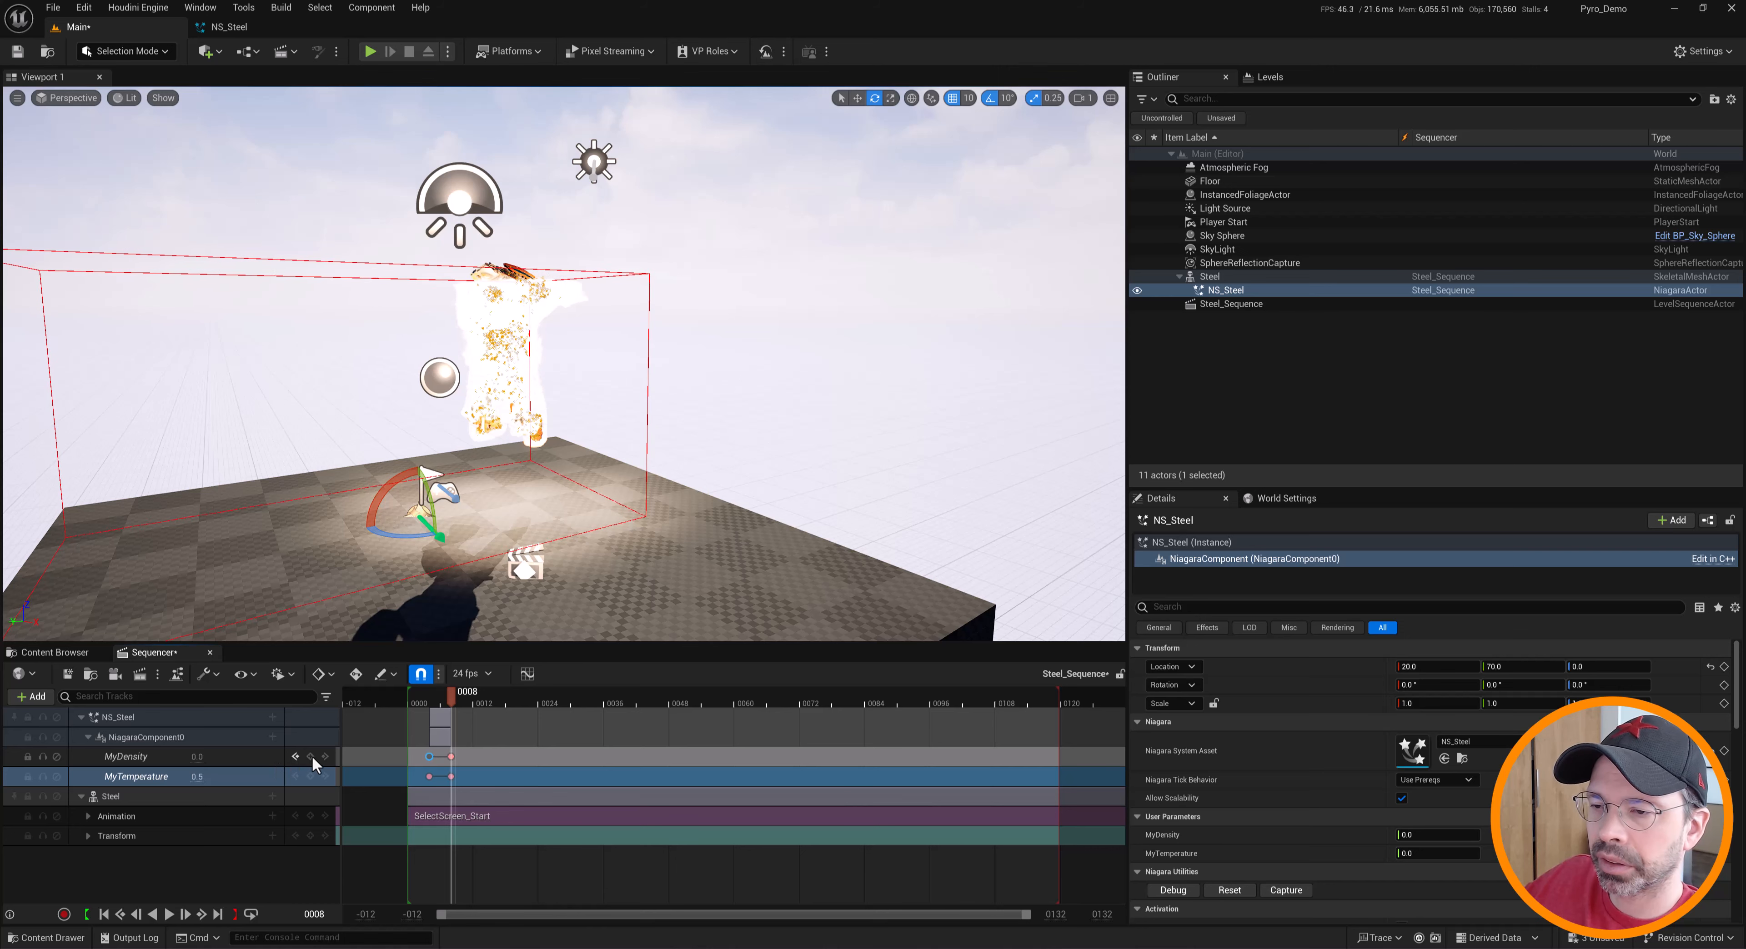
click(312, 756)
click(198, 756)
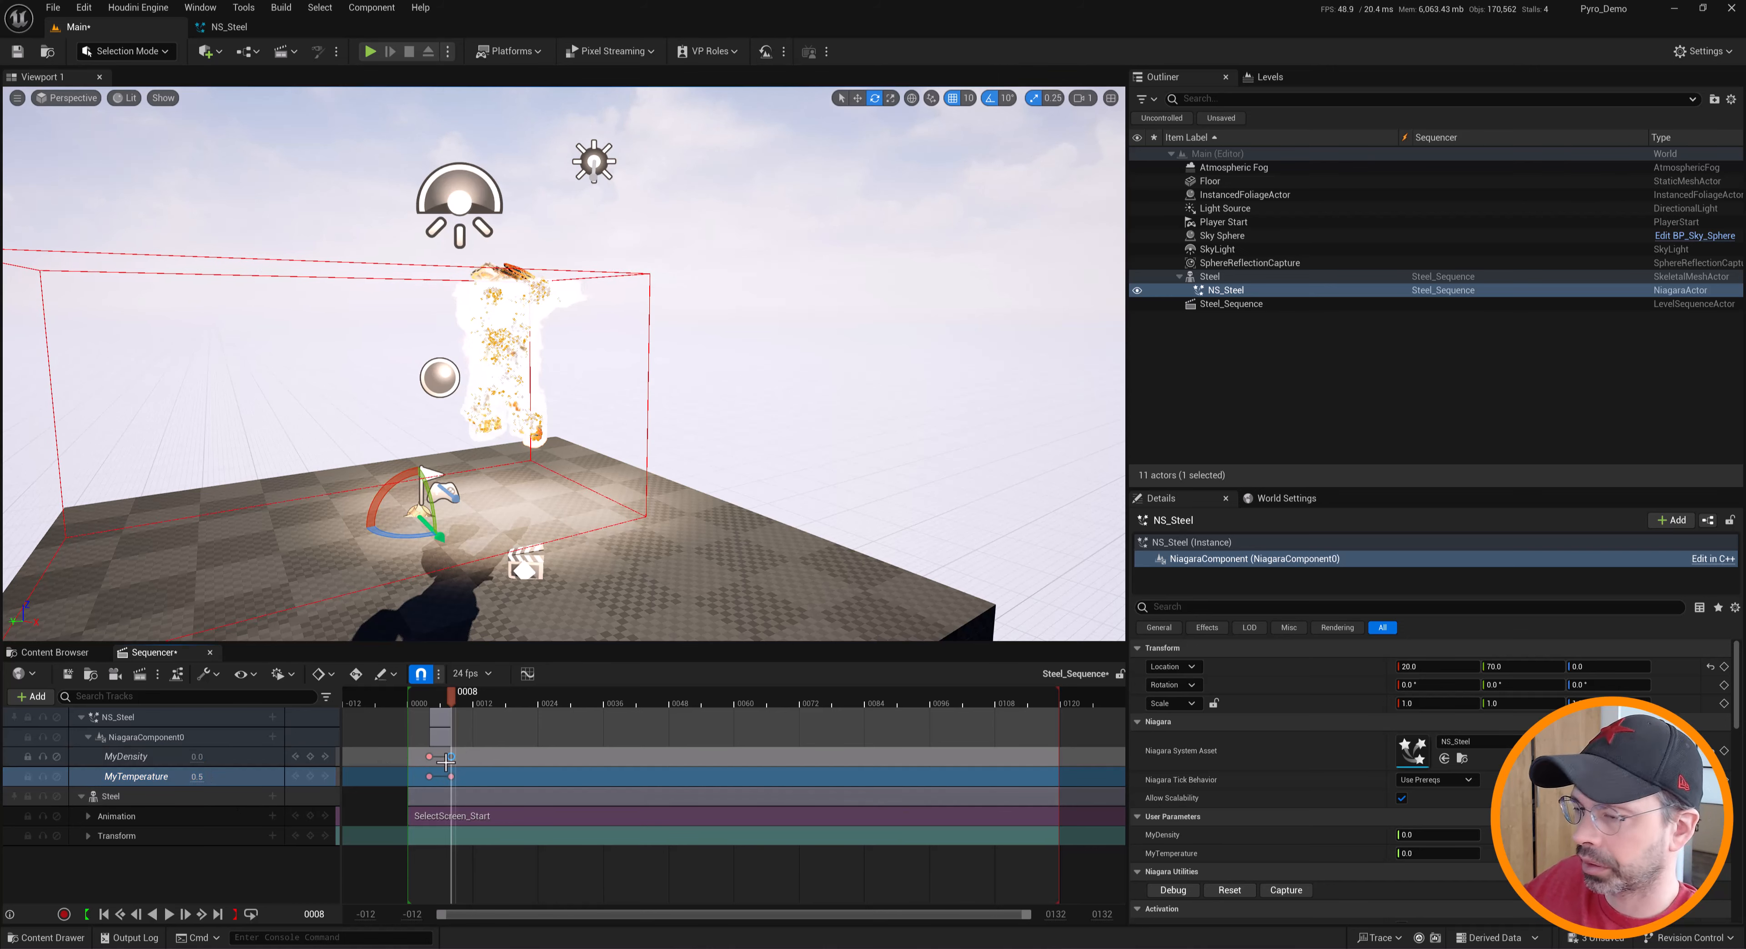
key(Delete)
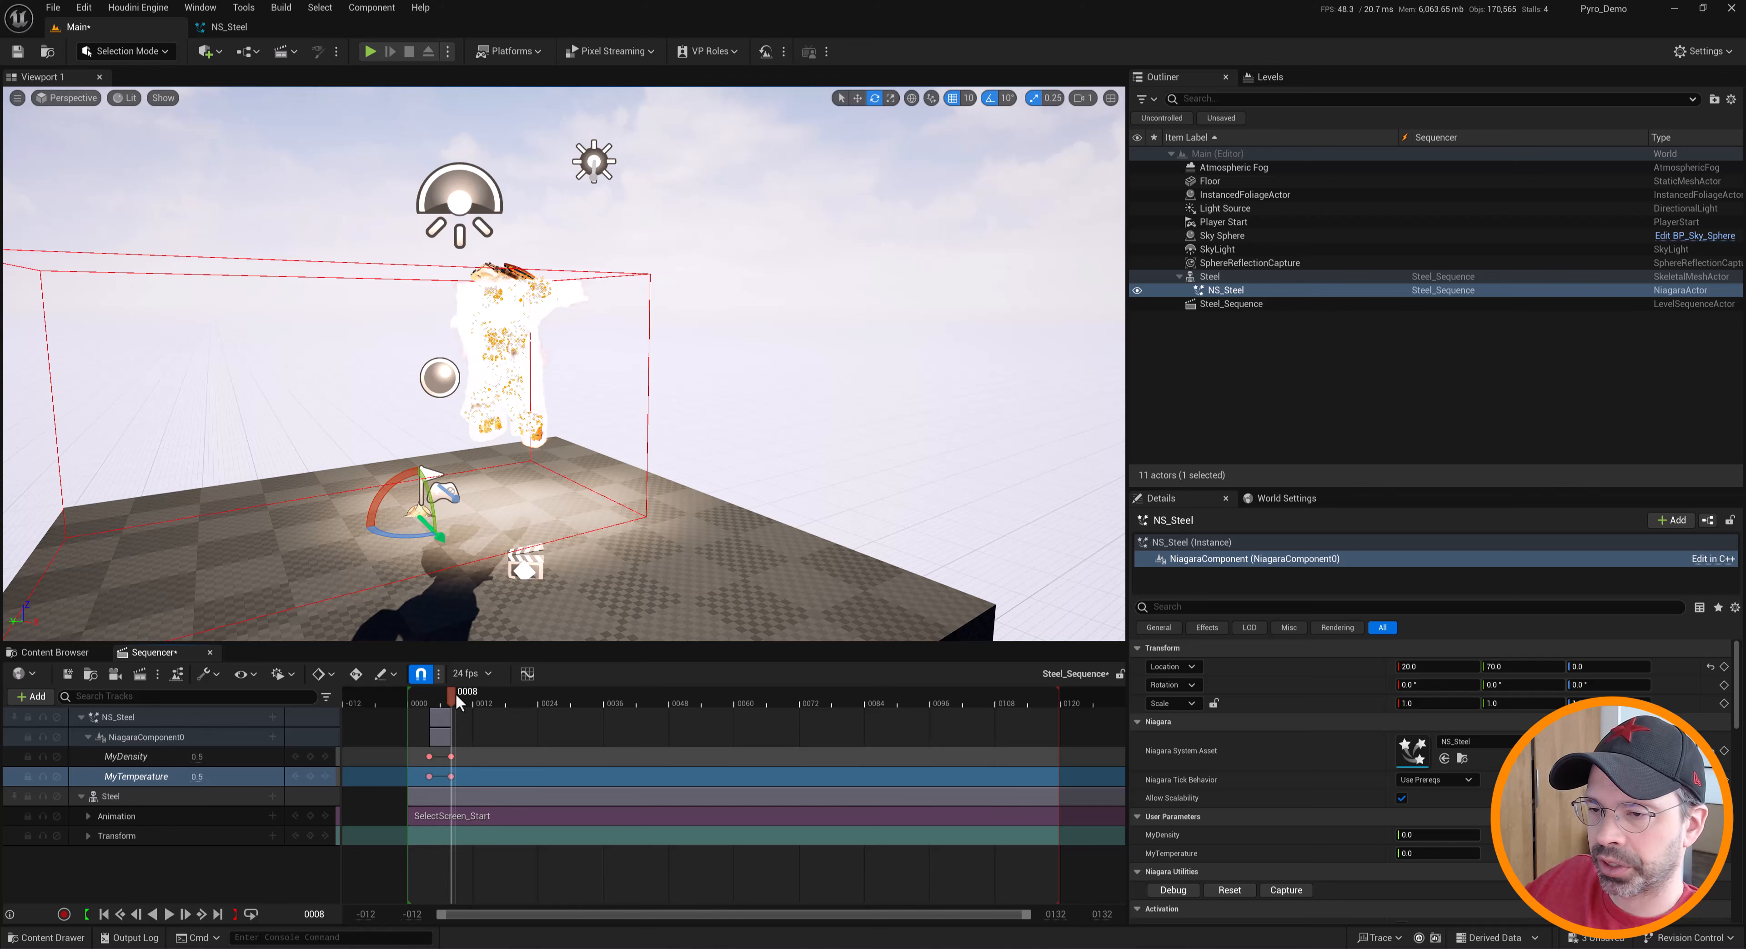
Key both MyDensity and MyTemperature at 1.0 on frame 17 and at 0.0 on frame 23
drag(456, 693, 502, 693)
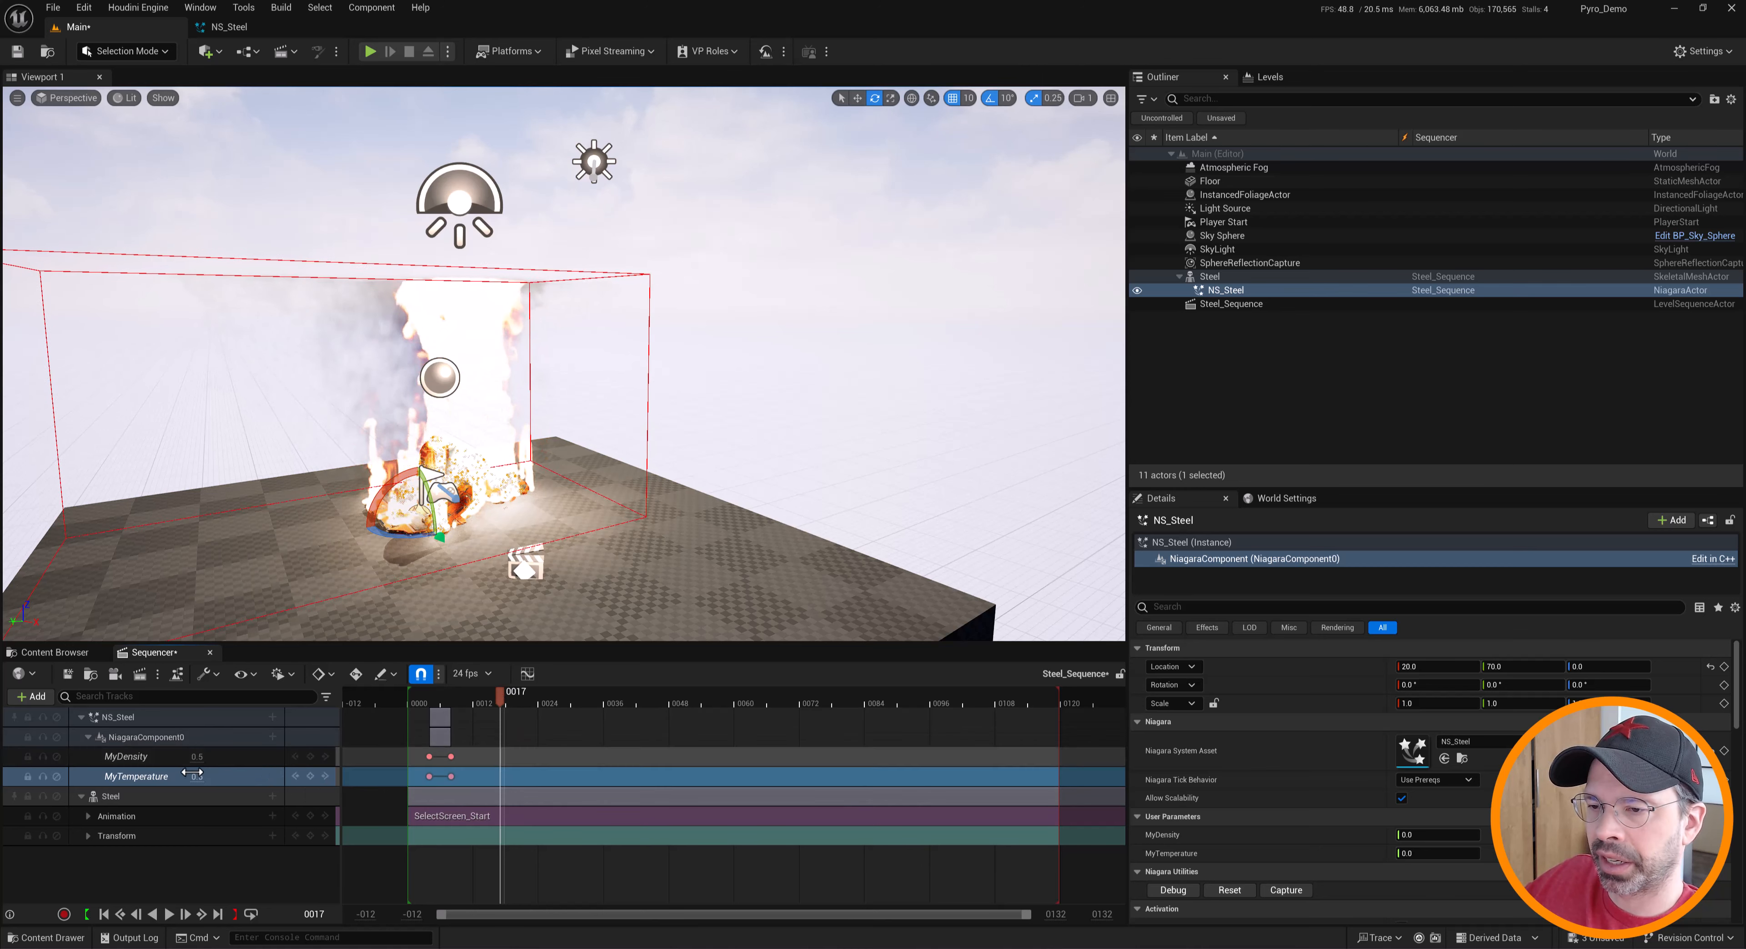
click(192, 756)
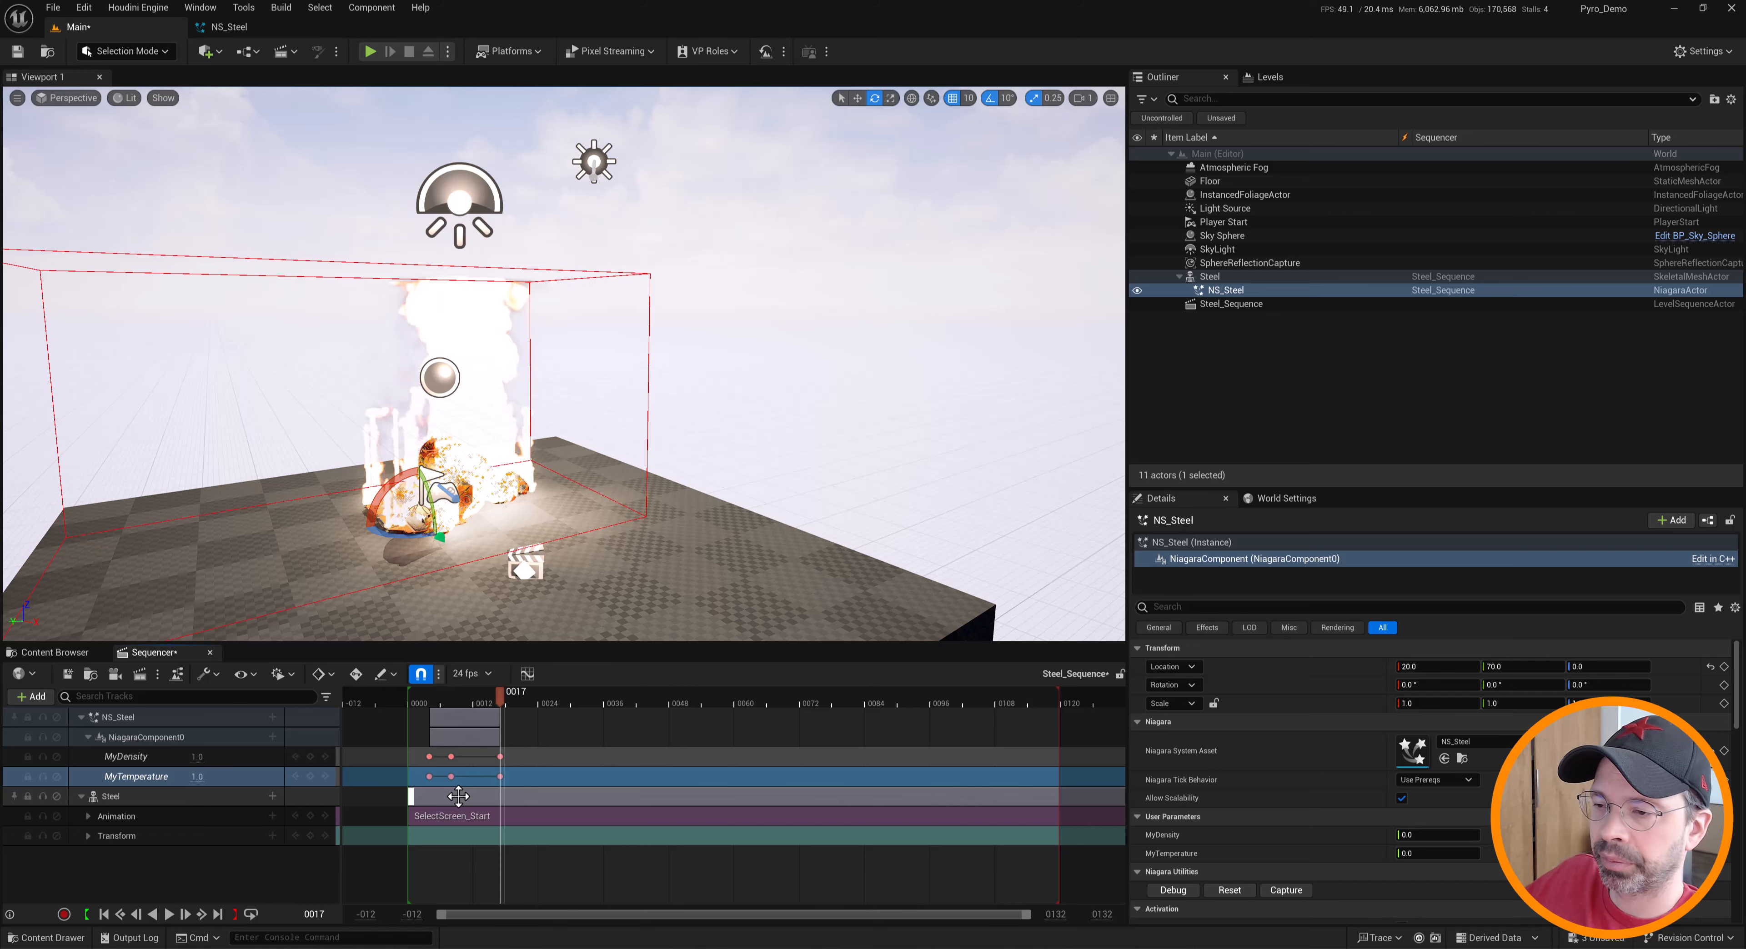
mouse_move(513, 694)
mouse_down()
mouse_move(553, 698)
mouse_move(535, 699)
mouse_up()
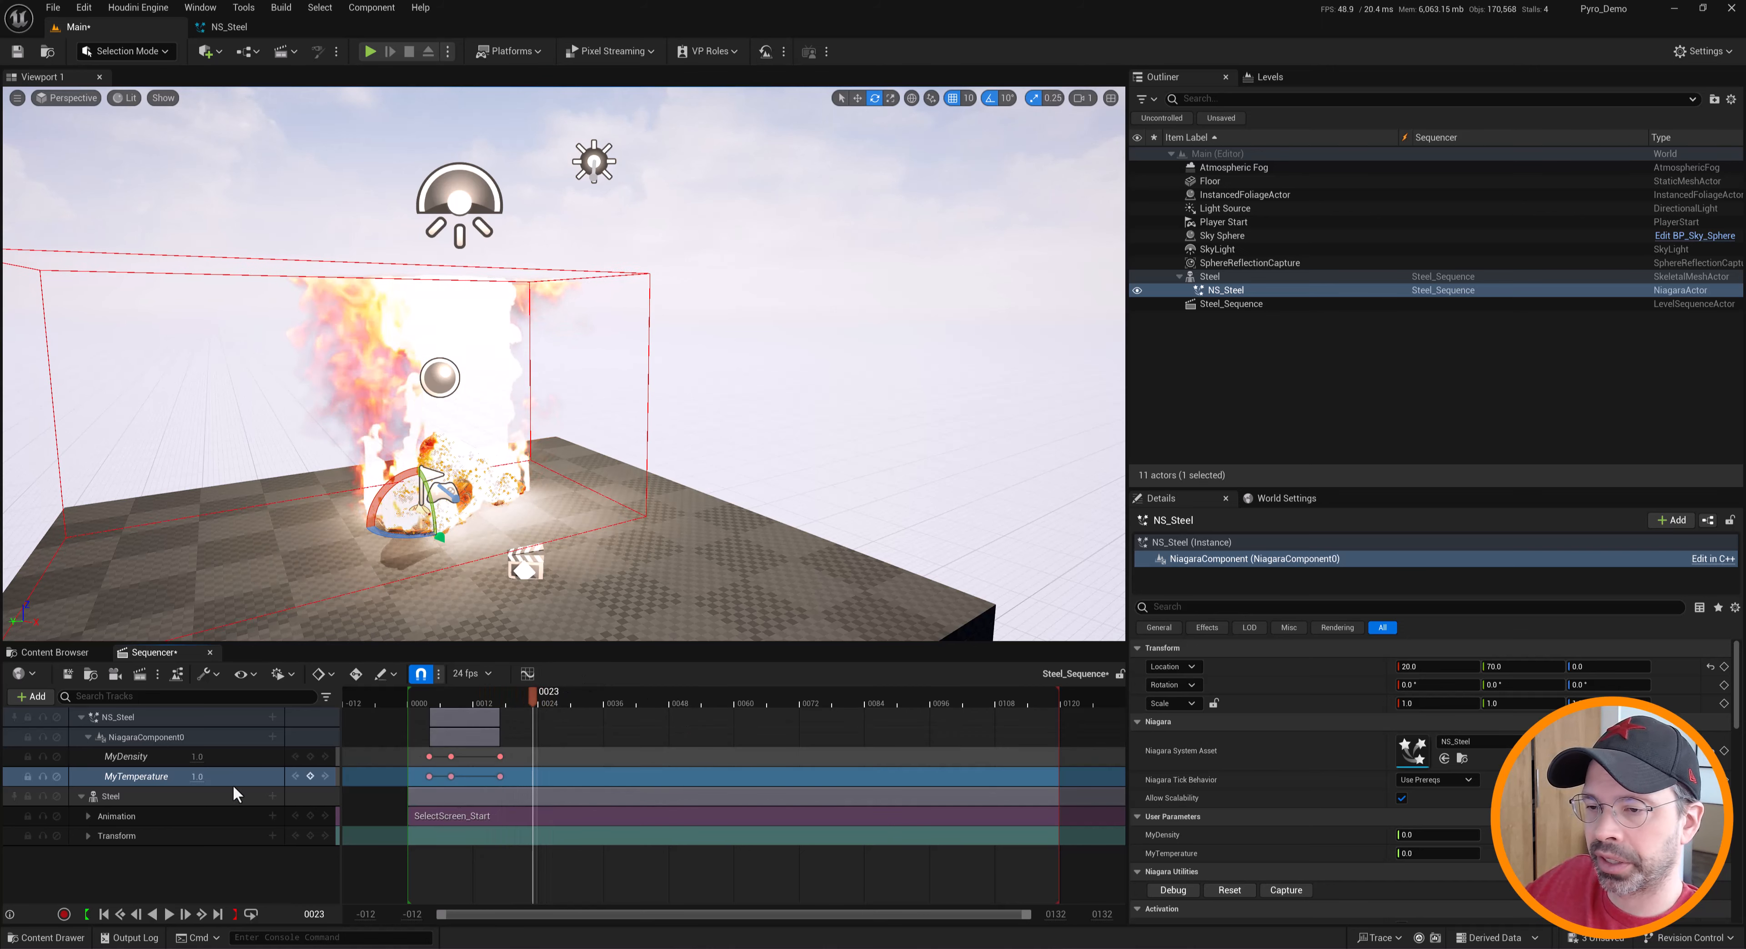
click(193, 756)
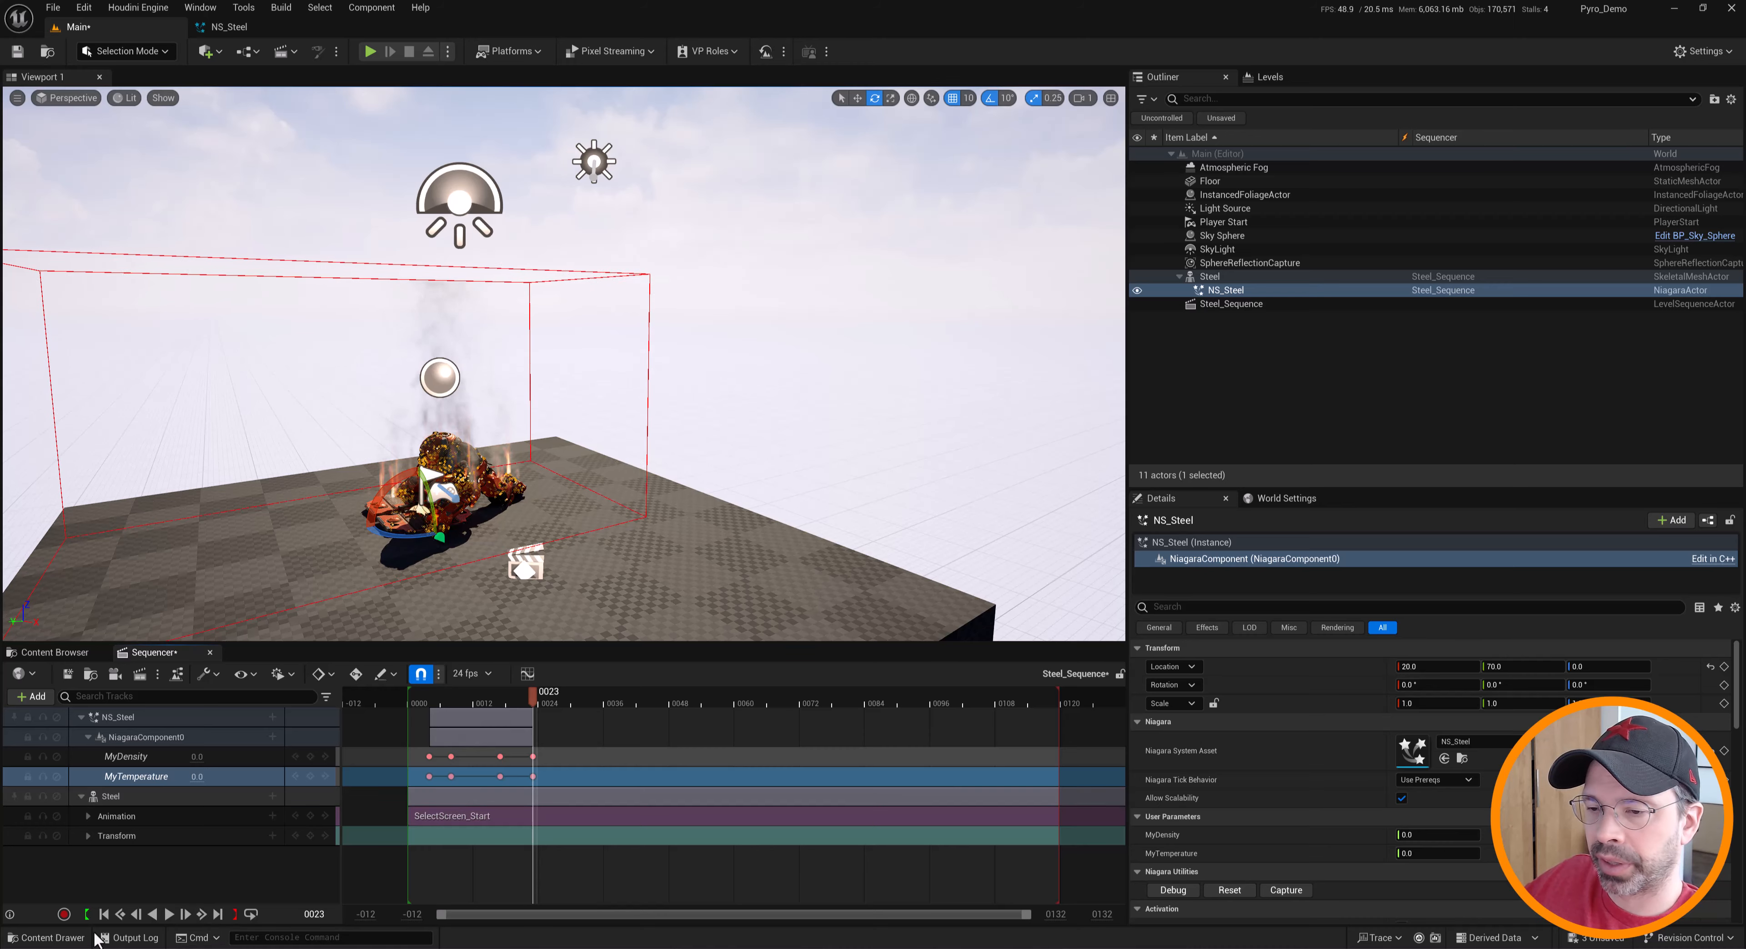
Play the sequence from the start, inspect the fire and smoke around Steel from several angles, and stop back on frame 0
click(103, 915)
click(168, 915)
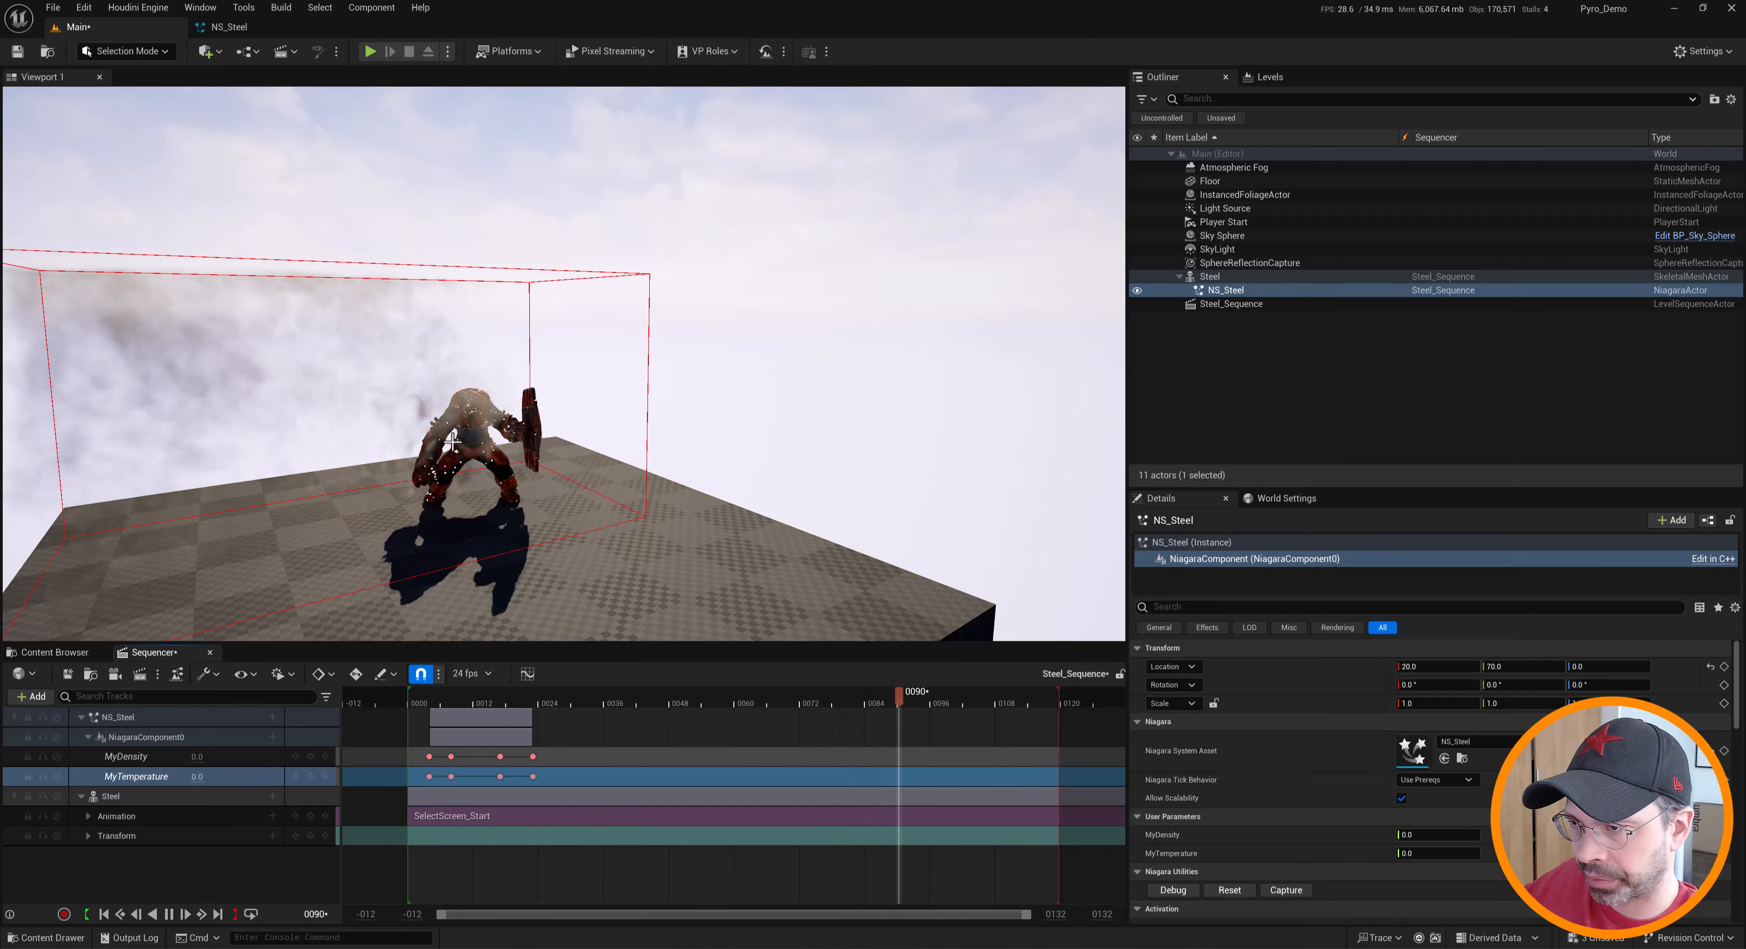
scroll(455, 411, up, 5)
middle_drag(456, 410, 623, 314)
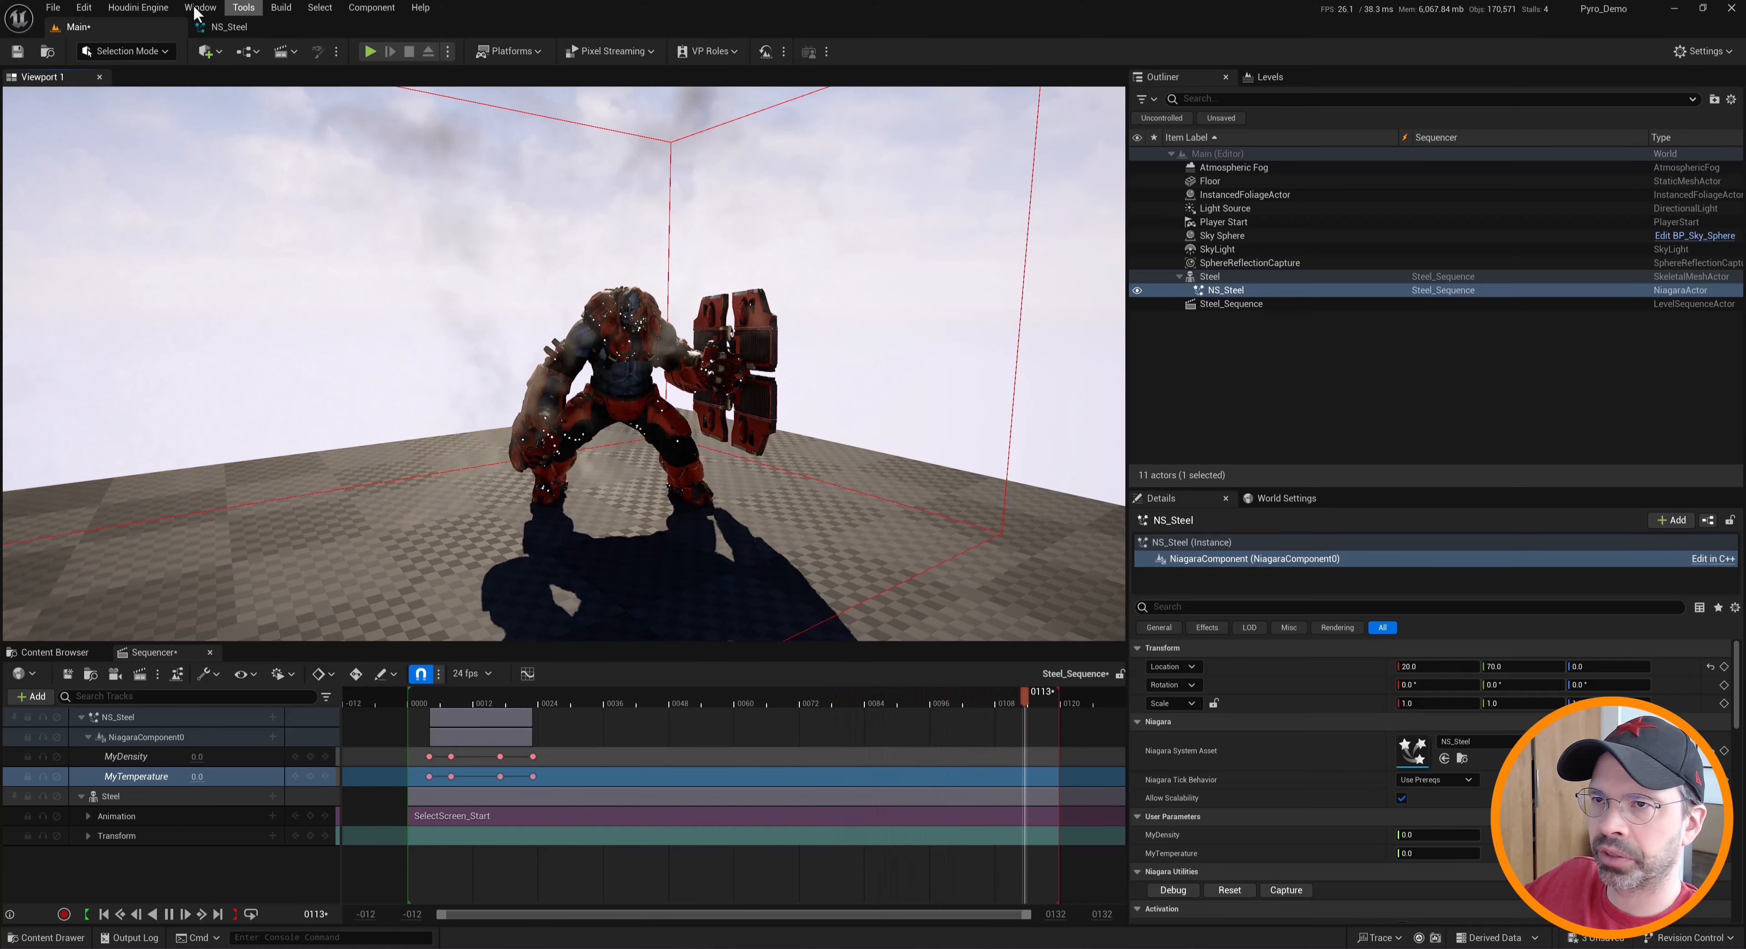
click(229, 27)
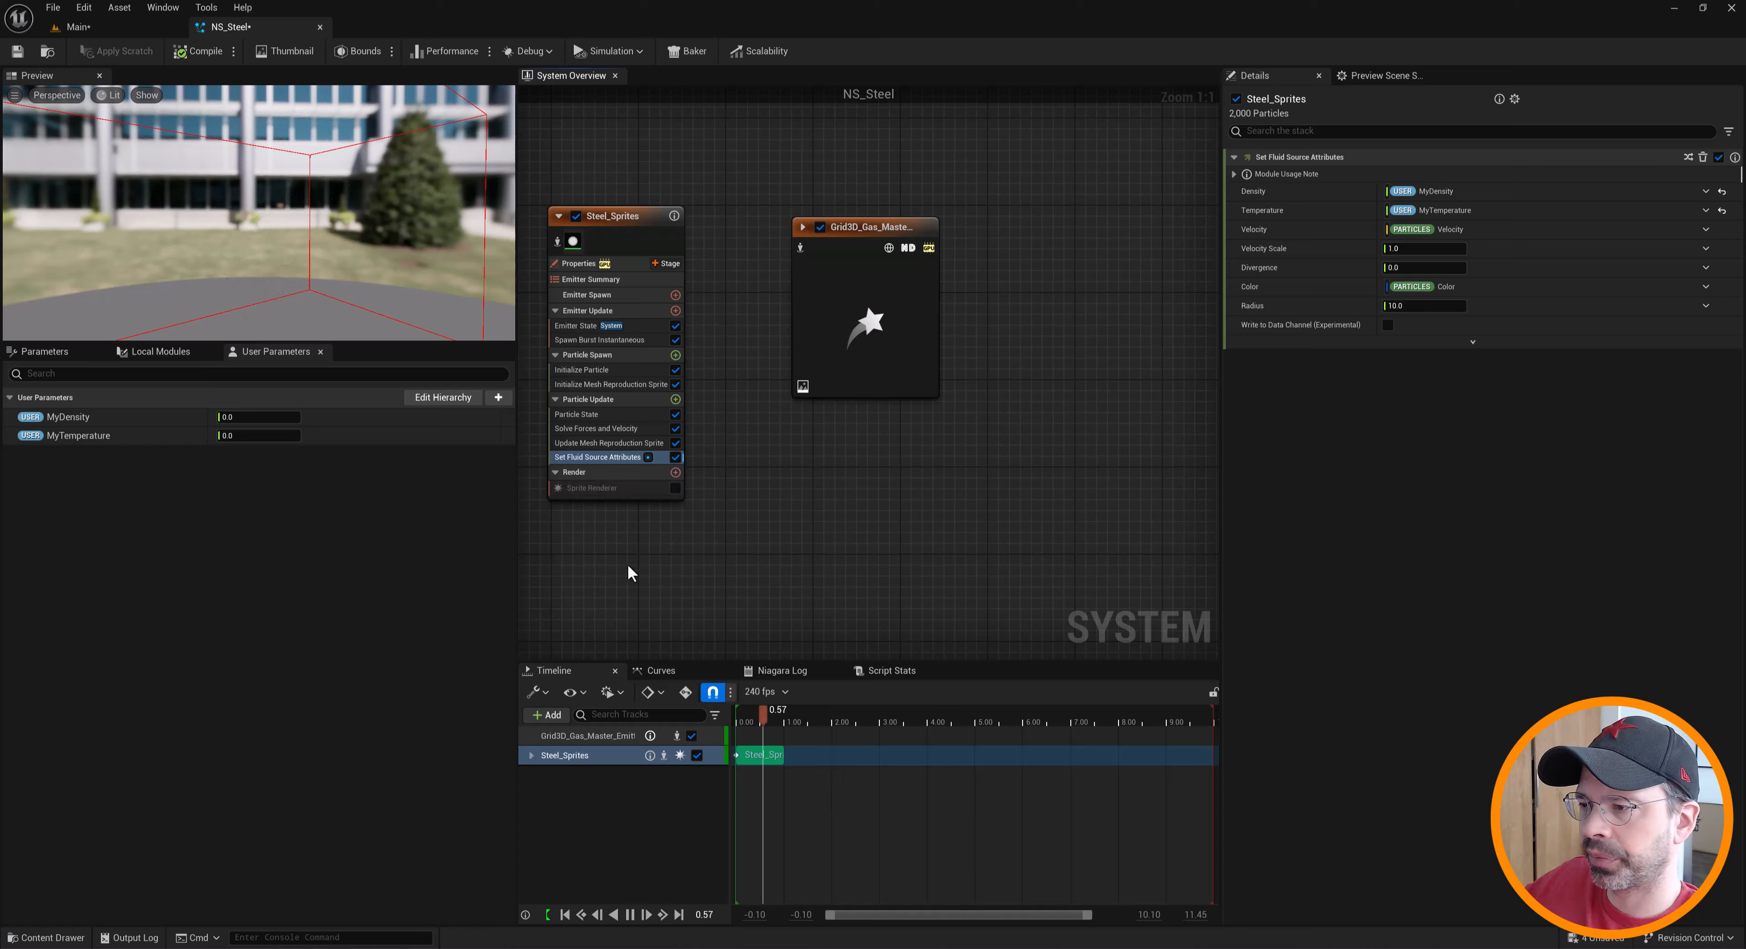
click(112, 27)
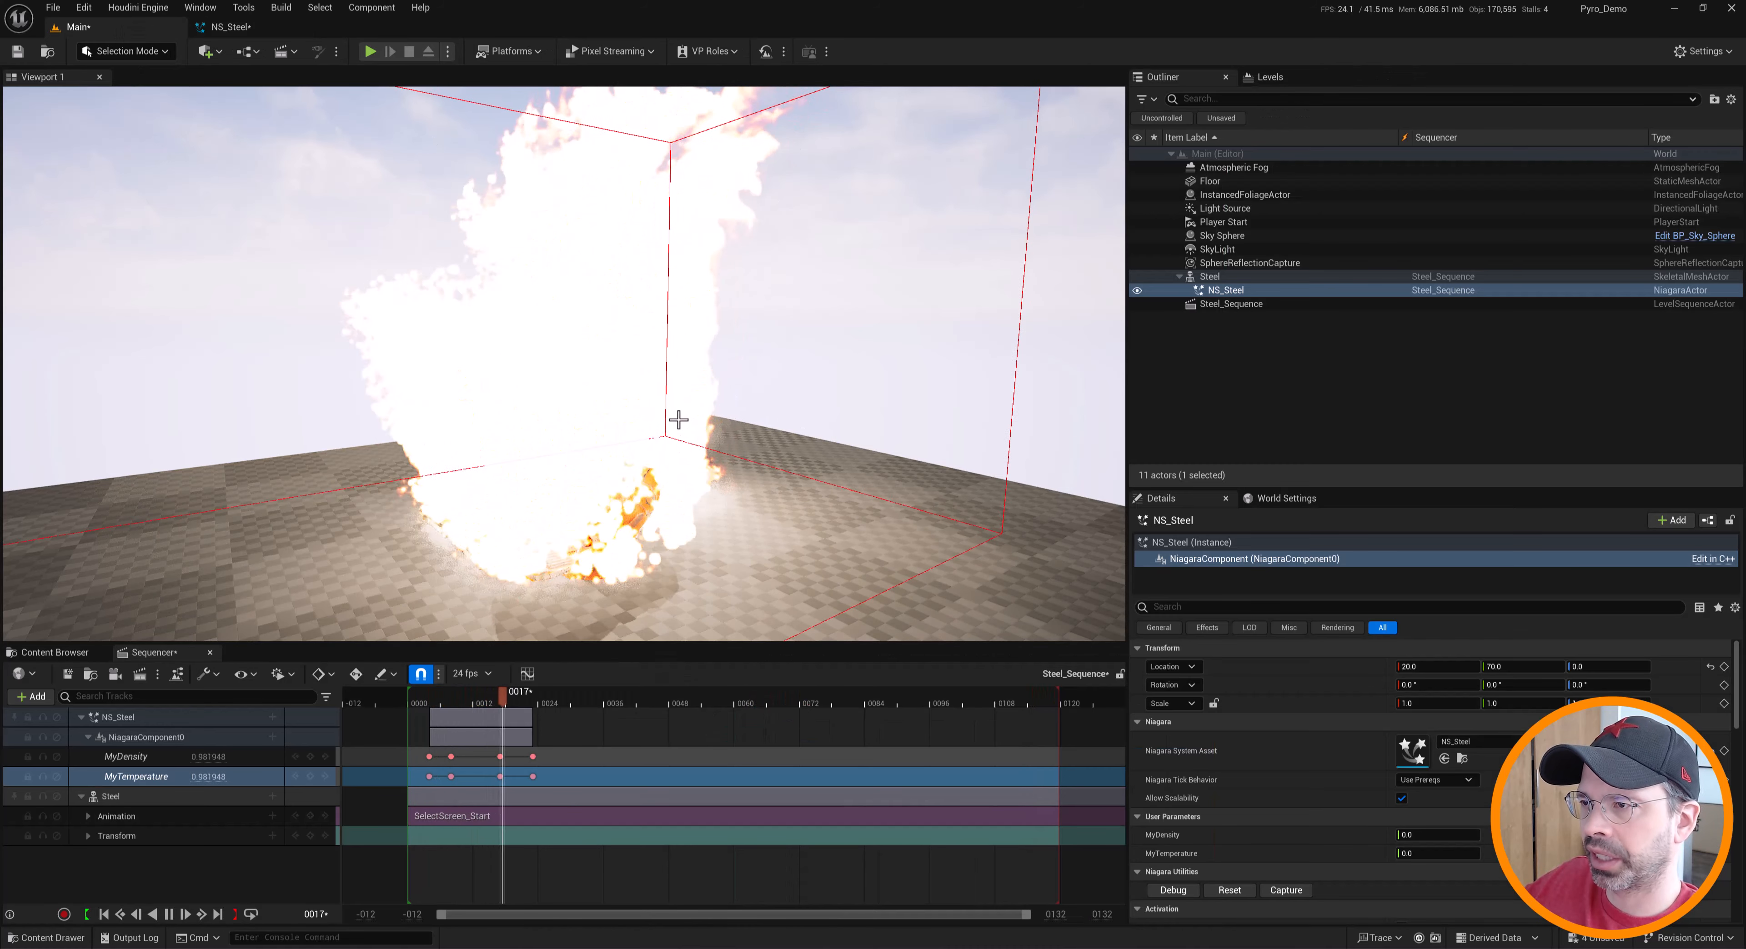
scroll(683, 387, down, 5)
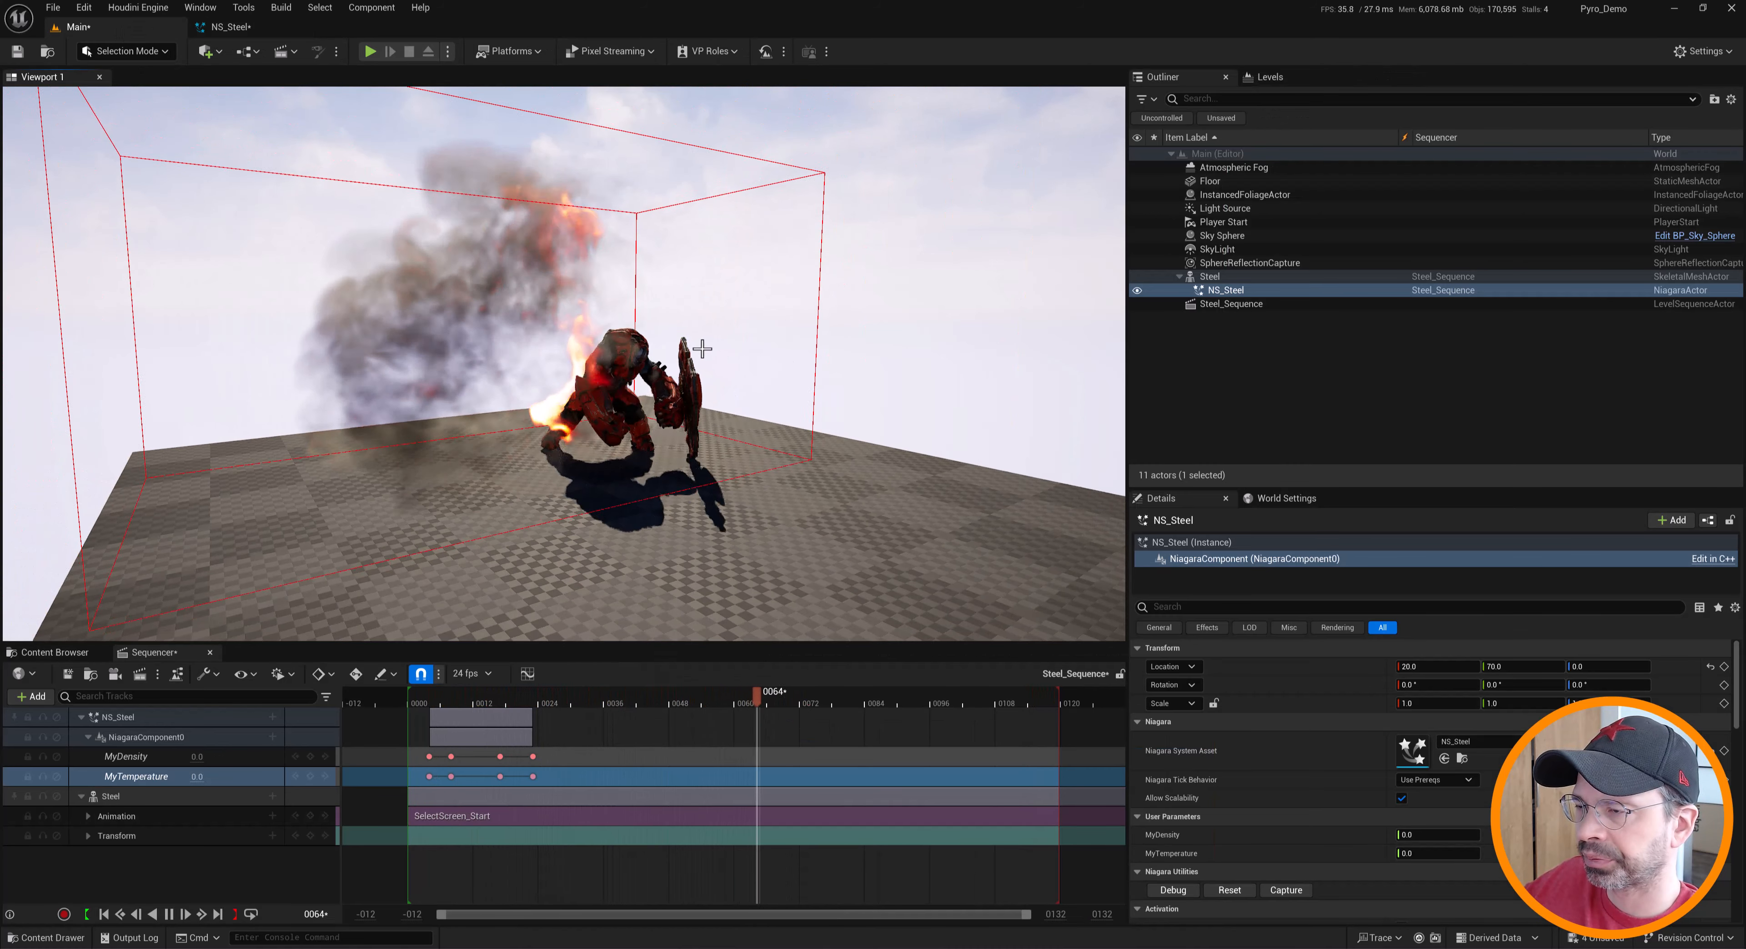
mouse_move(702, 343)
alt+mouse_down()
mouse_move(705, 407)
mouse_move(695, 351)
alt+mouse_up()
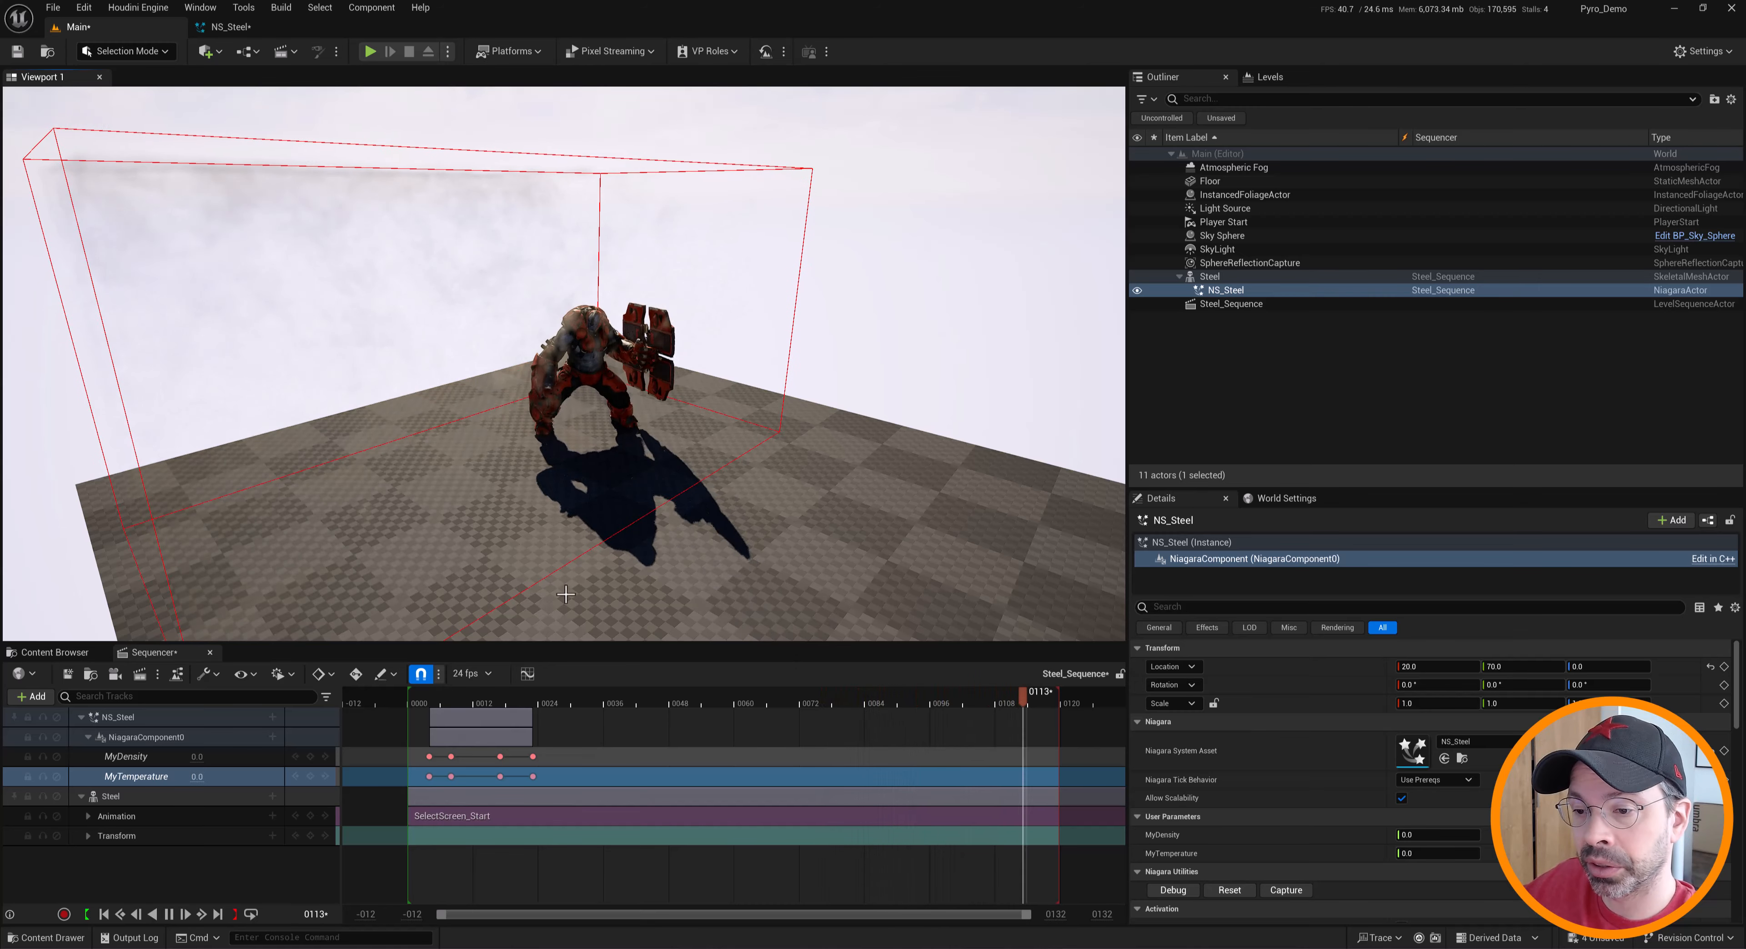
click(170, 915)
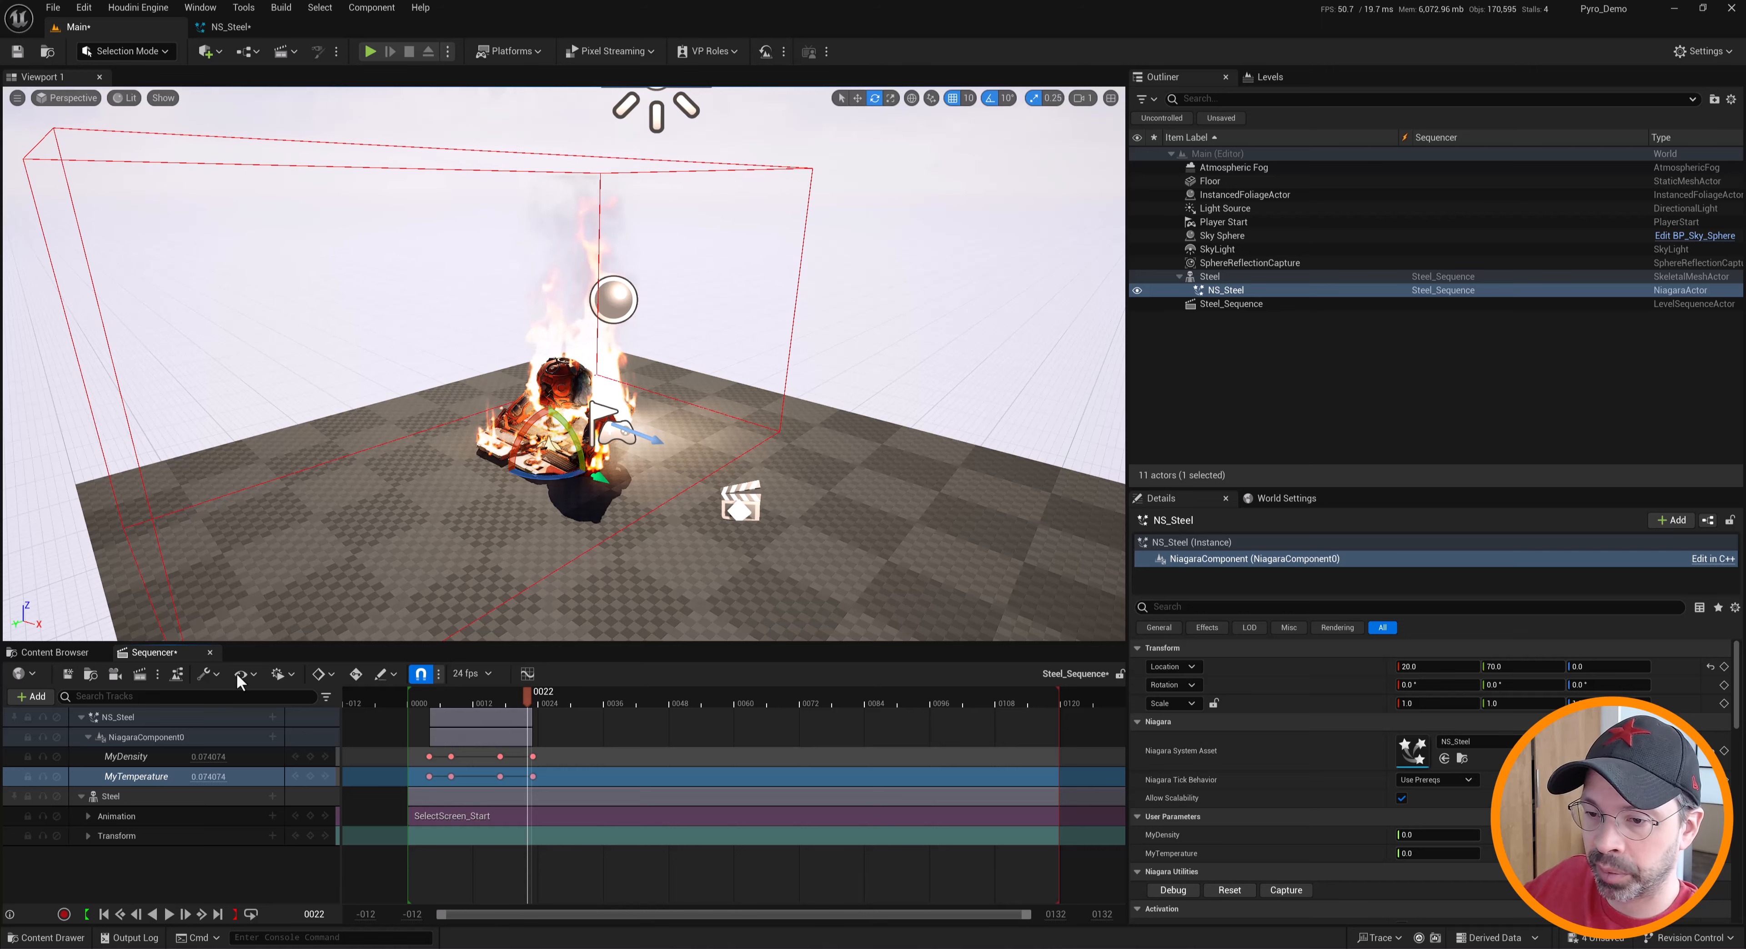
click(103, 915)
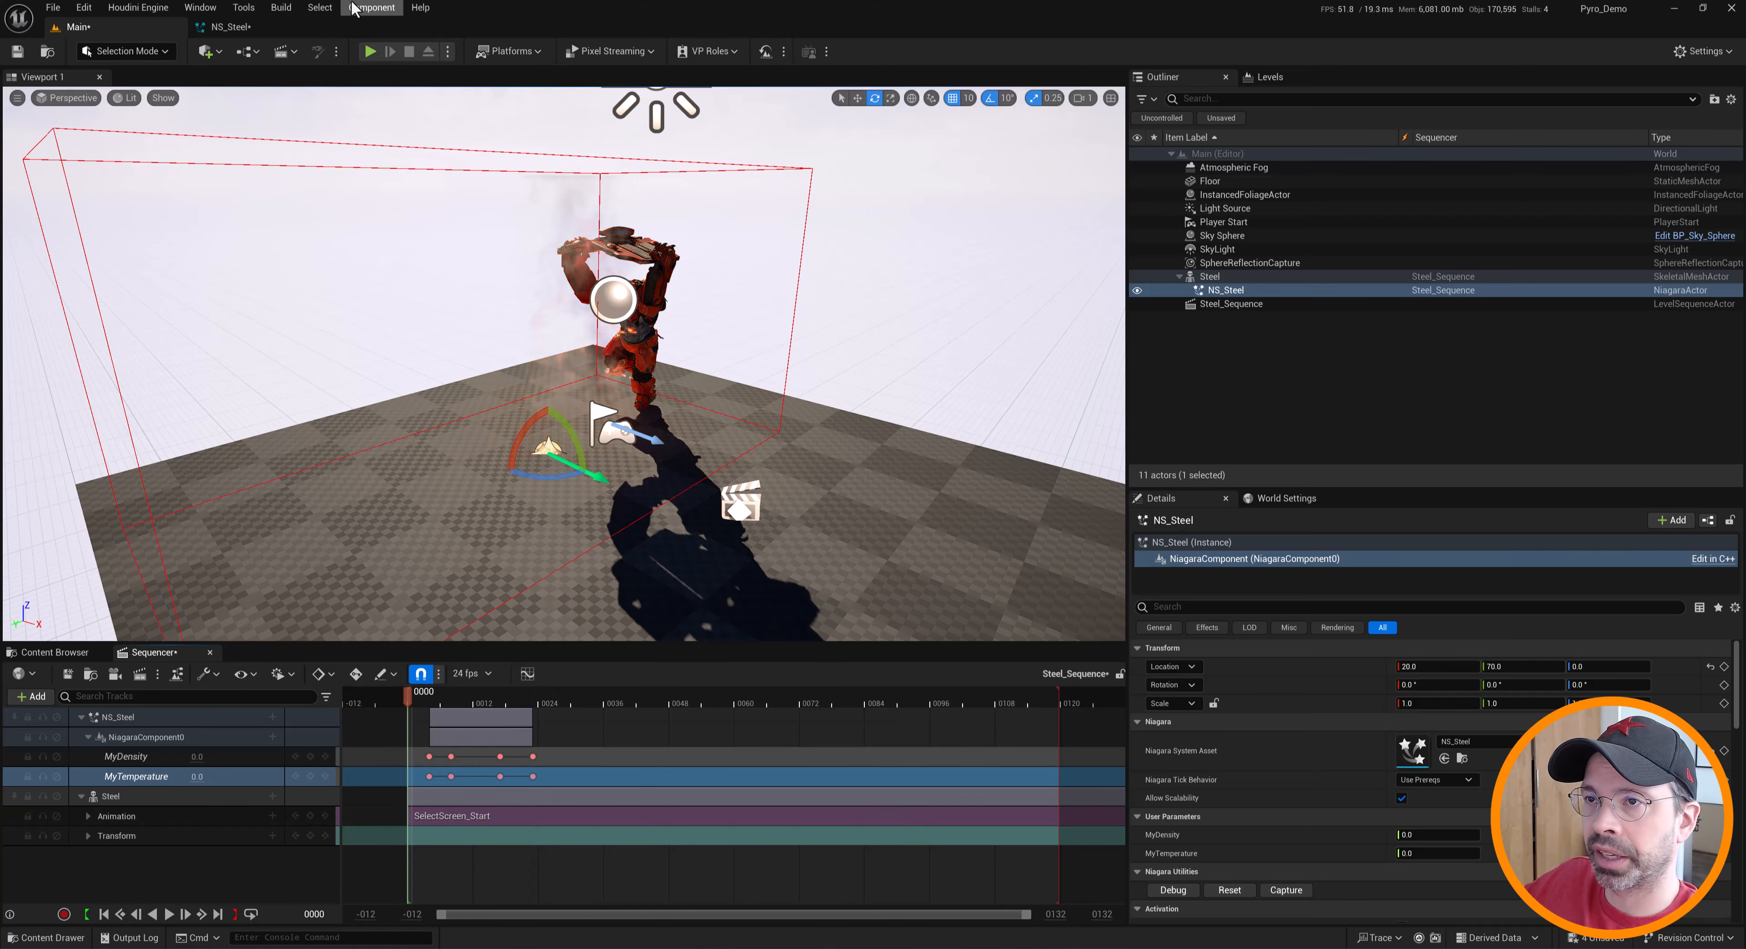
Add a Niagara System Life Cycle track to NiagaraComponent0 and set its mode to Desired Age
click(272, 737)
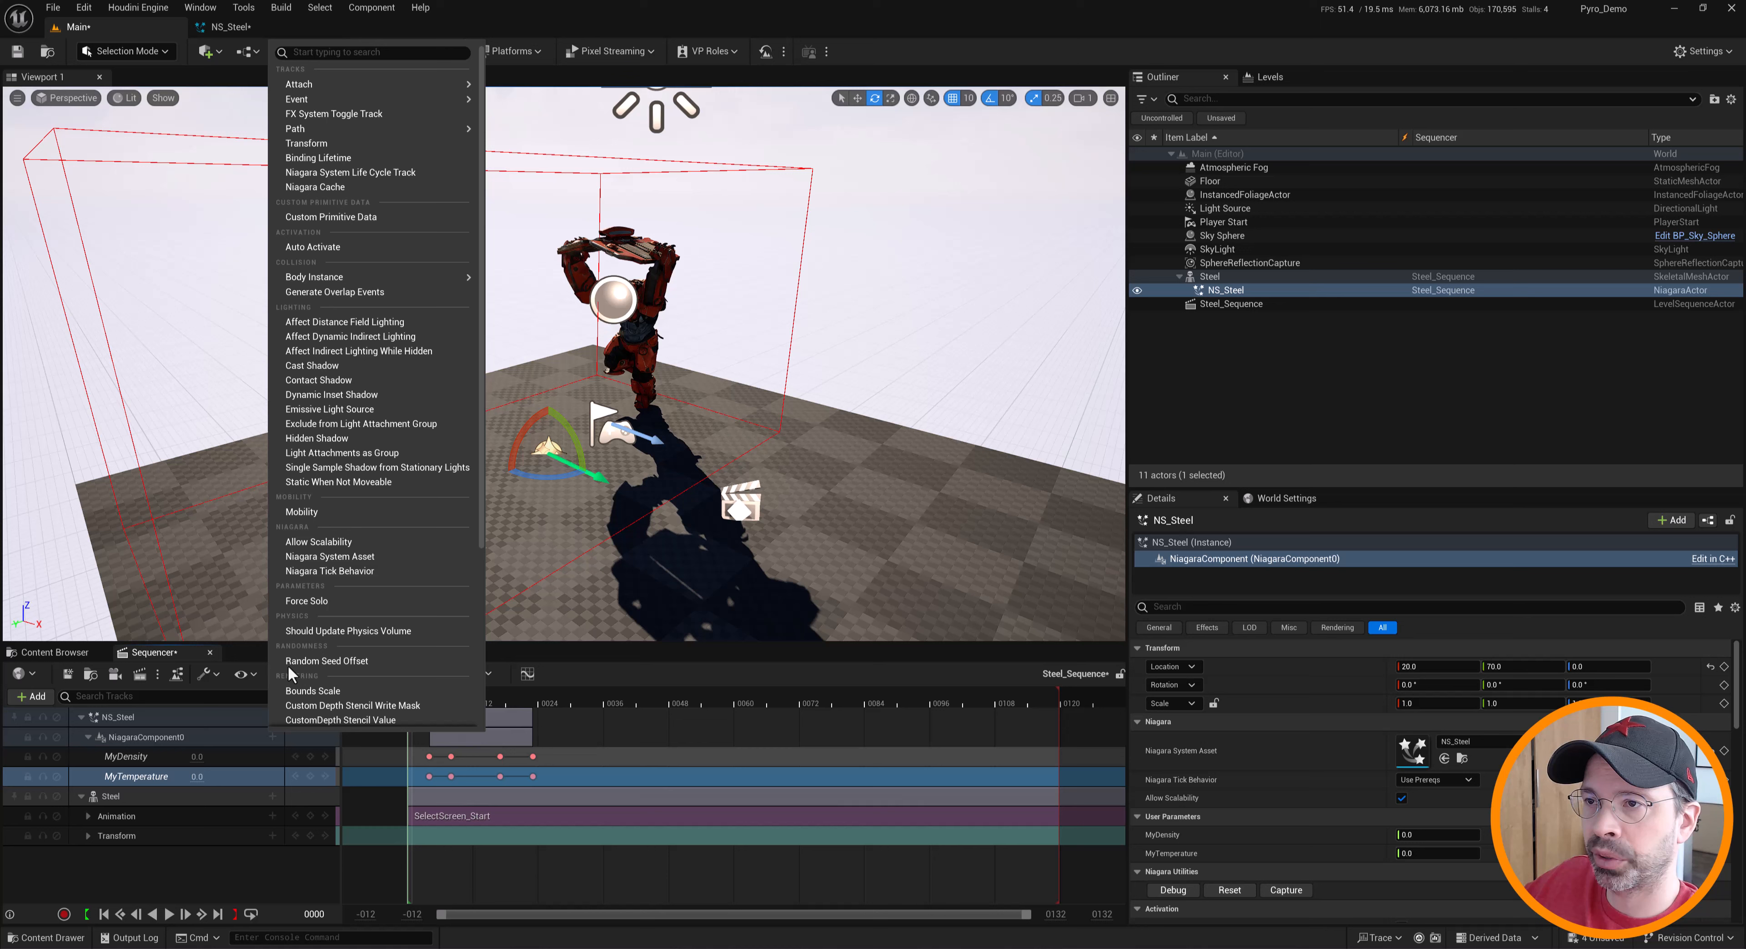
click(342, 176)
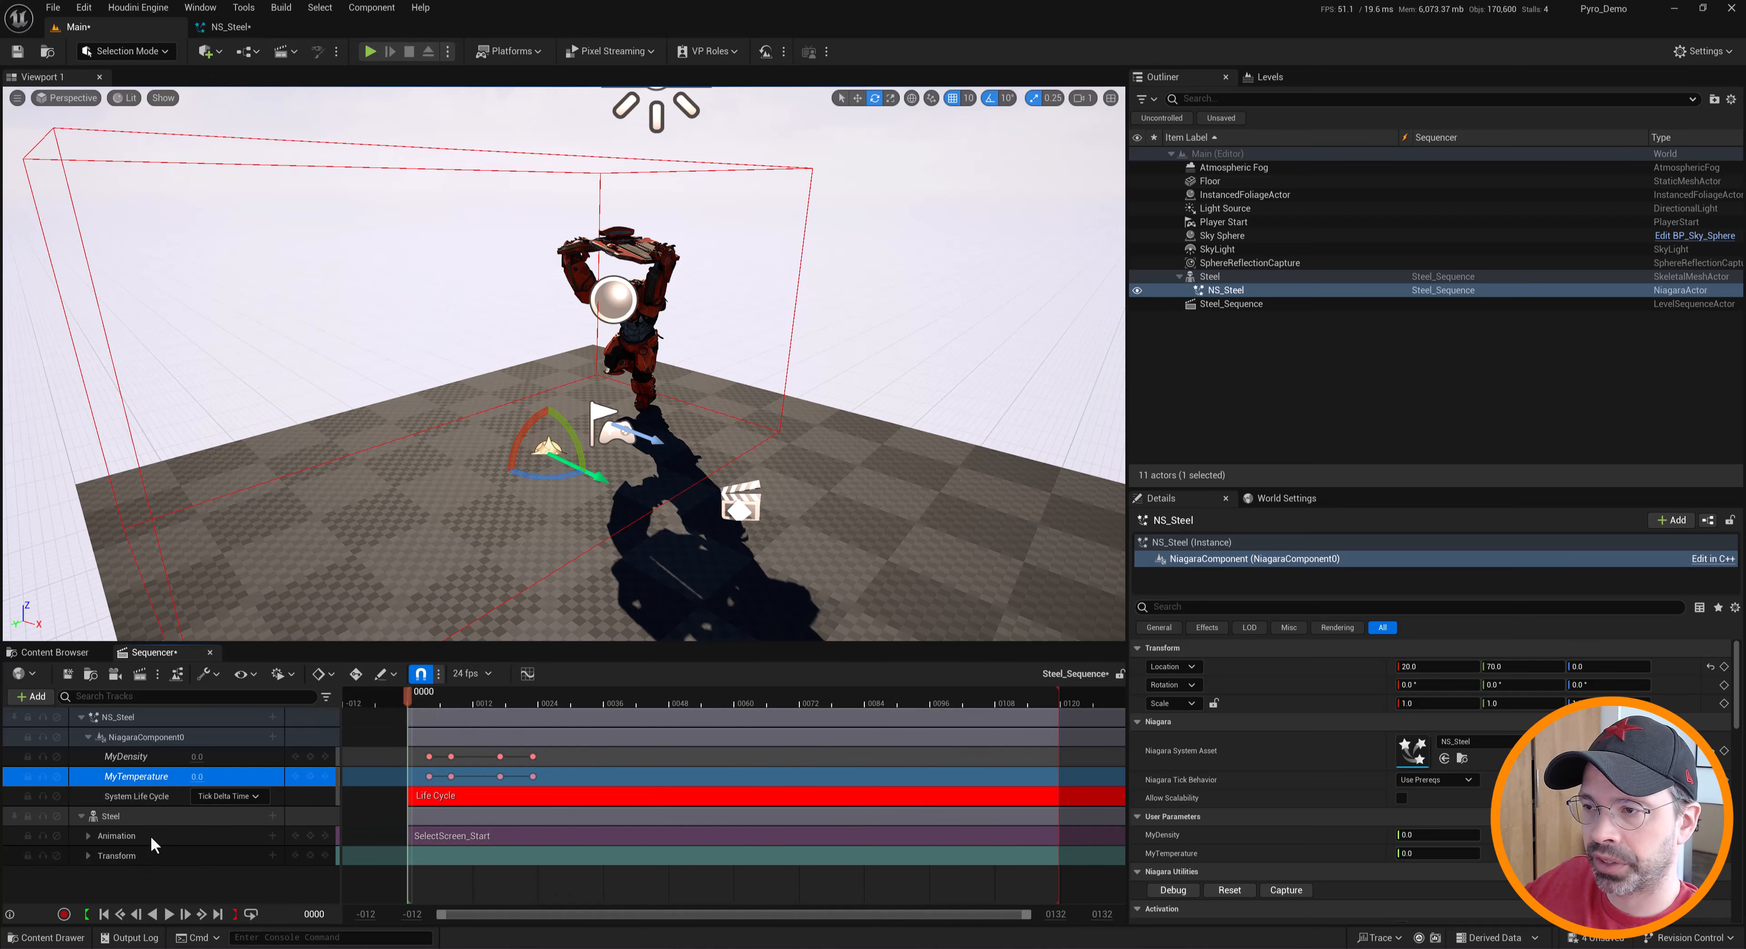
click(224, 797)
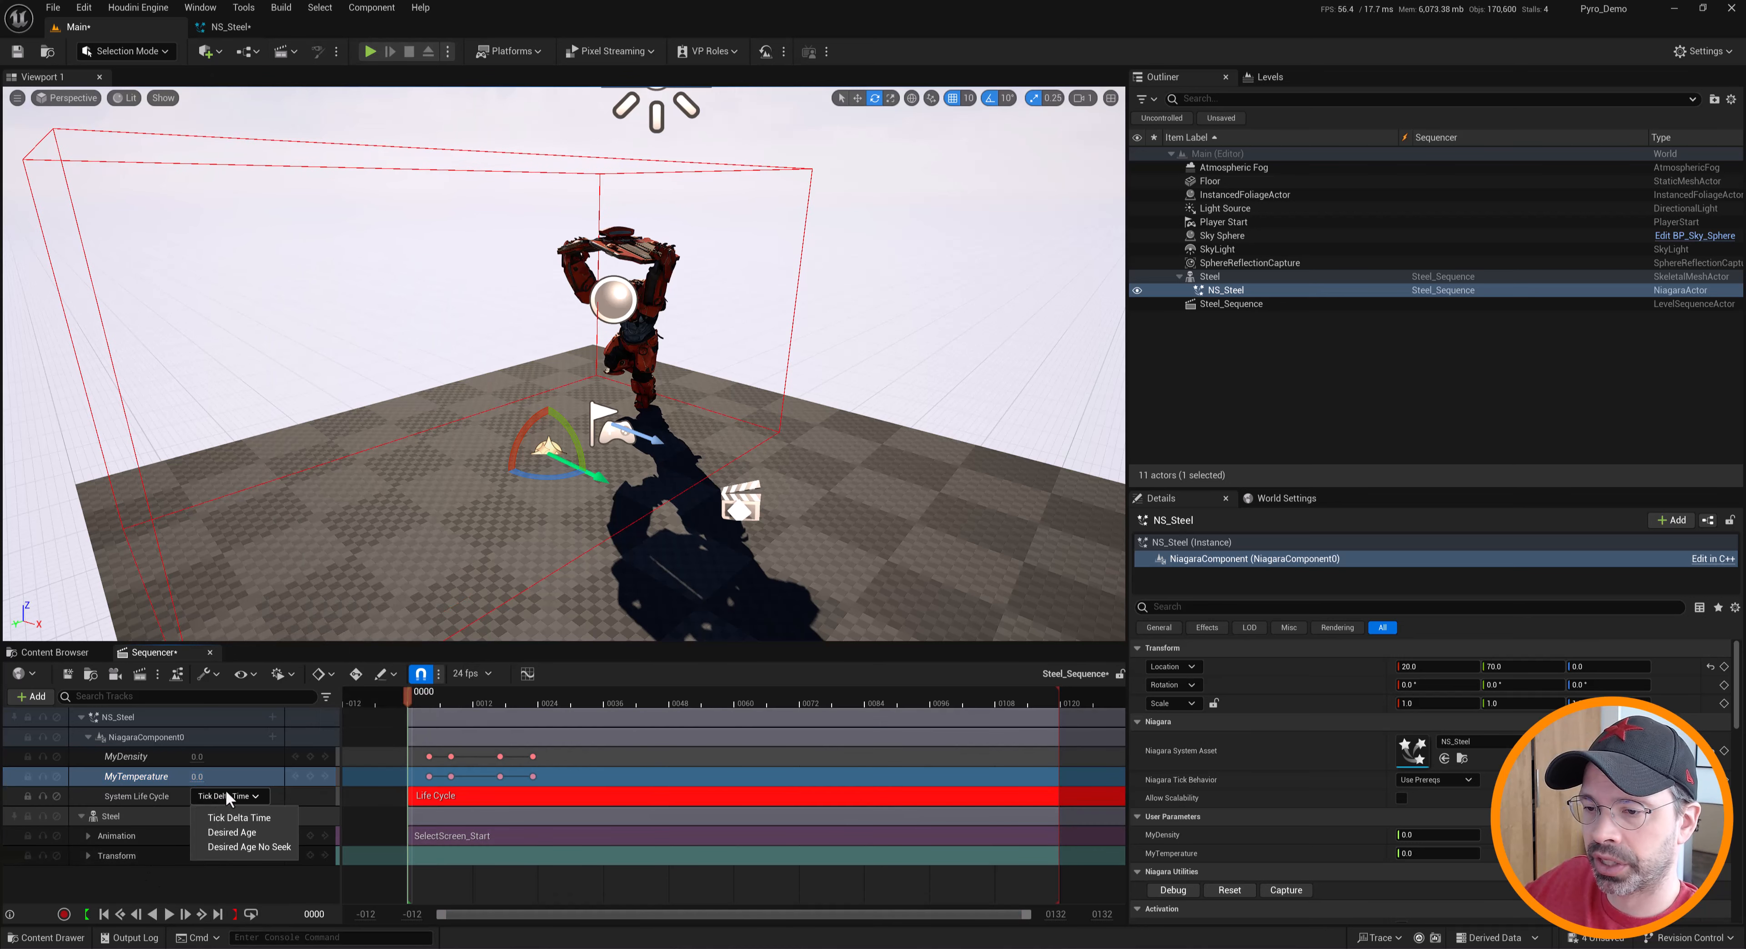
click(232, 833)
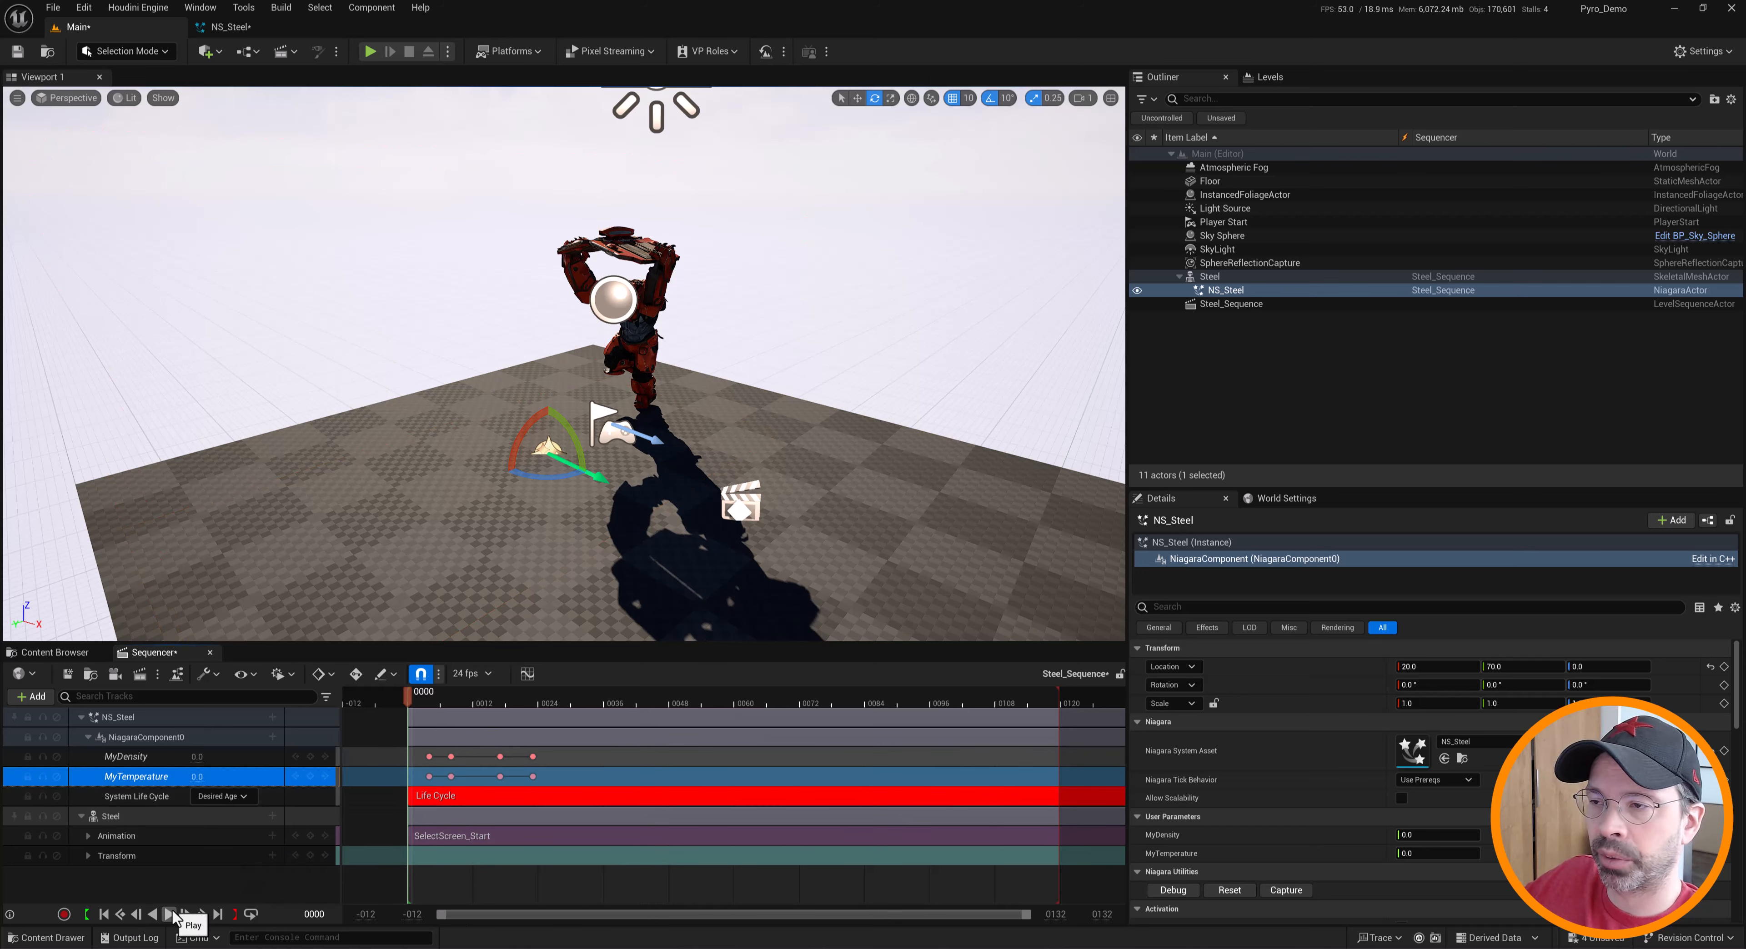
Replay the sequence from its beginning, stop it on frame 14 and inspect the fire around Steel
click(172, 917)
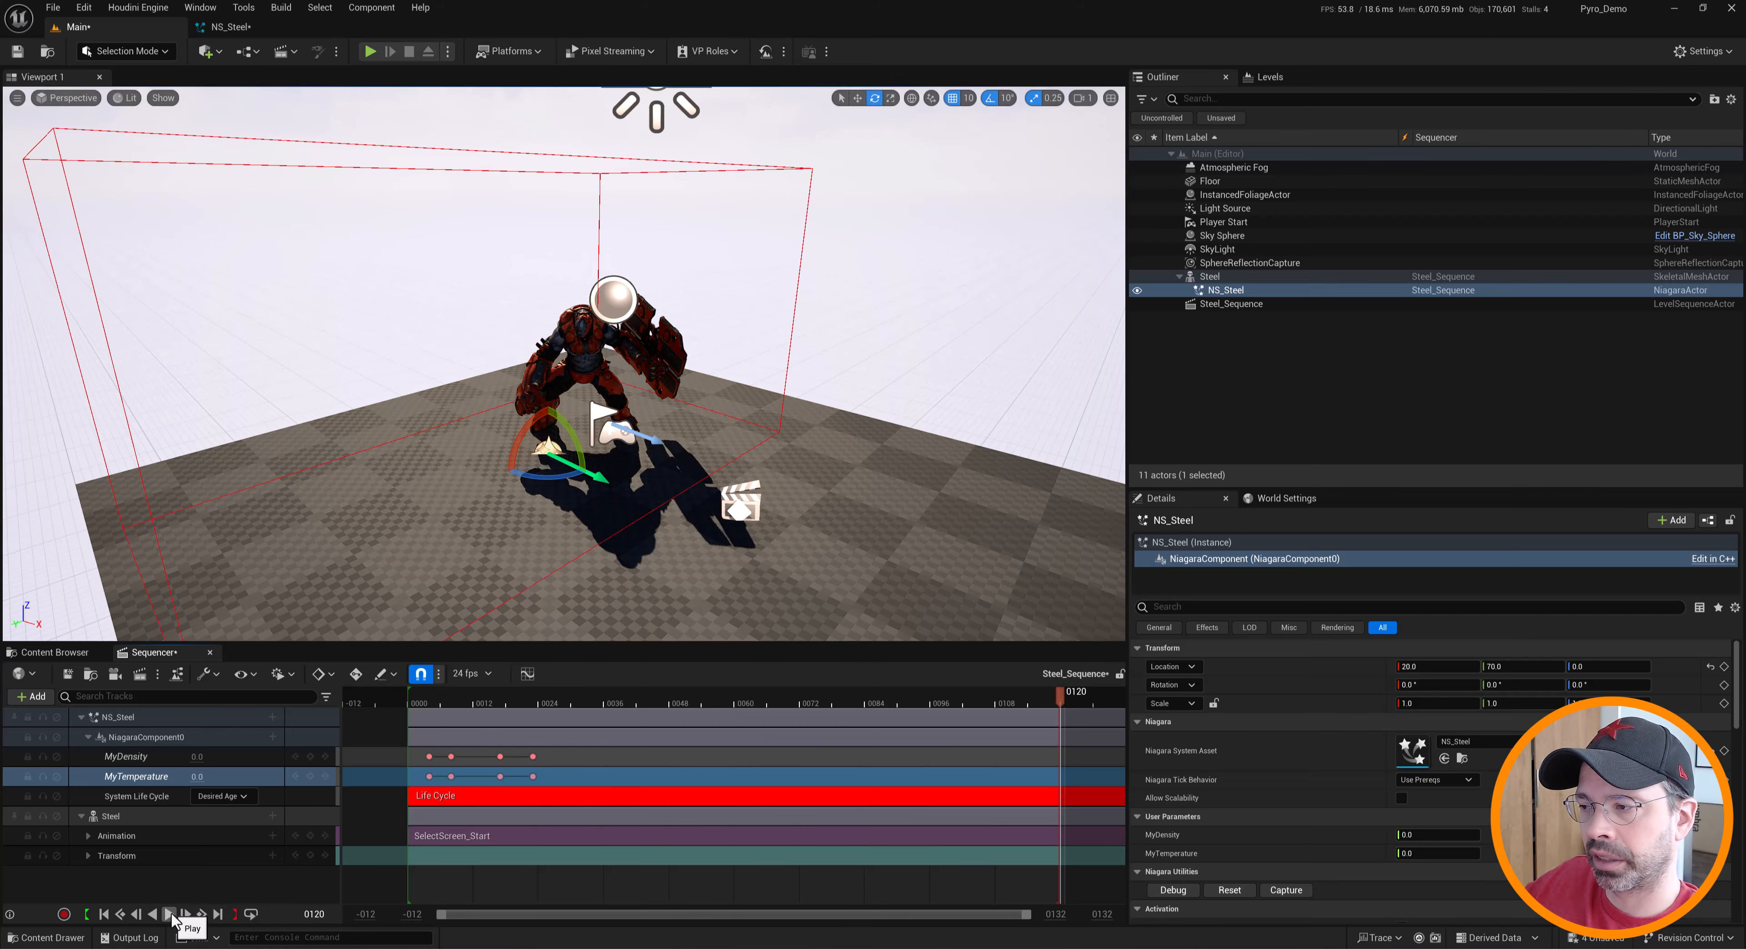
drag(457, 715, 403, 717)
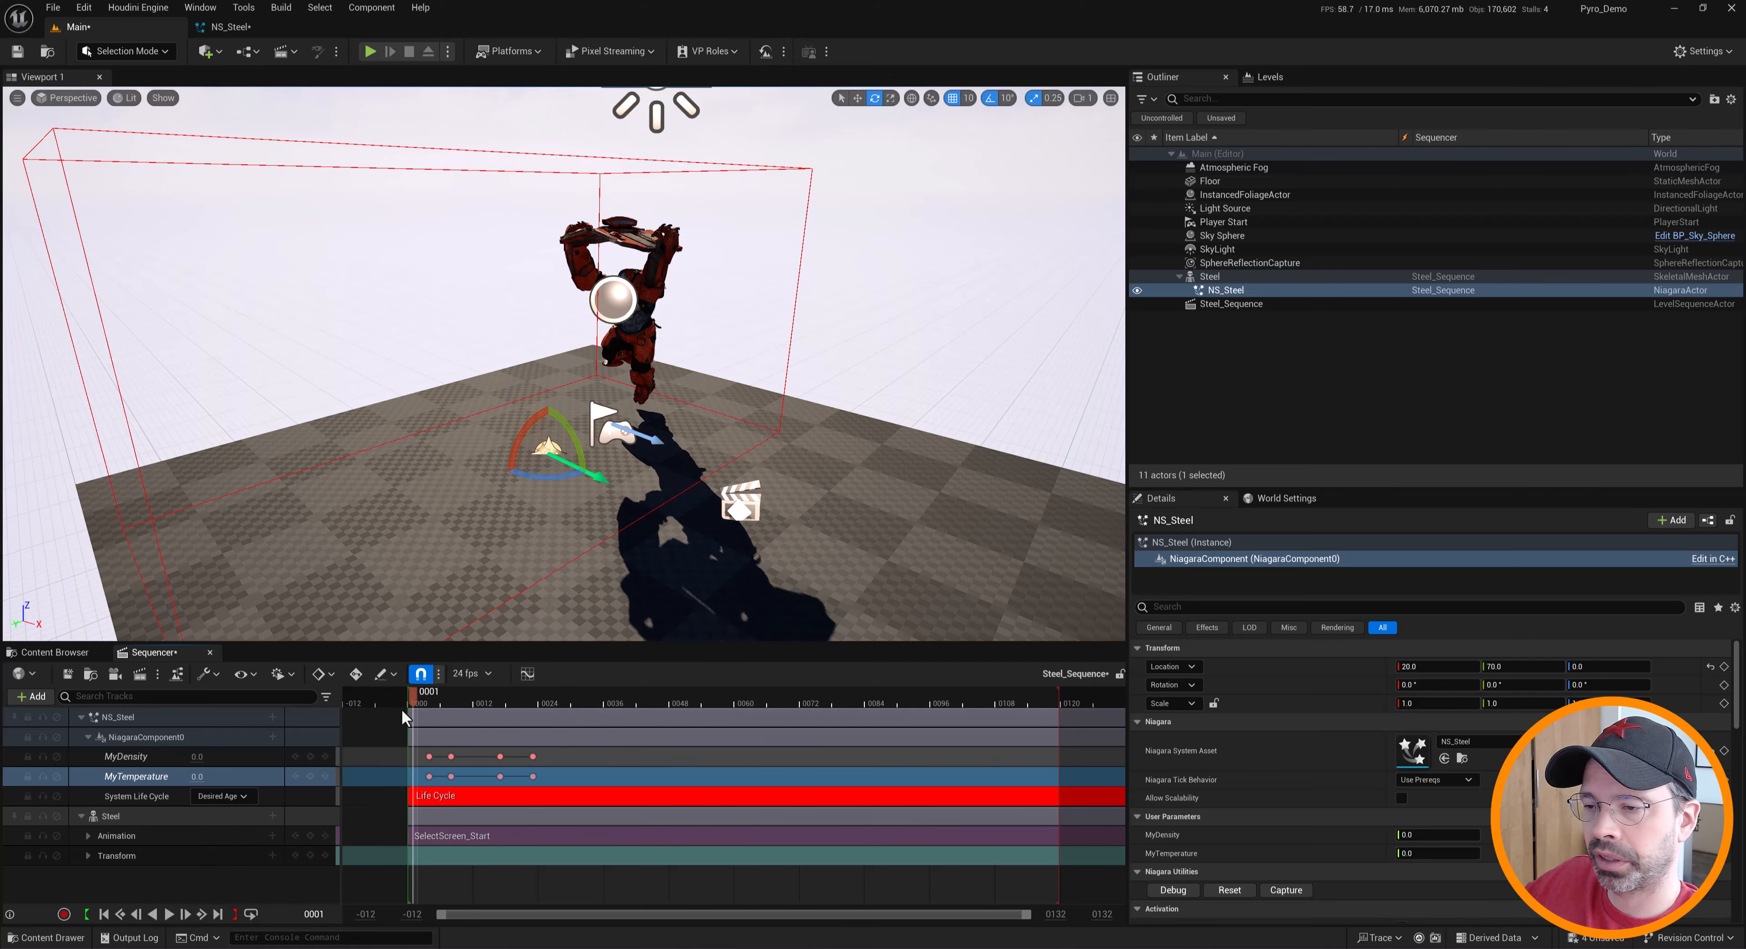
click(169, 915)
click(170, 915)
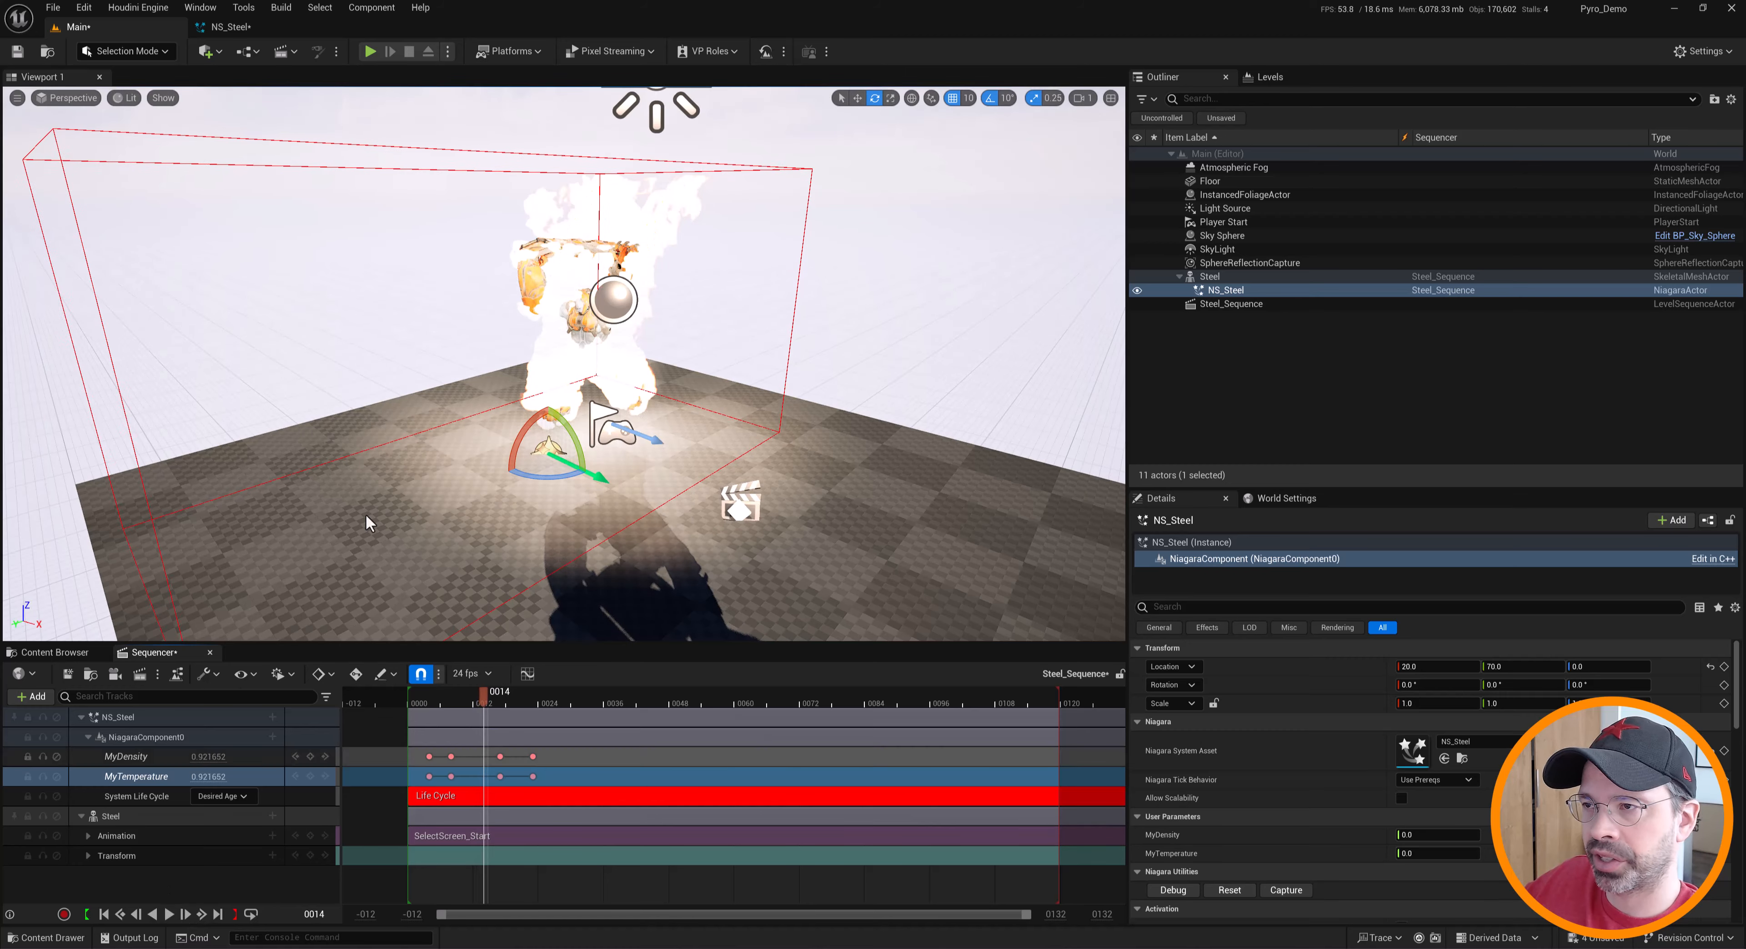
mouse_move(627, 244)
alt+mouse_down()
mouse_move(718, 247)
mouse_move(634, 245)
alt+mouse_up()
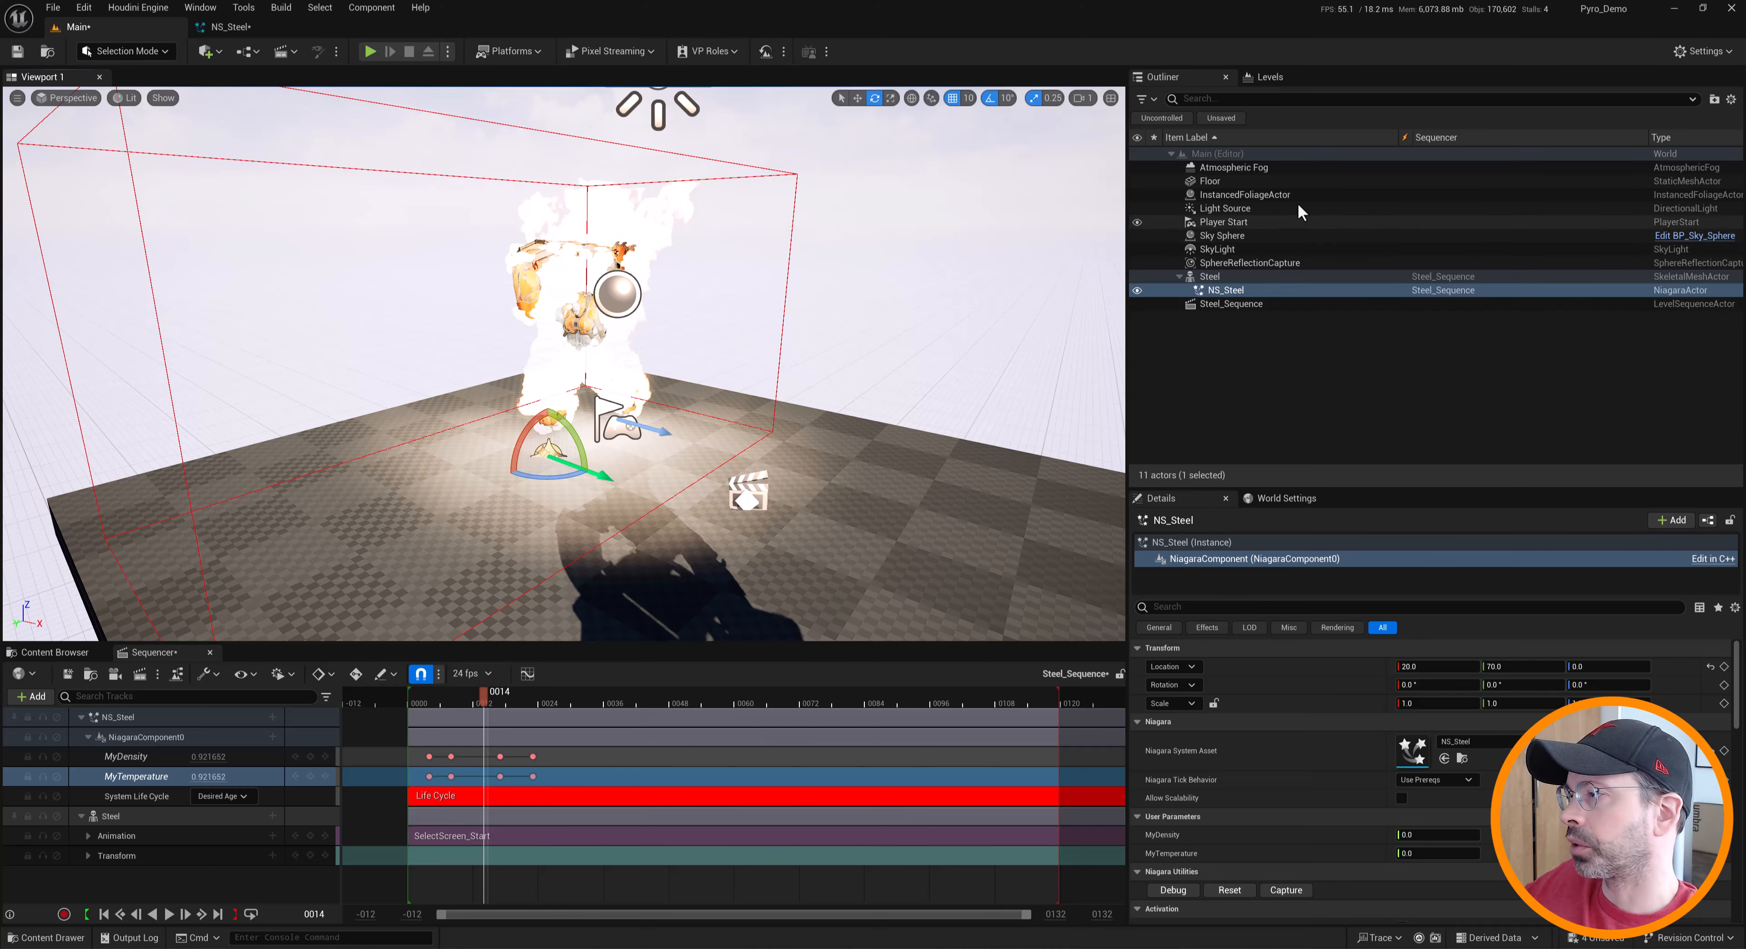
mouse_move(654, 335)
alt+mouse_down()
mouse_move(653, 366)
mouse_move(745, 353)
mouse_move(657, 339)
mouse_move(685, 343)
alt+mouse_up()
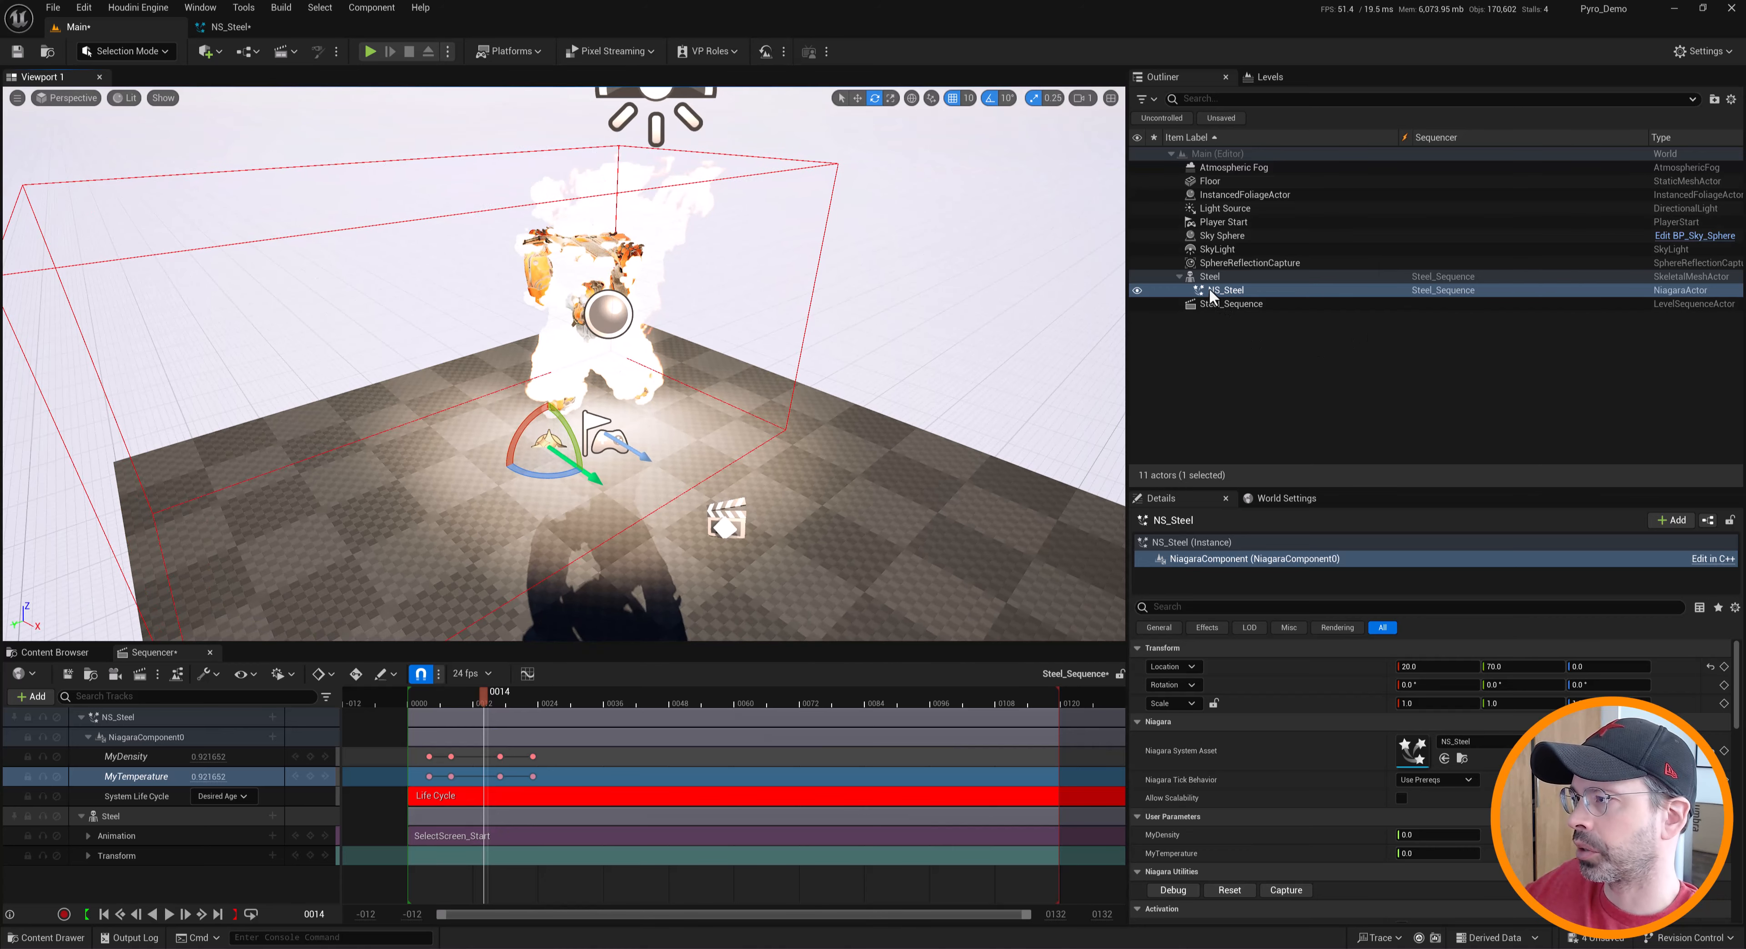
Delete Atmospheric Fog, InstancedFoliageActor, Light Source, Player Start, Sky Sphere, SkyLight and SphereReflectionCapture from the level
click(1243, 266)
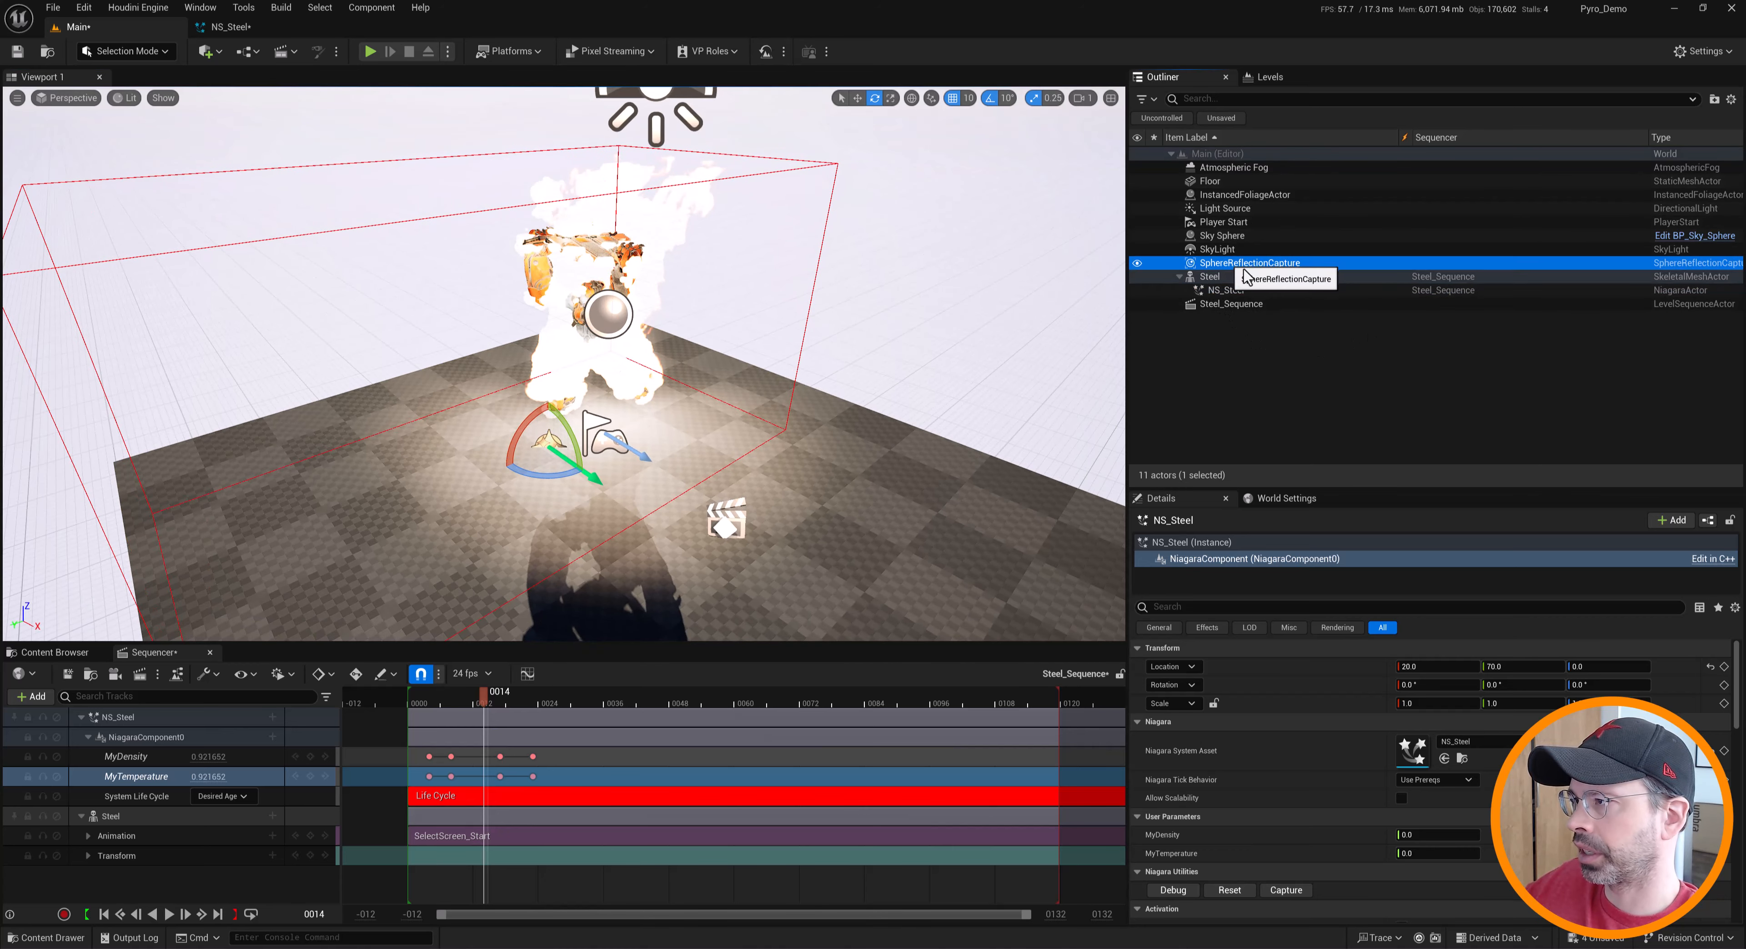
ctrl+click(1217, 250)
ctrl+click(1224, 236)
ctrl+click(1227, 223)
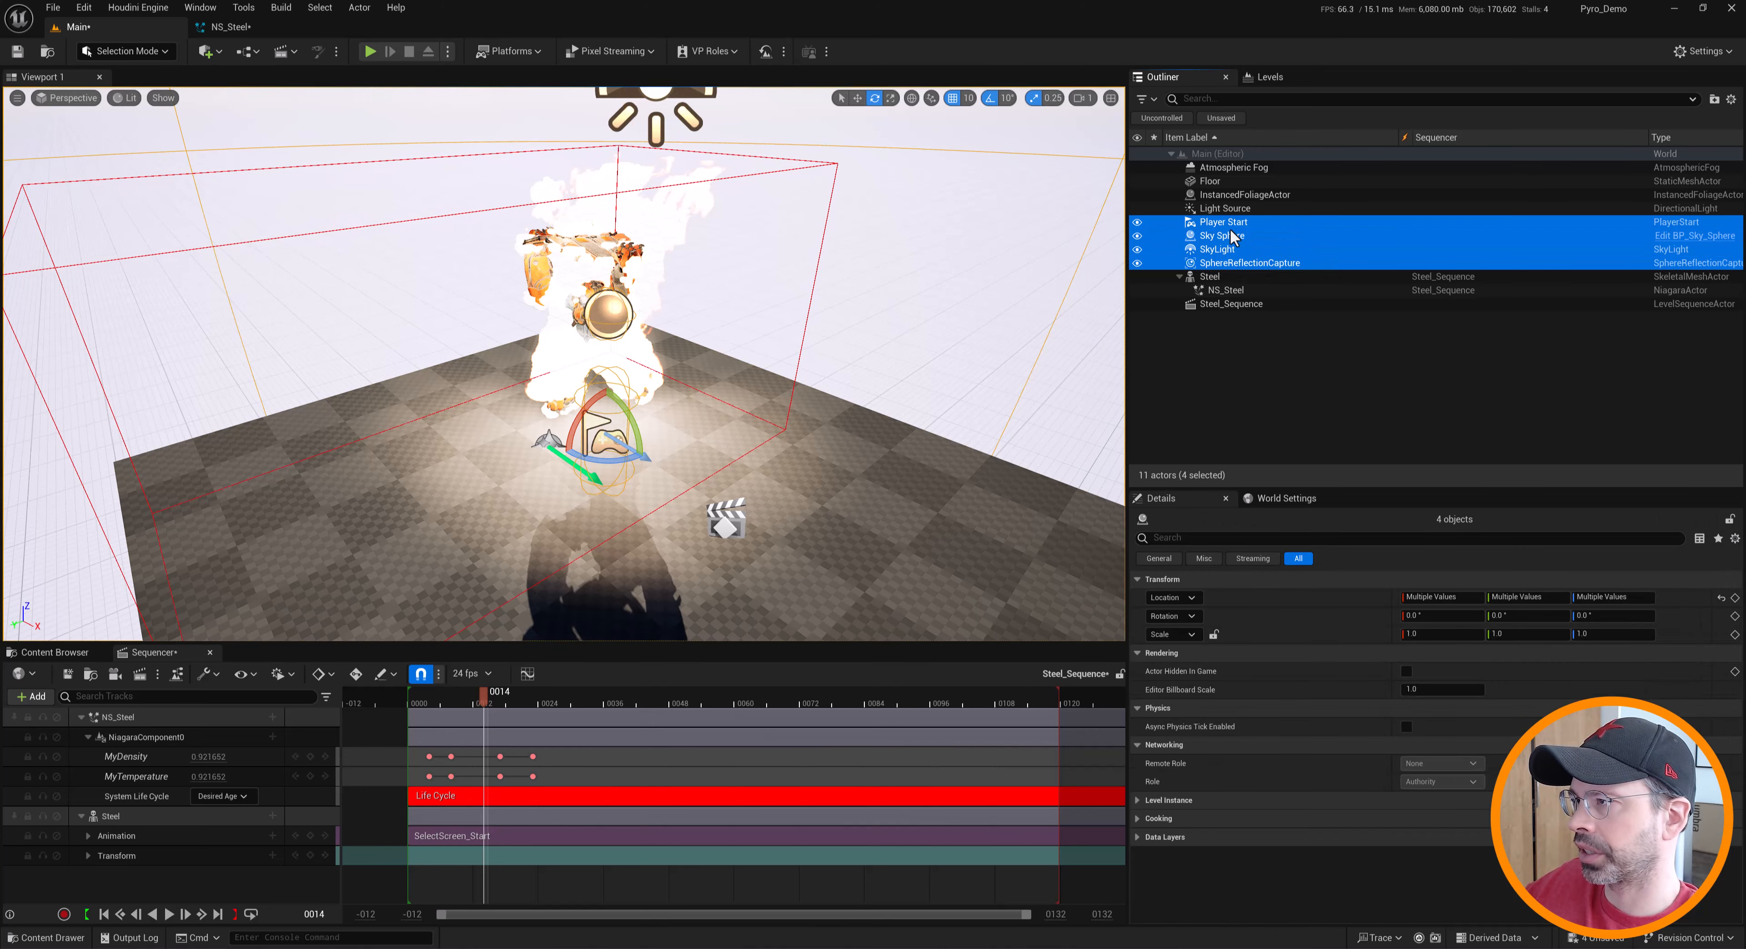
shift+click(1227, 196)
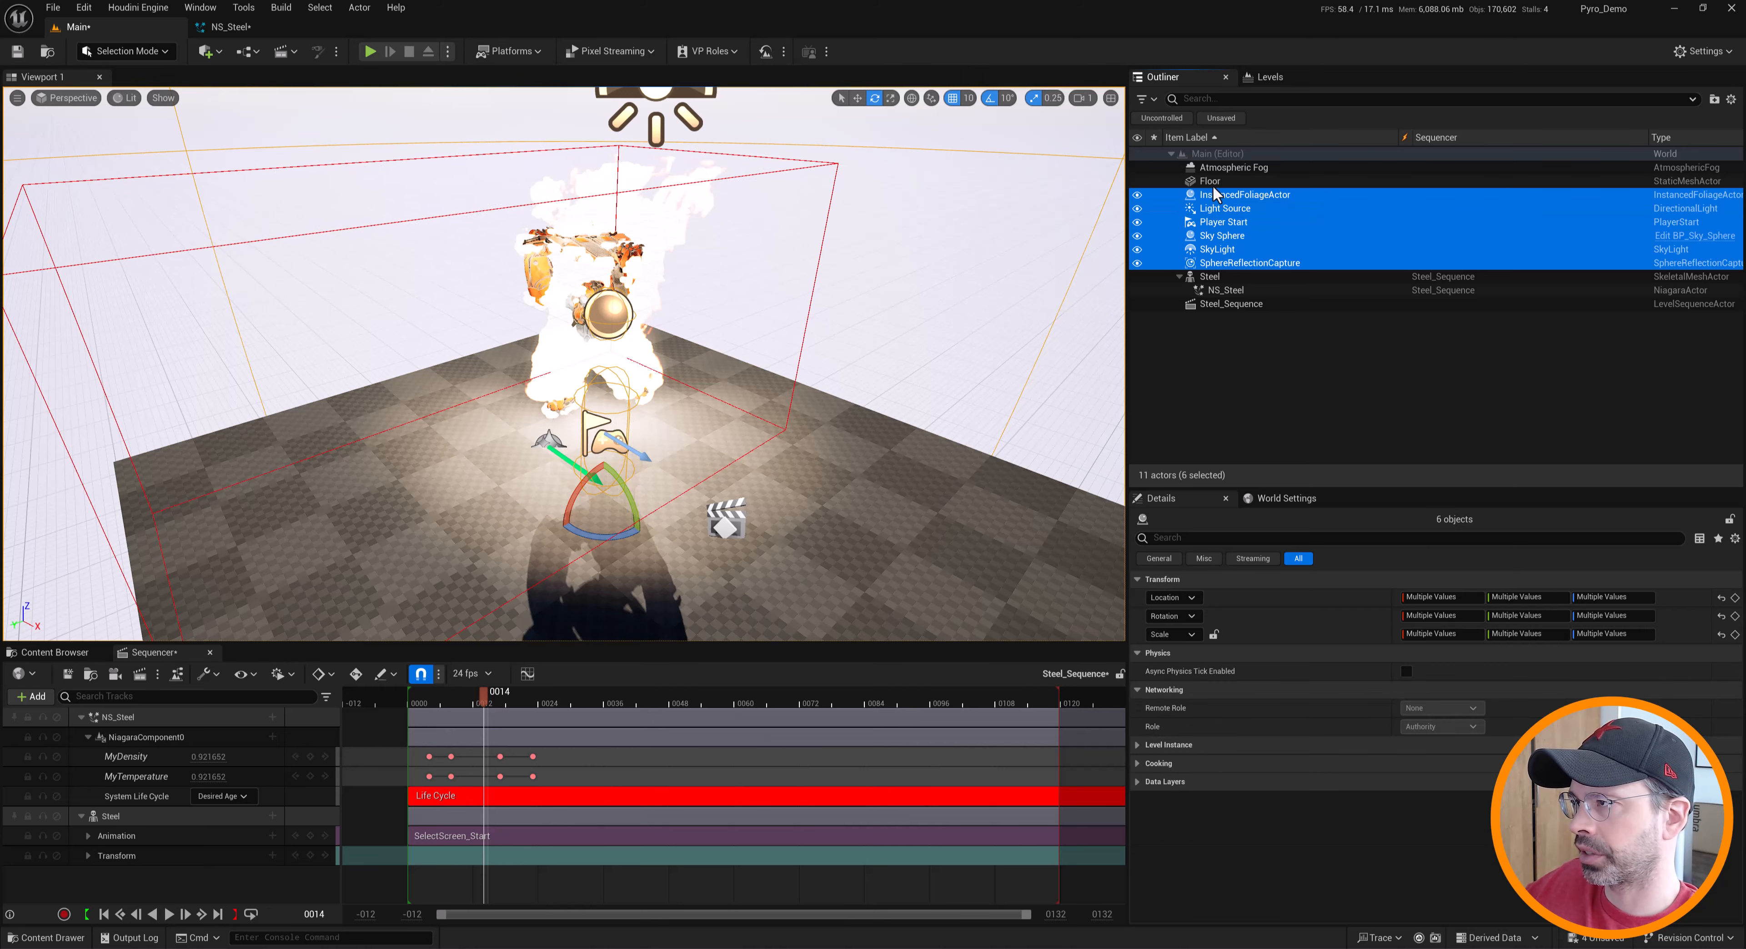
ctrl+click(1220, 168)
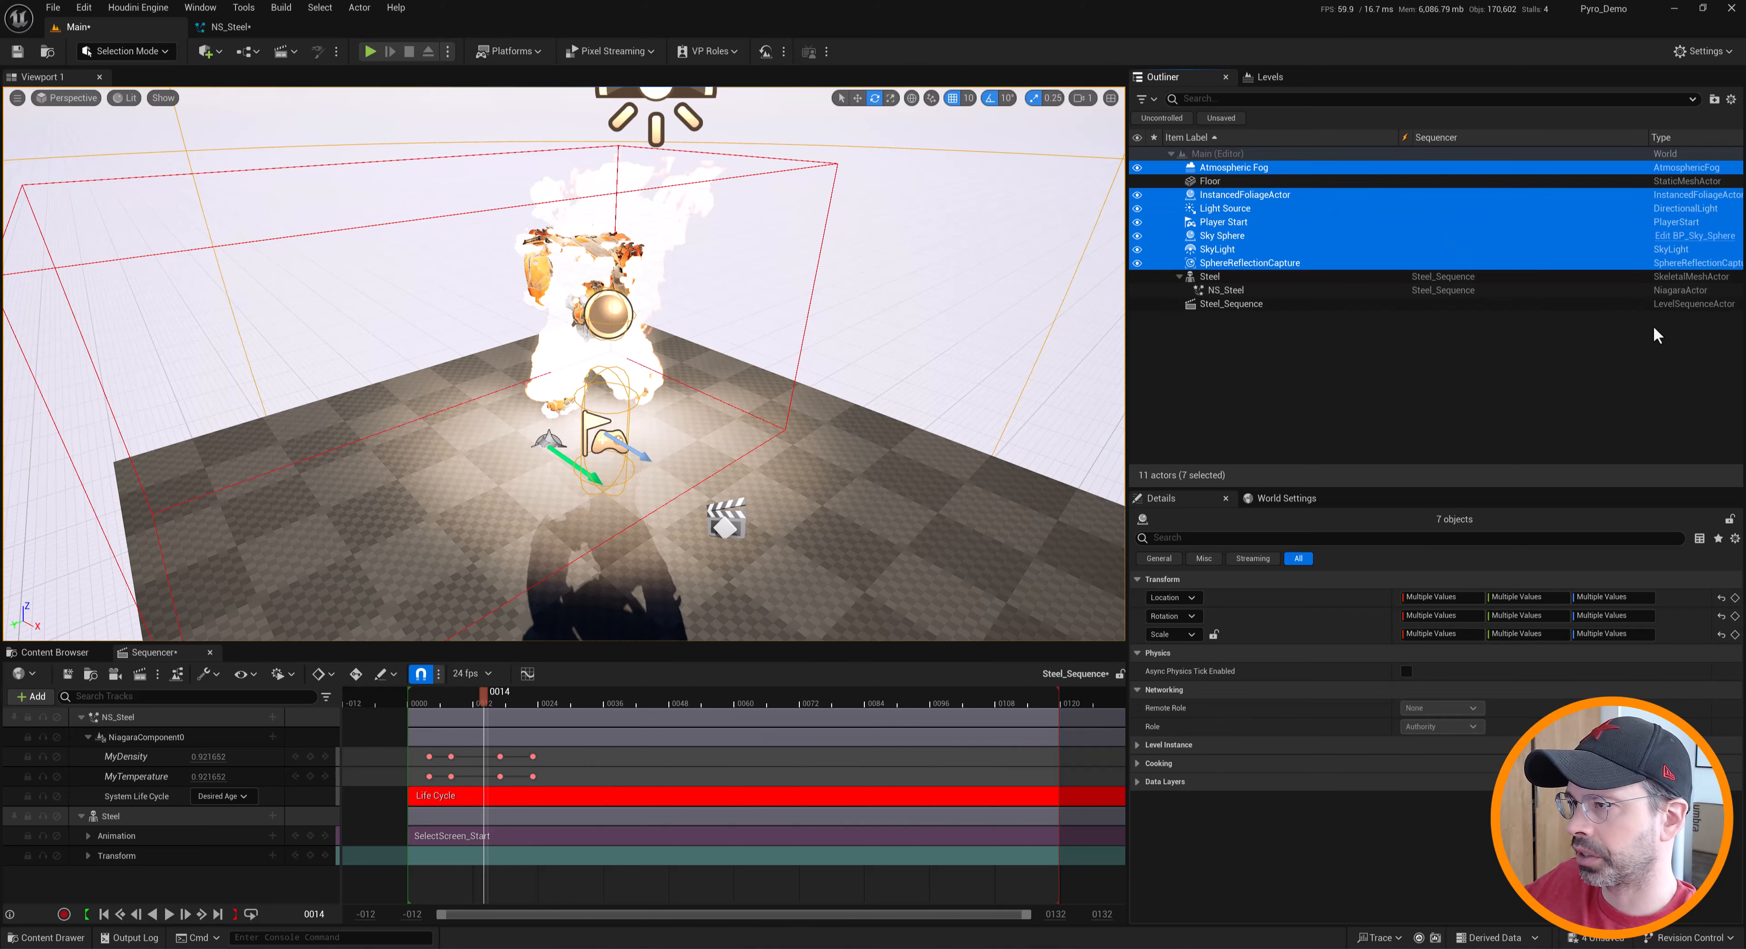
key(Delete)
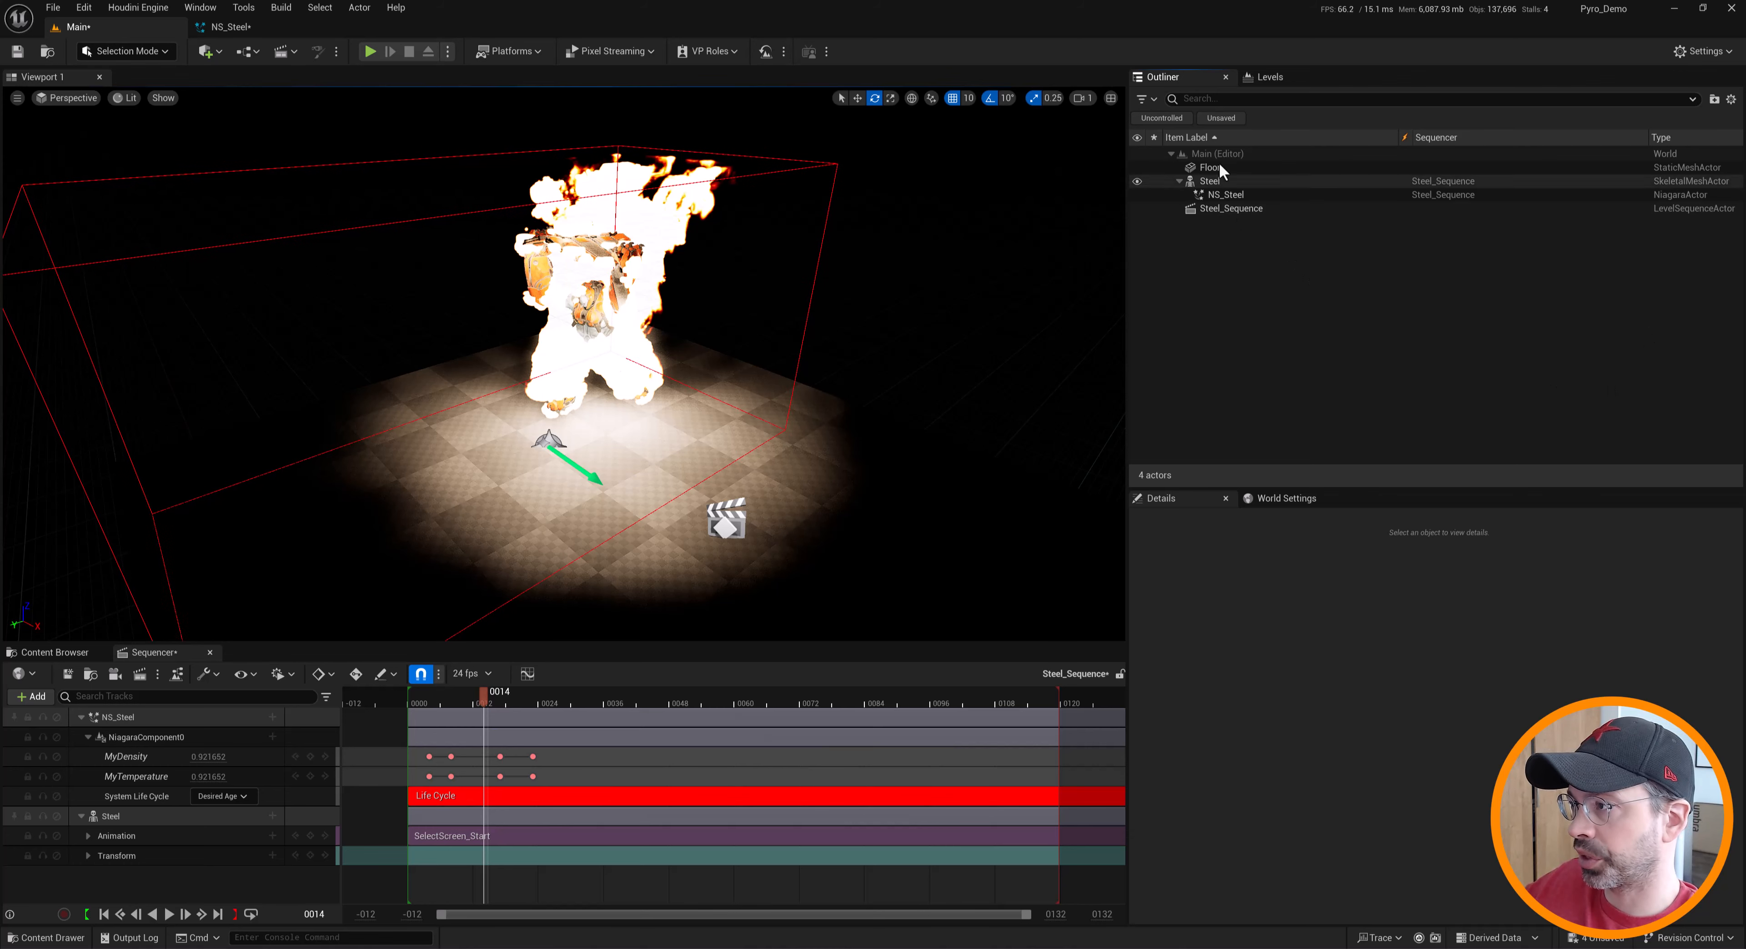
alt+drag(663, 370, 610, 373)
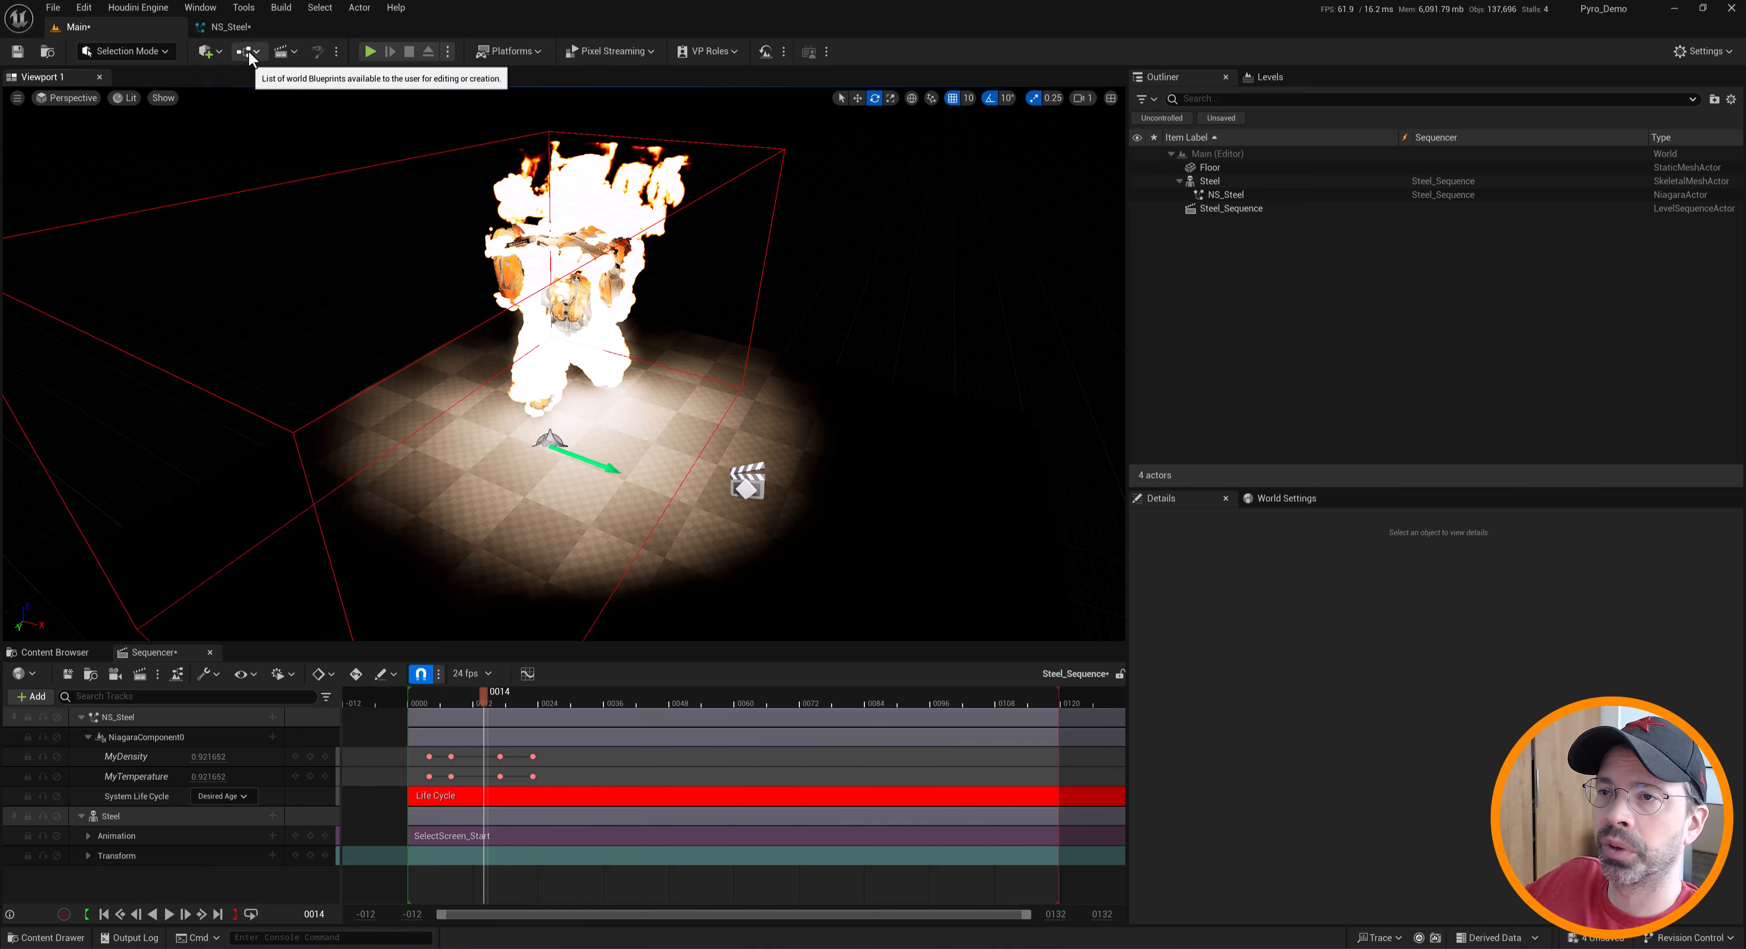
alt+drag(610, 373, 583, 380)
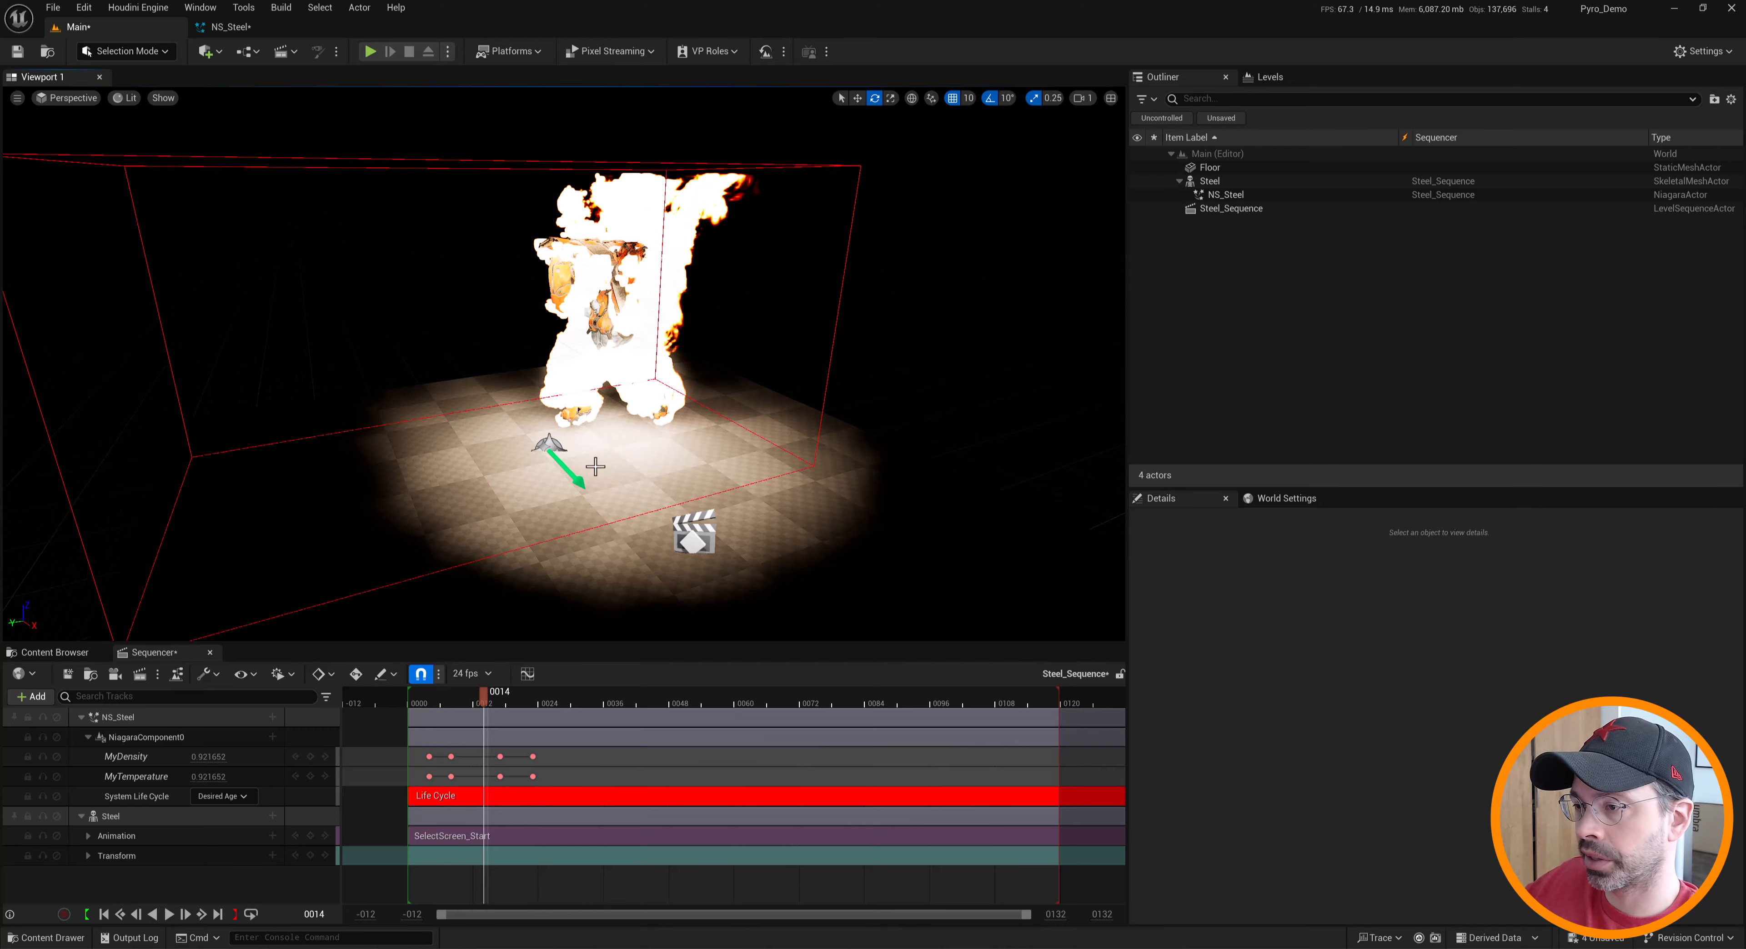
Play the sequence and stop it on frame 17 to inspect the fire lighting the dark scene
mouse_move(595, 466)
alt+mouse_down()
mouse_move(732, 499)
mouse_move(543, 519)
alt+mouse_up()
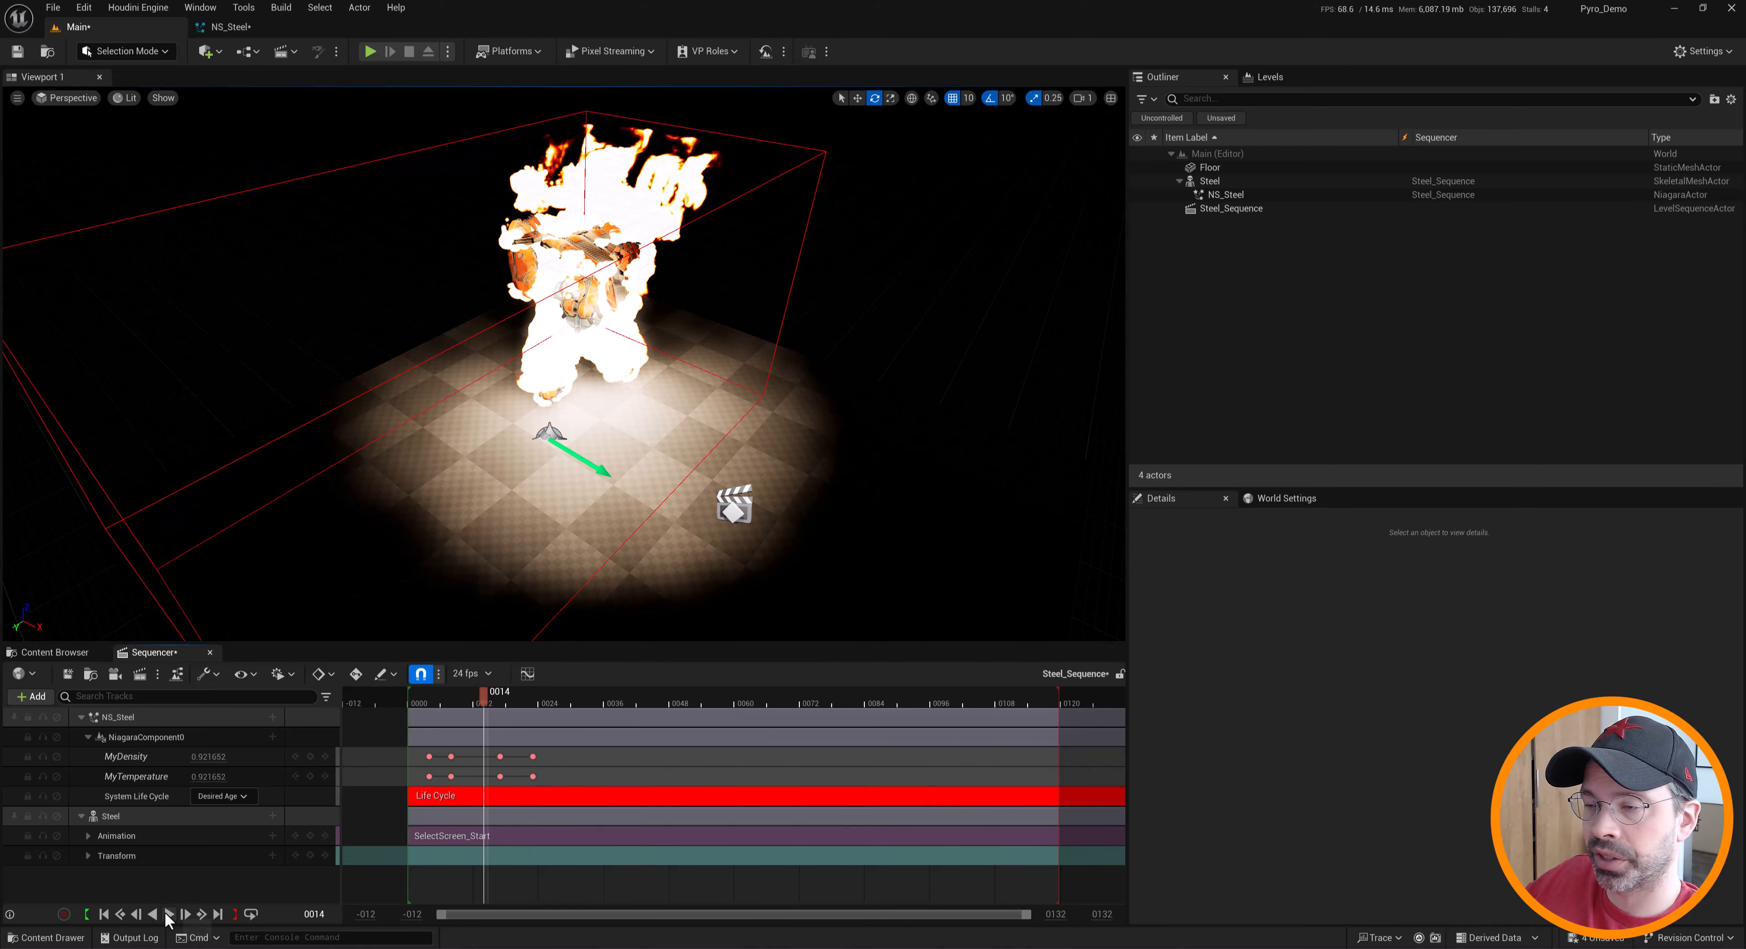
click(168, 917)
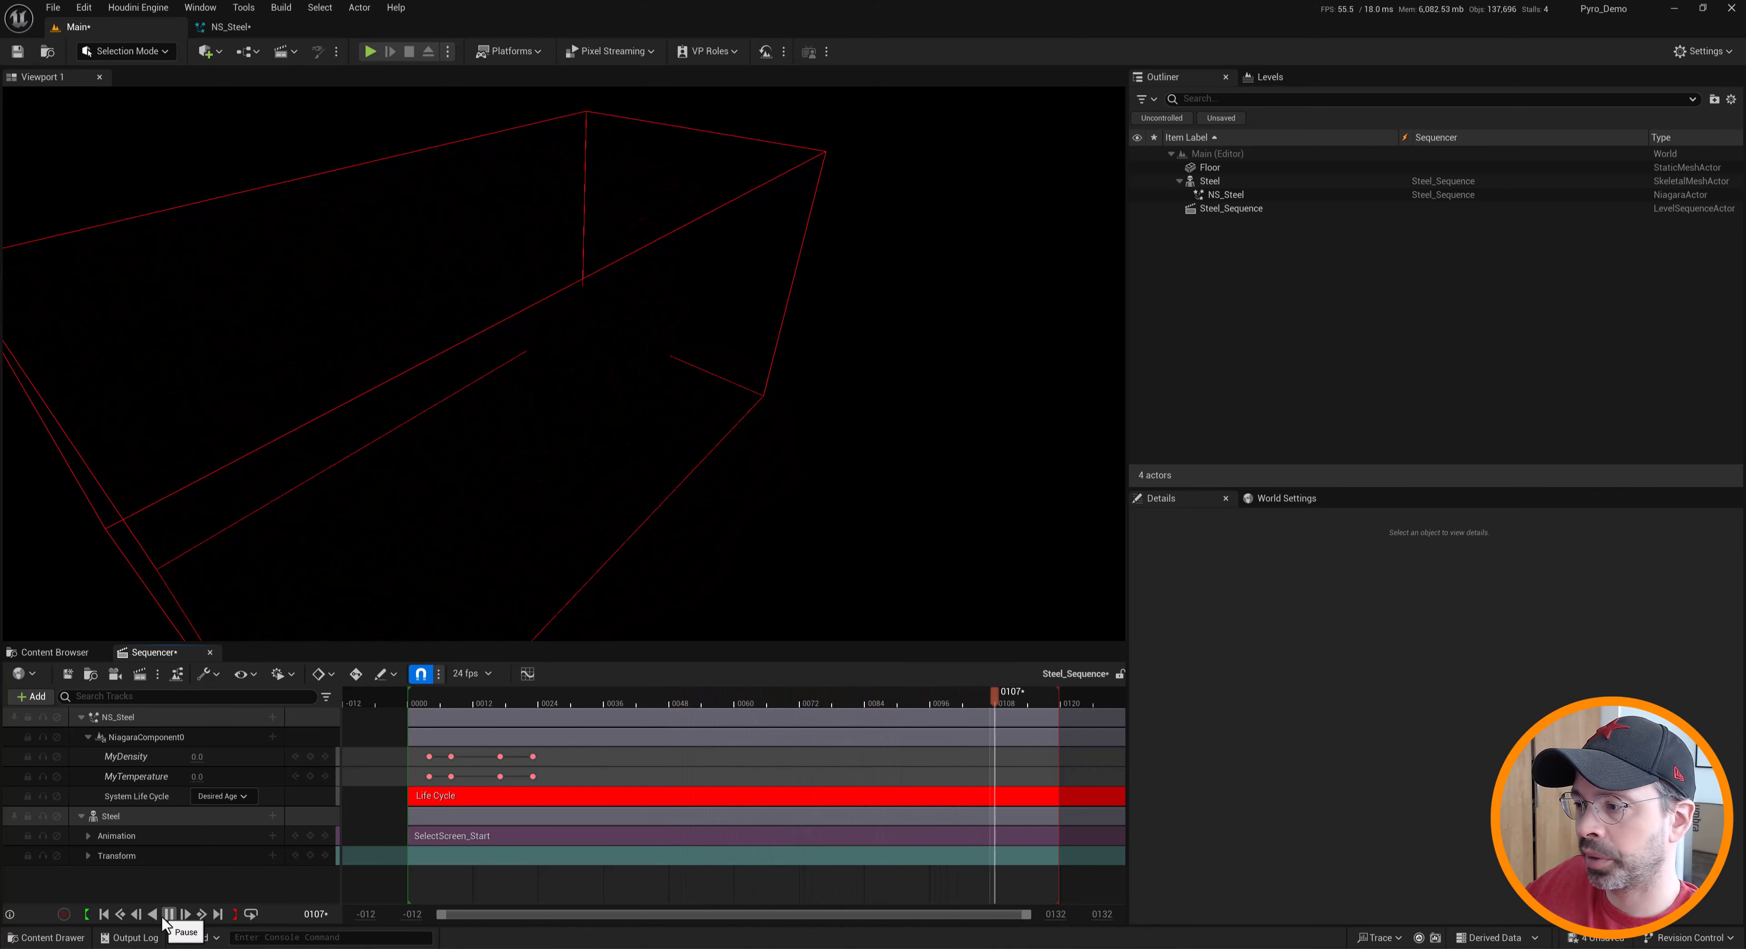
click(168, 915)
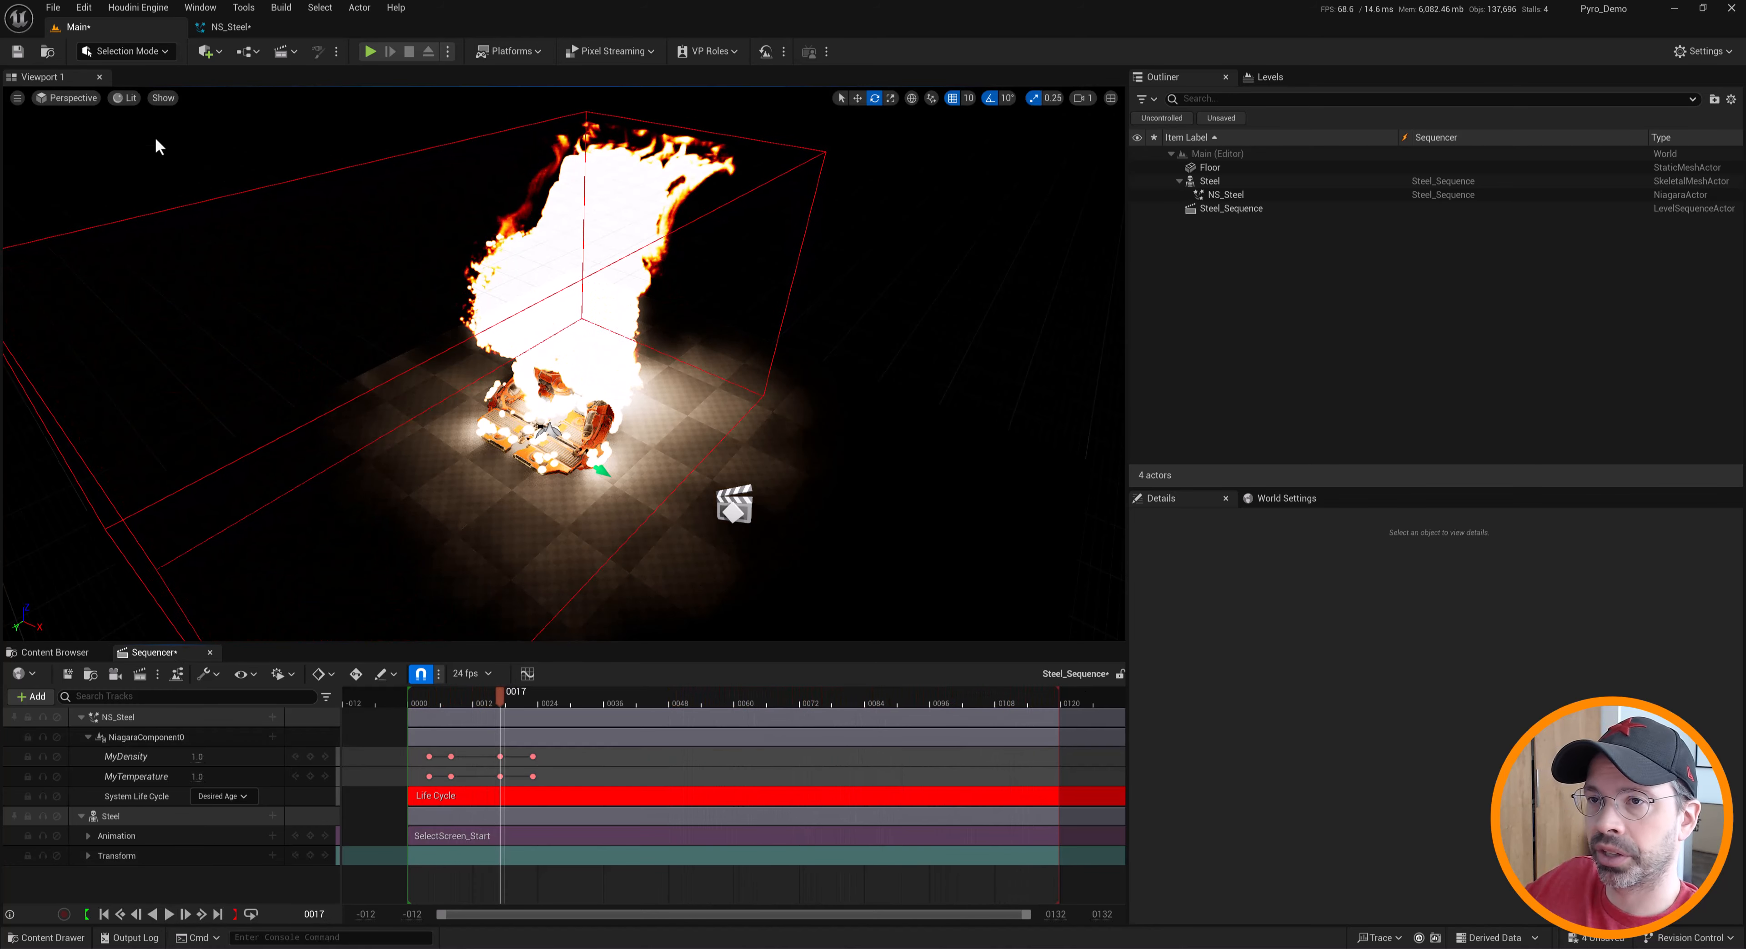
Preview the fire in the Path Tracing view mode, then return the viewport to Lit
click(126, 100)
click(244, 290)
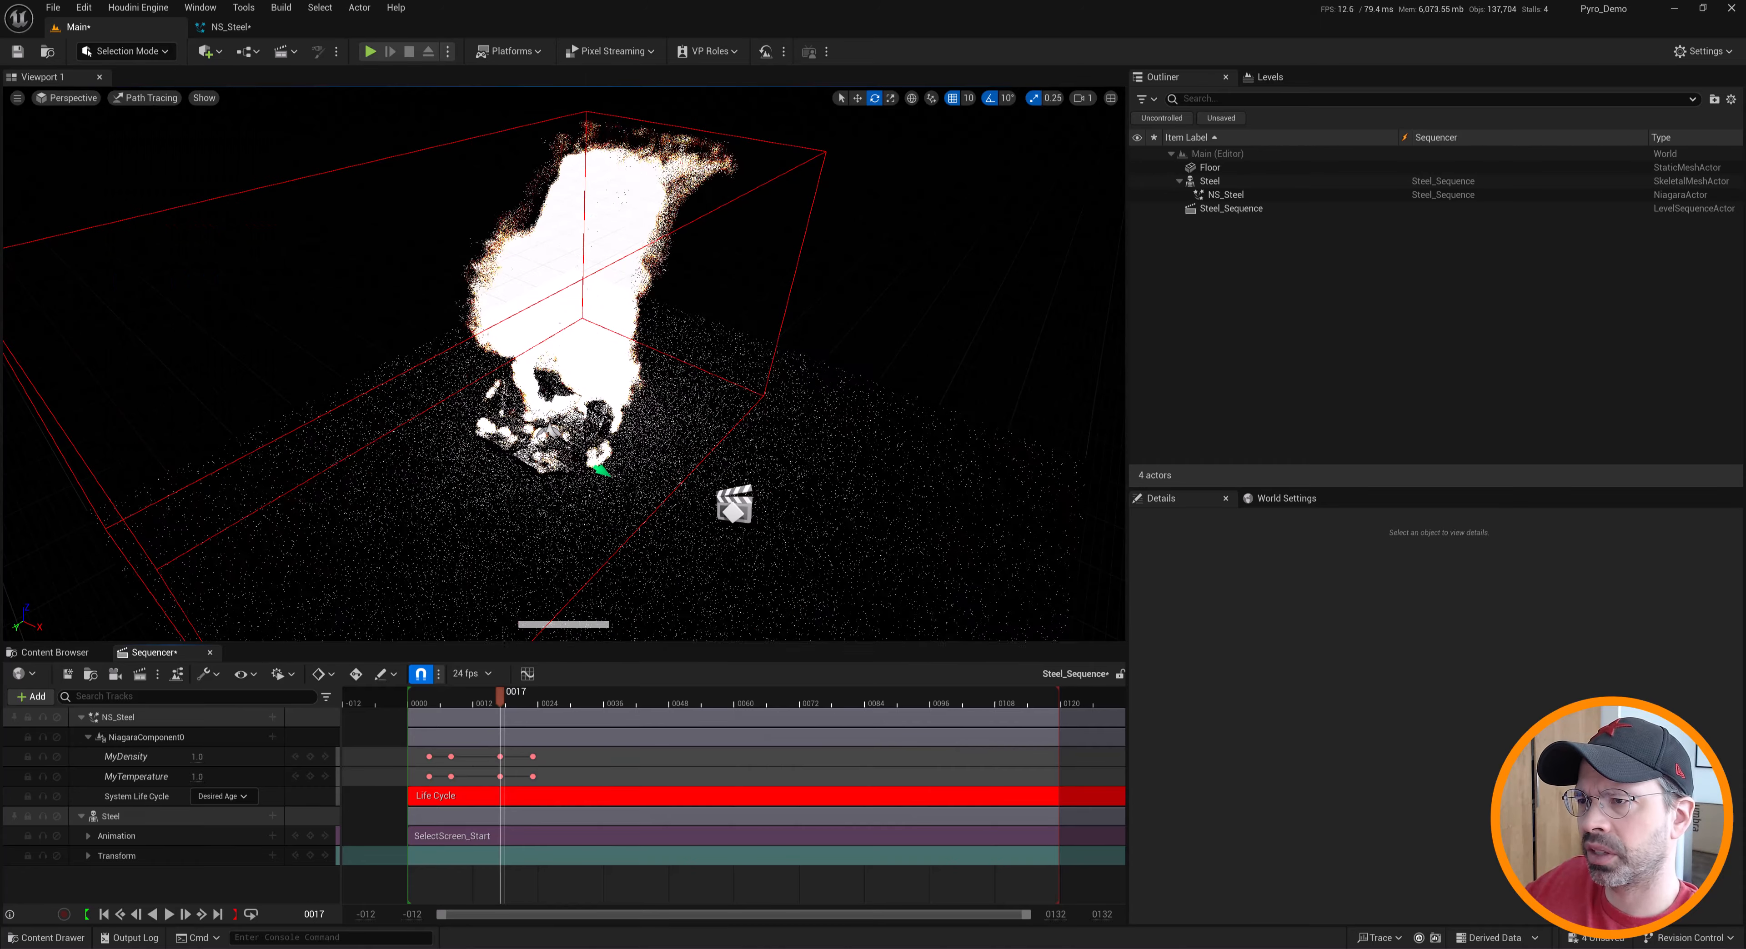
alt+drag(587, 334, 672, 471)
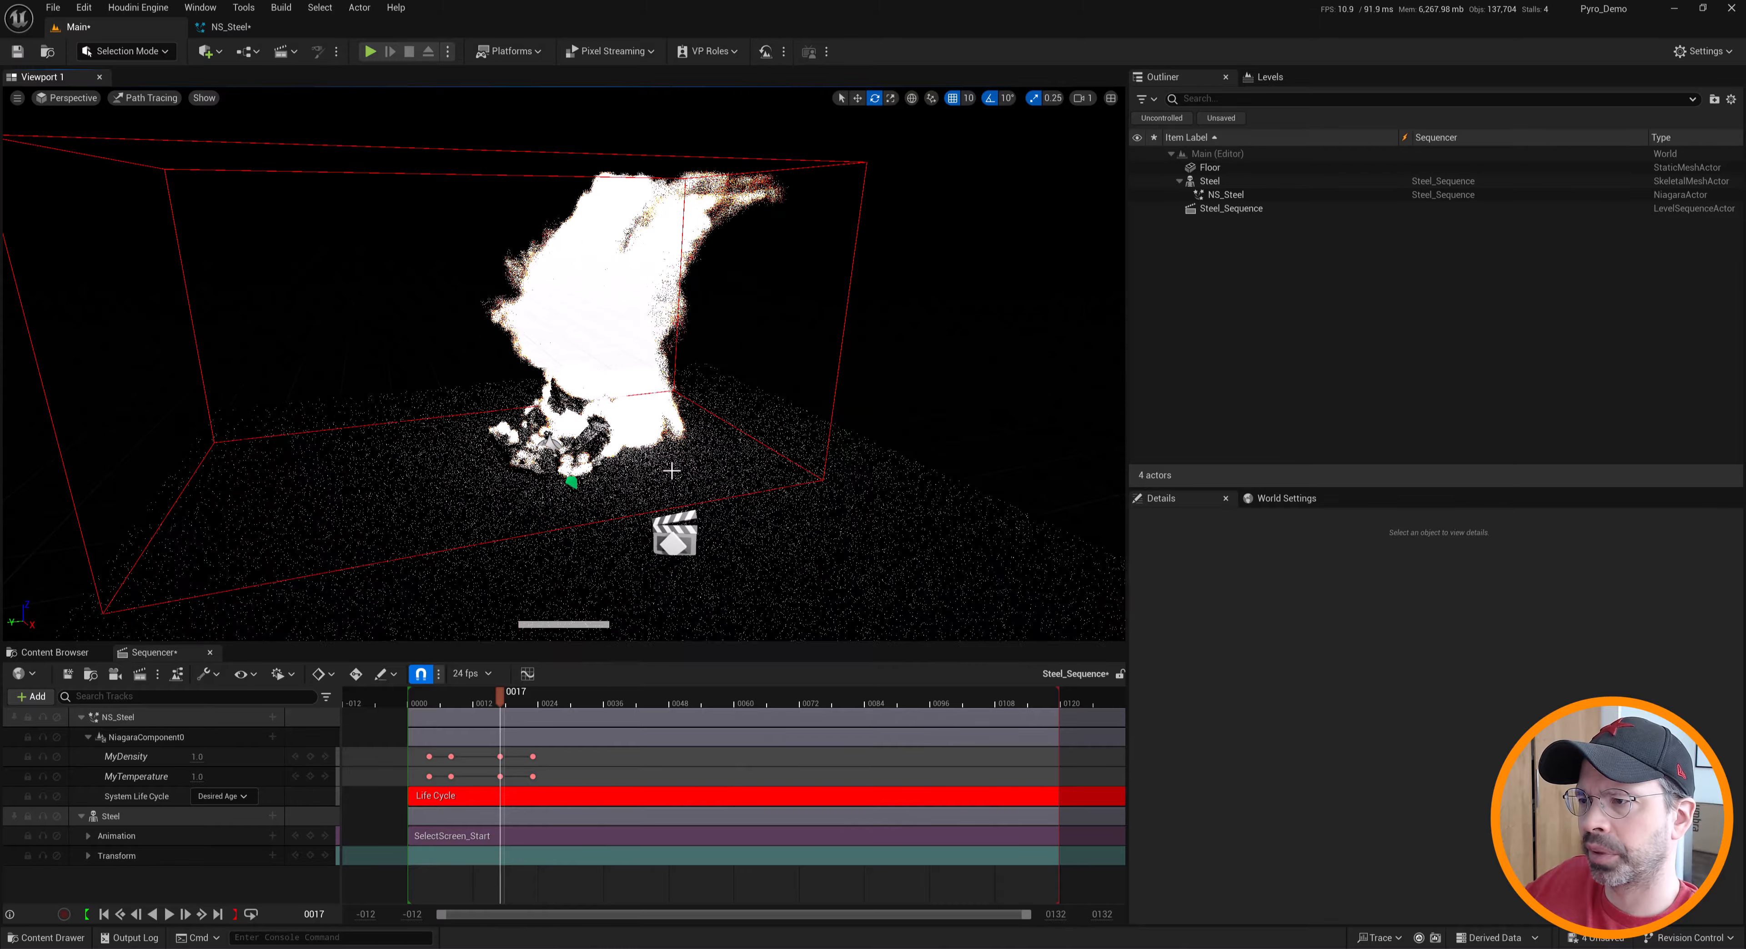
click(152, 97)
click(620, 489)
click(678, 491)
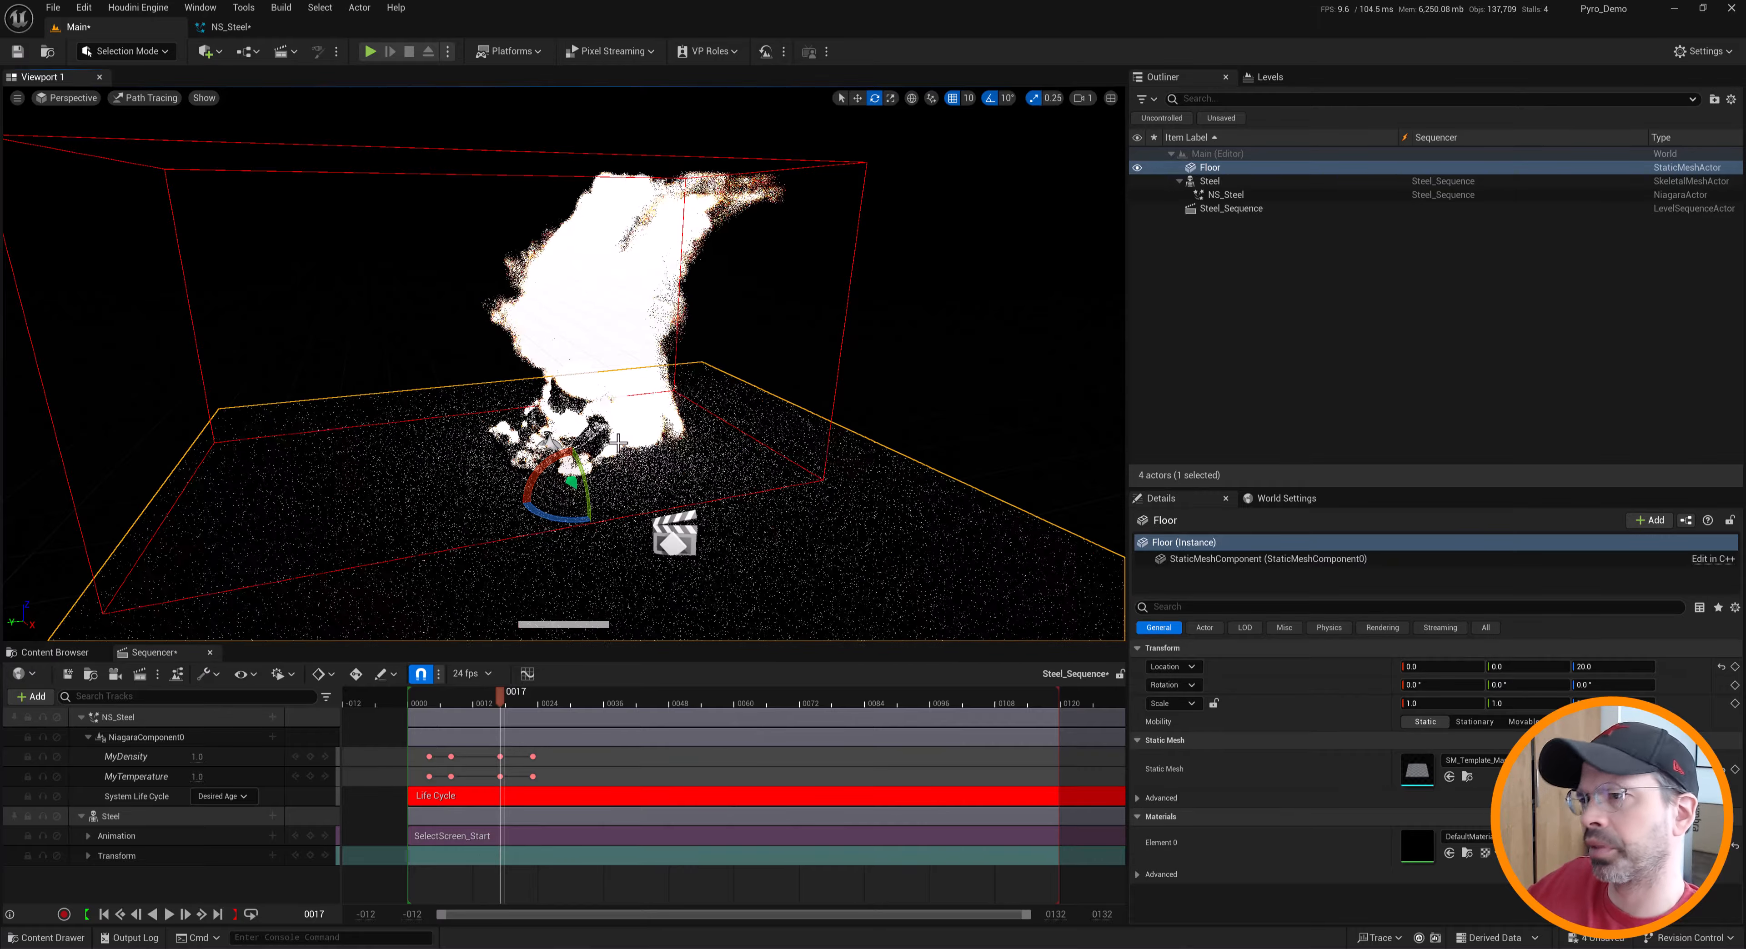
click(148, 96)
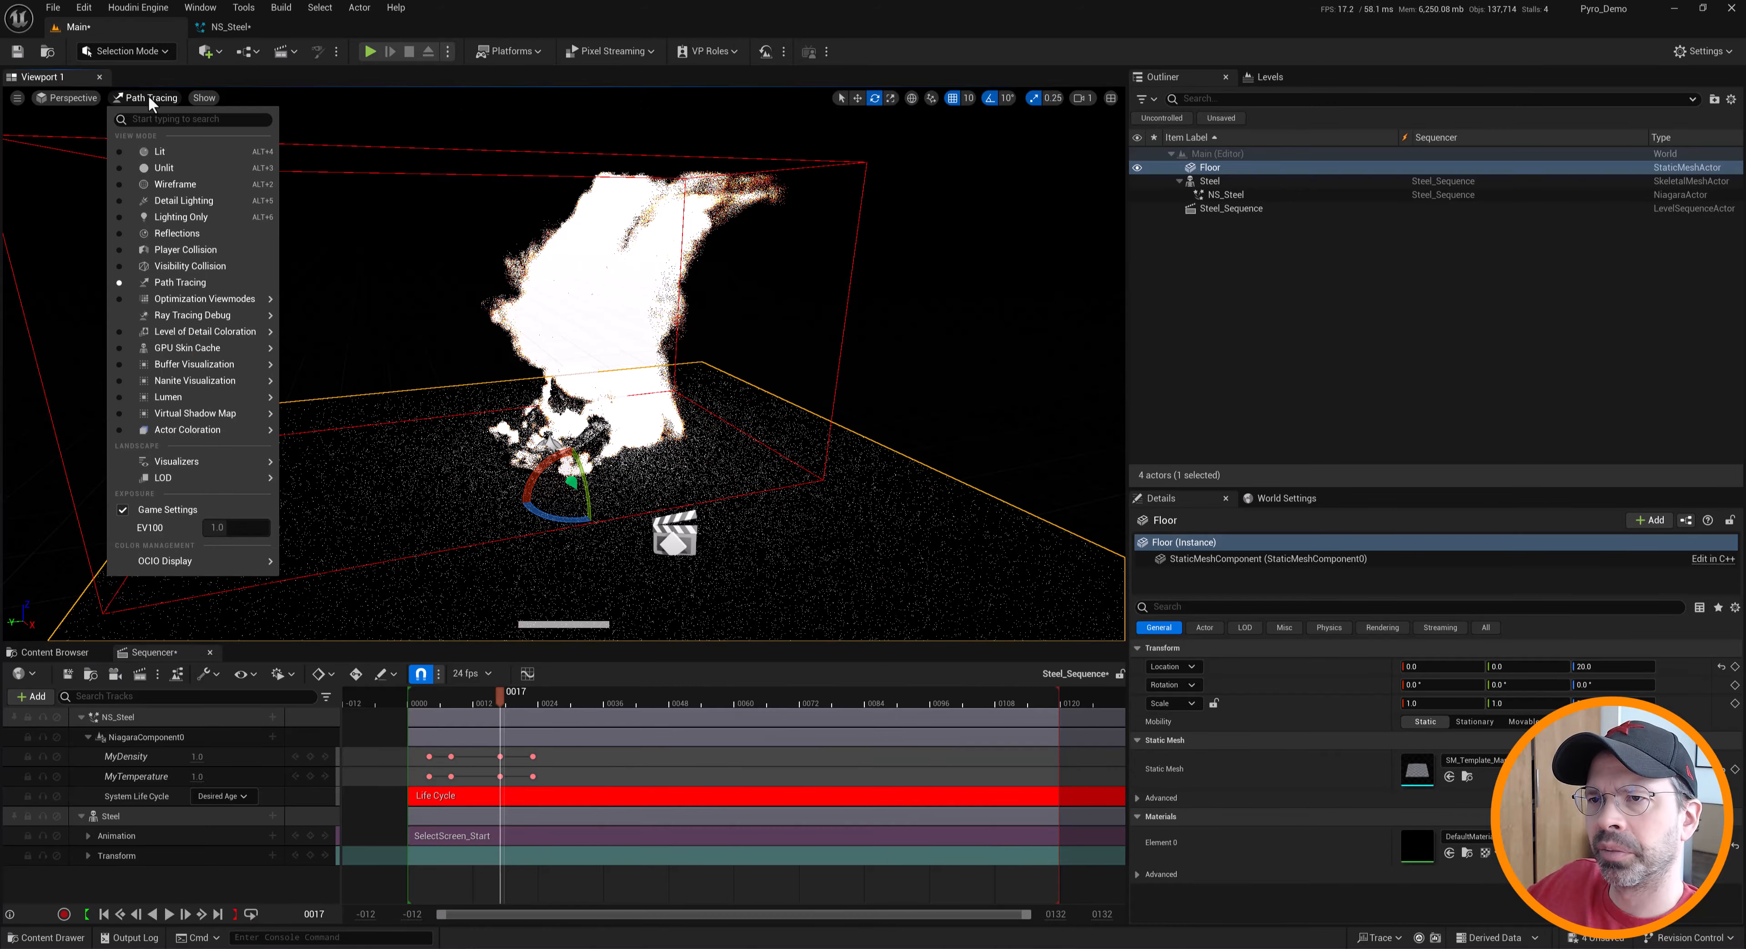
click(188, 154)
alt+drag(575, 429, 652, 463)
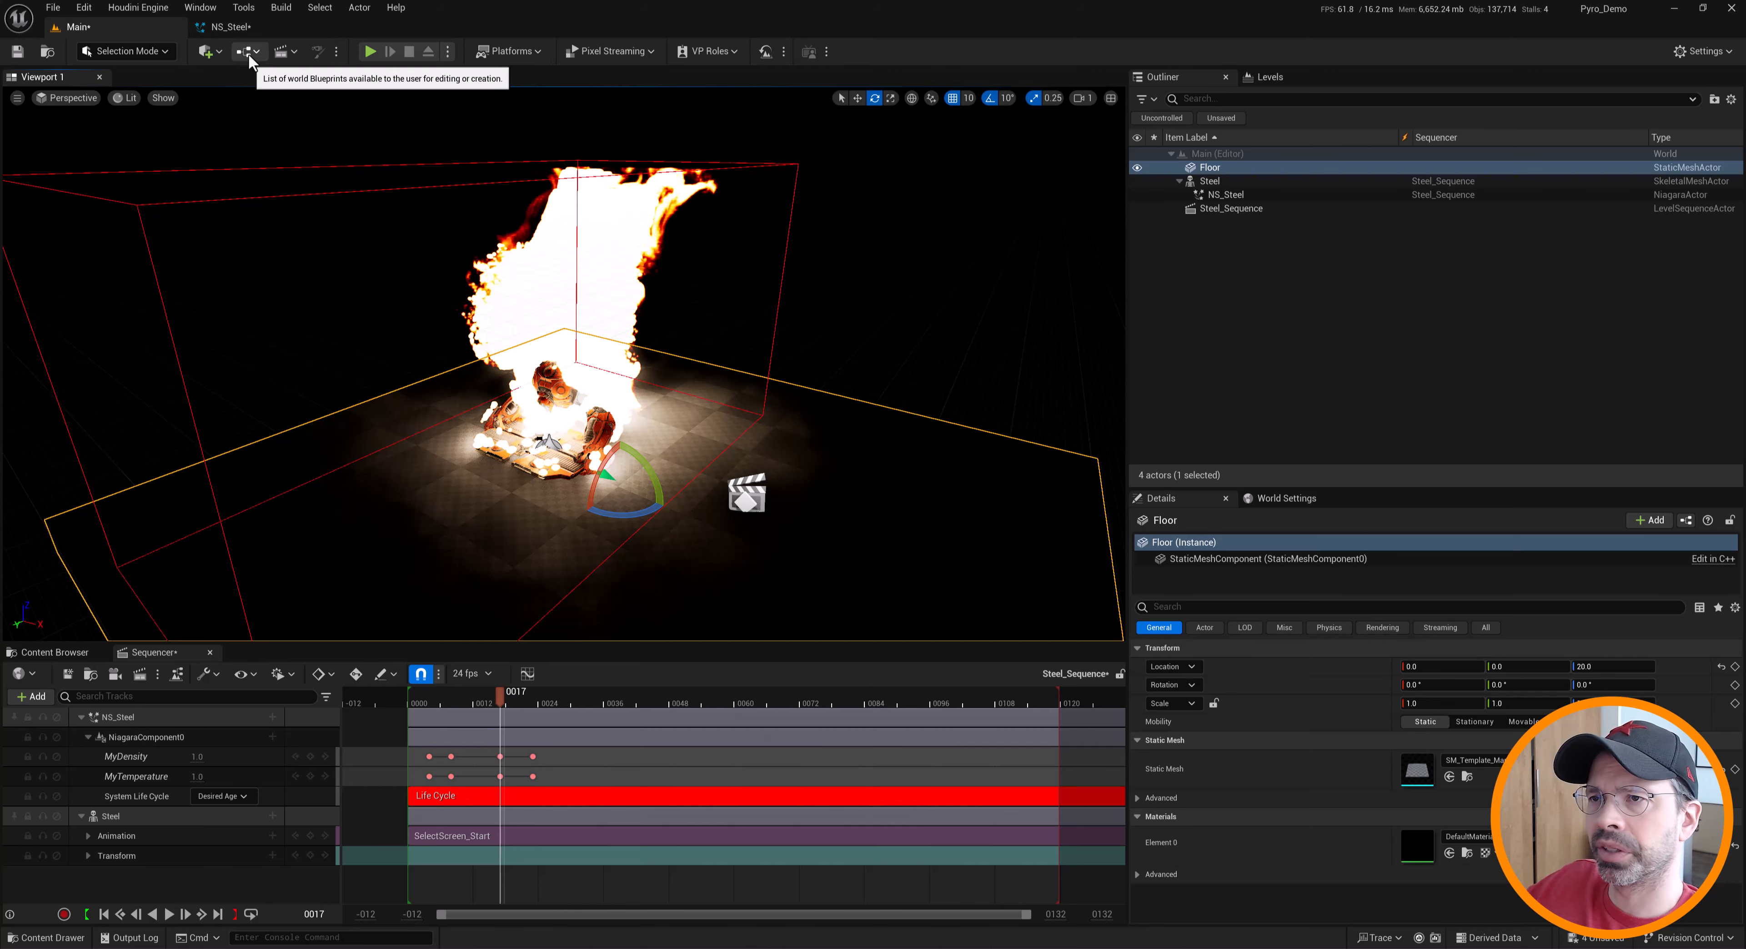
Place a Rect Light on the floor beside Steel and raise it to a height of 250
click(211, 52)
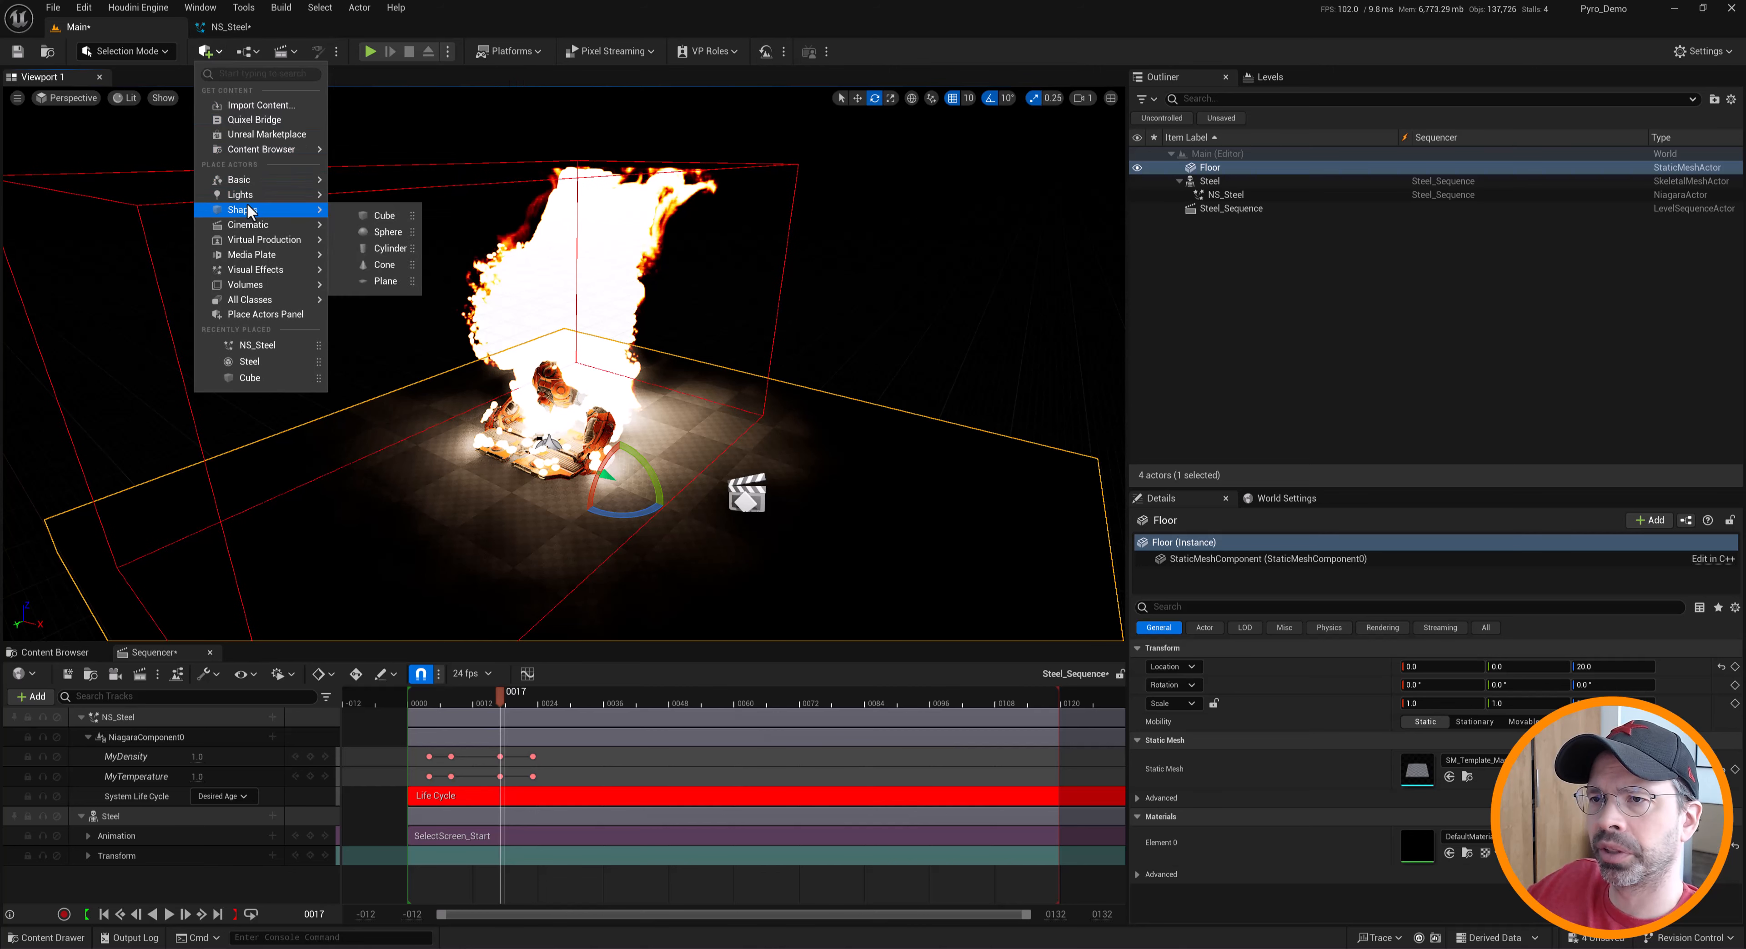
mouse_move(250, 199)
drag(405, 251, 736, 559)
key(w)
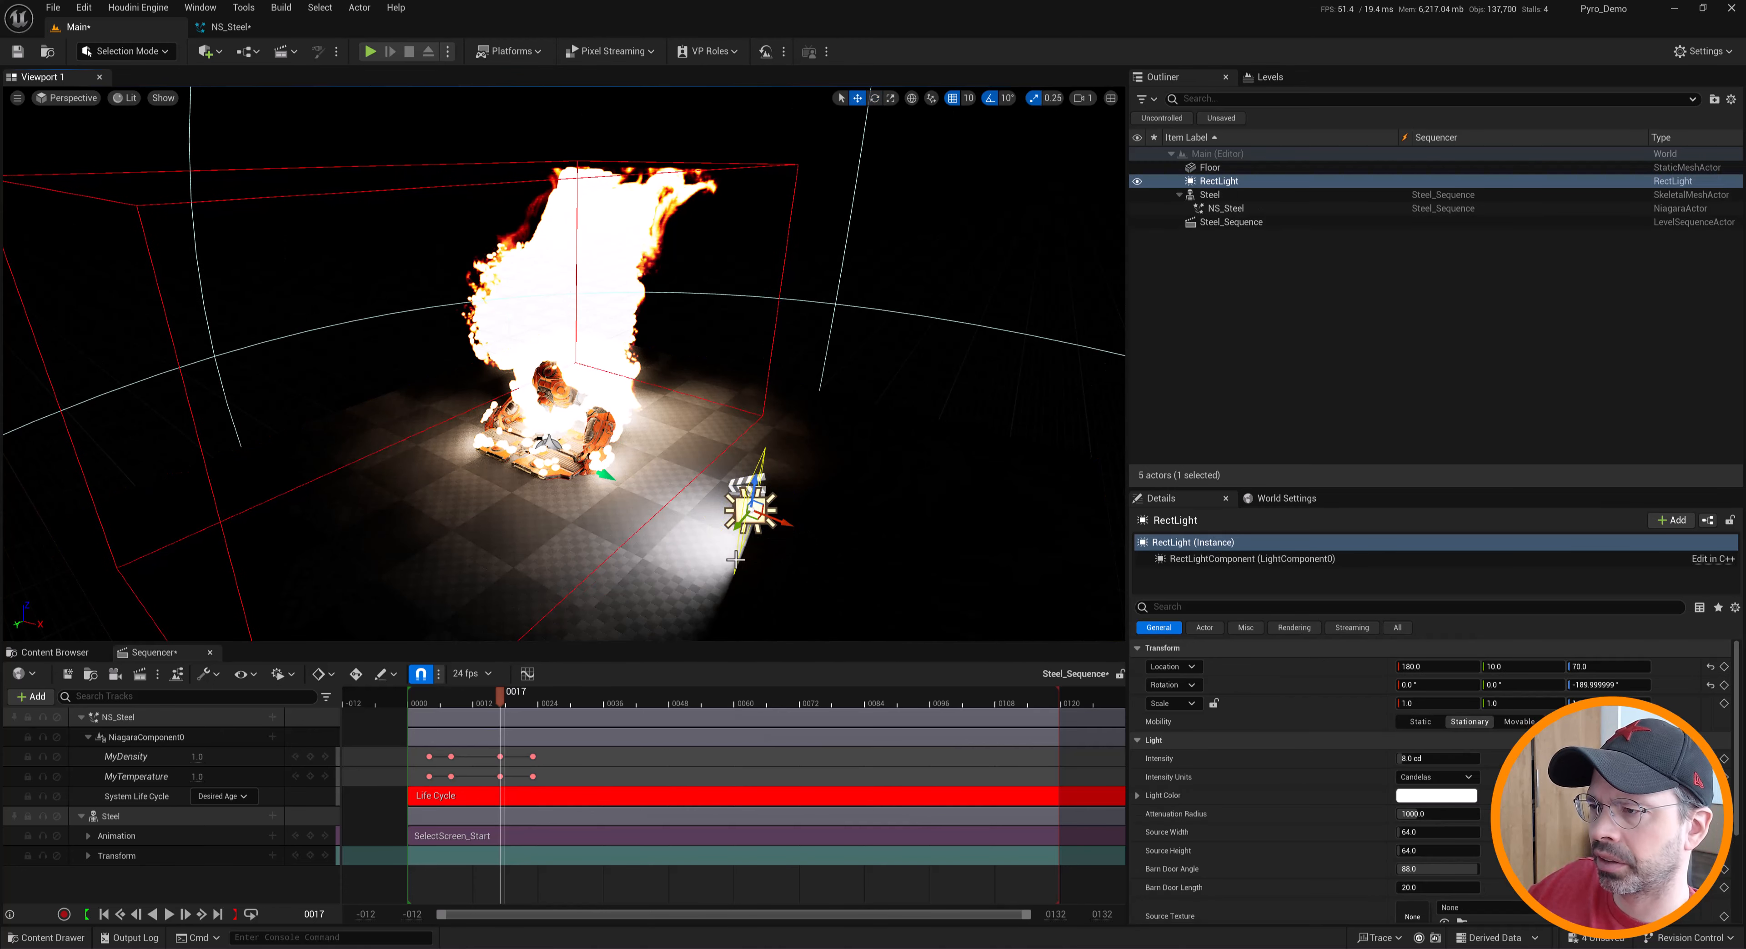
drag(757, 475, 768, 319)
alt+drag(831, 392, 650, 393)
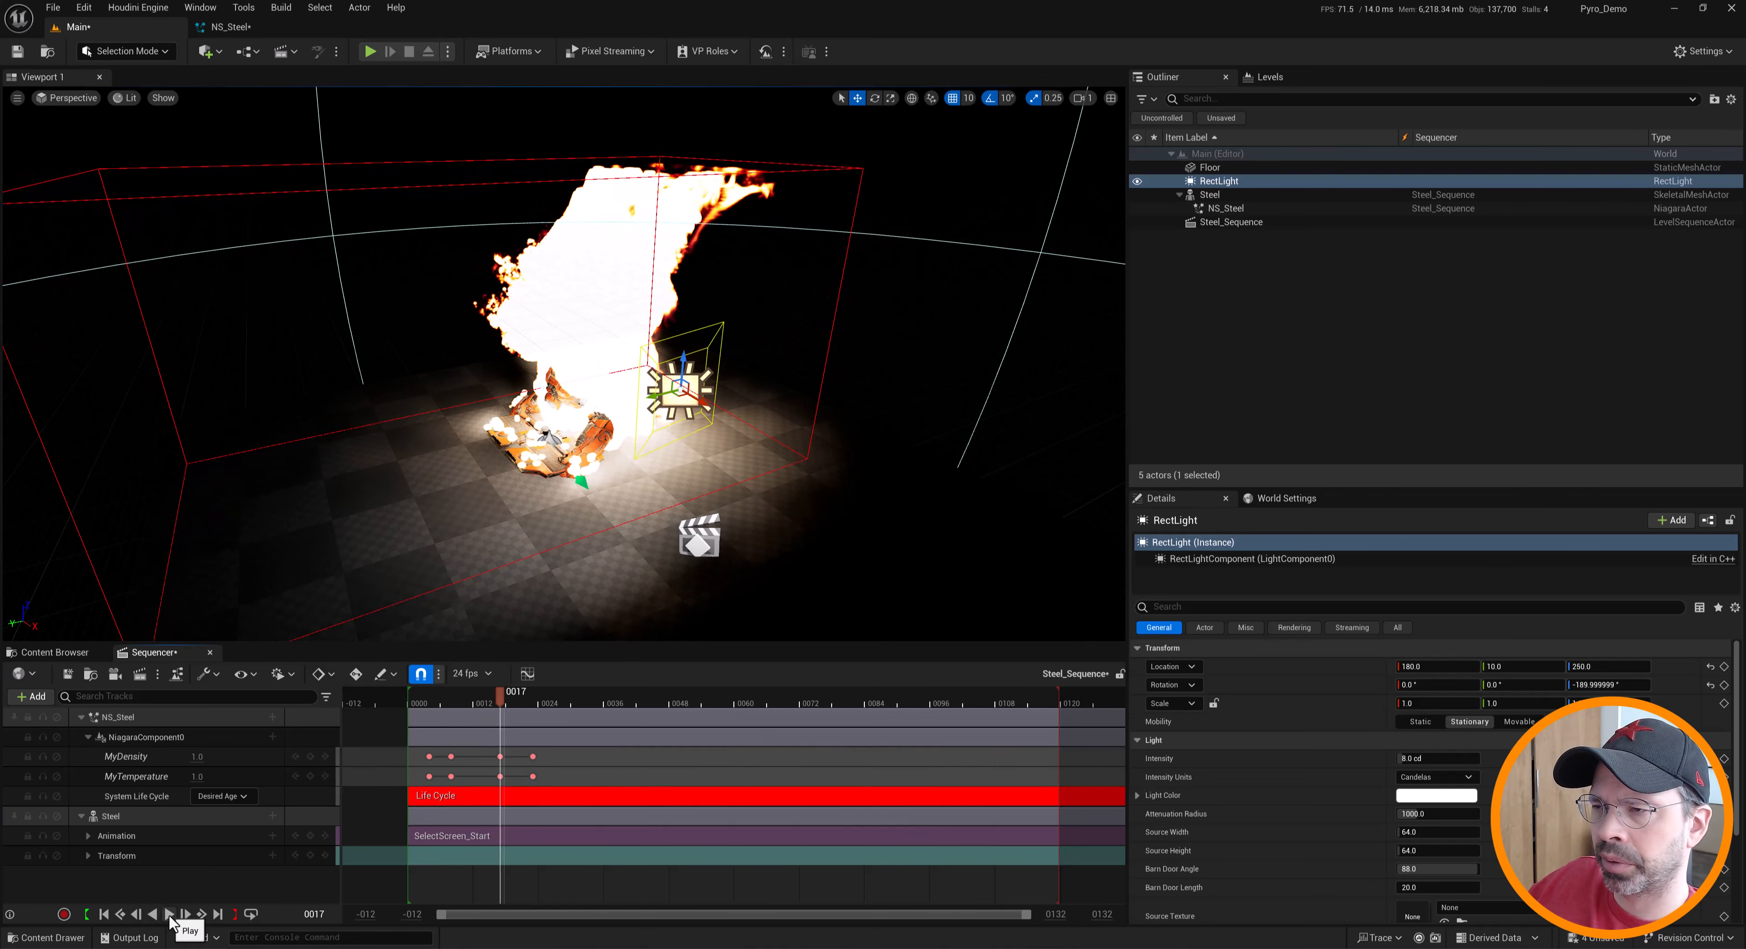
Play the sequence and stop it on frame 62 to inspect the smoke under the rect light
click(170, 915)
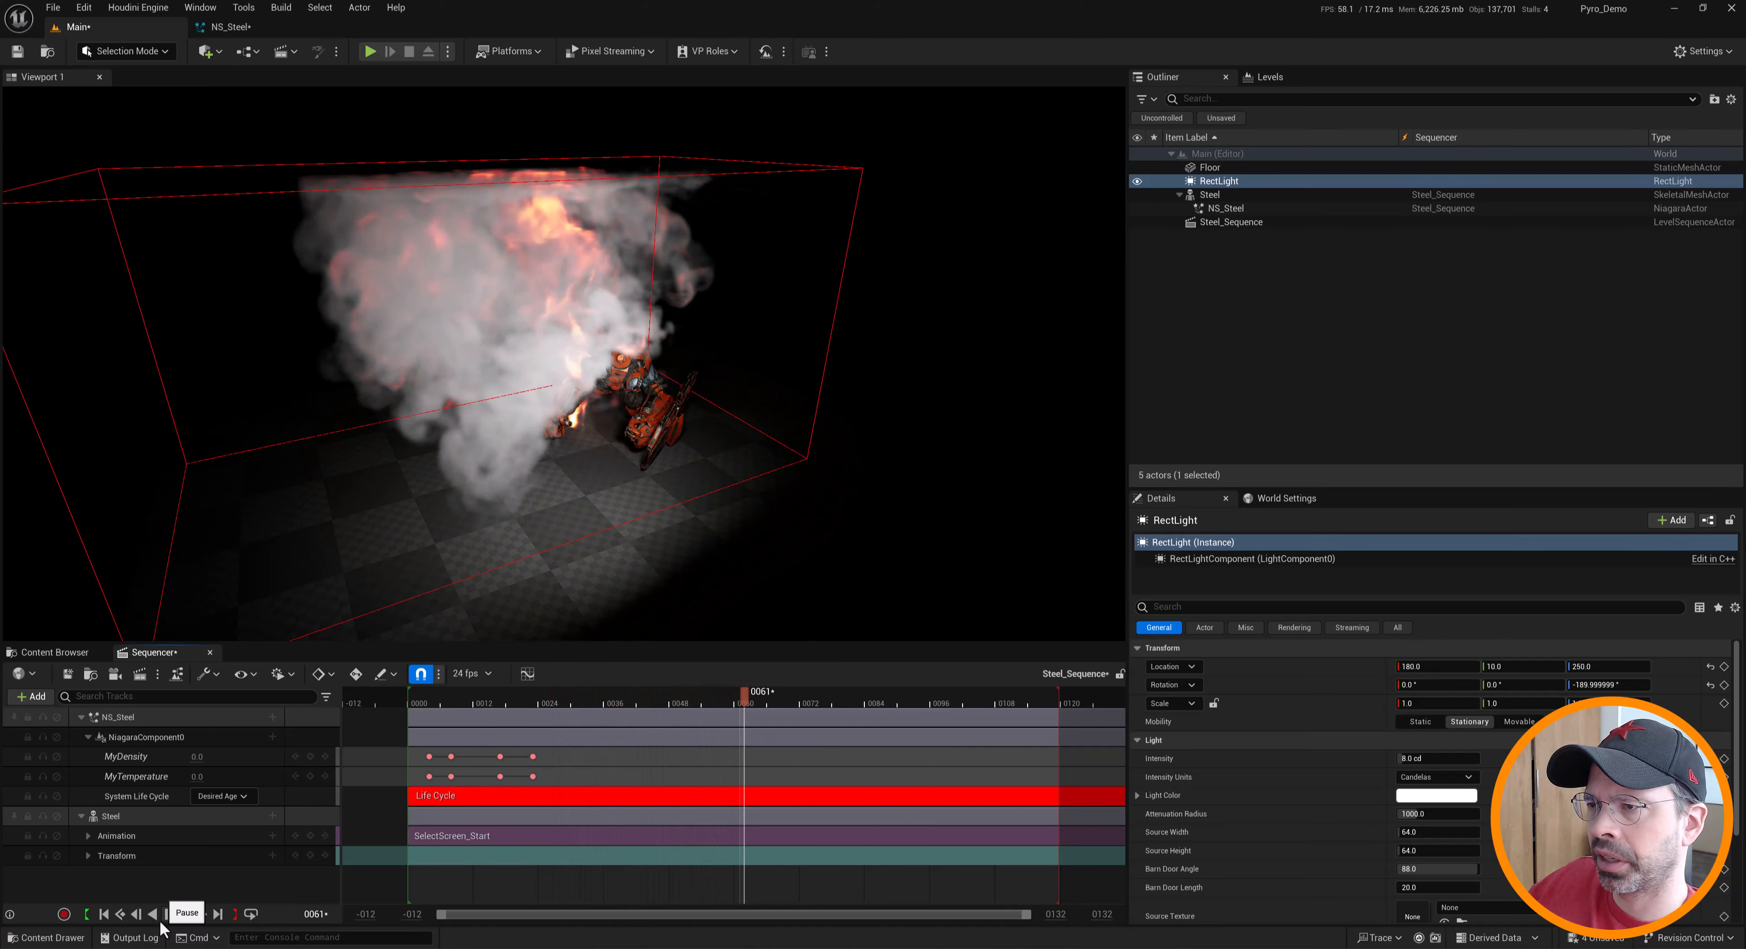
click(167, 914)
alt+drag(685, 326, 651, 360)
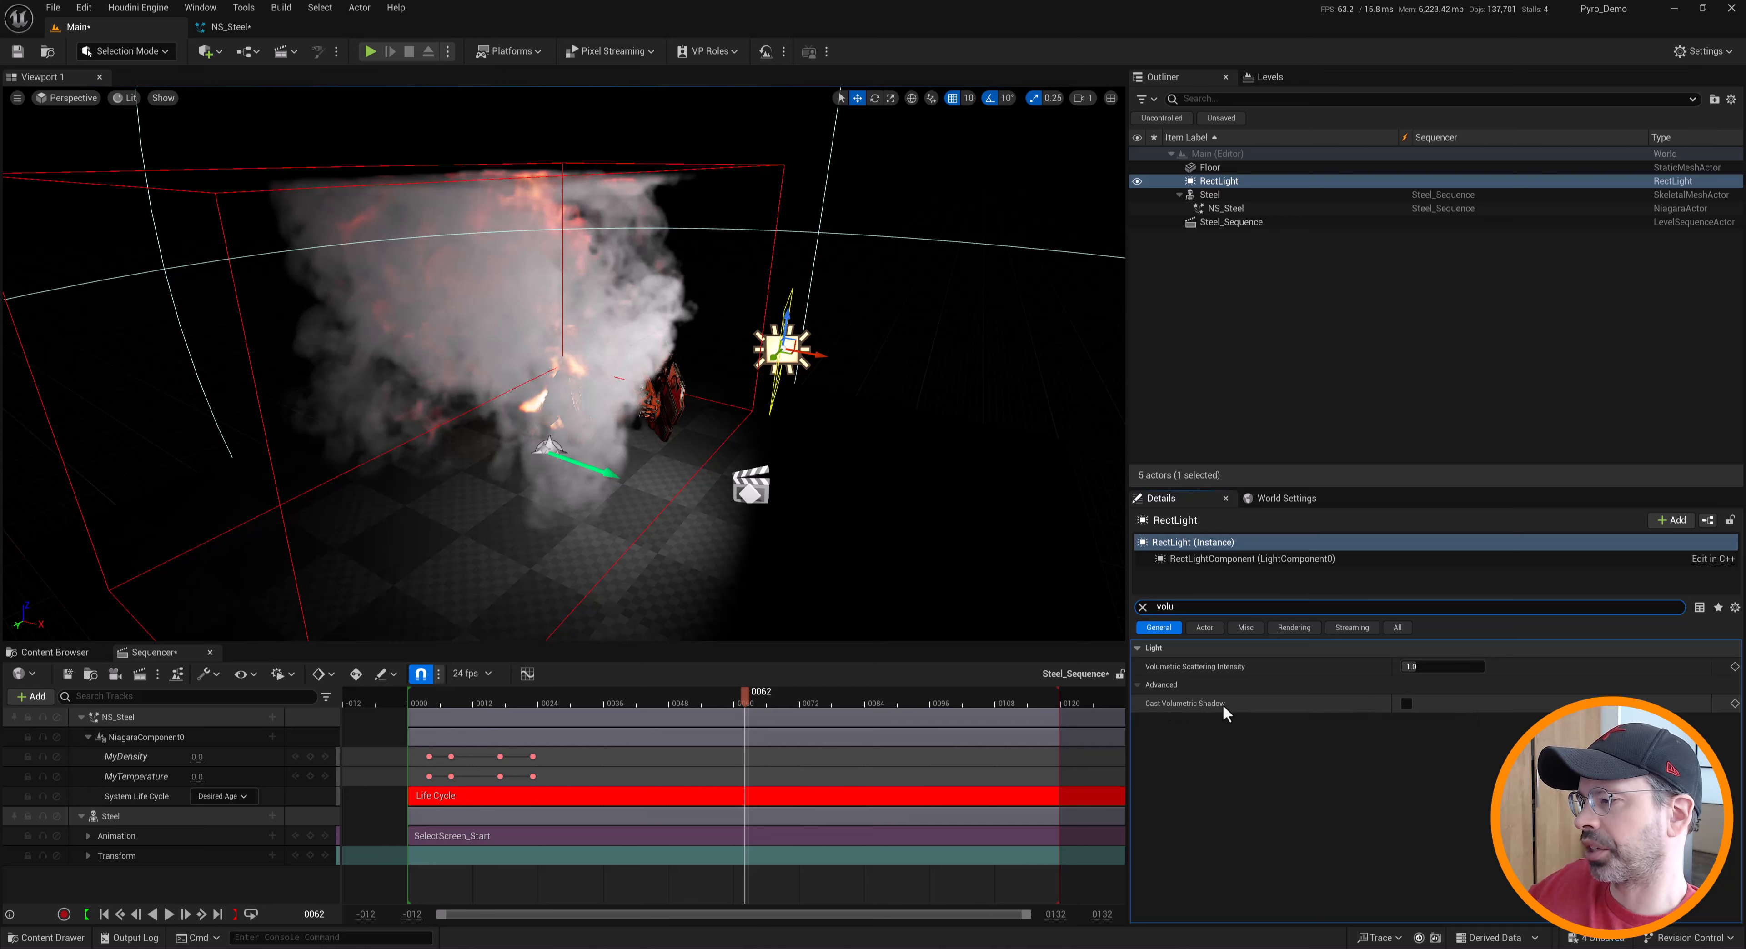
Enable Cast Volumetric Shadow on the rect light and place a rotated copy of it on the opposite side of the smoke
click(1406, 704)
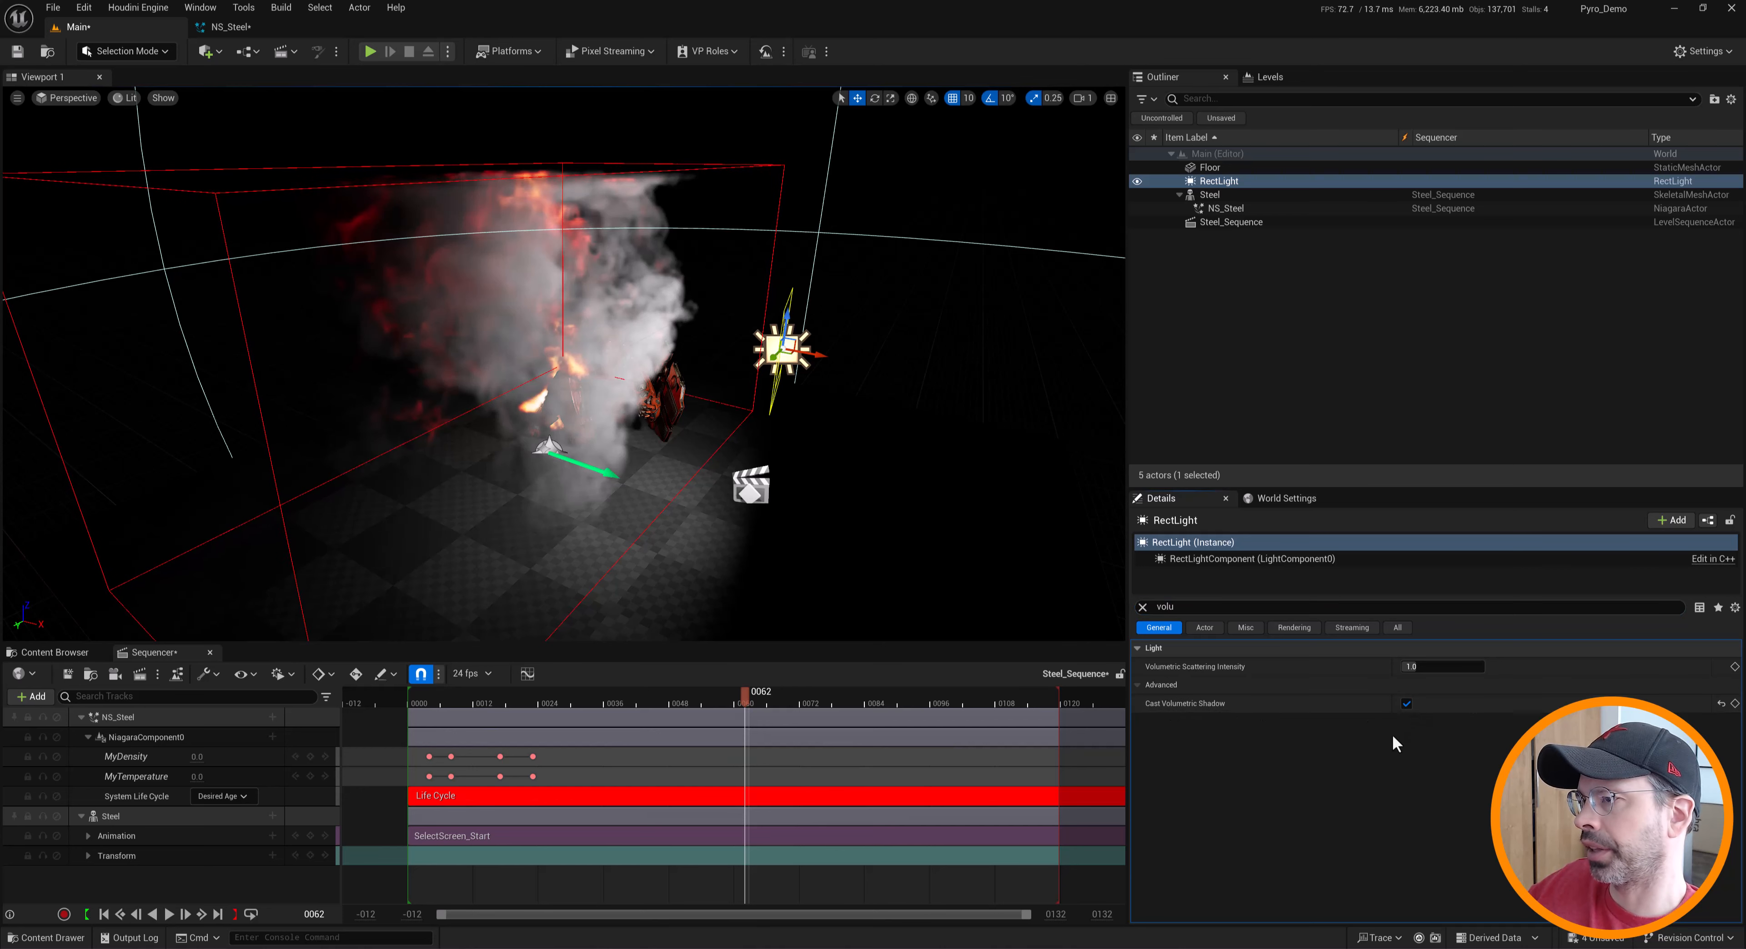
click(1407, 705)
click(1405, 705)
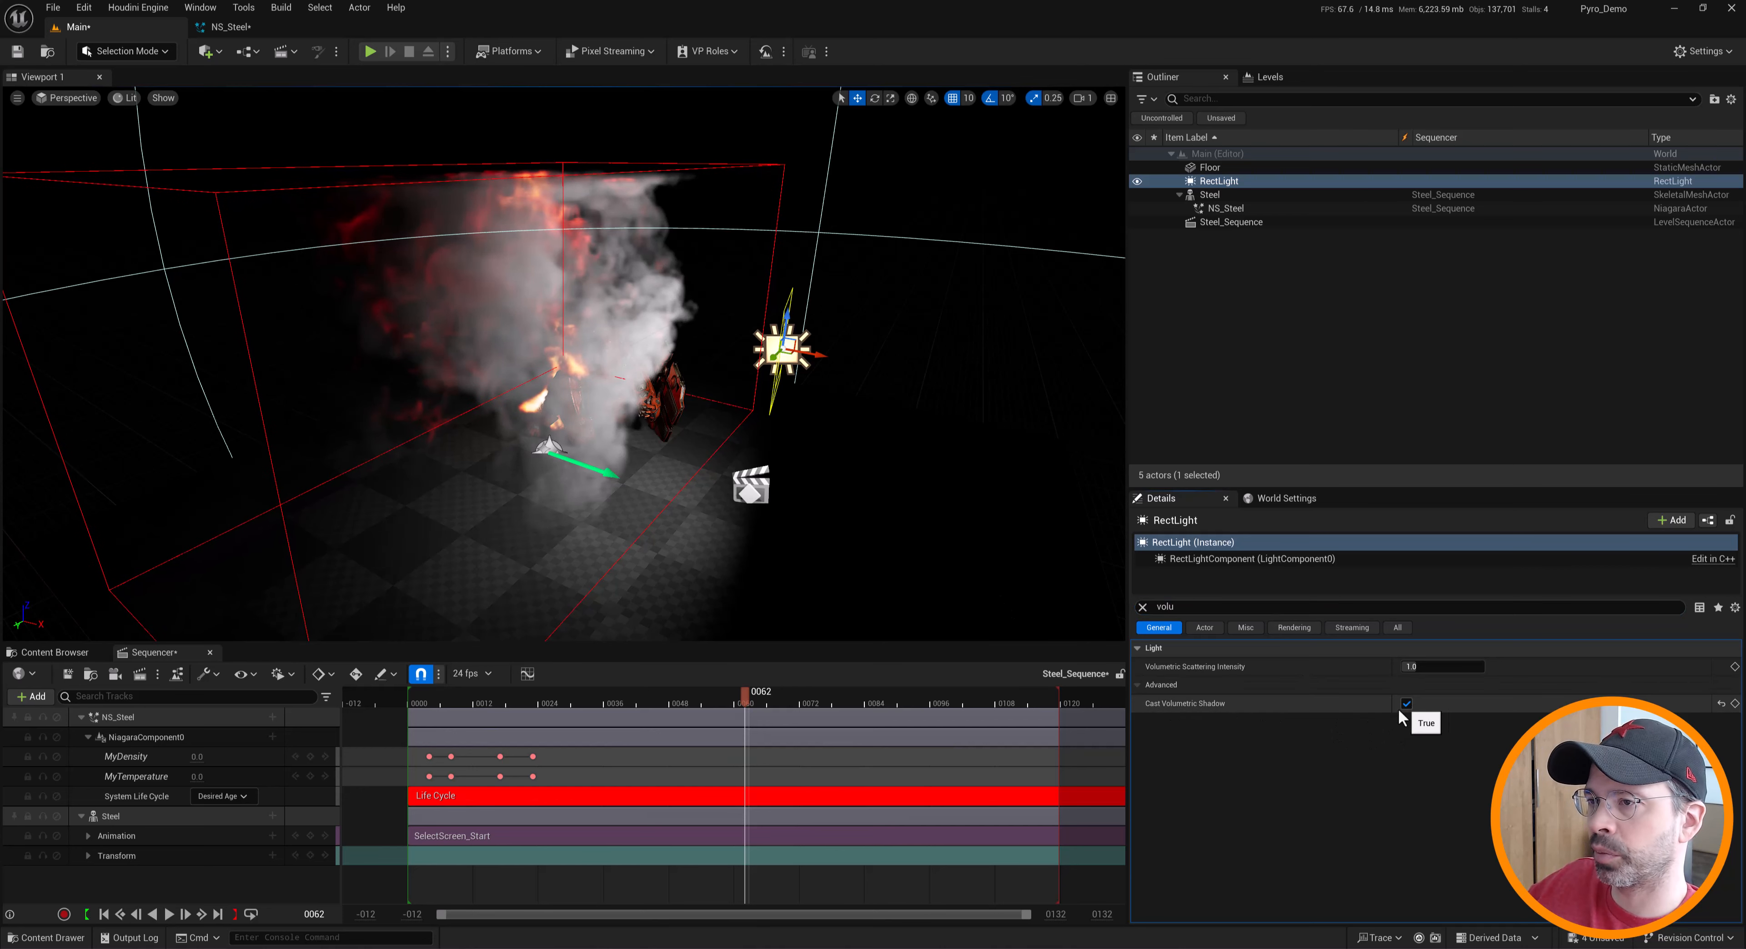
alt+drag(636, 476, 468, 265)
key(e)
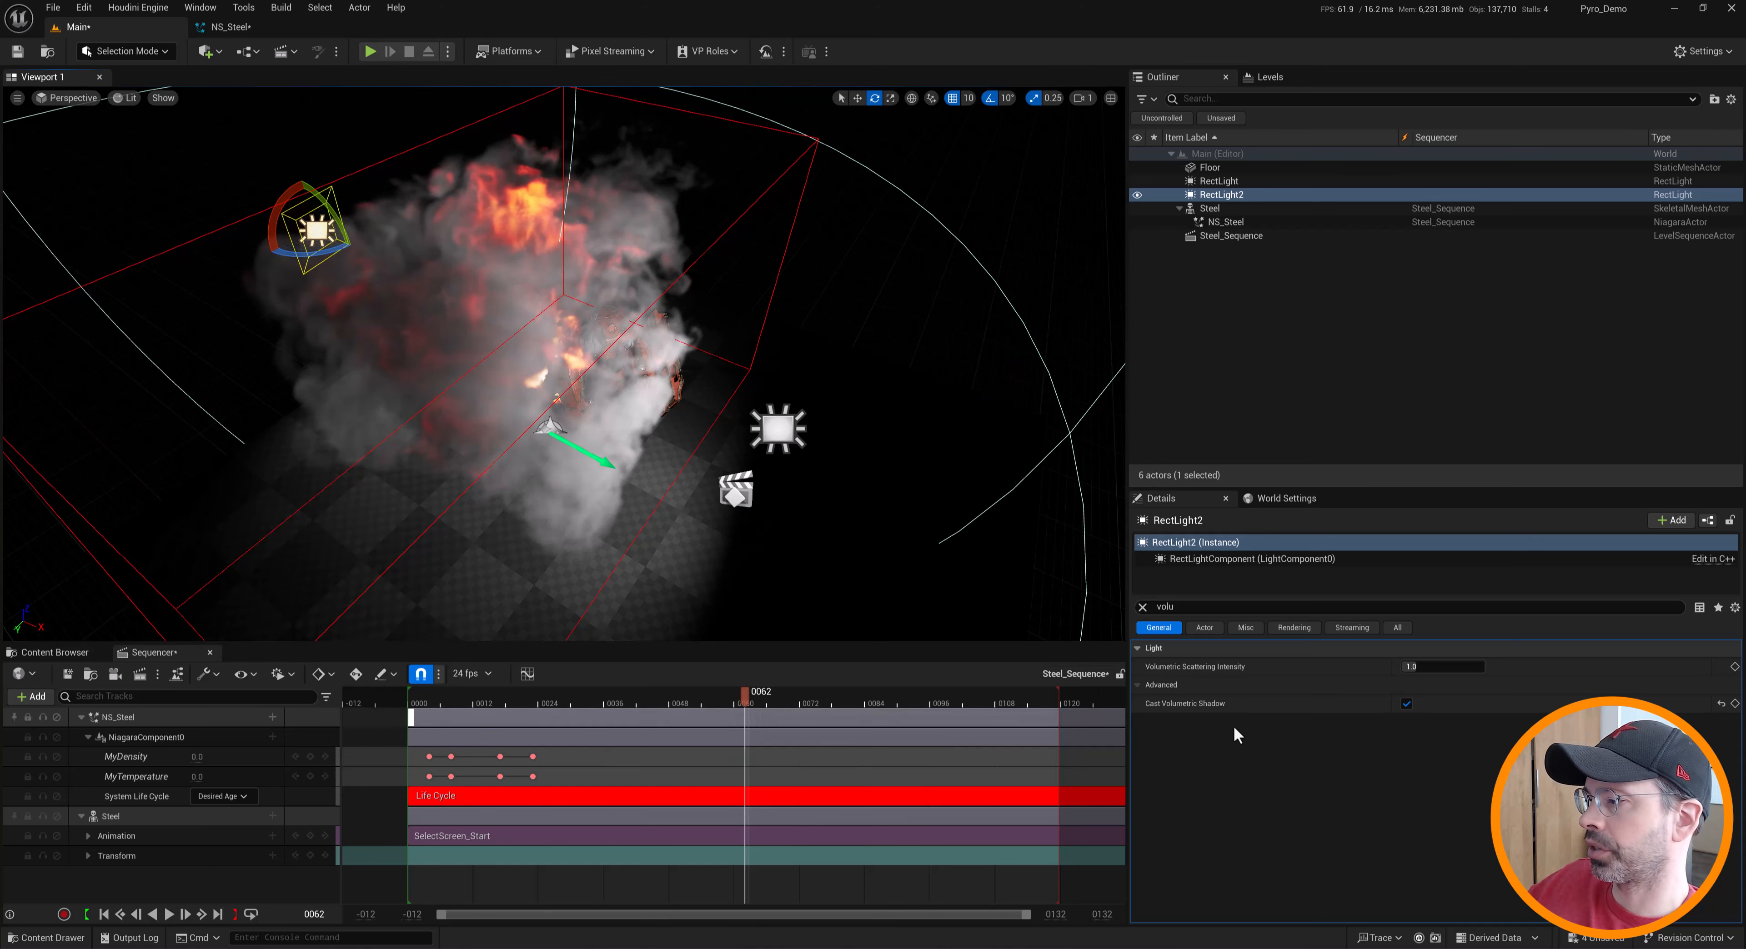
Enable Use Temperature on both RectLight and RectLight2 and set their Temperature to 8000
ctrl+click(1218, 184)
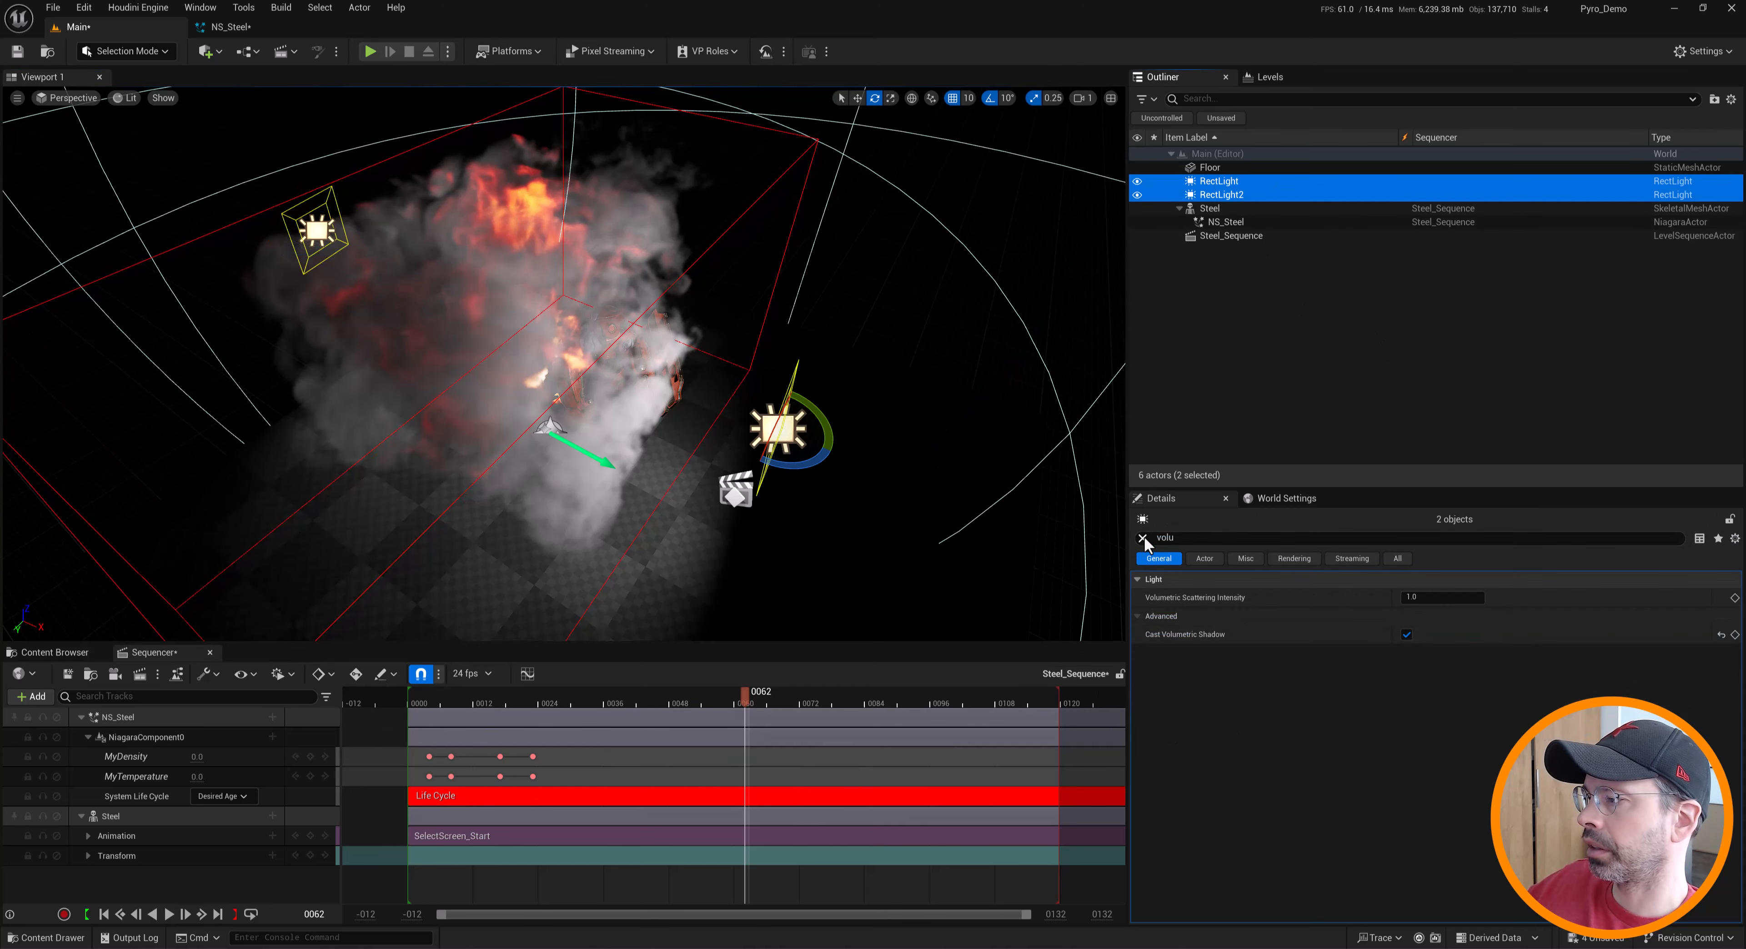
click(1142, 538)
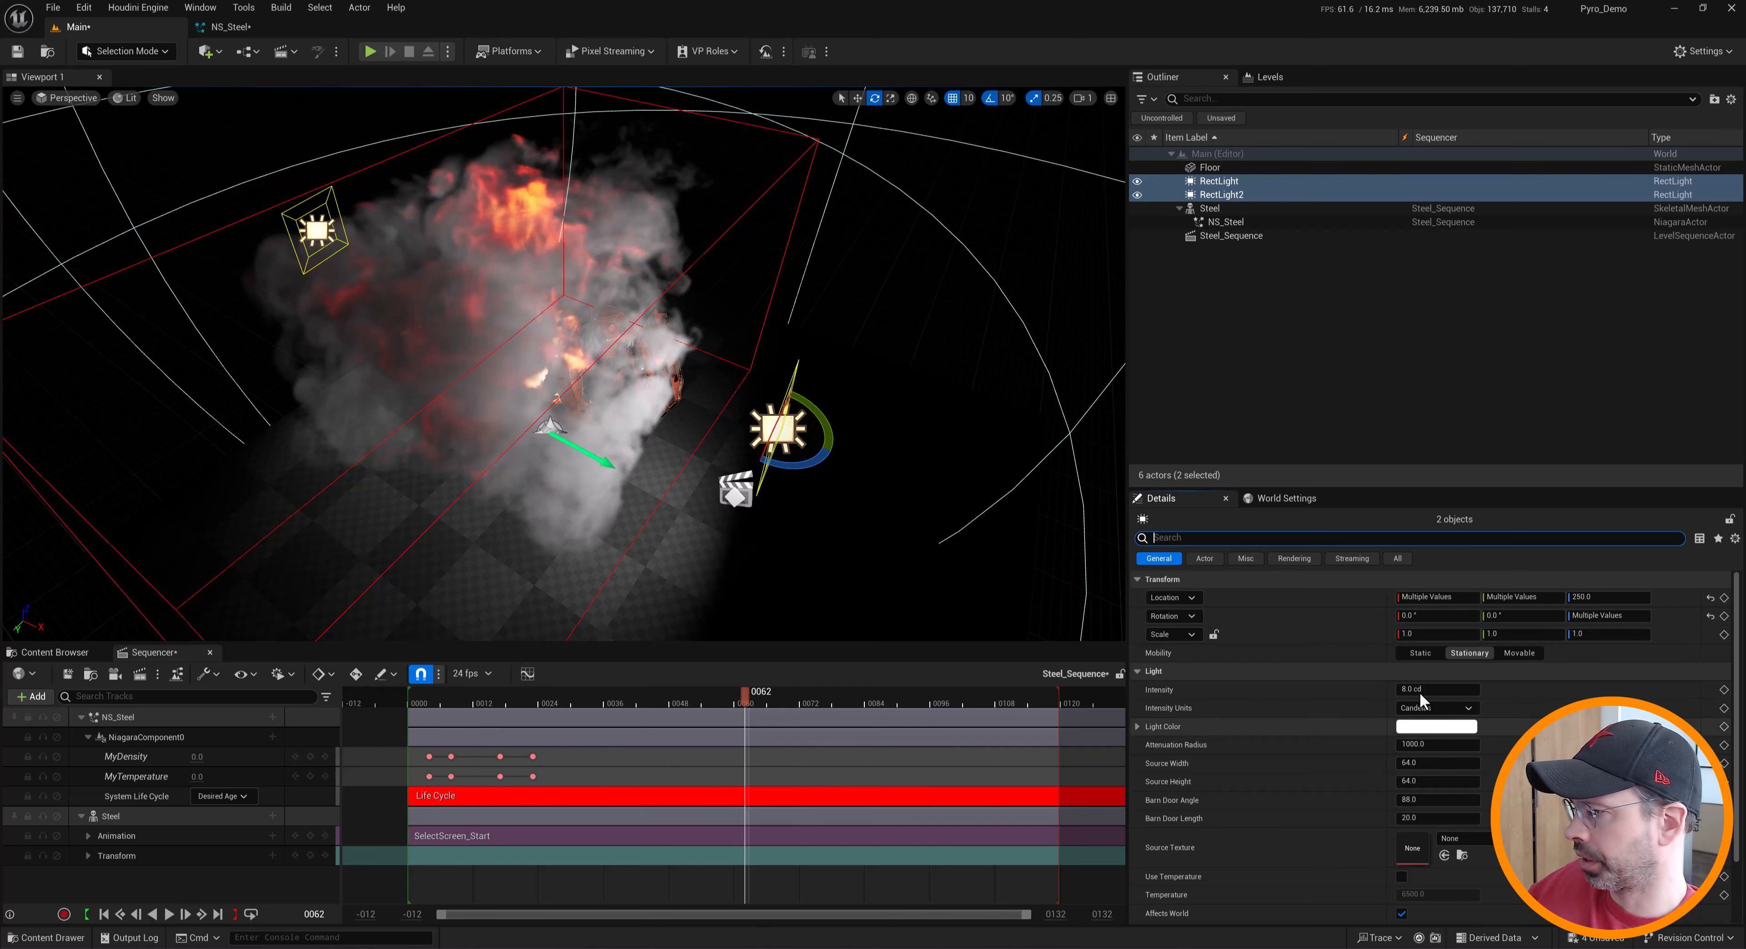
click(1437, 729)
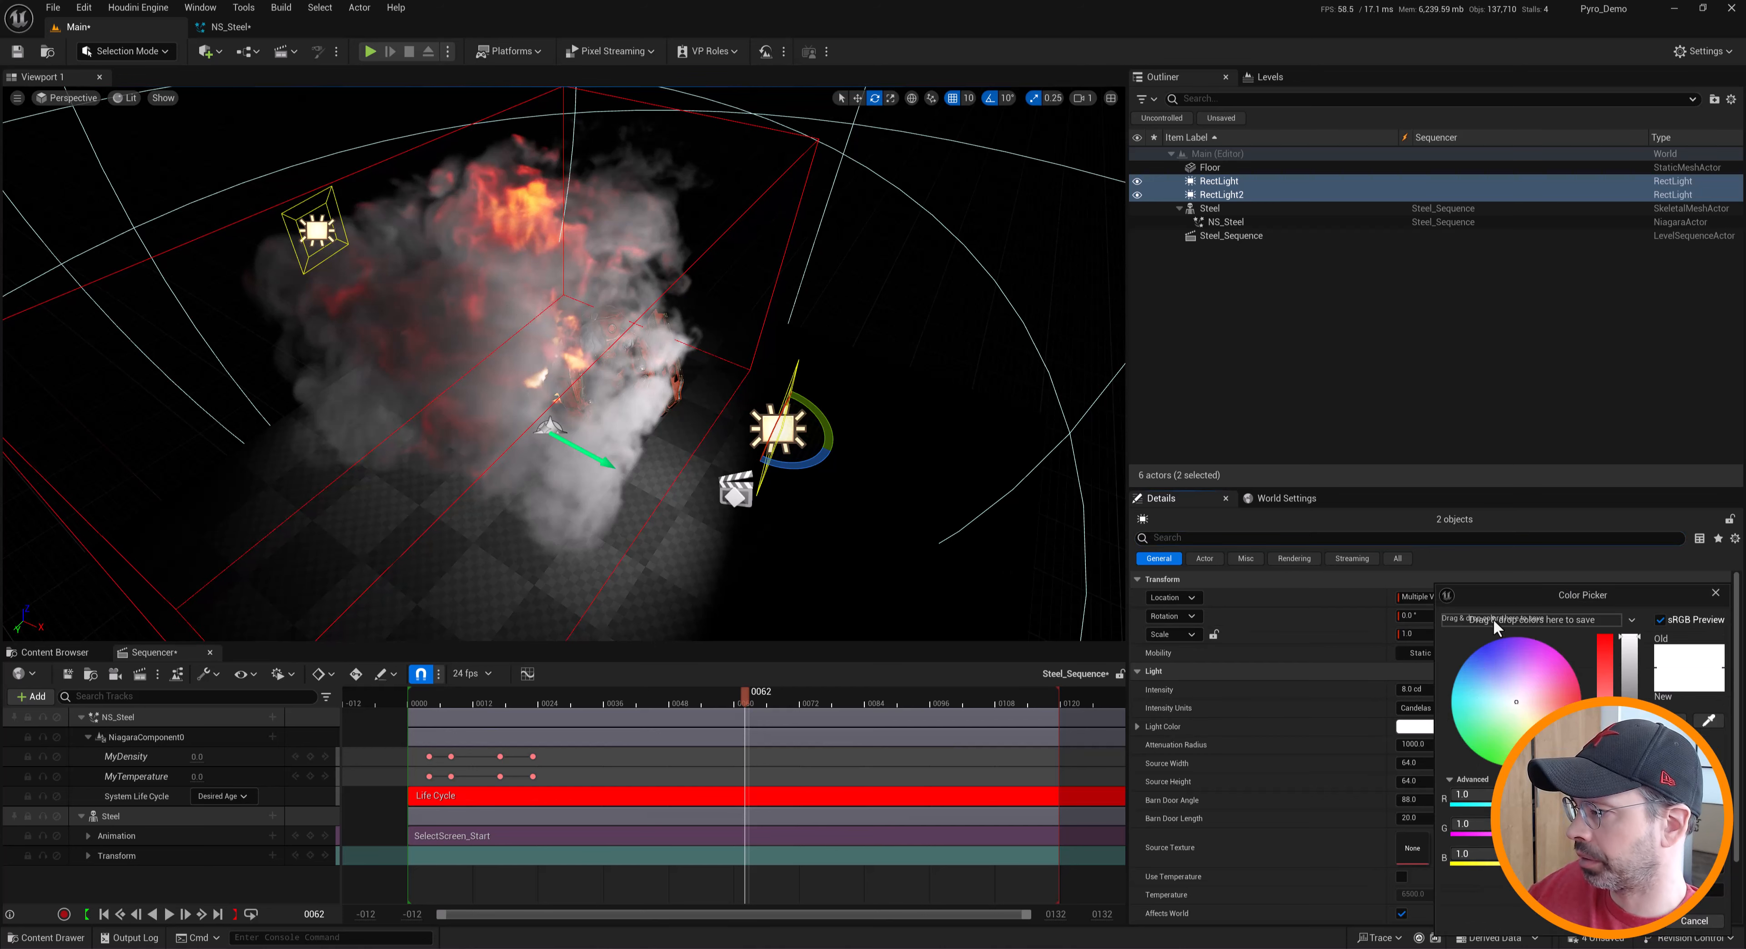
click(1716, 595)
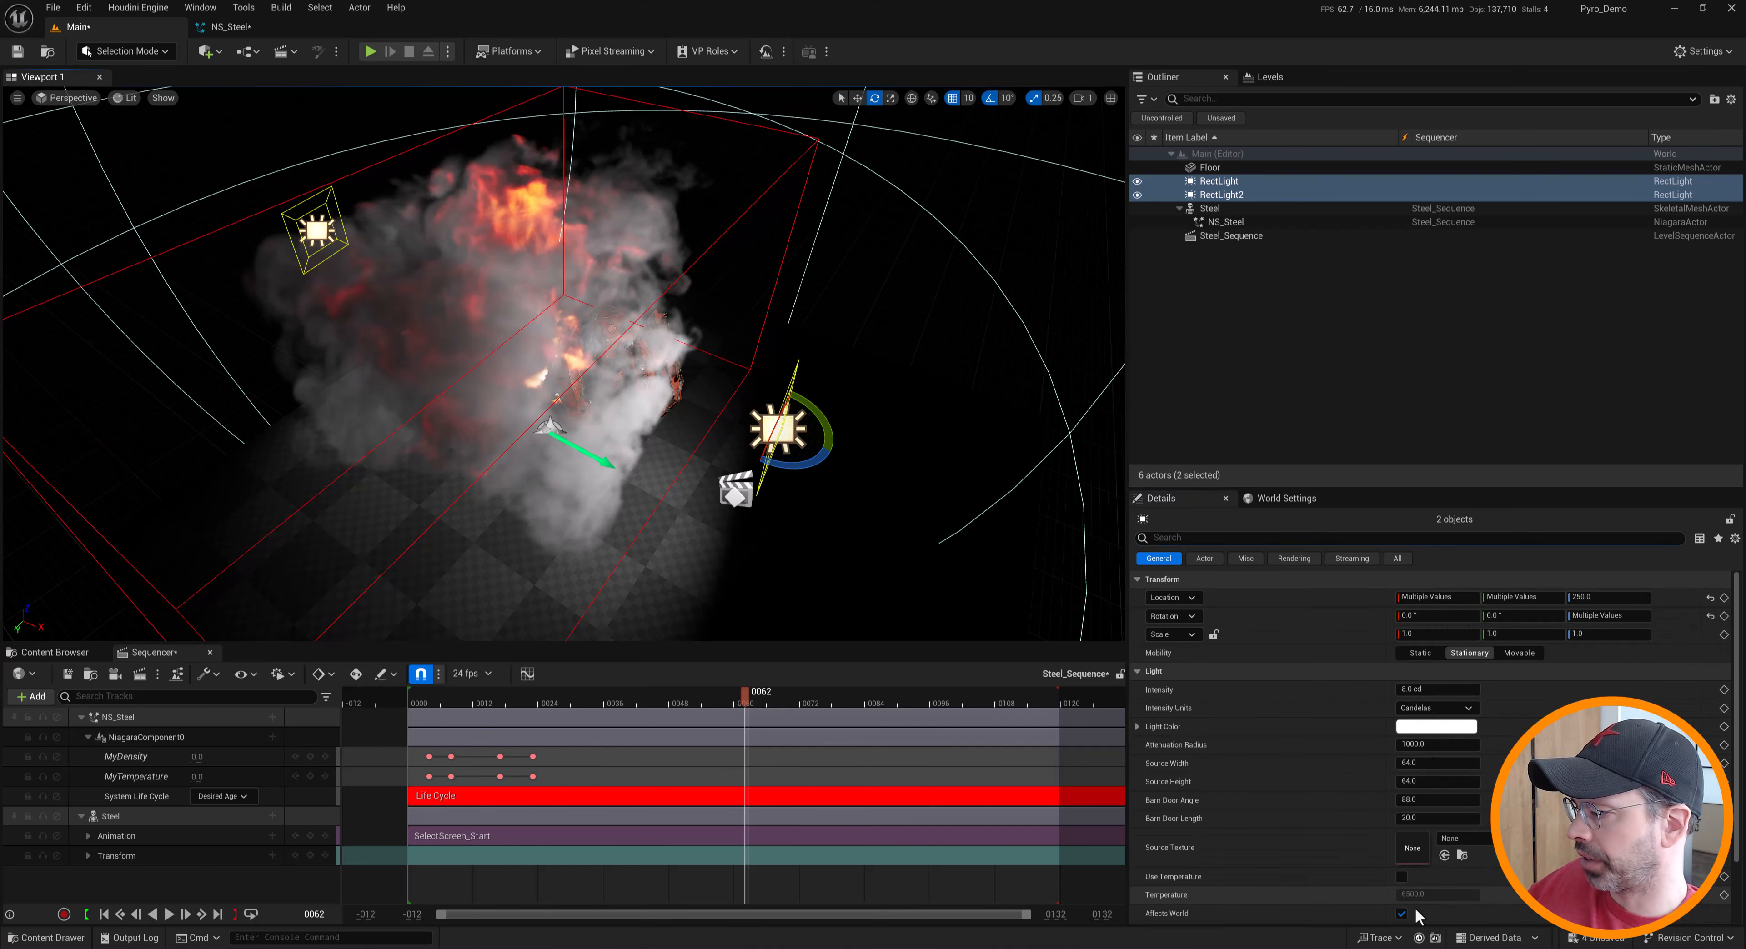
click(1402, 879)
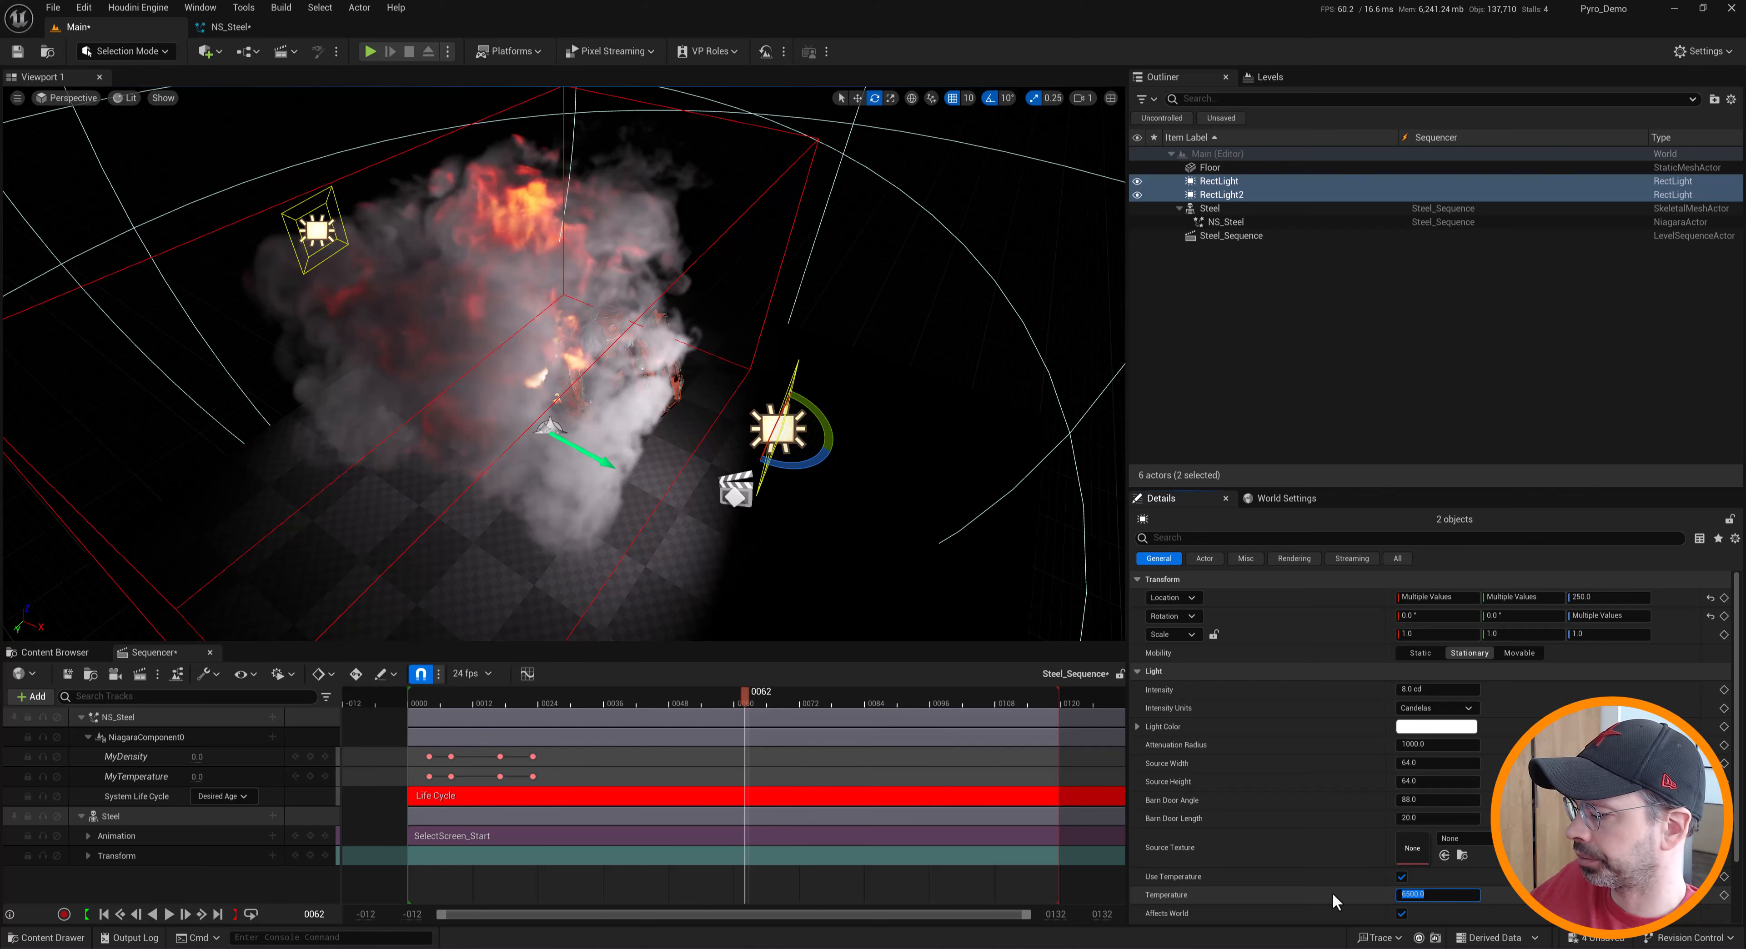
text(8000)
key(Return)
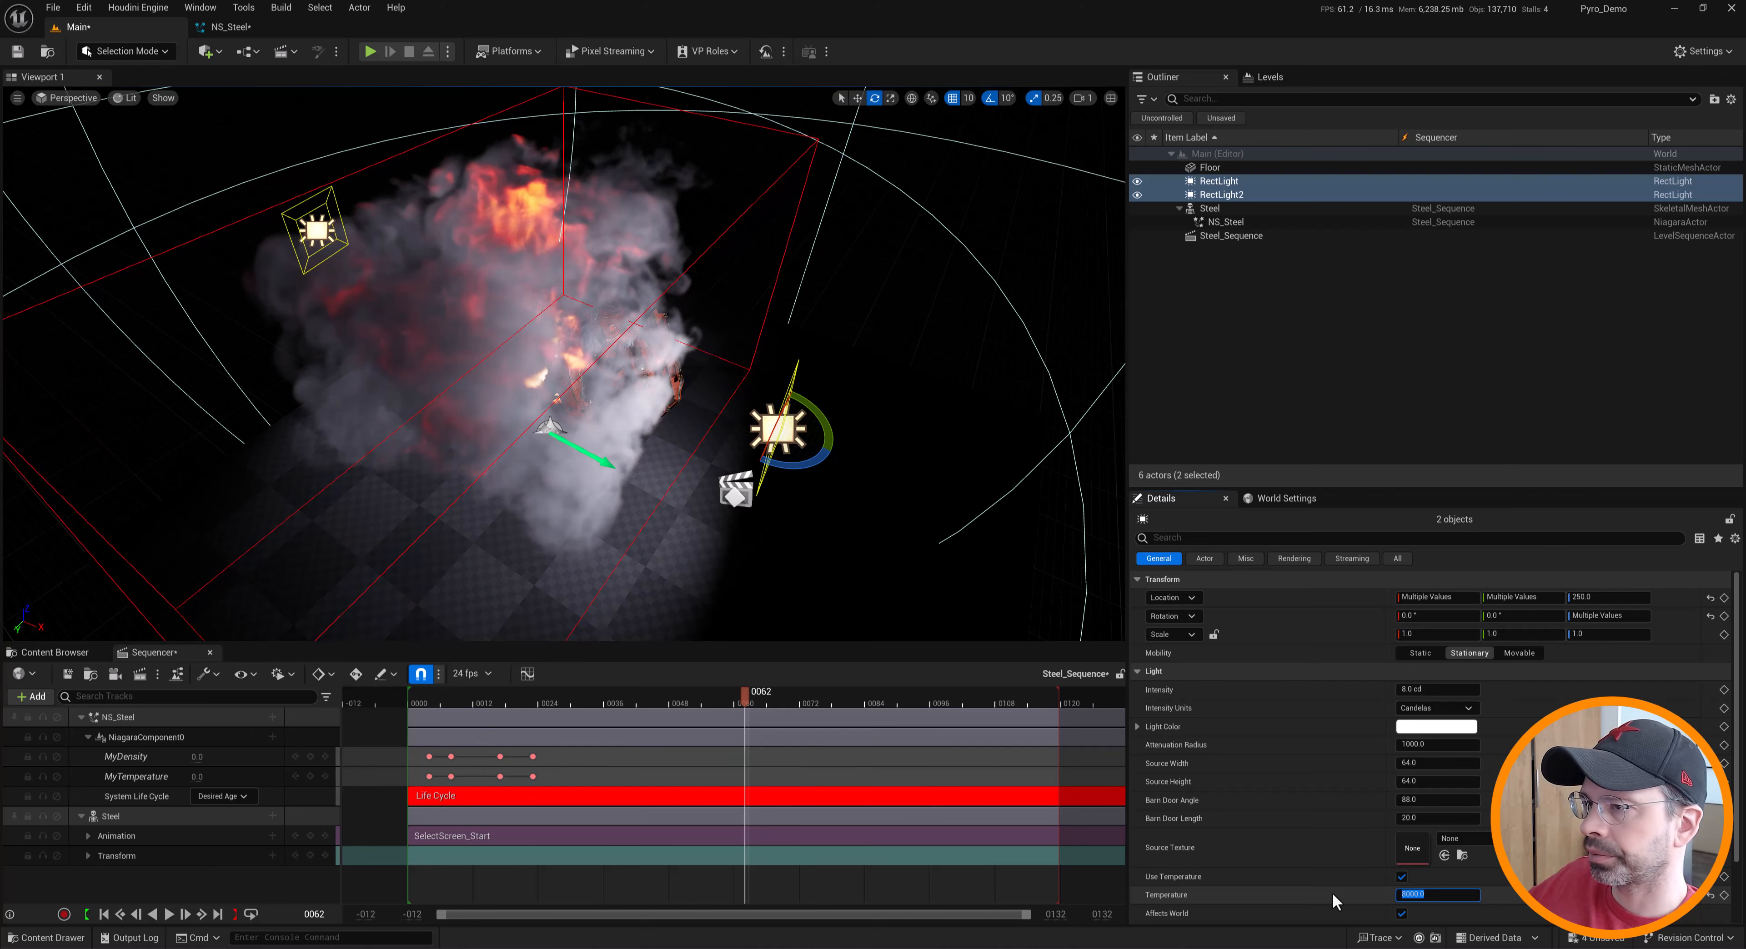
Play the sequence, inspect the lit fire and smoke around Steel up close, and stop on frame 73
alt+drag(847, 475, 785, 353)
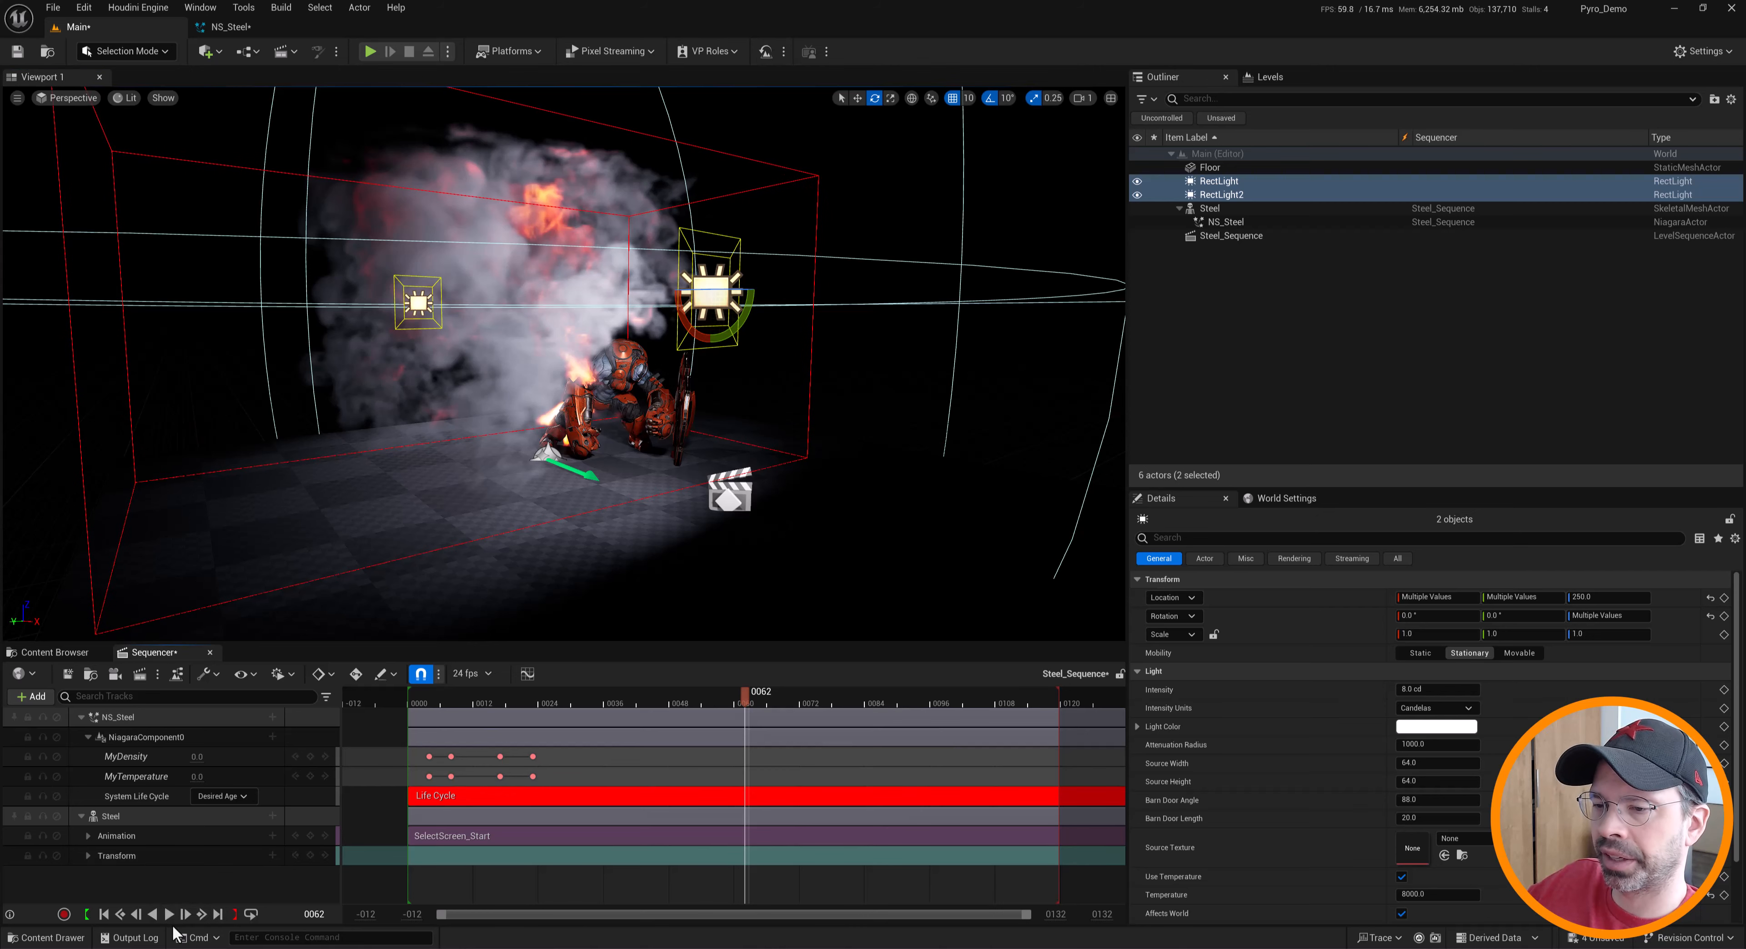
click(171, 915)
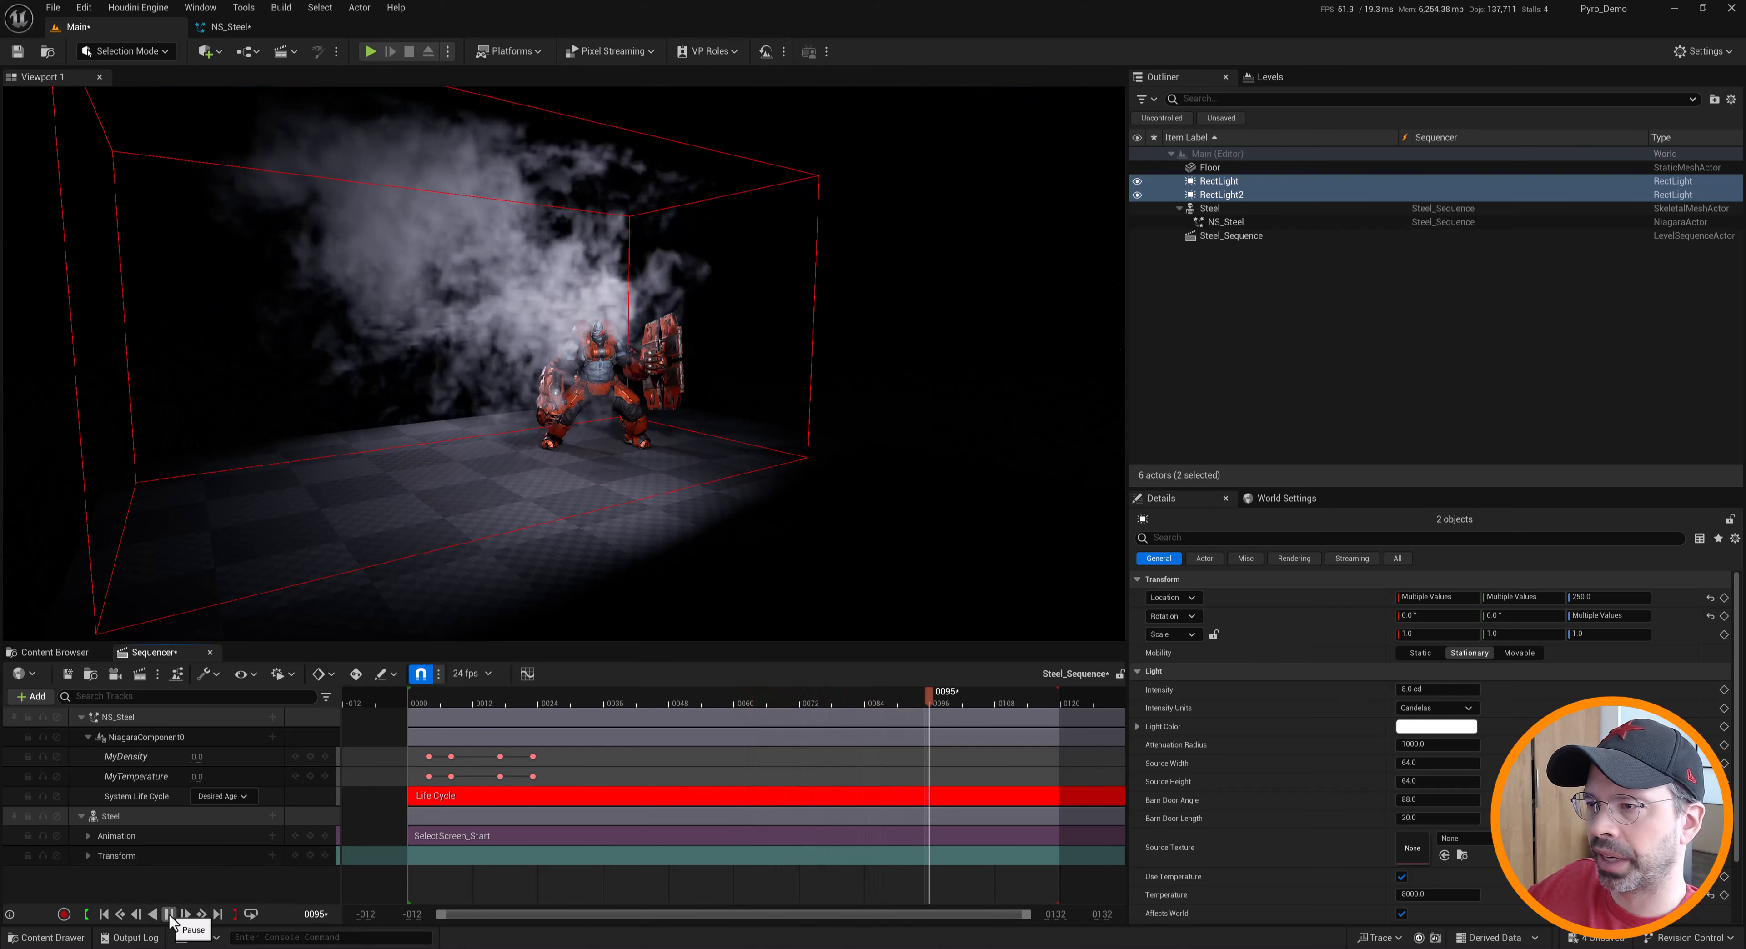
alt+right_drag(461, 420, 542, 421)
alt+middle_drag(464, 413, 533, 399)
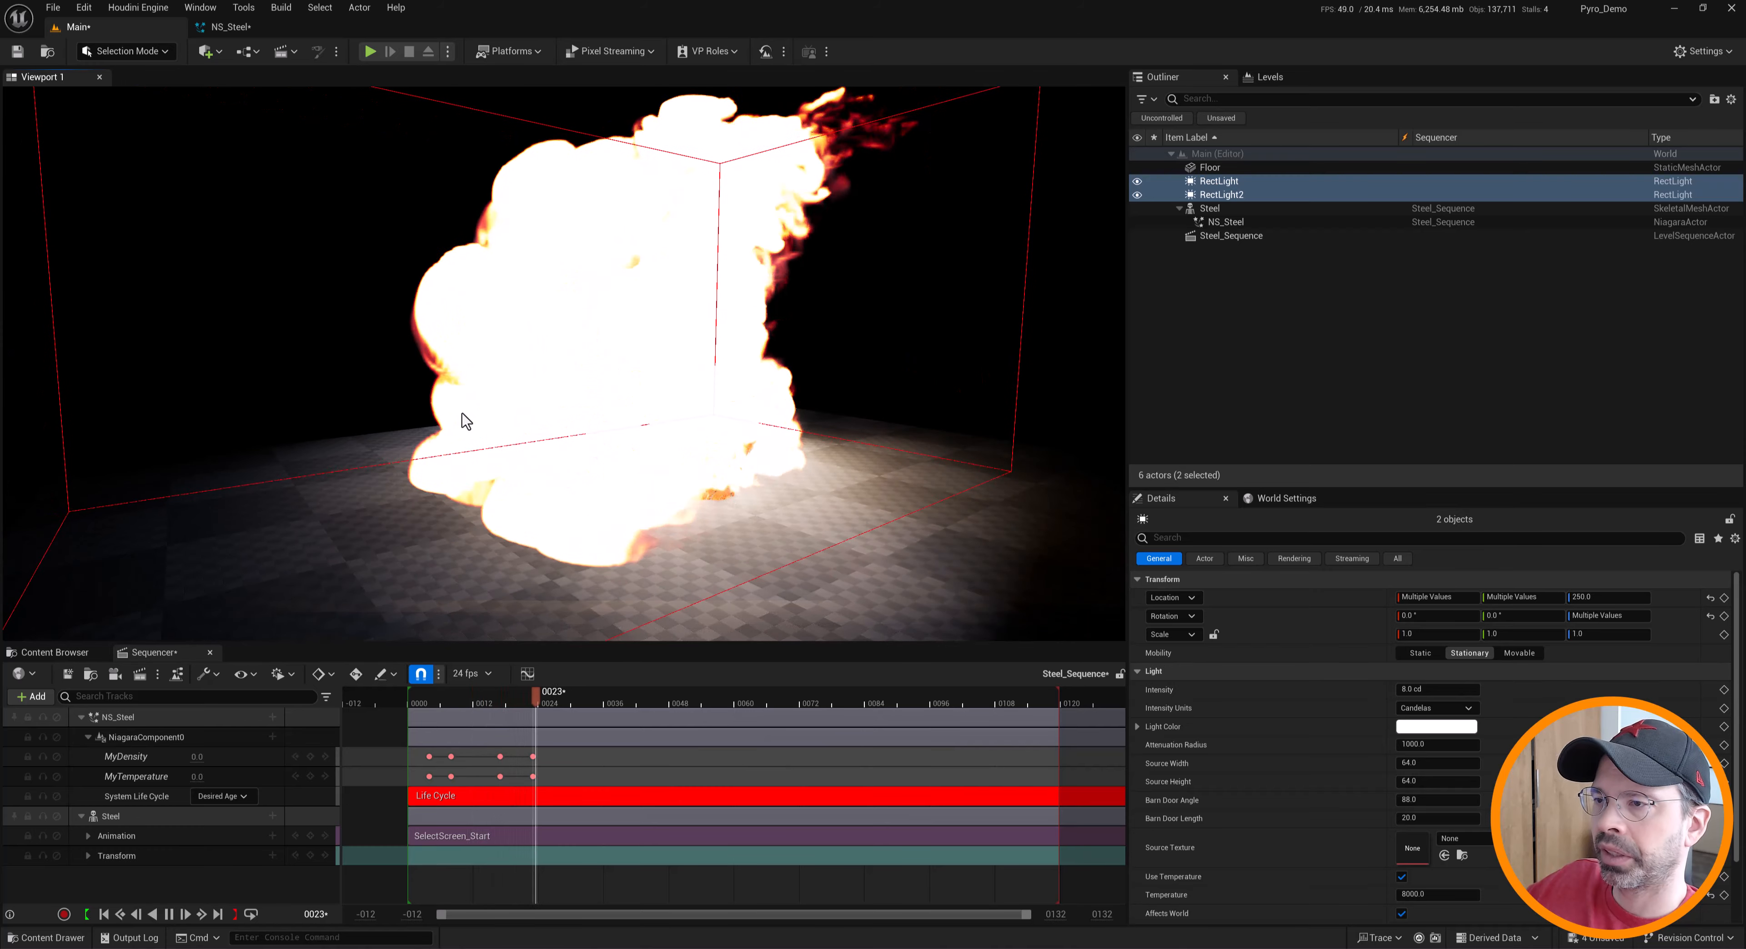
alt+drag(466, 449, 501, 463)
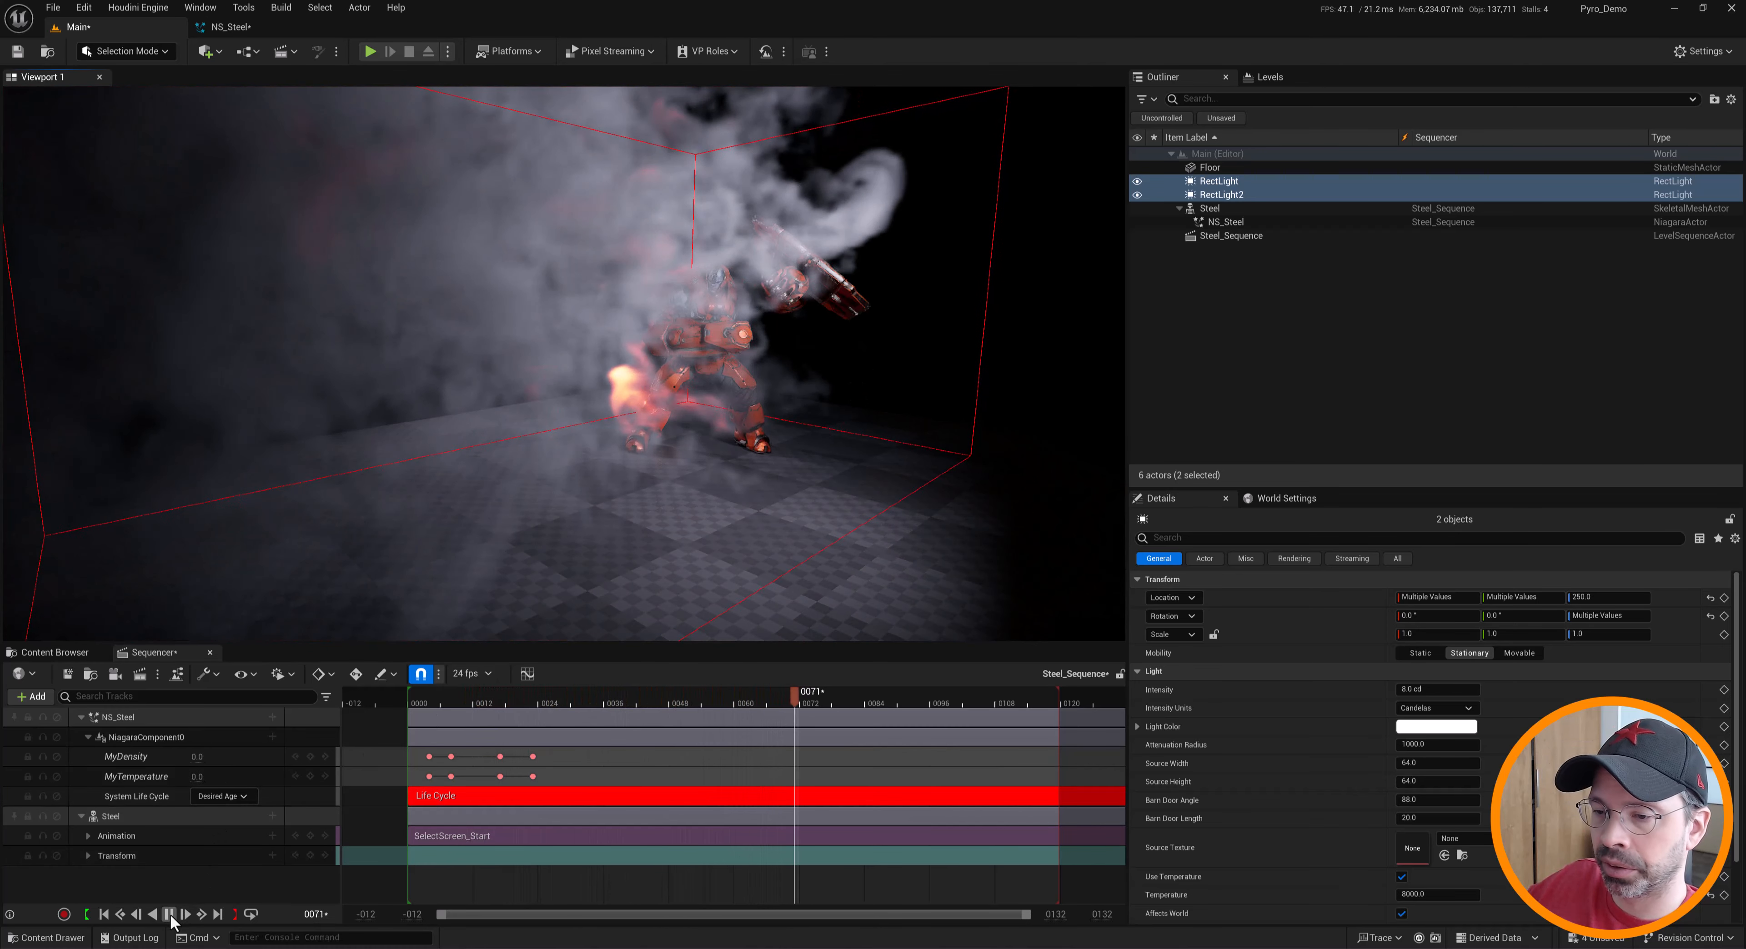
key(g)
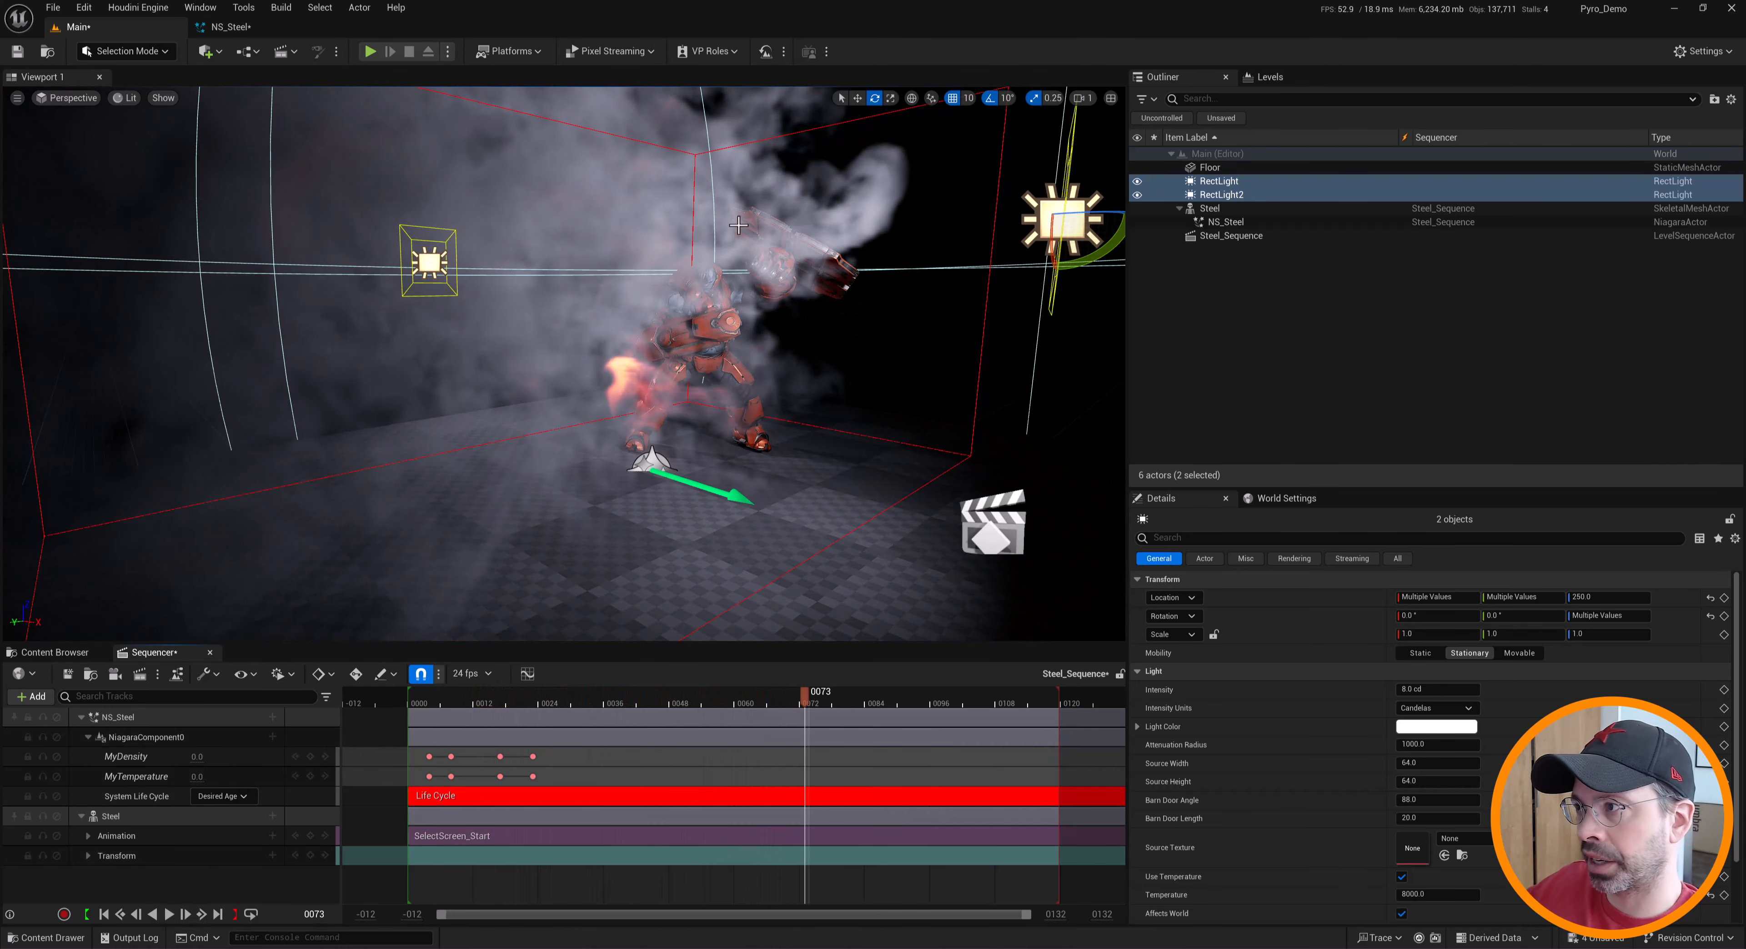
In NS_Steel, pause the preview and set the Resolution Max Axis of Grid3D_Gas_Master_Emitter to 400
click(237, 31)
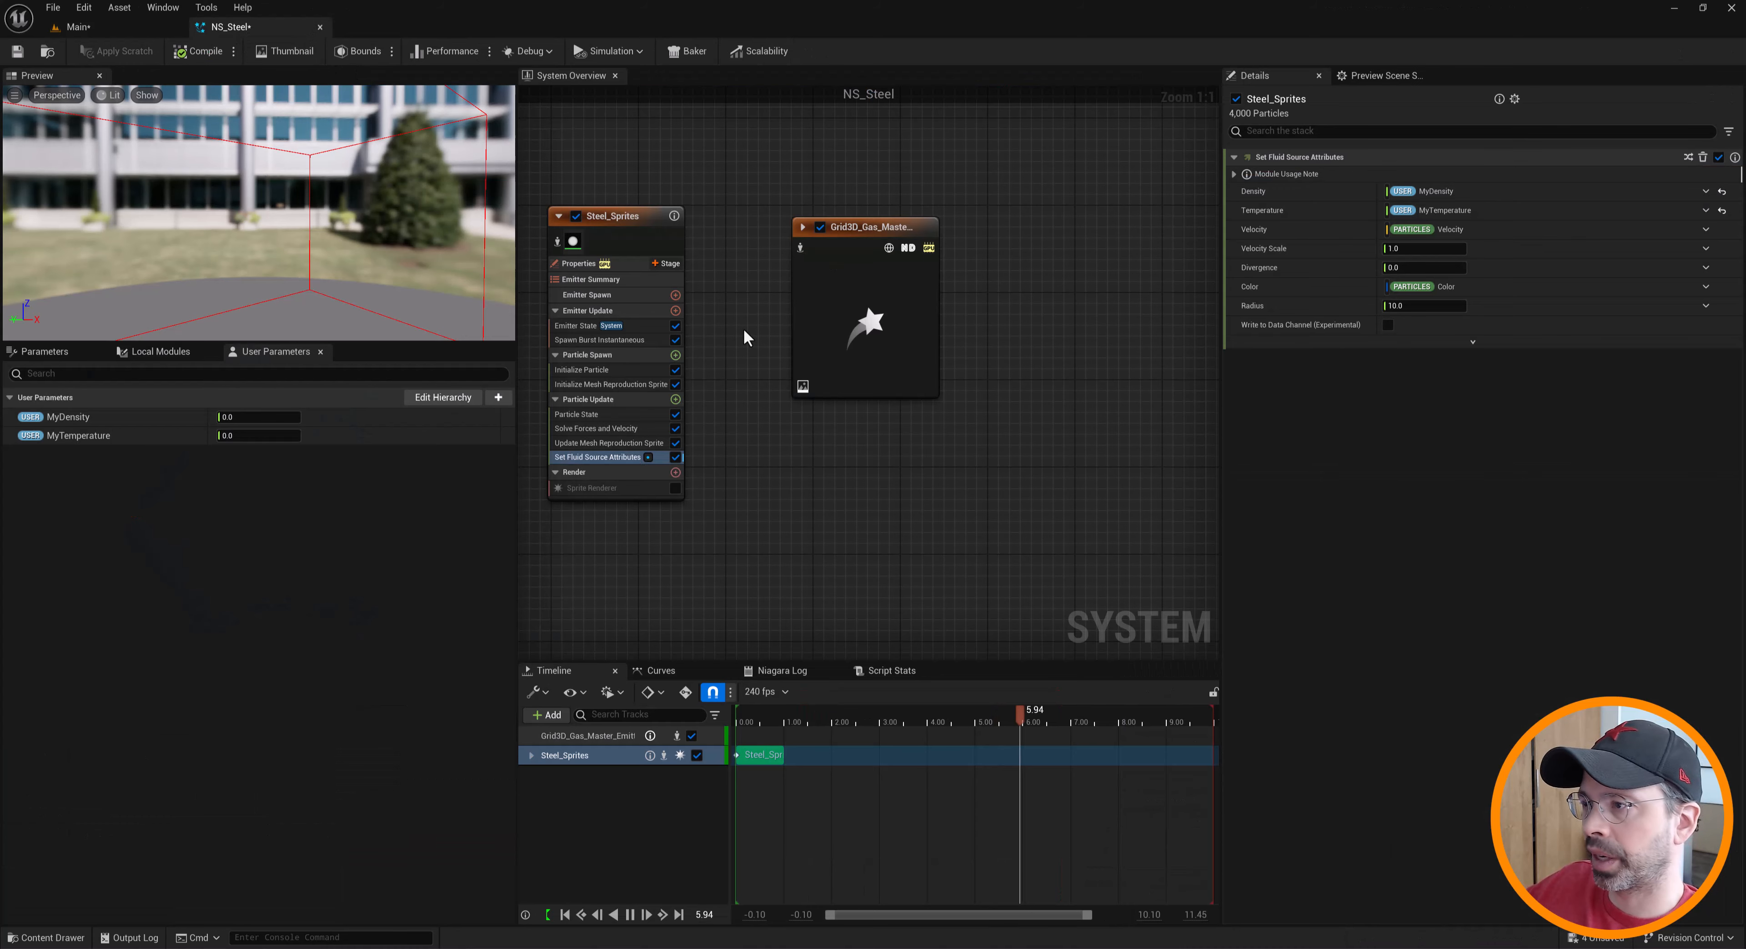
click(839, 314)
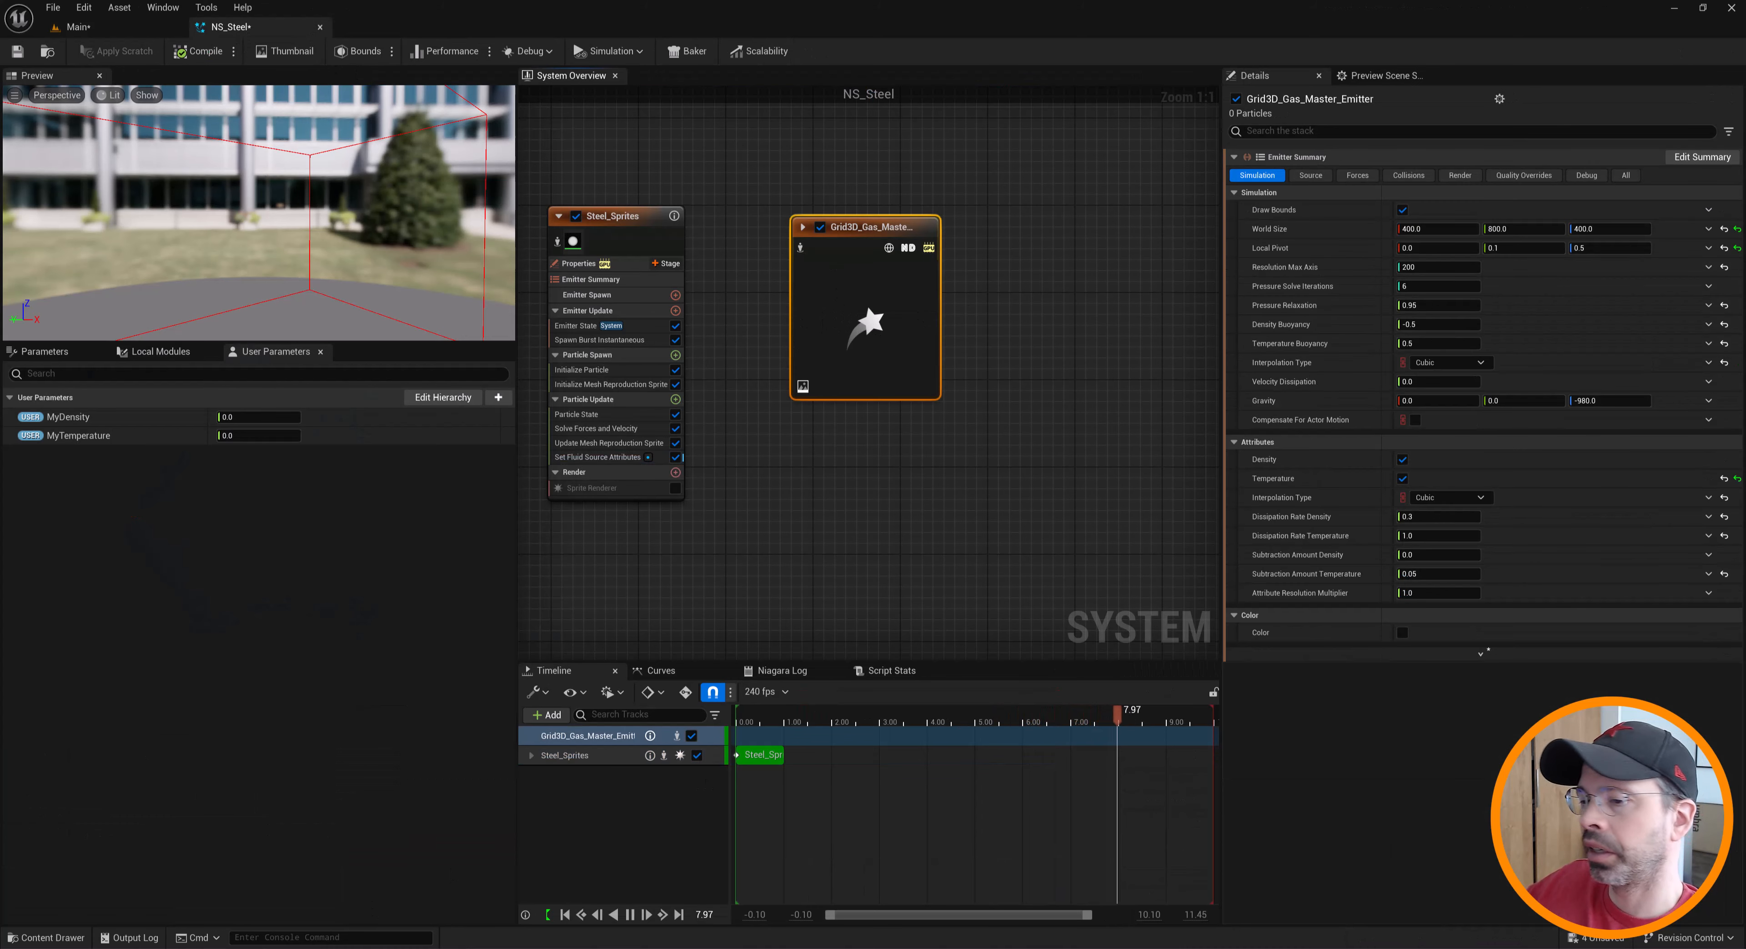
click(628, 919)
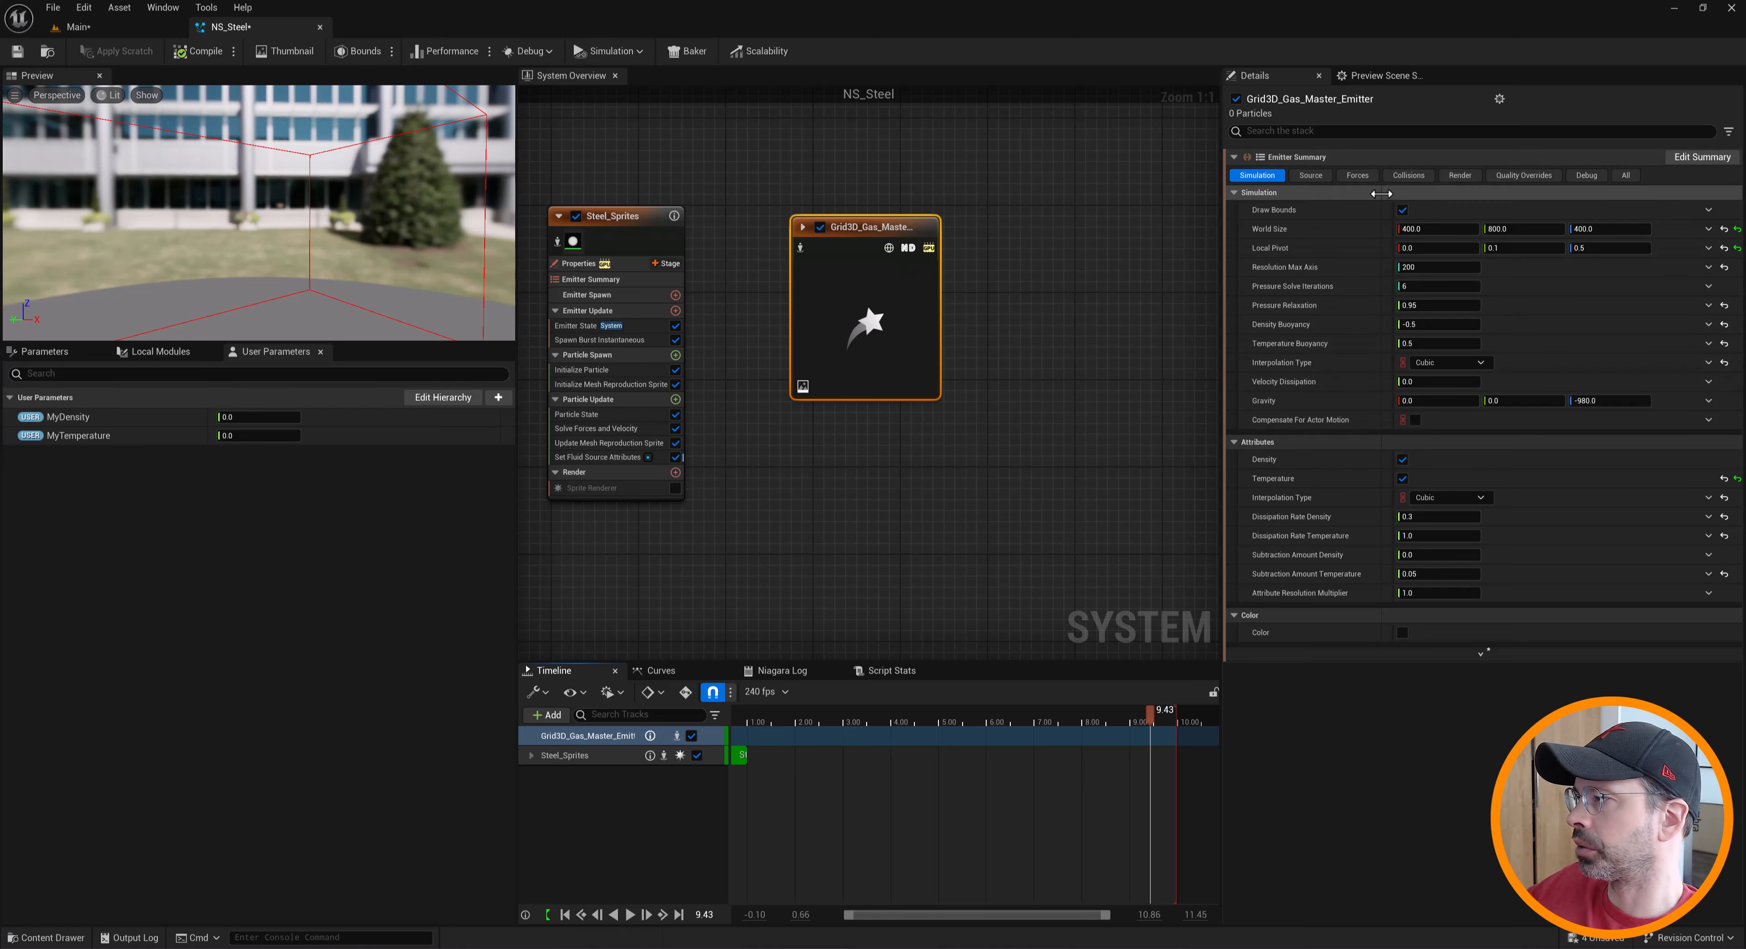
click(1430, 268)
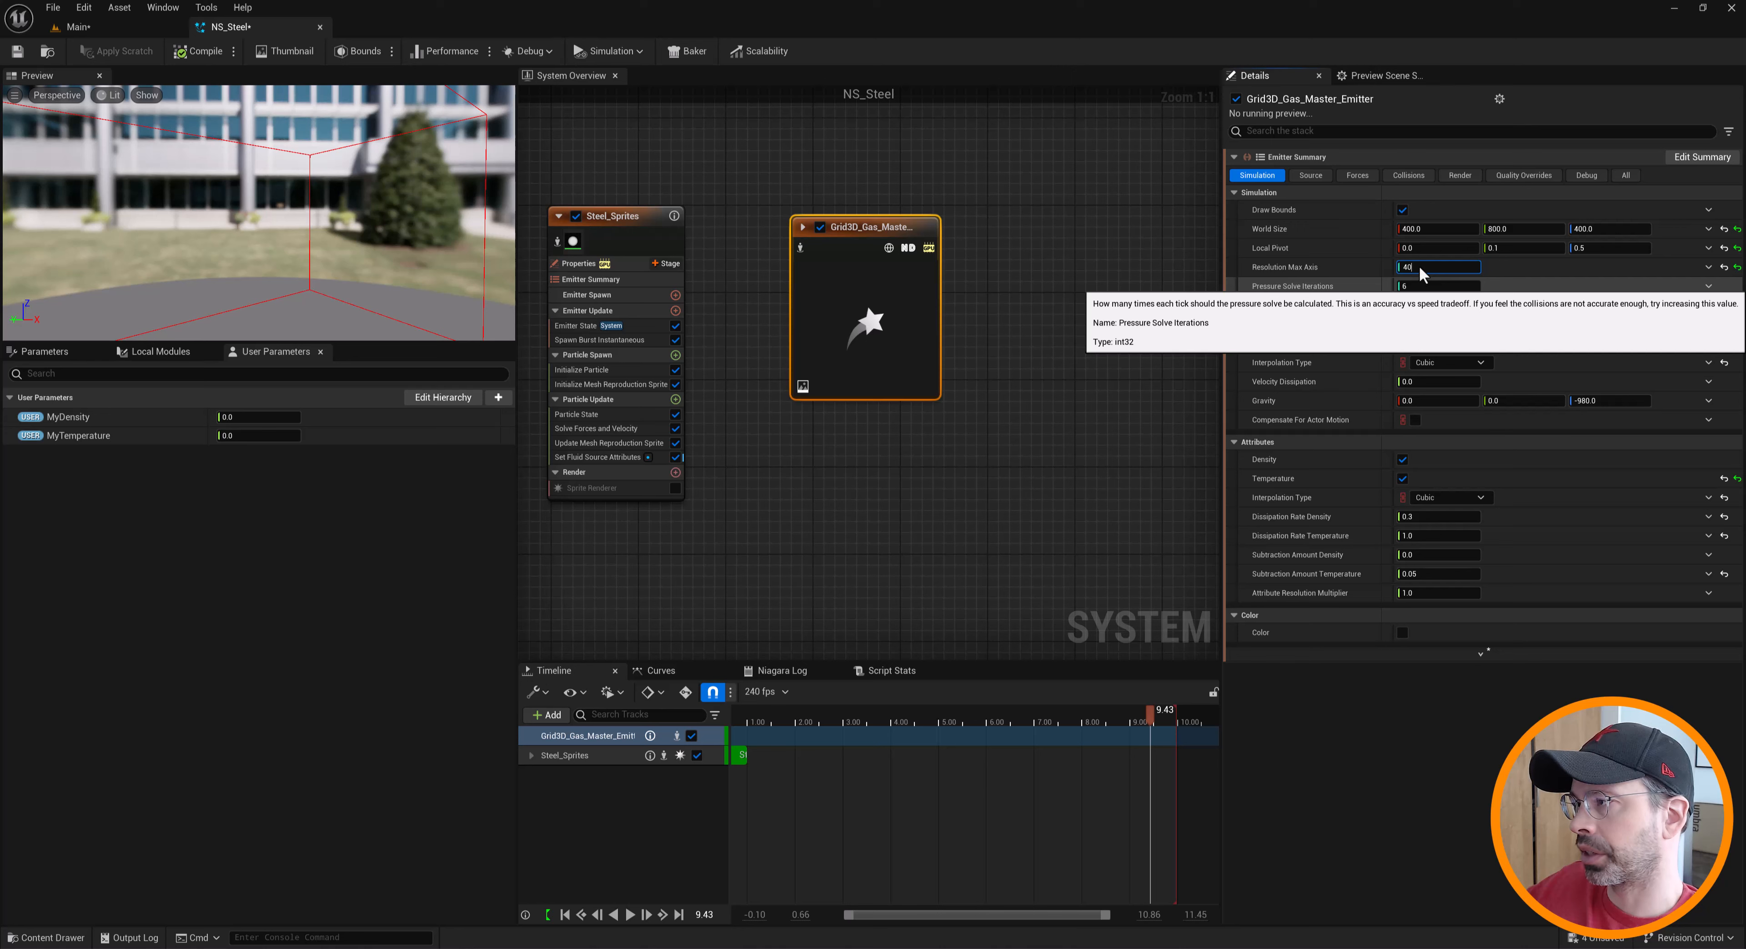
text(400)
key(Return)
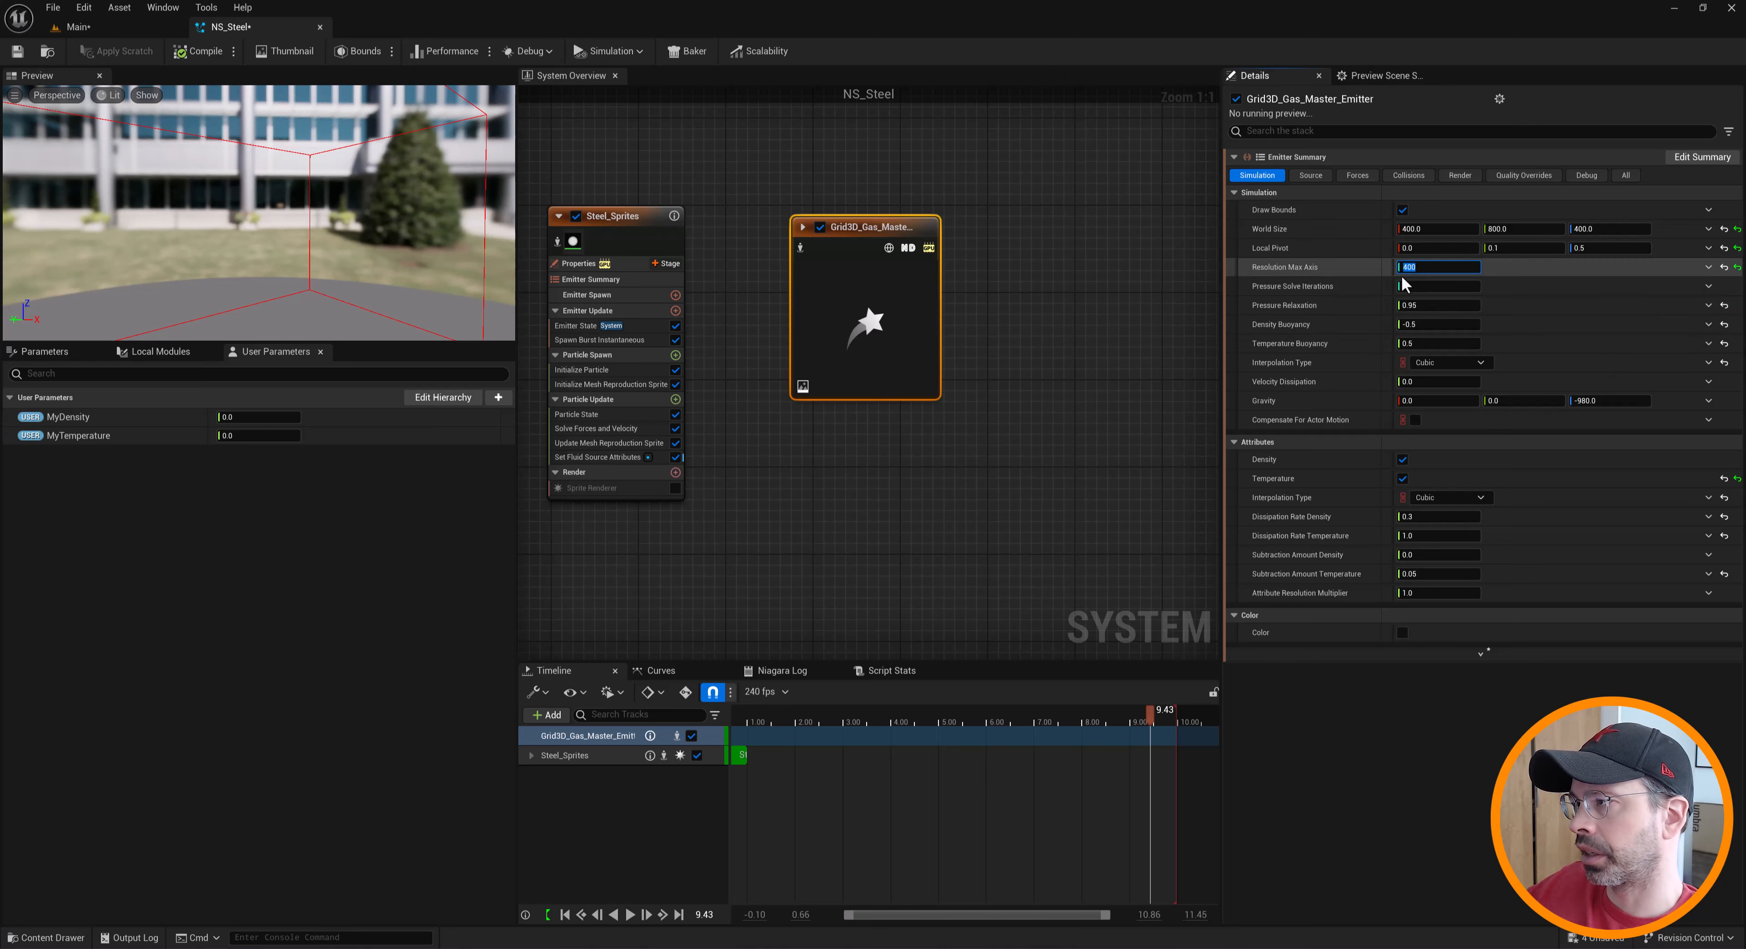
Return to the Main level and replay the sequence from frame 0 to inspect the higher-resolution smoke
click(86, 30)
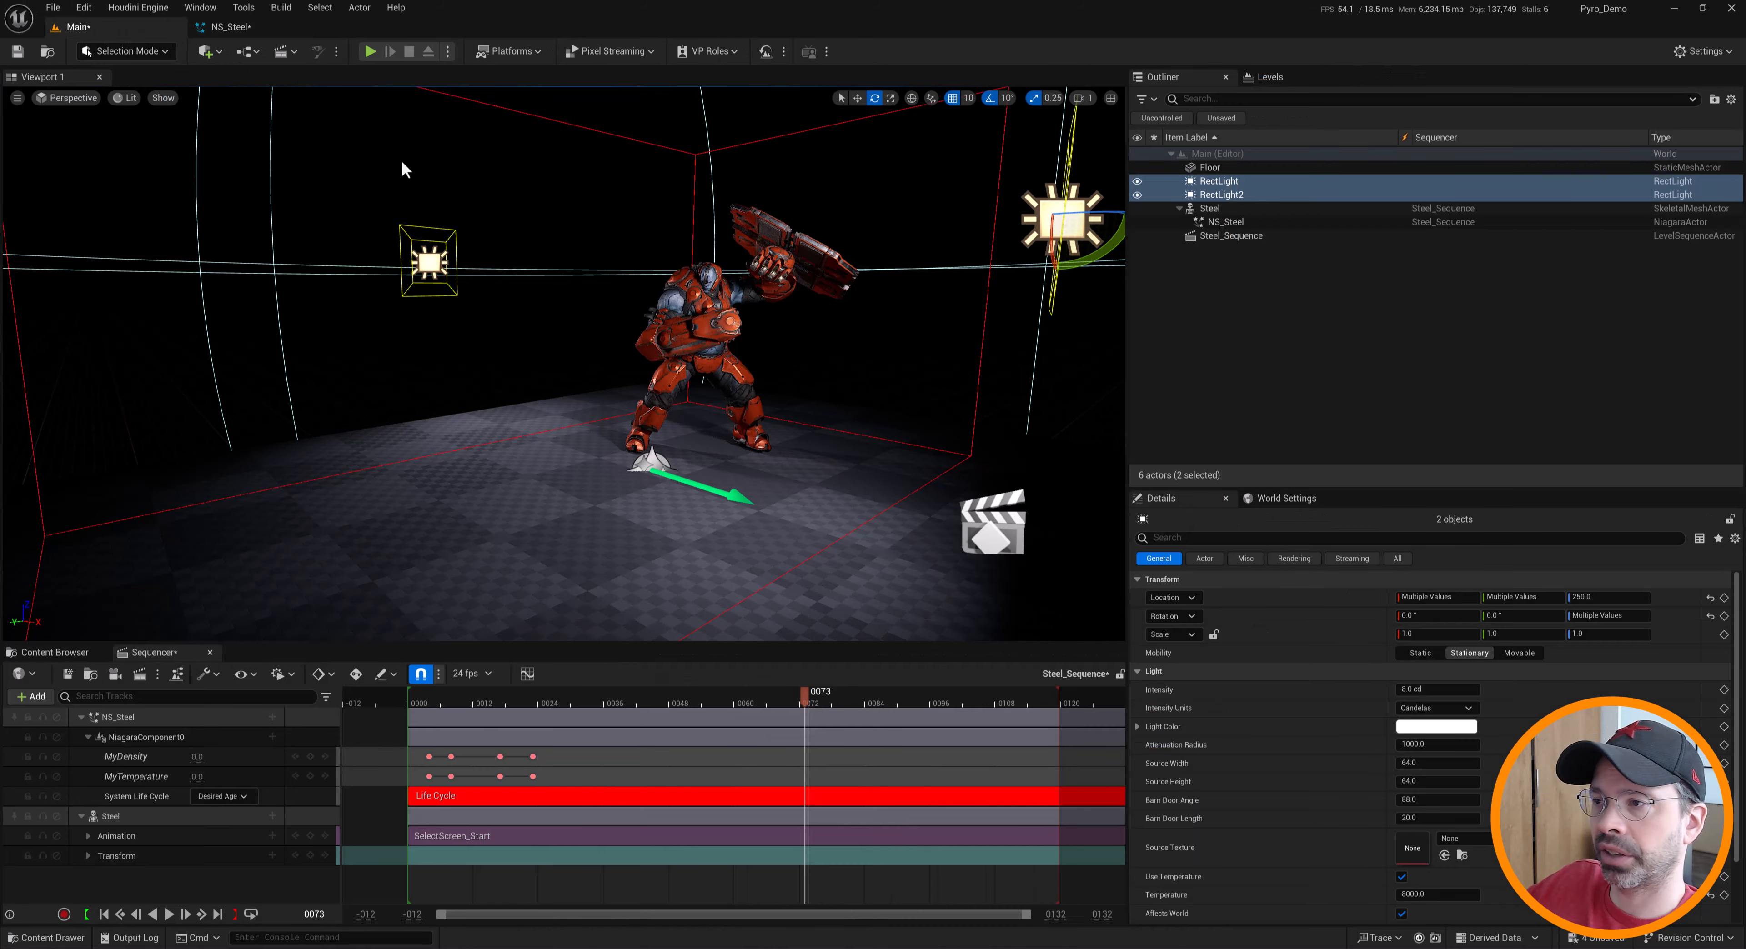
click(104, 915)
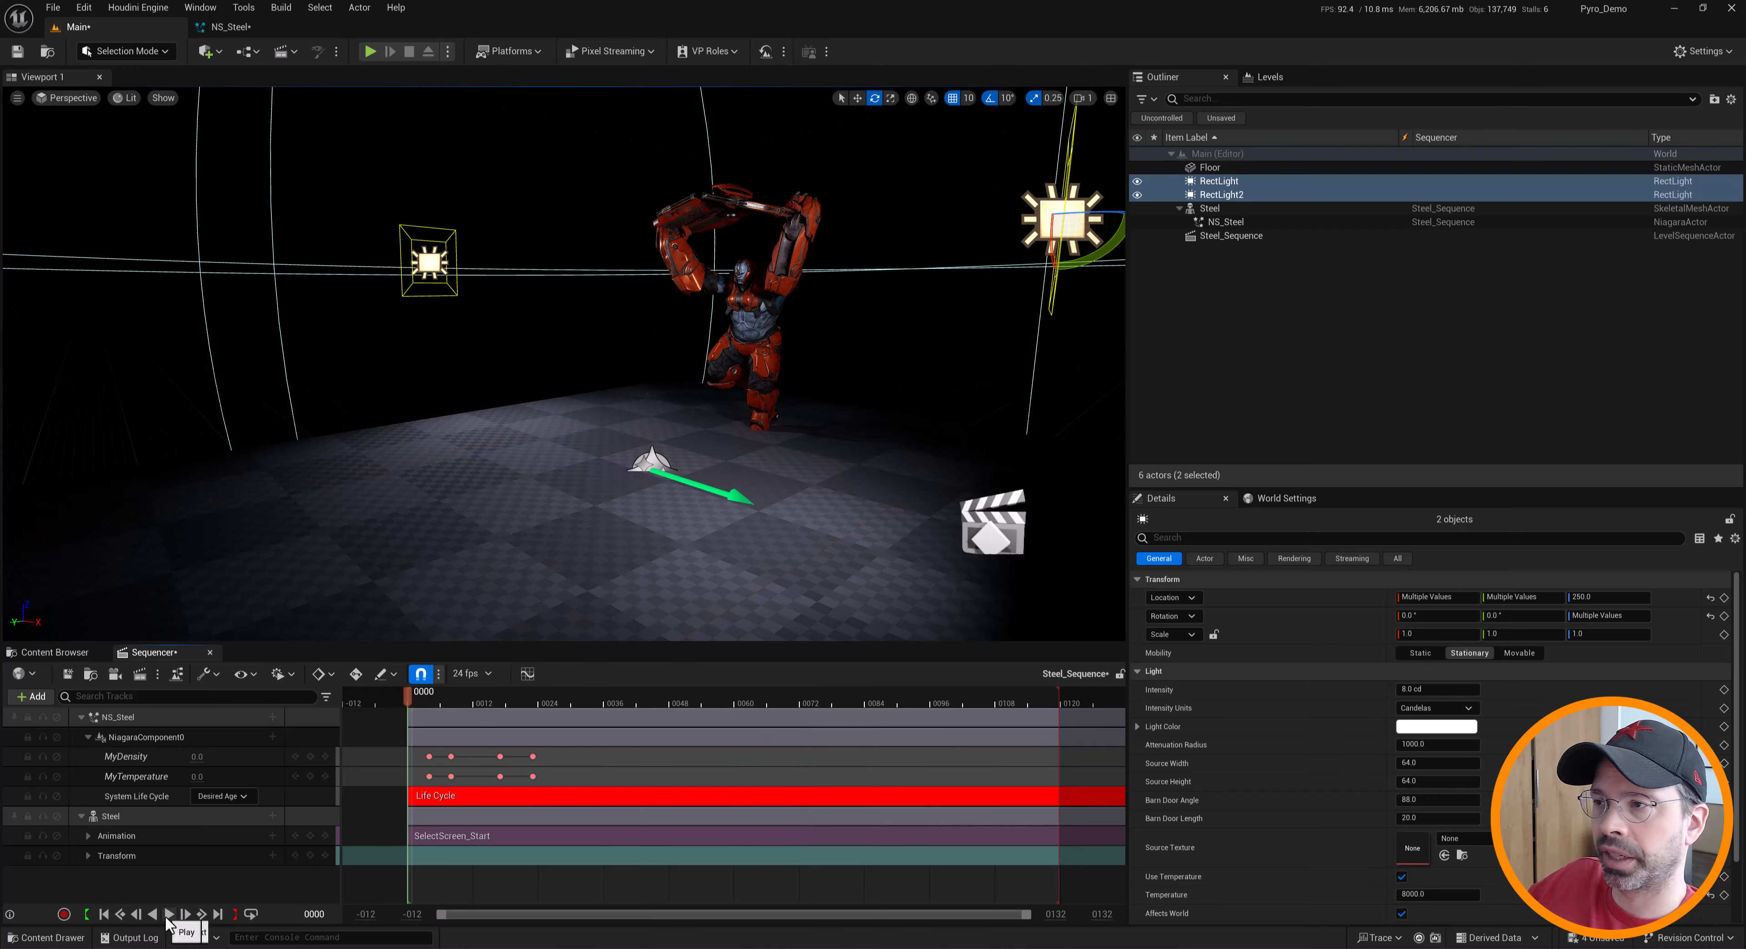
click(169, 915)
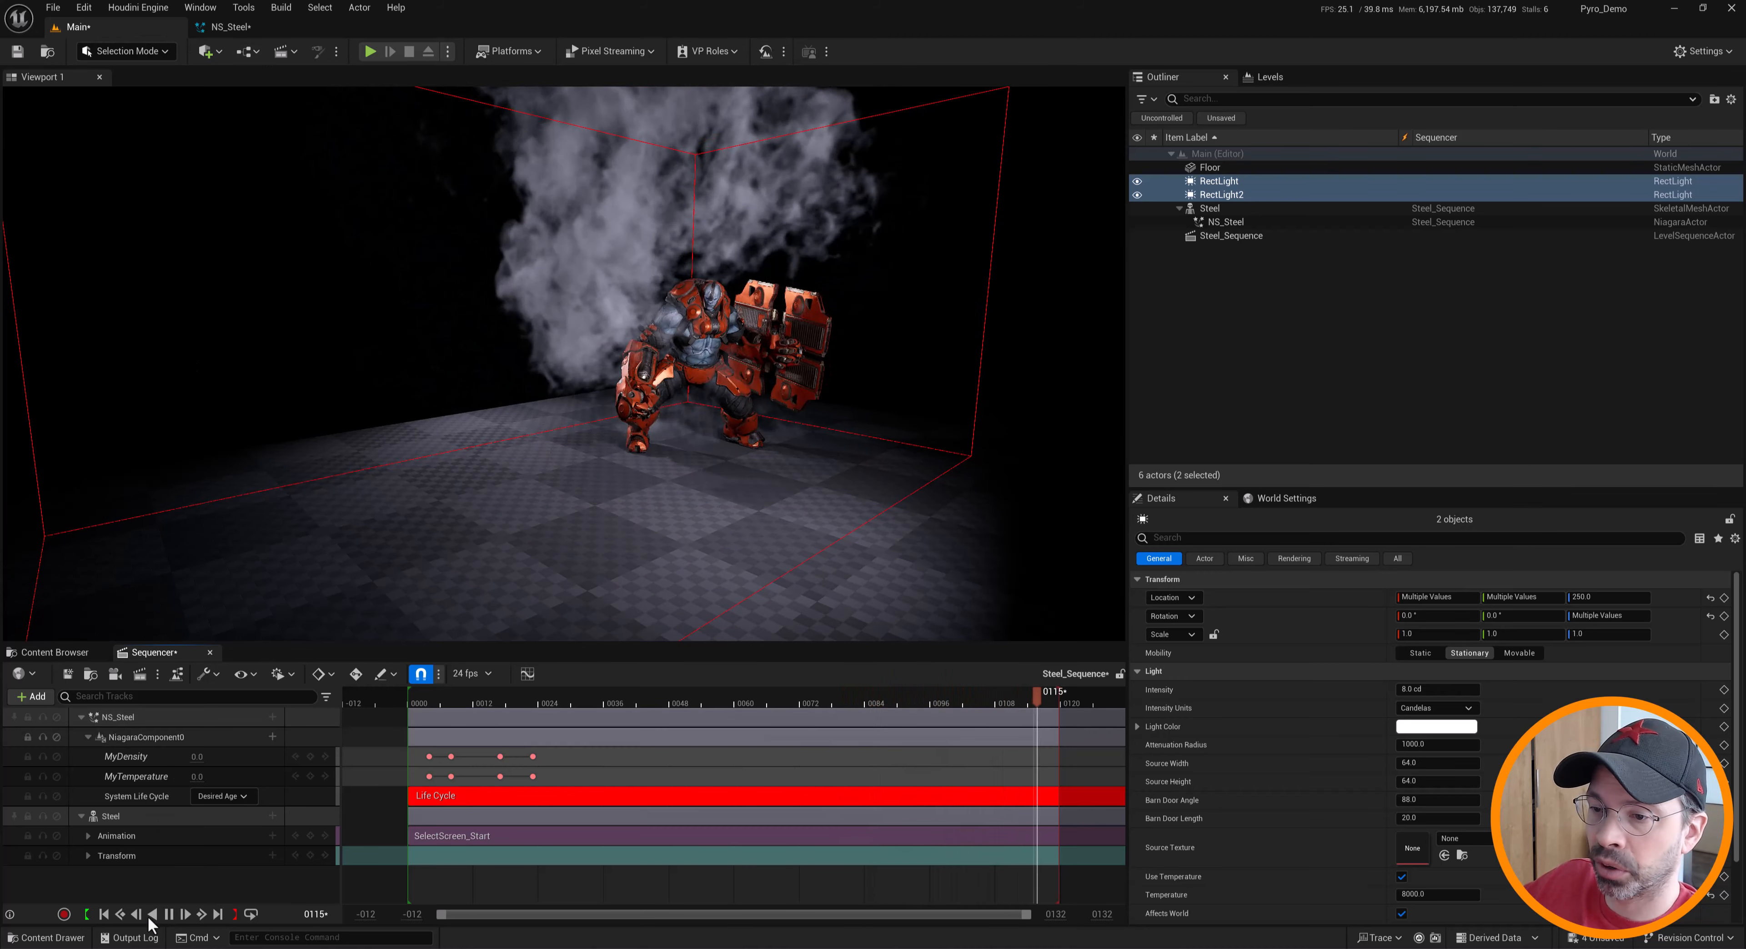
Stop the sequence playback and, in NS_Steel, set the Resolution Max Axis of Grid3D_Gas_Master_Emitter to 200
key(space)
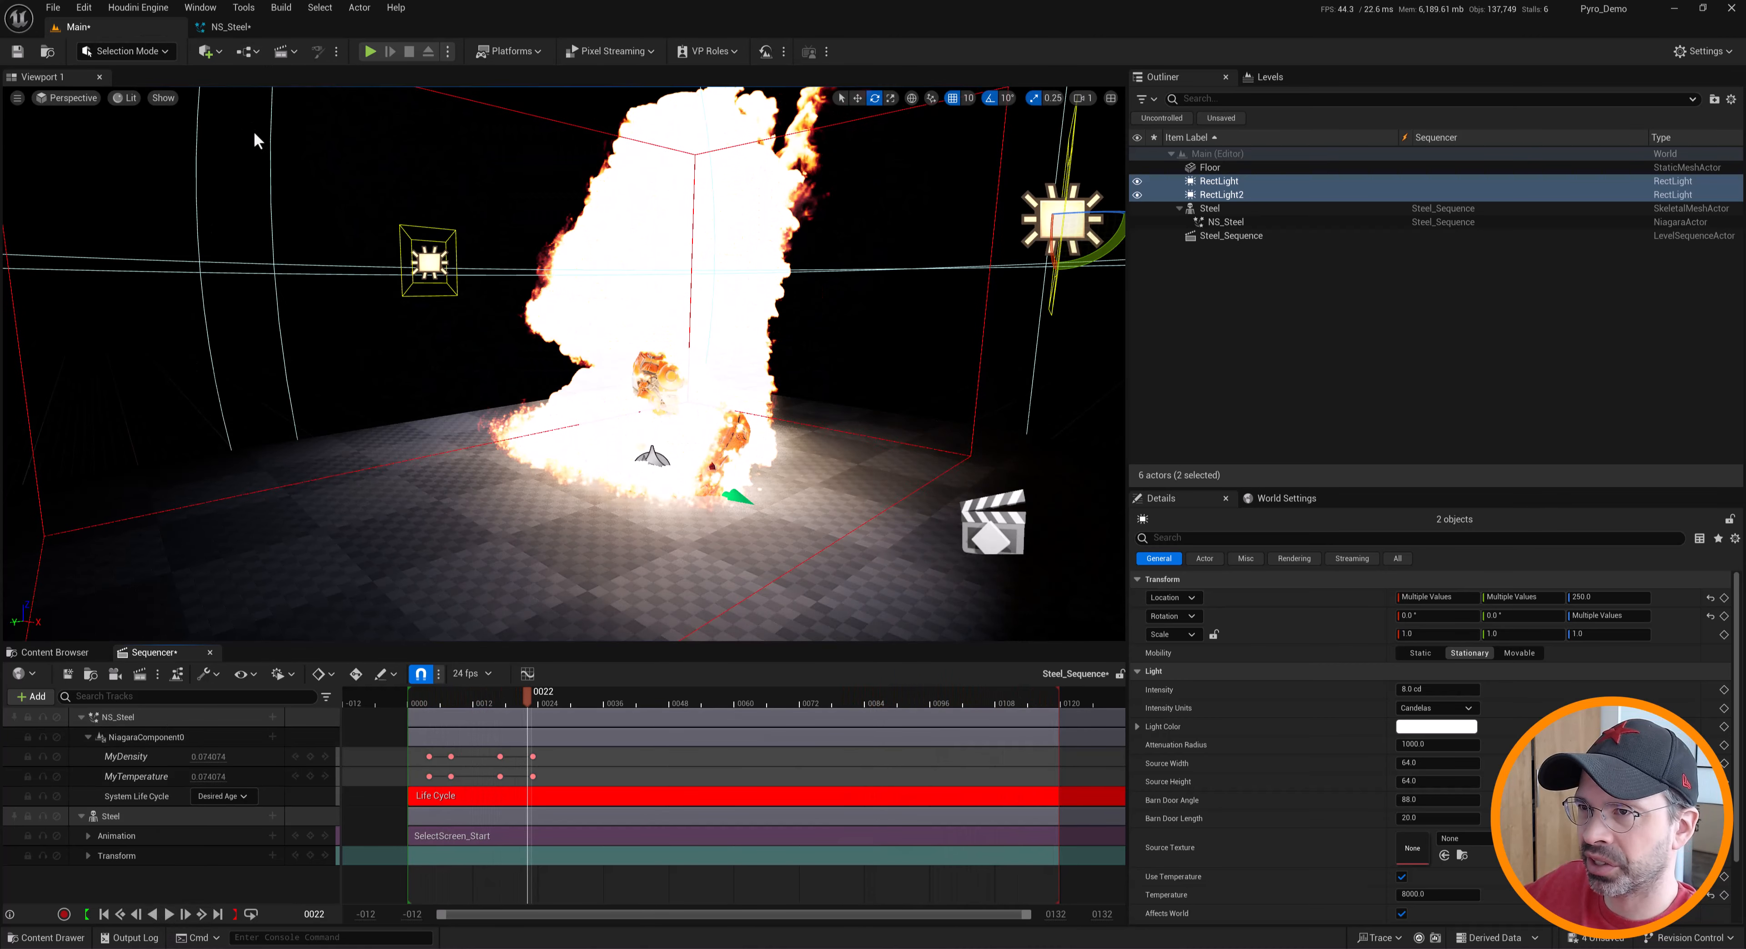
click(227, 26)
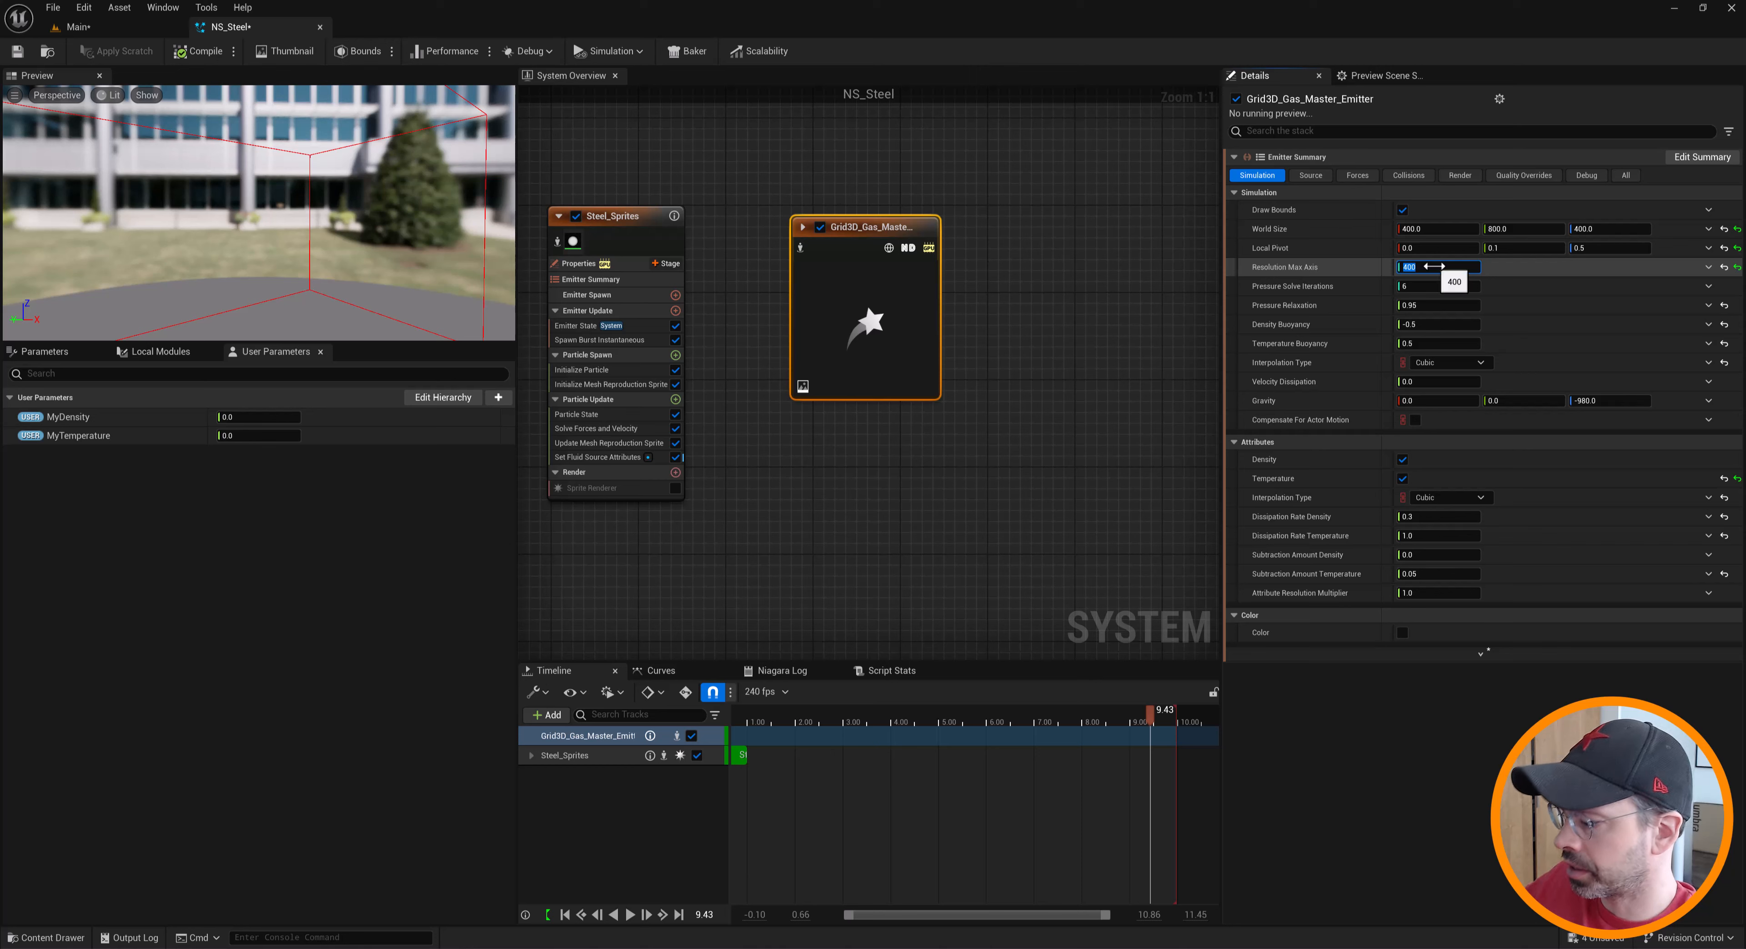
text(20)
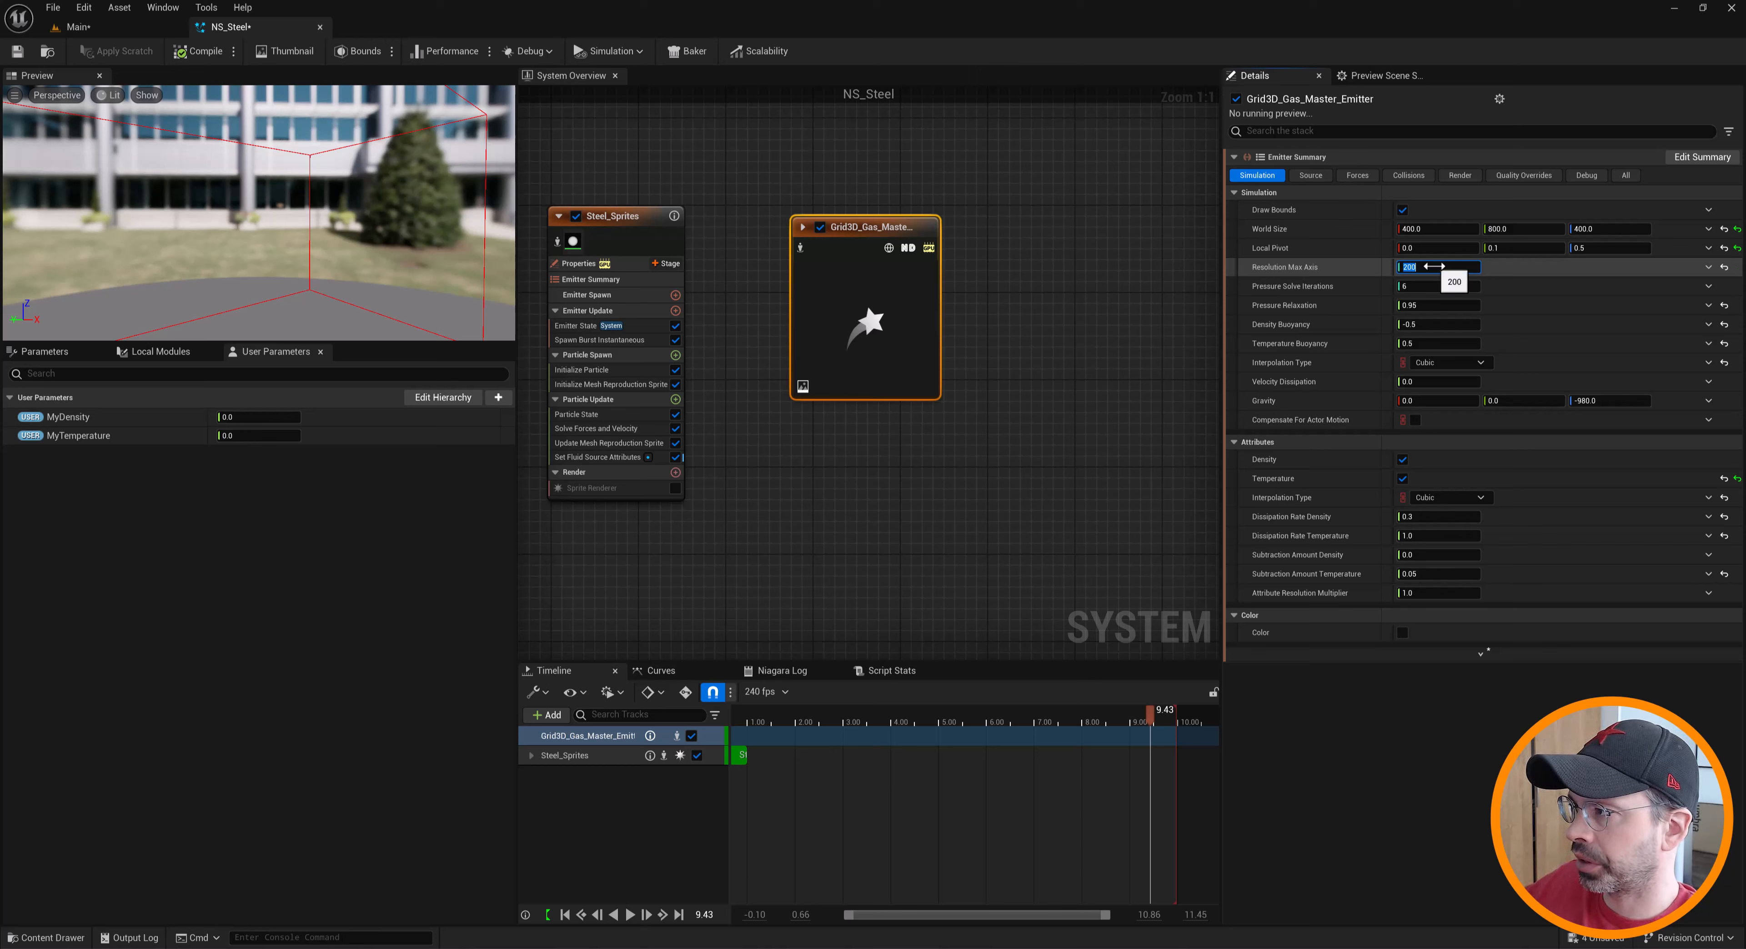
key(Return)
Return to the Main level, replay the sequence from frame 0, stop on frame 57 and inspect the fire inside the simulation bounds
click(137, 34)
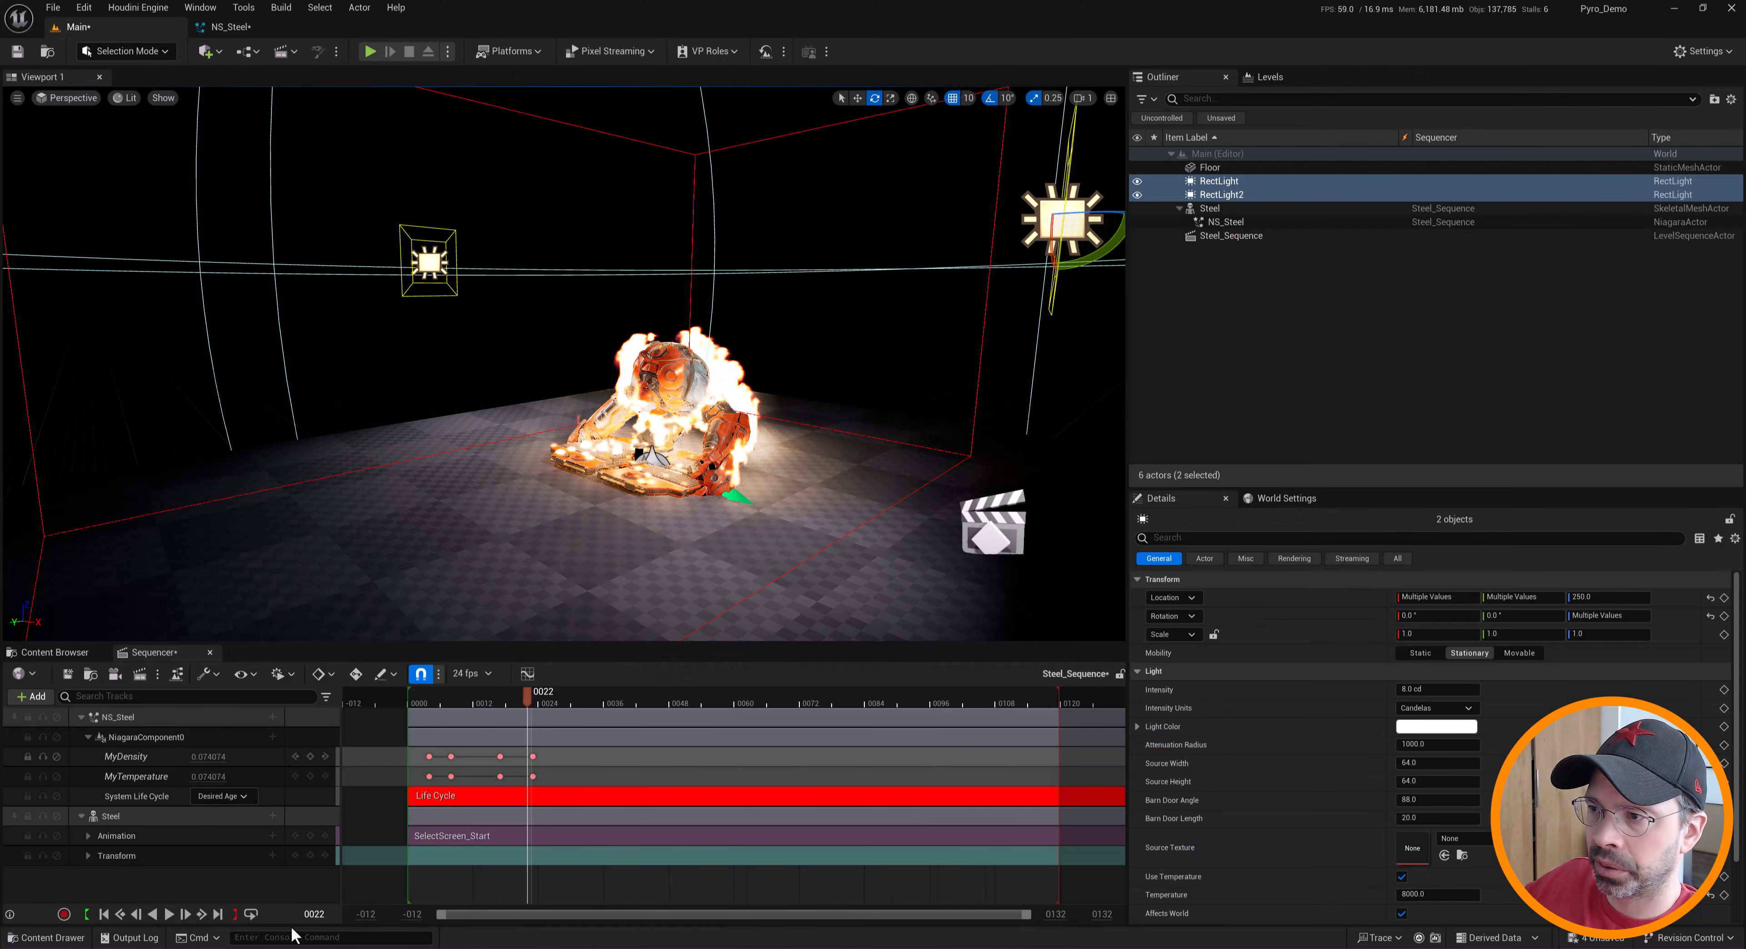
click(104, 914)
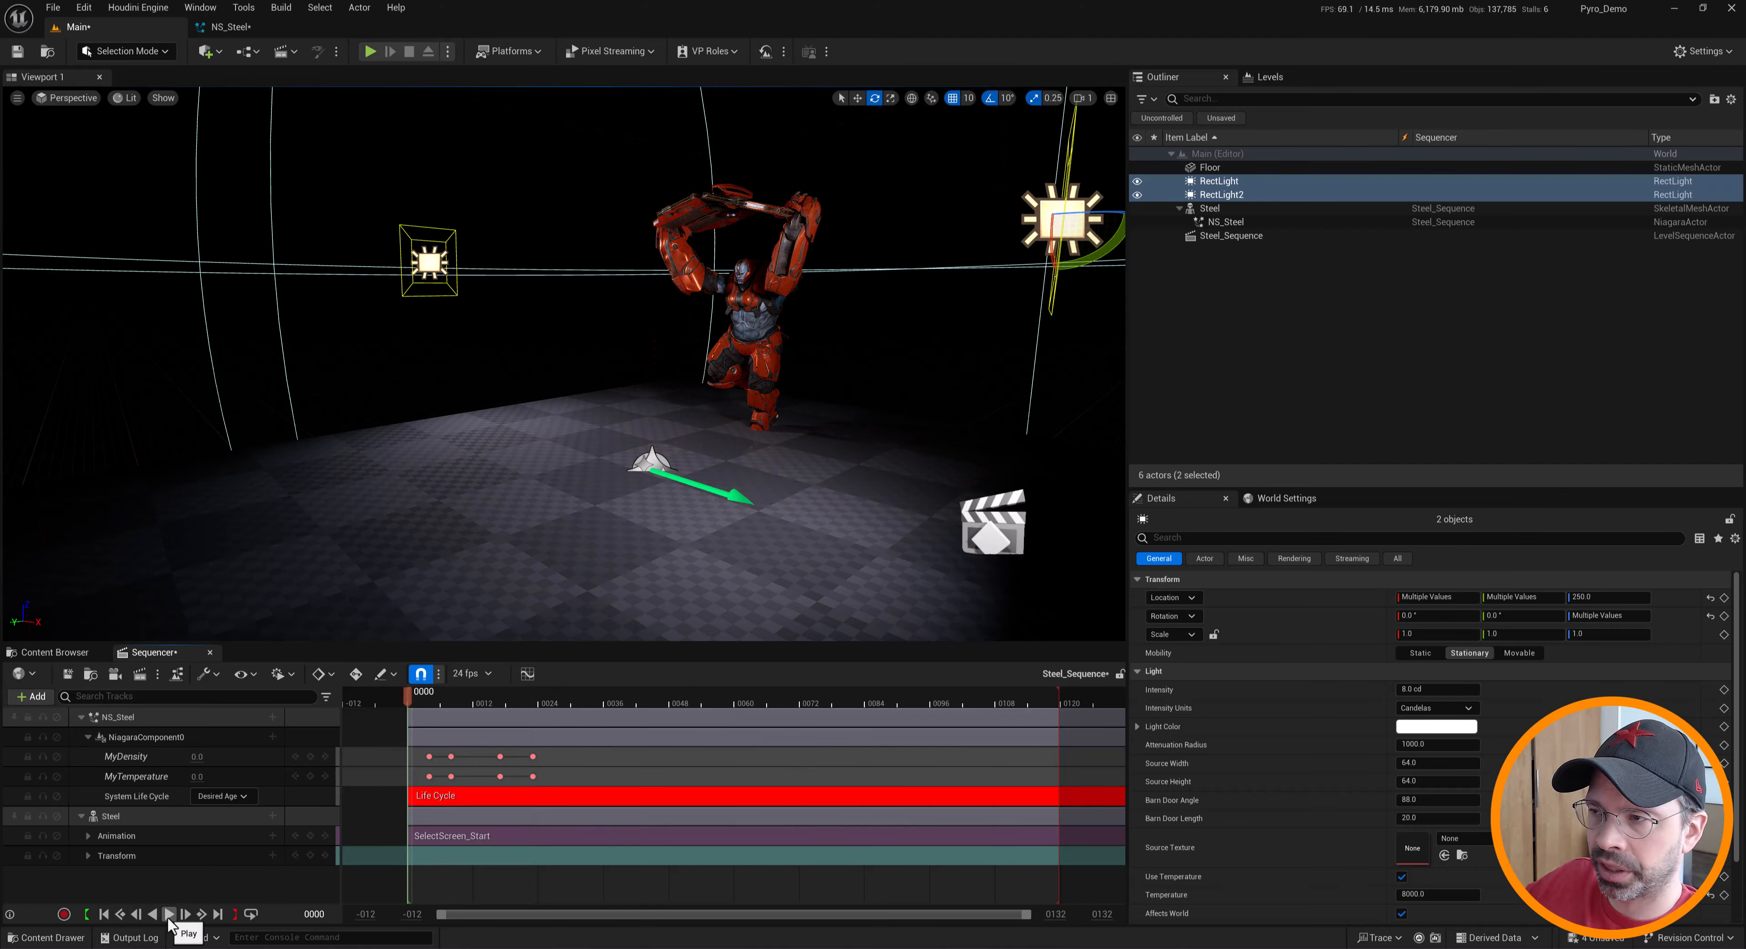
click(168, 915)
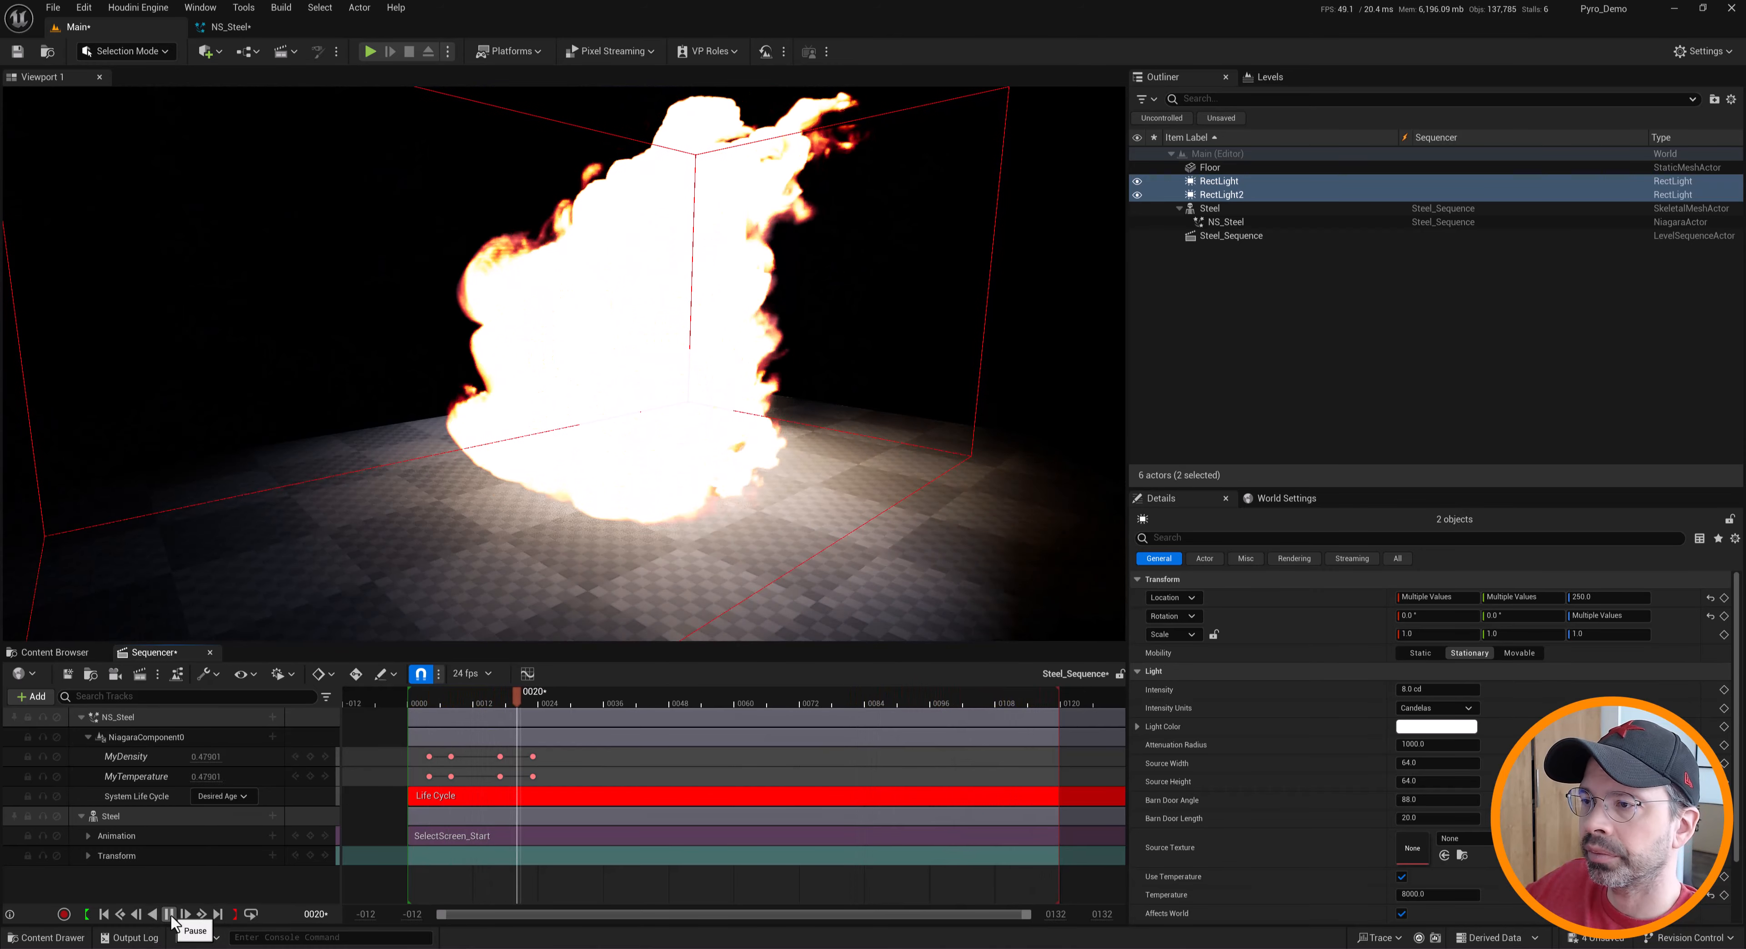
click(169, 914)
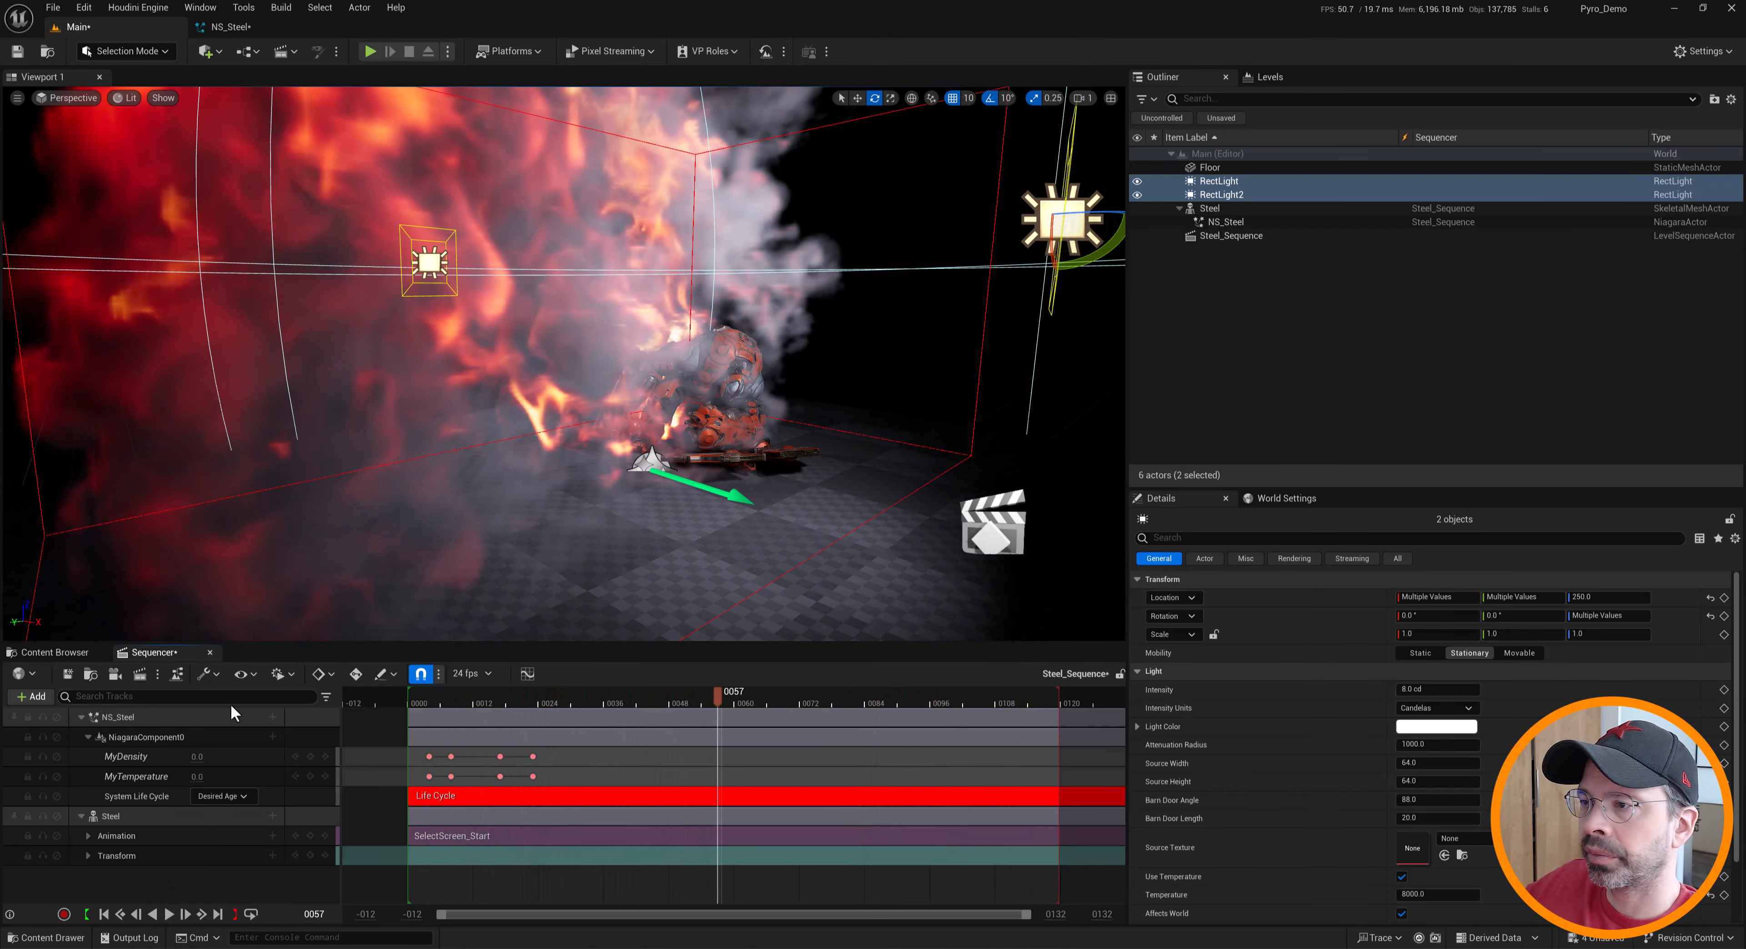
alt+drag(682, 441, 715, 436)
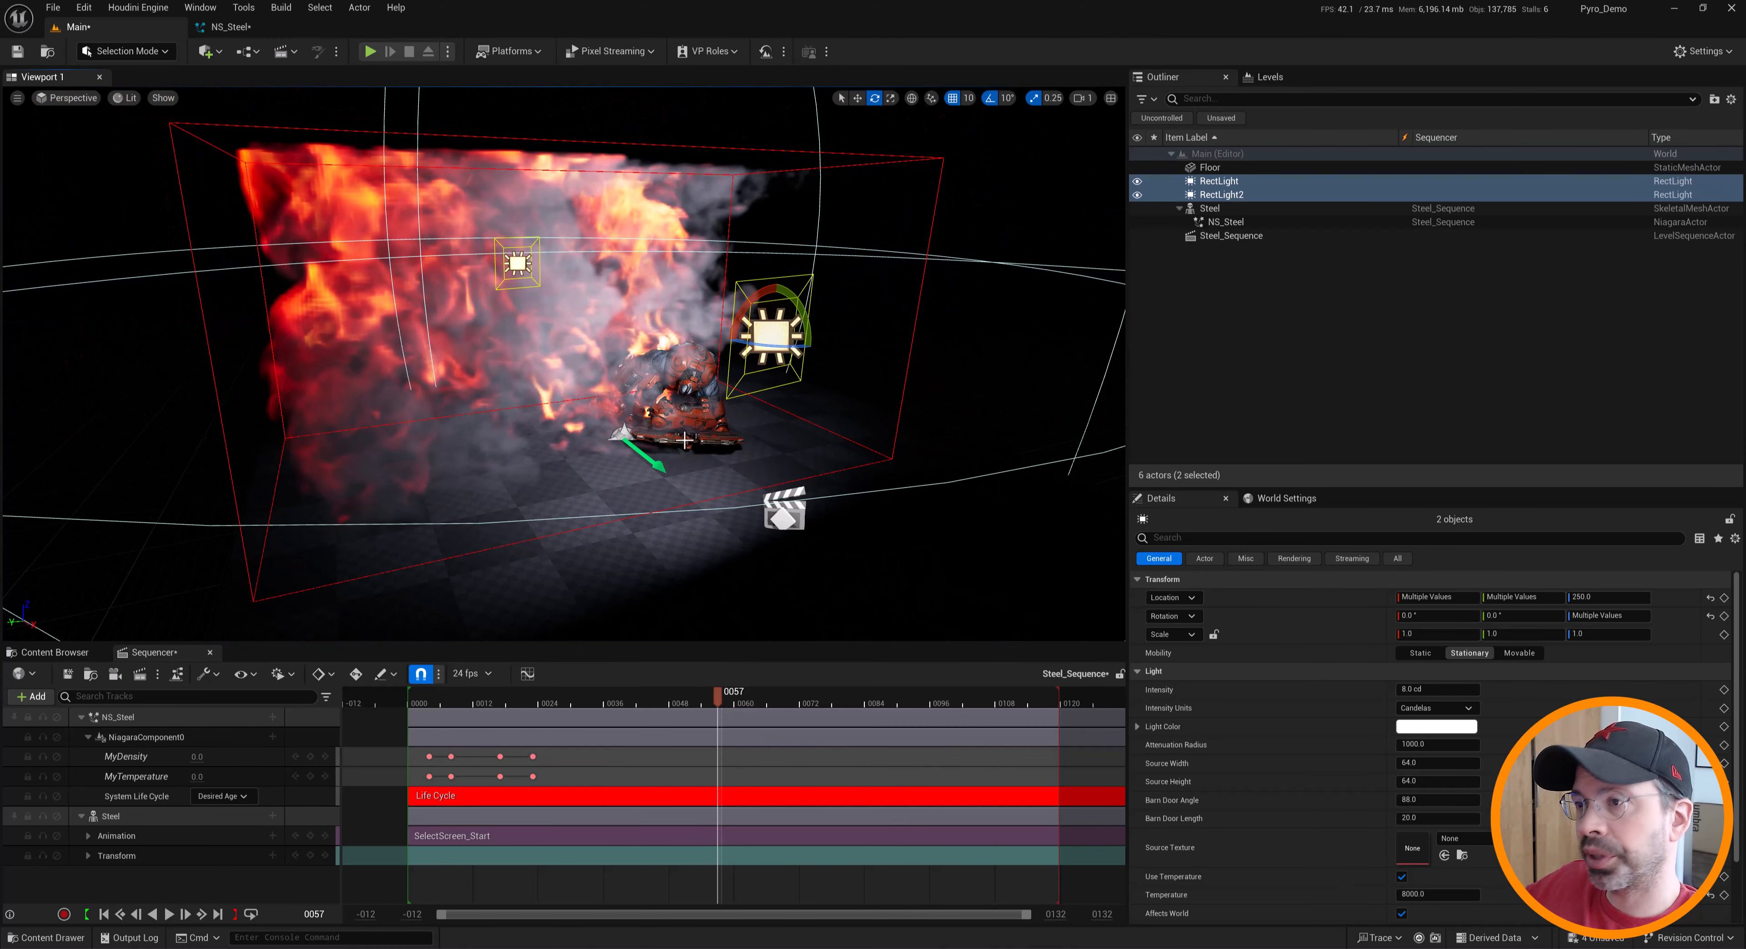